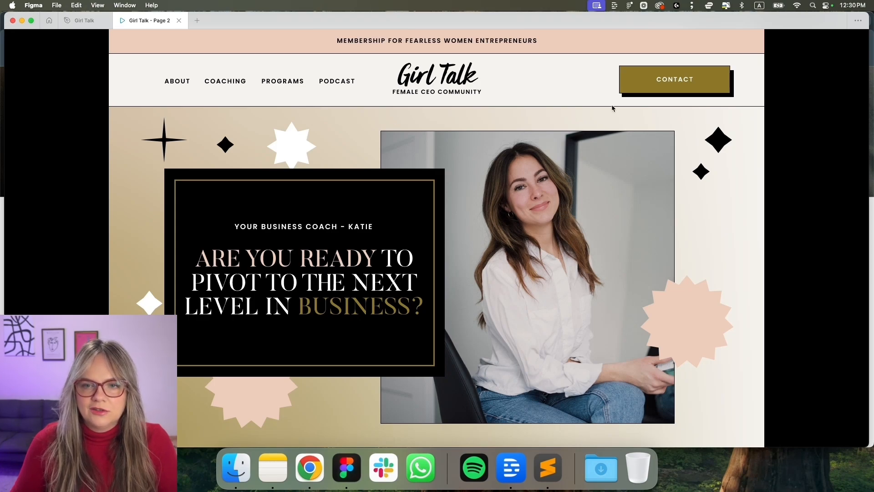
# In the Girl Talk file, group the FIVE STEPS TO PIVOT text, pink card and tilted white card
pyautogui.scroll(-3, 607, 132)
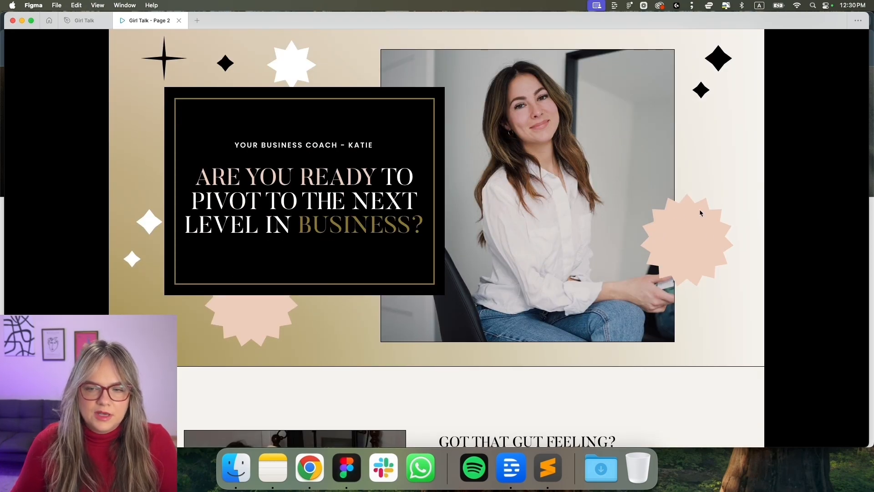
pyautogui.scroll(-3, 701, 213)
pyautogui.scroll(-2, 696, 213)
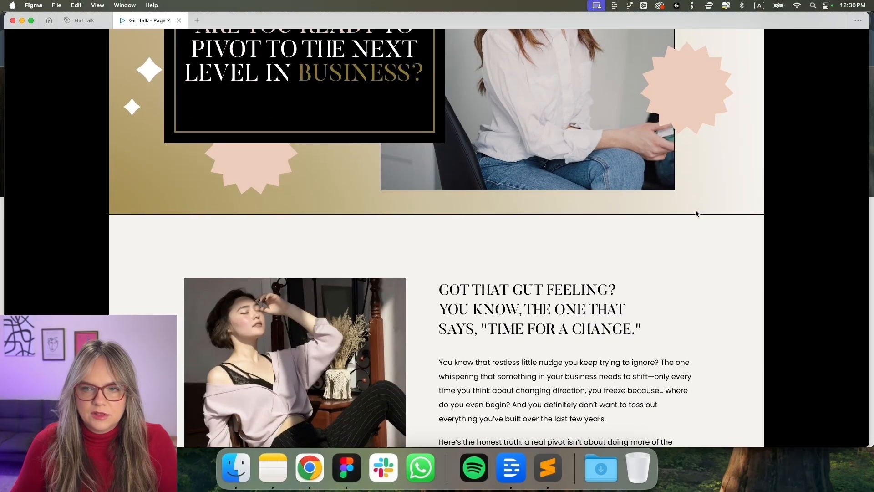
pyautogui.scroll(-10, 696, 213)
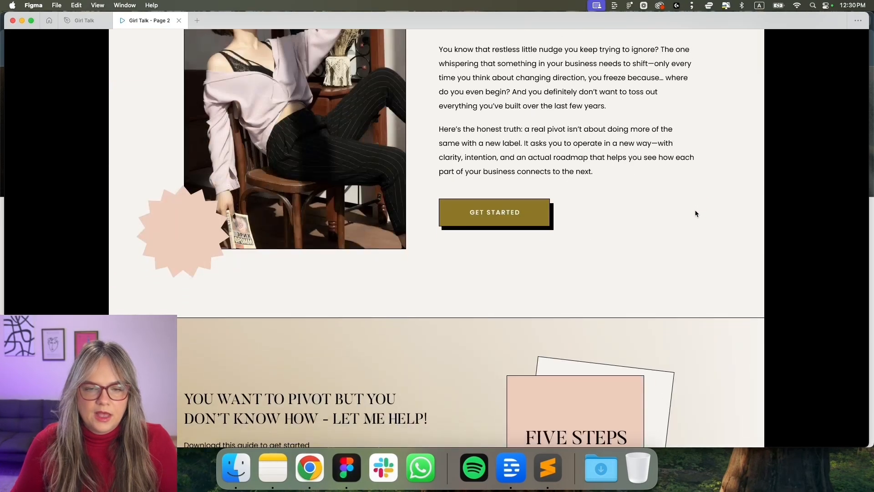
pyautogui.scroll(1, 696, 213)
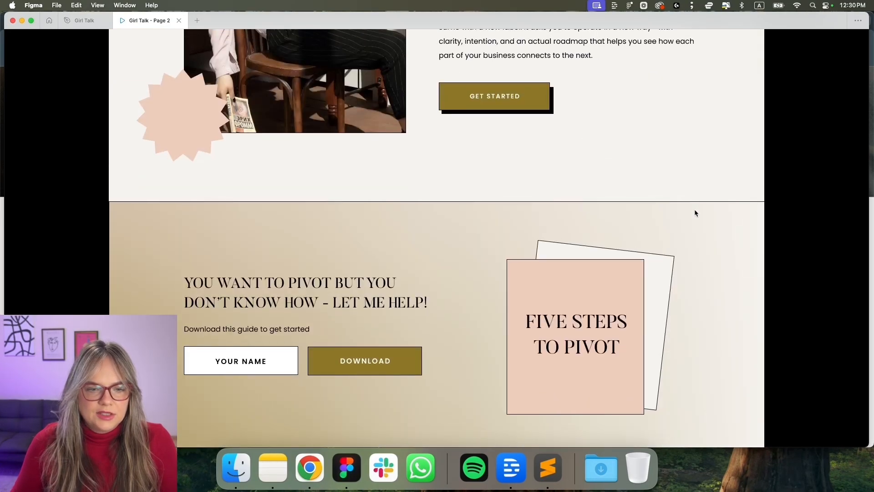
pyautogui.scroll(13, 695, 213)
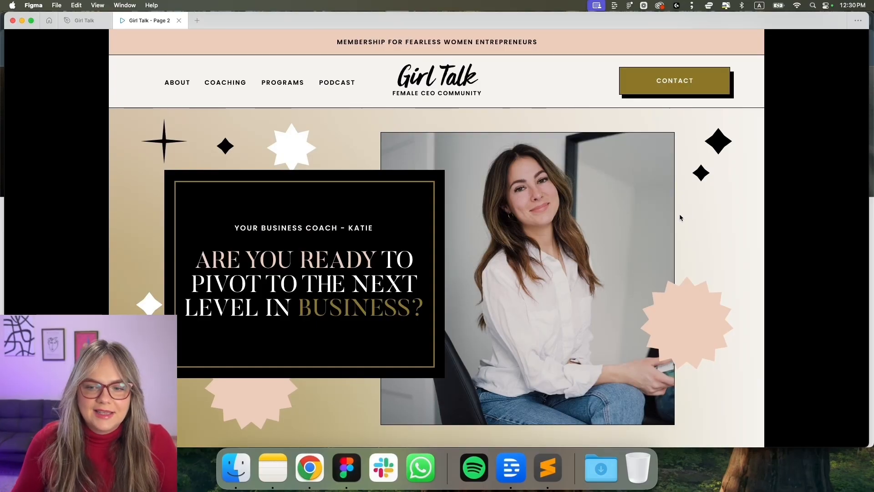
pyautogui.click(84, 21)
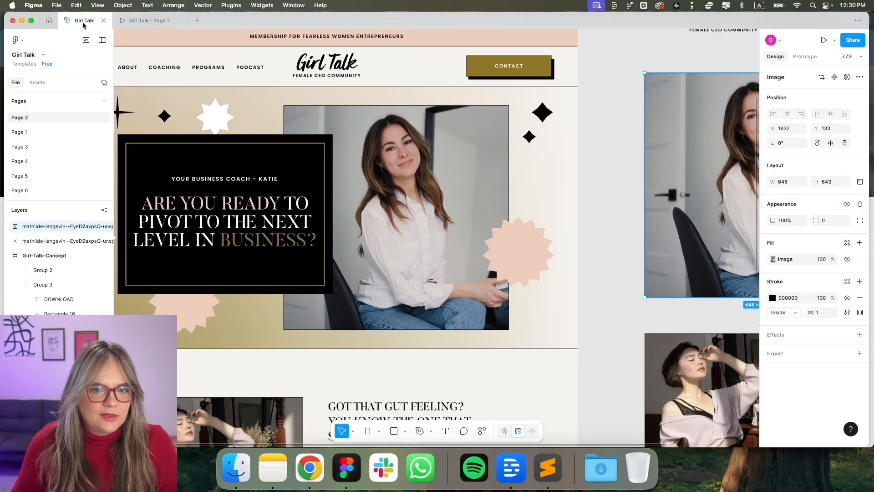
pyautogui.scroll(-10, 403, 147)
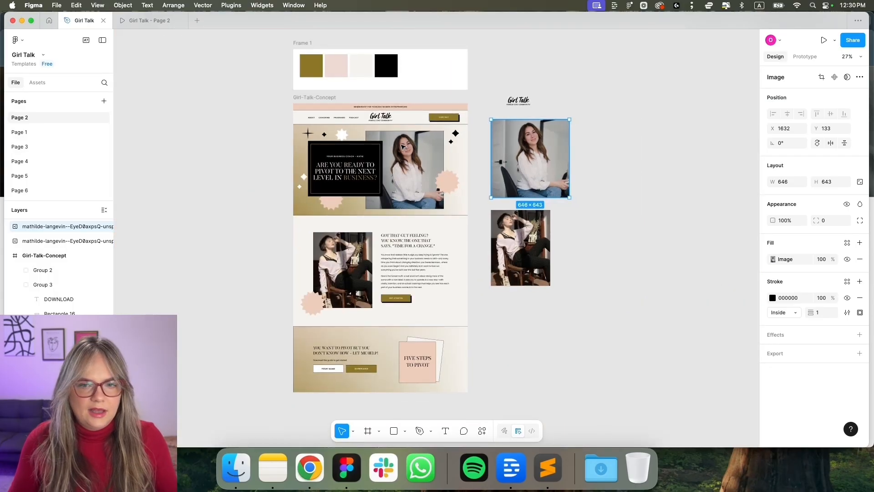
pyautogui.scroll(-5, 402, 147)
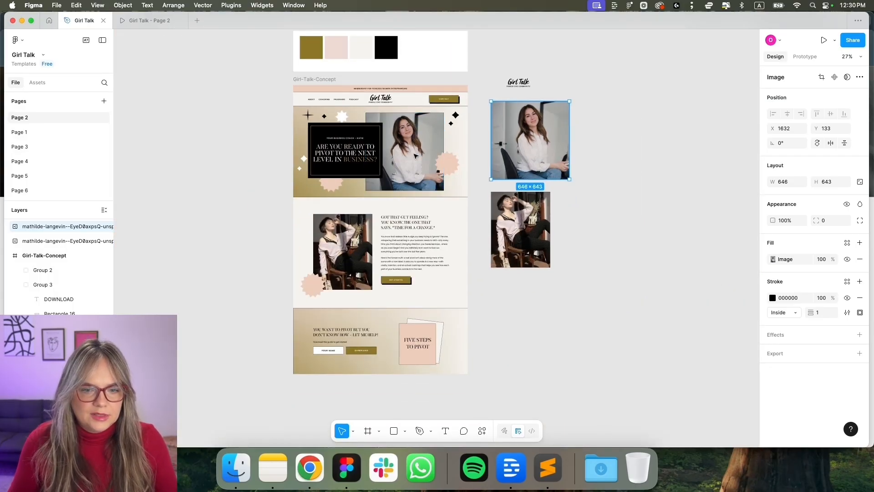
pyautogui.scroll(3, 426, 228)
pyautogui.scroll(4, 426, 228)
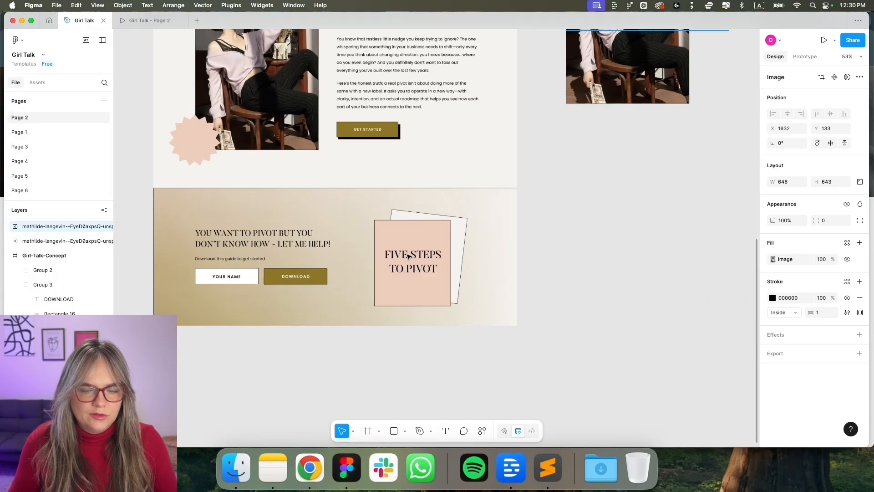
pyautogui.click(401, 235)
pyautogui.keyDown('shift'); pyautogui.click(400, 233); pyautogui.keyUp('shift')
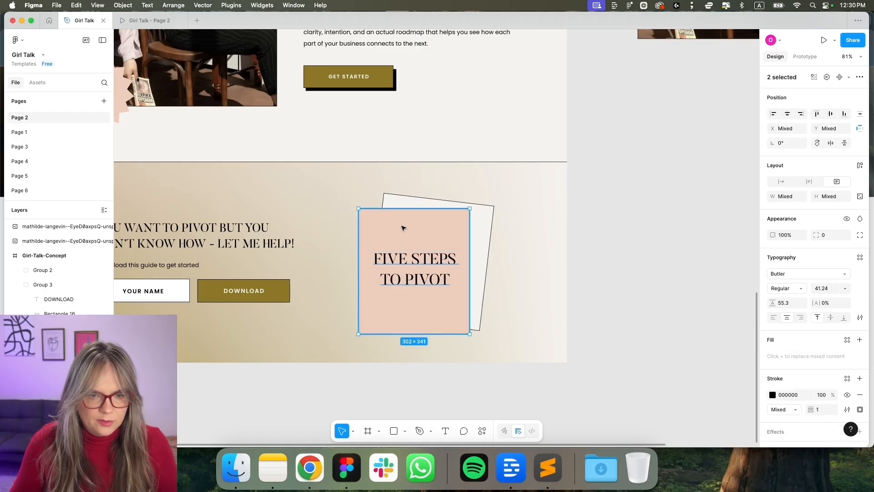
pyautogui.keyDown('shift'); pyautogui.click(407, 204); pyautogui.keyUp('shift')
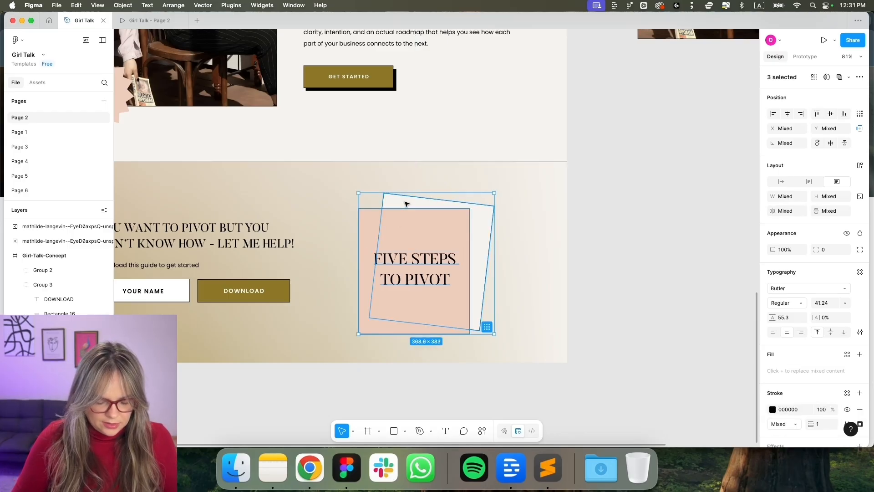
pyautogui.press('super+g')
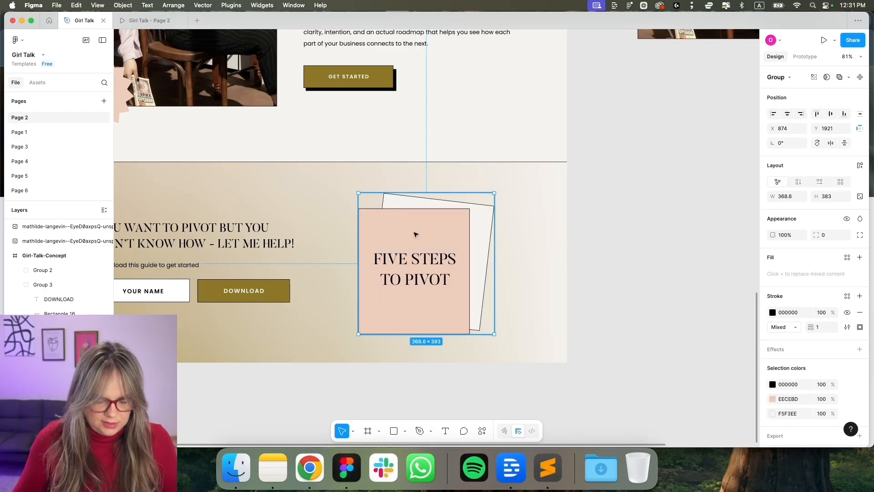
# Place a copy of the grouped card beside the design, next to the extracted photos
pyautogui.moveTo(418, 233); pyautogui.dragTo(685, 113)
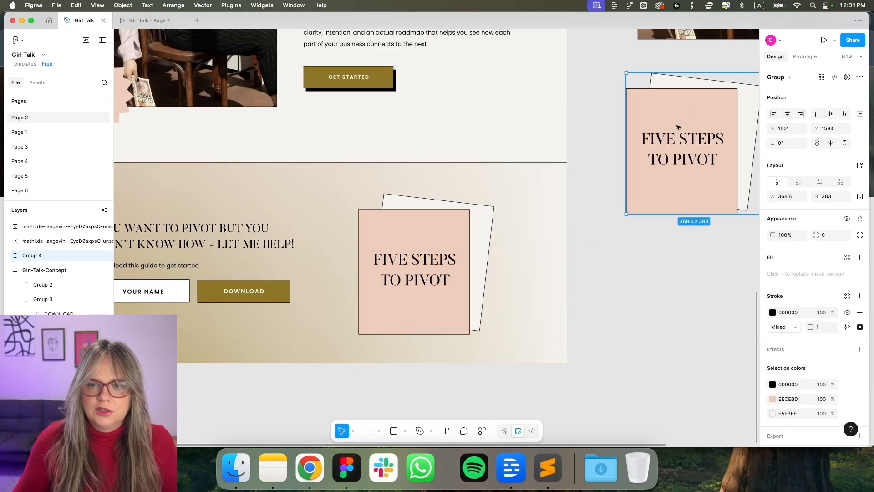
pyautogui.hscroll(3, 677, 127)
pyautogui.scroll(6, 601, 160)
pyautogui.click(596, 162)
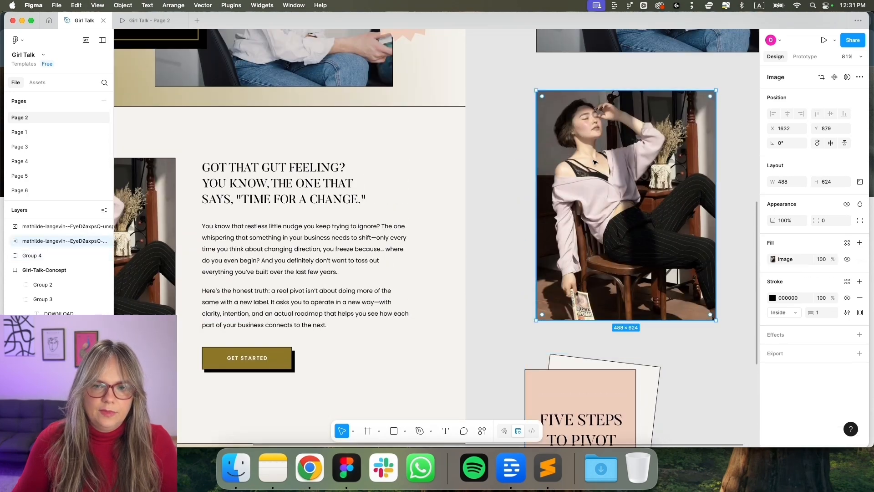
pyautogui.scroll(3, 595, 162)
pyautogui.scroll(5, 596, 162)
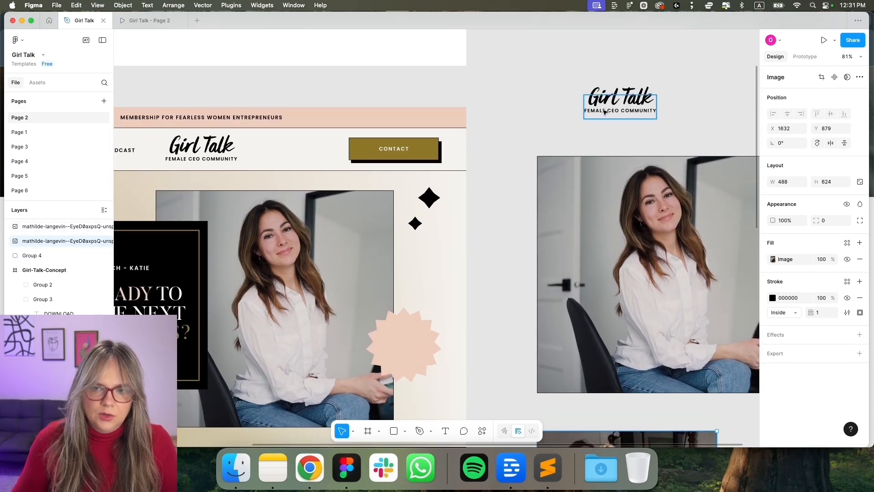
pyautogui.scroll(-3, 556, 245)
pyautogui.hscroll(-2, 556, 245)
pyautogui.scroll(-14, 557, 246)
pyautogui.hscroll(-3, 557, 246)
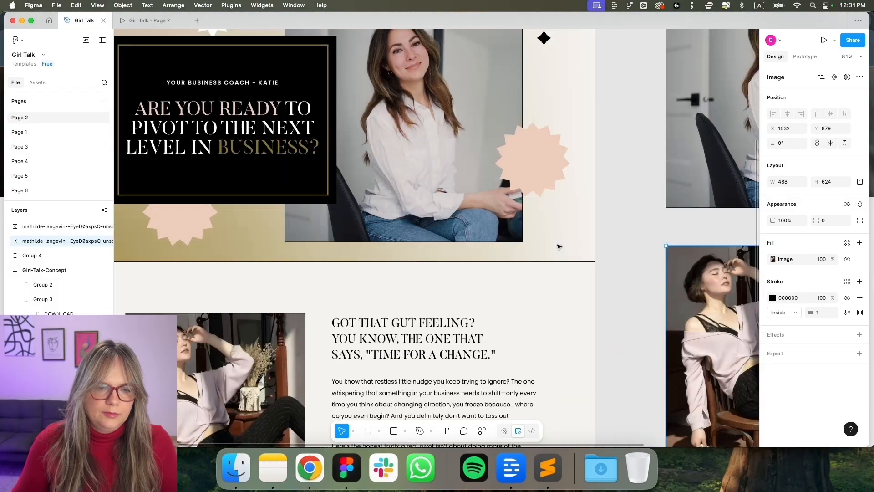
pyautogui.scroll(15, 559, 247)
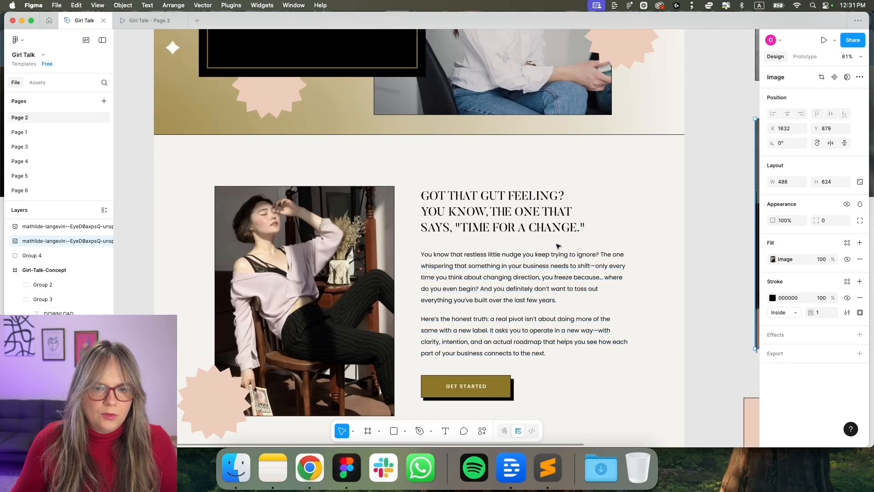
pyautogui.hscroll(6, 557, 246)
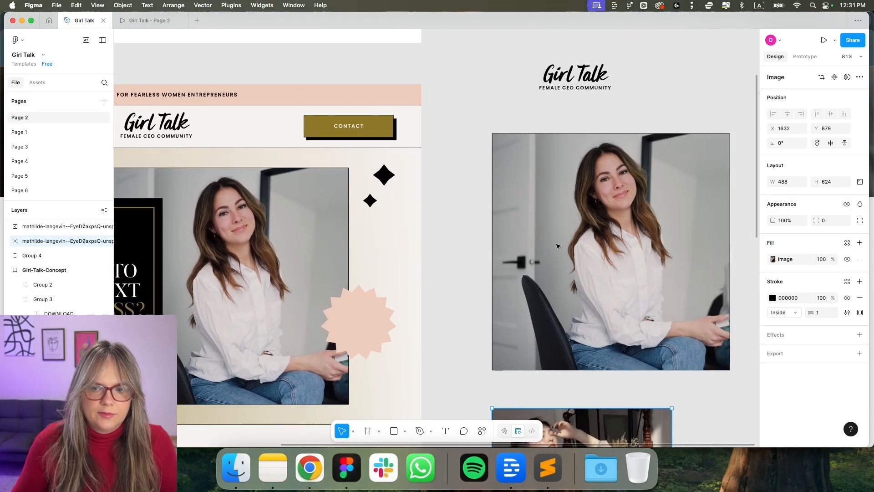
# Export the logo group (Group 1) as logo-girl-talk.png into a new Downloads folder named Girl Talk
pyautogui.click(548, 82)
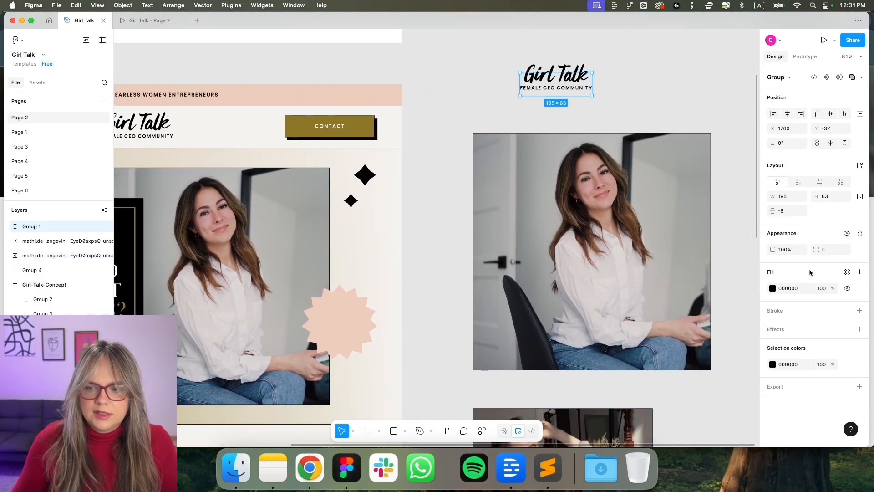
pyautogui.click(860, 386)
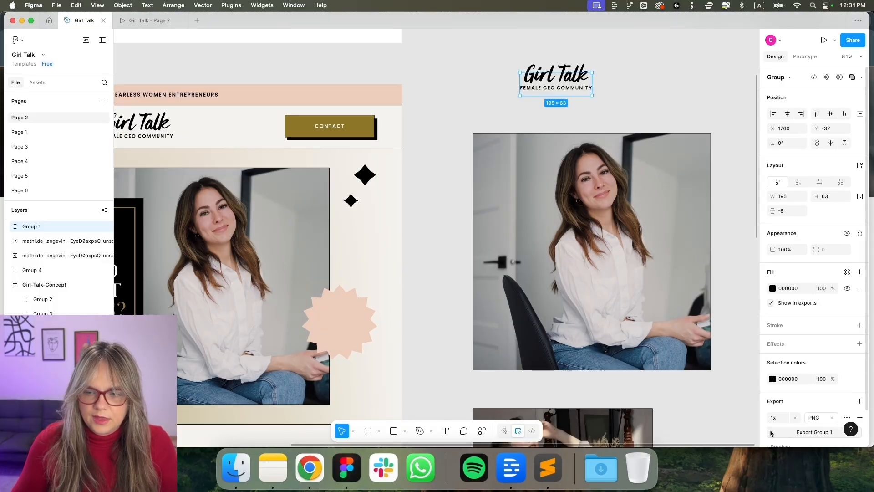
pyautogui.scroll(-2, 797, 426)
pyautogui.click(806, 405)
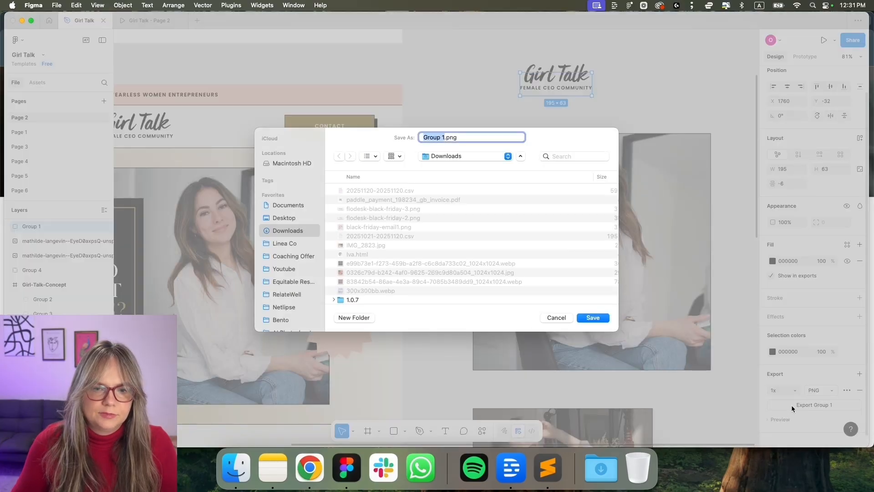
pyautogui.click(362, 318)
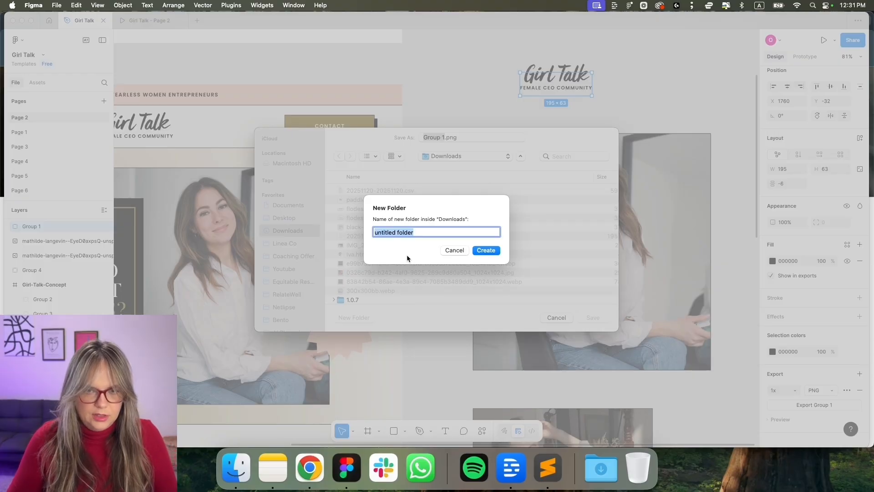
pyautogui.write('Gi')
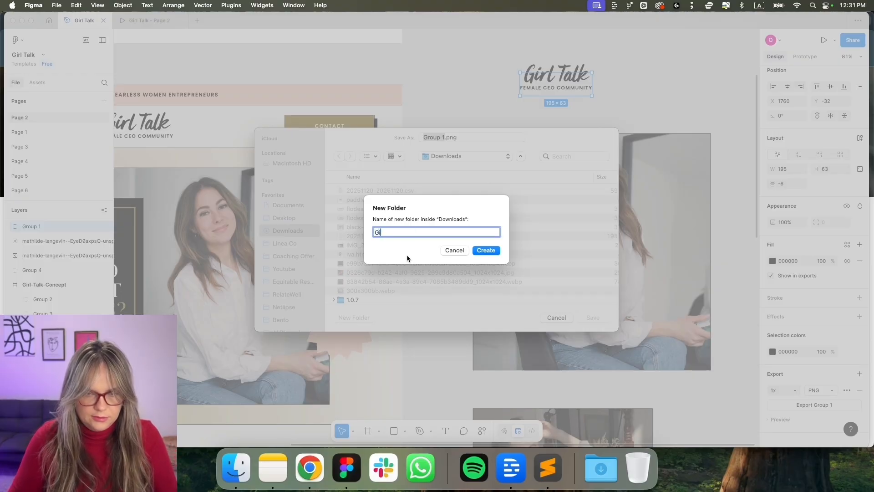
pyautogui.write('rl Talk')
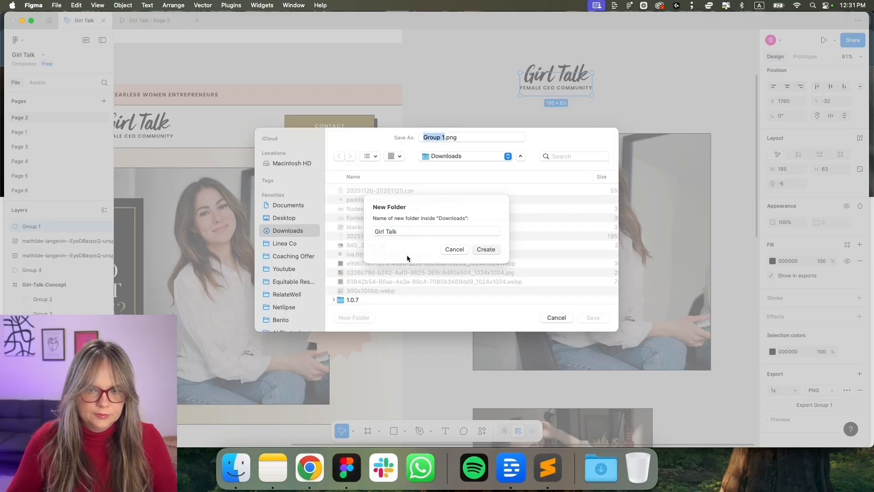
pyautogui.press('Return')
pyautogui.write('logo')
pyautogui.write('-girl')
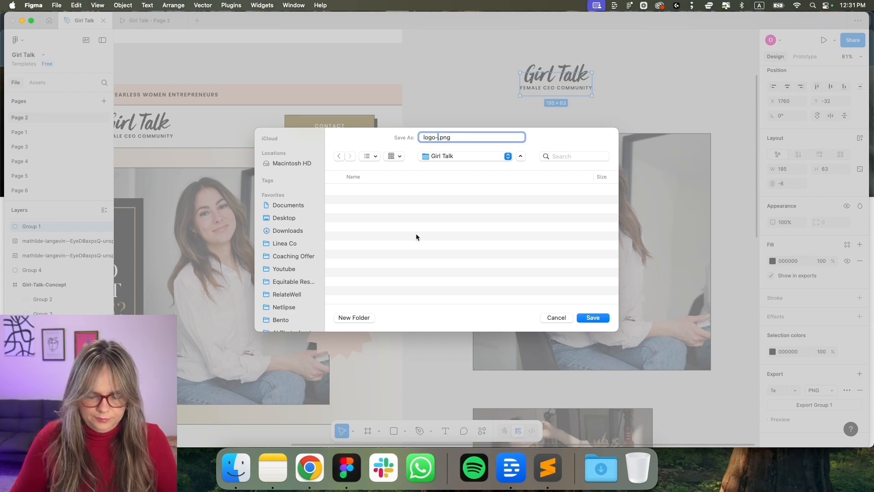
pyautogui.write('-talk')
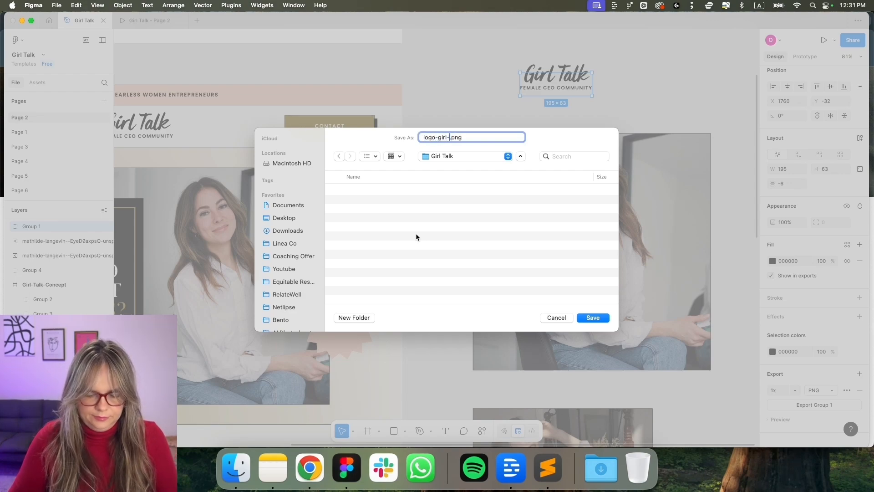
pyautogui.press('Return')
pyautogui.click(554, 254)
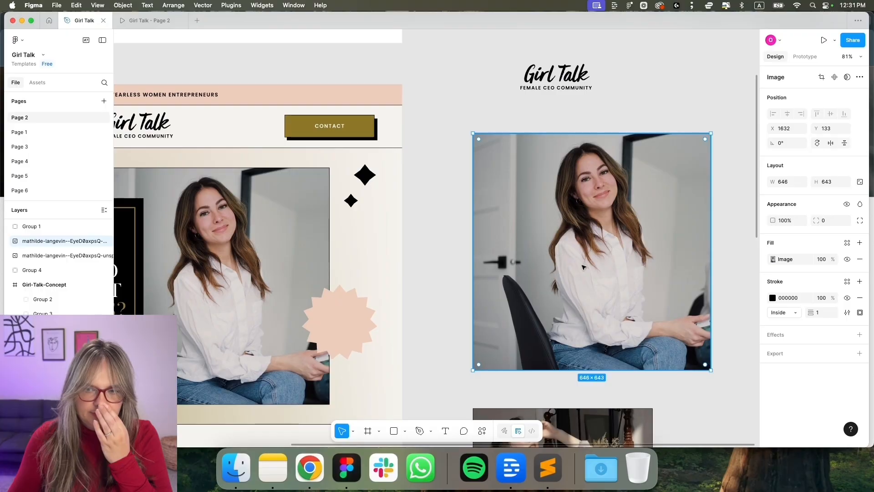
# Remove the black outlines from both photos, then scale them up and shift them up and right
pyautogui.click(860, 298)
pyautogui.scroll(-5, 671, 369)
pyautogui.click(608, 335)
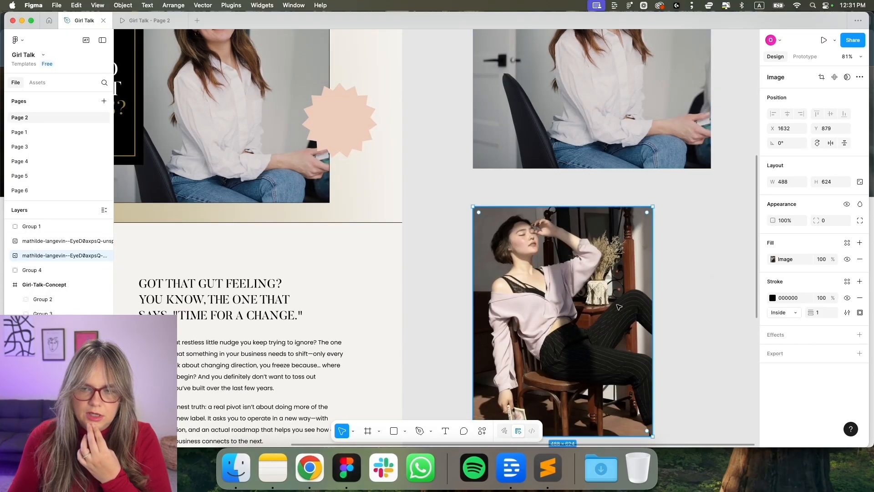
pyautogui.click(859, 298)
pyautogui.scroll(3, 665, 266)
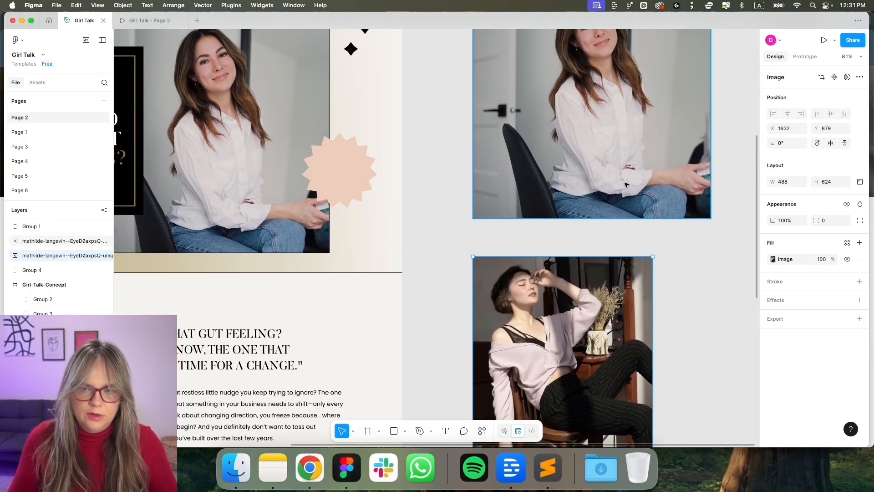
pyautogui.keyDown('shift'); pyautogui.click(627, 186); pyautogui.keyUp('shift')
pyautogui.scroll(-2, 683, 281)
pyautogui.scroll(-5, 682, 281)
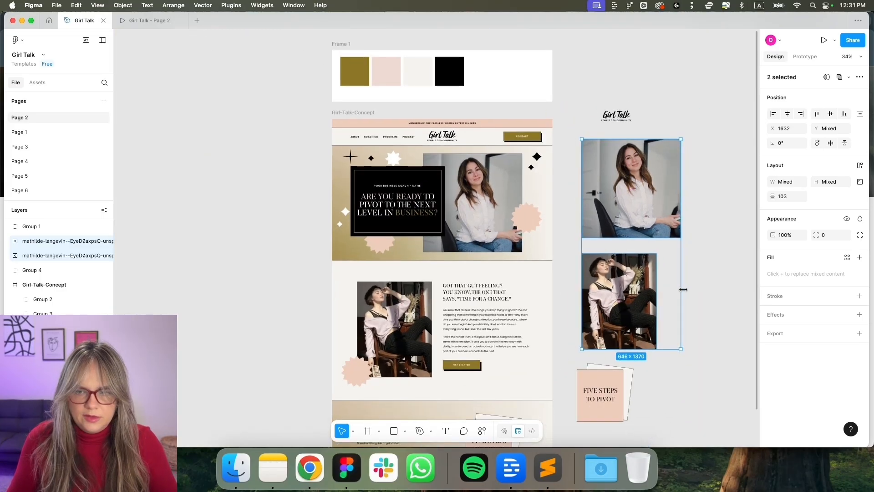
pyautogui.moveTo(684, 290); pyautogui.dragTo(713, 315)
pyautogui.moveTo(604, 337); pyautogui.dragTo(665, 298)
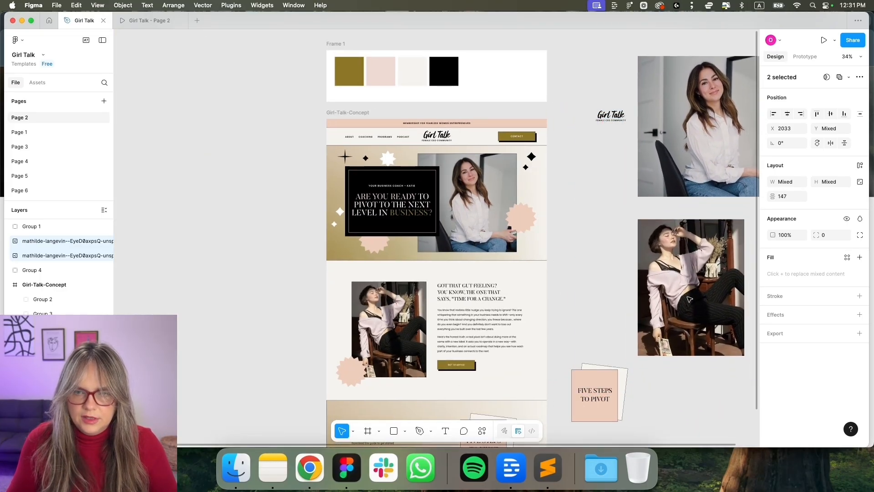
pyautogui.hscroll(2, 665, 298)
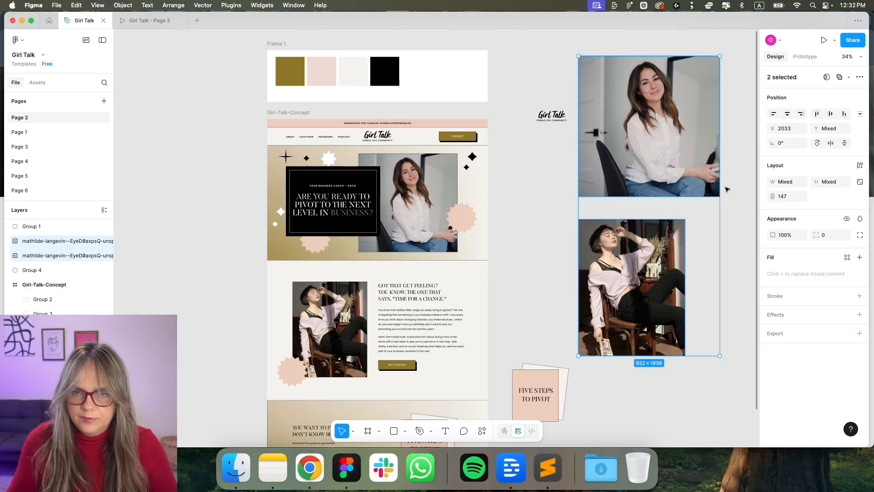
pyautogui.click(728, 185)
# Export the upper photo as image1.png and the lower photo as image2.png
pyautogui.click(711, 171)
pyautogui.click(860, 318)
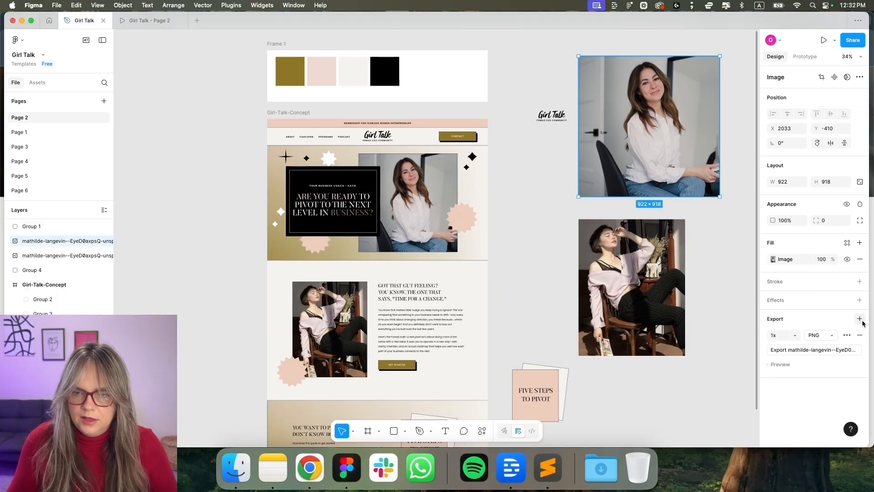
pyautogui.click(826, 351)
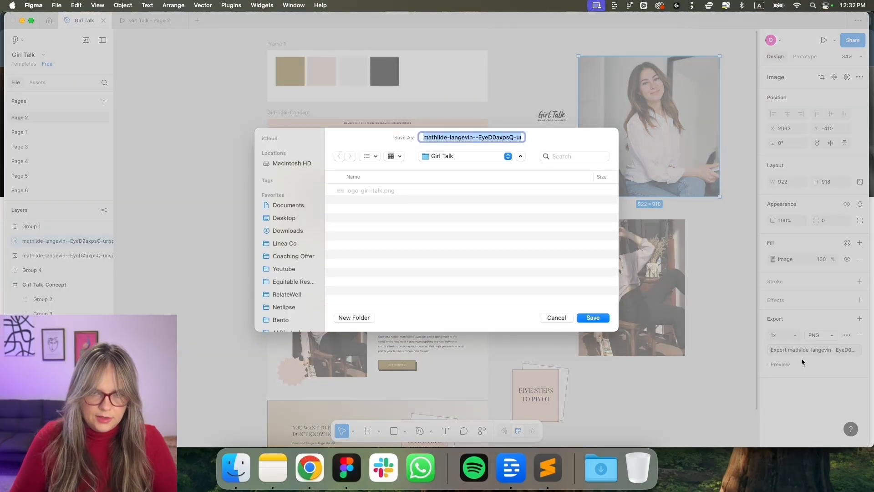
pyautogui.write('image1')
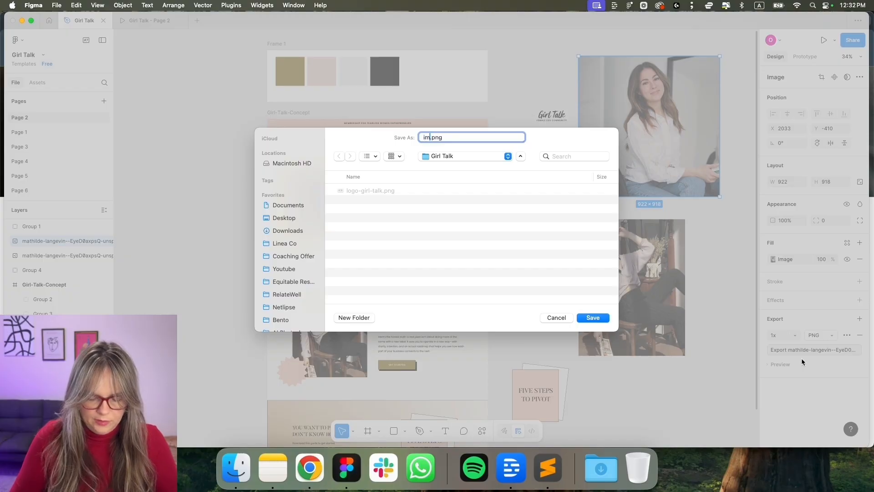
pyautogui.press('Return')
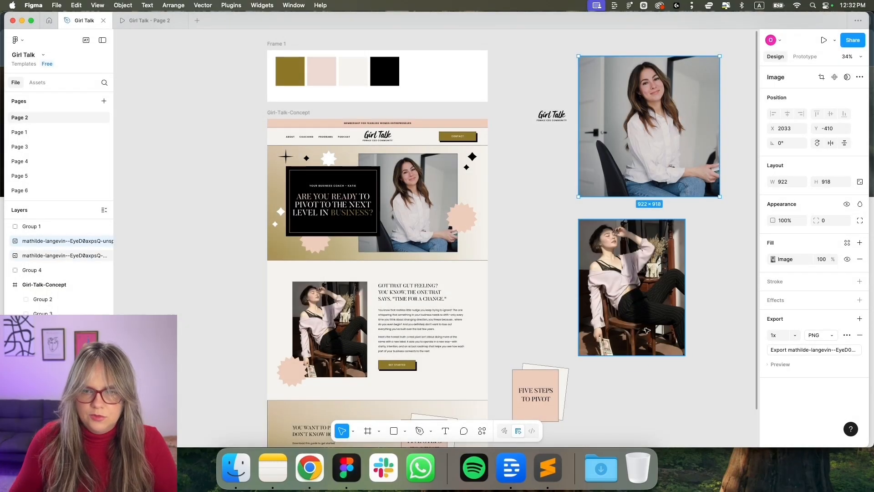
pyautogui.press('Tab')
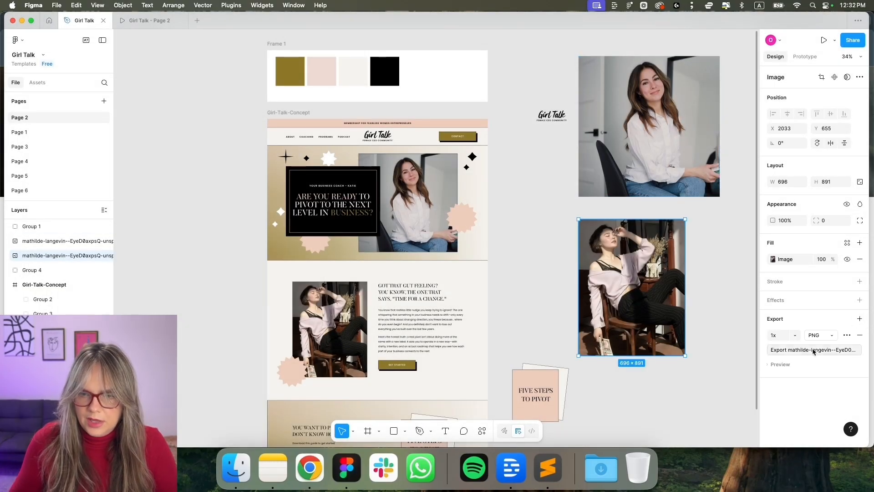
pyautogui.click(813, 349)
pyautogui.write('ima.png')
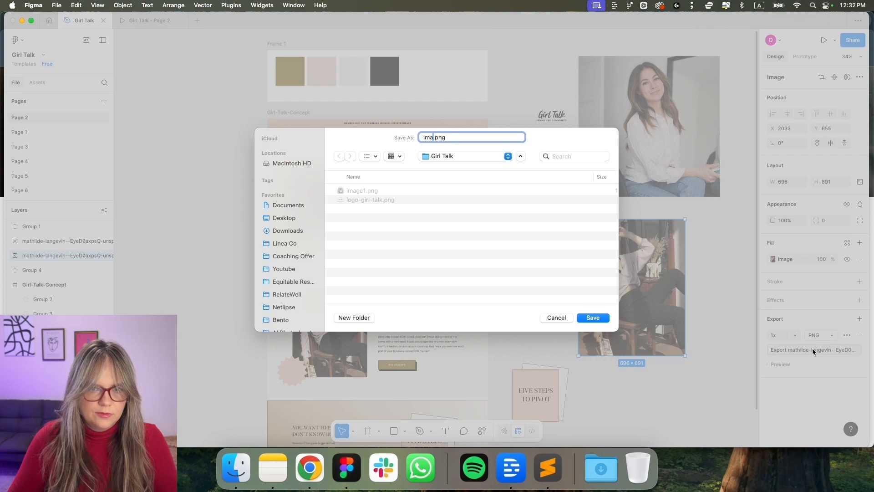
pyautogui.write('e2')
pyautogui.press('Return')
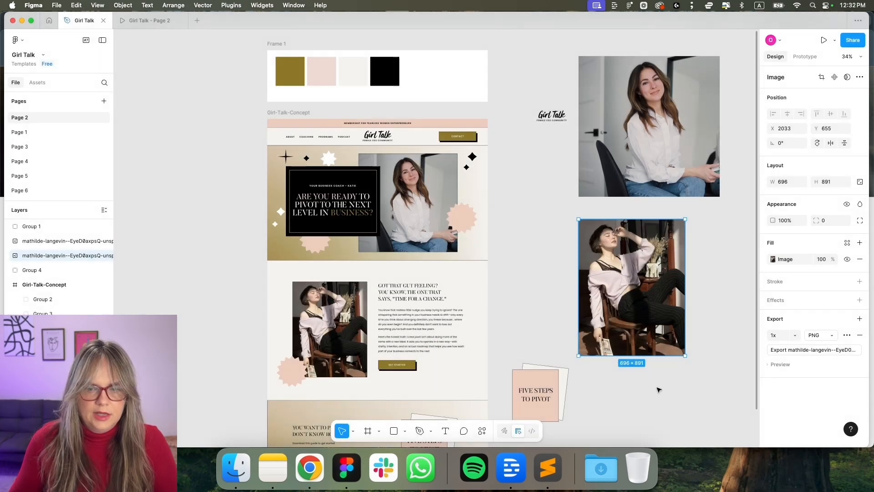
# Start a PNG export of the Five Steps to Pivot graphic (Group 4)
pyautogui.scroll(-3, 664, 385)
pyautogui.click(597, 347)
pyautogui.click(516, 287)
pyautogui.scroll(-5, 808, 363)
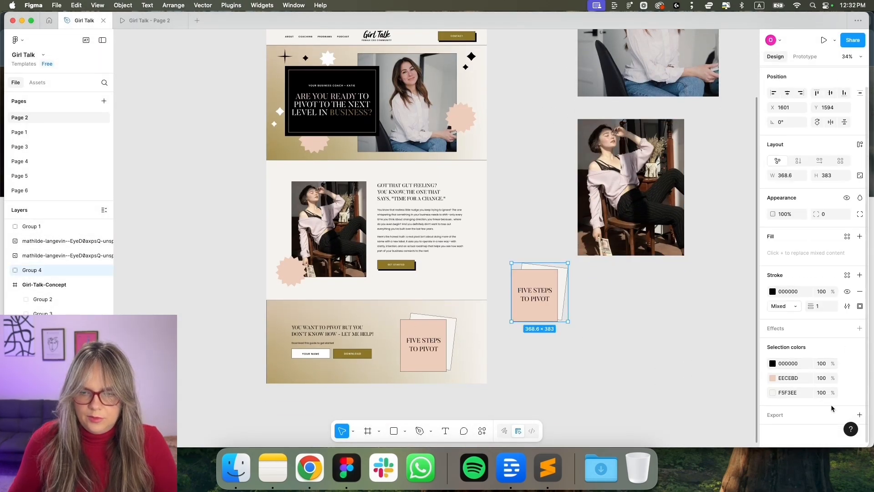
pyautogui.scroll(-1, 829, 380)
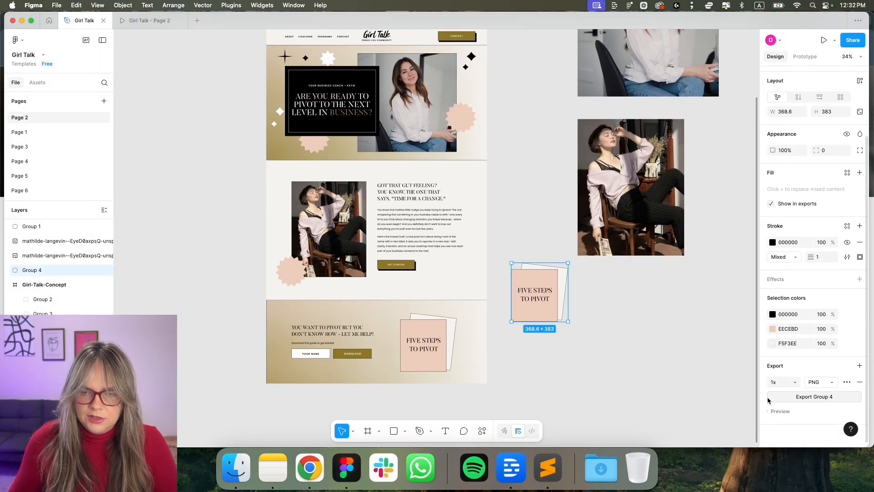
pyautogui.click(796, 397)
# Save the Five Steps graphic export as freebie.png
pyautogui.write('fieebie')
pyautogui.press('Return')
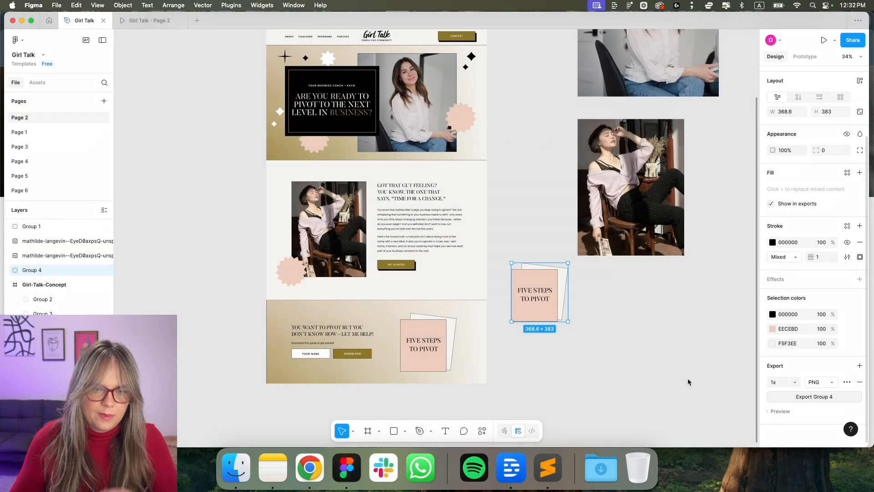
pyautogui.click(599, 391)
# Duplicate the cream swatch after the black one, with a black outline and pure white FFFFFF fill
pyautogui.scroll(5, 599, 392)
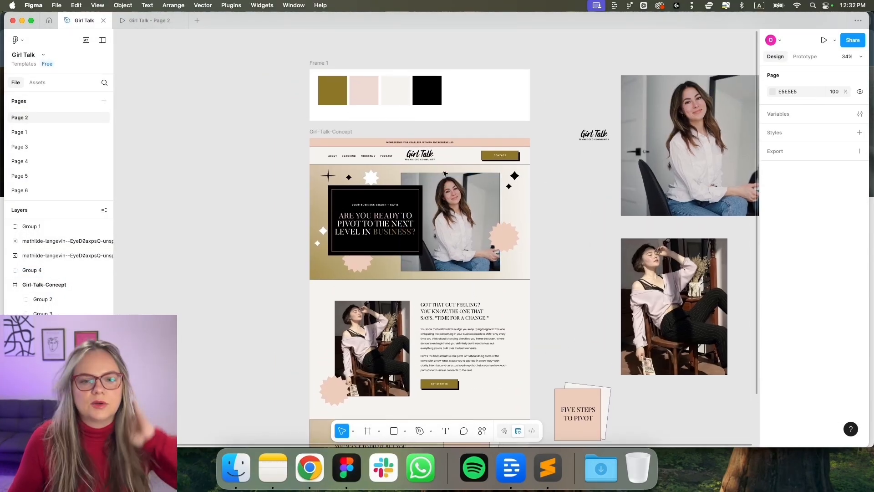
pyautogui.scroll(5, 395, 141)
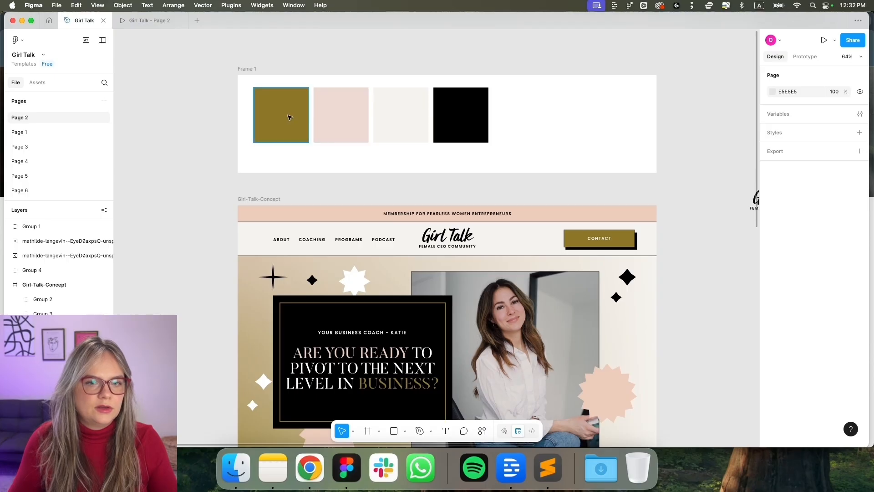
pyautogui.scroll(3, 345, 116)
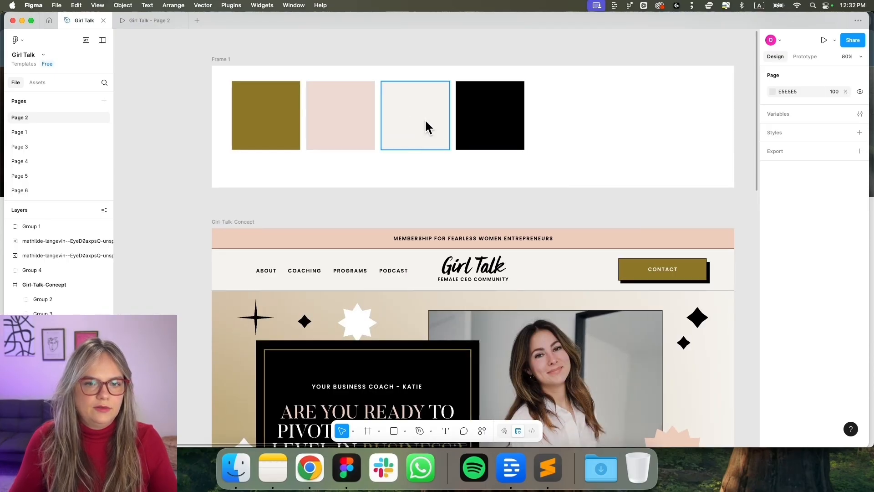
pyautogui.click(285, 125)
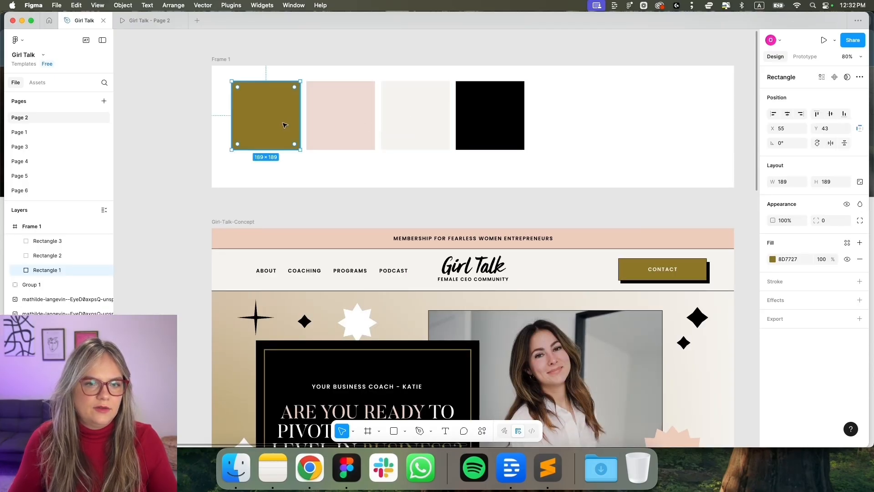
pyautogui.click(514, 132)
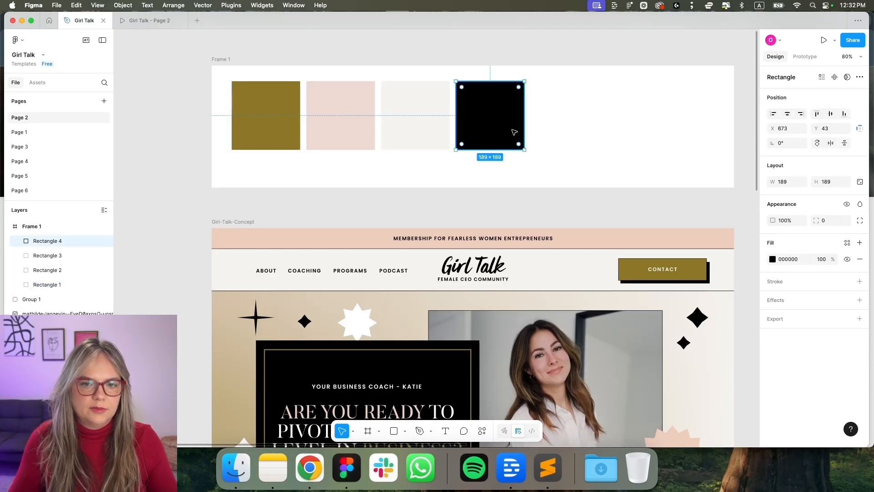
pyautogui.click(548, 121)
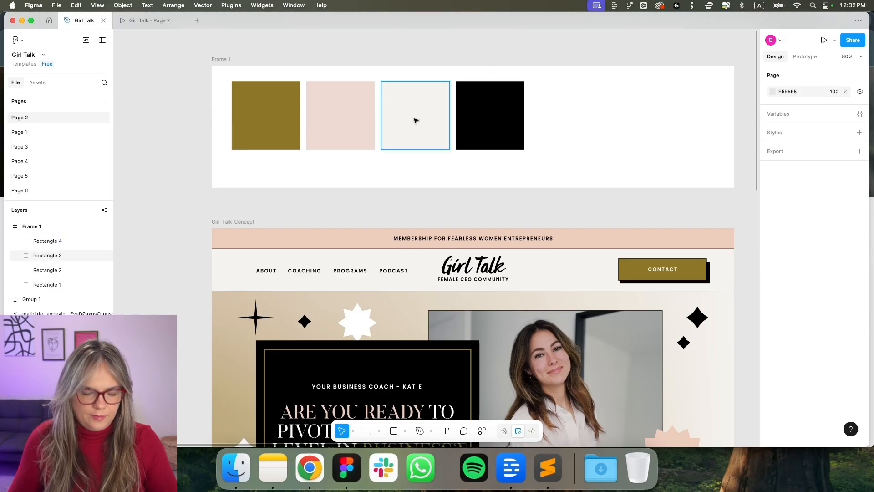
pyautogui.moveTo(416, 121)
pyautogui.mouseDown()
pyautogui.moveTo(575, 117)
pyautogui.moveTo(566, 120)
pyautogui.mouseUp()
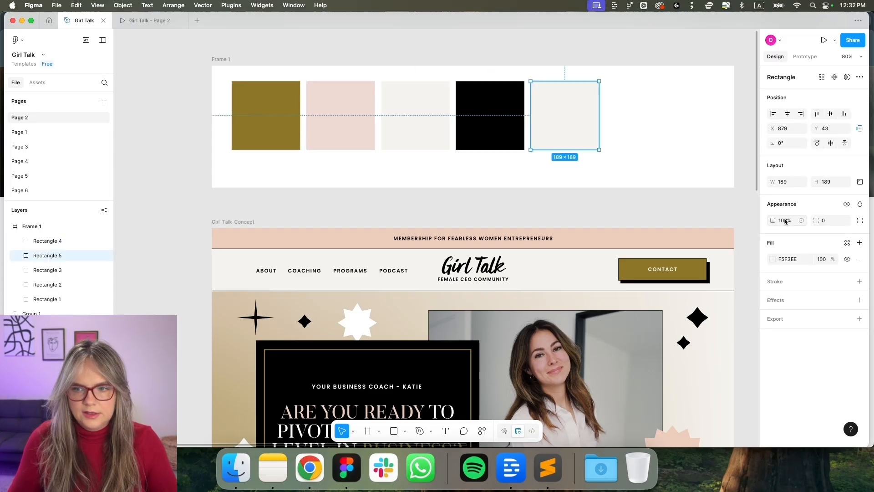
pyautogui.click(860, 282)
pyautogui.click(769, 259)
pyautogui.click(772, 259)
pyautogui.moveTo(678, 264); pyautogui.dragTo(606, 213)
pyautogui.click(608, 215)
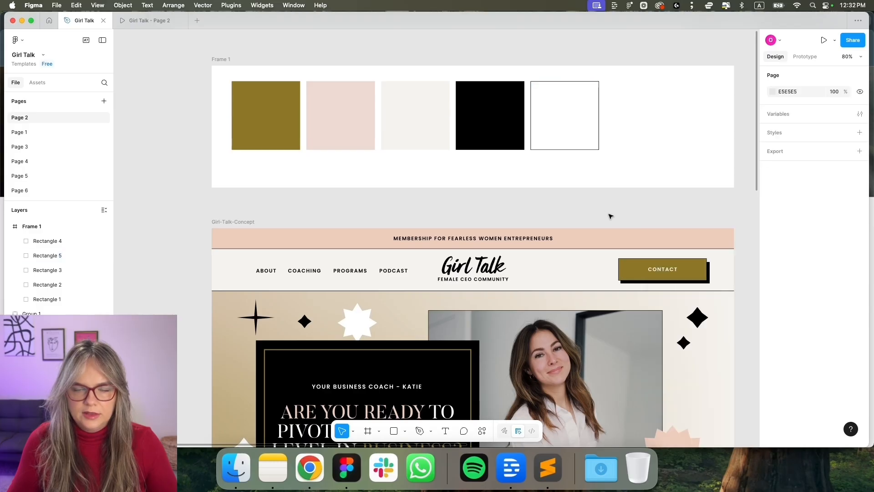
pyautogui.scroll(-4, 610, 217)
pyautogui.scroll(-4, 610, 219)
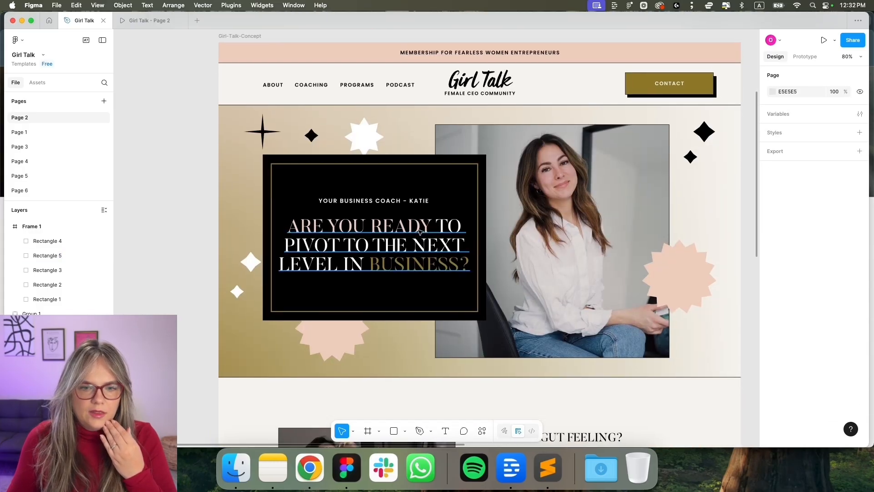
pyautogui.click(415, 238)
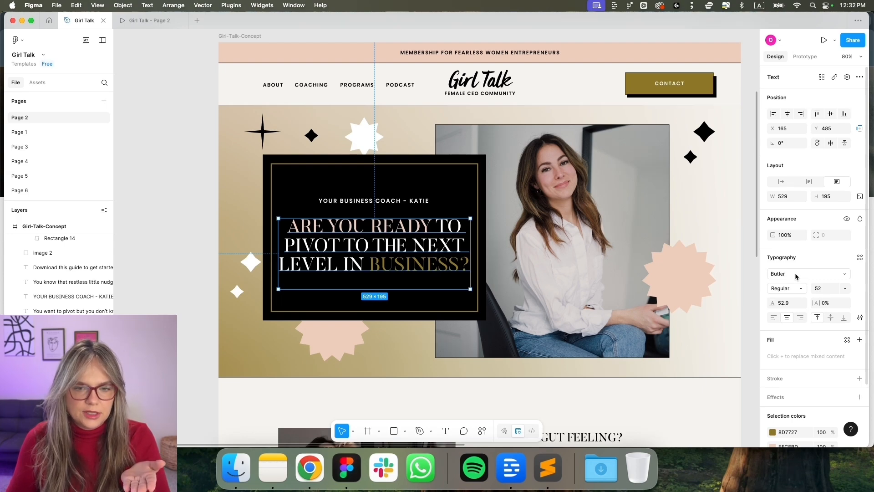
pyautogui.scroll(-1, 724, 295)
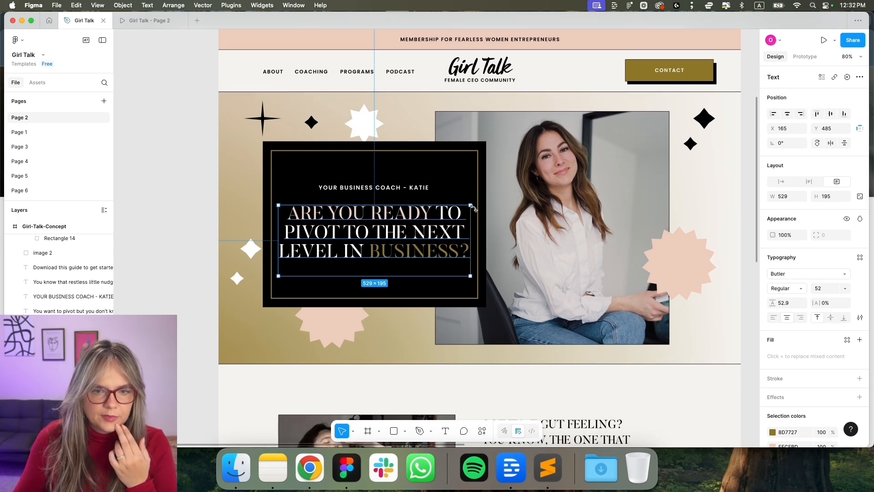
pyautogui.scroll(-5, 417, 189)
pyautogui.click(529, 374)
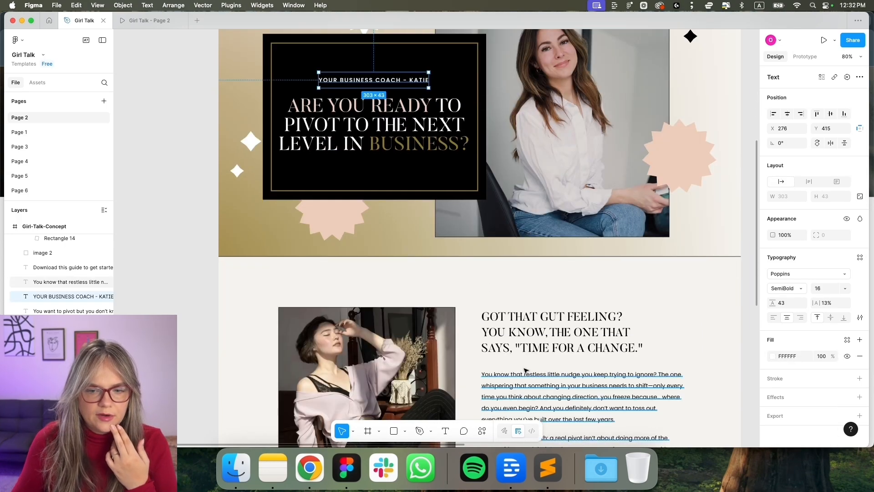
pyautogui.scroll(-5, 596, 312)
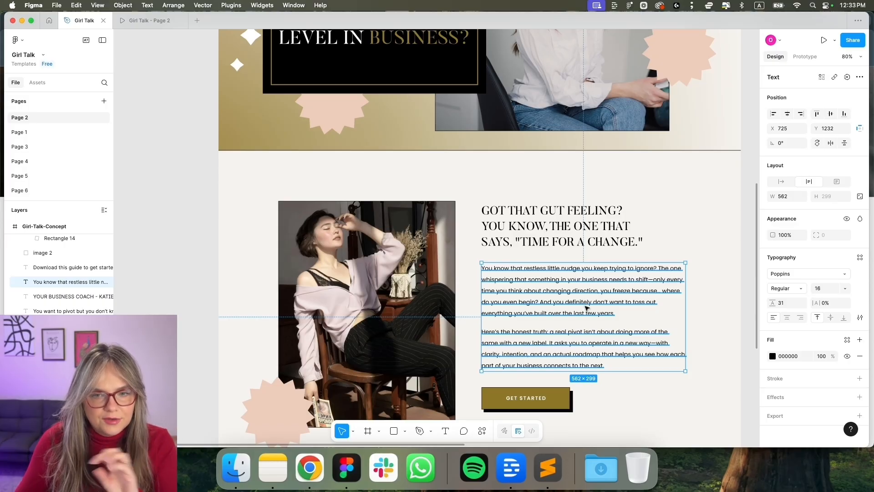
pyautogui.scroll(-7, 586, 308)
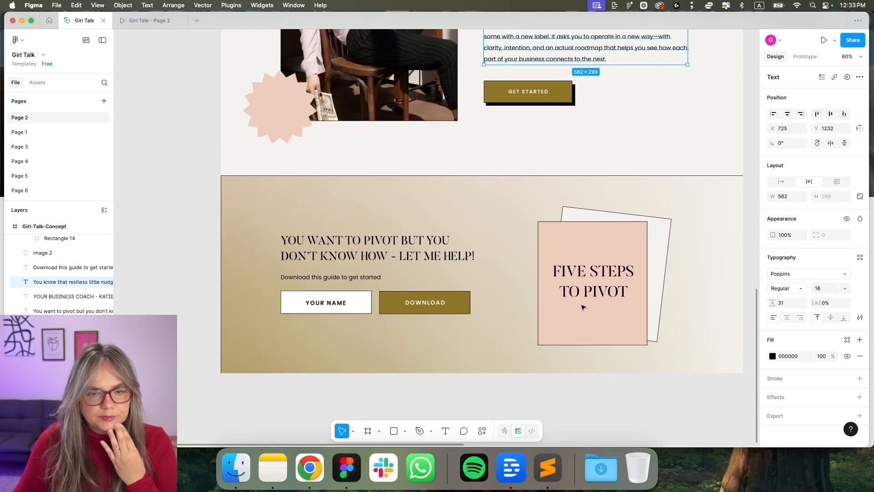
pyautogui.scroll(14, 587, 306)
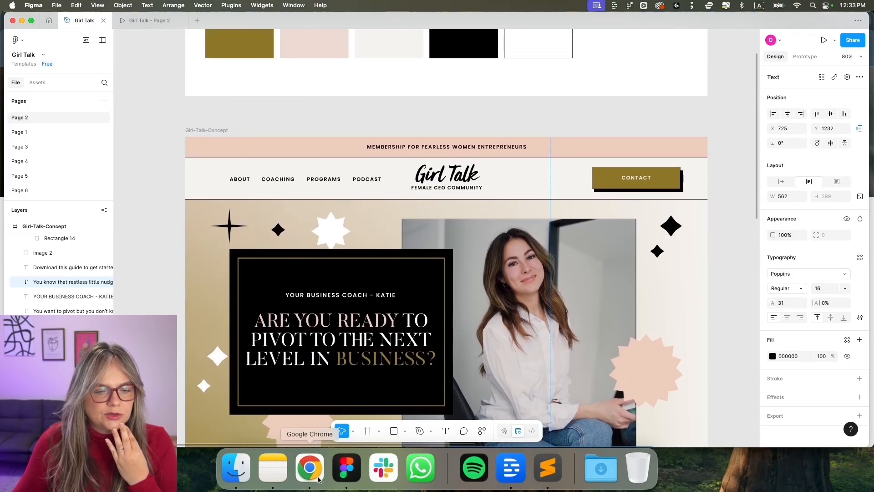
# From the Squarespace dashboard, create a new website from the Blank template
pyautogui.click(310, 468)
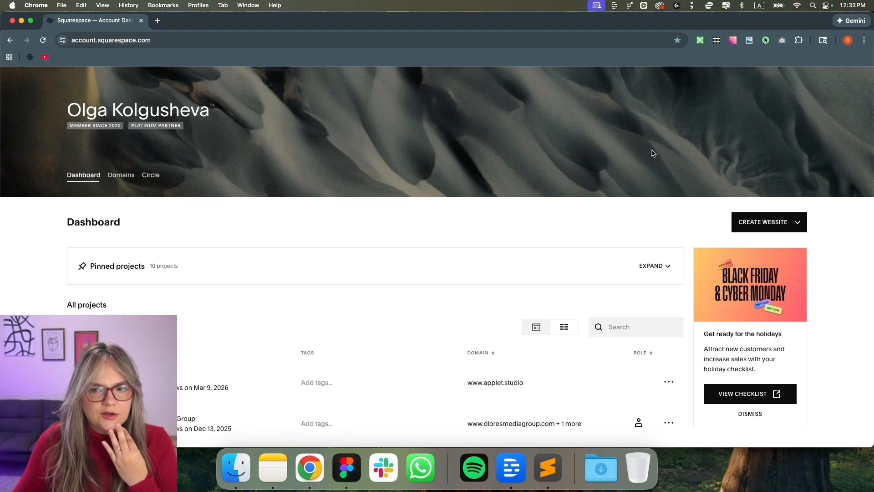
pyautogui.click(761, 223)
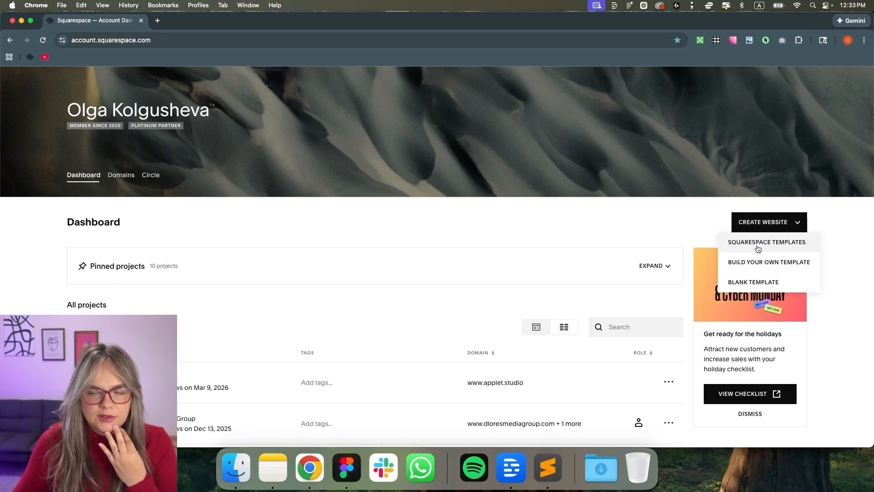
pyautogui.click(744, 282)
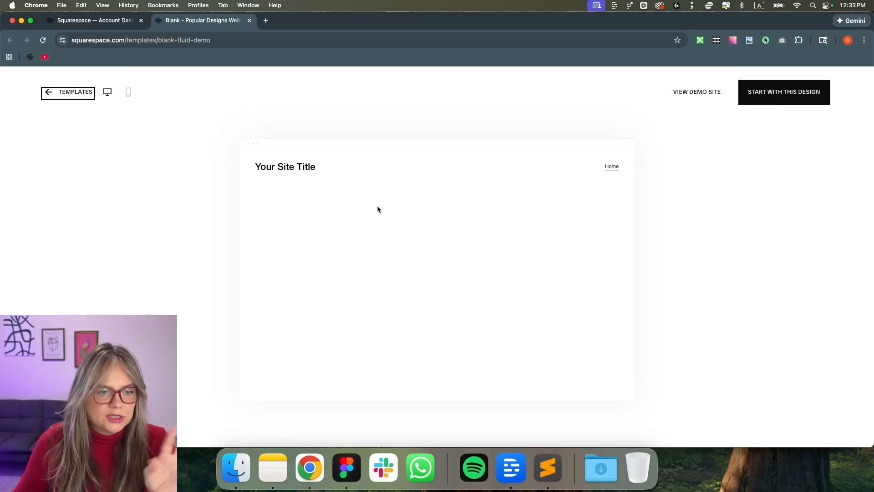
pyautogui.click(767, 91)
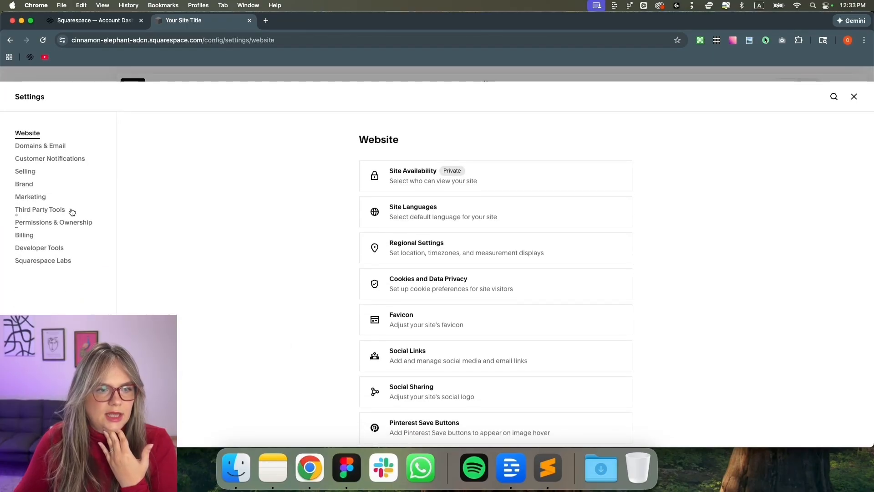
# Change the built-in domain's Site ID to girltalkbyapplet and confirm the URL change
pyautogui.click(40, 146)
pyautogui.click(454, 183)
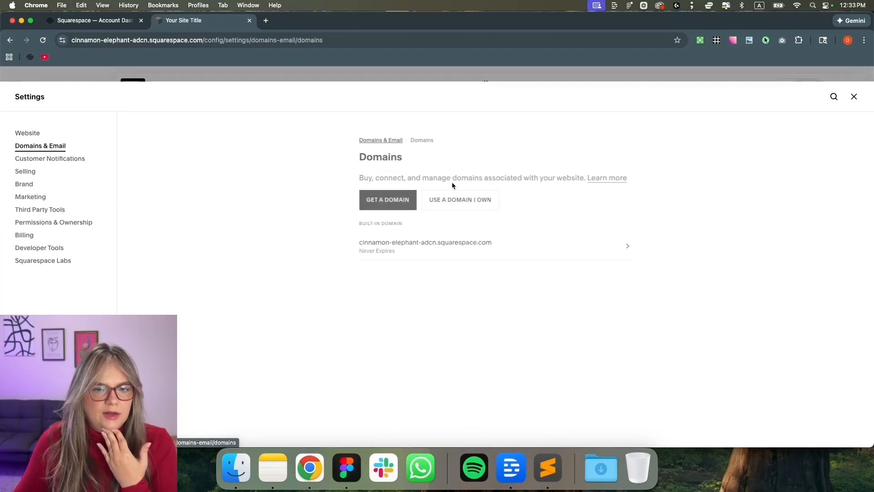
pyautogui.click(442, 249)
pyautogui.moveTo(441, 280); pyautogui.dragTo(353, 280)
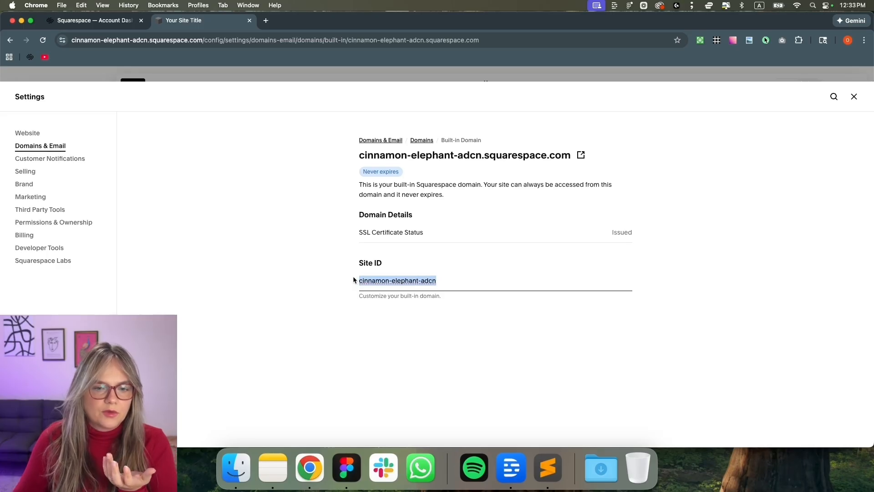
pyautogui.write('gil')
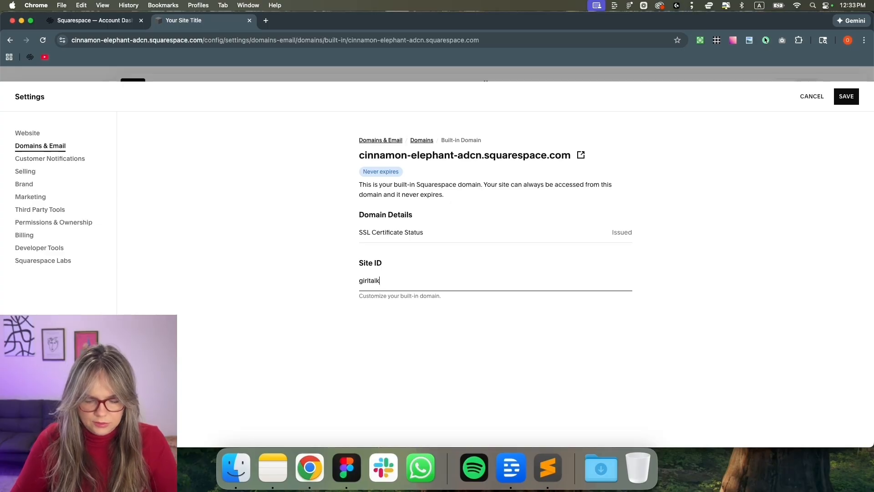
pyautogui.write('ltalkbyapplet')
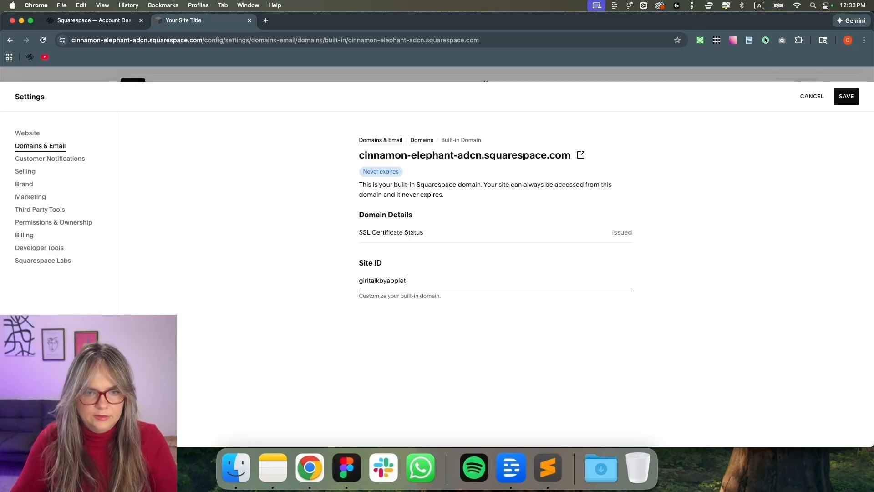
pyautogui.click(853, 99)
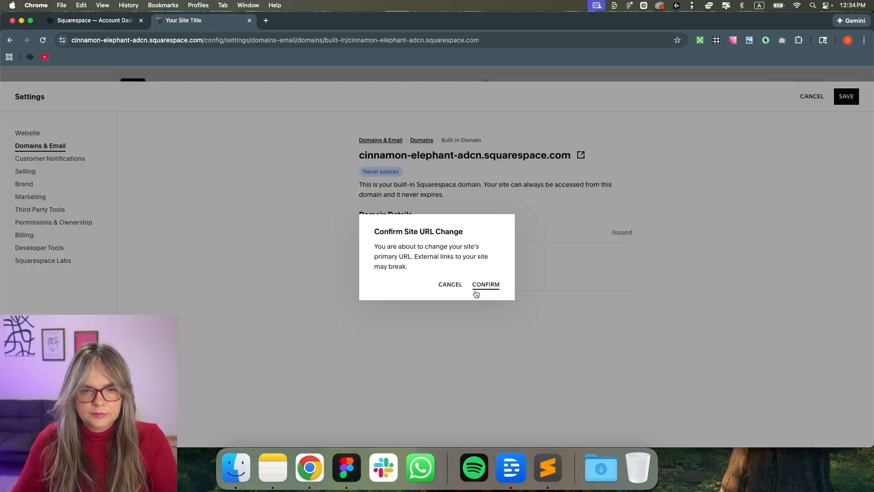
pyautogui.click(479, 285)
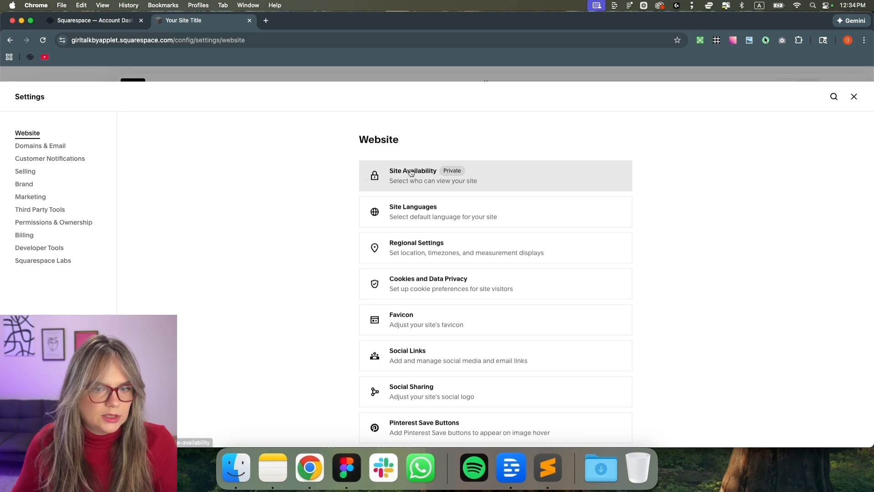
# Set Site Availability to Password Protected with a site password, then close Settings
pyautogui.click(412, 172)
pyautogui.click(400, 251)
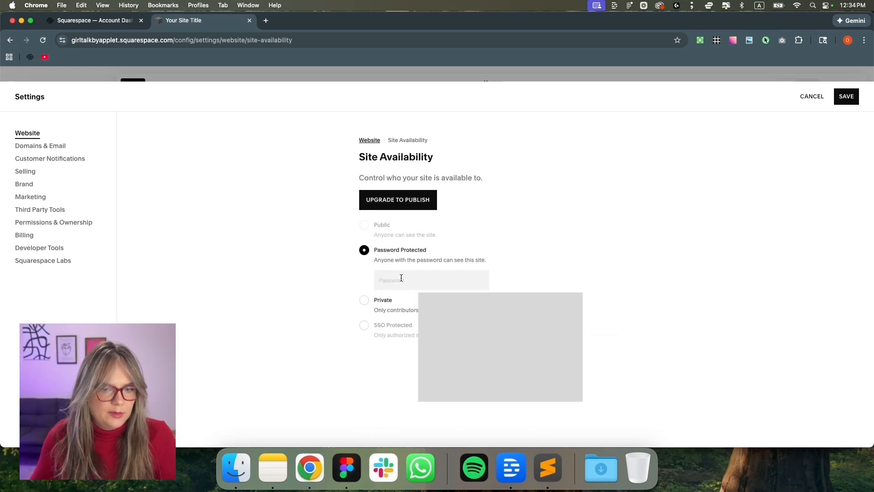
pyautogui.write('12')
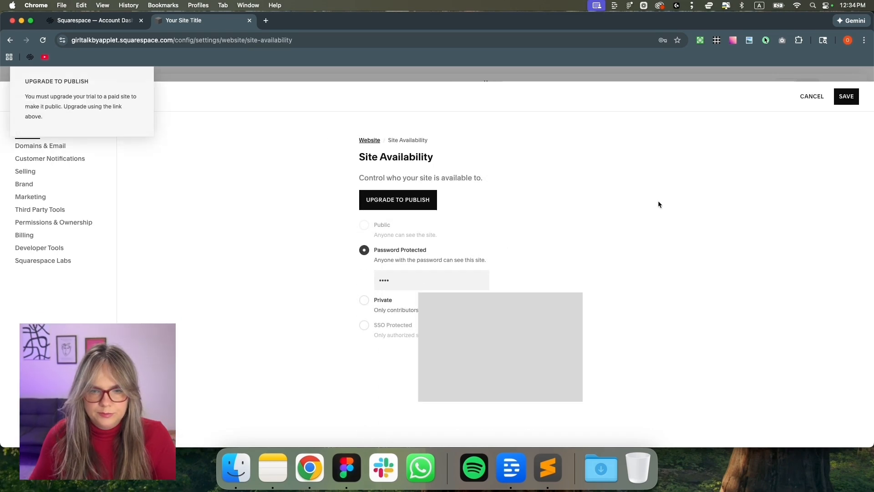
pyautogui.click(852, 101)
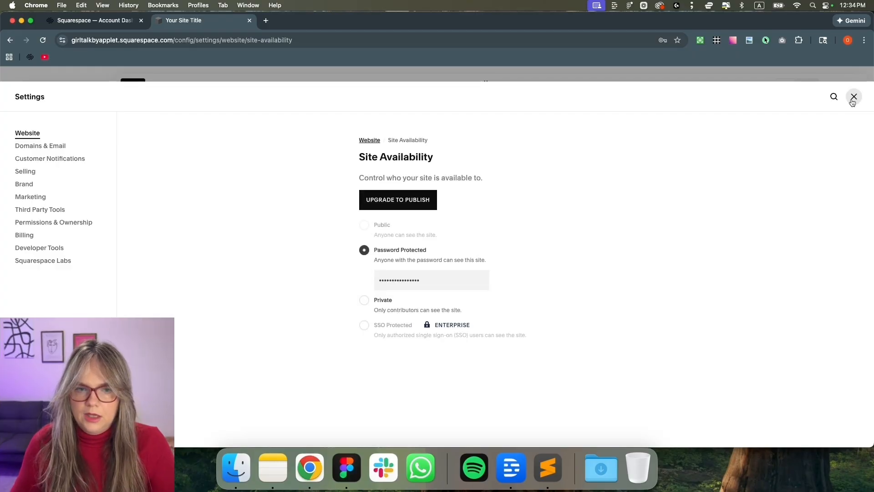
pyautogui.click(853, 97)
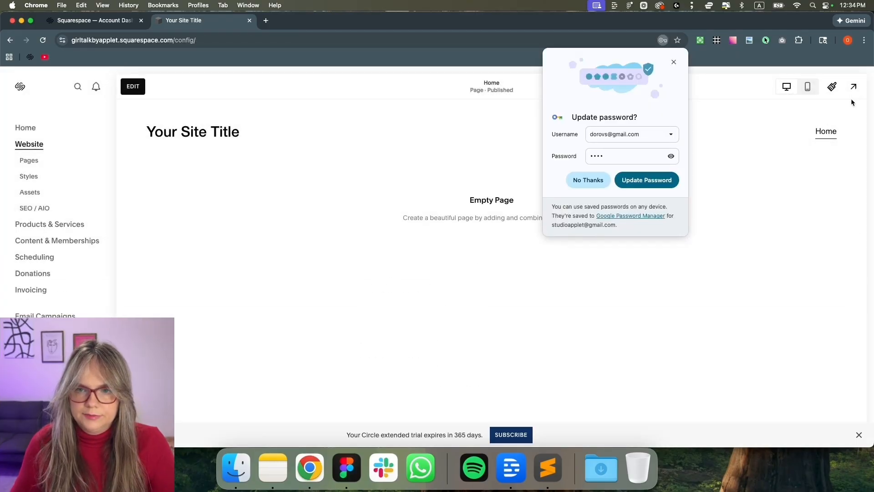
pyautogui.click(674, 62)
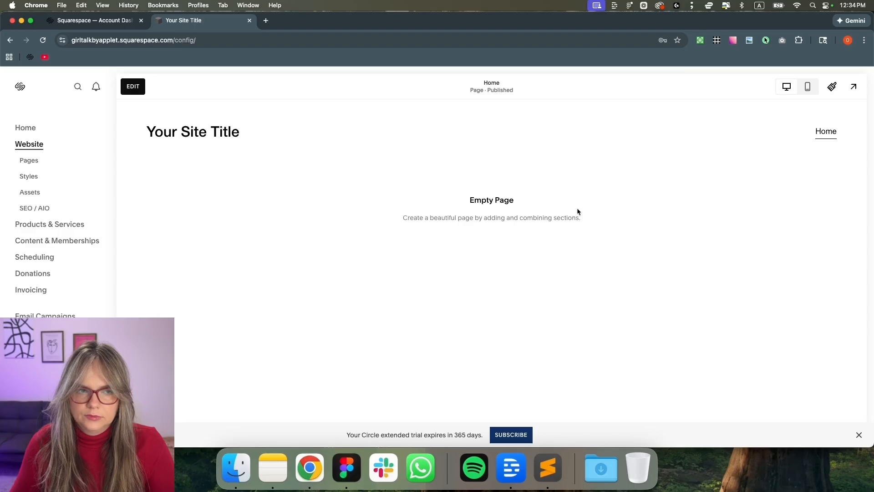
# In Pages, move the Home page from Main Navigation into the Not Linked section
pyautogui.click(33, 161)
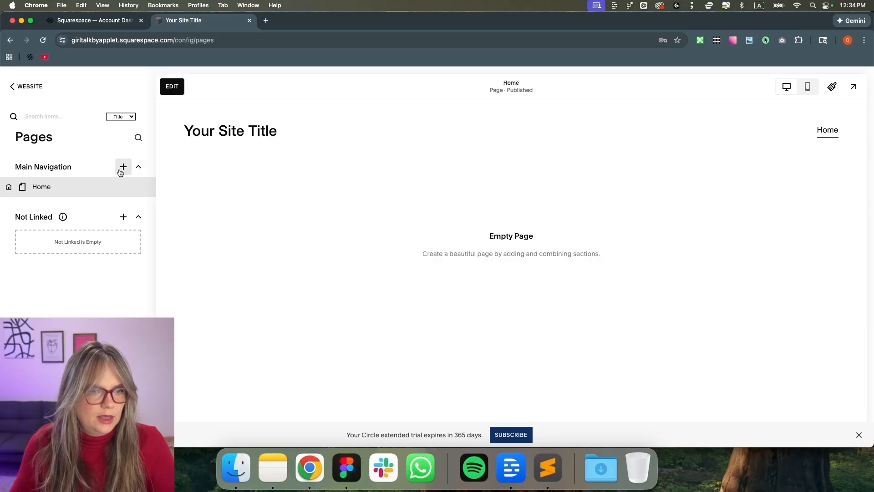
pyautogui.click(346, 467)
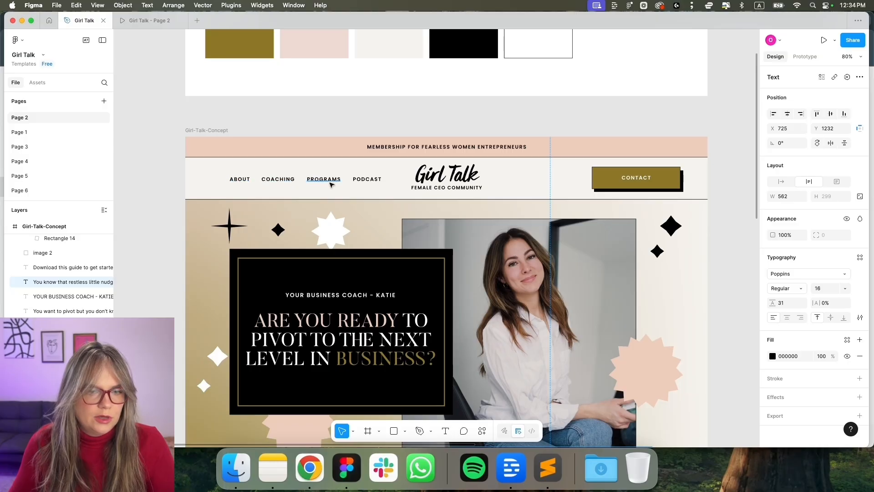
pyautogui.click(310, 467)
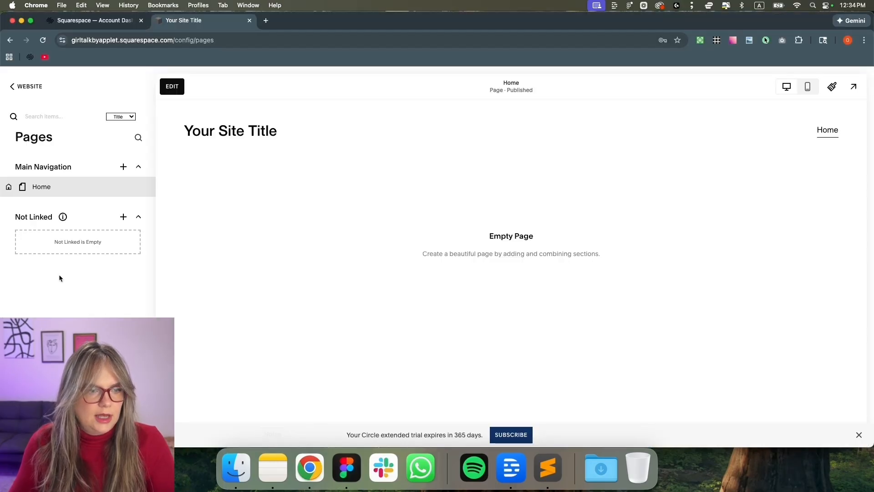
pyautogui.moveTo(78, 187); pyautogui.dragTo(72, 250)
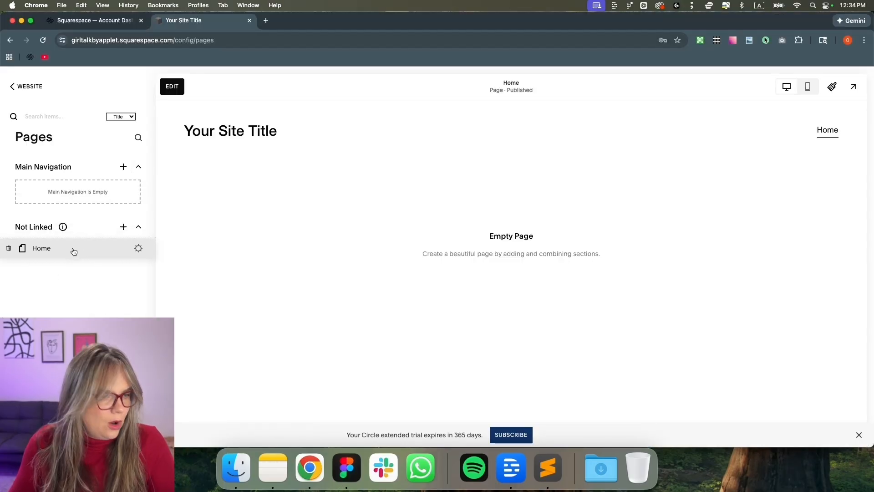
# Add an About link to Main Navigation with URL '#'
pyautogui.click(126, 170)
pyautogui.scroll(-3, 203, 312)
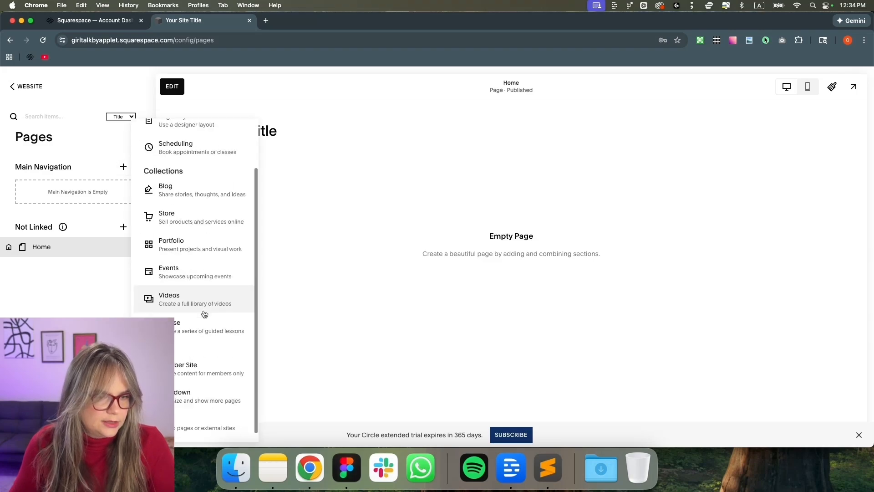
pyautogui.click(210, 414)
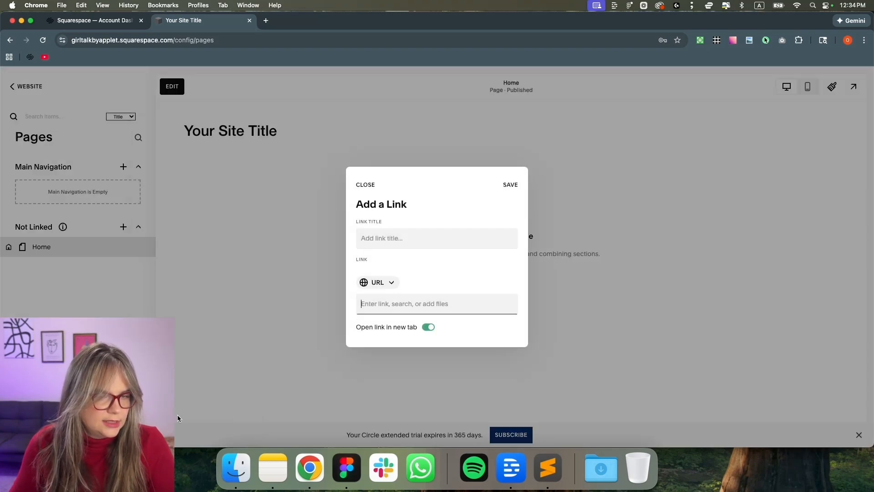
pyautogui.click(380, 237)
pyautogui.write('About')
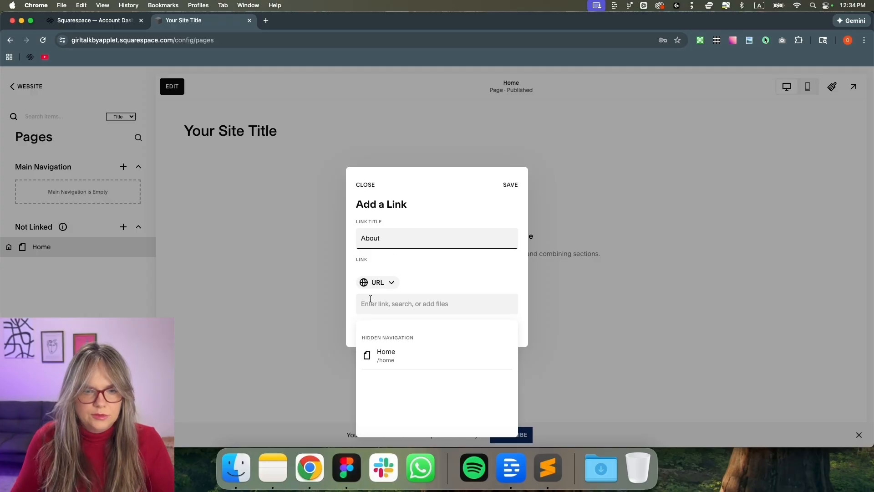
pyautogui.click(372, 303)
pyautogui.write('#')
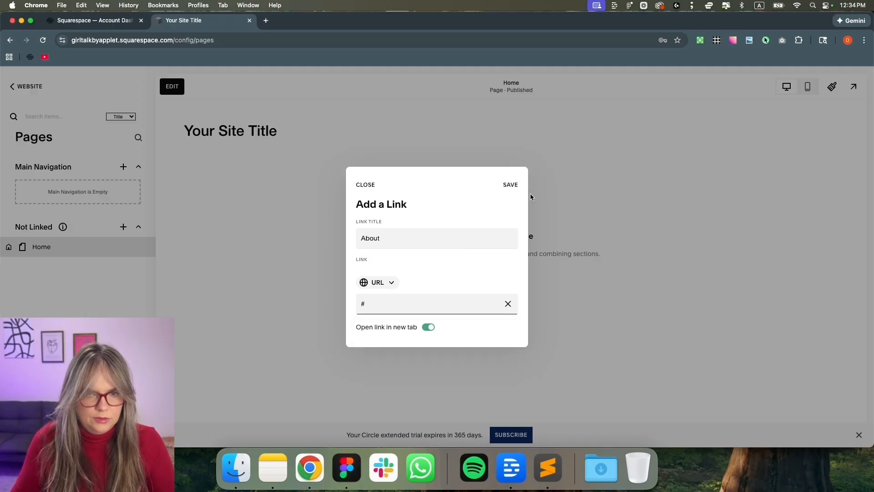
pyautogui.click(515, 187)
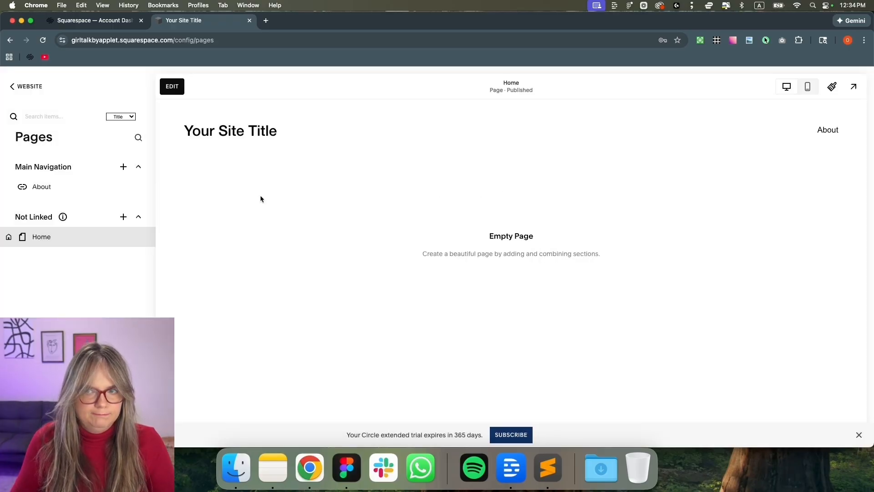
# Add a Coaching link with URL '#', checking the label against the Figma design
pyautogui.click(123, 166)
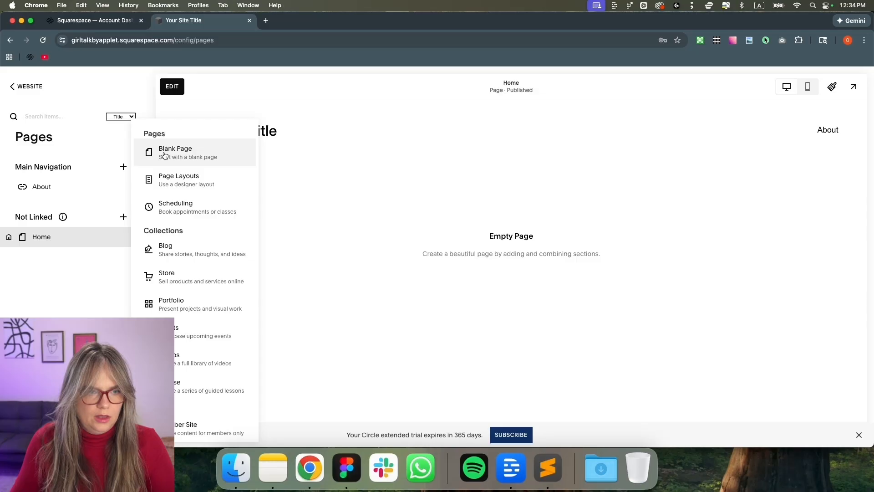
pyautogui.scroll(-3, 180, 320)
pyautogui.click(187, 387)
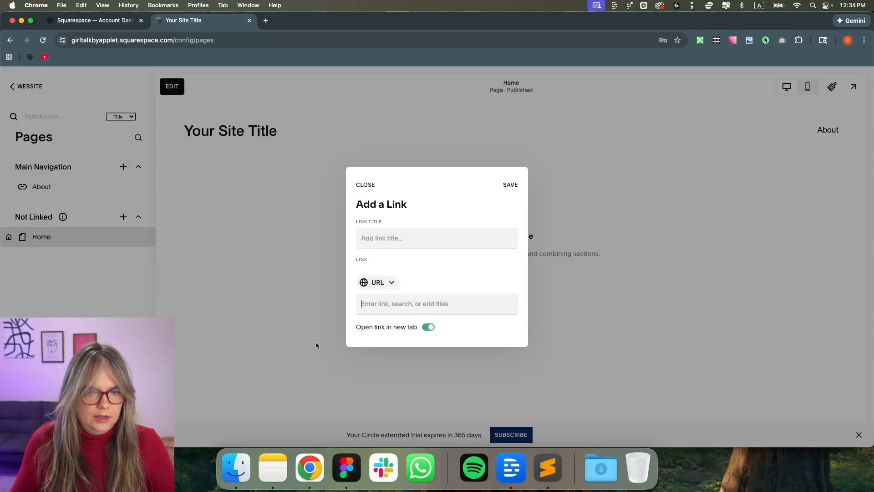
pyautogui.press('super+Tab')
pyautogui.press('super+Tab')
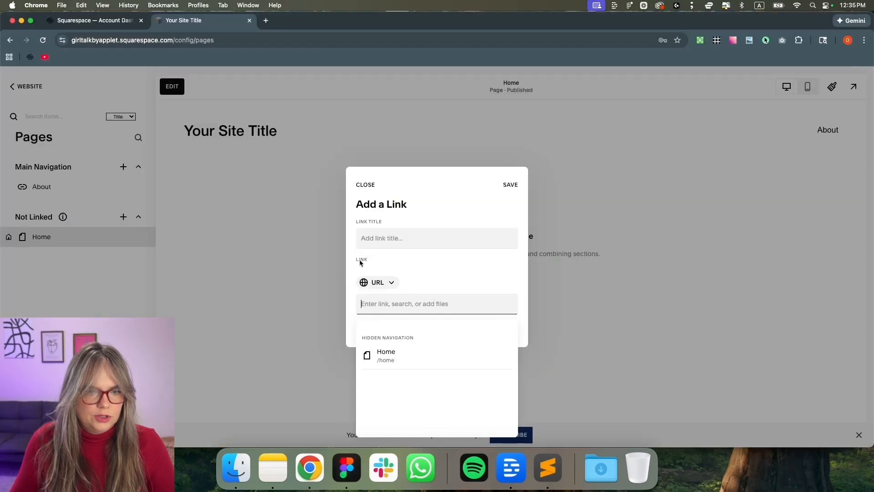
pyautogui.press('super+Tab')
pyautogui.press('super+Tab')
pyautogui.click(398, 237)
pyautogui.write('C')
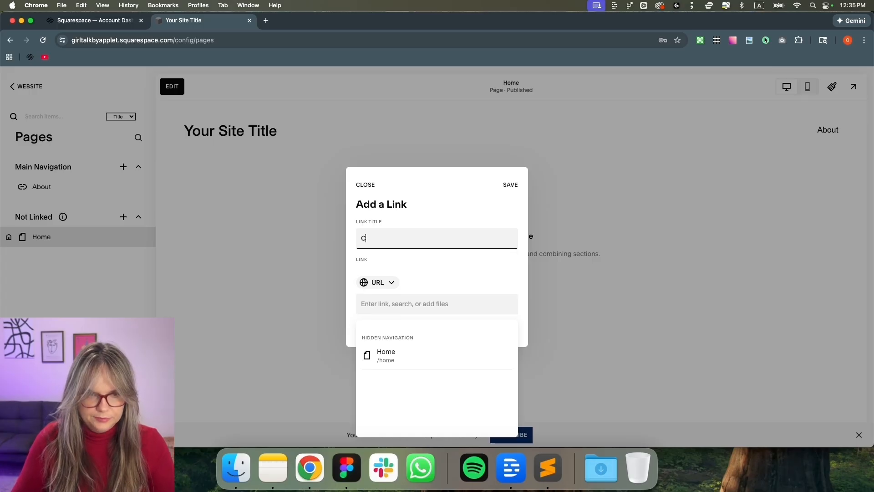
pyautogui.write('oaching')
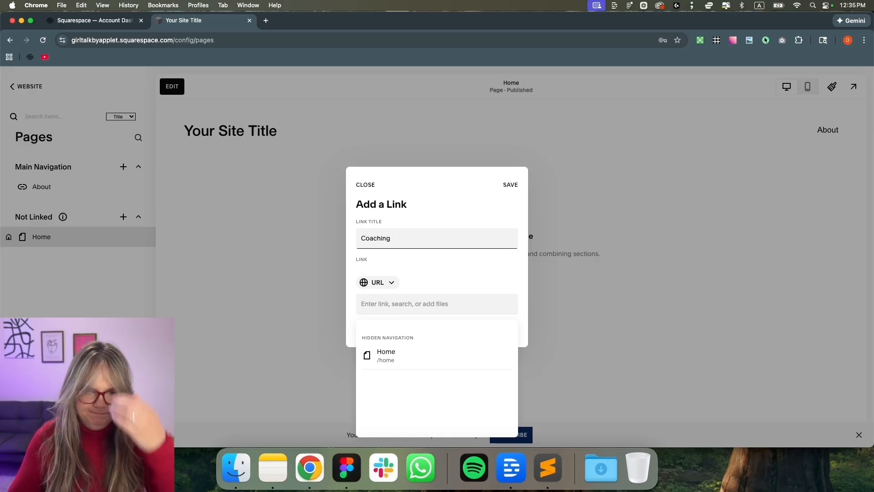
pyautogui.click(506, 189)
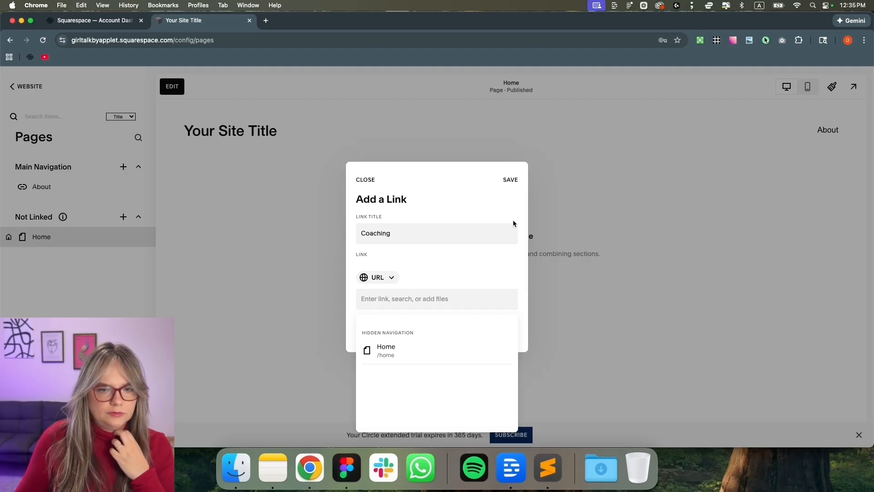
pyautogui.click(413, 299)
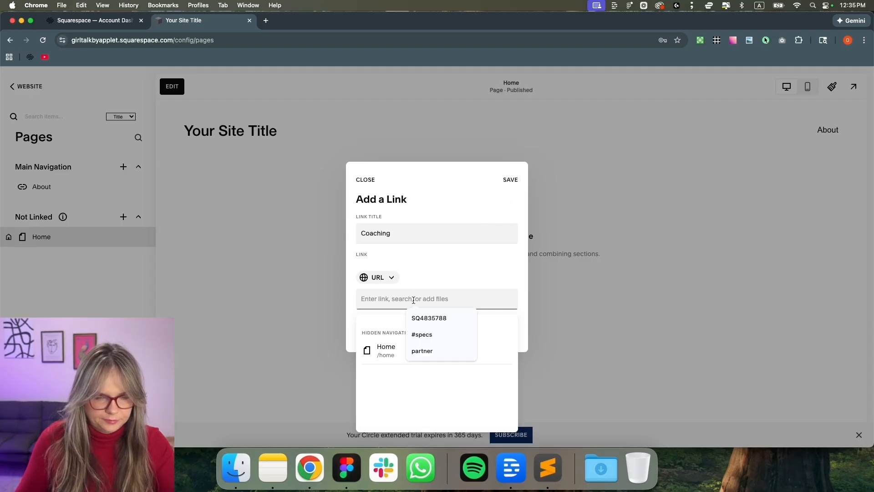
pyautogui.write('#')
pyautogui.click(511, 179)
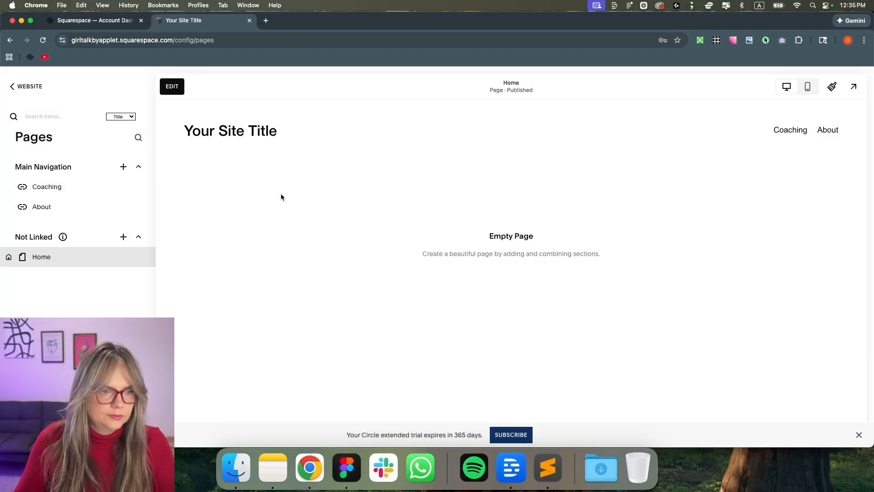
# Add a Programs placeholder link with URL '#'
pyautogui.click(123, 167)
pyautogui.scroll(-3, 214, 387)
pyautogui.click(253, 399)
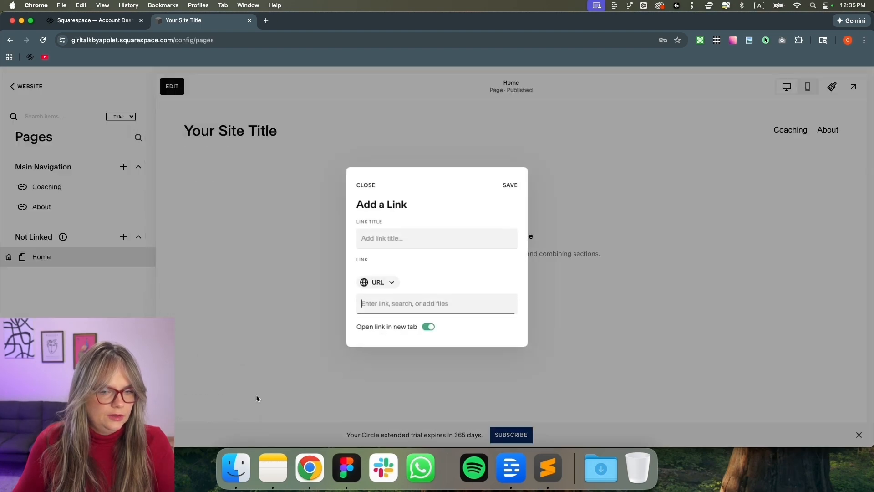
pyautogui.click(434, 240)
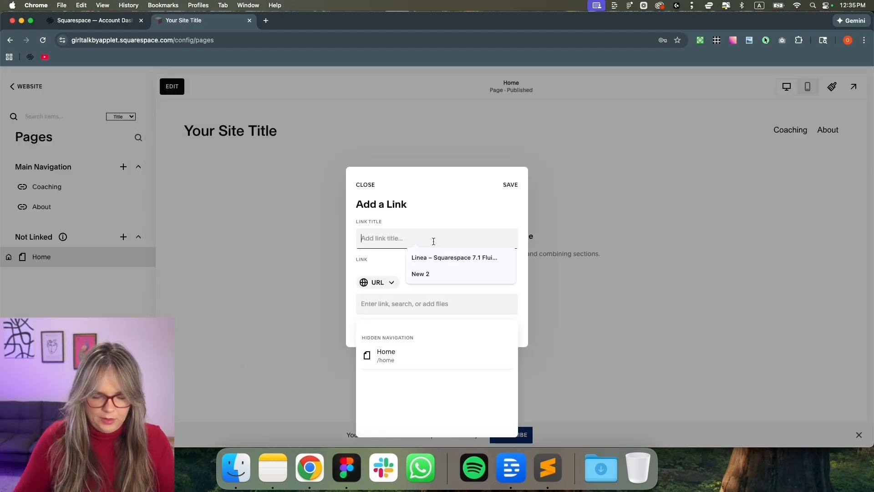
pyautogui.write('Programs')
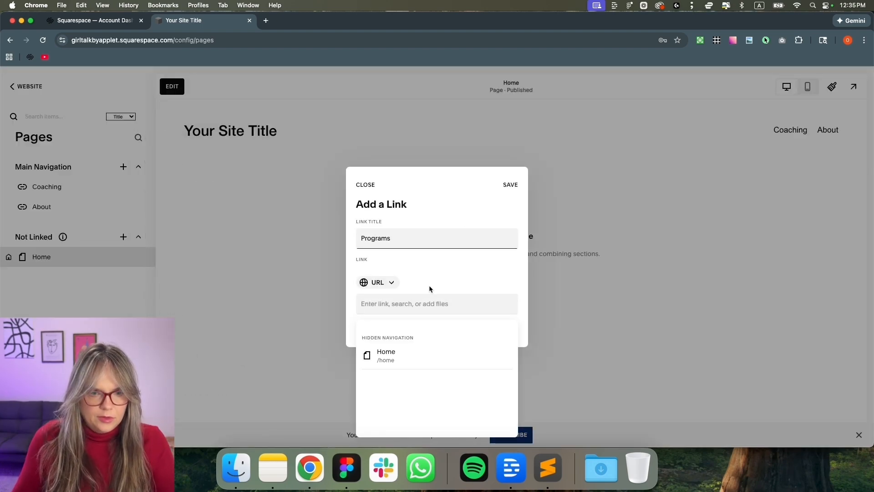
pyautogui.click(425, 303)
pyautogui.write('#')
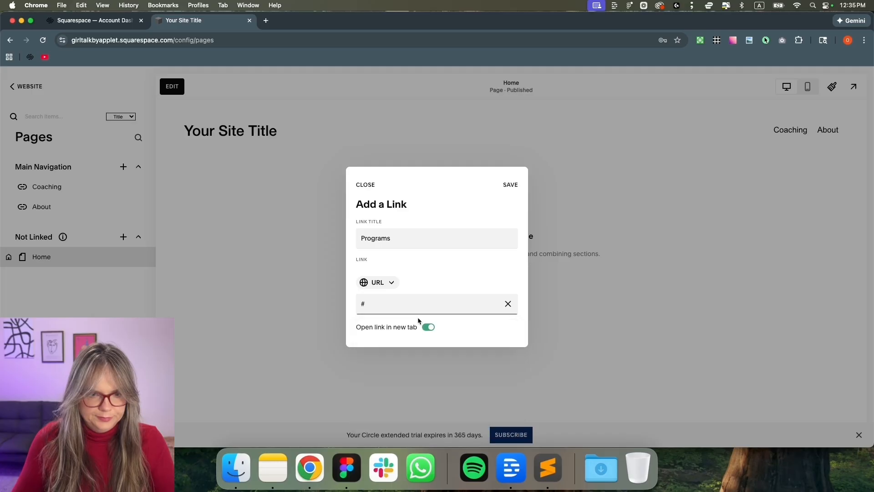
pyautogui.click(515, 187)
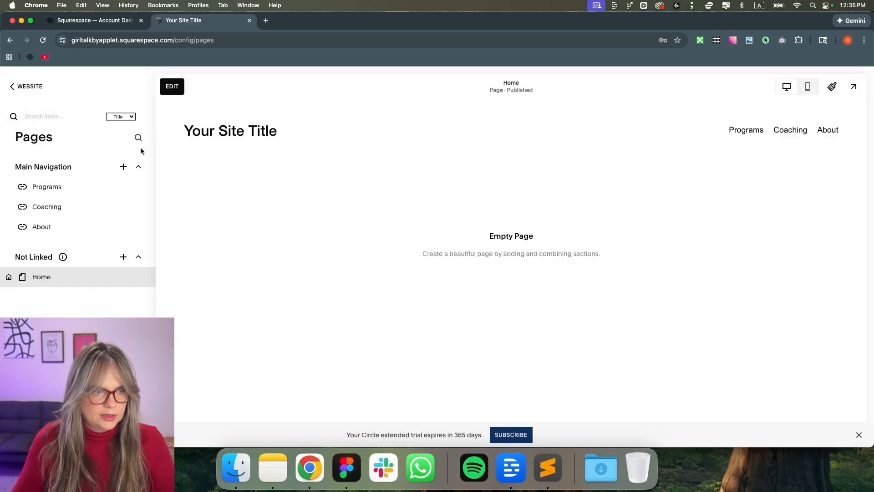
# Add a Podcast placeholder link with URL '#'
pyautogui.click(123, 167)
pyautogui.scroll(-3, 211, 351)
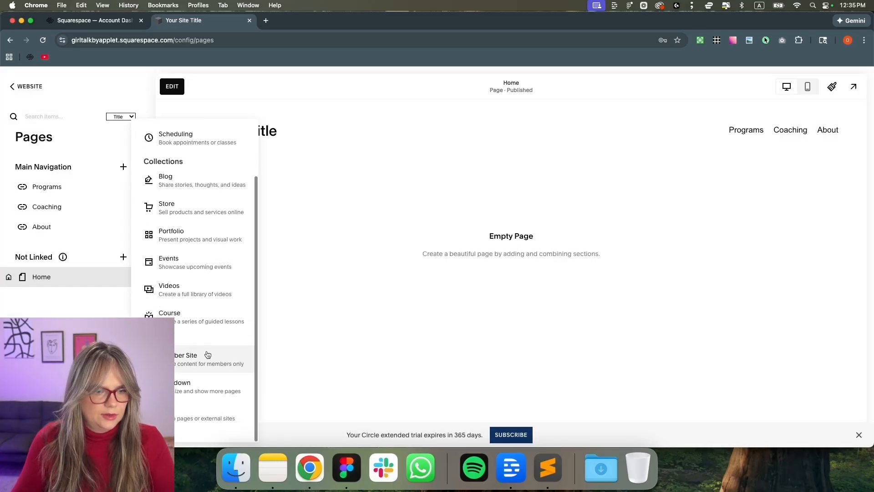
pyautogui.click(211, 387)
pyautogui.click(381, 233)
pyautogui.write('@')
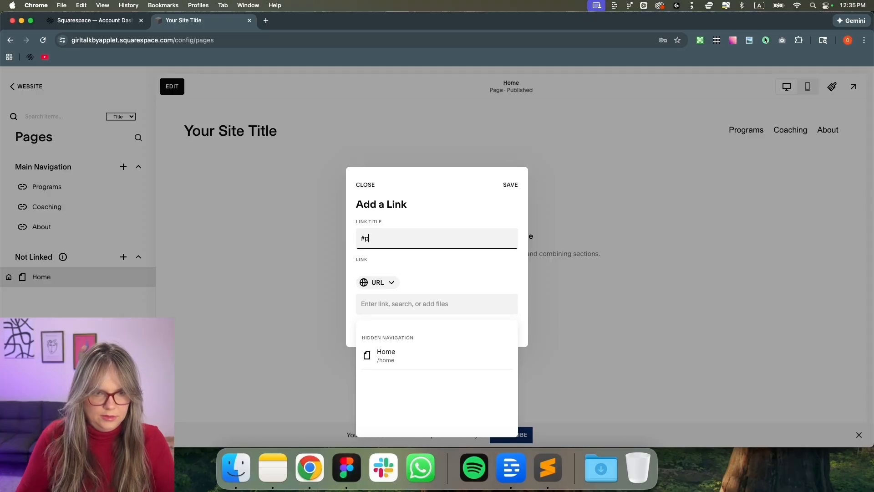
pyautogui.write('Podcast')
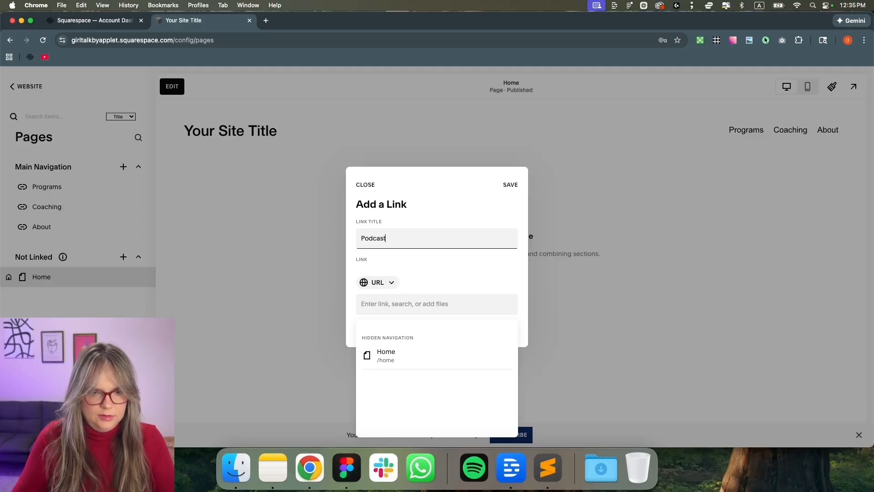
pyautogui.click(385, 303)
pyautogui.write('#')
pyautogui.click(512, 184)
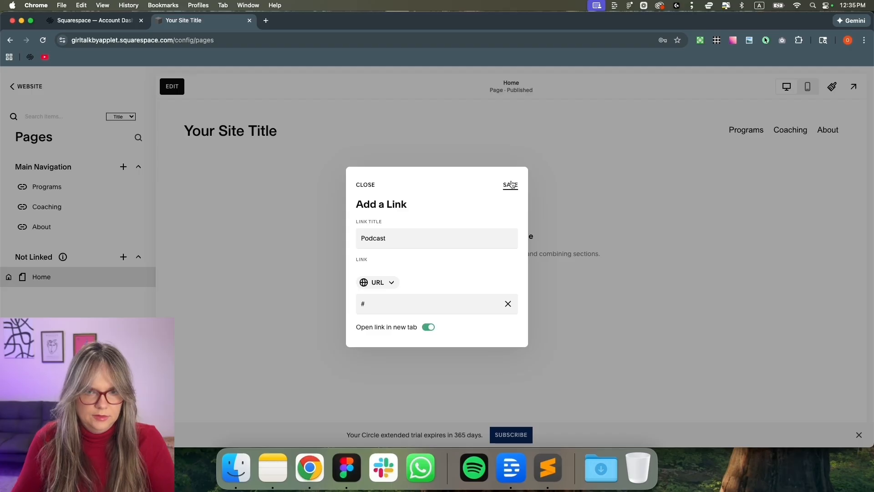
# Reorder the navigation to About, Coaching, Programs, Podcast, then bring Figma forward
pyautogui.moveTo(71, 242); pyautogui.dragTo(43, 187)
pyautogui.moveTo(54, 254); pyautogui.dragTo(53, 231)
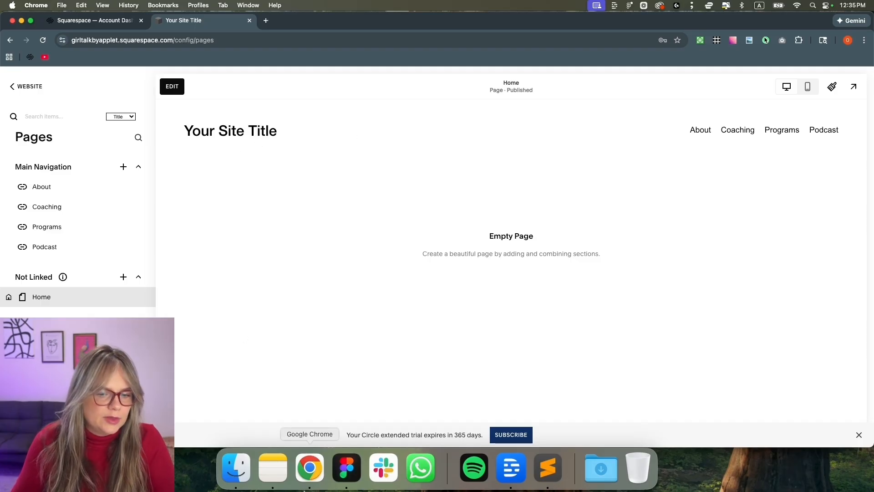
pyautogui.click(347, 467)
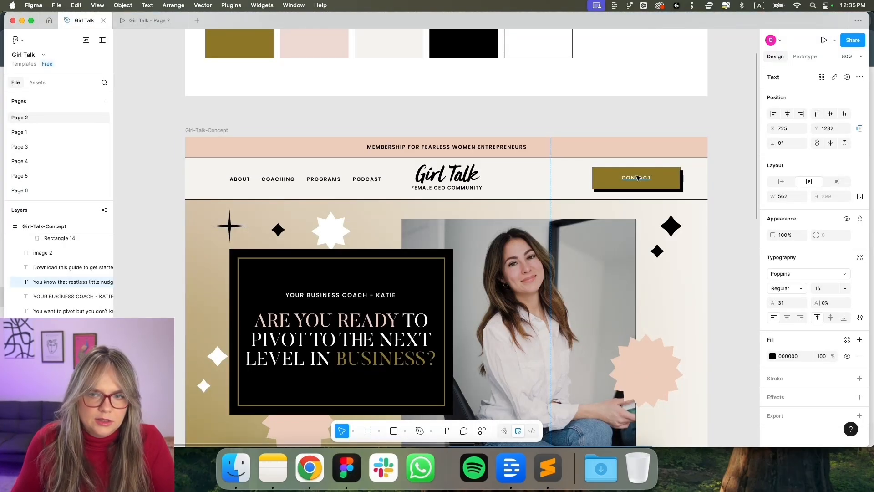
# Open Site Styles > Colors > Edit Palette, then bring the Figma design back up
pyautogui.click(313, 468)
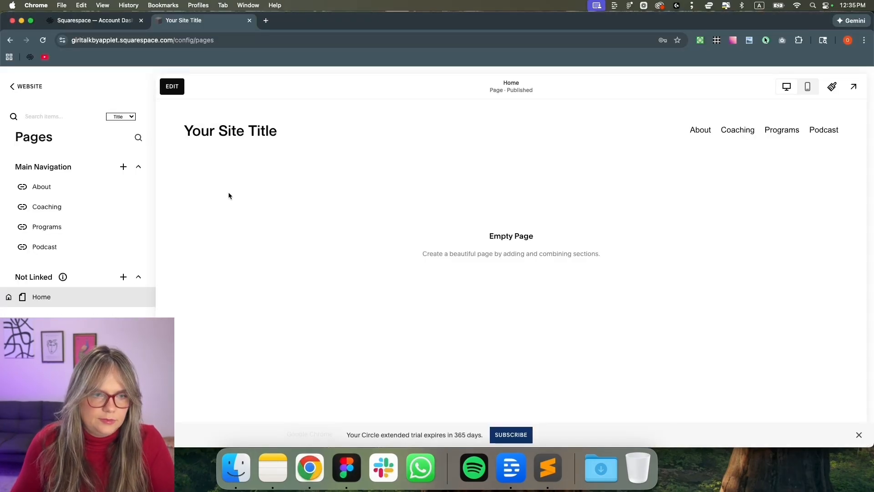
pyautogui.click(833, 87)
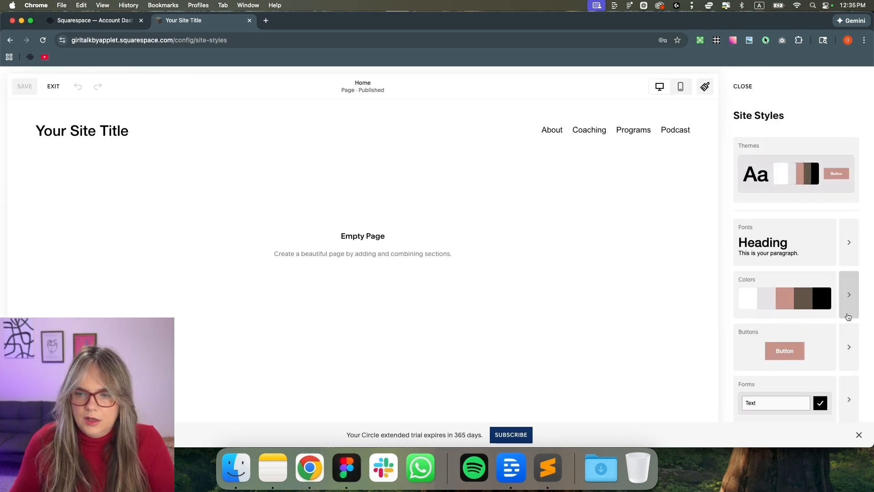
pyautogui.click(847, 296)
pyautogui.click(788, 202)
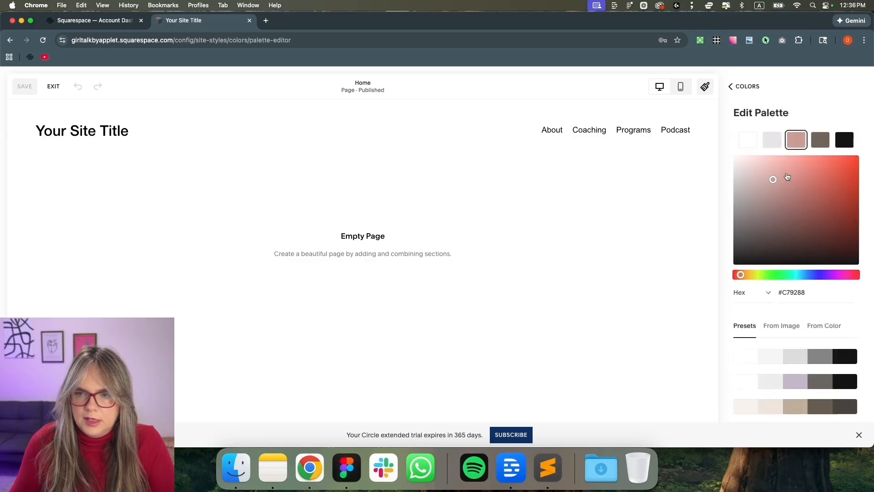
pyautogui.click(348, 463)
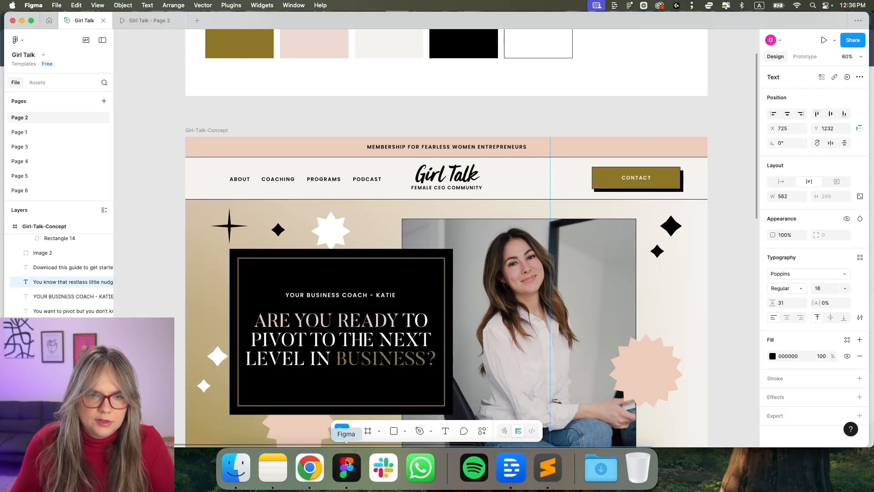
# Copy olive 8D7727 from Figma and paste it over the pink C79288 palette colour
pyautogui.scroll(2, 319, 82)
pyautogui.click(799, 258)
pyautogui.press('super+c')
pyautogui.press('super+Tab')
pyautogui.moveTo(808, 292); pyautogui.dragTo(783, 292)
pyautogui.press('super+v')
pyautogui.press('super+Tab')
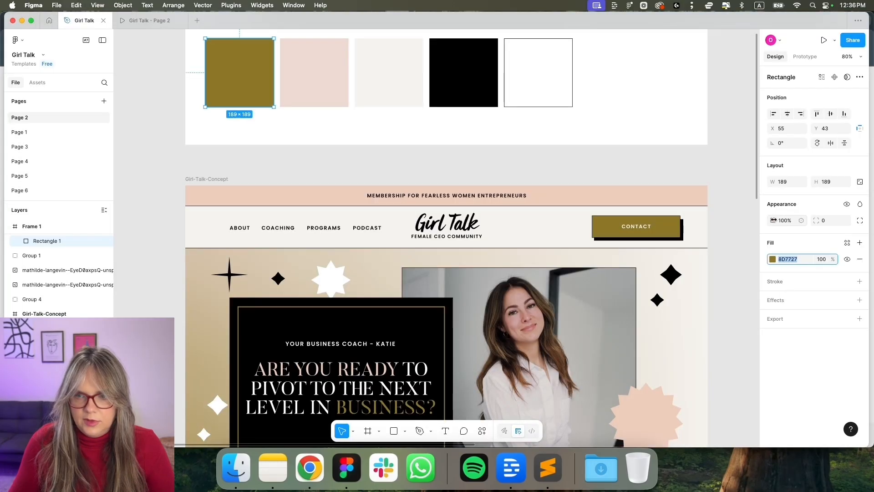
# Copy the beige hex F5F3EE from Figma's Rectangle 3 swatch
pyautogui.click(336, 84)
pyautogui.scroll(-10, 424, 249)
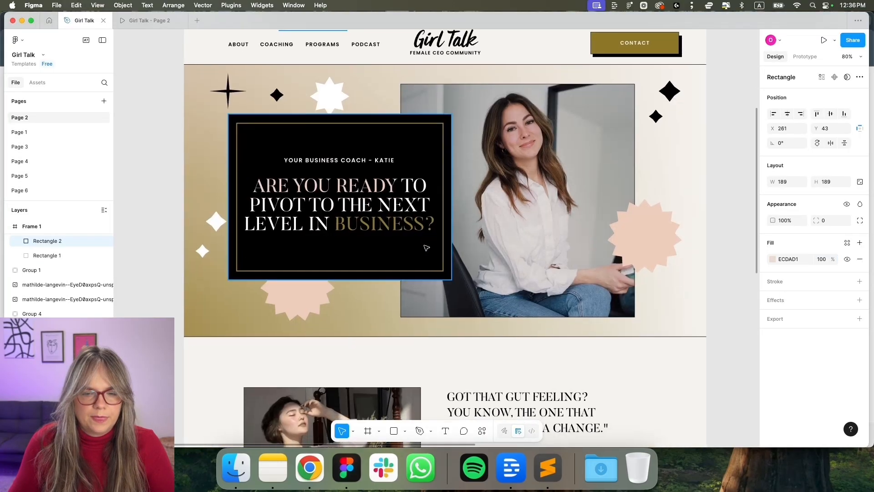
pyautogui.scroll(-5, 425, 249)
pyautogui.scroll(6, 424, 249)
pyautogui.scroll(2, 424, 249)
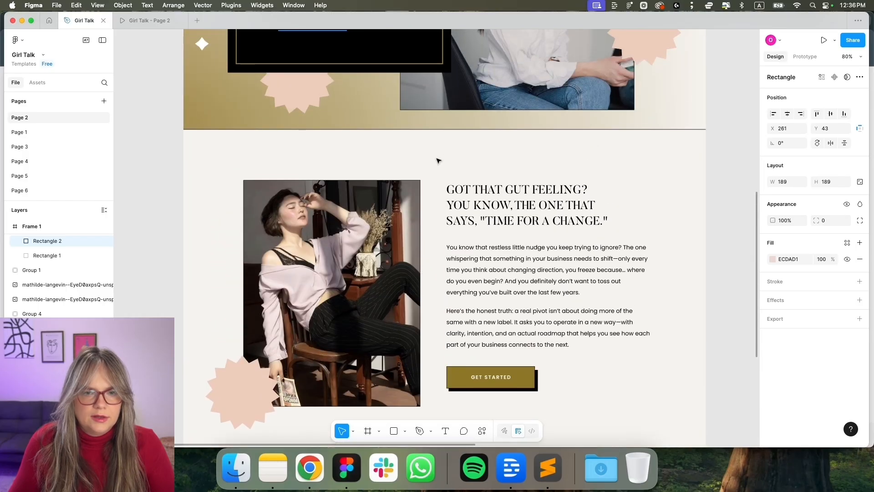
pyautogui.scroll(1, 438, 162)
pyautogui.scroll(8, 445, 204)
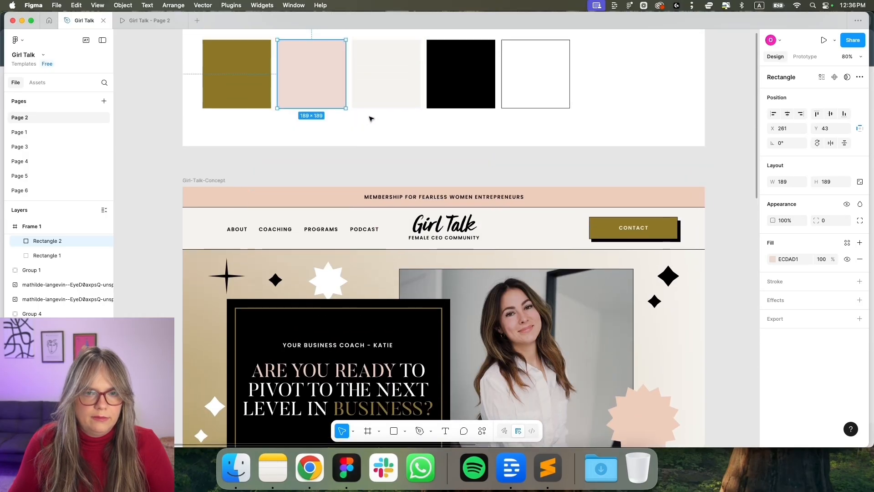
pyautogui.scroll(1, 371, 118)
pyautogui.click(376, 112)
pyautogui.click(790, 259)
pyautogui.press('super+c')
pyautogui.press('super+Tab')
# Replace the light grey E6E4E8 and white FFFFFF palette colours with beige F5F3EE
pyautogui.click(772, 140)
pyautogui.moveTo(809, 293); pyautogui.dragTo(783, 293)
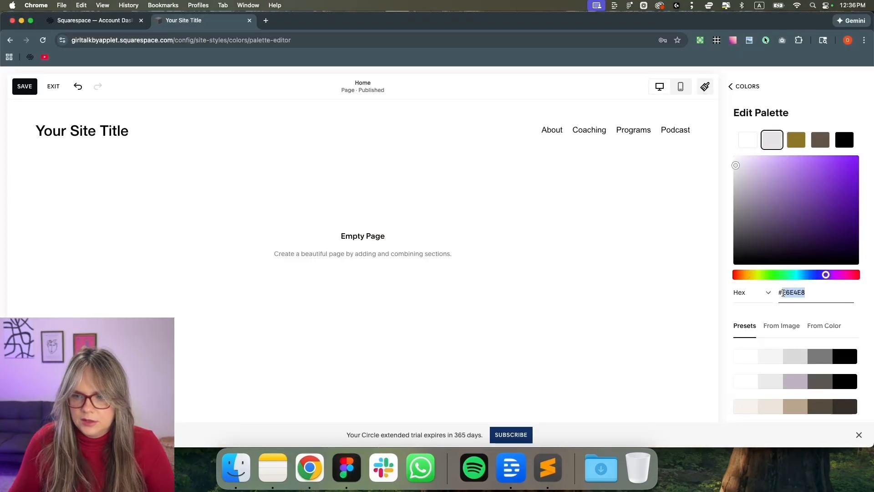
pyautogui.press('super+v')
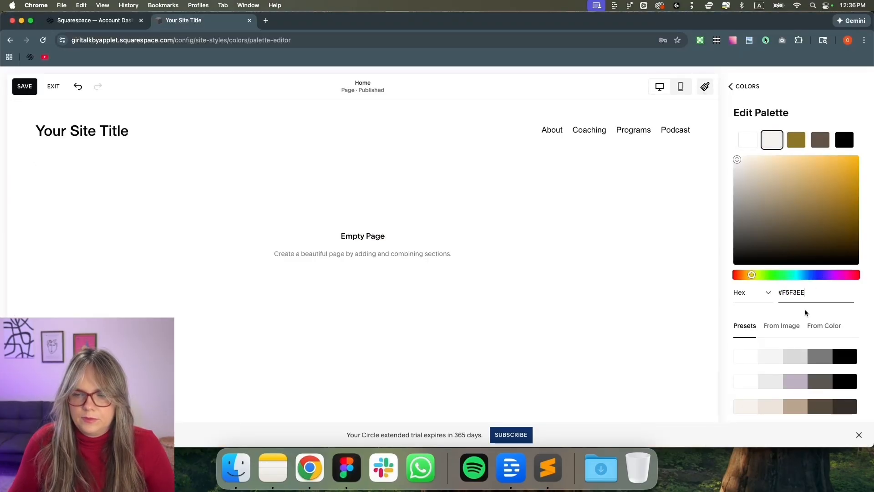
pyautogui.click(750, 142)
pyautogui.moveTo(806, 293); pyautogui.dragTo(782, 291)
pyautogui.press('super+v')
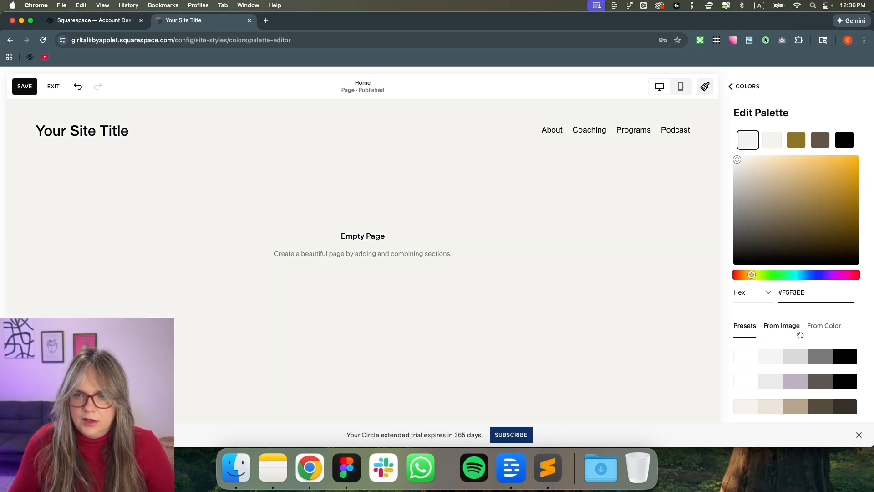
# Copy pink ECDAD1 from Figma, try it on the second palette colour, then undo
pyautogui.press('super+Tab')
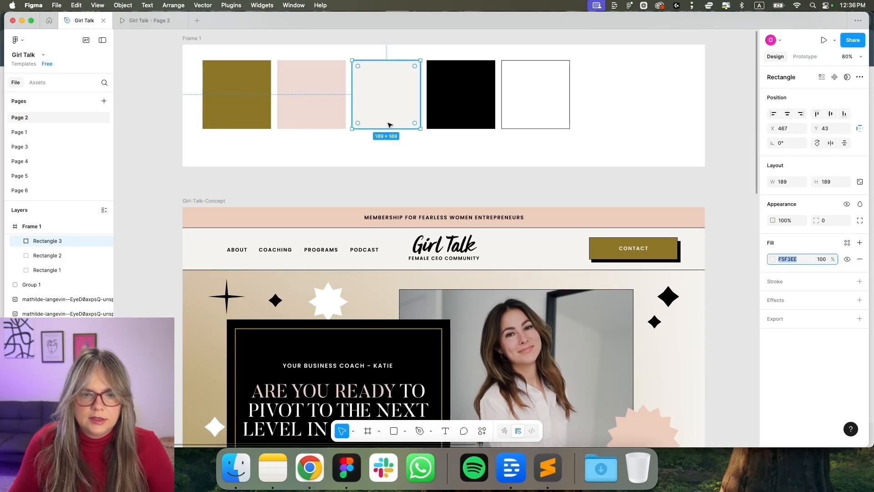
pyautogui.click(327, 112)
pyautogui.press('super+a')
pyautogui.press('super+Tab')
pyautogui.click(772, 140)
pyautogui.moveTo(805, 292); pyautogui.dragTo(794, 291)
pyautogui.press('super+v')
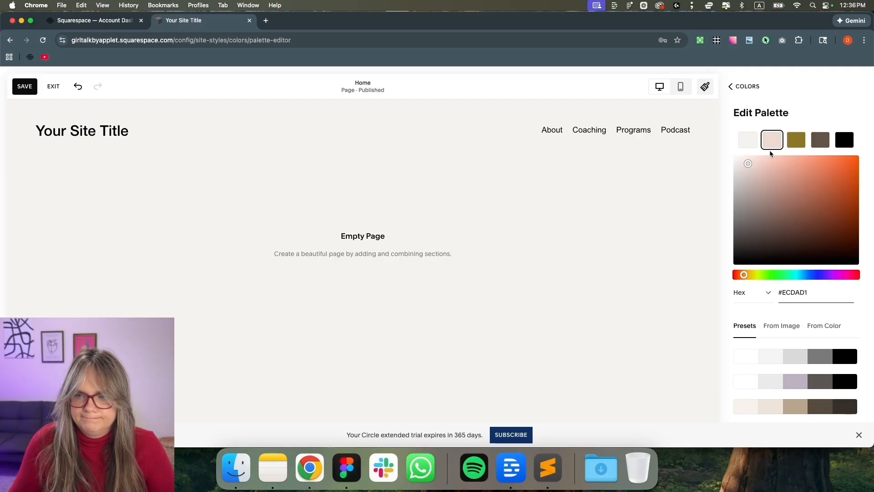
pyautogui.click(79, 87)
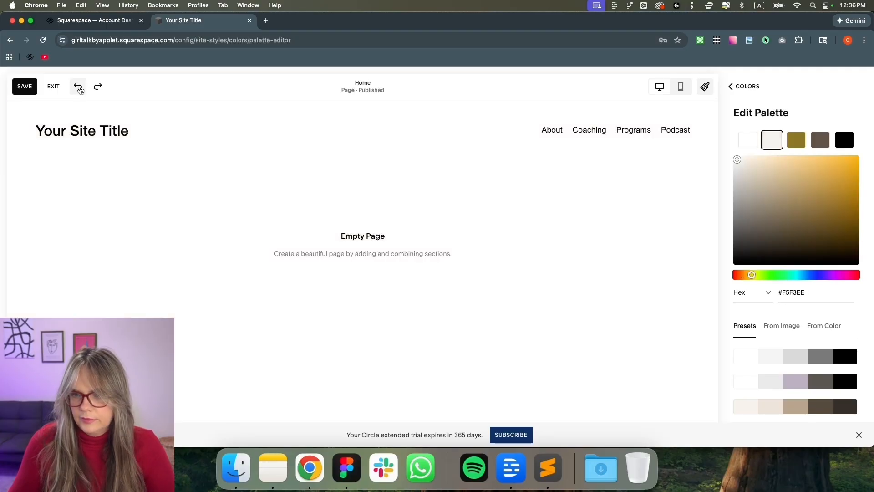
# Replace the dark brown 625448 palette colour with pink ECDAD1 and return to Colors
pyautogui.click(821, 144)
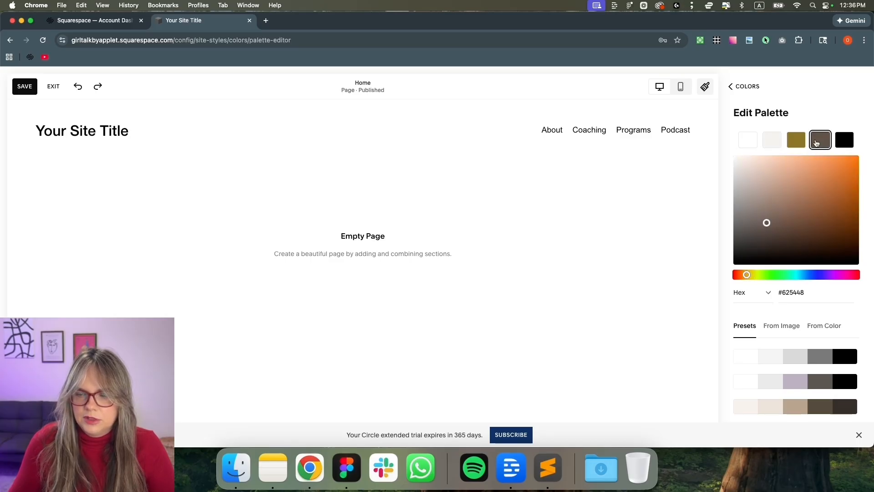
pyautogui.press('super+Tab')
pyautogui.click(287, 104)
pyautogui.scroll(-1, 287, 103)
pyautogui.click(796, 258)
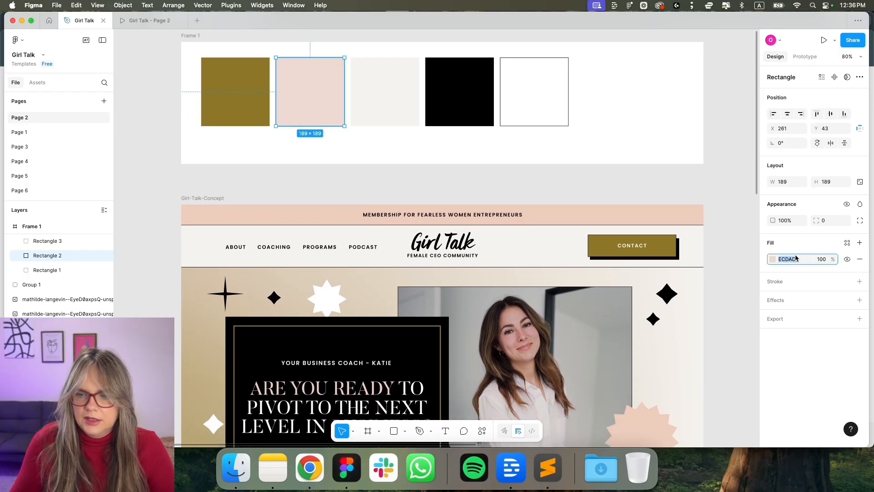
pyautogui.press('super+Tab')
pyautogui.click(806, 289)
pyautogui.moveTo(806, 289); pyautogui.dragTo(783, 289)
pyautogui.press('super+v')
pyautogui.click(730, 290)
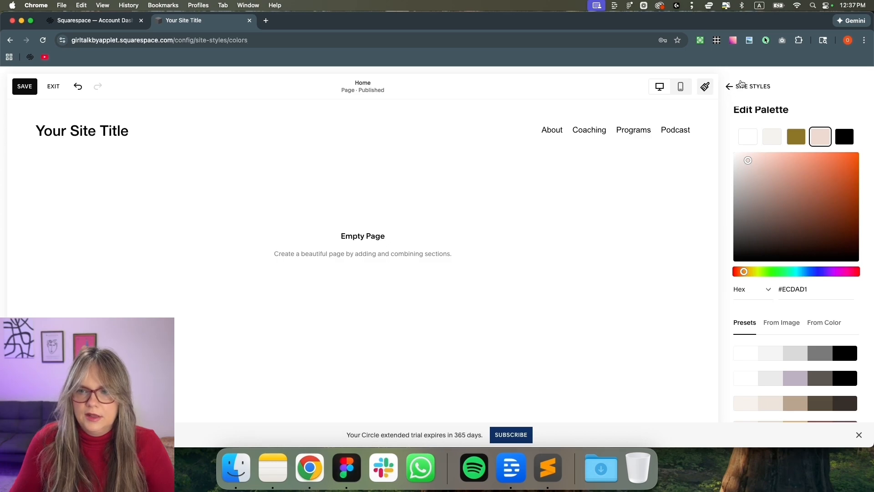
pyautogui.click(738, 86)
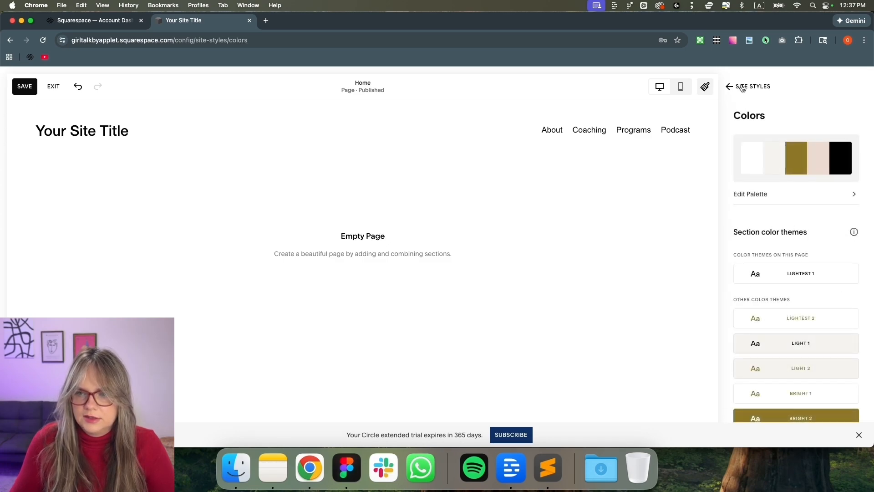
# Reach the Headings font's Uploaded fonts area and open Finder on Downloads
pyautogui.click(742, 88)
pyautogui.click(851, 255)
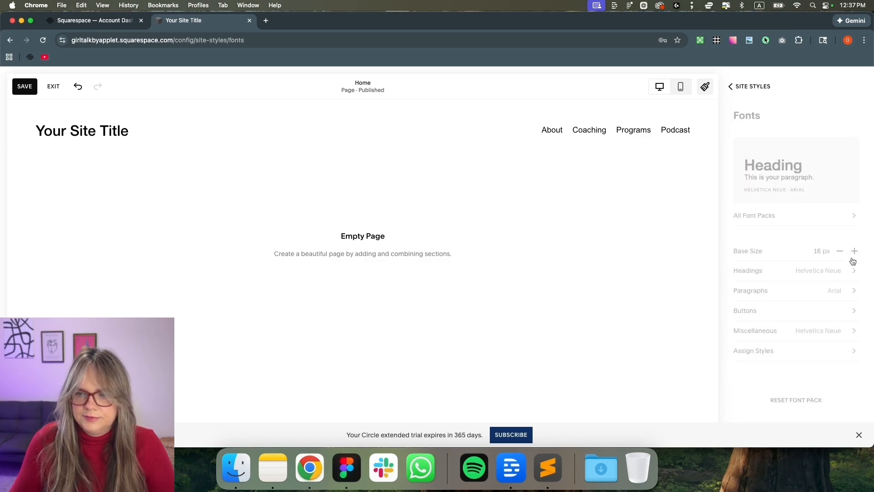
pyautogui.click(829, 275)
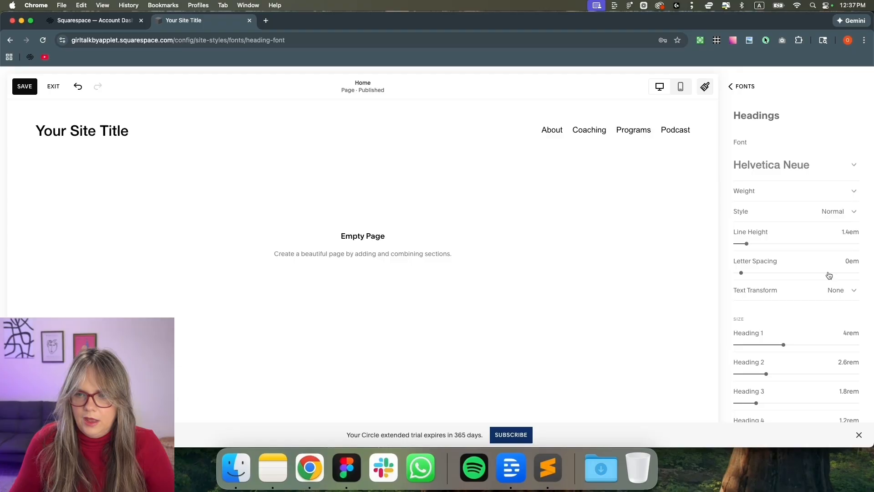
pyautogui.click(806, 163)
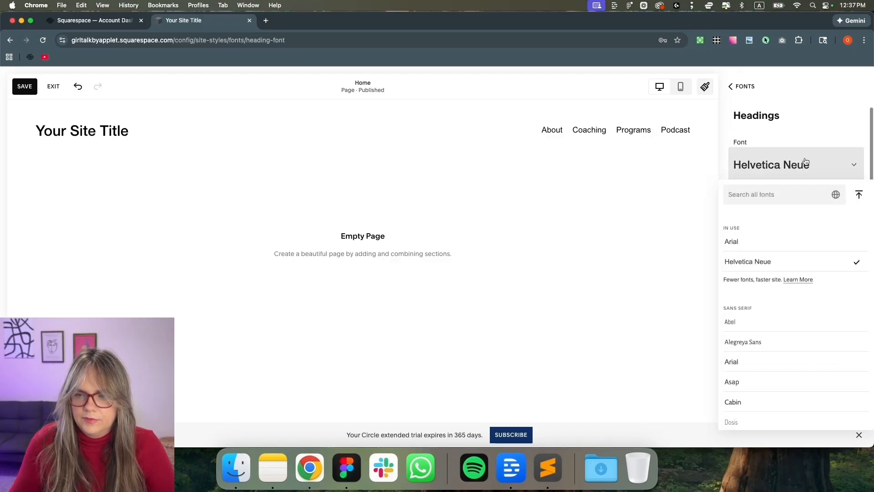
pyautogui.click(857, 196)
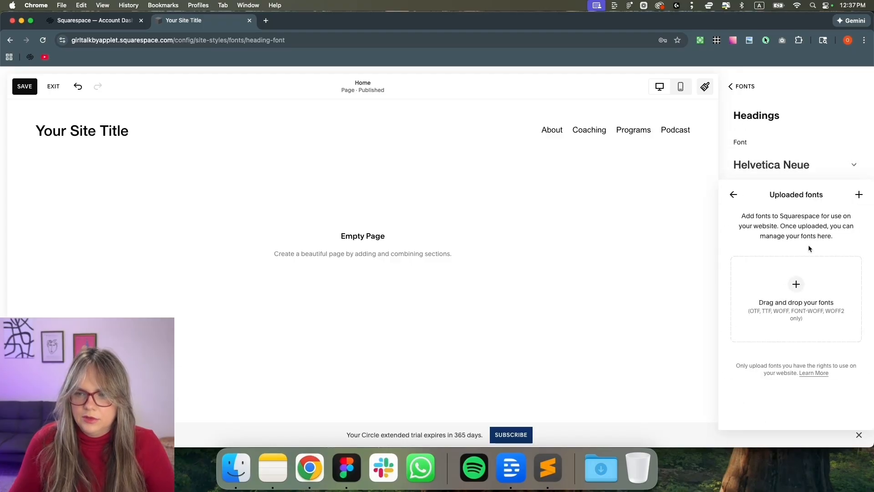
pyautogui.click(237, 473)
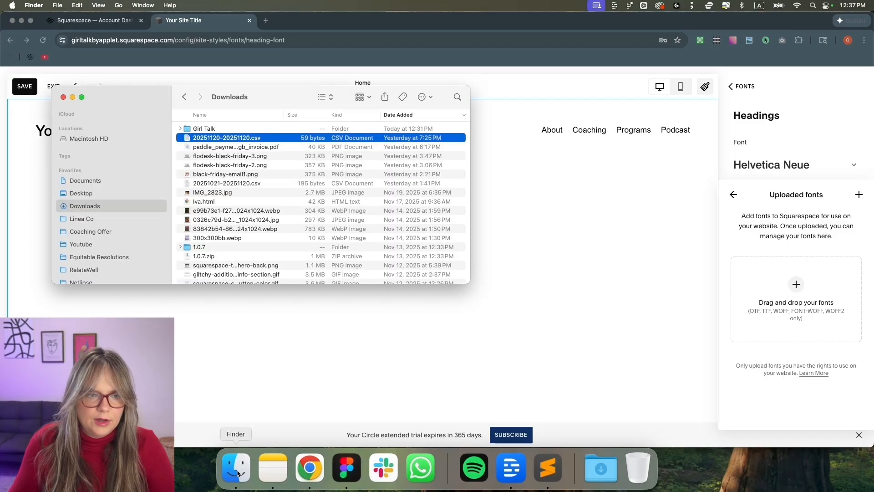
# Search the Mac for 'butler' in Finder and browse the results
pyautogui.click(457, 96)
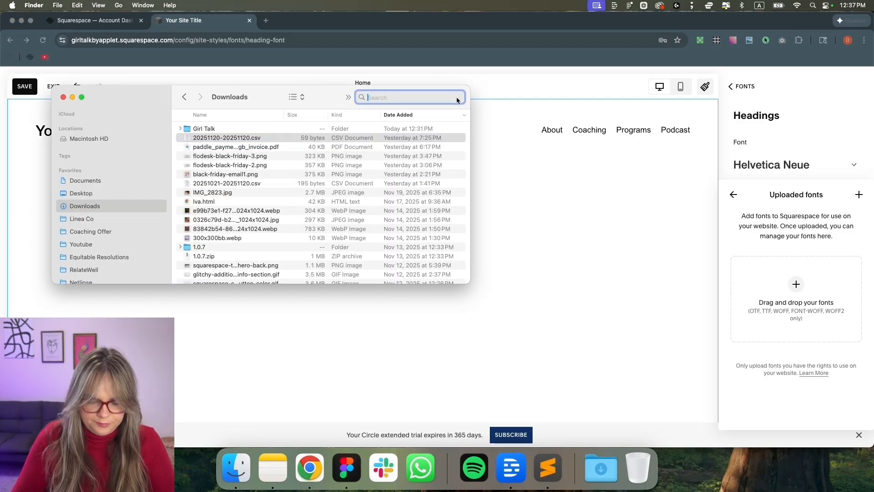
pyautogui.write('bu')
pyautogui.write('tler')
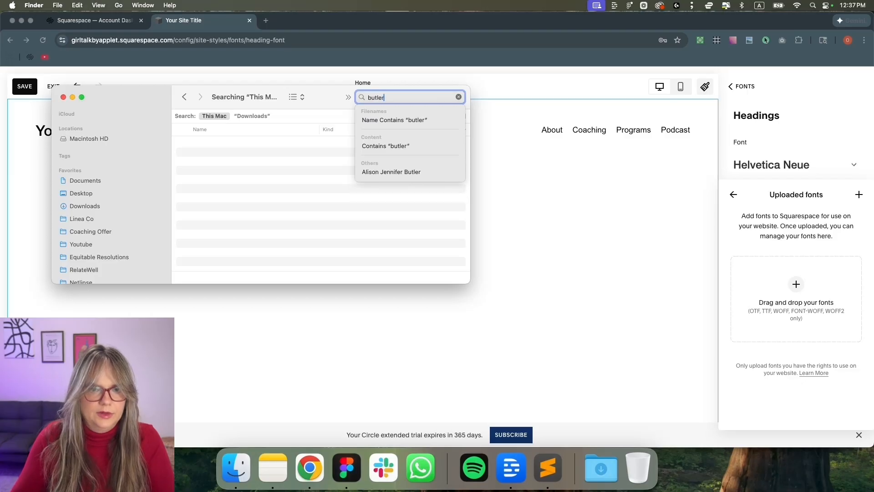
pyautogui.press('Return')
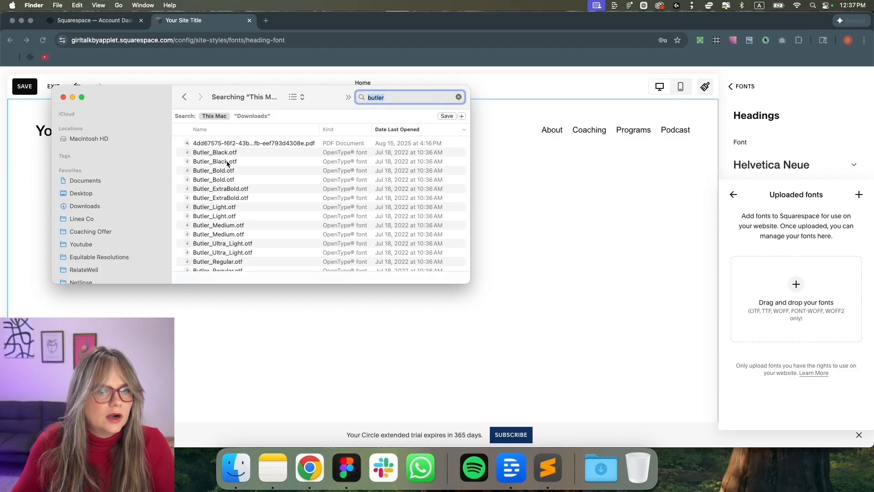
pyautogui.scroll(-1, 236, 166)
pyautogui.scroll(-3, 236, 167)
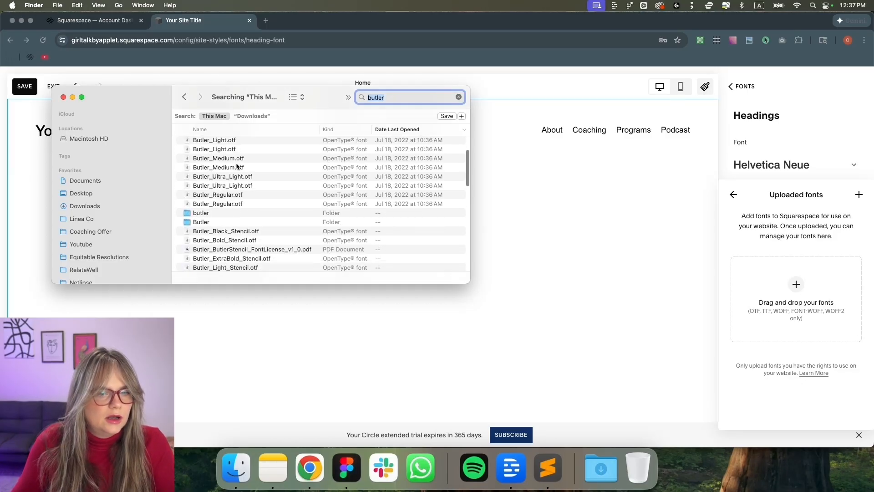
pyautogui.scroll(-8, 237, 167)
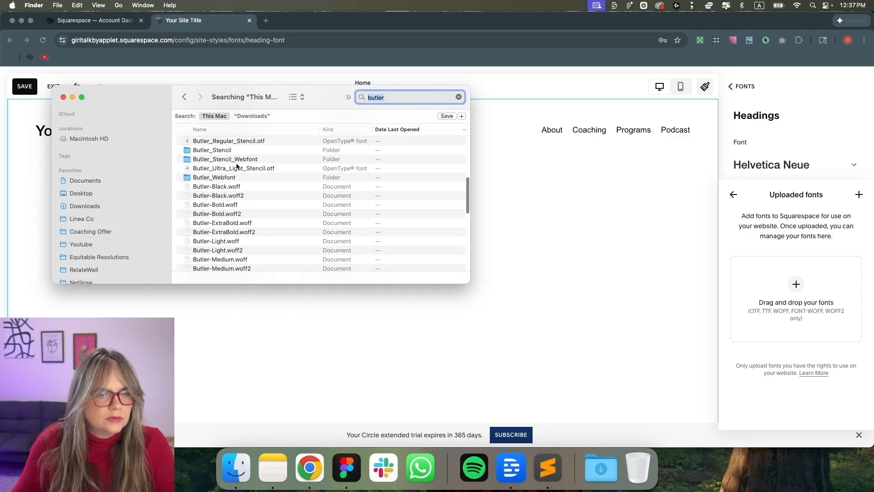
pyautogui.scroll(-2, 236, 167)
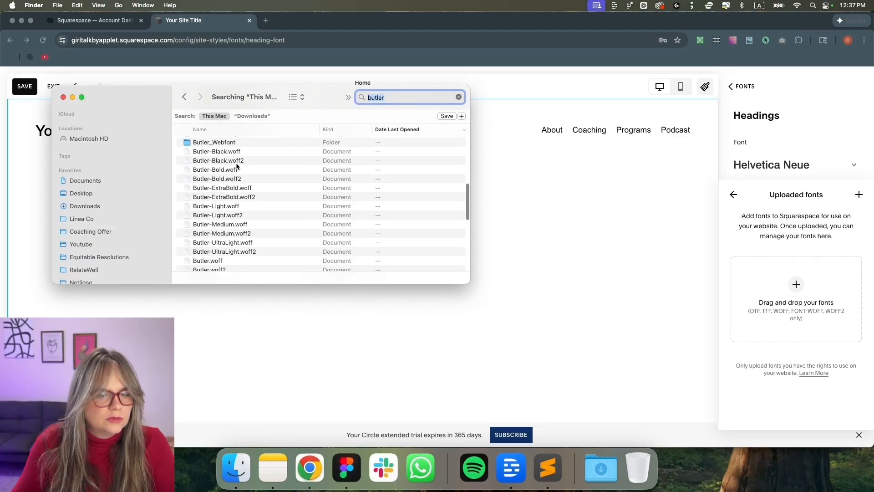
# Confirm the Figma headline font, then select Butler.woff and return to Squarespace
pyautogui.click(351, 462)
pyautogui.click(362, 391)
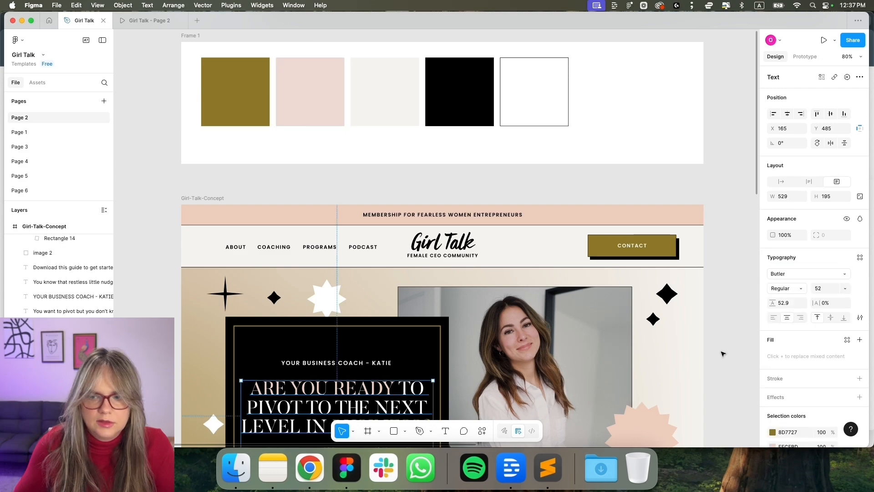
pyautogui.press('super+Tab')
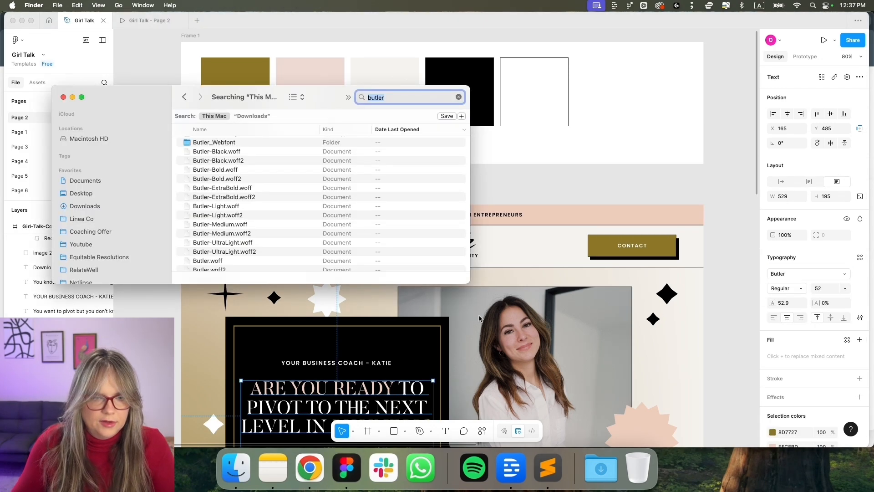
pyautogui.scroll(-3, 268, 215)
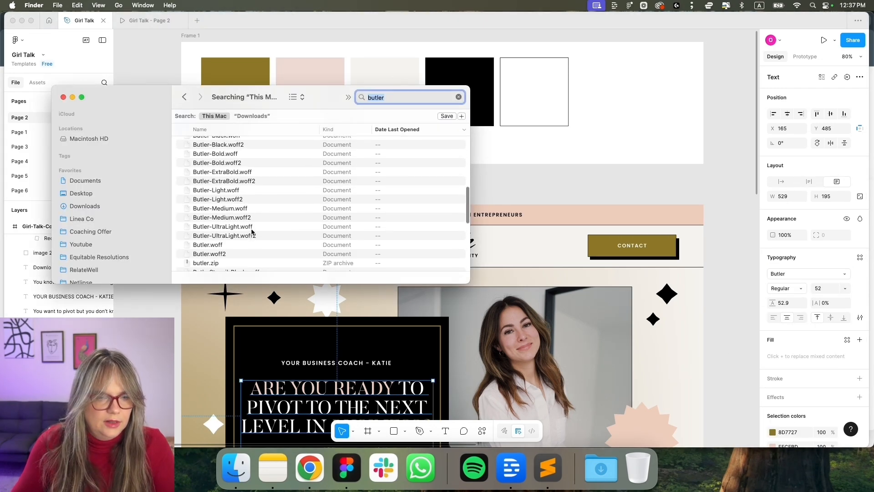
pyautogui.click(218, 249)
pyautogui.moveTo(214, 250); pyautogui.dragTo(248, 254)
pyautogui.click(314, 469)
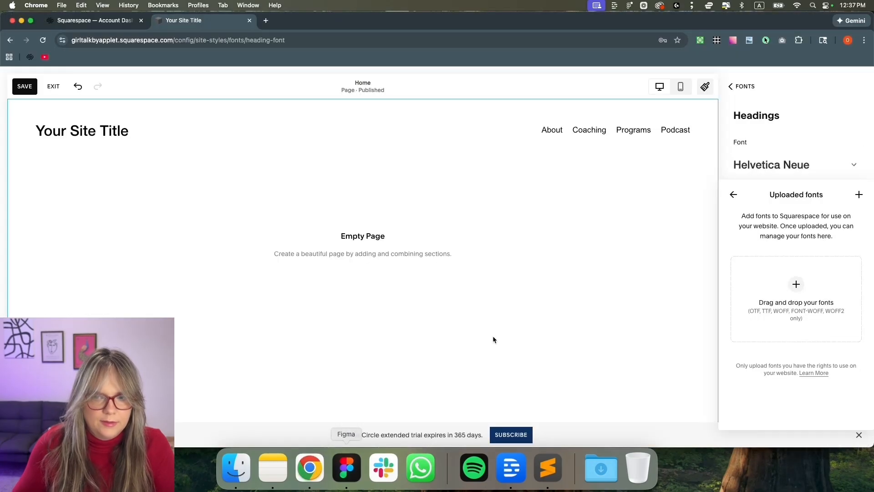
# Upload Butler.woff as the Headings font, then return to the Fonts overview
pyautogui.click(239, 476)
pyautogui.moveTo(224, 248); pyautogui.dragTo(822, 297)
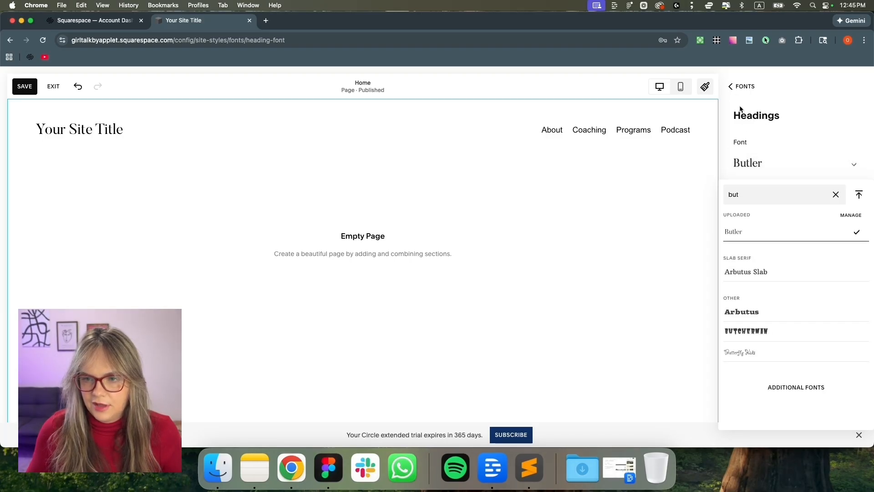
pyautogui.click(742, 87)
pyautogui.click(476, 296)
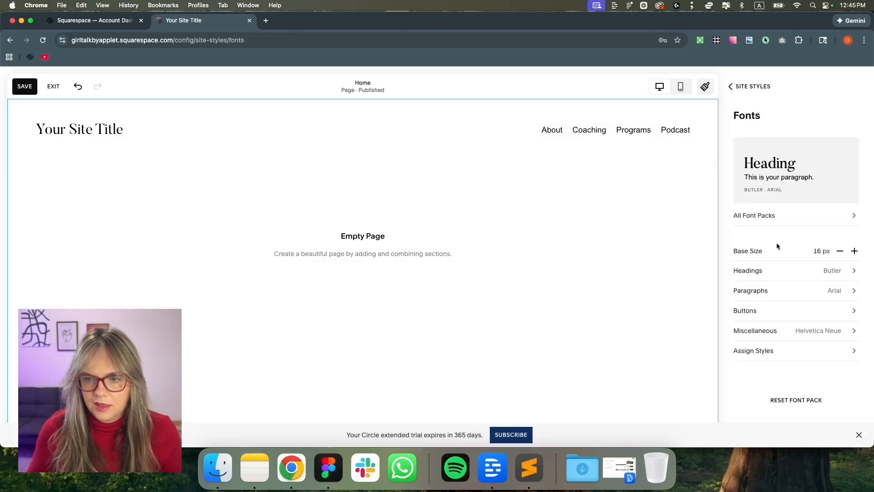
# Set the Paragraphs font to Poppins, searching 'popp'
pyautogui.click(782, 291)
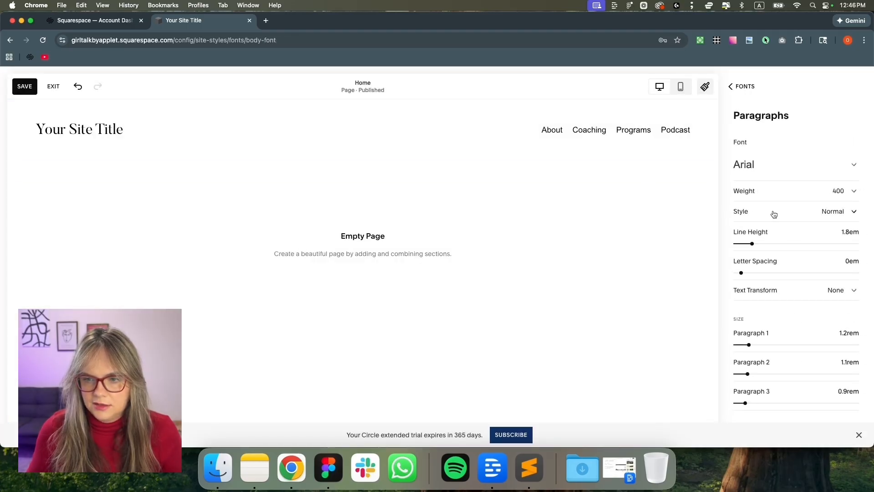
pyautogui.click(770, 166)
pyautogui.write('po')
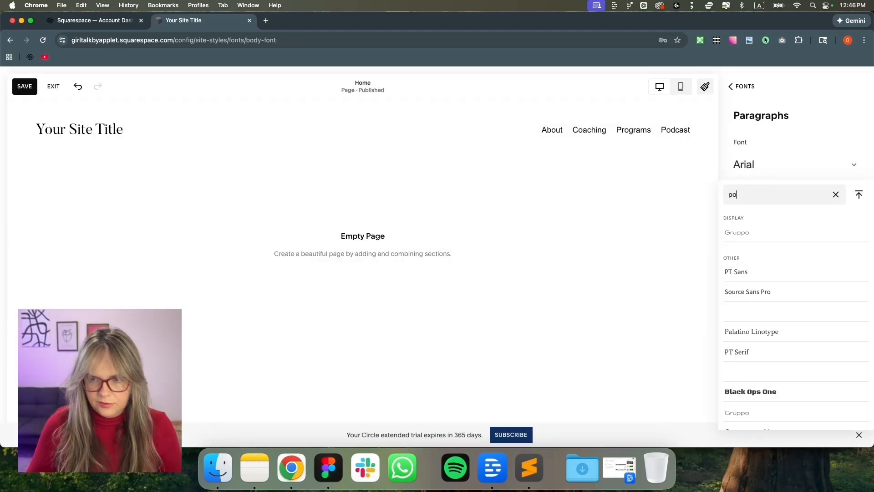
pyautogui.write('pp')
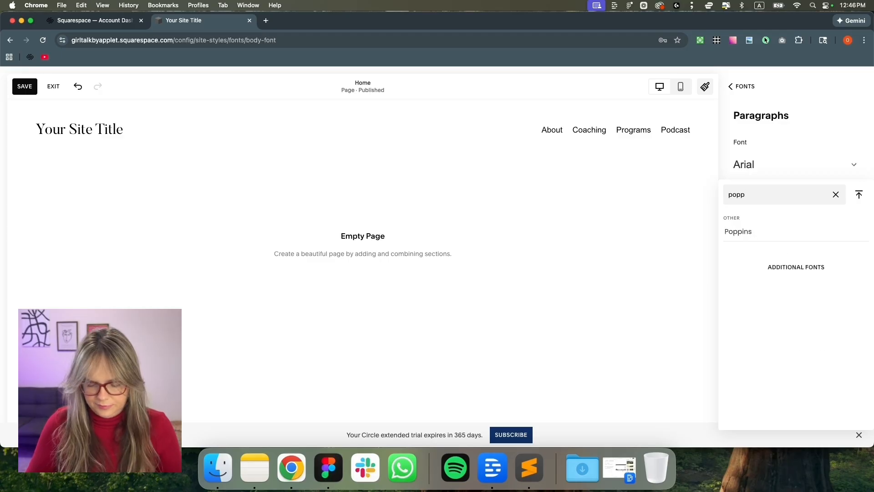
pyautogui.click(756, 238)
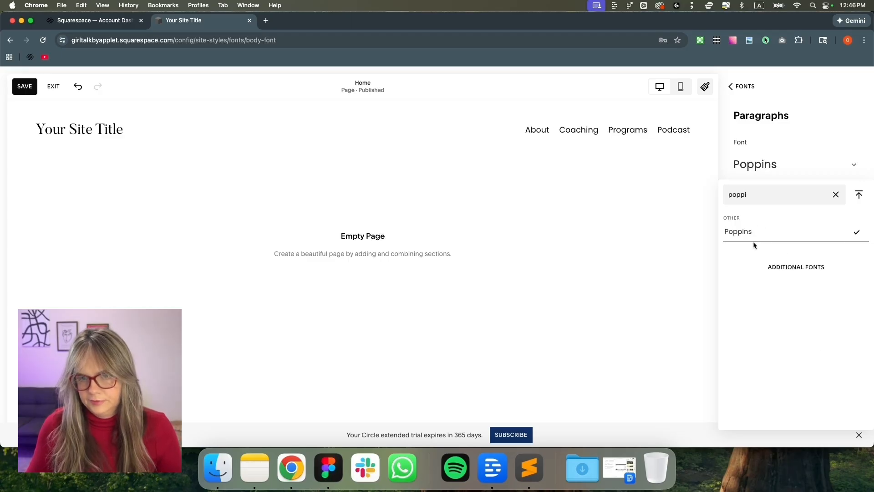
pyautogui.click(737, 88)
pyautogui.click(483, 295)
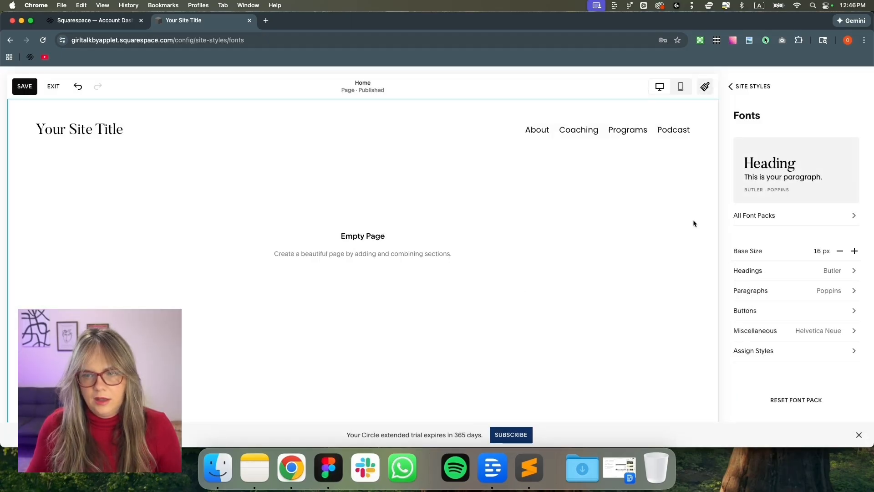
# Back out of Site Styles and reopen the Fonts settings
pyautogui.click(756, 87)
pyautogui.click(746, 87)
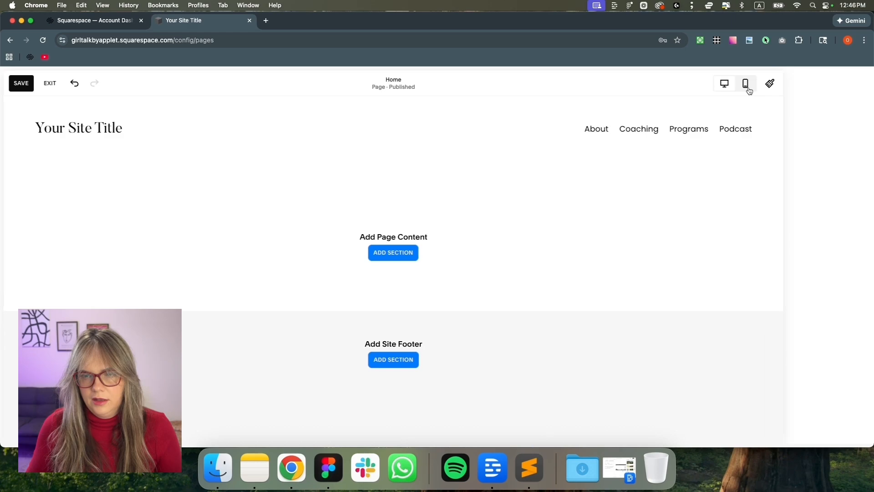
pyautogui.click(861, 80)
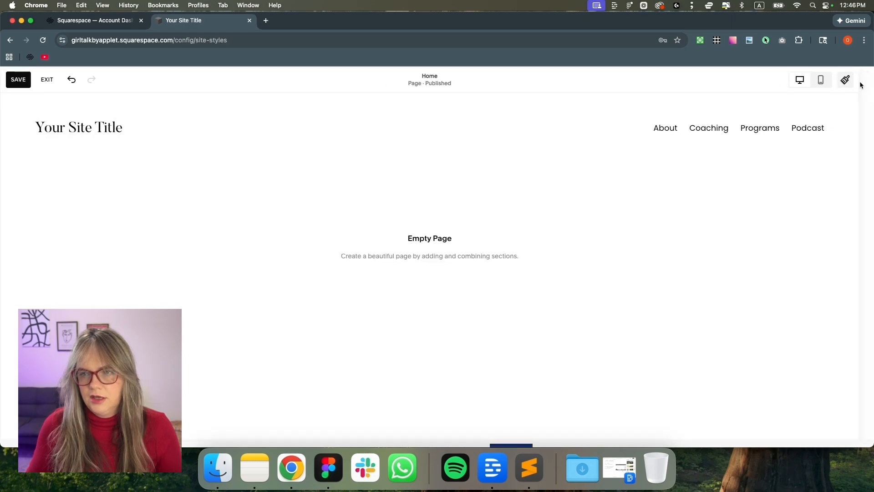
pyautogui.click(849, 258)
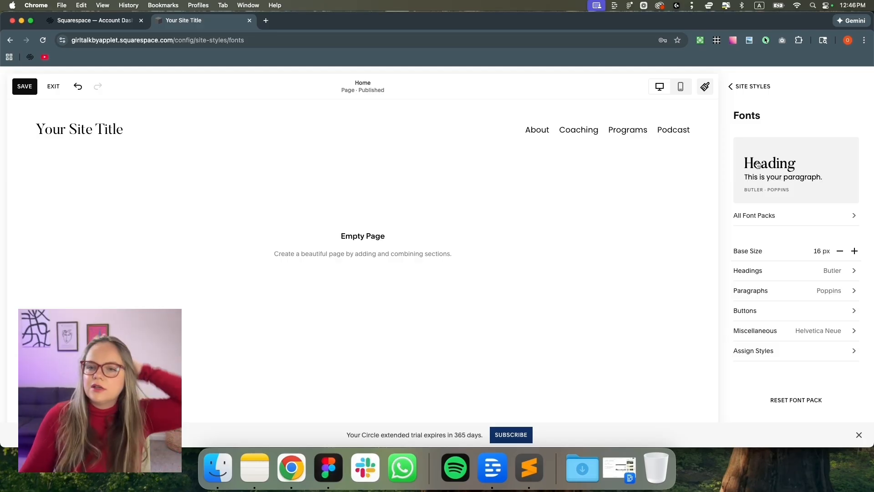
pyautogui.click(730, 87)
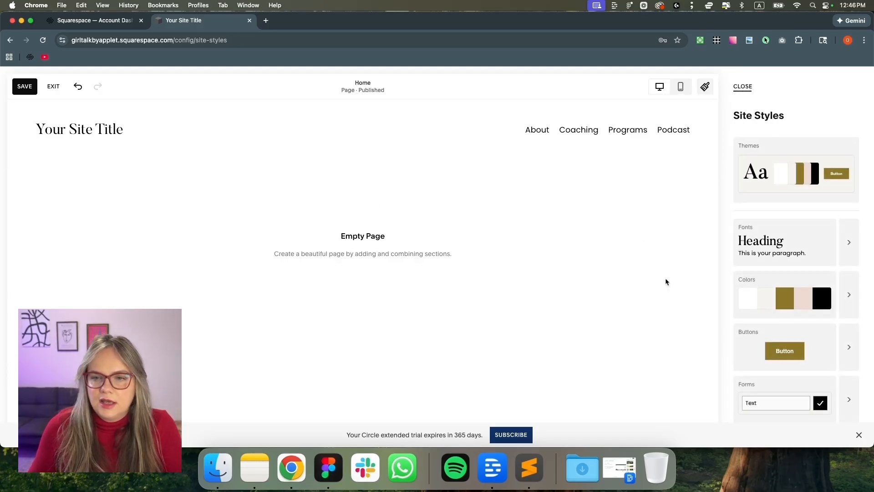
pyautogui.click(853, 252)
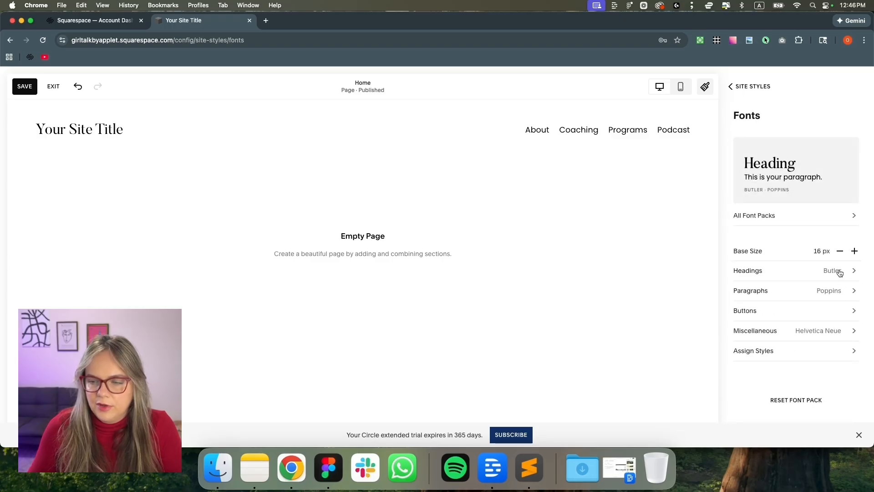
# Set the Headings text transform to Uppercase and compare with the Figma design
pyautogui.click(840, 271)
pyautogui.scroll(-1, 837, 302)
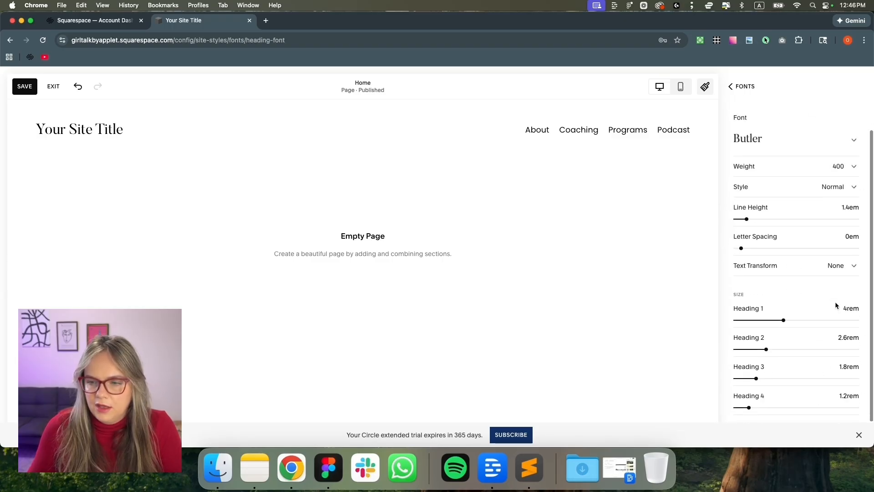
pyautogui.click(794, 275)
pyautogui.click(781, 285)
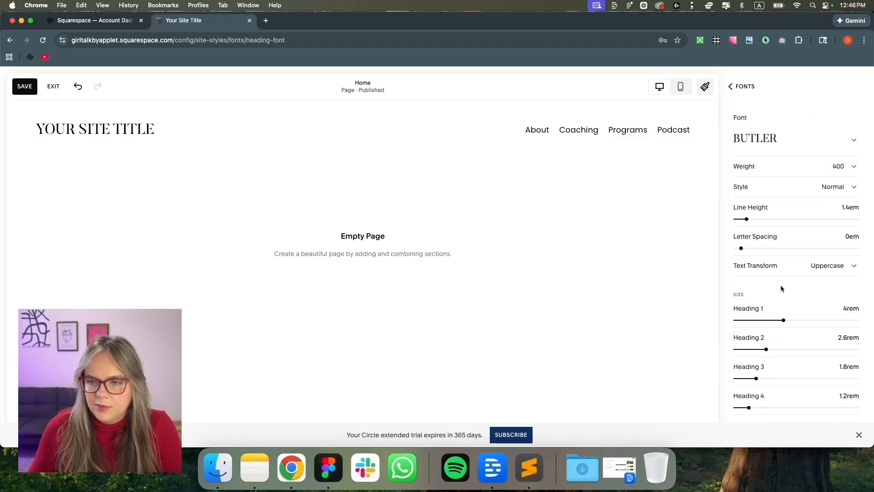
pyautogui.click(328, 468)
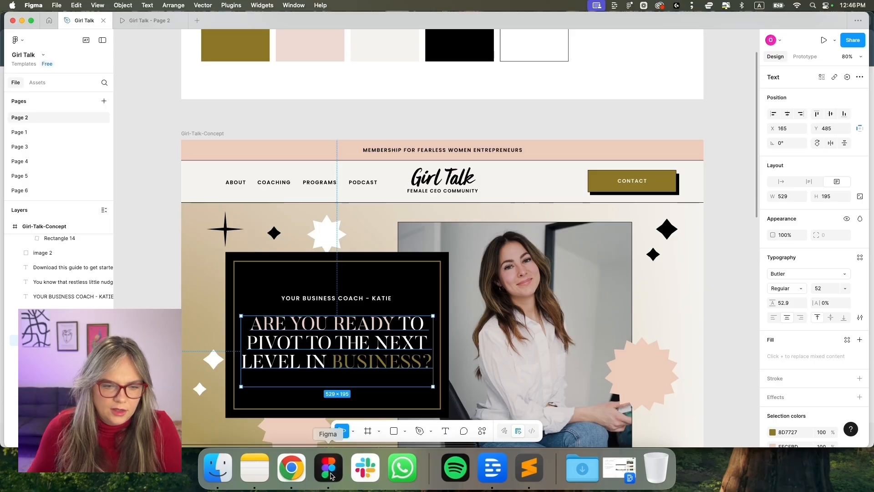
pyautogui.click(291, 460)
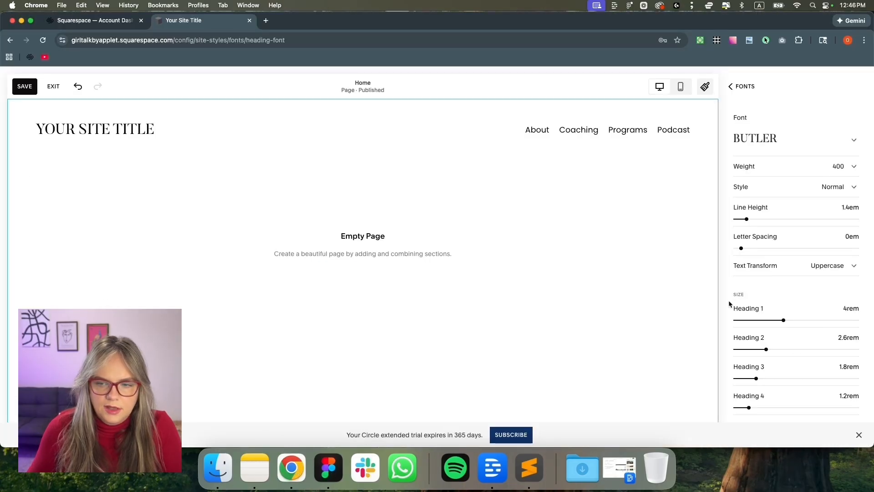
# Set the Paragraphs font weight to 300 and return to the Fonts overview
pyautogui.click(741, 87)
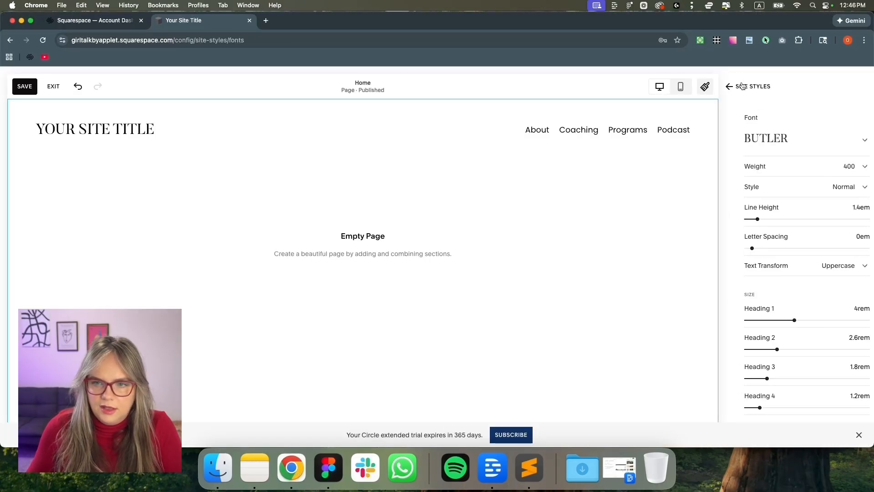
pyautogui.click(815, 292)
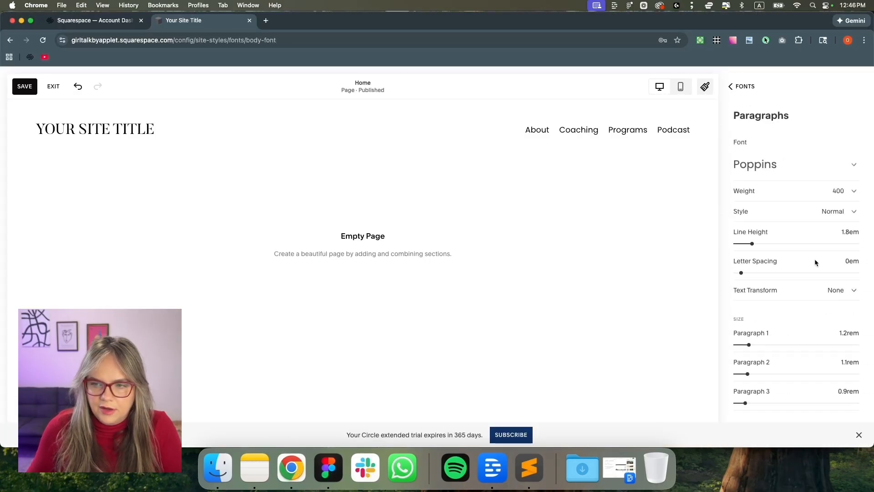
pyautogui.click(814, 211)
pyautogui.click(807, 191)
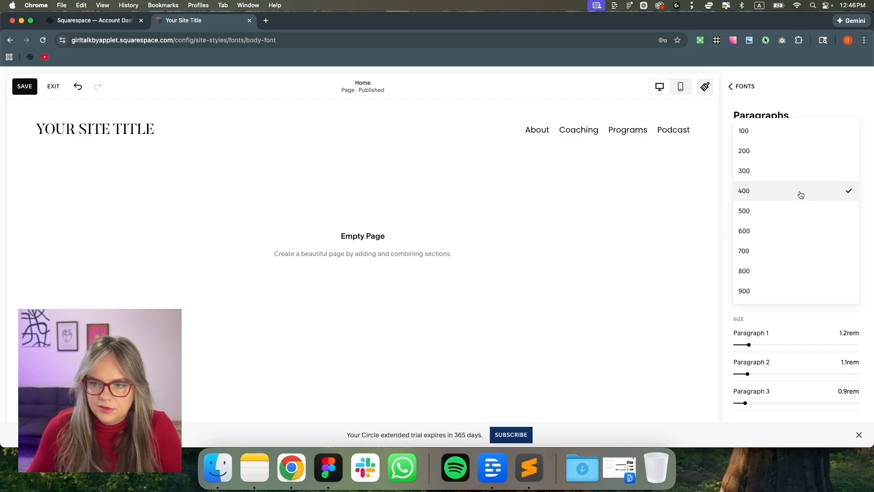
pyautogui.click(798, 179)
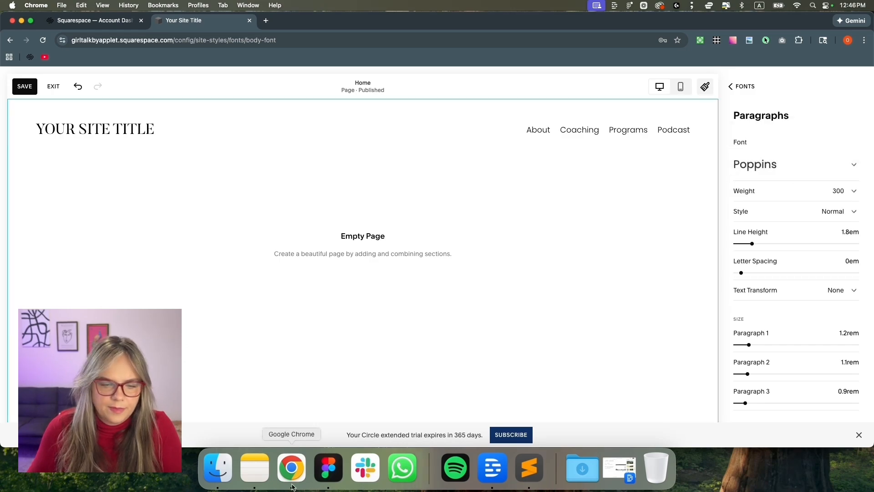
pyautogui.doubleClick(734, 86)
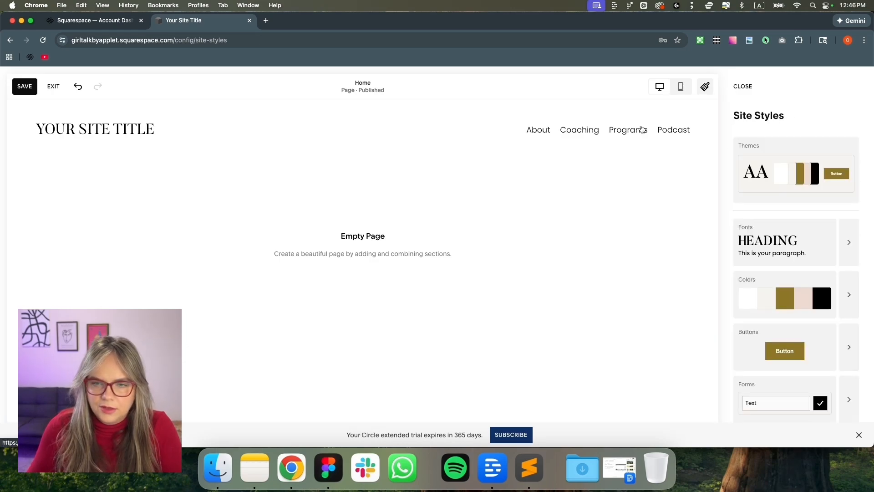
pyautogui.click(848, 242)
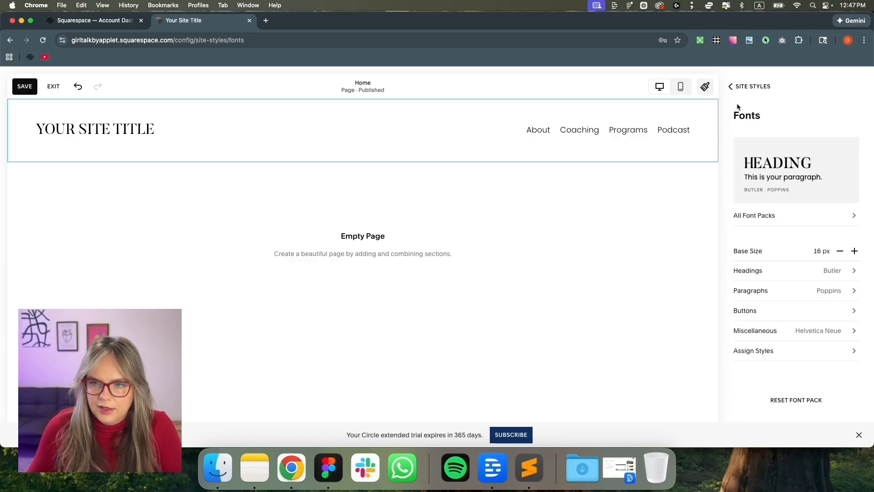
# Give Site Navigation a custom font style with uppercase text
pyautogui.scroll(-1, 795, 314)
pyautogui.click(785, 343)
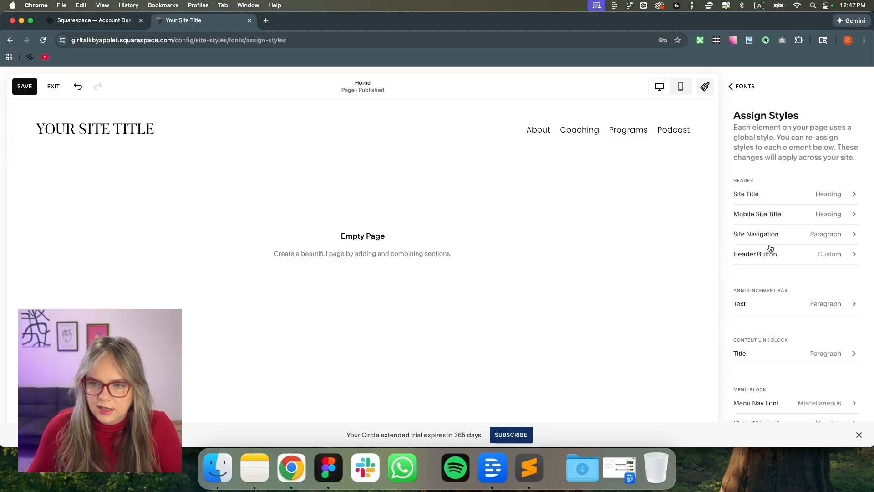
pyautogui.click(763, 237)
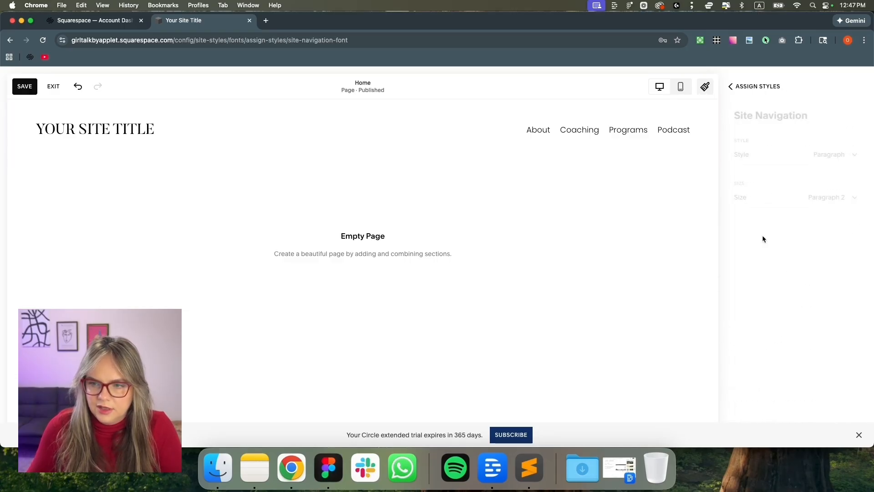
pyautogui.click(804, 157)
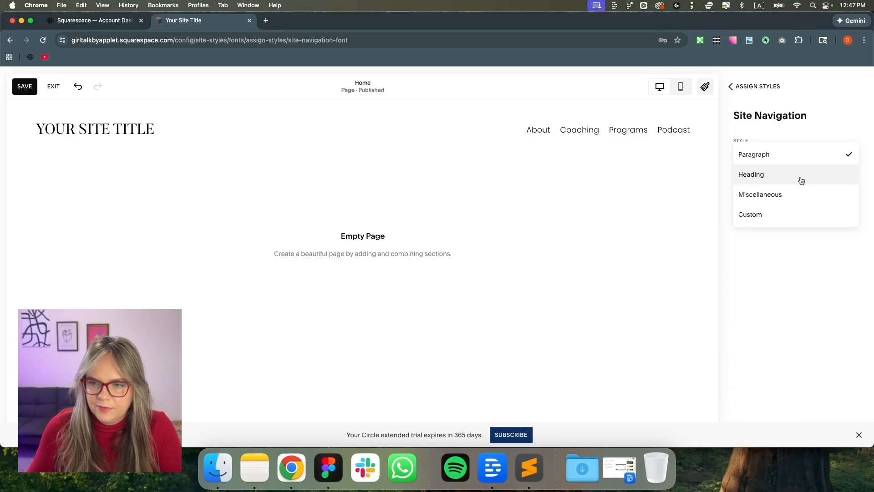
pyautogui.click(748, 220)
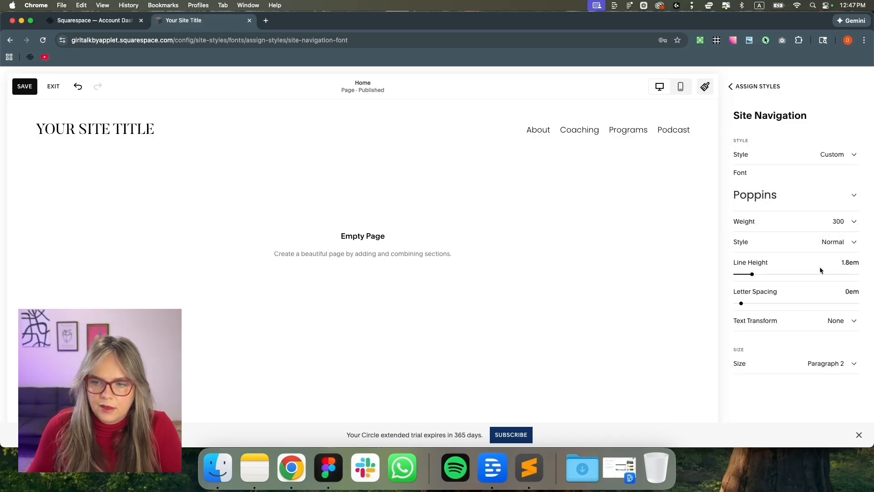
pyautogui.click(817, 327)
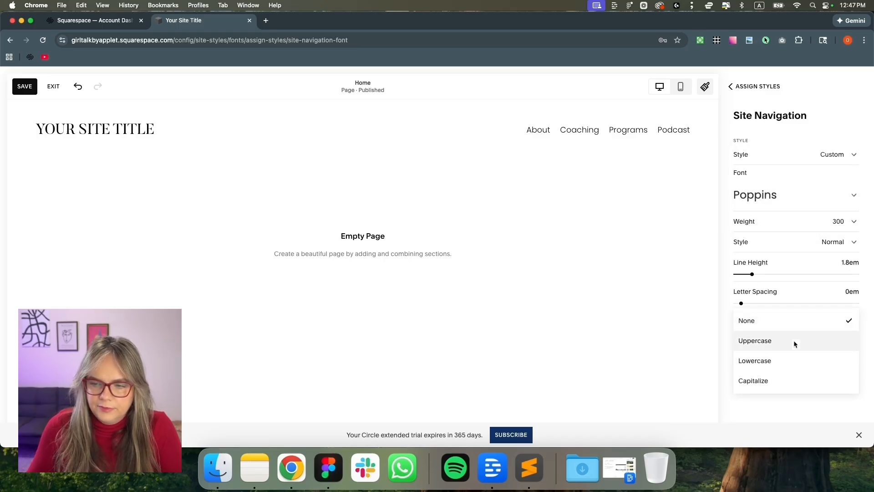
pyautogui.click(794, 342)
# Set the navigation text to a custom 0.9rem size with 0.06em letter spacing
pyautogui.click(825, 365)
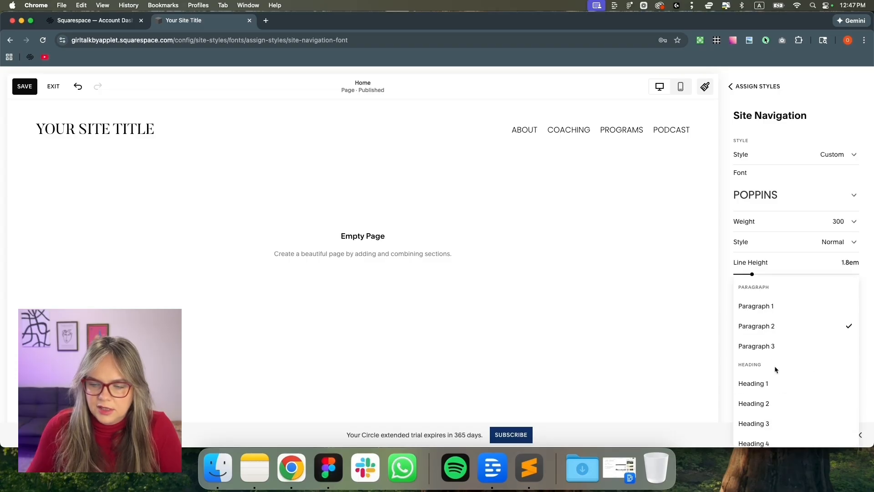
pyautogui.click(720, 341)
pyautogui.scroll(-1, 765, 363)
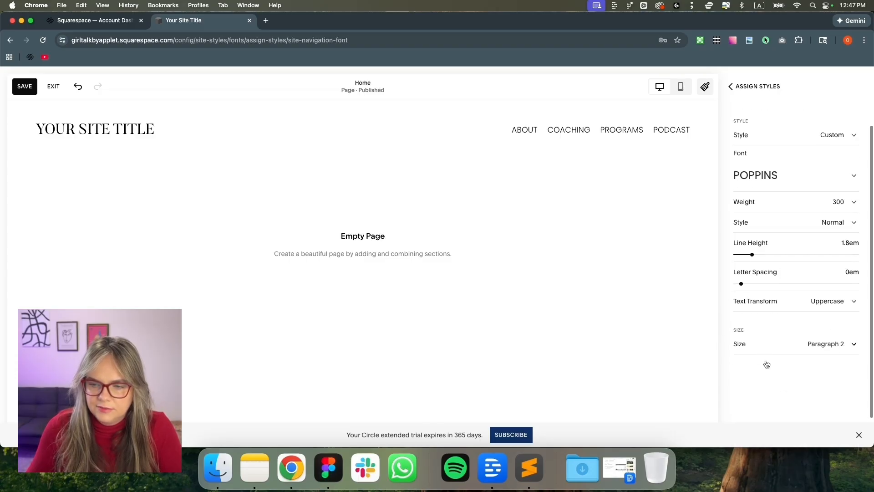
pyautogui.click(779, 334)
pyautogui.click(764, 413)
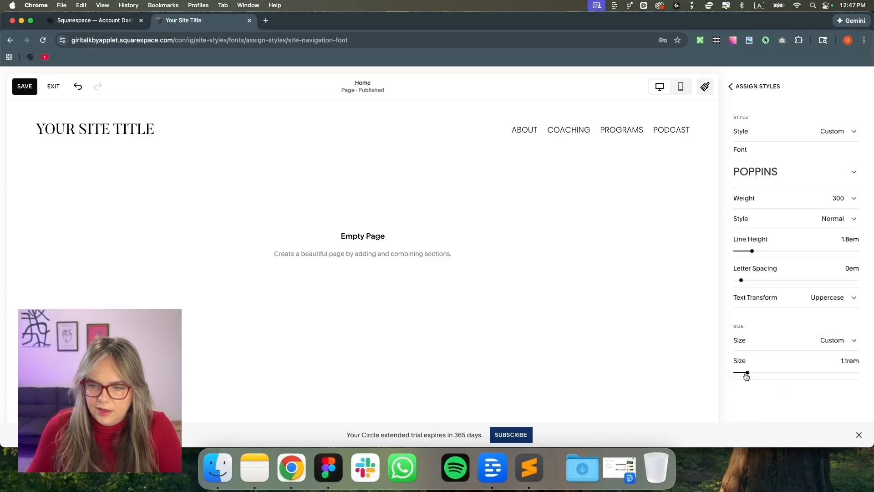
pyautogui.moveTo(747, 372); pyautogui.dragTo(745, 373)
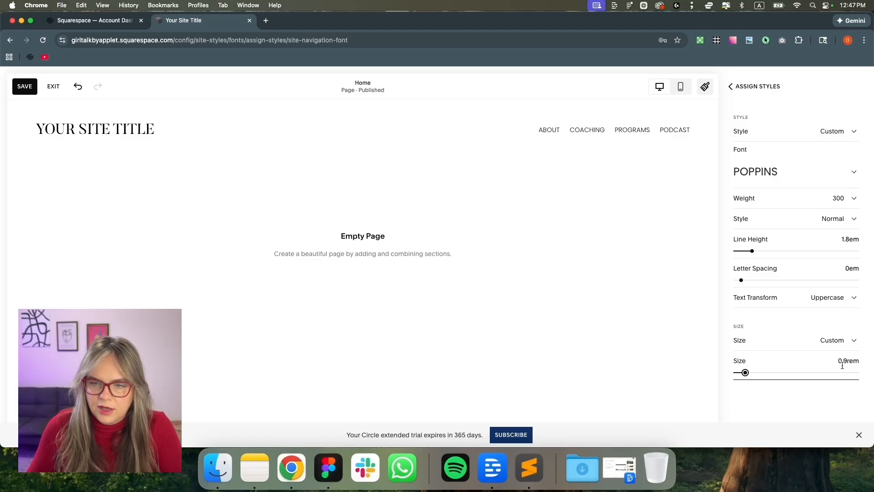
pyautogui.moveTo(741, 280); pyautogui.dragTo(744, 280)
# Keep Poppins as the navigation font and set its weight to 500
pyautogui.click(800, 180)
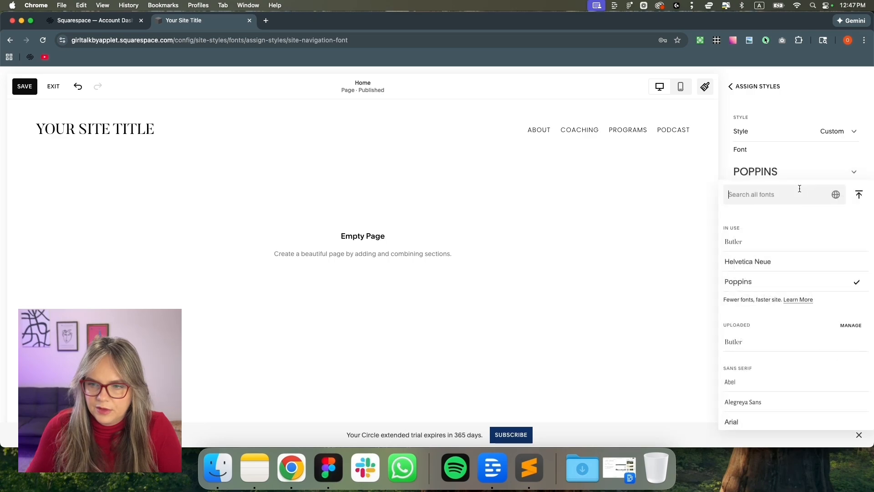
pyautogui.click(725, 175)
pyautogui.click(750, 198)
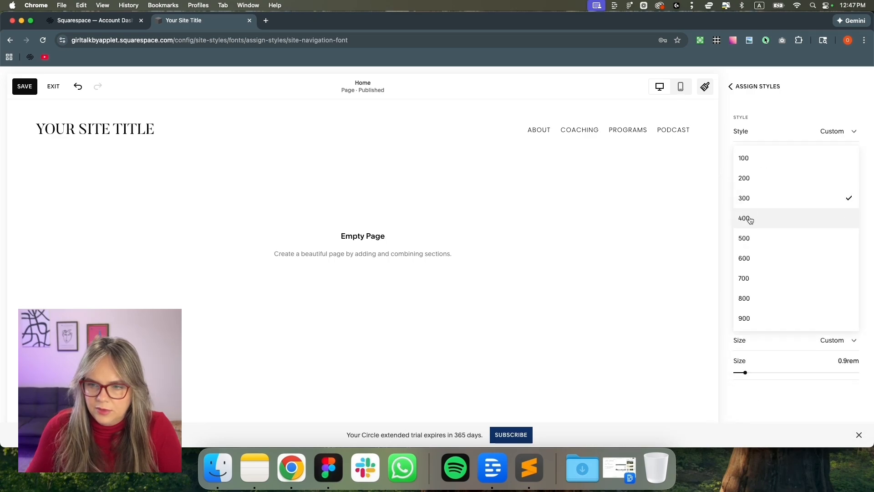
pyautogui.click(753, 237)
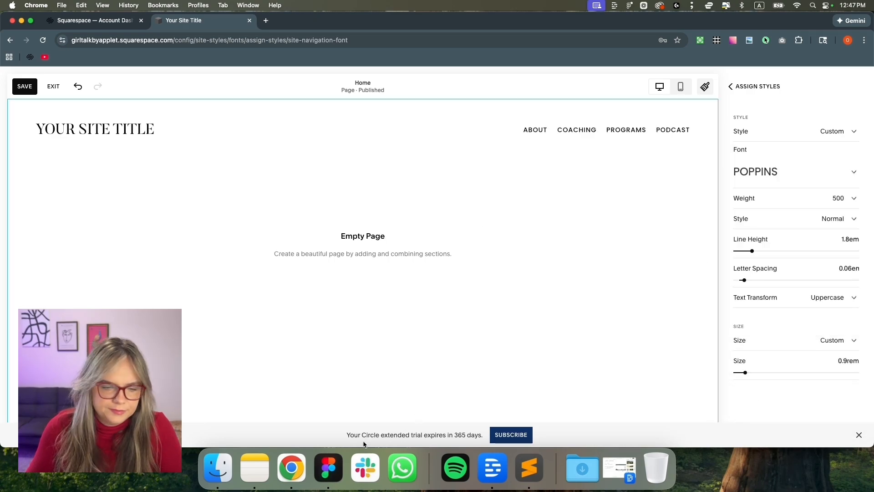
# Check the Figma COACHING nav text styling, then go back to the Fonts settings
pyautogui.click(329, 467)
pyautogui.click(282, 182)
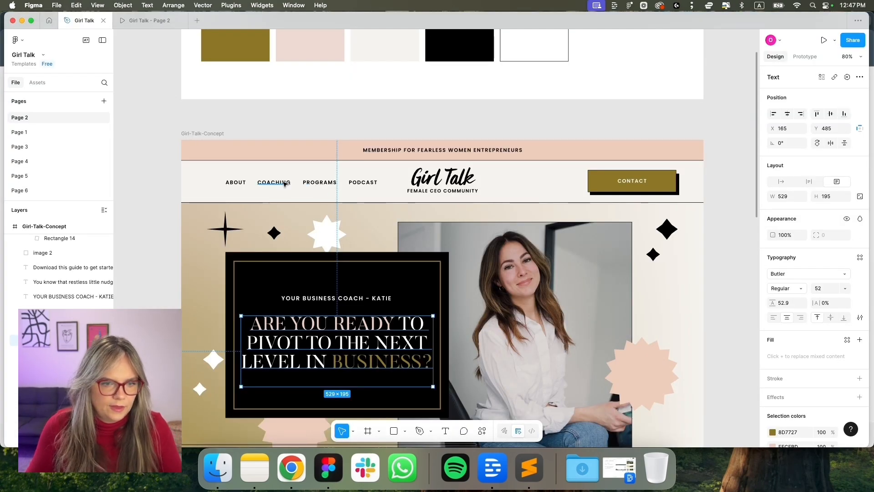
pyautogui.scroll(3, 284, 183)
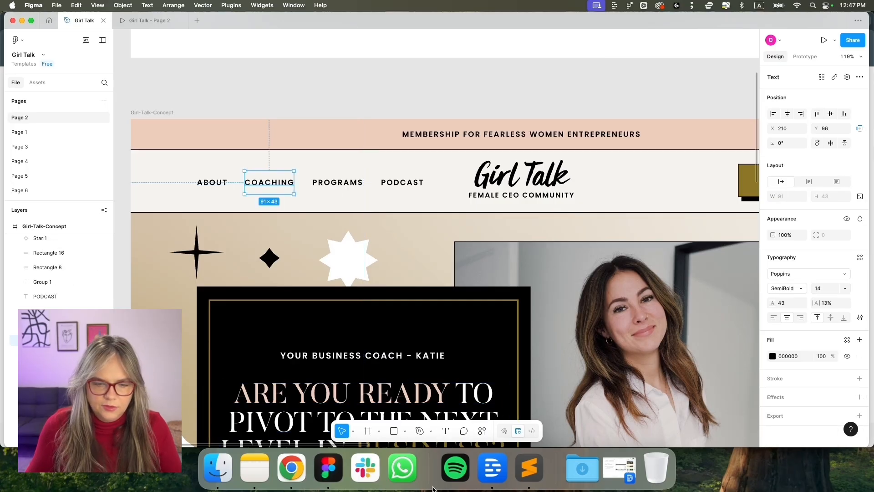
pyautogui.click(304, 475)
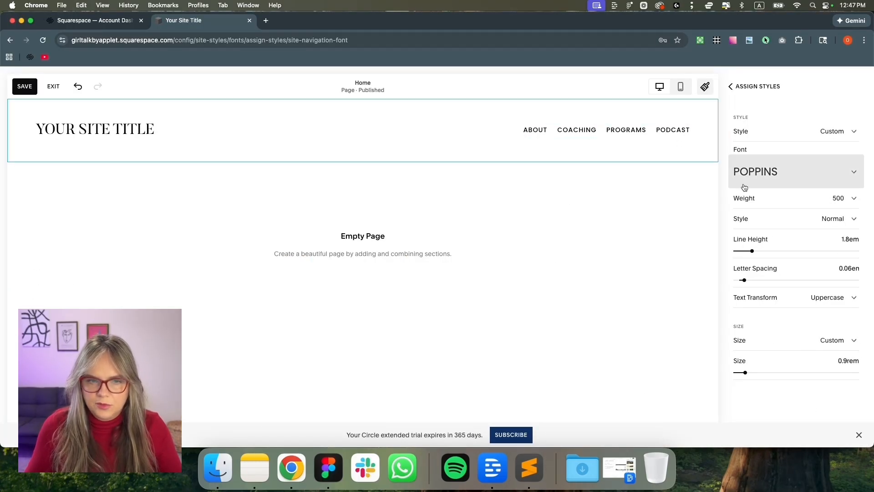
pyautogui.click(758, 87)
pyautogui.click(745, 87)
# Close Site Styles and rename the header's site title to 'Girl Talk'
pyautogui.click(744, 87)
pyautogui.click(743, 88)
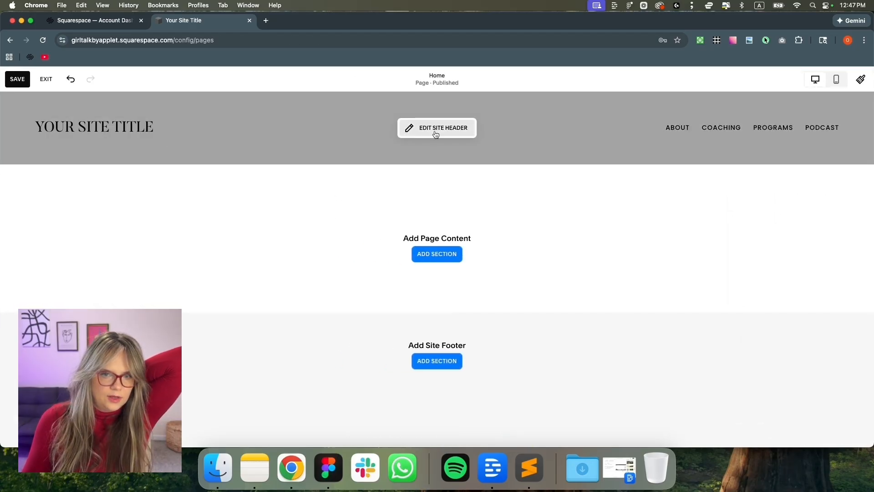
pyautogui.click(434, 132)
pyautogui.click(128, 132)
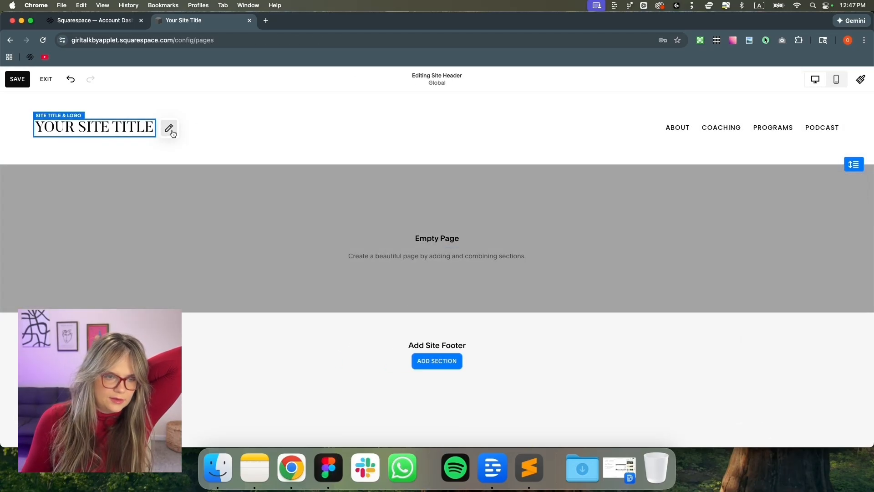
pyautogui.click(167, 129)
pyautogui.moveTo(91, 198); pyautogui.dragTo(29, 198)
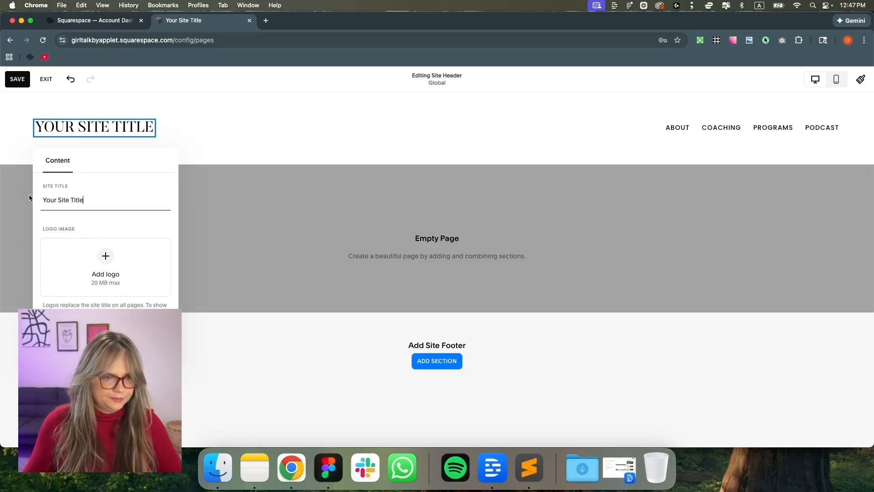
pyautogui.moveTo(87, 197); pyautogui.dragTo(39, 203)
pyautogui.write('Gi')
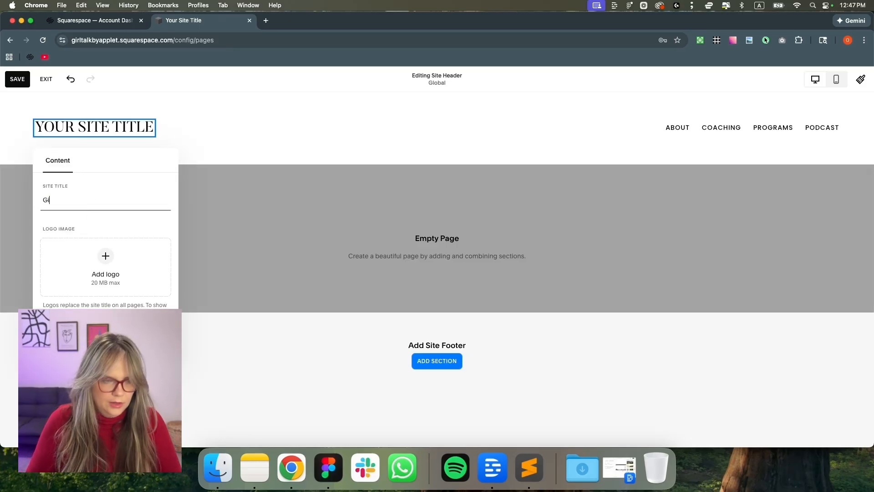
pyautogui.write('rl Tal')
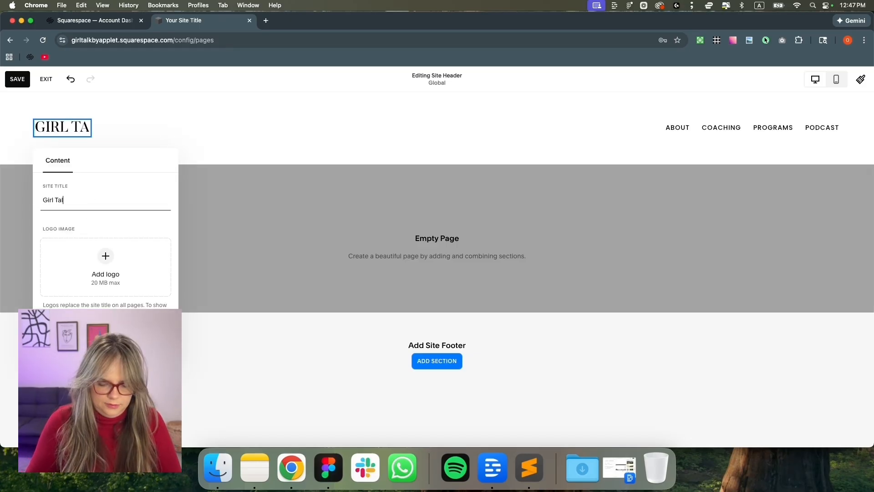
pyautogui.write('k')
# Upload logo-girl-talk.png from the Girl Talk Downloads folder as the header logo
pyautogui.click(218, 468)
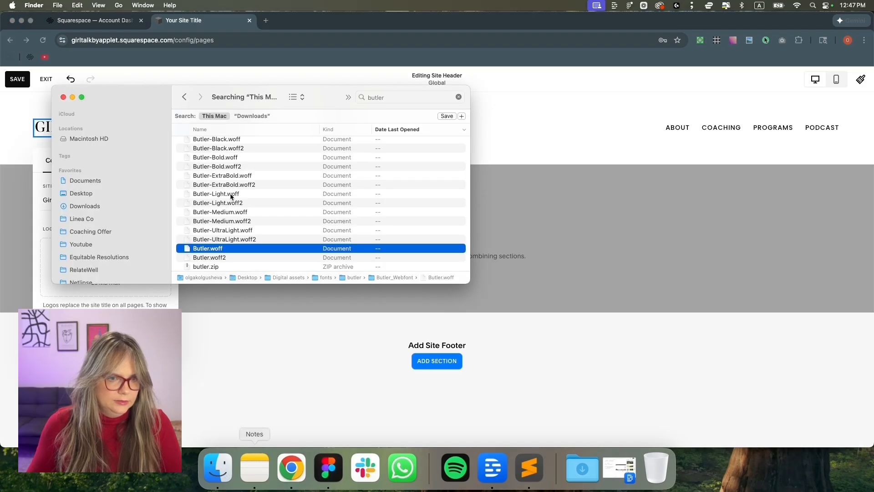
pyautogui.click(98, 207)
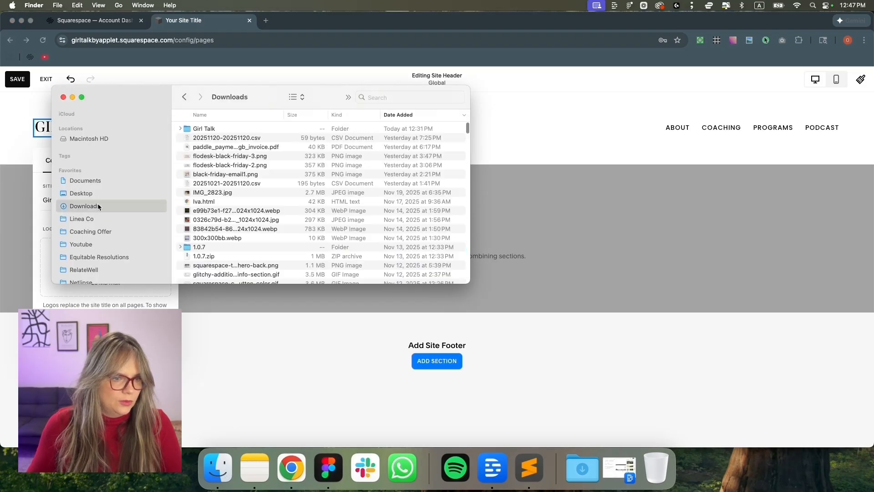
pyautogui.doubleClick(213, 130)
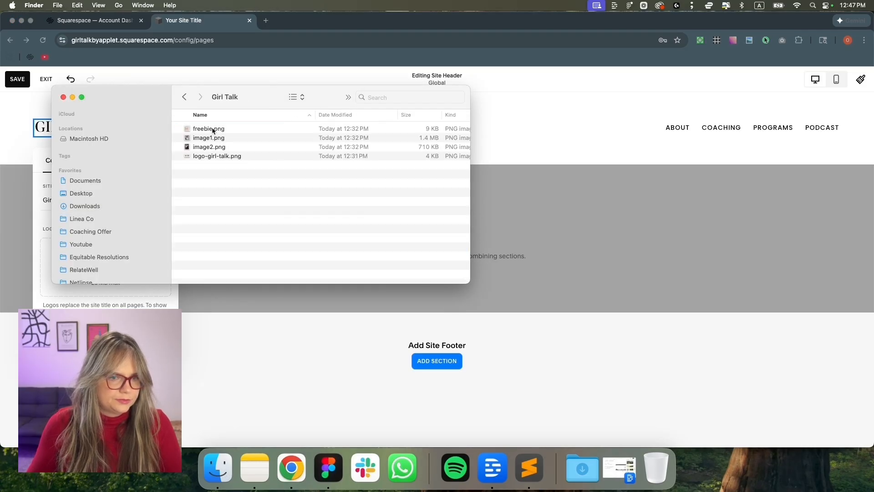
pyautogui.click(184, 97)
pyautogui.moveTo(204, 129); pyautogui.dragTo(88, 193)
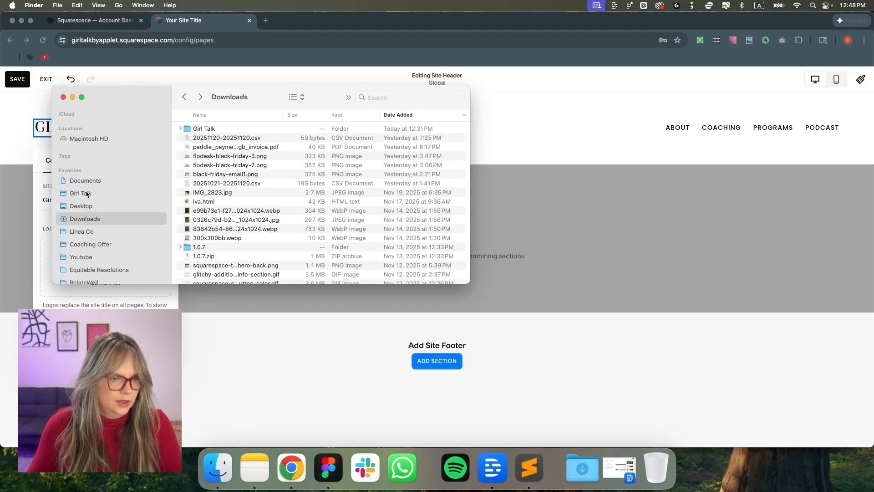
pyautogui.click(88, 193)
pyautogui.moveTo(155, 98); pyautogui.dragTo(416, 133)
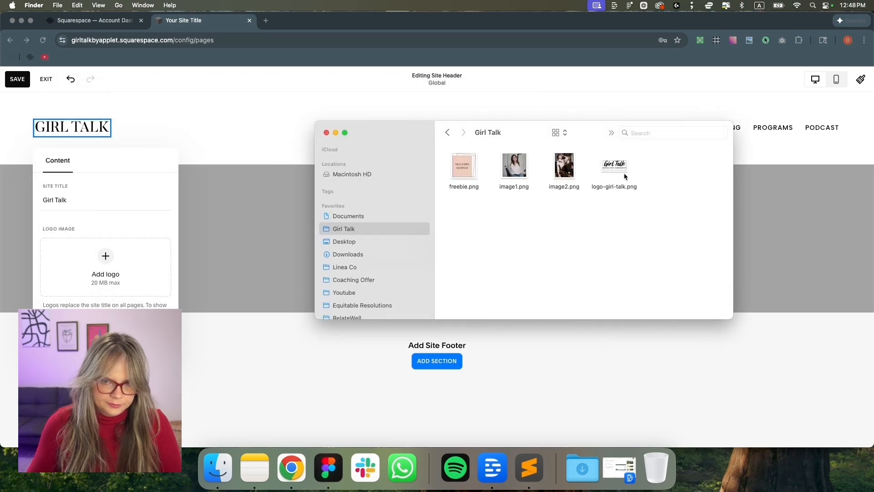
pyautogui.moveTo(569, 189); pyautogui.dragTo(114, 253)
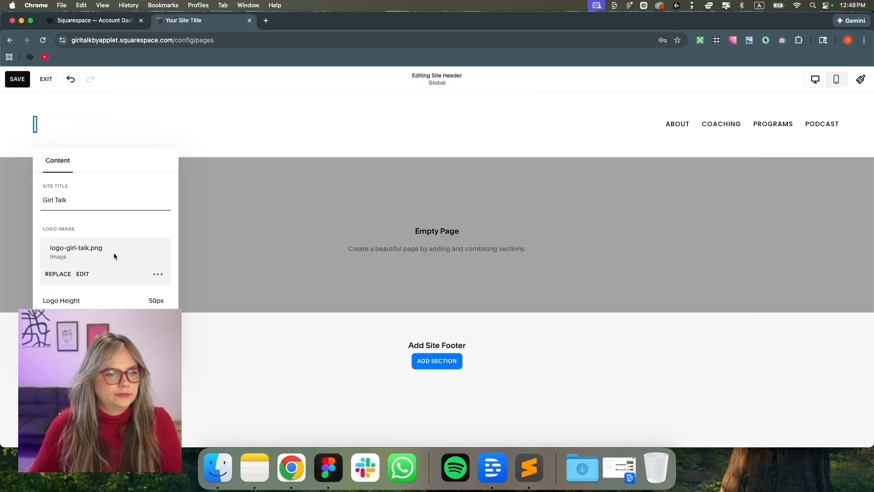
# Switch the header to the links-left, logo-centred layout with 1.5vw link spacing and reduced height
pyautogui.click(404, 136)
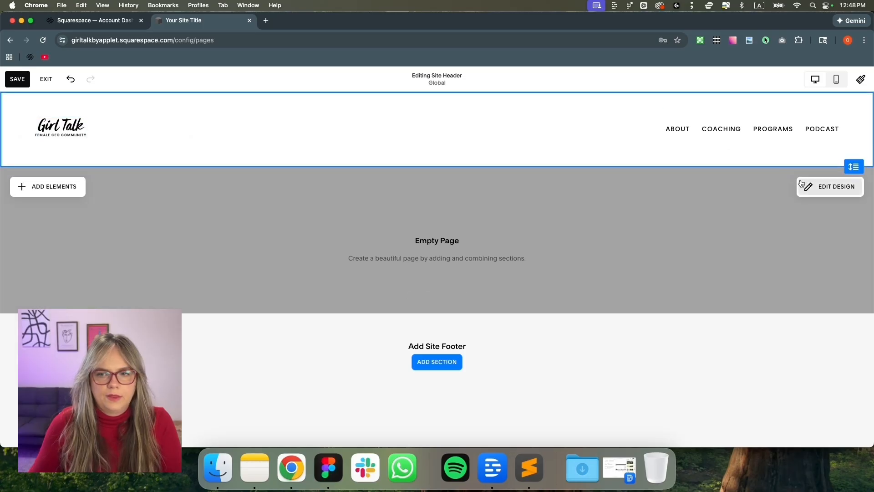
pyautogui.click(816, 188)
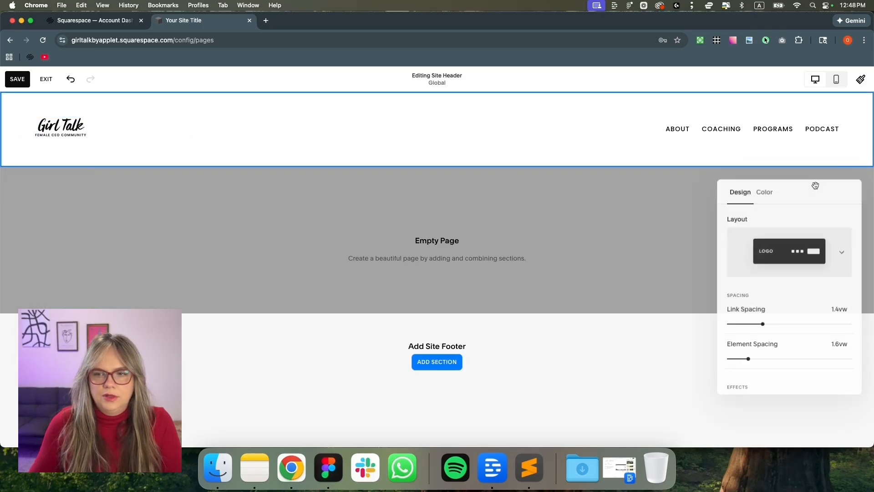
pyautogui.click(818, 252)
pyautogui.scroll(-2, 813, 332)
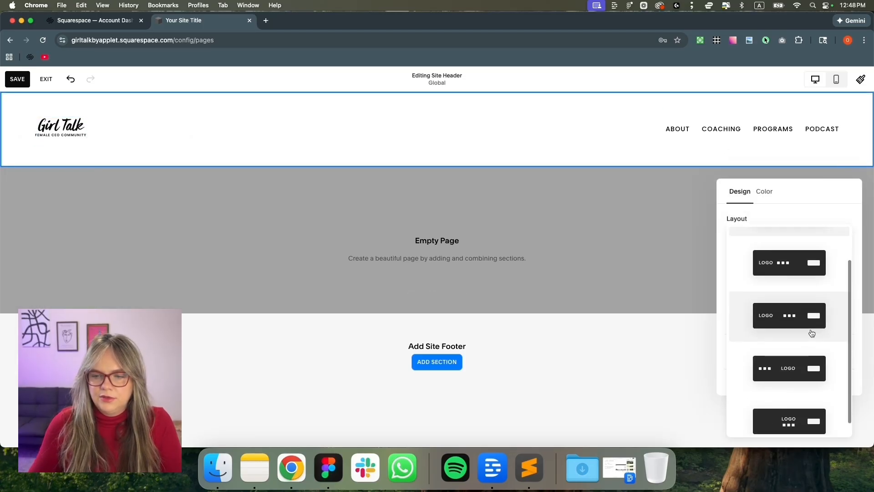
pyautogui.click(801, 370)
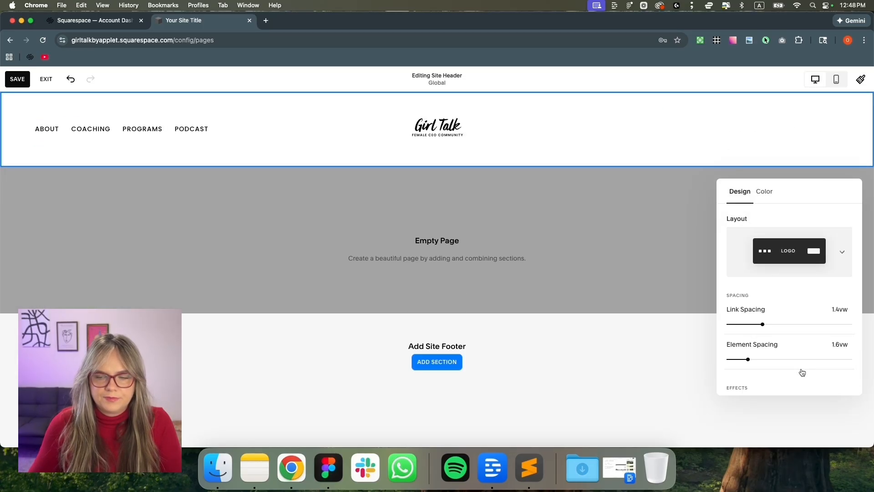
pyautogui.moveTo(762, 324); pyautogui.dragTo(765, 324)
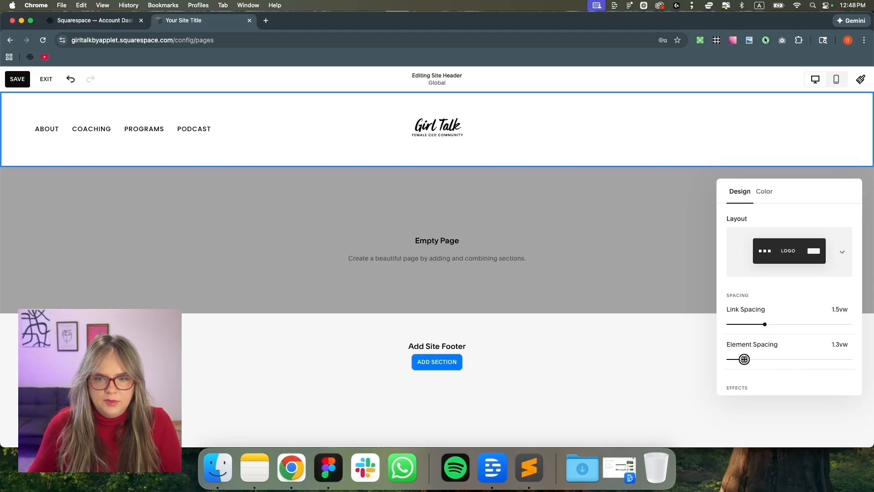
pyautogui.scroll(-4, 755, 346)
pyautogui.moveTo(763, 340); pyautogui.dragTo(747, 340)
pyautogui.scroll(4, 764, 307)
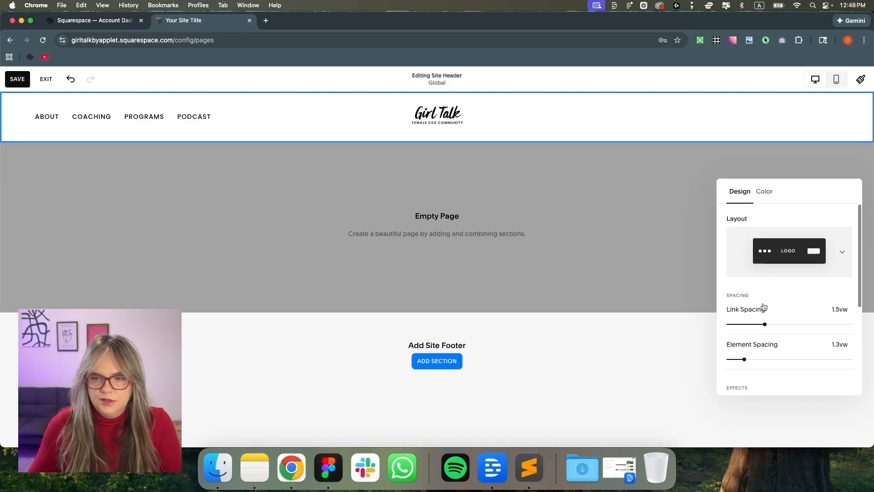
# Enlarge the header logo to about 83px high, checking the Figma design for reference
pyautogui.click(487, 119)
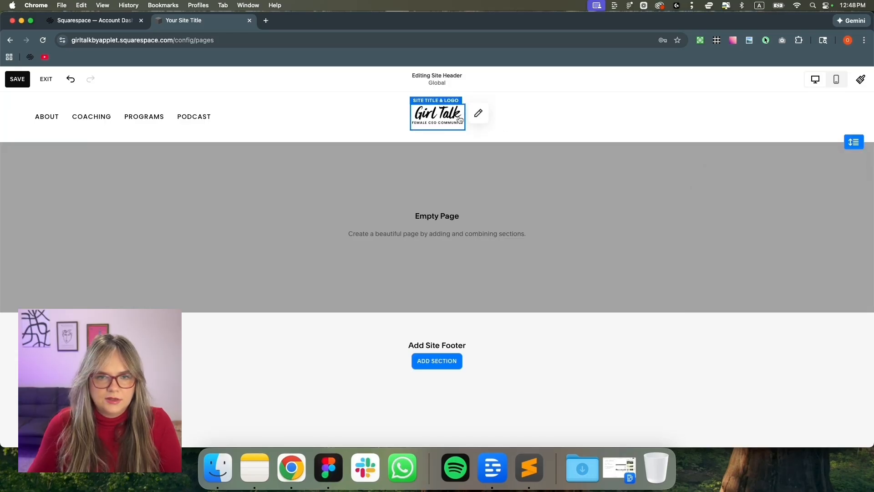
pyautogui.click(478, 112)
pyautogui.moveTo(435, 310); pyautogui.dragTo(443, 309)
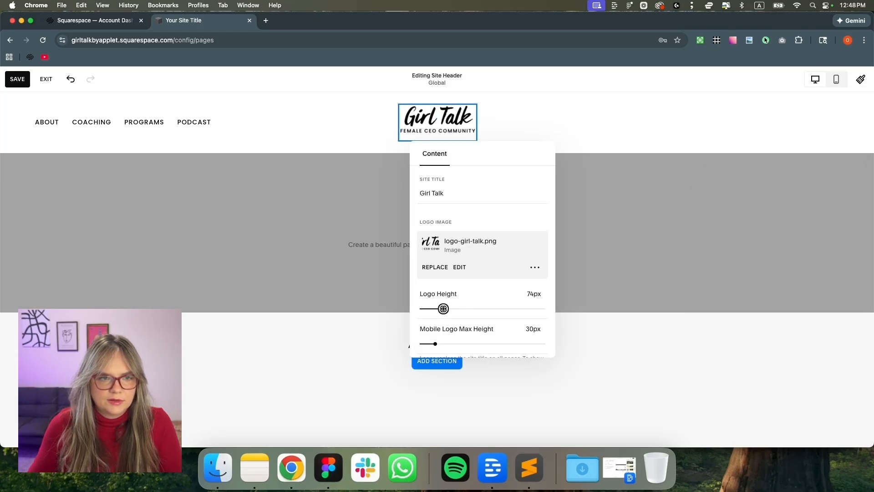
pyautogui.click(328, 469)
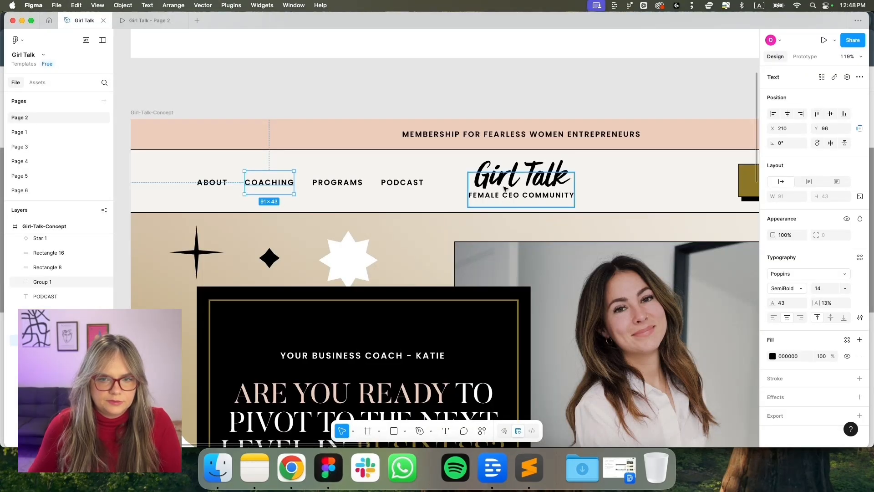
pyautogui.click(291, 468)
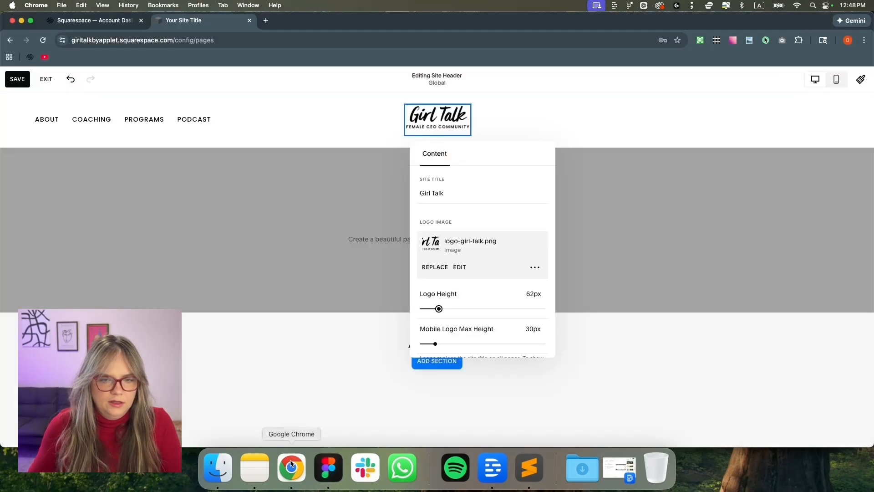
pyautogui.moveTo(438, 309); pyautogui.dragTo(445, 309)
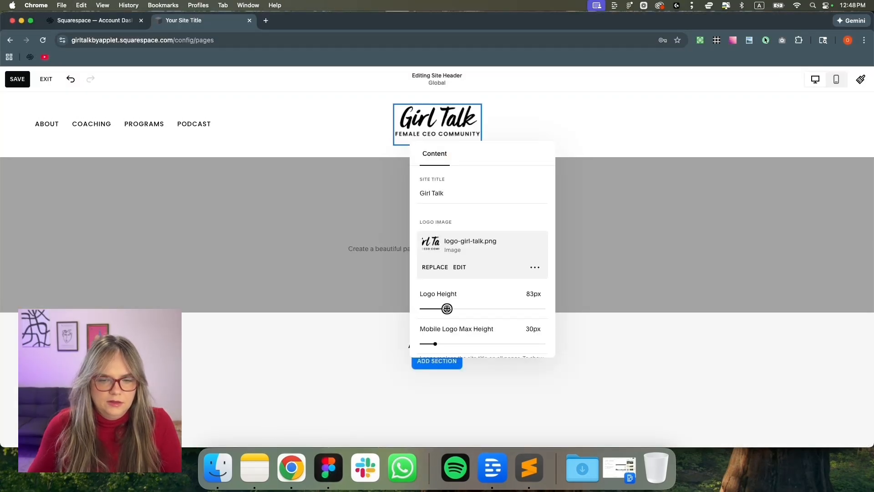
pyautogui.click(586, 123)
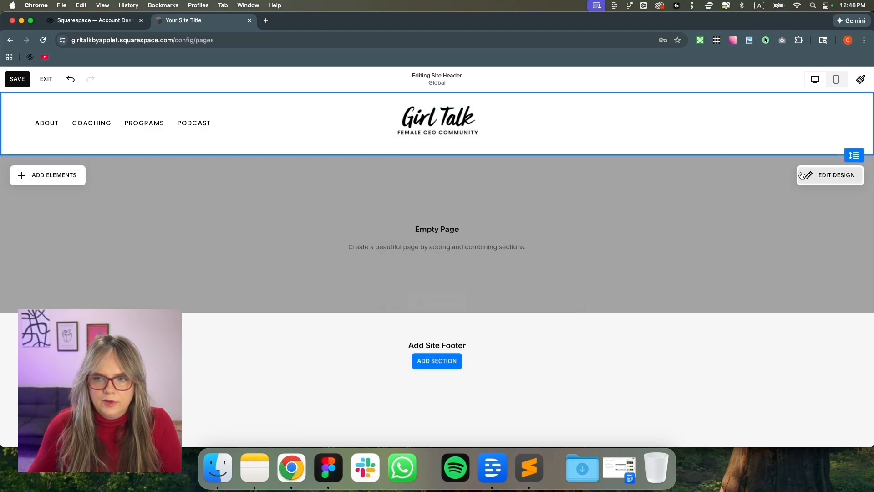
# Shorten the header and give it a solid Light 1 theme background
pyautogui.click(830, 174)
pyautogui.scroll(-5, 768, 315)
pyautogui.moveTo(746, 330); pyautogui.dragTo(737, 329)
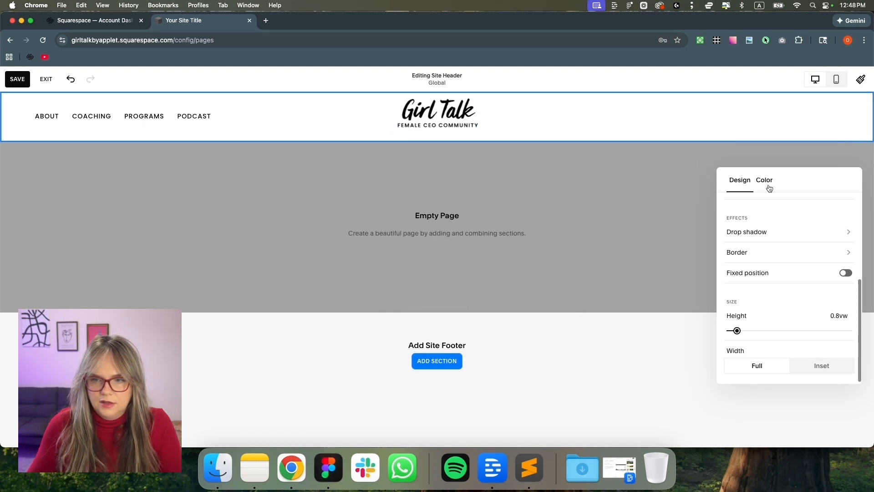
pyautogui.click(767, 180)
pyautogui.click(799, 220)
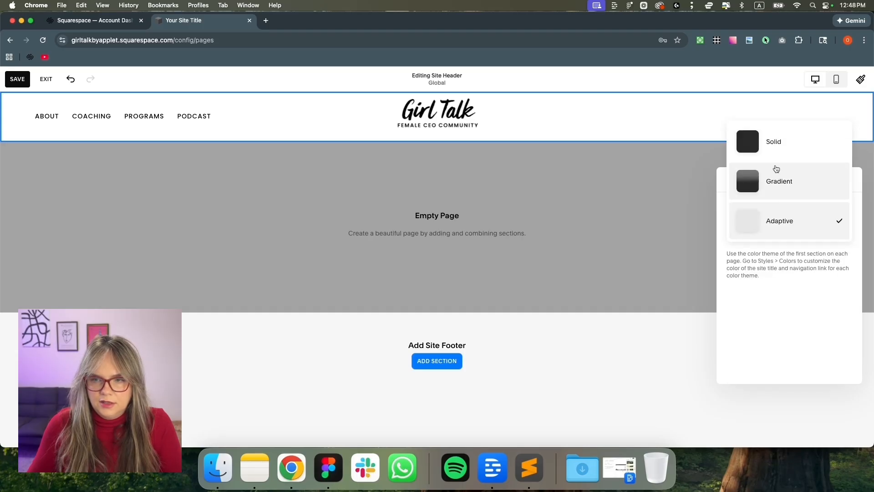
pyautogui.click(777, 155)
pyautogui.click(817, 255)
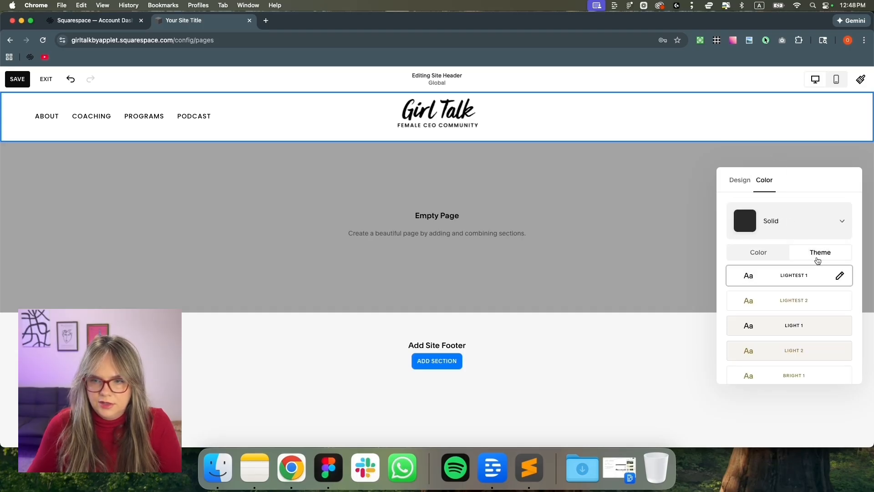
pyautogui.click(816, 327)
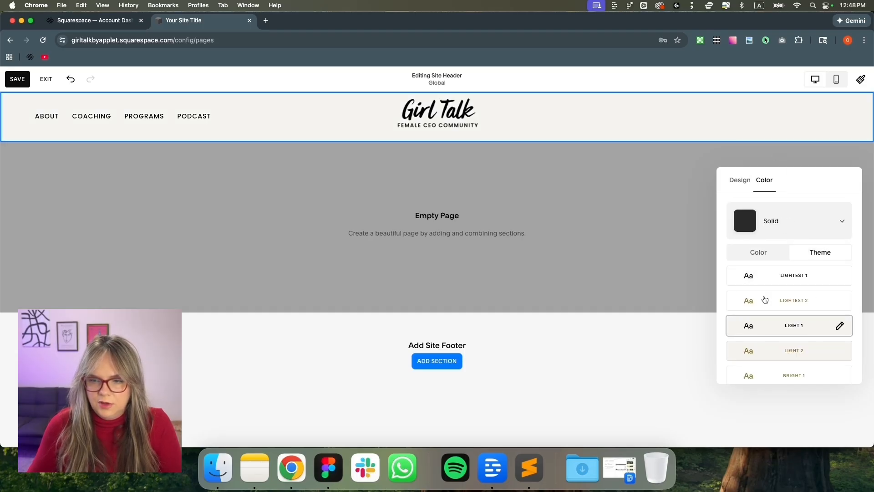
# Add a border around the header with a custom 1px thickness
pyautogui.scroll(-5, 765, 287)
pyautogui.scroll(-1, 789, 280)
pyautogui.click(797, 251)
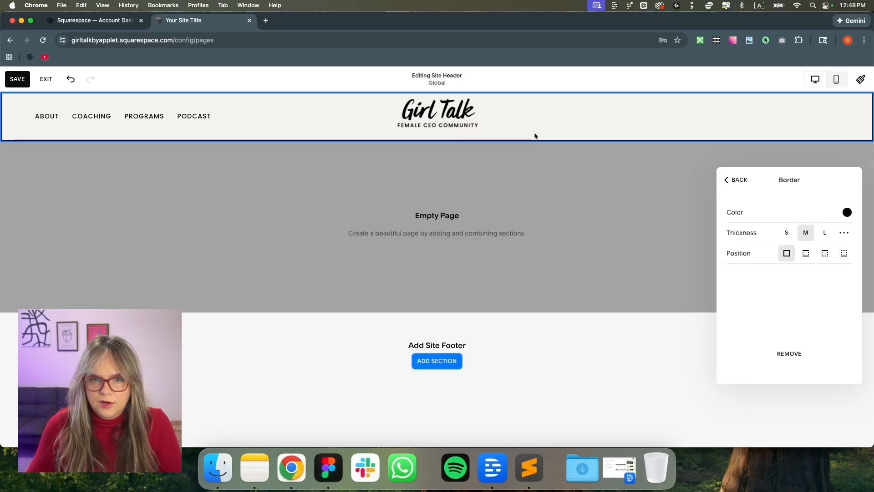
pyautogui.click(843, 232)
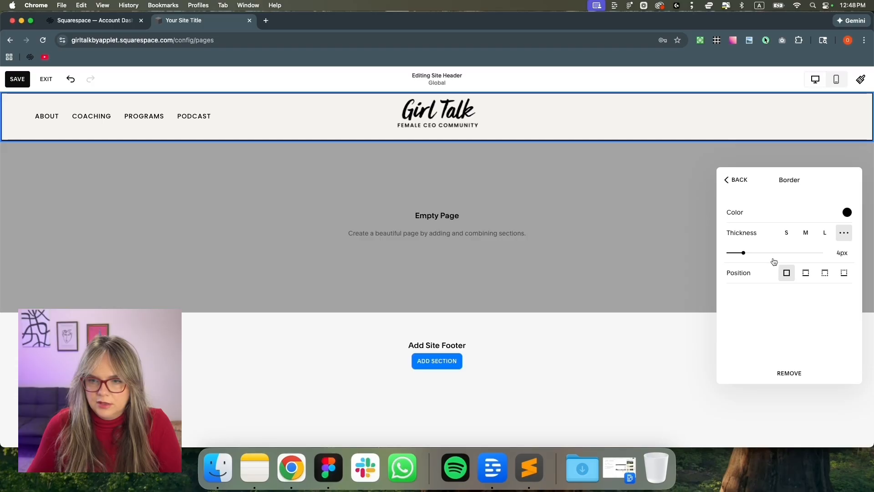
pyautogui.moveTo(743, 253); pyautogui.dragTo(731, 253)
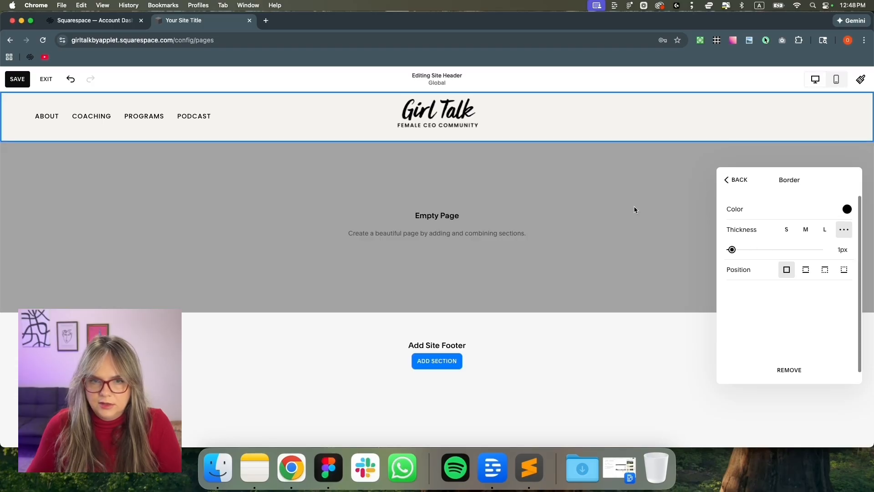
pyautogui.click(613, 196)
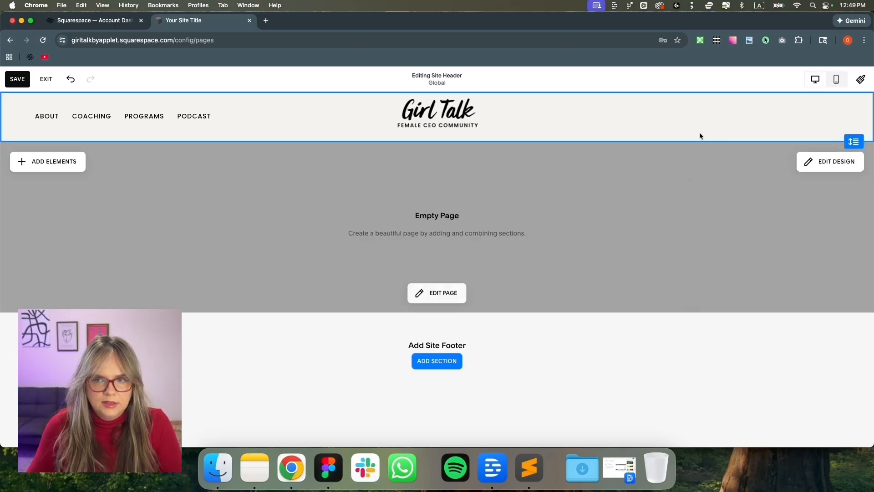
# Add a button to the header and replace its /donate link with #
pyautogui.click(71, 167)
pyautogui.click(113, 194)
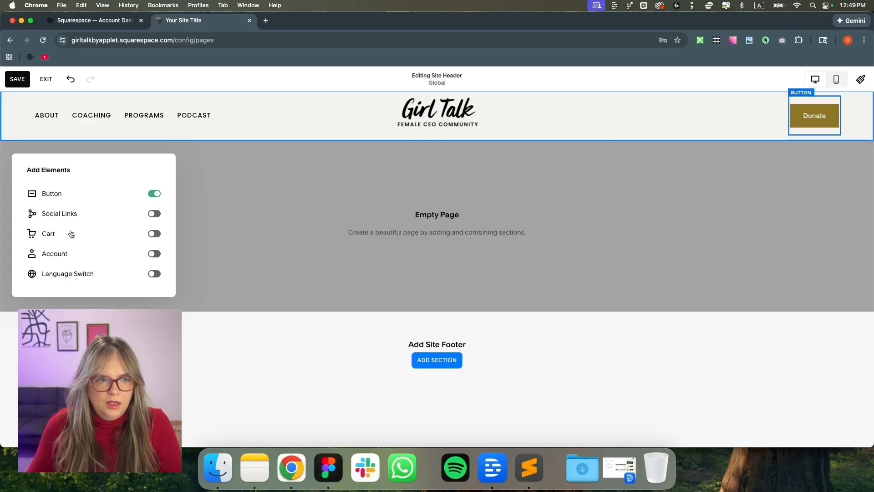
pyautogui.click(824, 122)
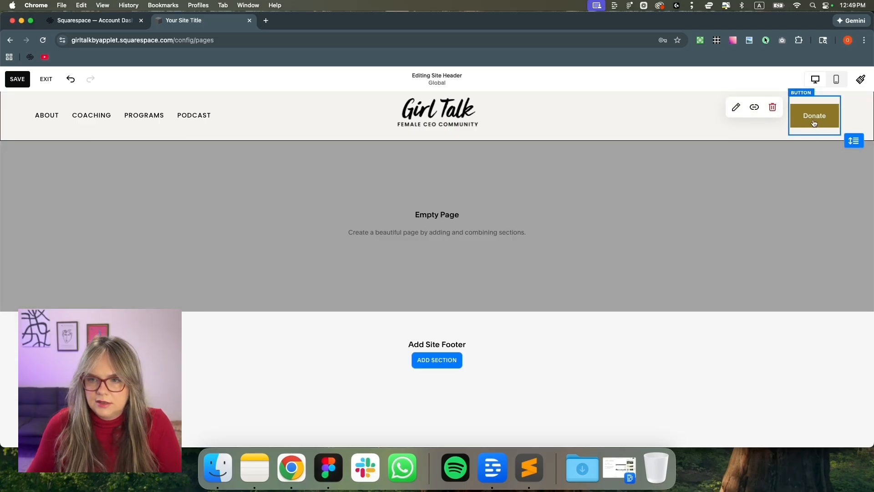
pyautogui.click(731, 110)
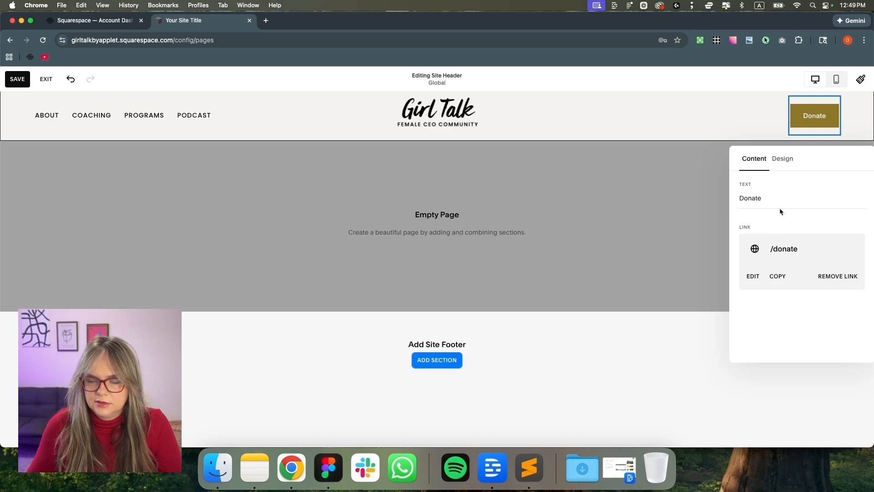
pyautogui.click(834, 275)
pyautogui.click(792, 250)
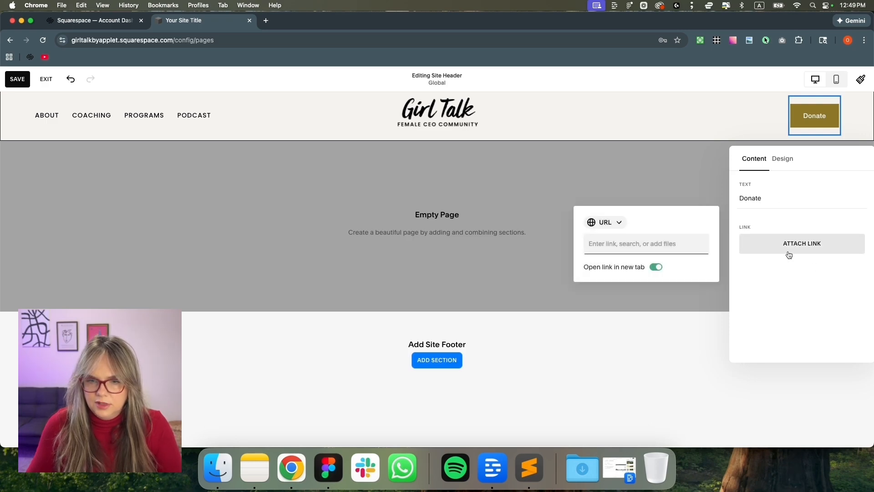
pyautogui.write('#')
pyautogui.click(778, 197)
# Relabel the header button 'Contact' and compare it with the Figma header
pyautogui.moveTo(777, 197); pyautogui.dragTo(727, 201)
pyautogui.write('Contact')
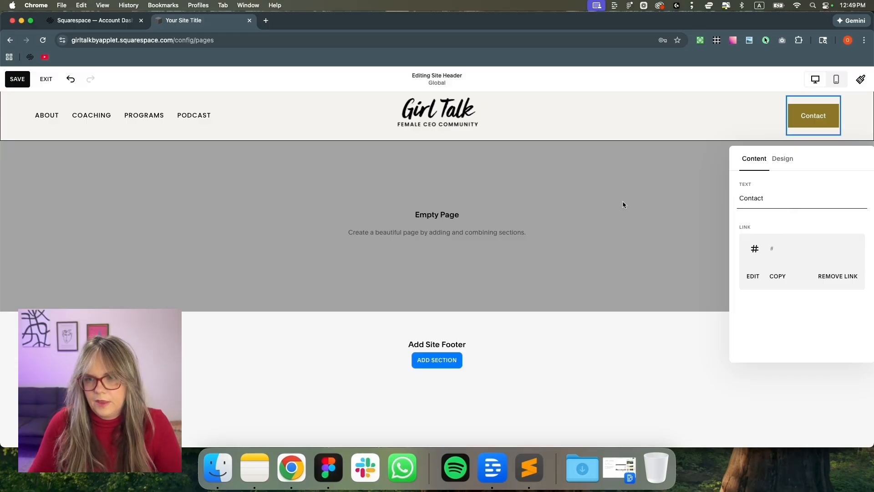
pyautogui.click(615, 205)
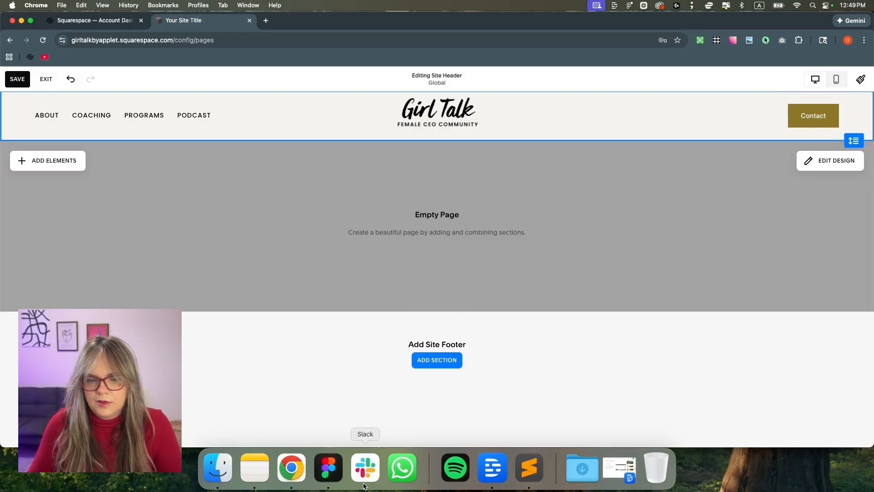
pyautogui.click(328, 467)
pyautogui.hscroll(5, 506, 230)
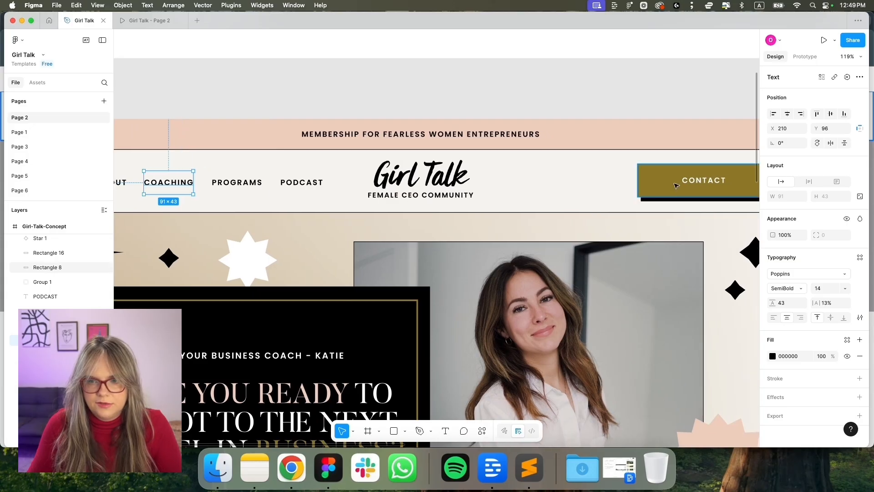
pyautogui.click(291, 467)
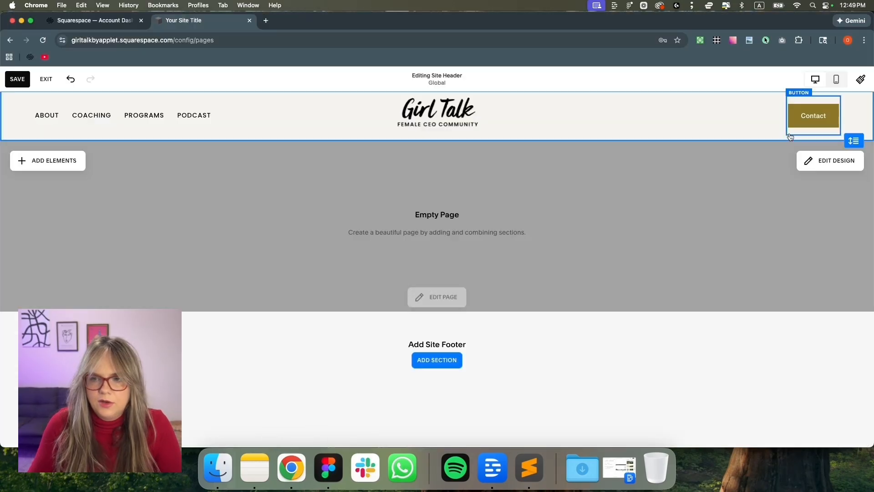
# Set the primary button font to Poppins with uppercase text
pyautogui.click(857, 84)
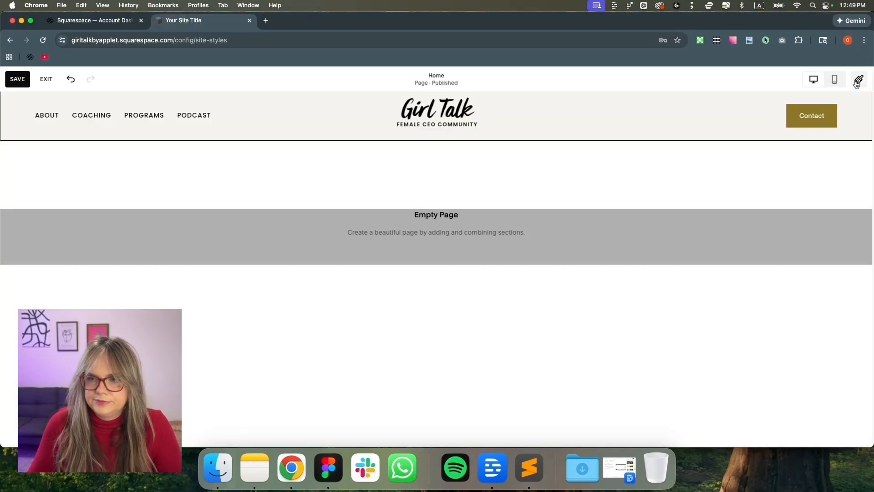
pyautogui.click(845, 349)
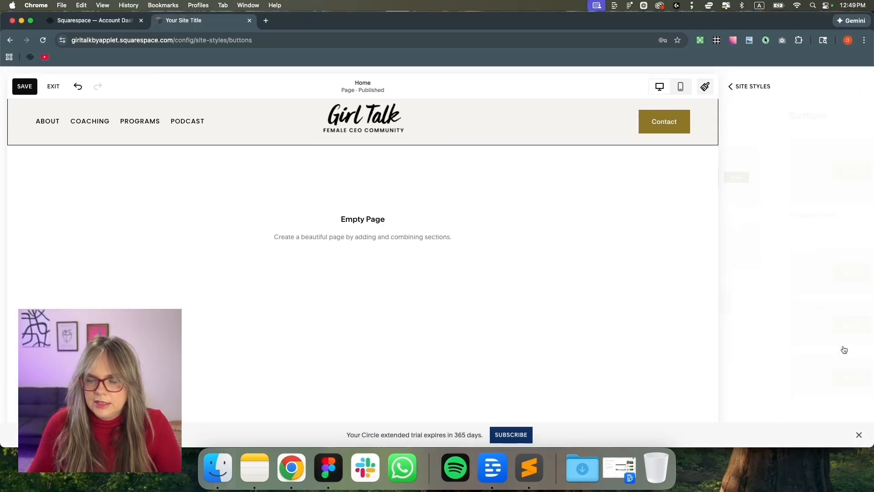
pyautogui.click(840, 281)
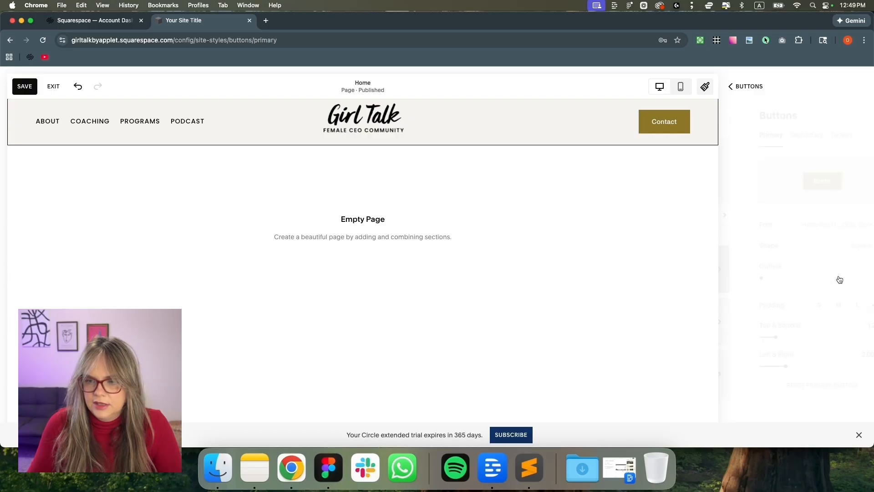
pyautogui.click(820, 234)
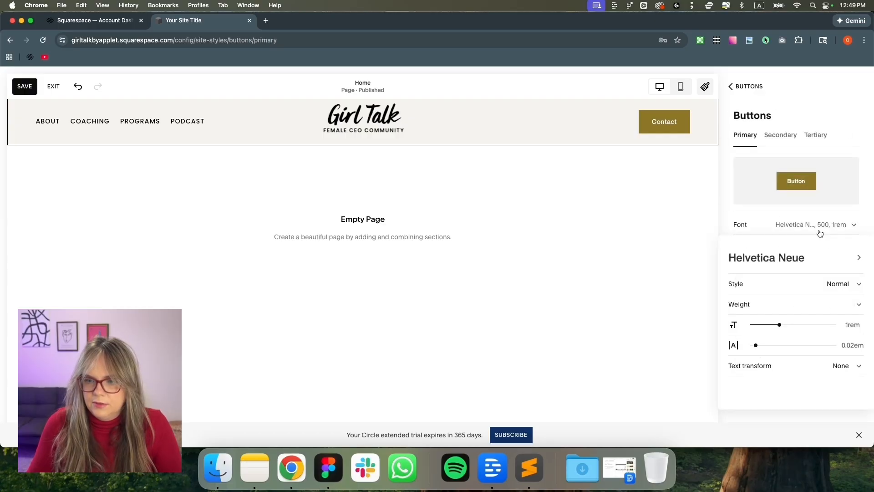
pyautogui.click(817, 258)
pyautogui.click(775, 283)
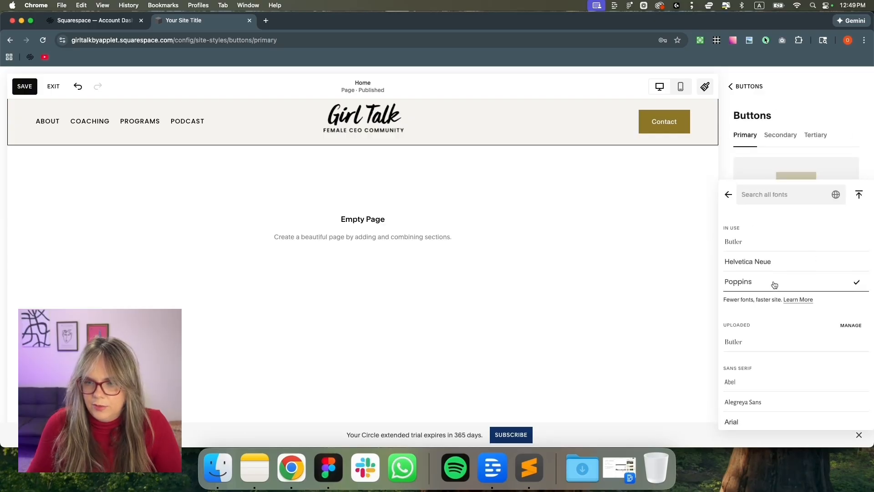
pyautogui.click(728, 195)
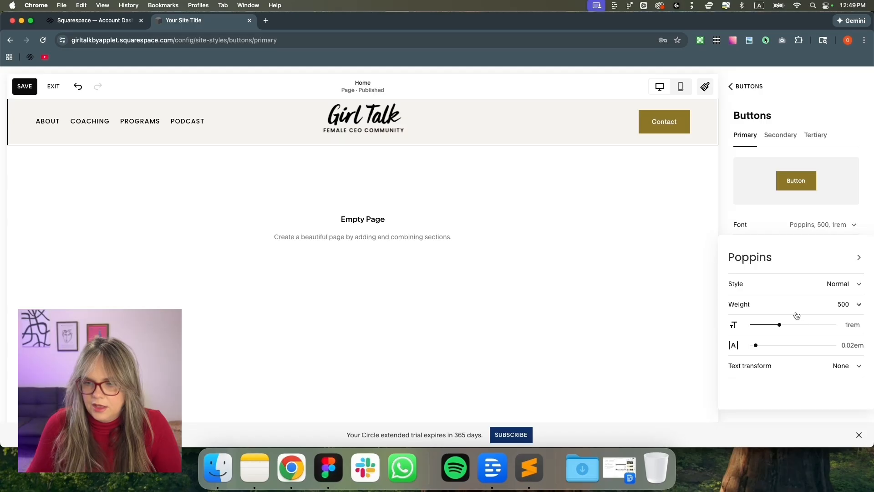
pyautogui.click(764, 365)
pyautogui.click(749, 387)
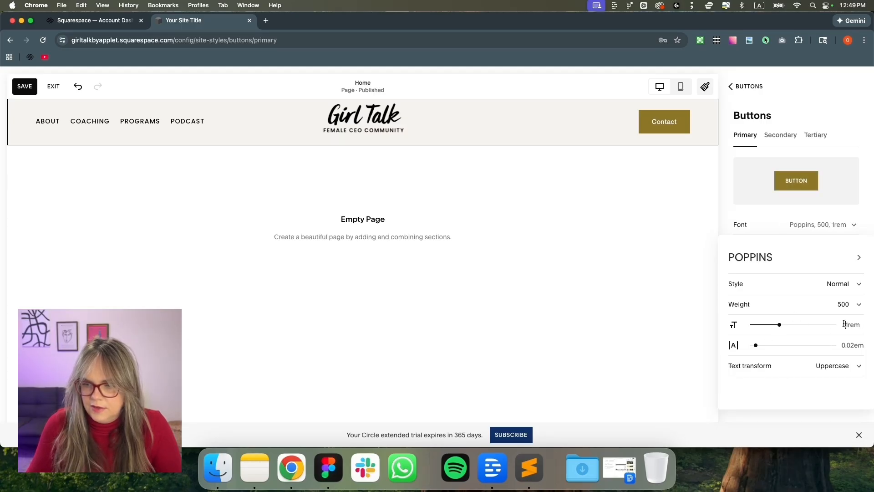
# Set the primary button font size to 0.9rem with 0em letter spacing, dismissing the uploads warning
pyautogui.write('0.')
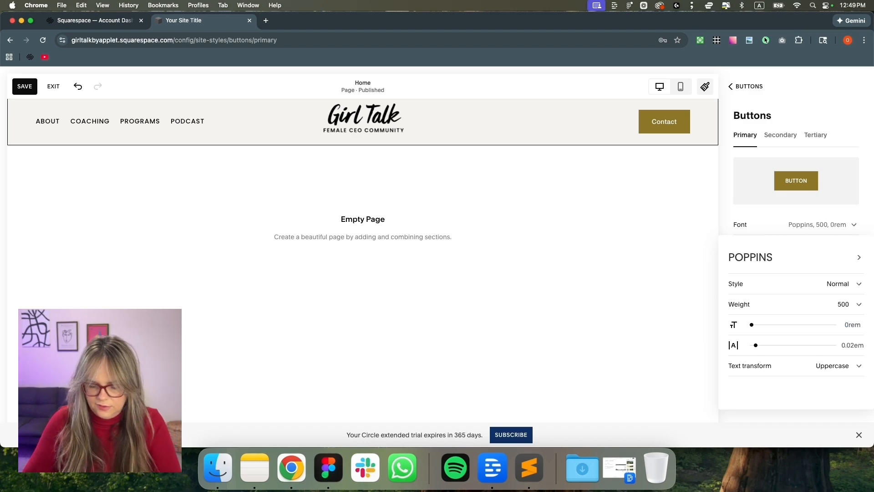
pyautogui.write('9')
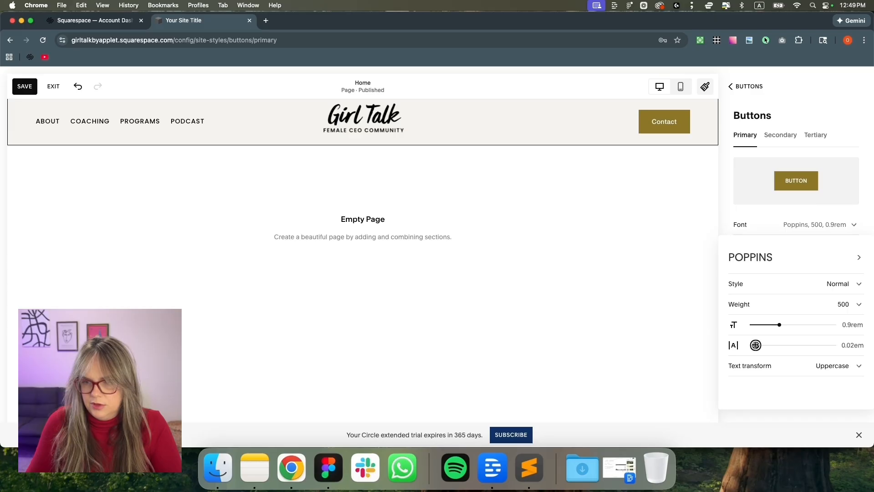
pyautogui.moveTo(756, 345); pyautogui.dragTo(756, 345)
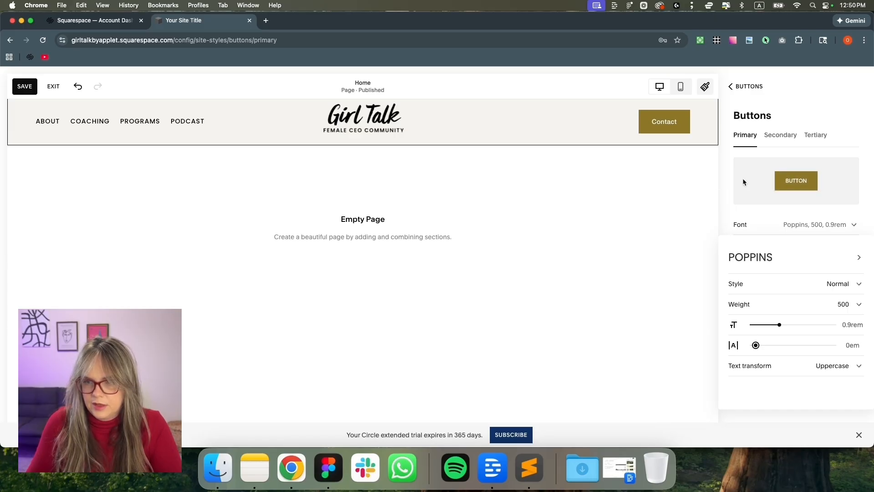
pyautogui.click(743, 89)
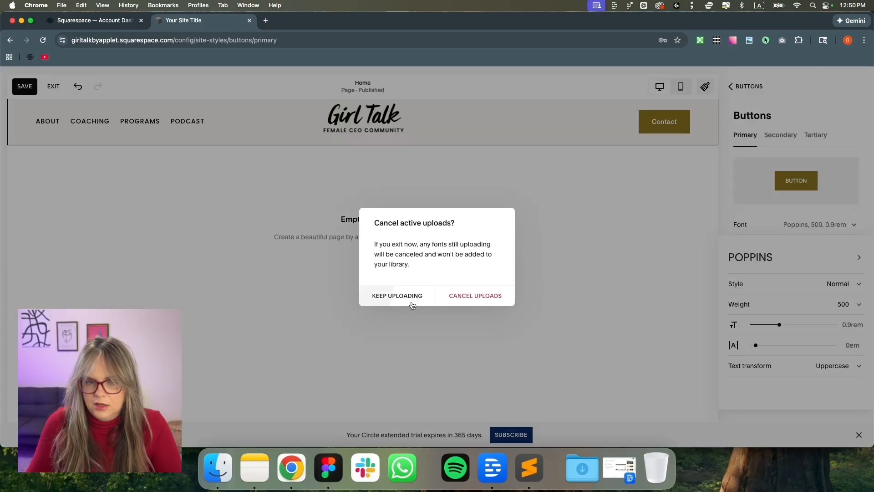
pyautogui.click(446, 299)
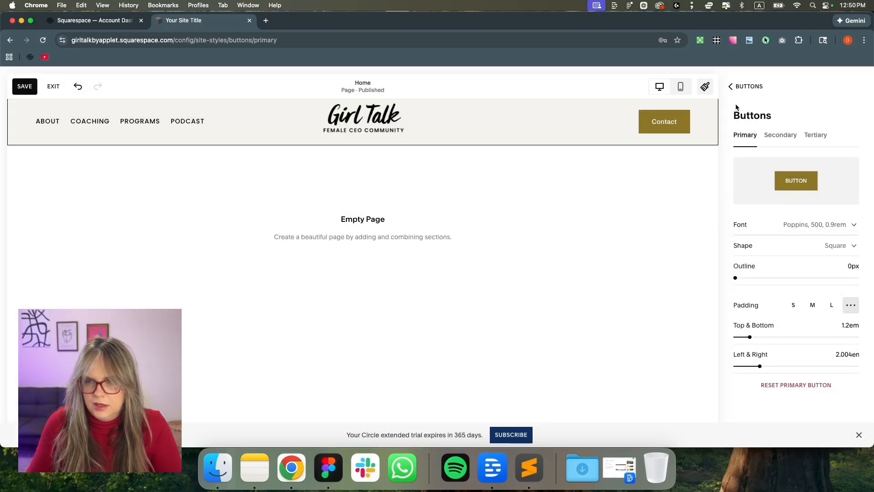
pyautogui.click(739, 87)
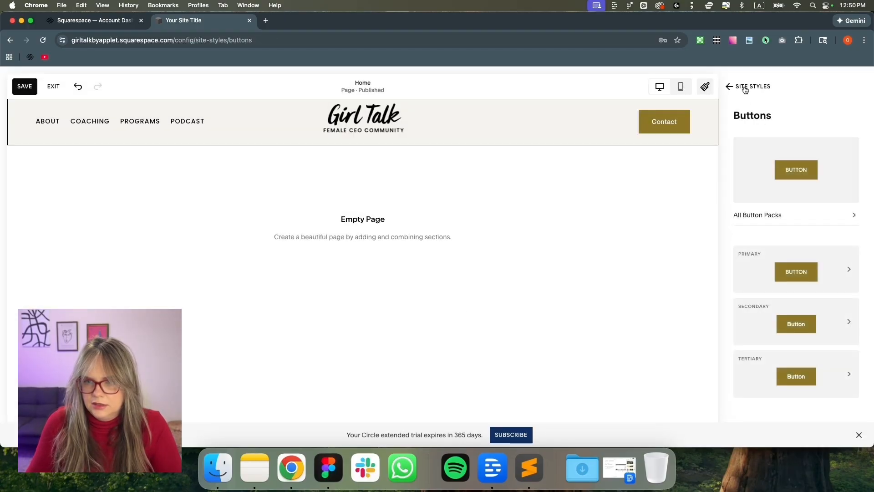
# Give the Header Button a custom font style under Fonts > Assign Styles
pyautogui.click(745, 88)
pyautogui.click(853, 244)
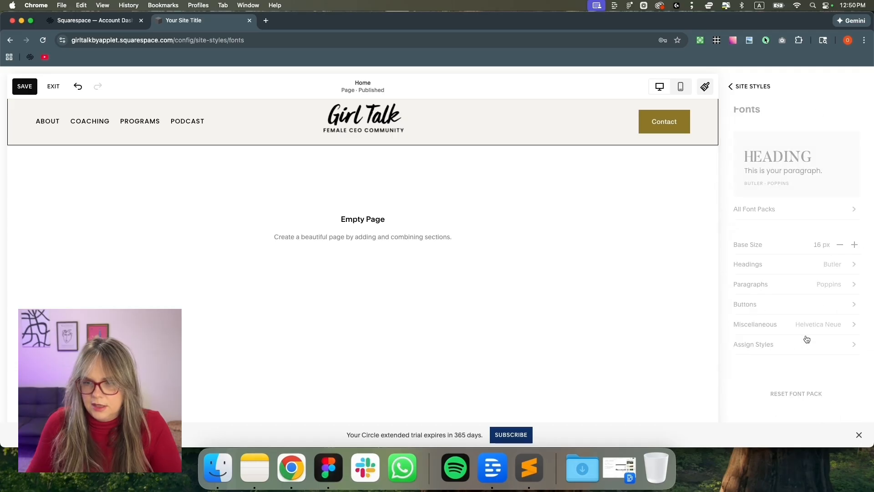
pyautogui.click(799, 344)
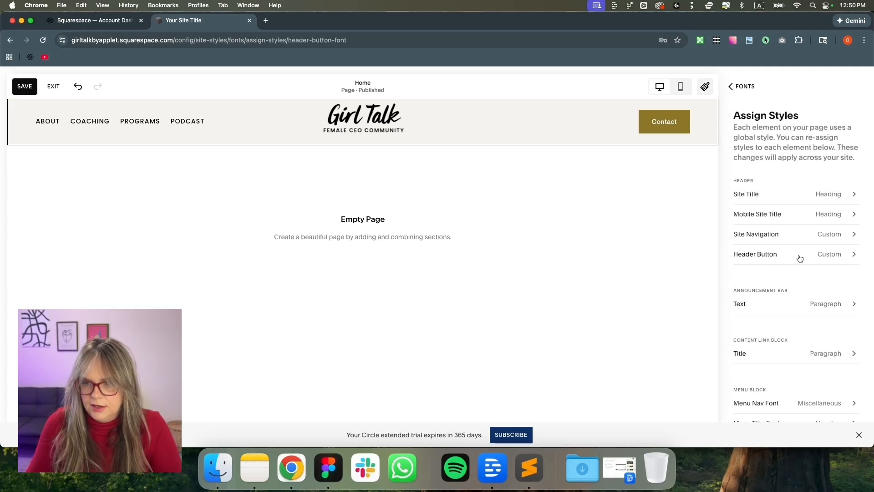
pyautogui.click(800, 258)
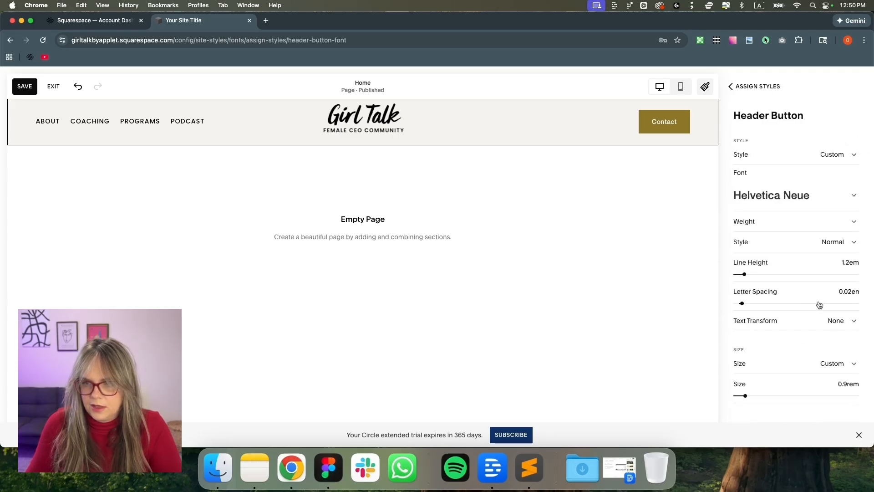
pyautogui.click(826, 159)
pyautogui.click(824, 156)
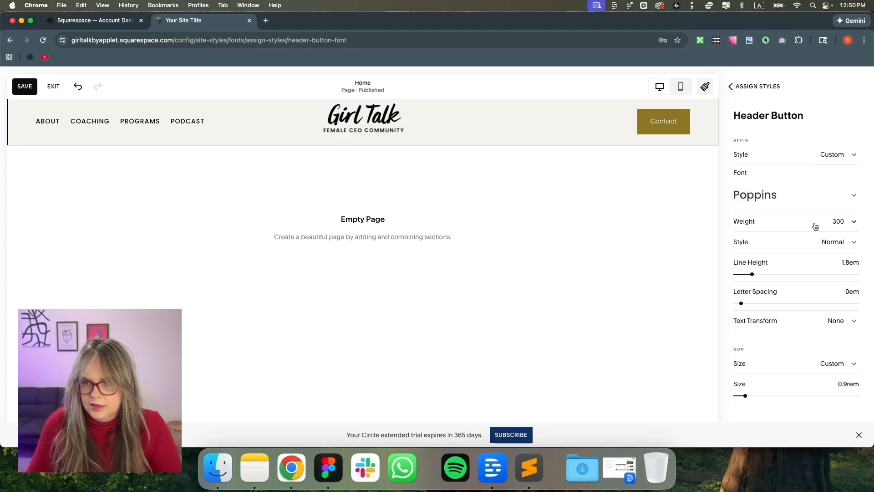
# Make the Header Button text uppercase, weight 500, with 0.07em letter spacing, checking Figma
pyautogui.click(814, 226)
pyautogui.click(799, 248)
pyautogui.click(786, 325)
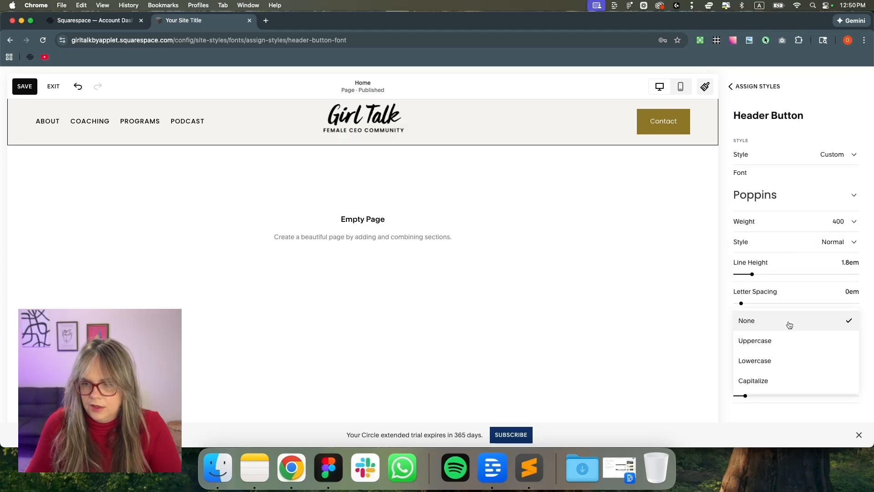
pyautogui.click(775, 341)
pyautogui.click(826, 222)
pyautogui.click(818, 243)
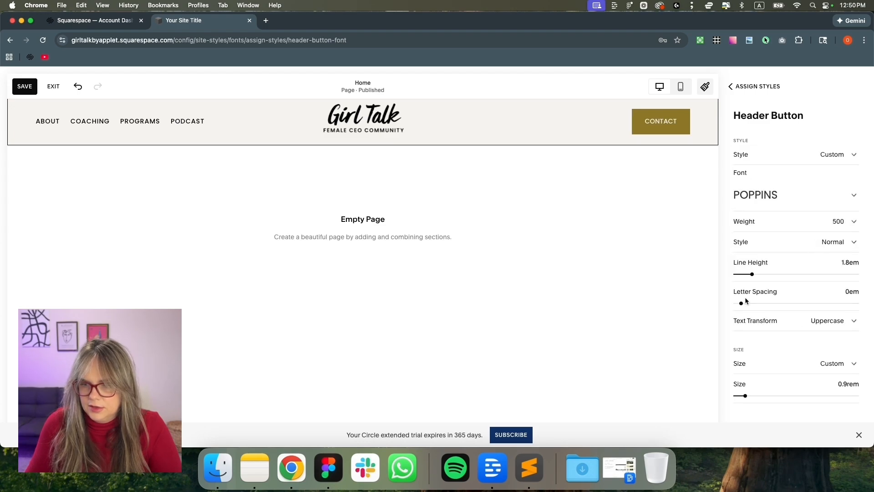
pyautogui.moveTo(741, 303); pyautogui.dragTo(745, 303)
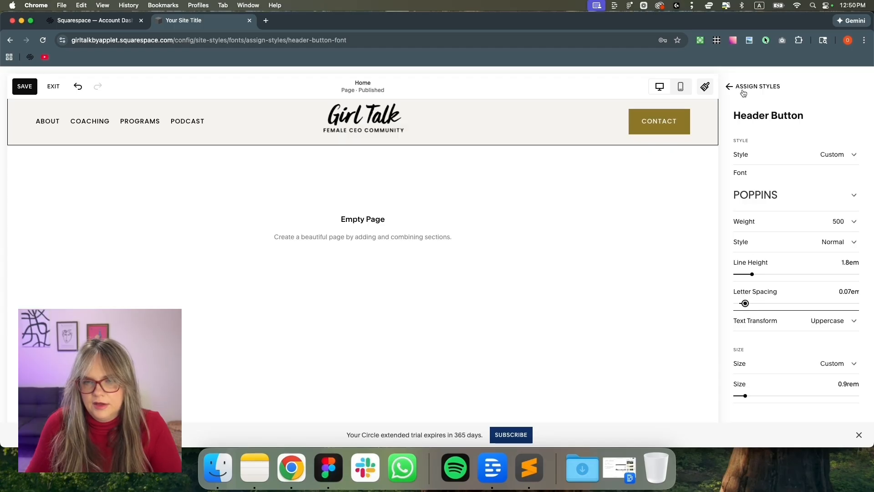
pyautogui.click(328, 475)
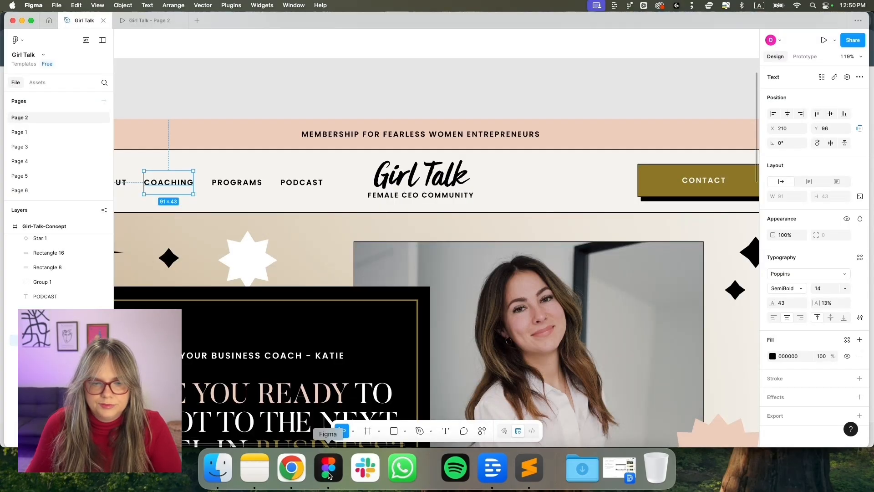
pyautogui.hscroll(2, 546, 273)
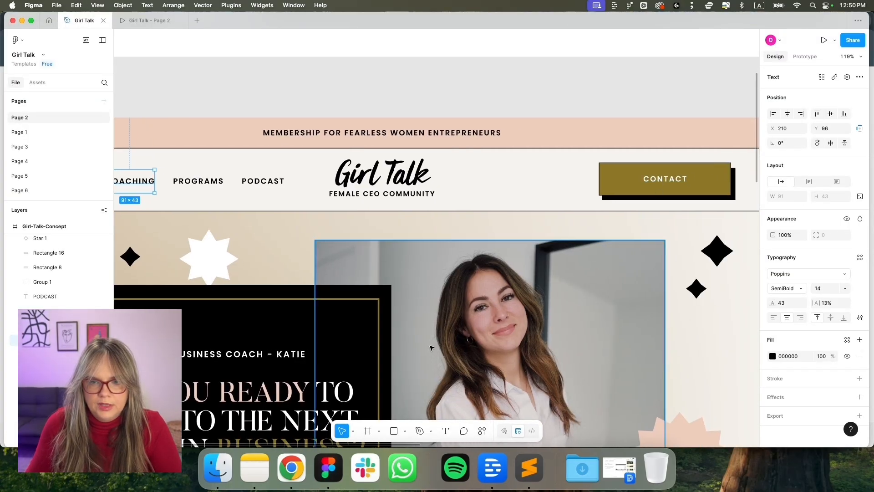
pyautogui.click(292, 469)
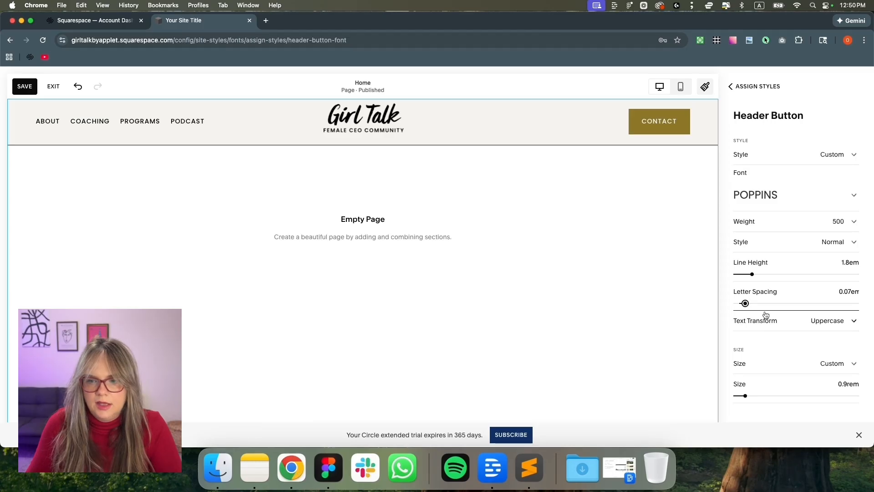
# Give the primary button 2.5em left and right padding and a 1px outline
pyautogui.click(756, 90)
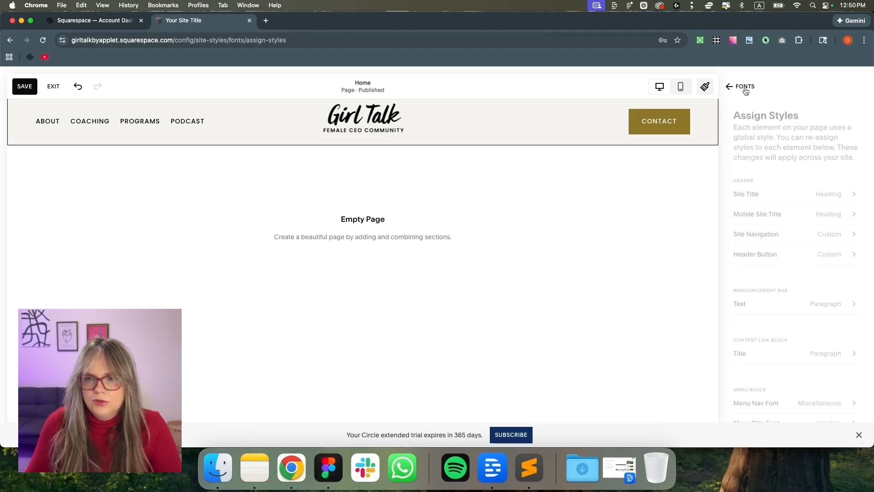
pyautogui.click(749, 86)
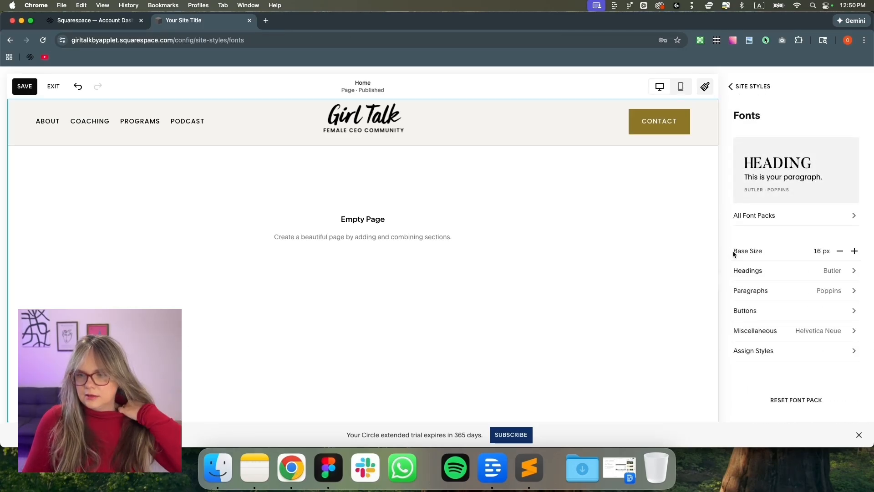
pyautogui.click(767, 87)
pyautogui.click(848, 350)
pyautogui.click(849, 269)
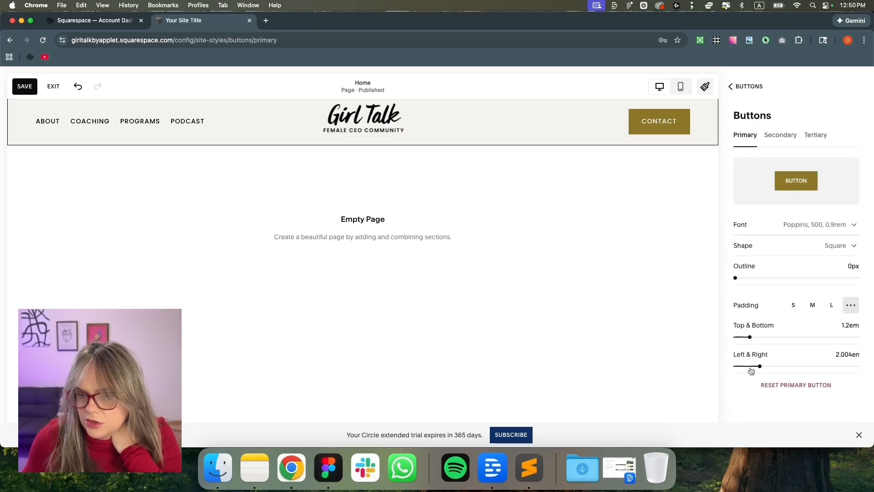
pyautogui.moveTo(759, 366)
pyautogui.mouseDown()
pyautogui.moveTo(775, 366)
pyautogui.moveTo(766, 366)
pyautogui.mouseUp()
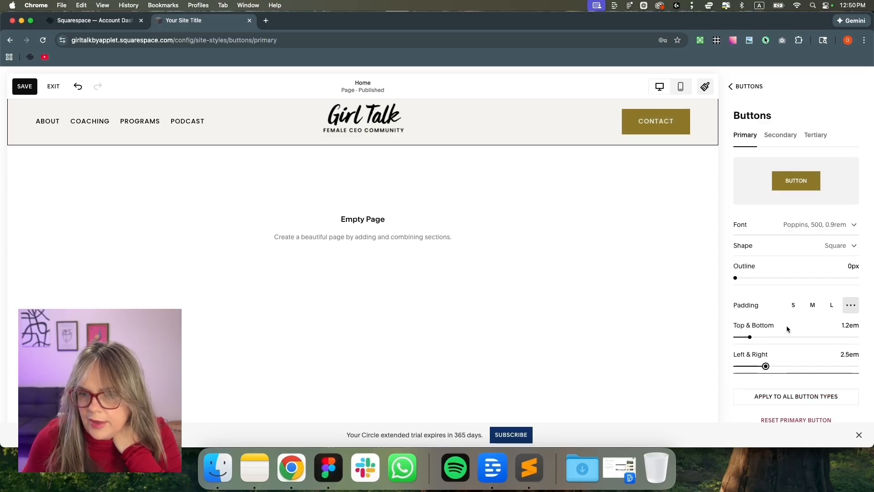
pyautogui.moveTo(735, 278); pyautogui.dragTo(747, 278)
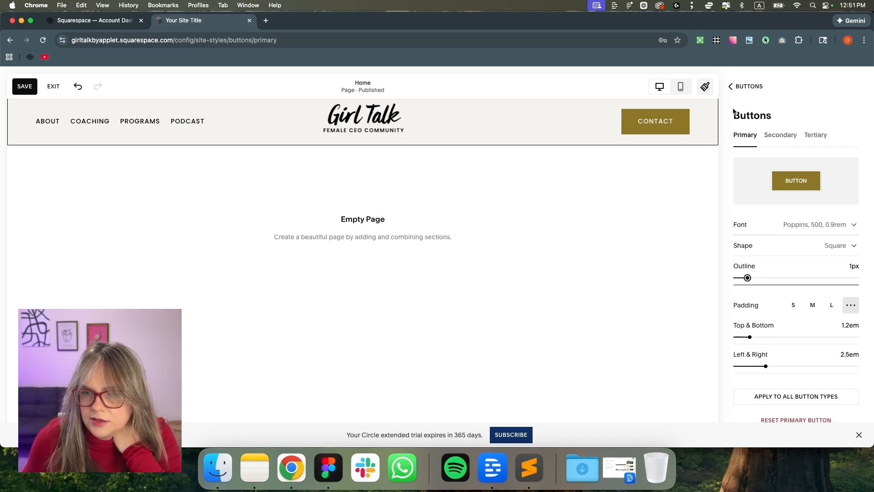
# Apply the primary button style to all button types and confirm
pyautogui.click(805, 396)
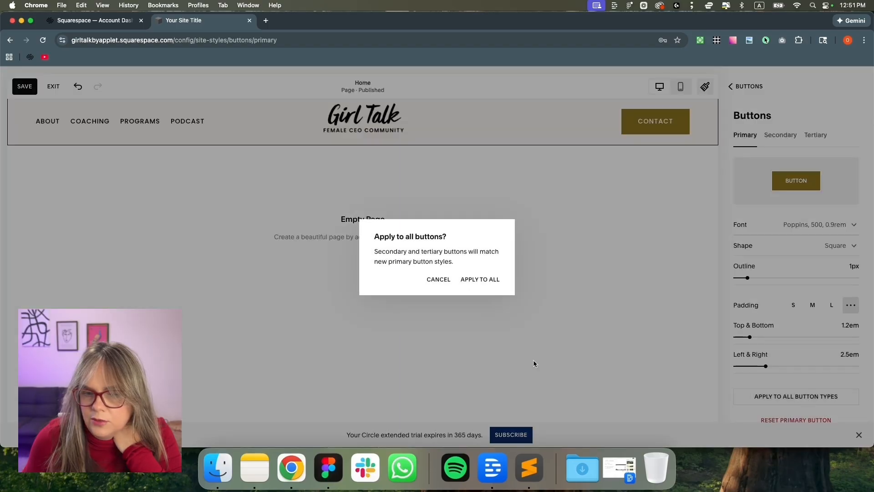
pyautogui.click(485, 281)
pyautogui.click(746, 88)
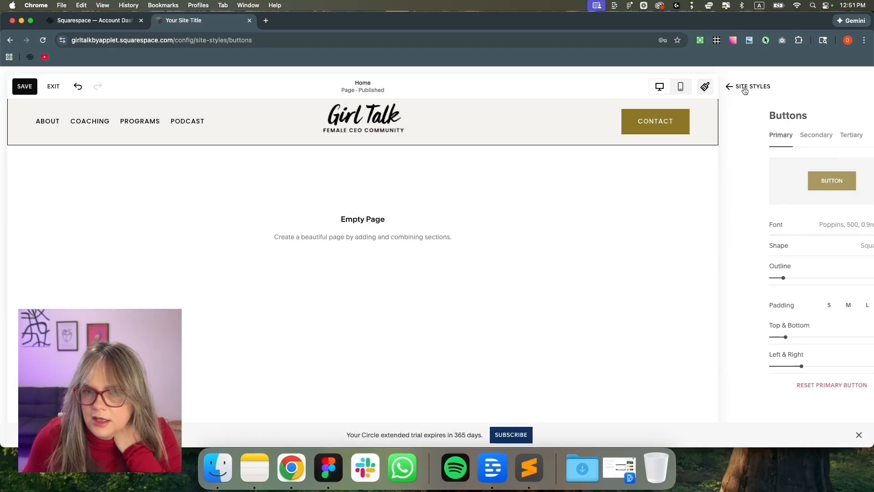
pyautogui.click(745, 88)
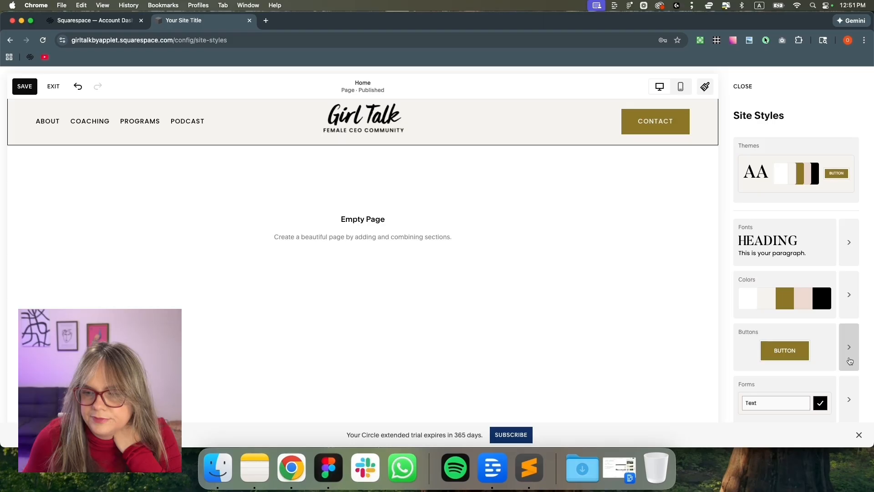
# In the Light 1 colour theme, change a primary button colour from black to white
pyautogui.click(849, 295)
pyautogui.scroll(-4, 843, 305)
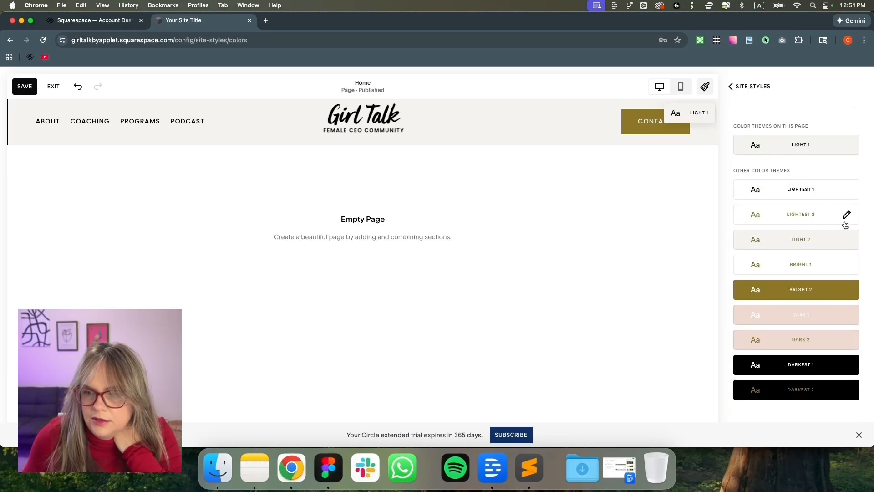
pyautogui.scroll(2, 845, 228)
pyautogui.click(847, 171)
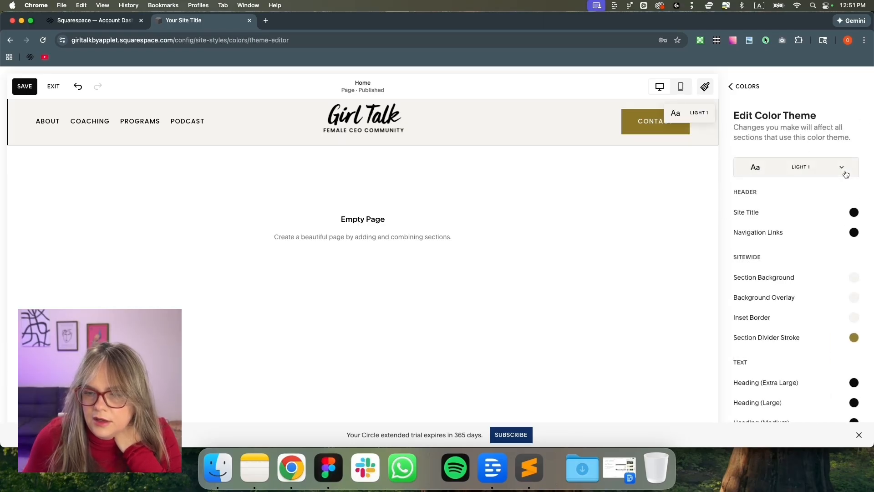
pyautogui.scroll(-1, 819, 290)
pyautogui.scroll(-10, 819, 290)
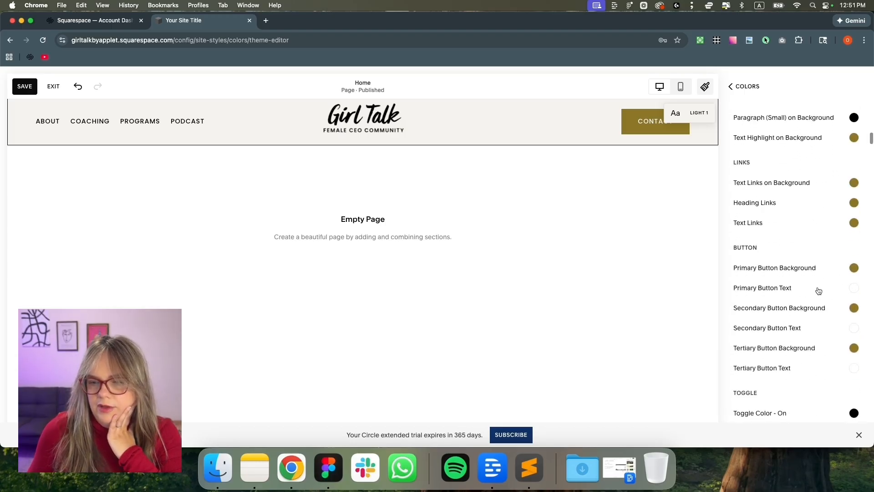
pyautogui.scroll(-1, 818, 290)
pyautogui.click(853, 282)
pyautogui.click(850, 261)
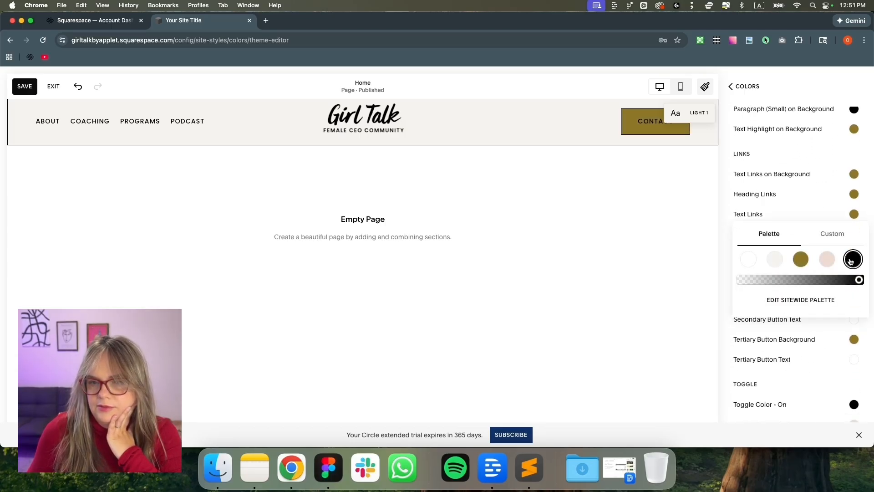
pyautogui.click(749, 264)
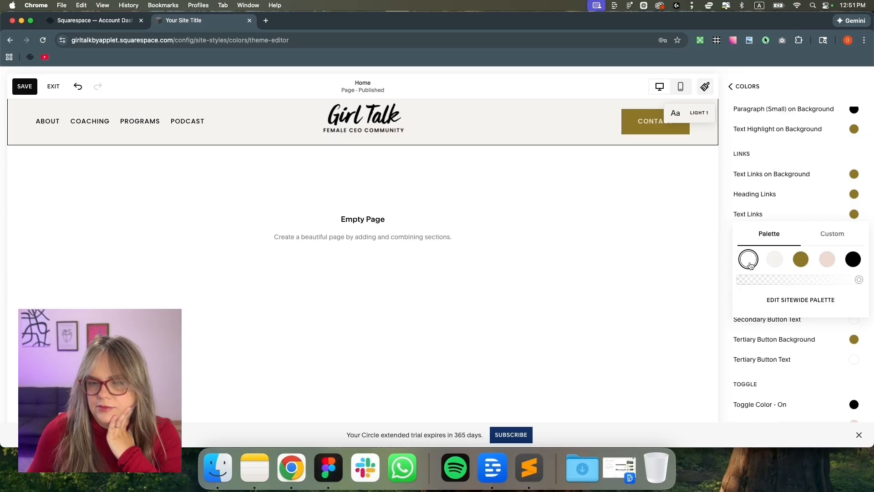
pyautogui.click(321, 470)
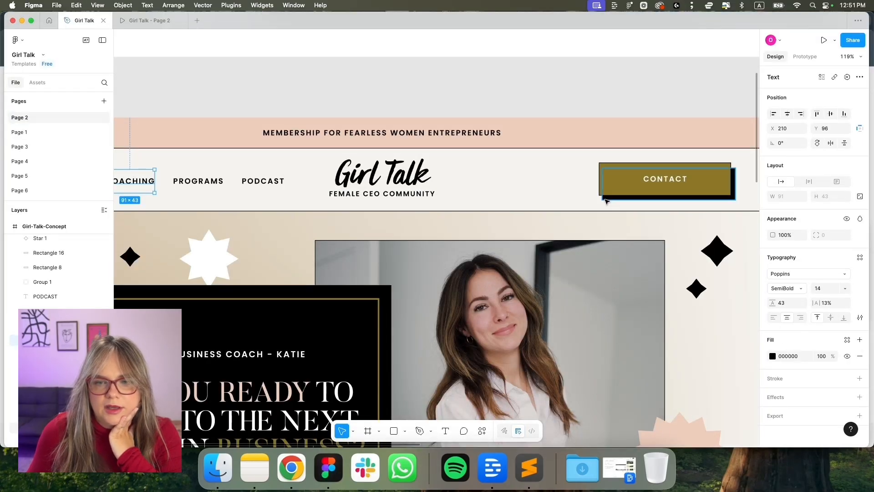
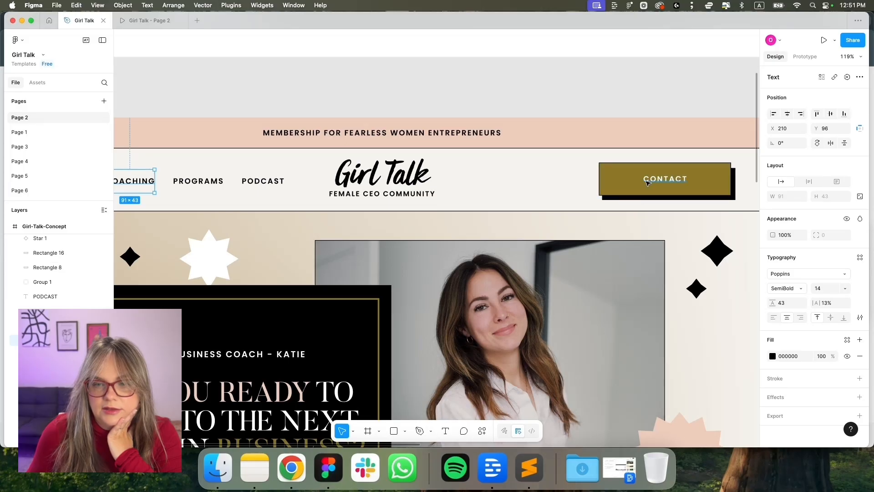
# Back in Squarespace, close the colour panels and reopen Site Styles to the button settings
pyautogui.click(291, 468)
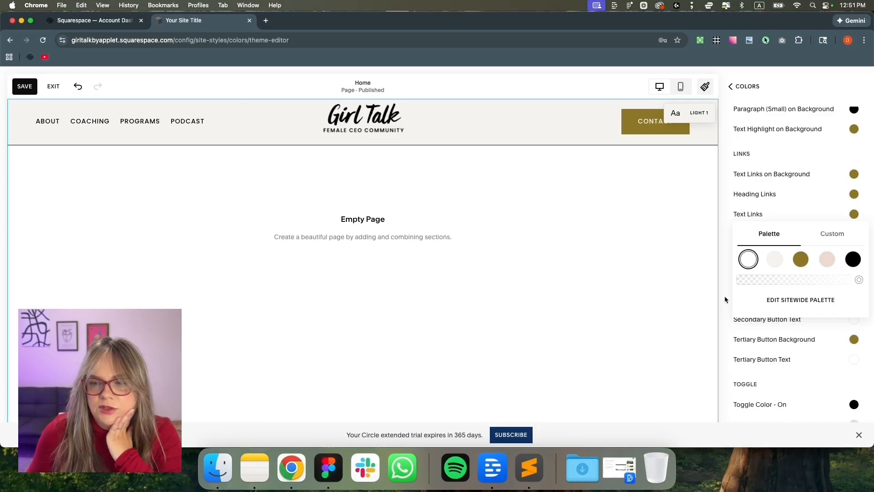
pyautogui.click(728, 229)
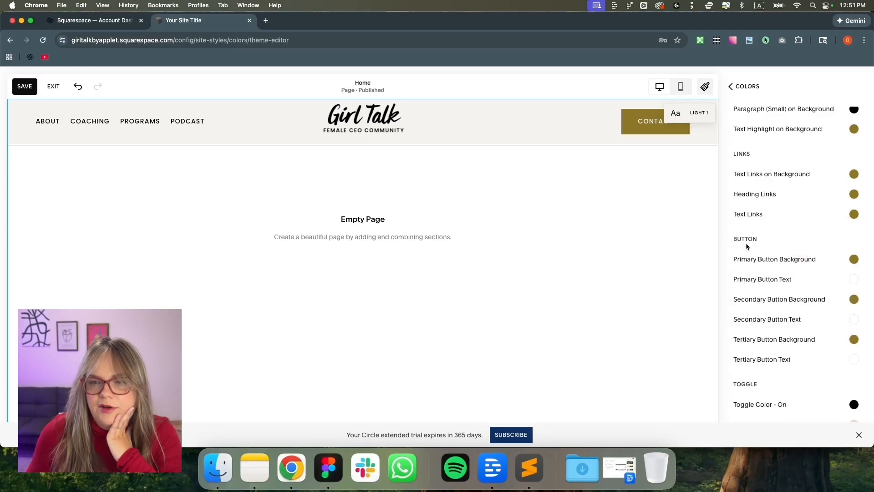
pyautogui.click(738, 88)
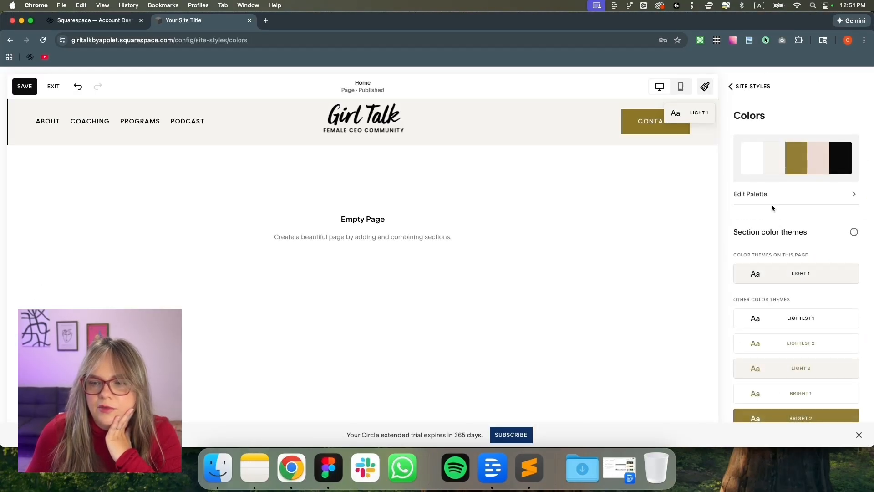
pyautogui.click(747, 86)
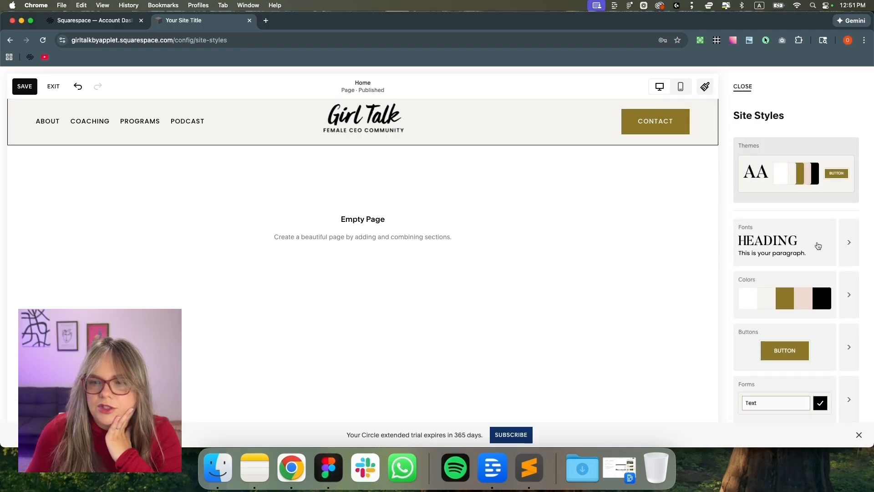
pyautogui.click(744, 87)
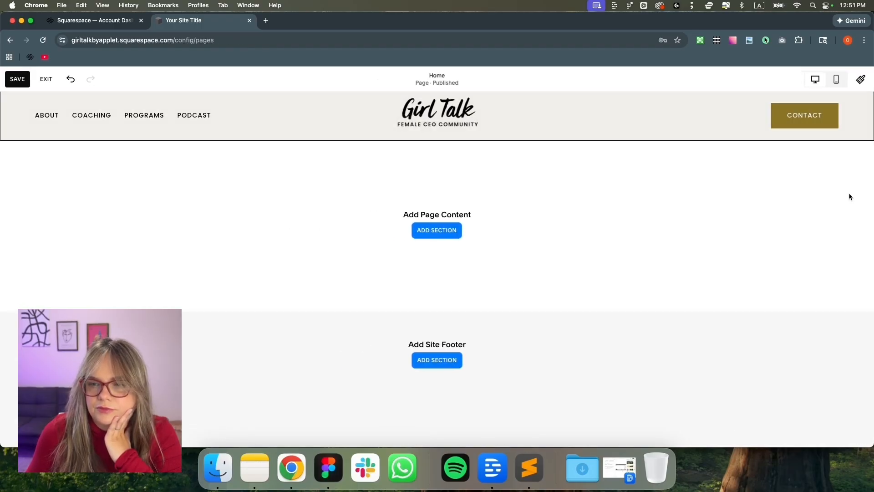
pyautogui.click(858, 85)
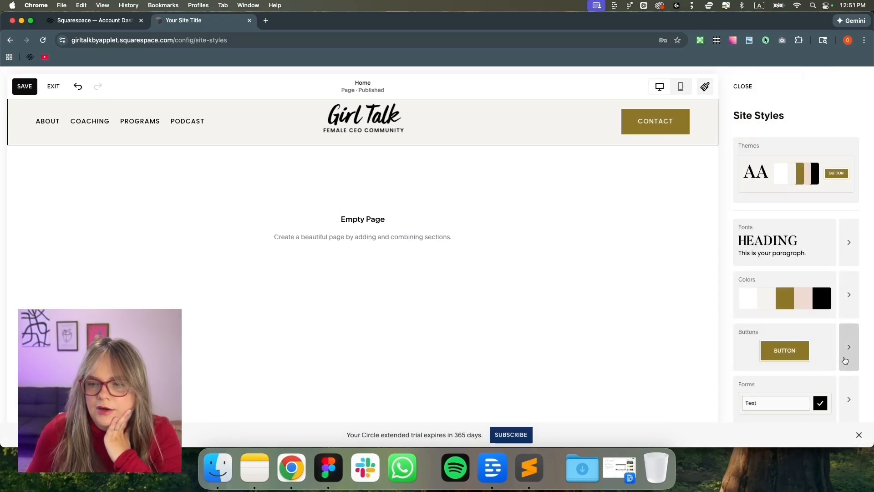
pyautogui.click(846, 360)
# Reduce the primary button outline to 0px, save, and exit to the Pages list
pyautogui.click(848, 269)
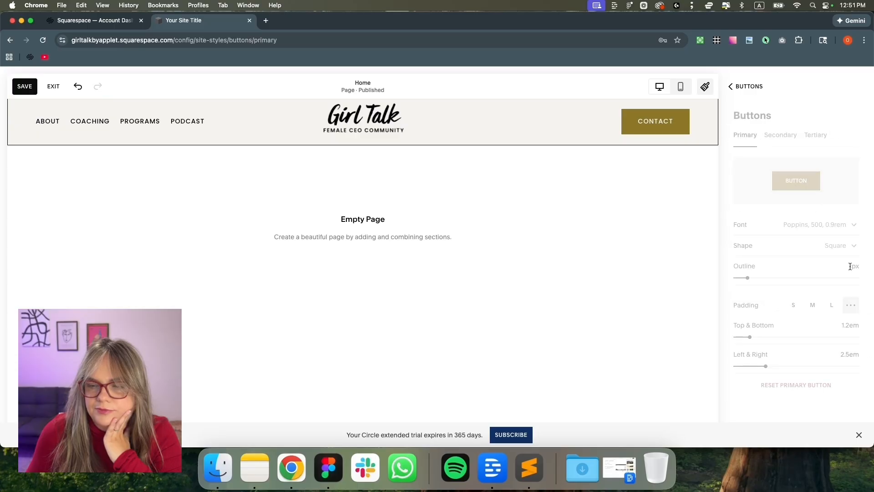
pyautogui.moveTo(747, 278); pyautogui.dragTo(727, 276)
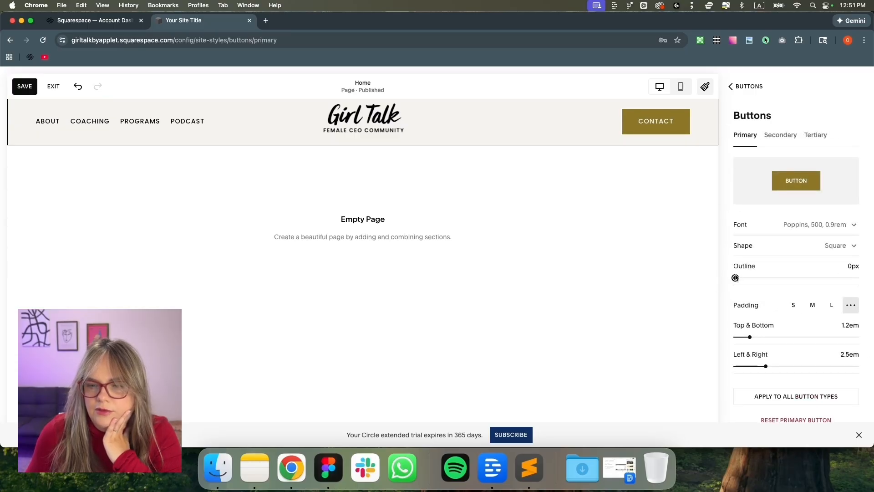
pyautogui.click(25, 86)
pyautogui.click(55, 88)
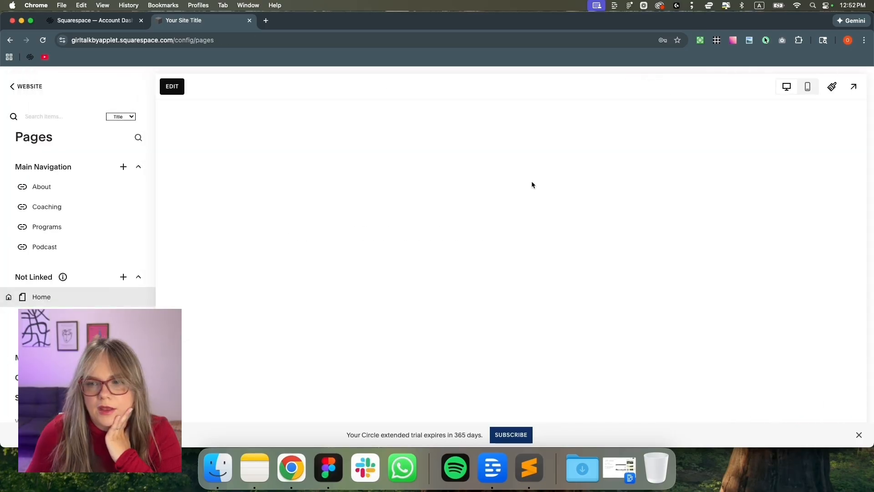
# Give the Home page site header a custom 1px border on top and bottom only, then save
pyautogui.click(177, 90)
pyautogui.click(444, 116)
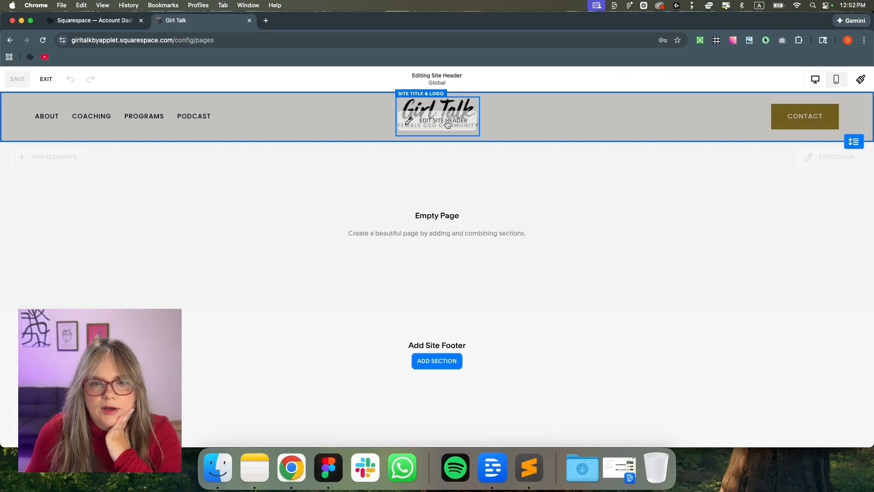
pyautogui.click(810, 162)
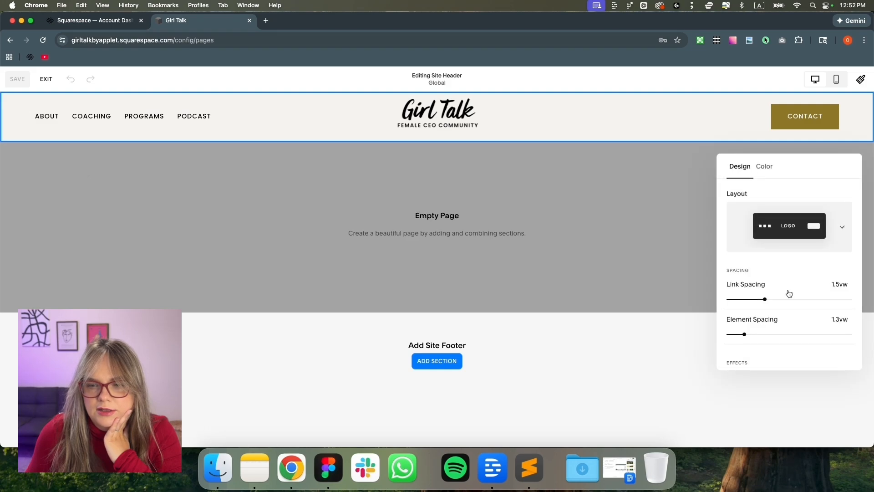
pyautogui.scroll(-5, 778, 299)
pyautogui.click(751, 241)
pyautogui.click(807, 245)
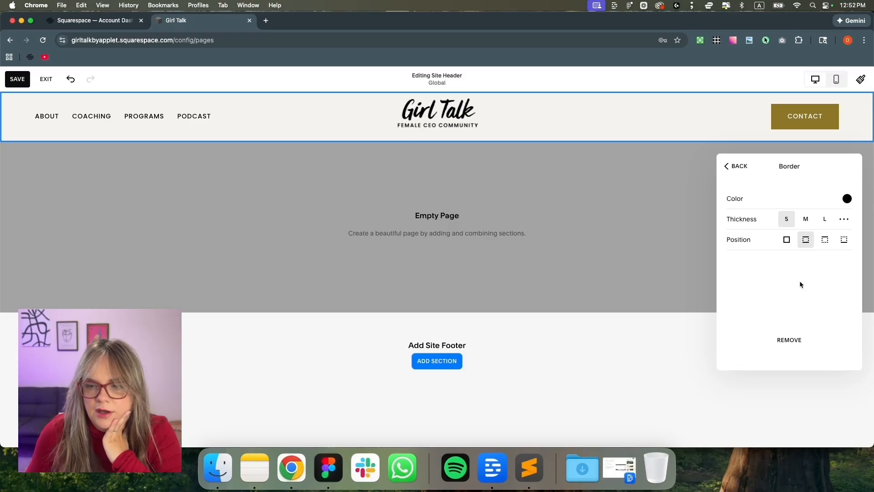
pyautogui.click(844, 219)
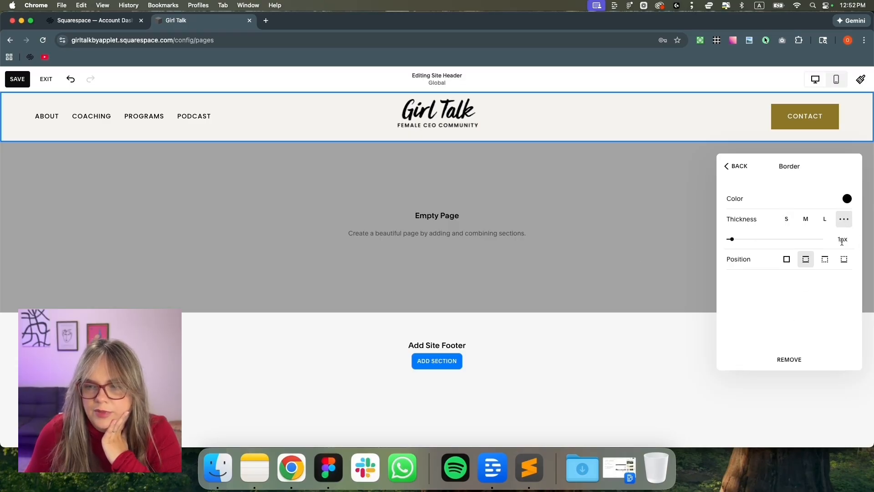
pyautogui.click(585, 228)
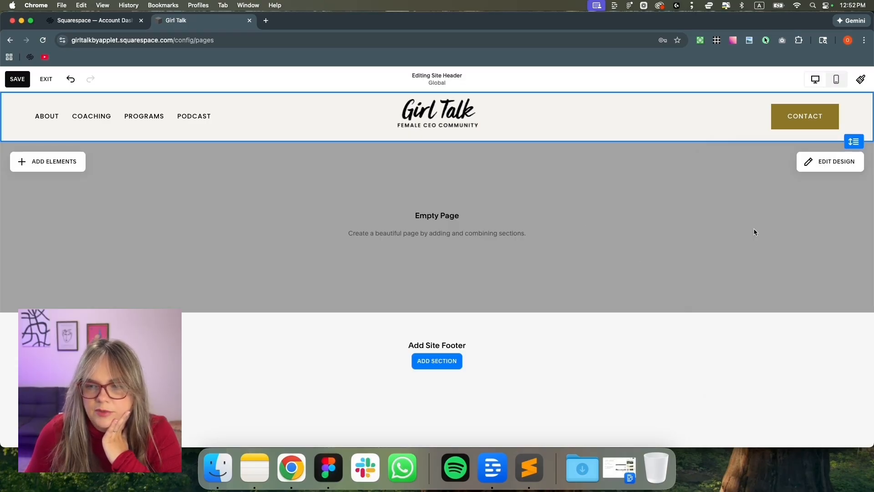
pyautogui.click(19, 78)
pyautogui.click(46, 79)
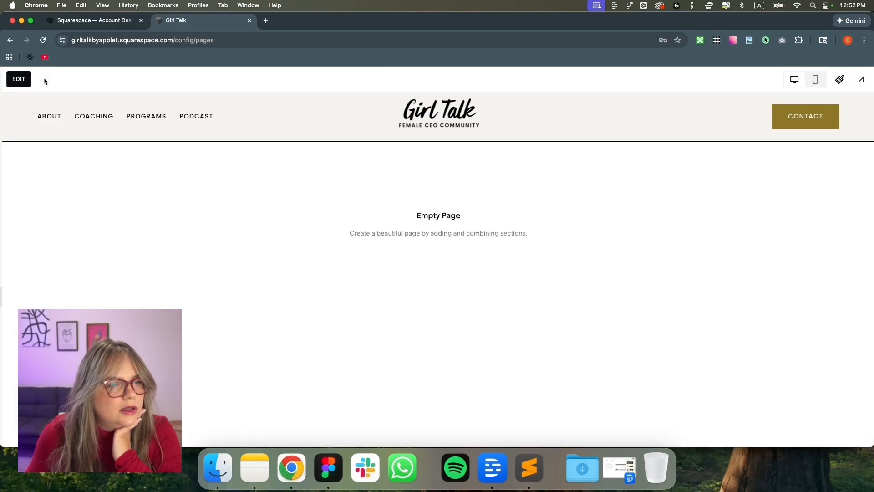
# In Figma, delete the spare Girl Talk logo group, then return to Squarespace
pyautogui.click(328, 468)
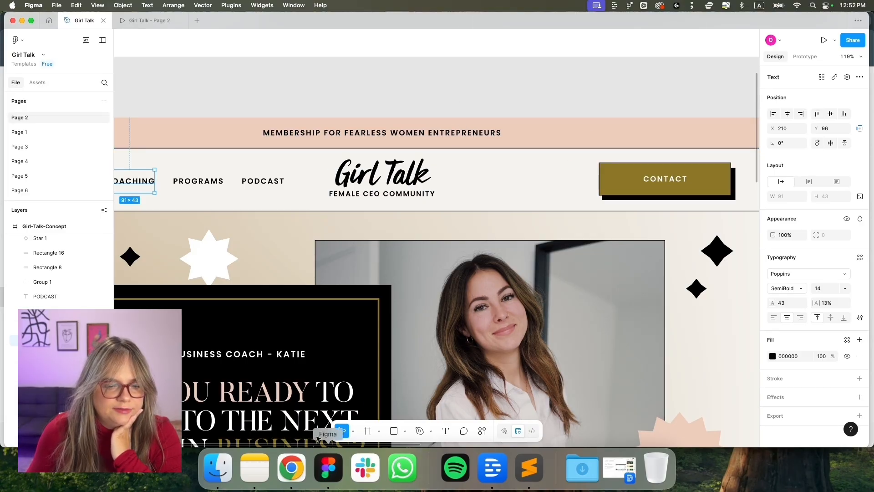
pyautogui.scroll(-5, 355, 322)
pyautogui.scroll(-3, 355, 322)
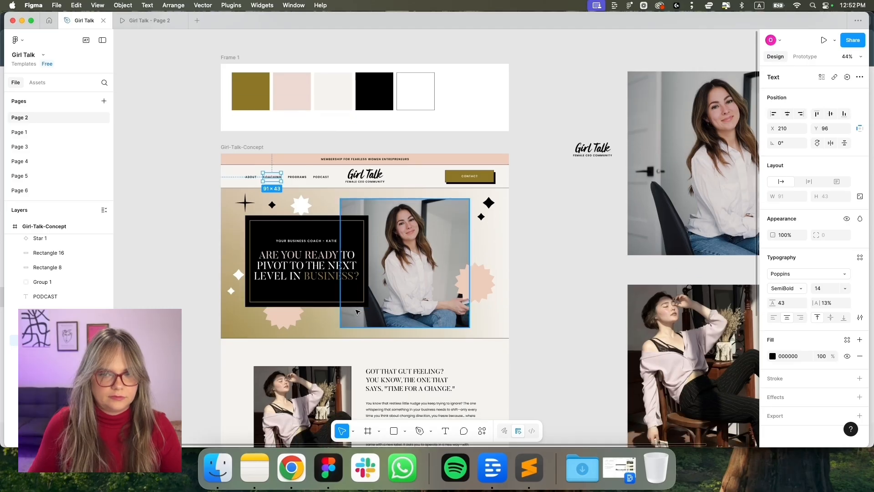
pyautogui.moveTo(593, 152); pyautogui.dragTo(570, 161)
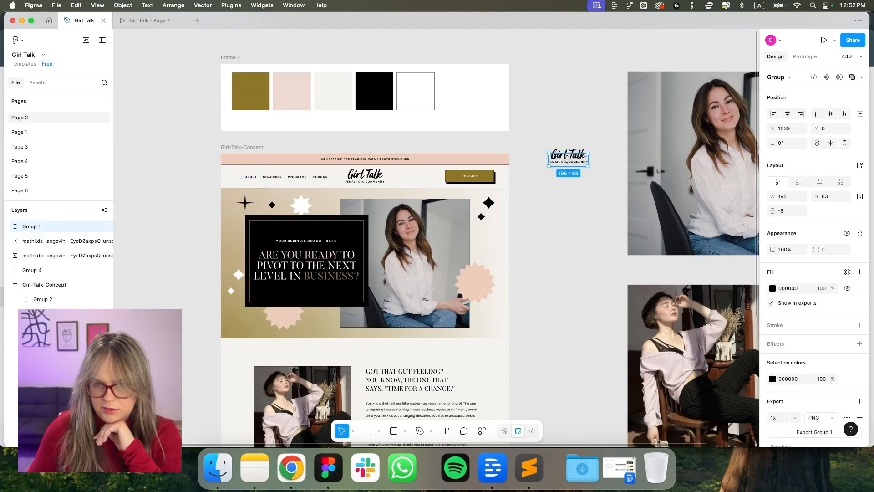
pyautogui.press('Delete')
pyautogui.press('super+Tab')
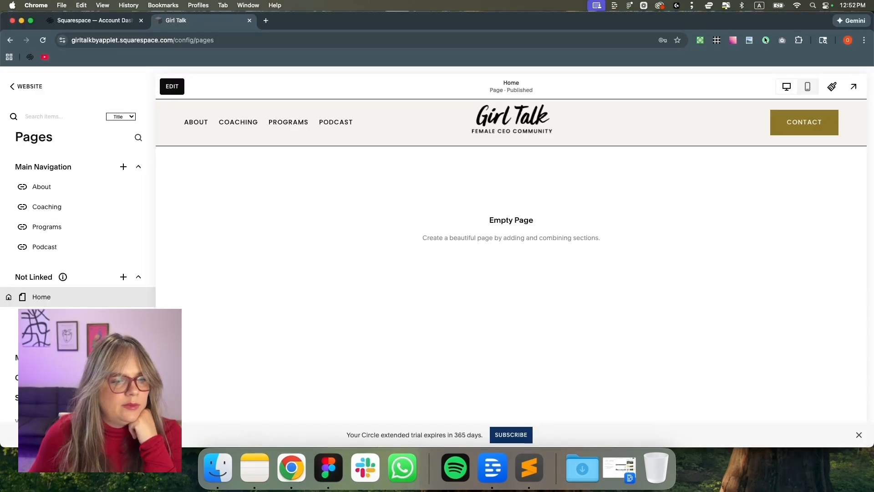
pyautogui.scroll(-1, 77, 223)
# Enable the announcement bar with the Figma message 'MEMBERSHIP FOR FEARLESS WOMEN ENTREPRENEURS' and save
pyautogui.click(68, 339)
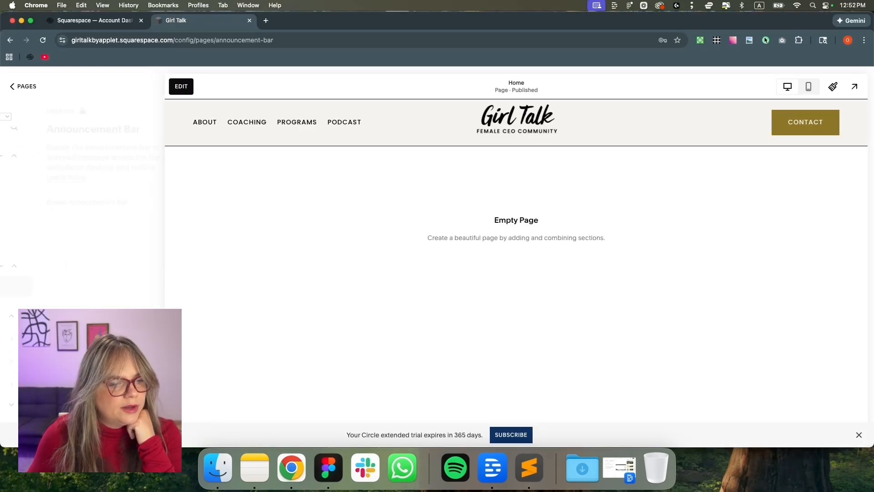
pyautogui.click(122, 205)
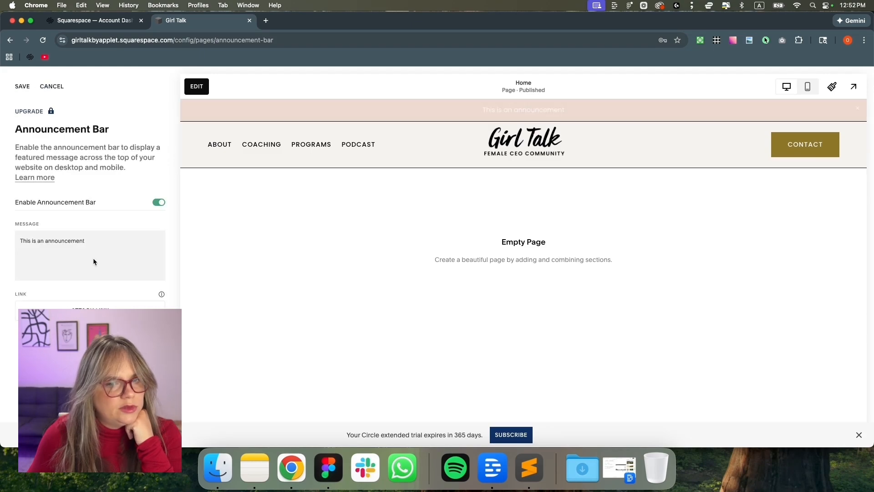
pyautogui.click(321, 474)
pyautogui.doubleClick(350, 160)
pyautogui.press('super+c')
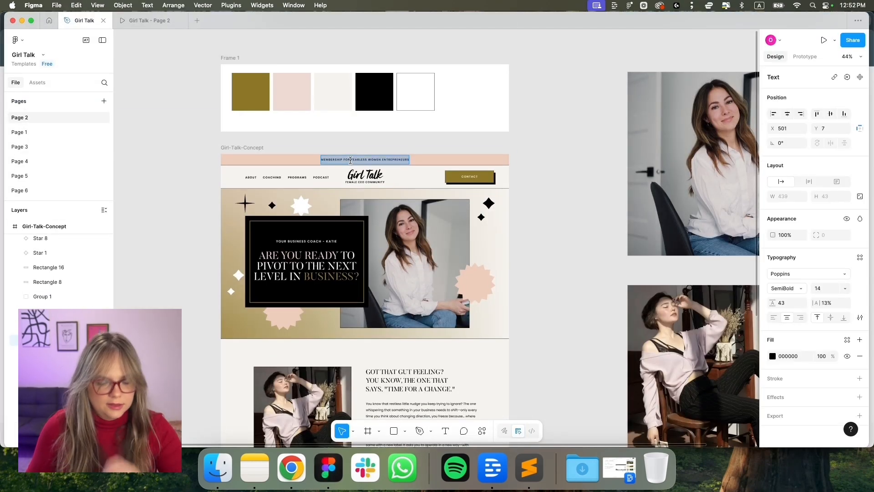
pyautogui.press('super+Tab')
pyautogui.click(118, 252)
pyautogui.moveTo(105, 241); pyautogui.dragTo(10, 243)
pyautogui.press('super+v')
pyautogui.press('Escape')
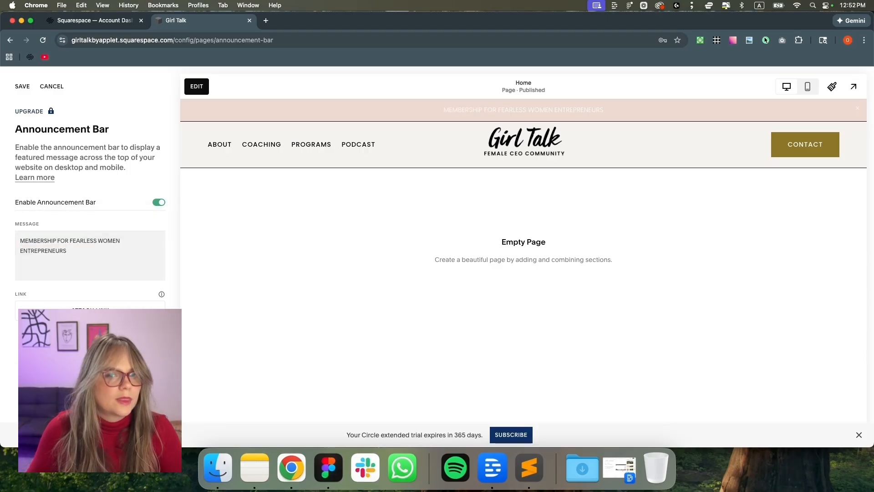
pyautogui.click(22, 88)
pyautogui.click(832, 86)
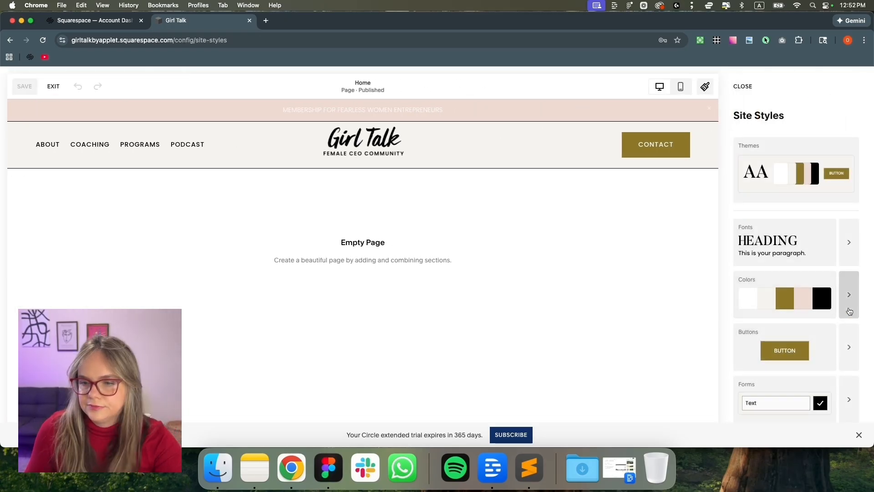
# In the Light 1 colour theme, set Announcement Bar Text to the black swatch
pyautogui.click(849, 311)
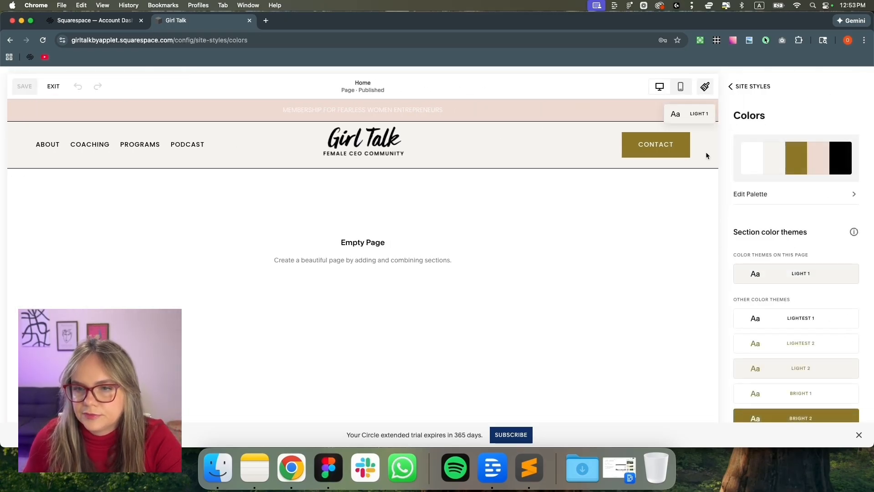
pyautogui.click(845, 274)
pyautogui.scroll(-10, 810, 322)
pyautogui.scroll(-10, 809, 322)
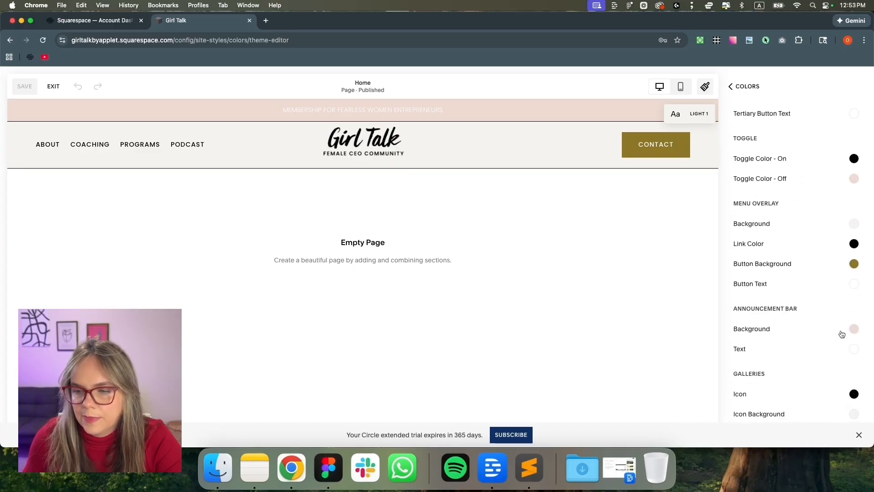
pyautogui.click(853, 349)
pyautogui.click(854, 329)
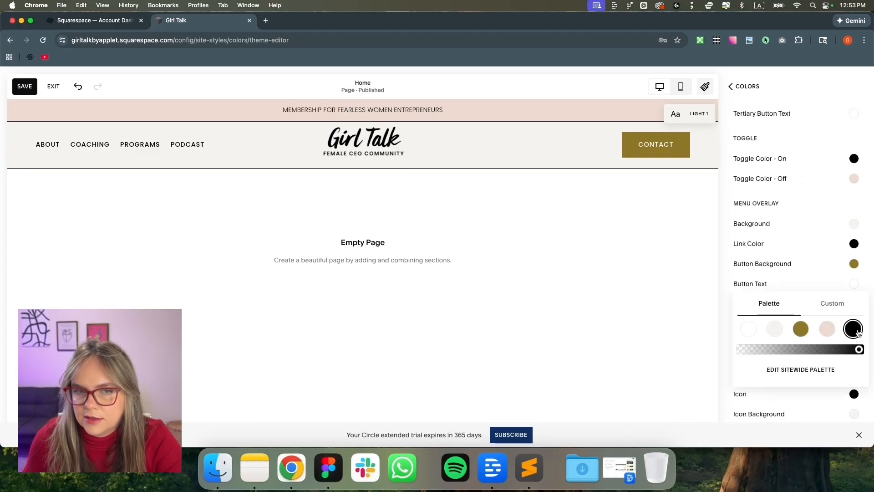
pyautogui.click(740, 87)
pyautogui.click(734, 87)
# Check the Announcement Bar Text font assignment, leaving it on Paragraph
pyautogui.click(849, 244)
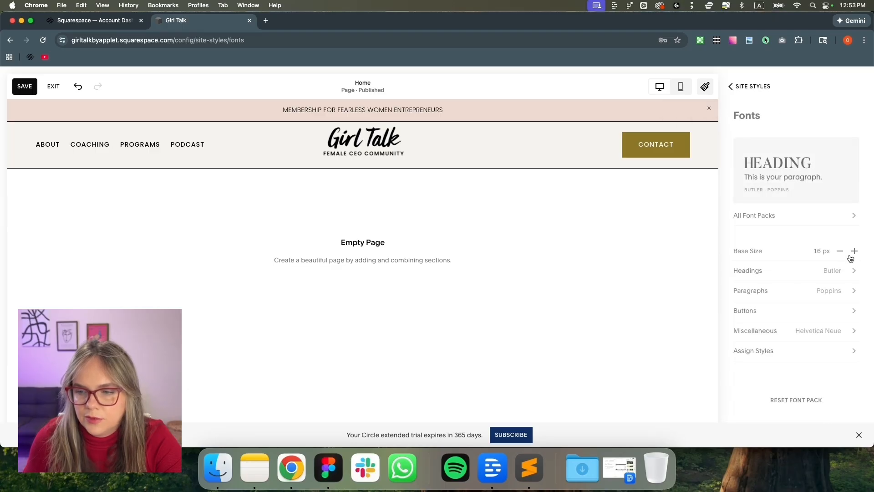
pyautogui.click(826, 349)
pyautogui.scroll(-5, 825, 355)
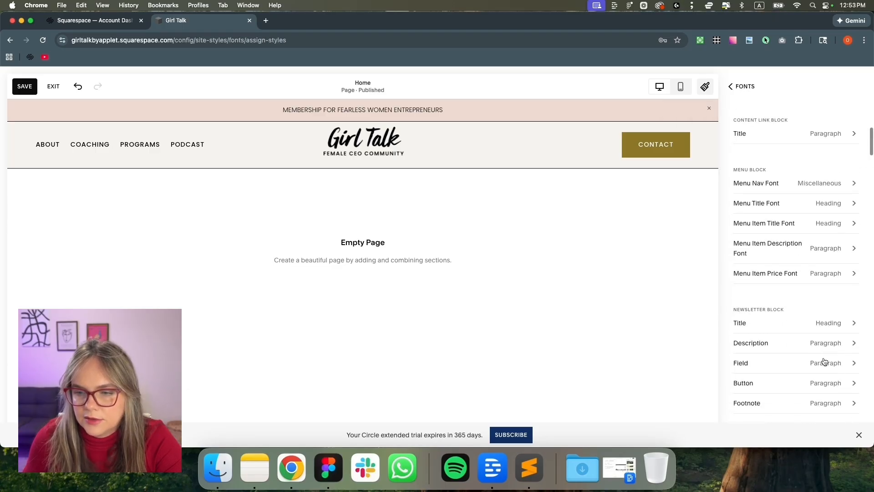
pyautogui.scroll(-1, 824, 360)
pyautogui.scroll(3, 823, 360)
pyautogui.scroll(-3, 823, 359)
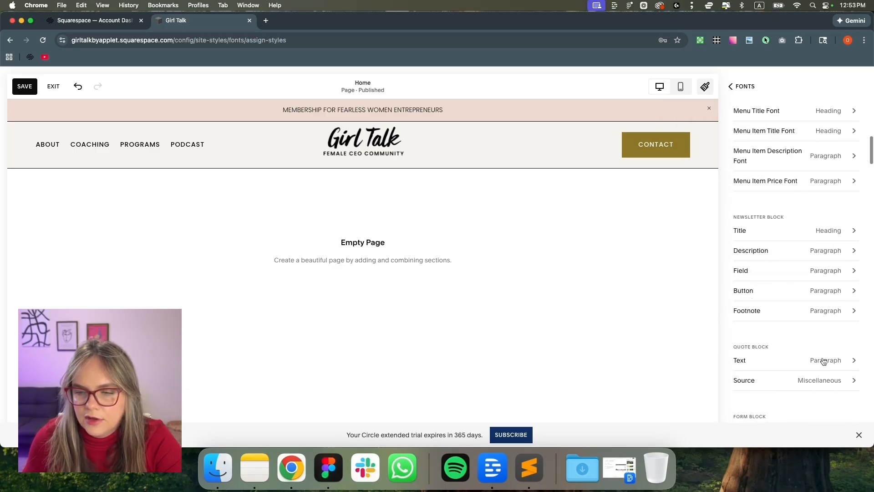
pyautogui.scroll(-3, 823, 361)
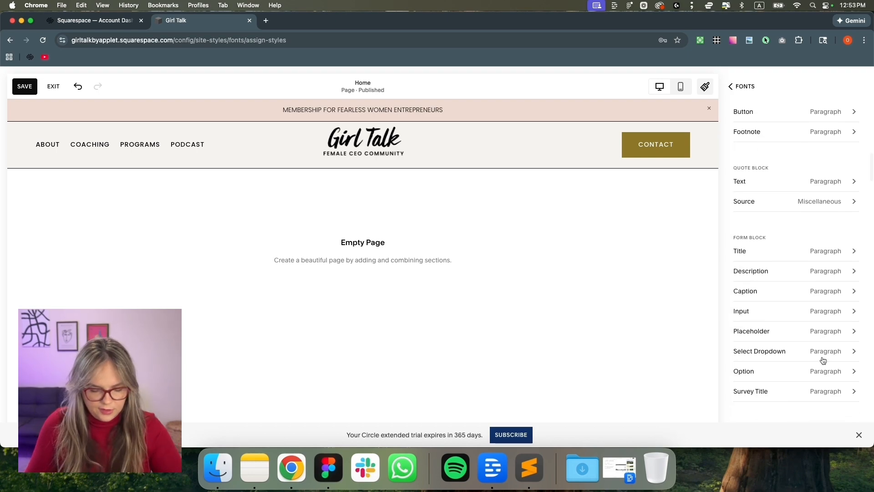
pyautogui.press('super+f')
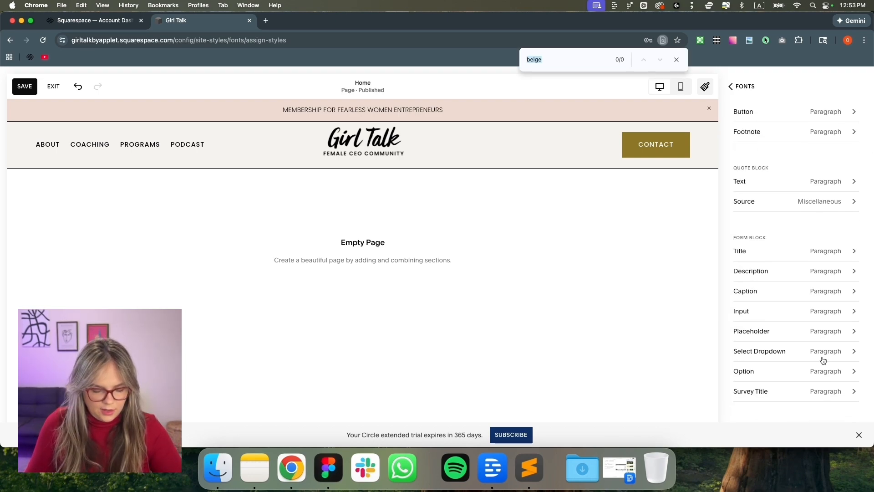
pyautogui.write('ann')
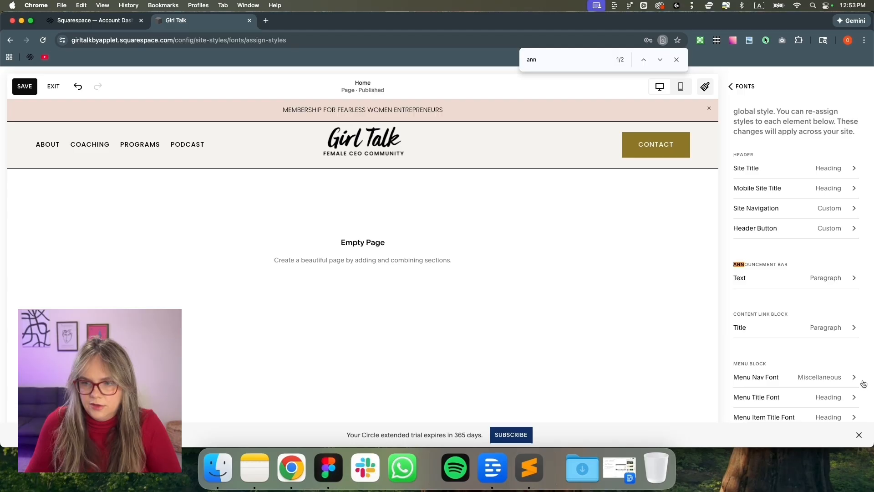
pyautogui.click(827, 280)
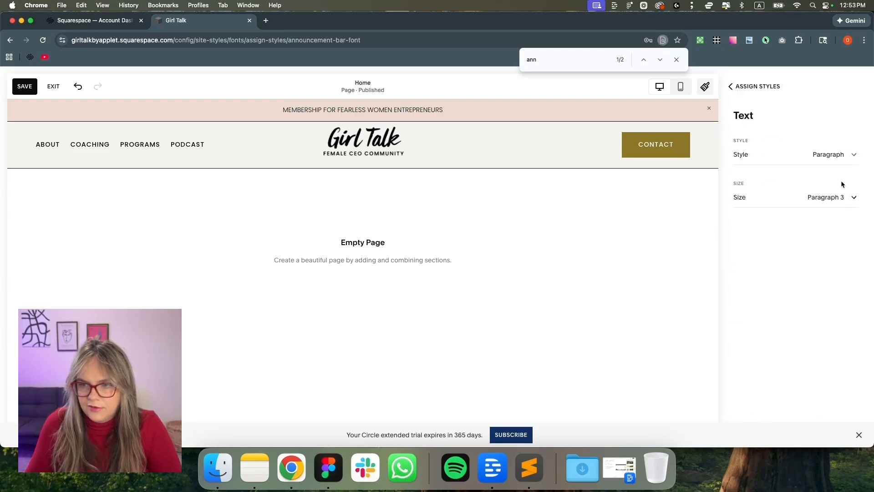
pyautogui.click(831, 156)
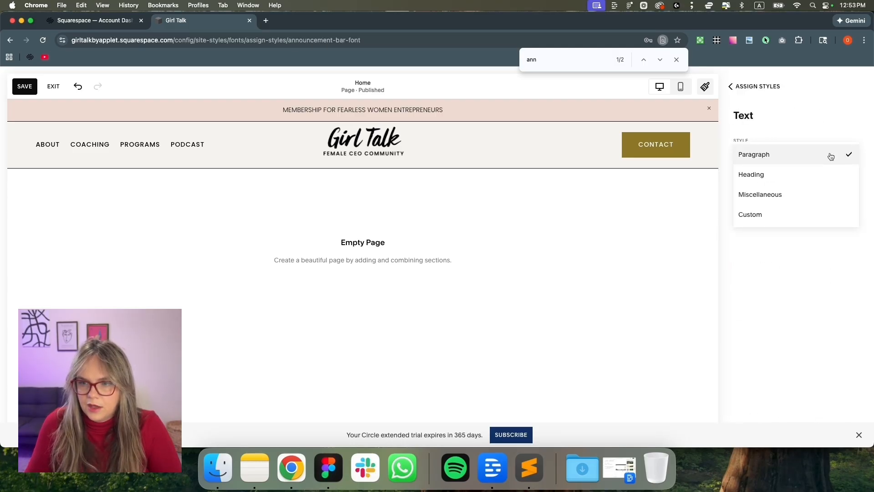
pyautogui.click(810, 158)
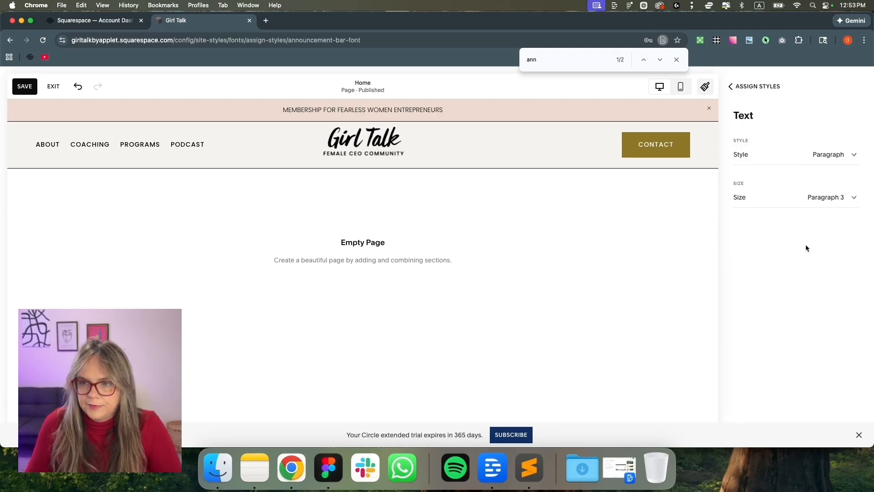
pyautogui.click(748, 89)
pyautogui.click(744, 89)
pyautogui.click(743, 89)
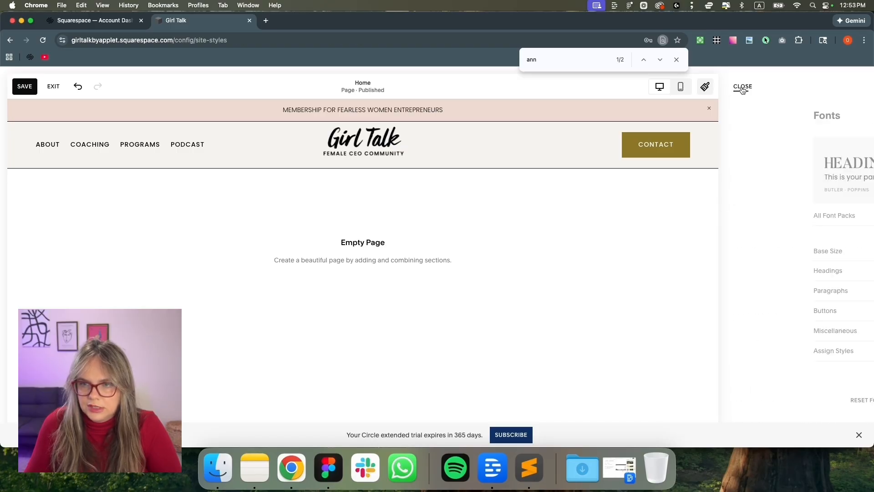
pyautogui.scroll(-2, 808, 328)
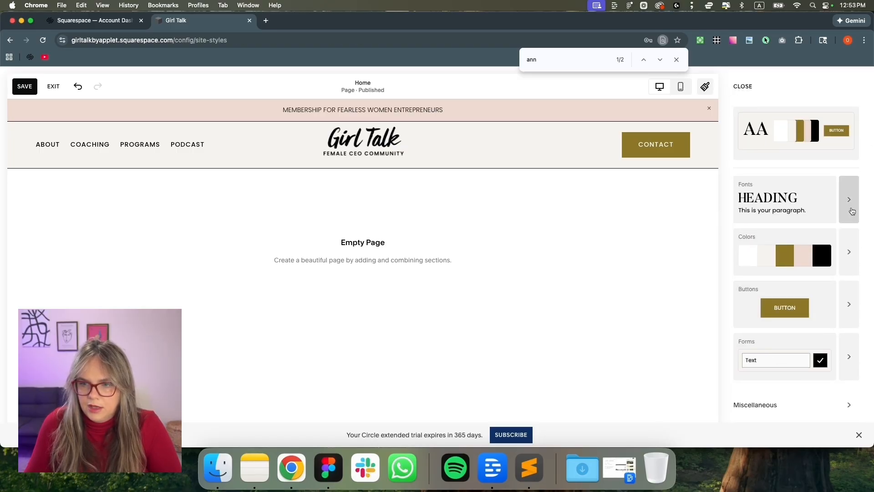
# Set Miscellaneous text to Poppins, weight 500, 0.17em letter spacing and uppercase
pyautogui.click(852, 211)
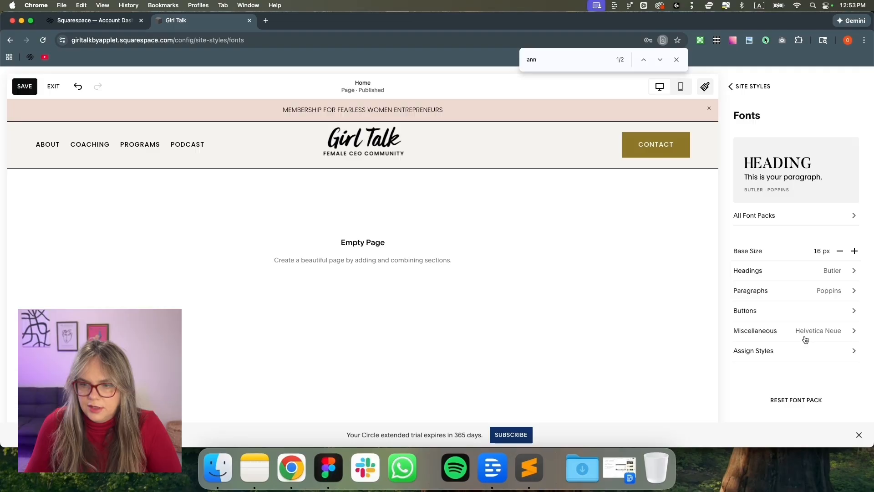
pyautogui.click(811, 336)
pyautogui.click(827, 196)
pyautogui.click(764, 282)
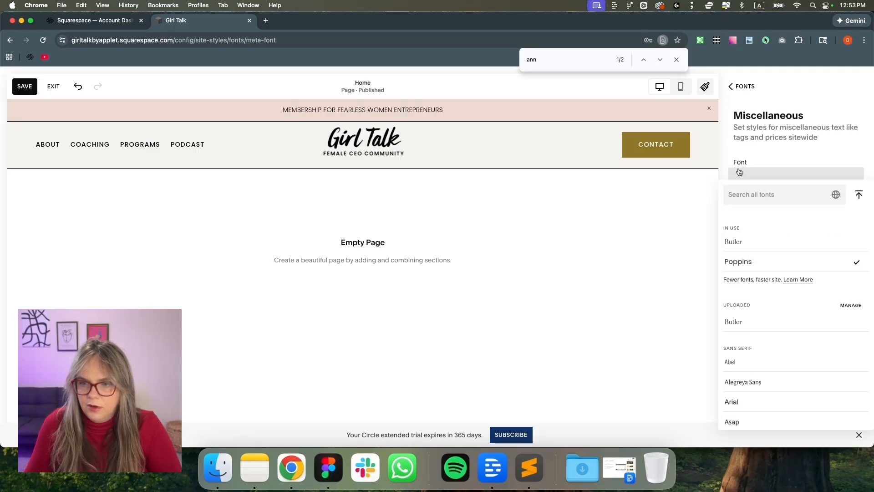
pyautogui.click(726, 151)
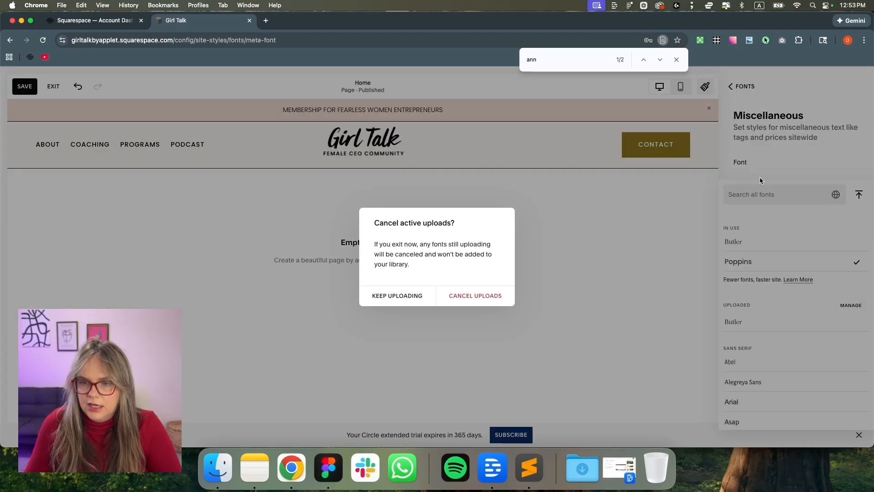
pyautogui.click(458, 296)
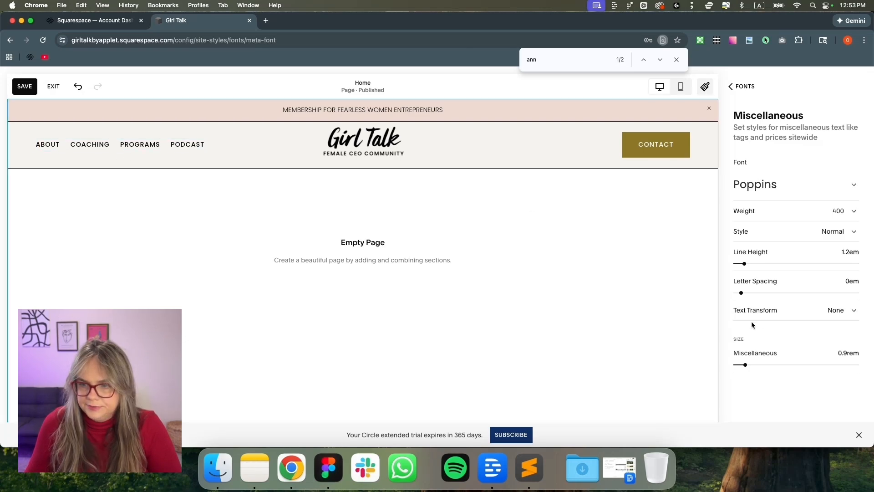
pyautogui.click(818, 217)
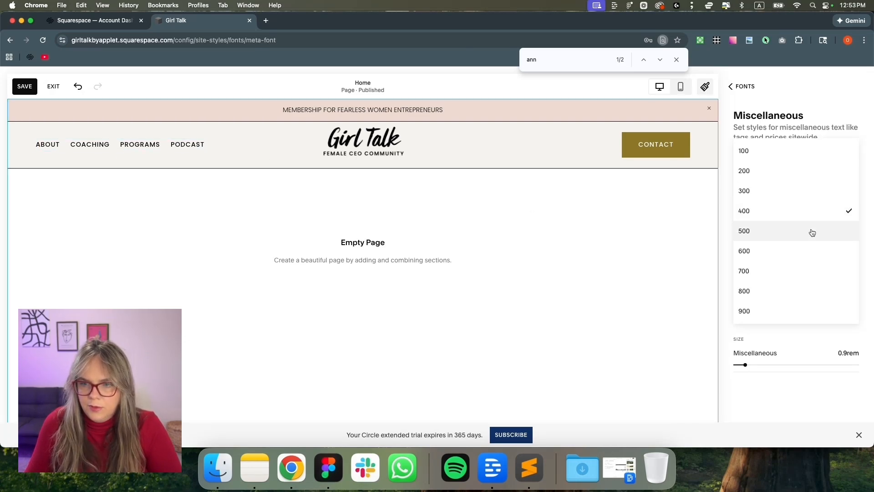
pyautogui.click(812, 231)
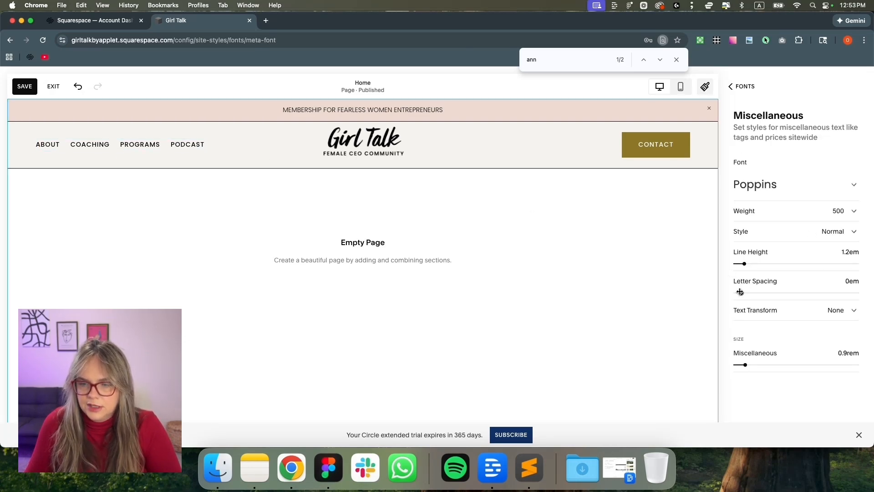
pyautogui.moveTo(741, 293); pyautogui.dragTo(751, 293)
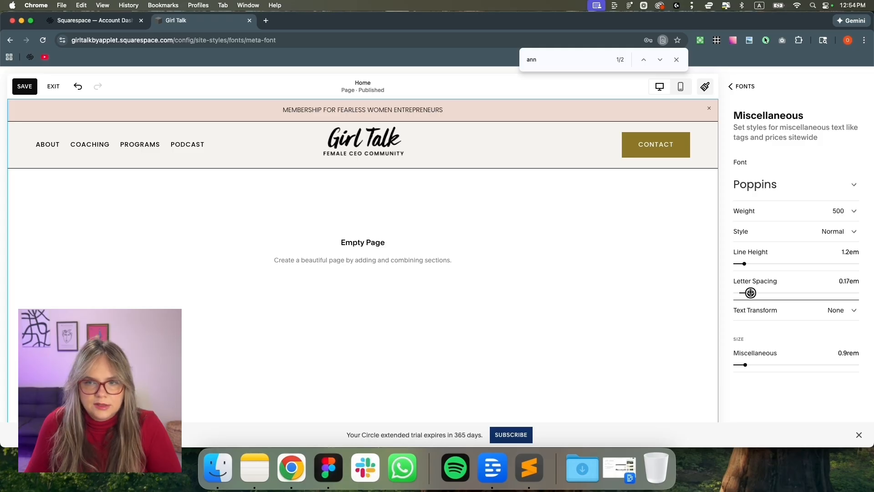
pyautogui.click(773, 318)
pyautogui.click(769, 333)
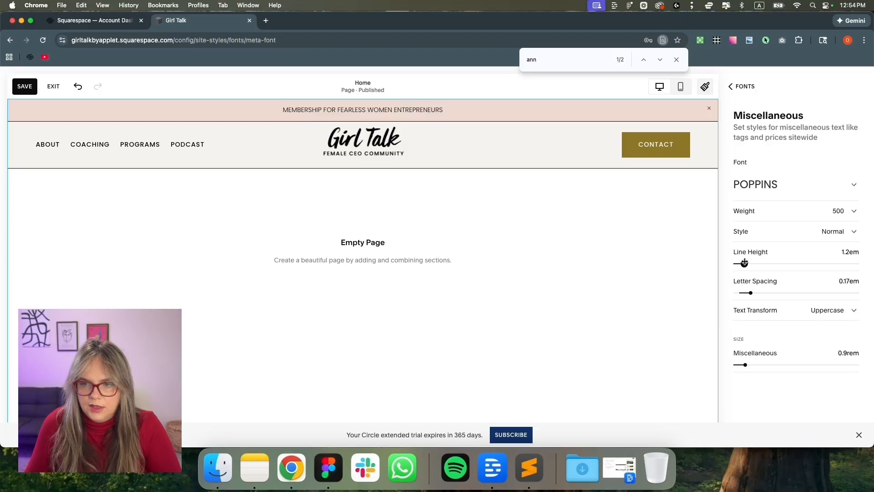
pyautogui.click(743, 87)
pyautogui.click(743, 88)
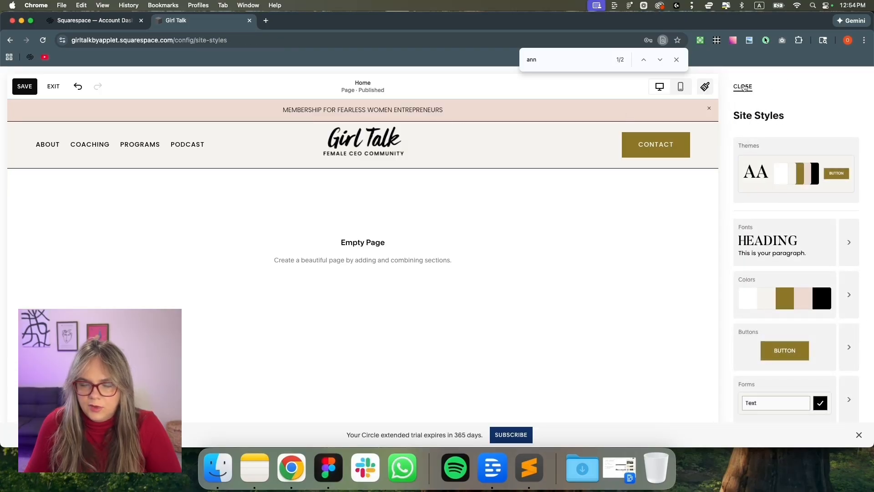
# Assign the Miscellaneous font style to Announcement Bar Text
pyautogui.click(850, 258)
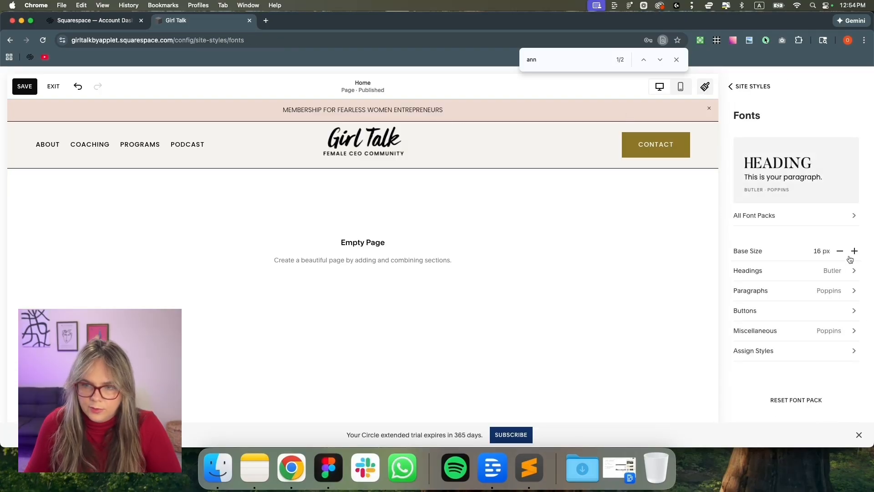
pyautogui.click(833, 349)
pyautogui.scroll(-2, 838, 351)
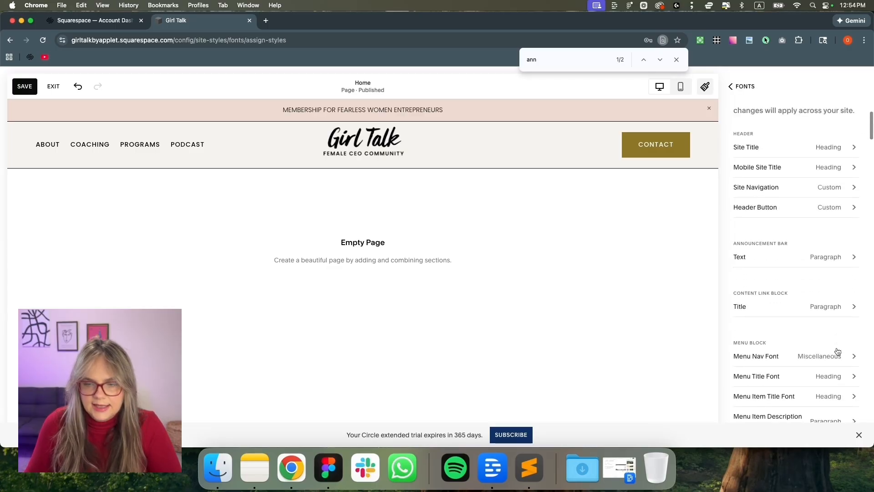
pyautogui.click(821, 258)
pyautogui.click(798, 156)
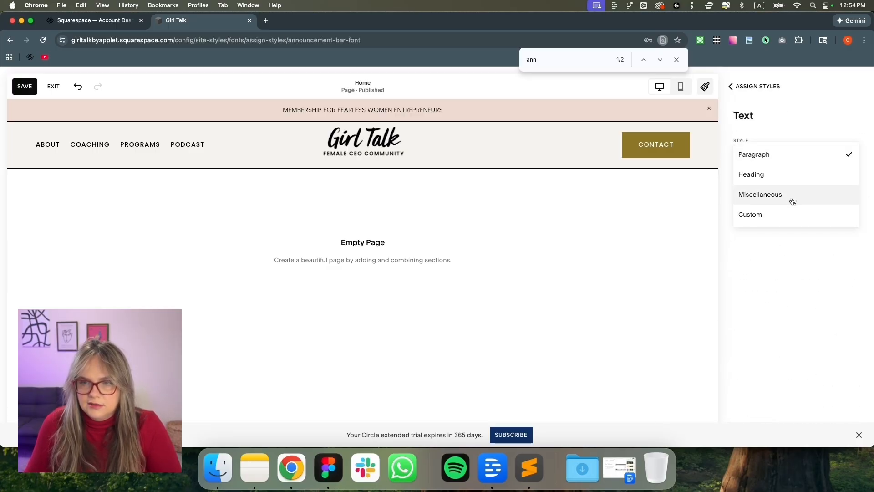
pyautogui.click(766, 199)
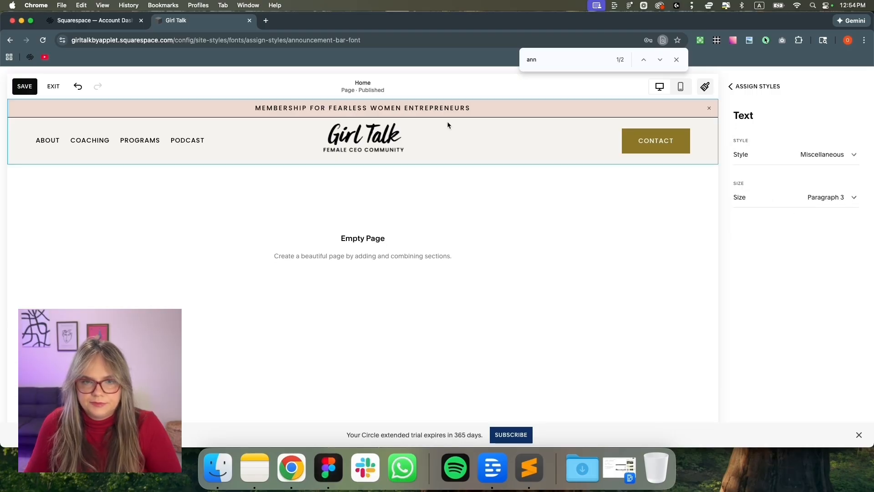
pyautogui.click(753, 92)
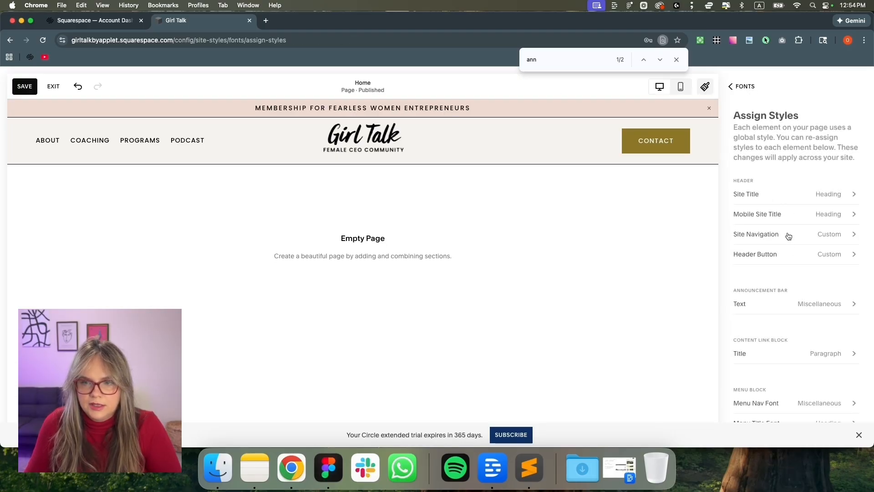
pyautogui.click(750, 87)
# Tighten Miscellaneous text to 0.07em letter spacing and 0.7rem size, and save
pyautogui.click(805, 329)
pyautogui.moveTo(750, 292); pyautogui.dragTo(746, 292)
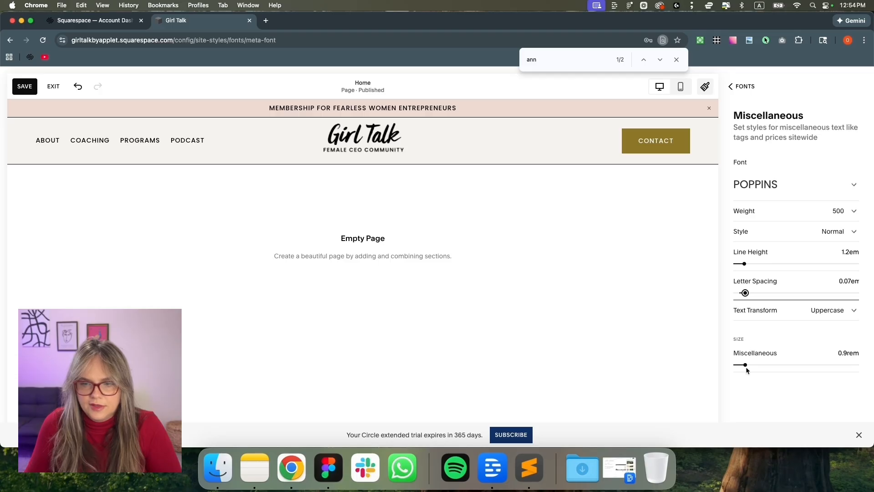
pyautogui.moveTo(745, 364); pyautogui.dragTo(743, 365)
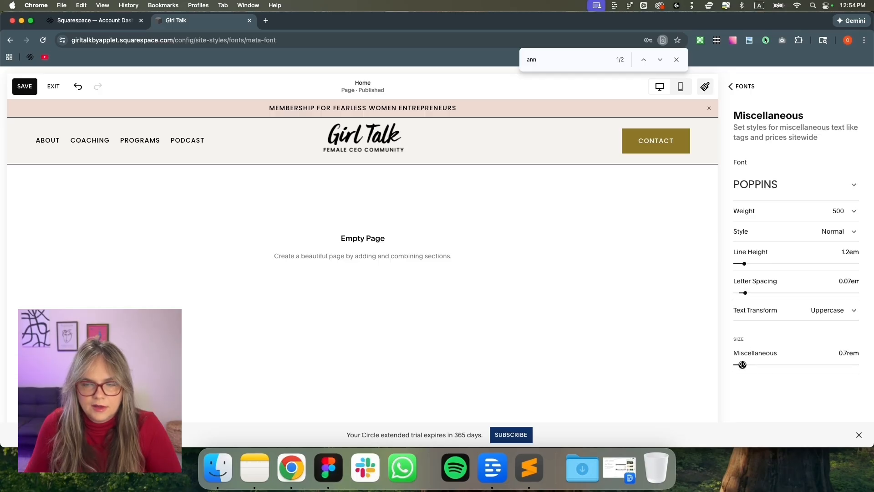
pyautogui.click(25, 87)
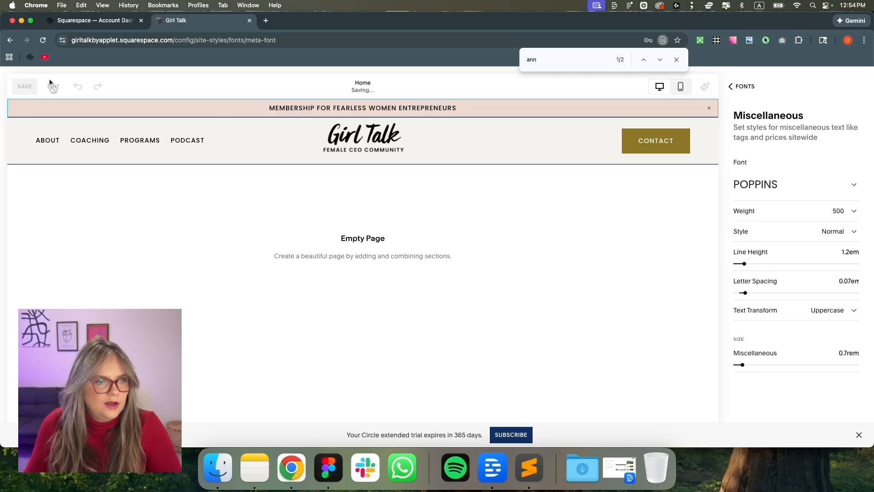
pyautogui.click(743, 87)
# Copy the hero heading text from the Figma design, then start adding a section in Squarespace
pyautogui.click(744, 87)
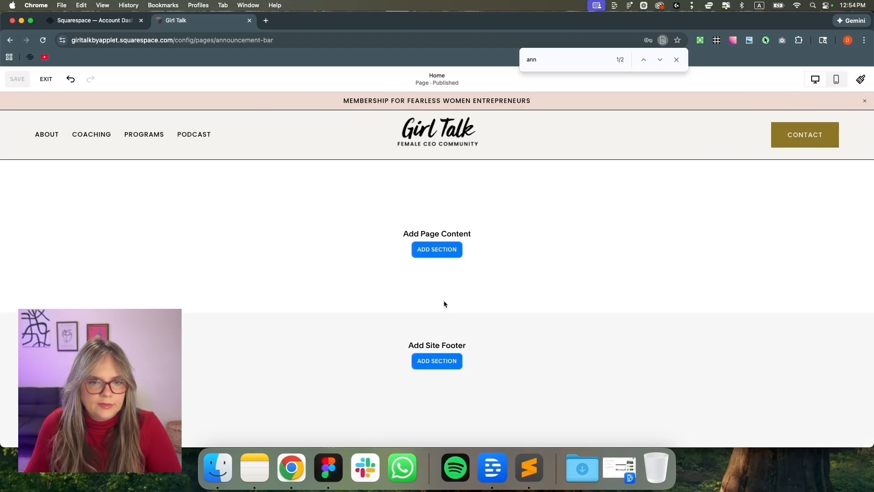
pyautogui.click(329, 467)
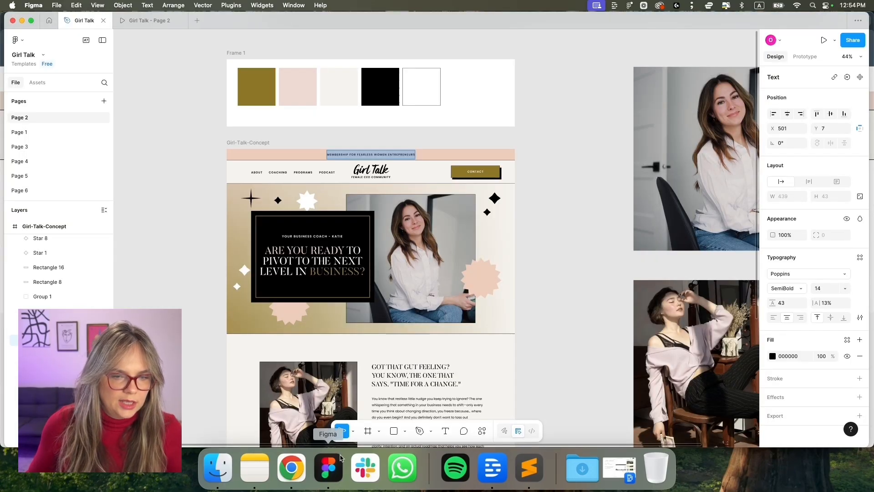
pyautogui.scroll(-2, 420, 214)
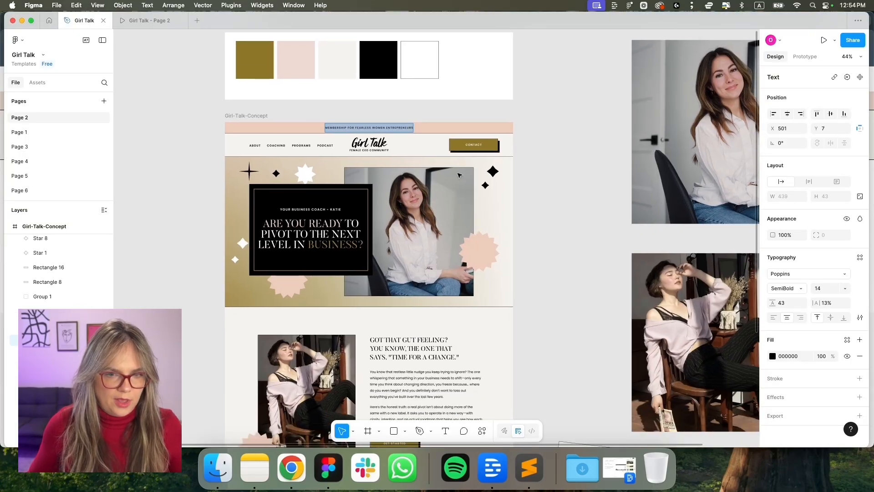
pyautogui.scroll(-5, 477, 228)
pyautogui.scroll(5, 291, 194)
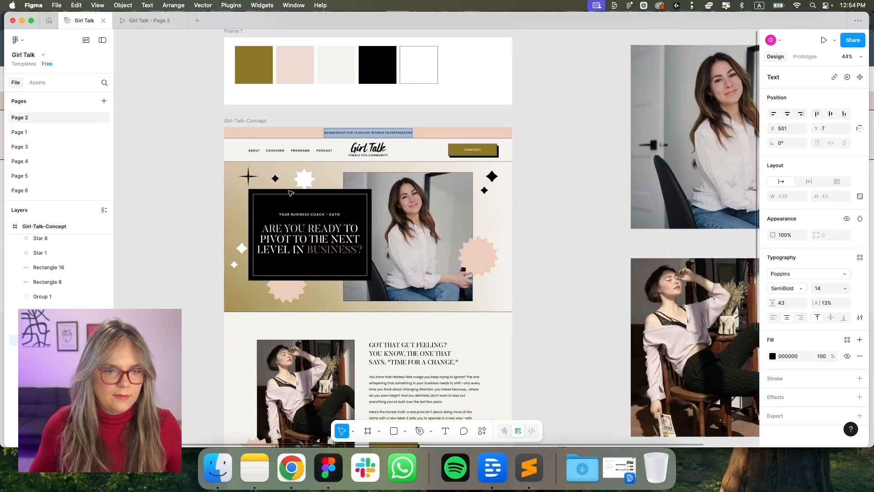
pyautogui.scroll(5, 341, 172)
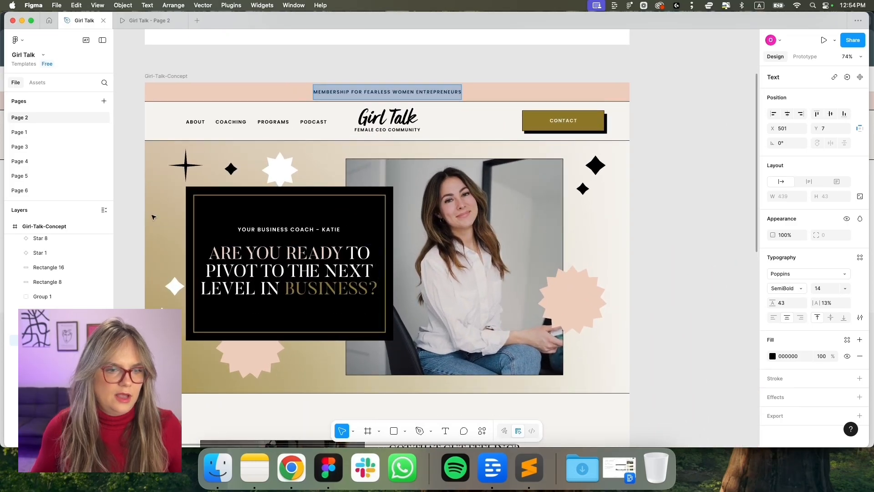
pyautogui.click(280, 169)
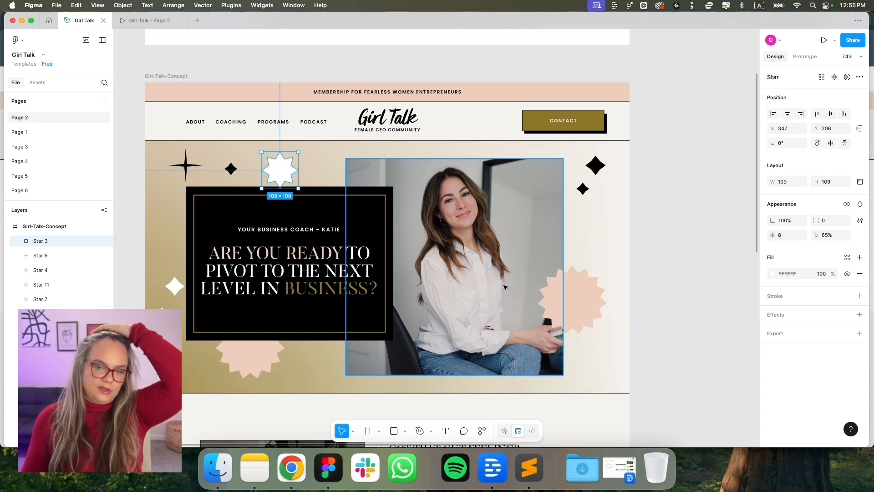
pyautogui.click(571, 298)
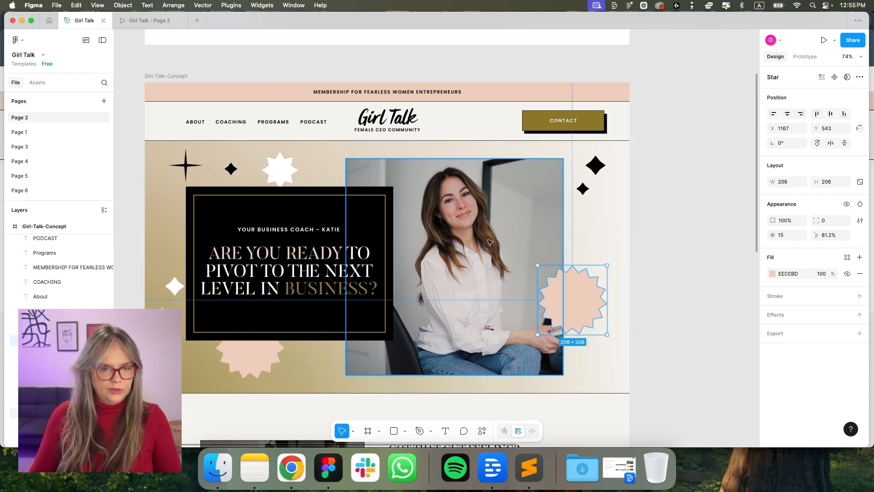
pyautogui.doubleClick(284, 283)
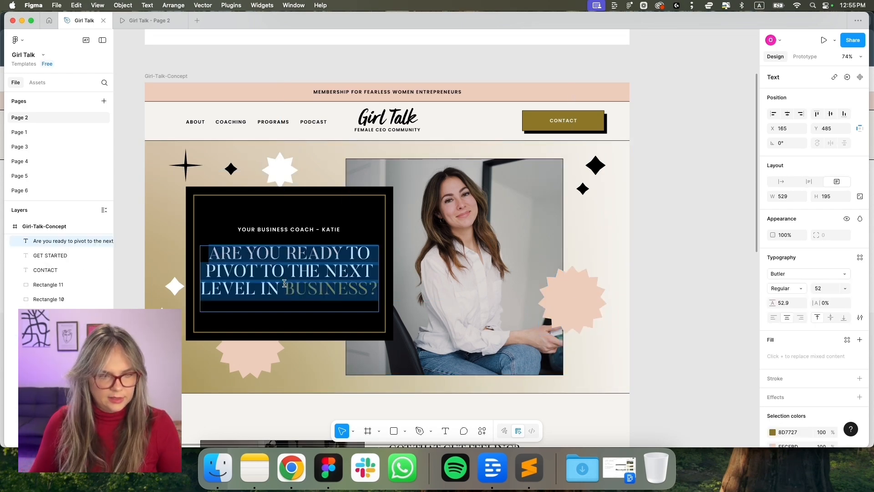
pyautogui.press('super+Tab')
pyautogui.click(431, 250)
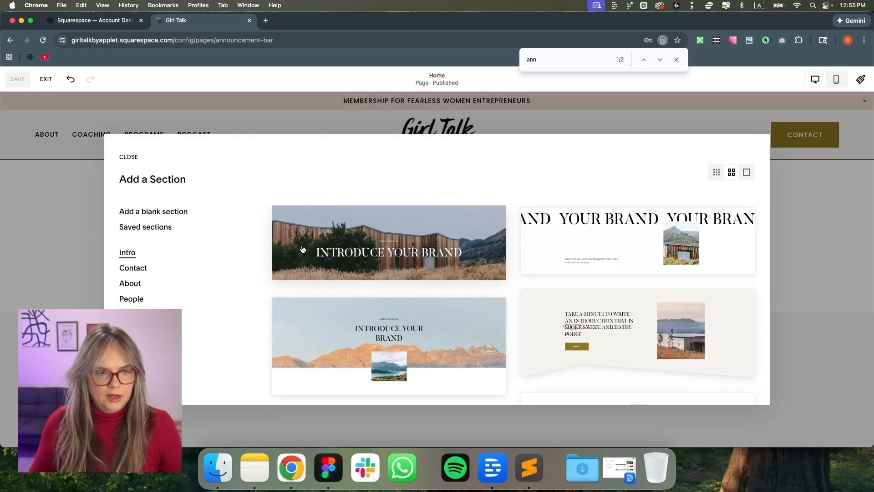
# Add a blank section with a text block holding the pasted heading as Heading 1, sized to three lines
pyautogui.click(173, 216)
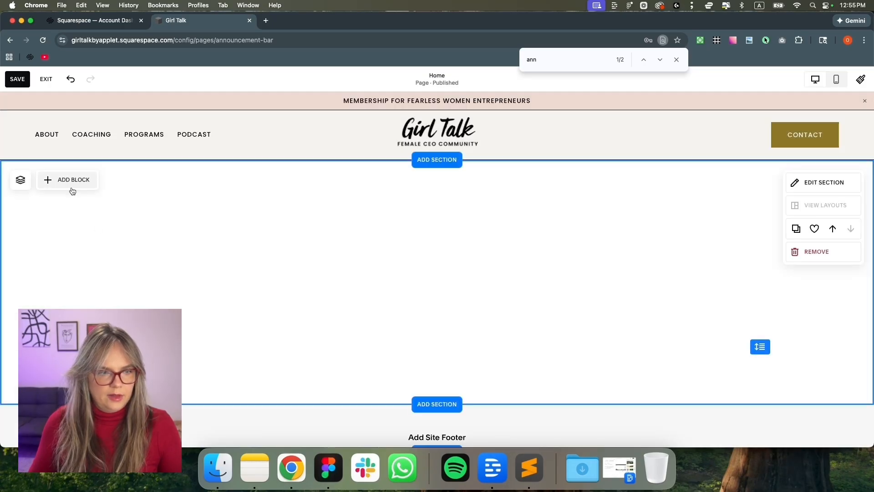
pyautogui.click(74, 184)
pyautogui.click(66, 244)
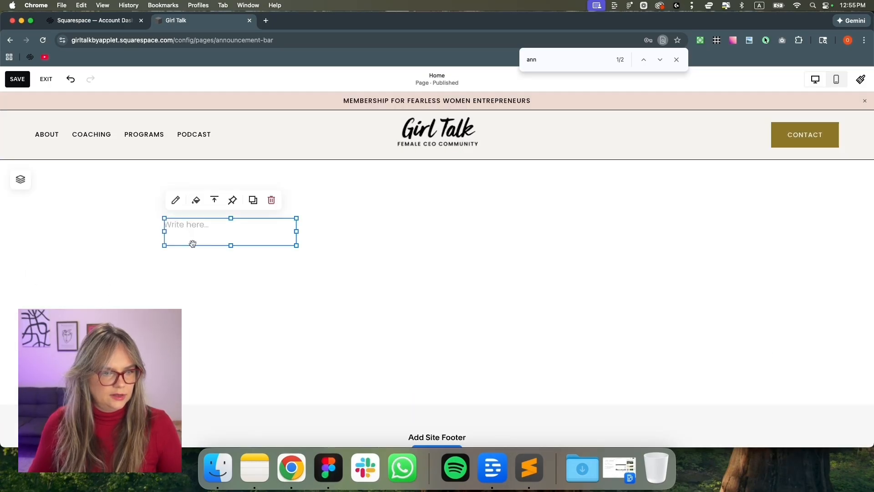
pyautogui.write('Are you ready to pivot to the next level in business?')
pyautogui.click(201, 195)
pyautogui.click(206, 217)
pyautogui.moveTo(297, 264); pyautogui.dragTo(469, 245)
pyautogui.moveTo(312, 429); pyautogui.dragTo(311, 246)
pyautogui.moveTo(458, 173); pyautogui.dragTo(515, 178)
pyautogui.moveTo(342, 245); pyautogui.dragTo(344, 198)
pyautogui.scroll(3, 354, 242)
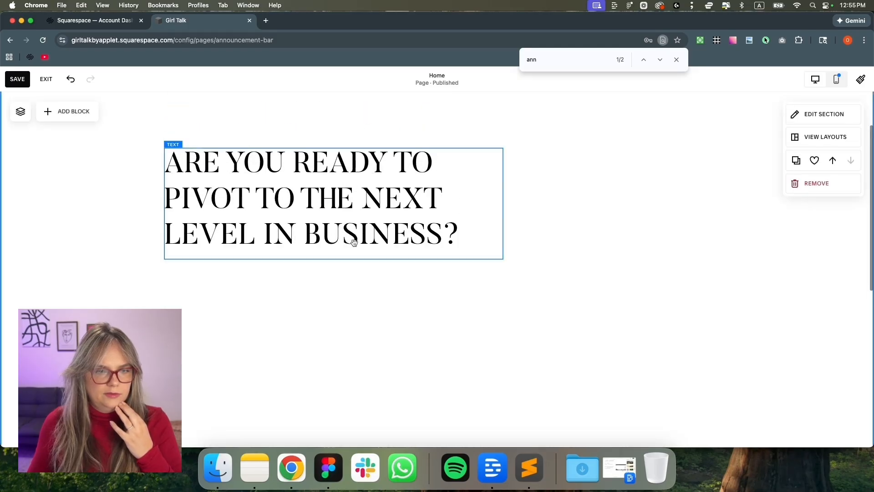
pyautogui.moveTo(348, 253); pyautogui.dragTo(346, 306)
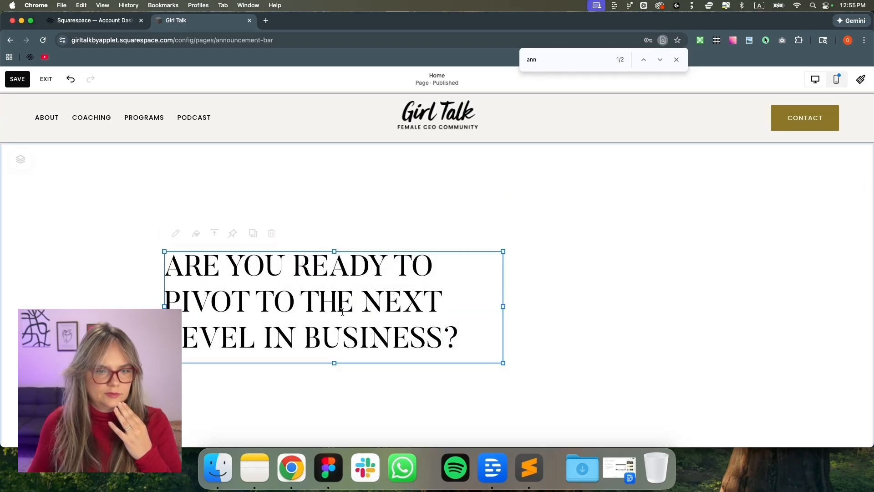
pyautogui.click(630, 238)
# Paste the YOUR BUSINESS COACH tagline above the heading as Paragraph 3 and save
pyautogui.press('super+Tab')
pyautogui.click(329, 230)
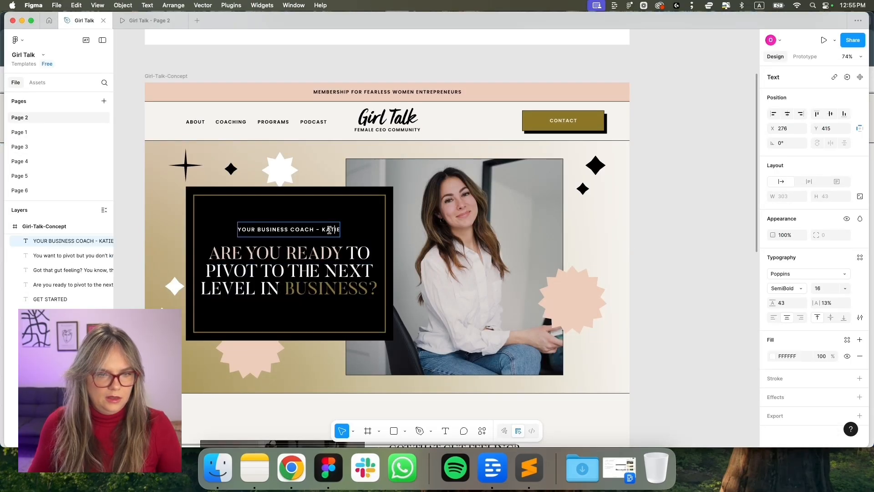
pyautogui.doubleClick(331, 229)
pyautogui.press('super+c')
pyautogui.press('super+Tab')
pyautogui.click(175, 263)
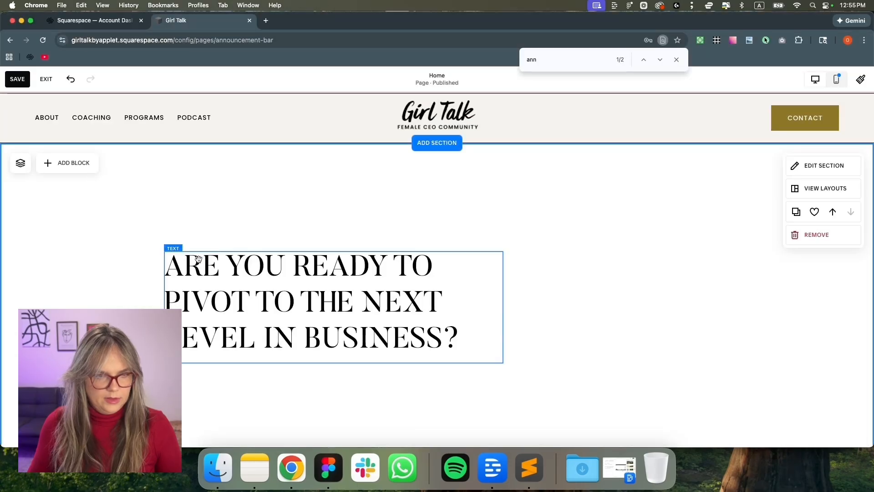
pyautogui.click(175, 263)
pyautogui.press('Left')
pyautogui.press('Return')
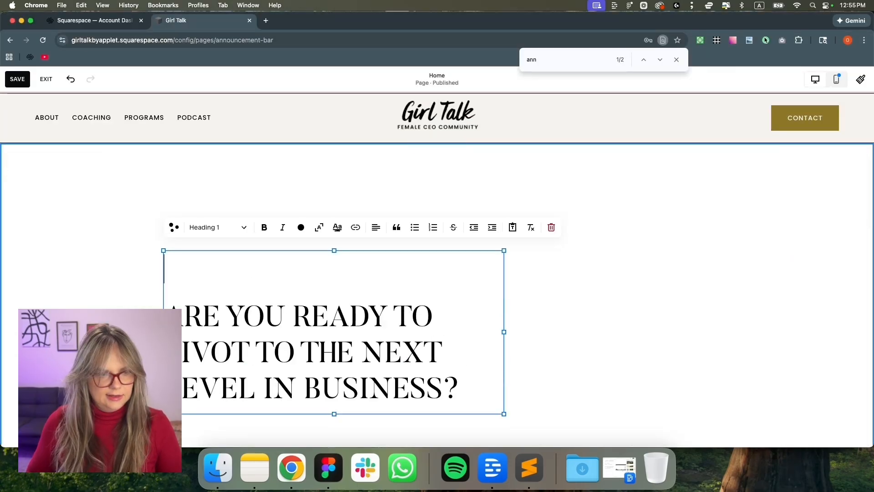
pyautogui.press('super+v')
pyautogui.moveTo(271, 296); pyautogui.dragTo(165, 260)
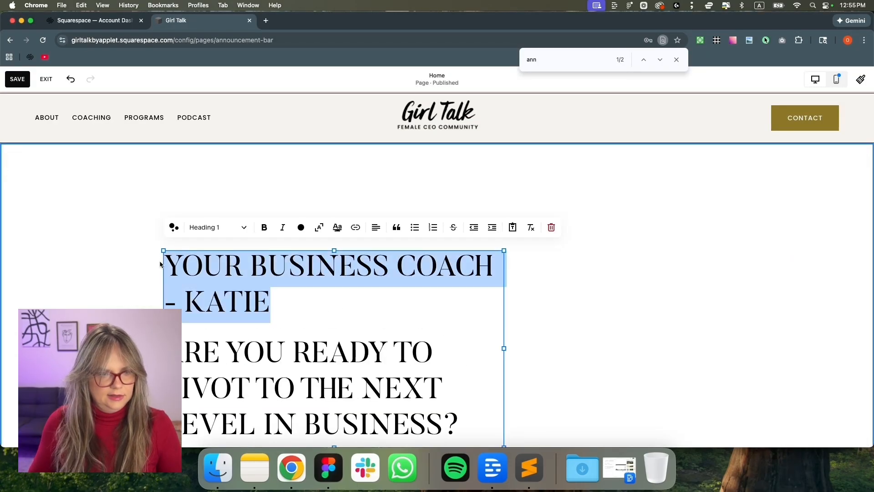
pyautogui.click(215, 228)
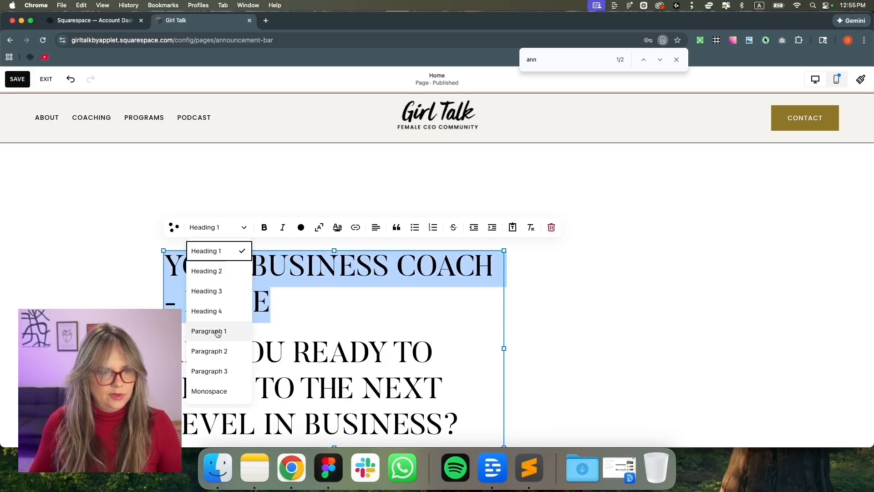
pyautogui.click(228, 371)
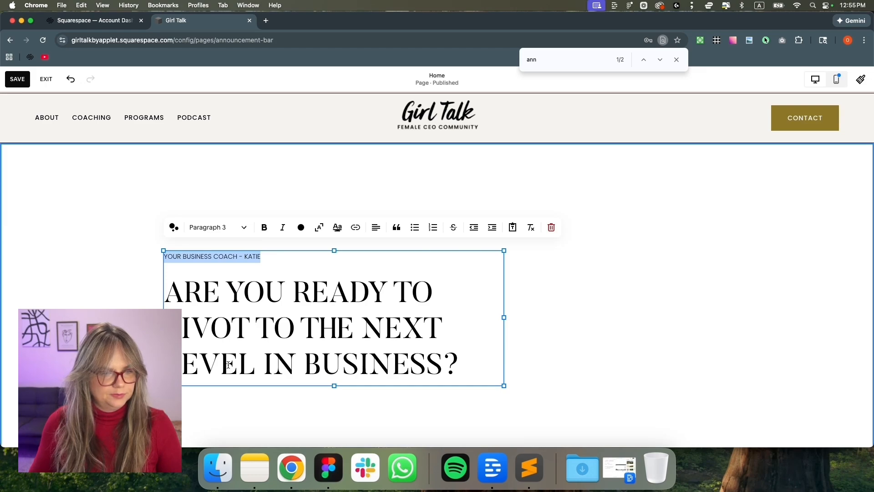
pyautogui.click(128, 299)
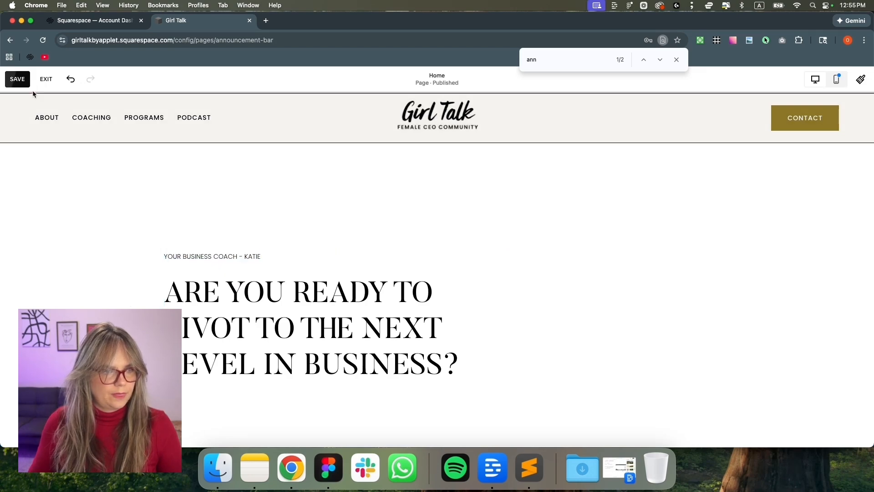
pyautogui.click(47, 79)
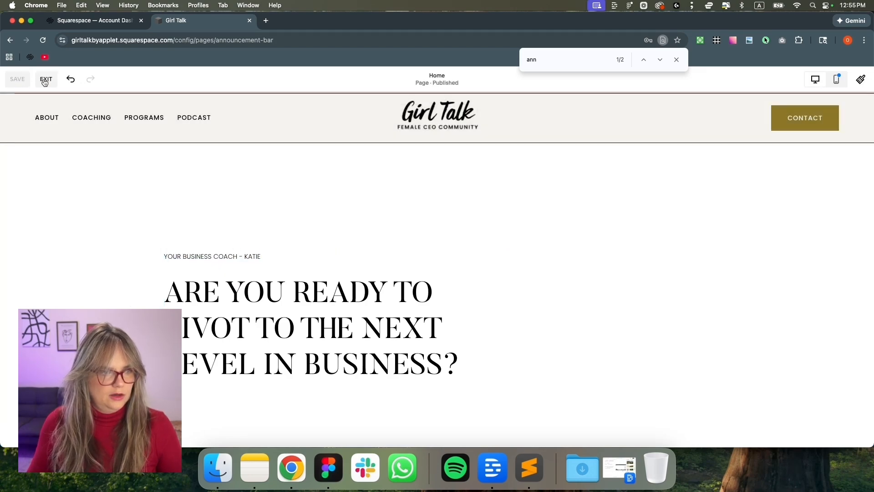
# Re-edit the Home page and add an enlarged image block to the right of the heading
pyautogui.scroll(-2, 492, 284)
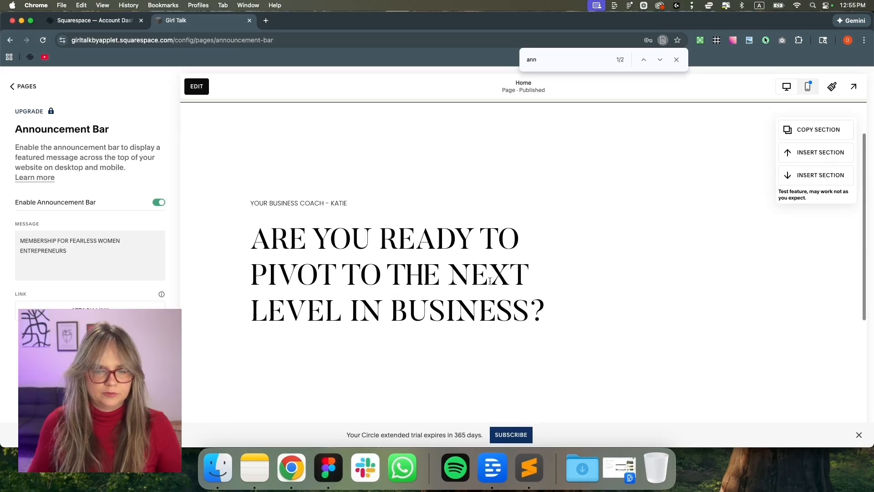
pyautogui.press('super+Tab')
pyautogui.click(539, 283)
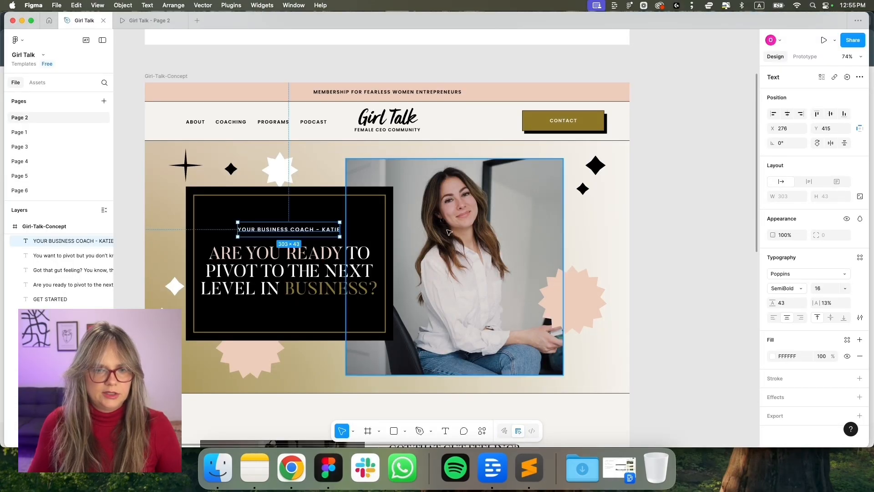
pyautogui.click(300, 473)
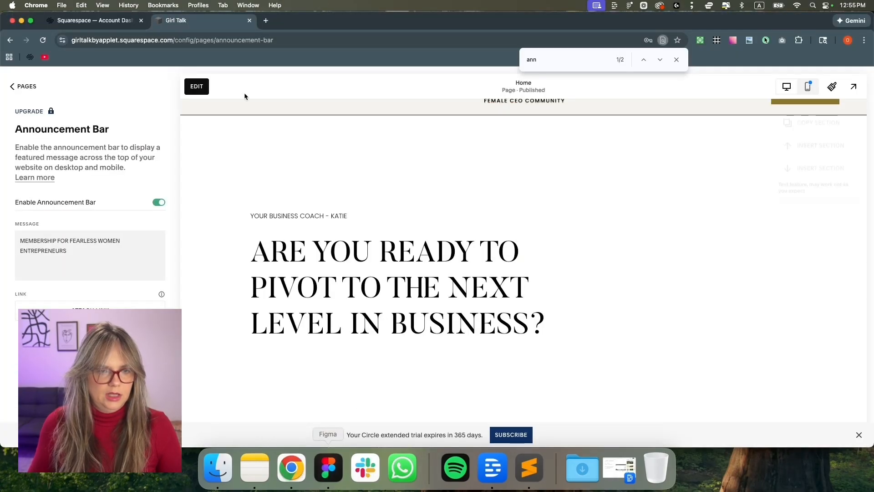
pyautogui.click(29, 90)
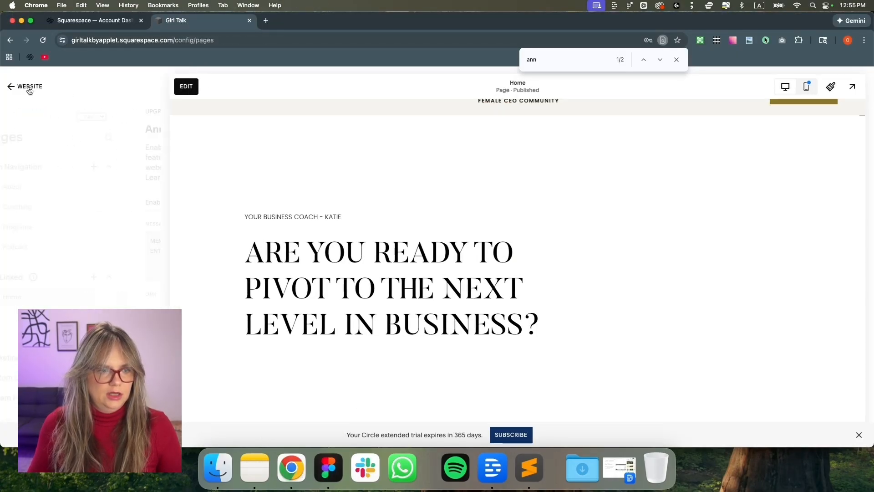
pyautogui.click(172, 84)
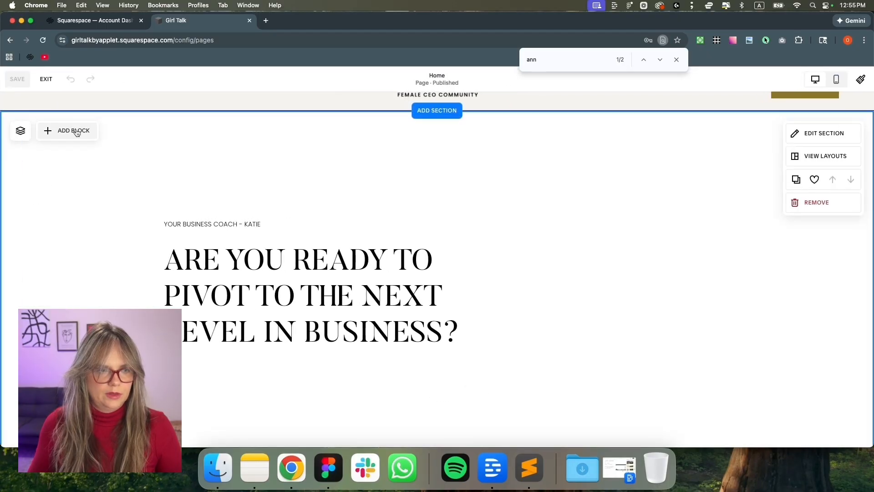
pyautogui.click(69, 130)
pyautogui.click(125, 201)
pyautogui.moveTo(273, 223); pyautogui.dragTo(551, 193)
pyautogui.moveTo(641, 260); pyautogui.dragTo(710, 411)
# Widen the image block and drag image1.png from Finder into it
pyautogui.moveTo(504, 281); pyautogui.dragTo(463, 284)
pyautogui.click(224, 476)
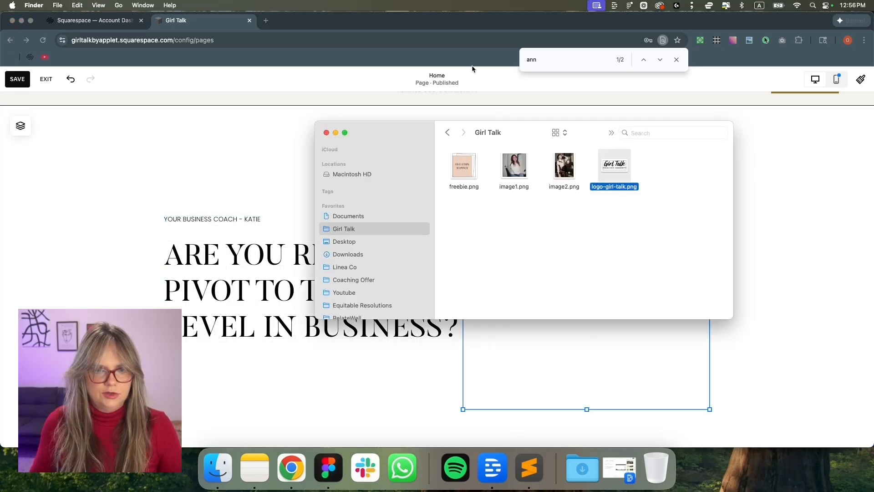
pyautogui.moveTo(406, 132); pyautogui.dragTo(69, 96)
pyautogui.moveTo(169, 134); pyautogui.dragTo(513, 207)
pyautogui.scroll(1, 497, 198)
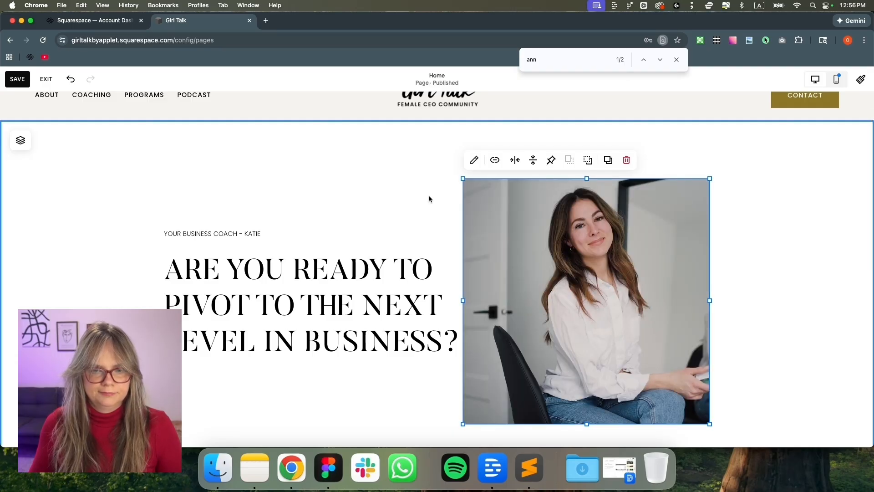
pyautogui.click(430, 198)
# Centre-align the tagline and heading lines in the text block
pyautogui.click(358, 275)
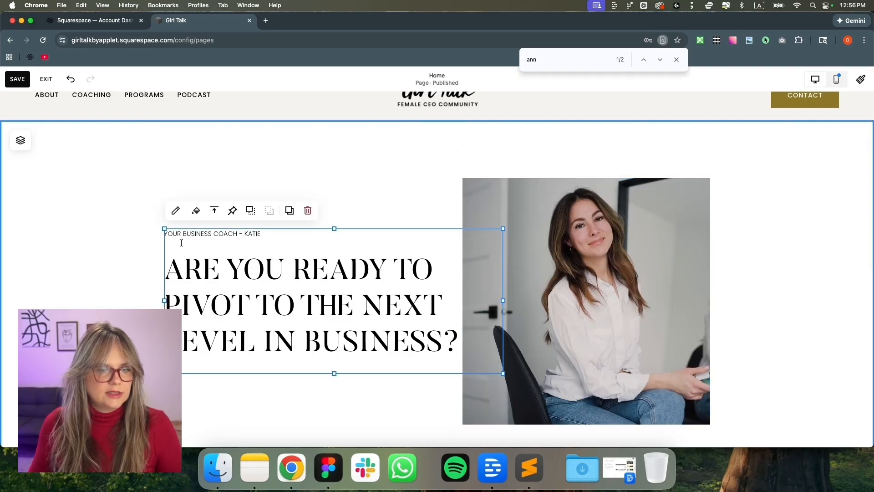
pyautogui.click(216, 235)
pyautogui.click(376, 204)
pyautogui.click(367, 227)
pyautogui.click(285, 268)
pyautogui.click(376, 204)
pyautogui.click(368, 227)
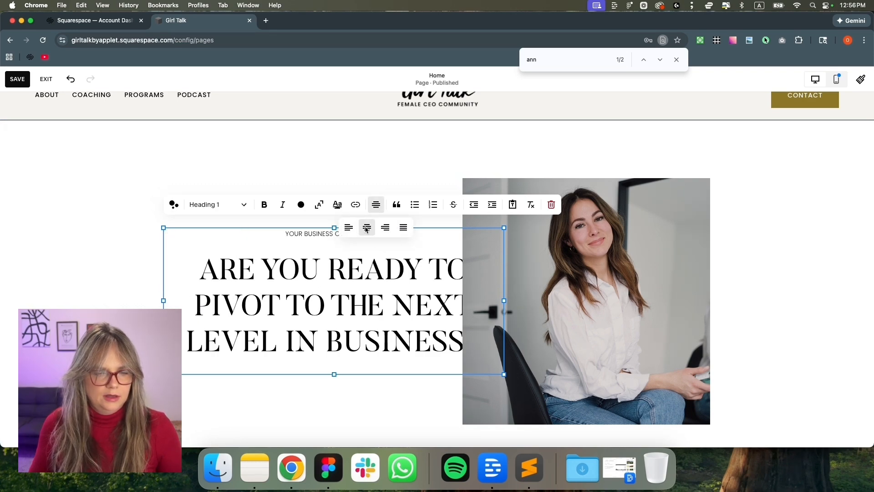
# After checking the Figma design, add a shape block and move it up one row
pyautogui.press('super+Tab')
pyautogui.click(329, 468)
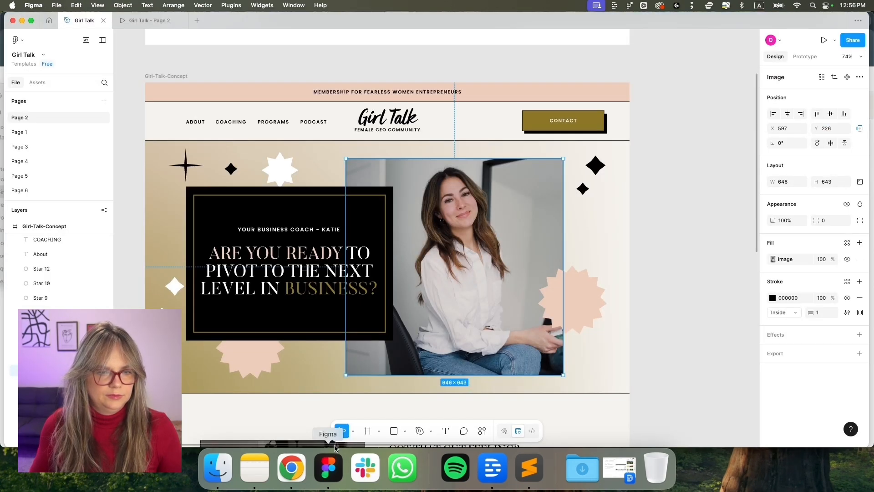
pyautogui.press('super+Tab')
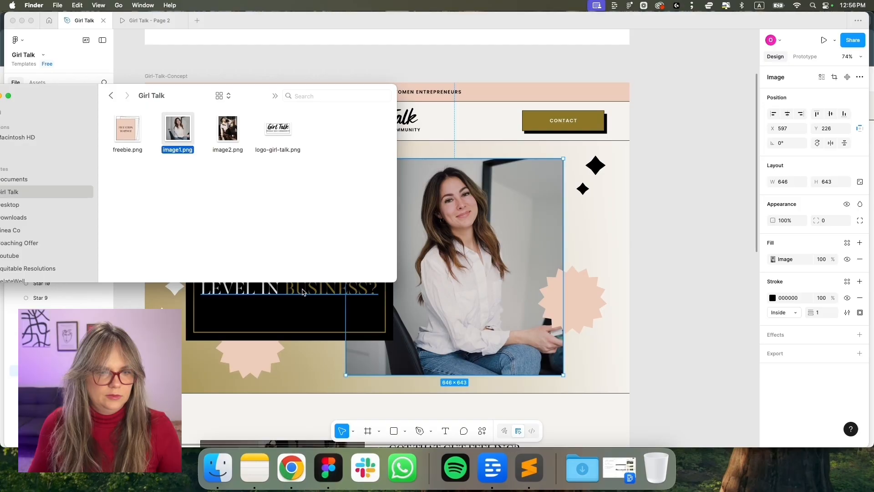
pyautogui.click(292, 468)
pyautogui.click(259, 406)
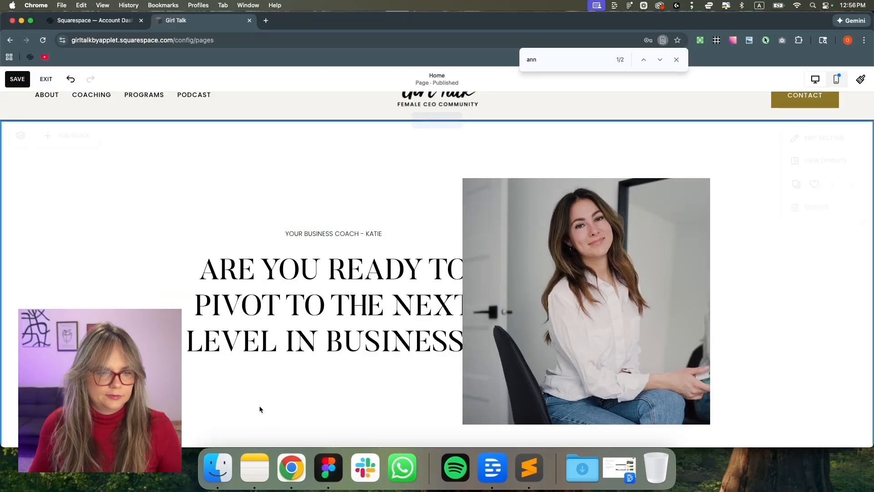
pyautogui.click(69, 140)
pyautogui.click(155, 286)
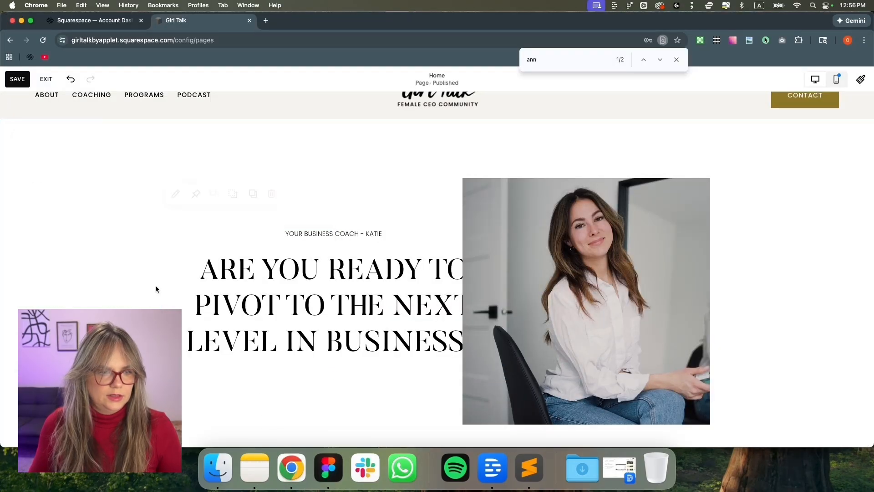
pyautogui.moveTo(209, 254)
pyautogui.mouseDown()
pyautogui.moveTo(189, 234)
pyautogui.moveTo(201, 244)
pyautogui.mouseUp()
pyautogui.scroll(-1, 255, 268)
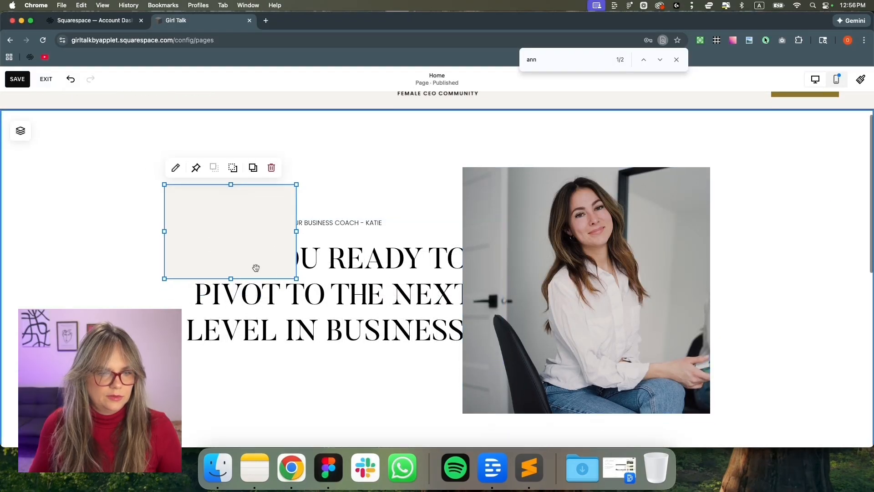
# Enlarge the grey shape block behind the text and stretch it taller
pyautogui.moveTo(298, 269); pyautogui.dragTo(464, 369)
pyautogui.click(218, 468)
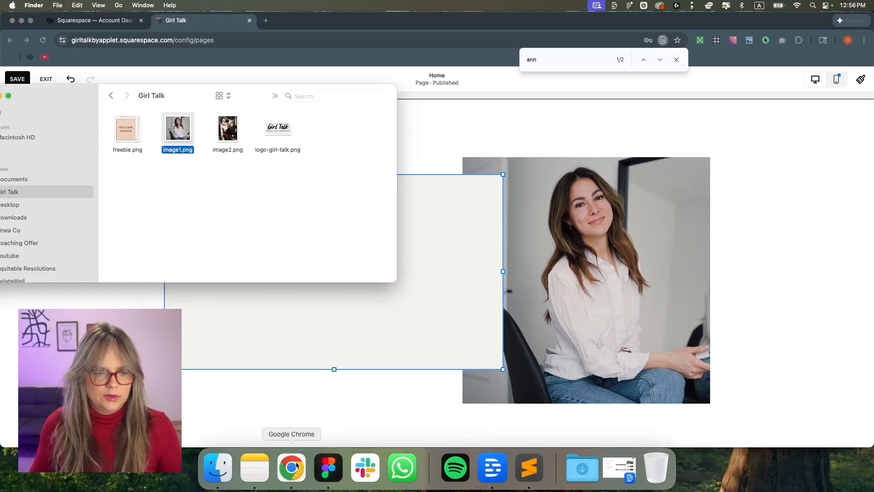
pyautogui.click(334, 473)
pyautogui.press('super+Tab')
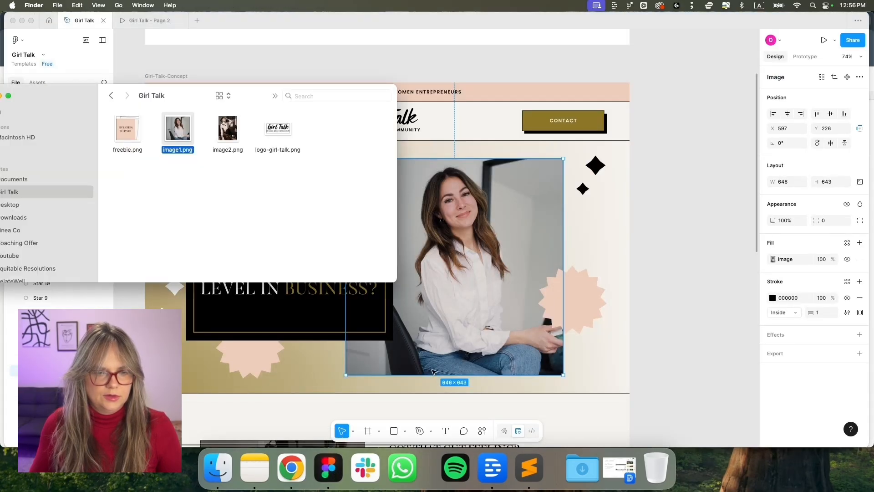
pyautogui.press('super+Tab')
pyautogui.click(291, 468)
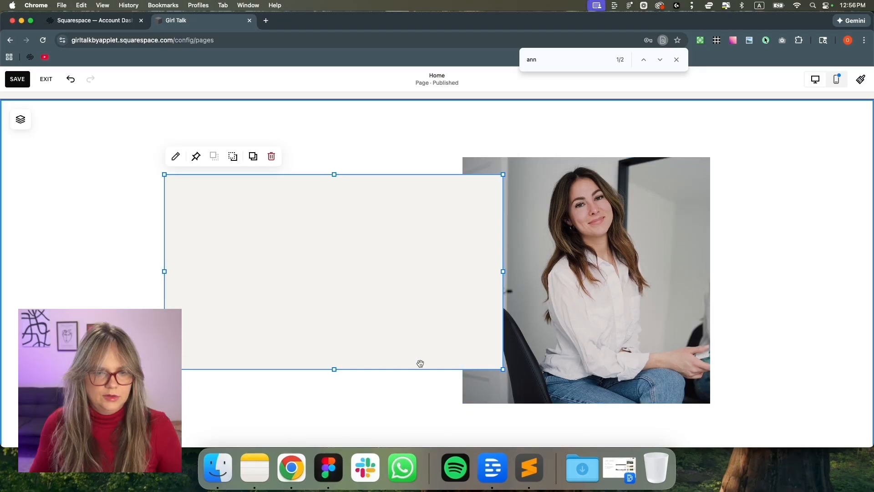
pyautogui.moveTo(340, 368); pyautogui.dragTo(332, 430)
pyautogui.scroll(-1, 548, 300)
# Set the portrait photo to Fill and widen its block to the left
pyautogui.click(554, 318)
pyautogui.moveTo(586, 357); pyautogui.dragTo(592, 411)
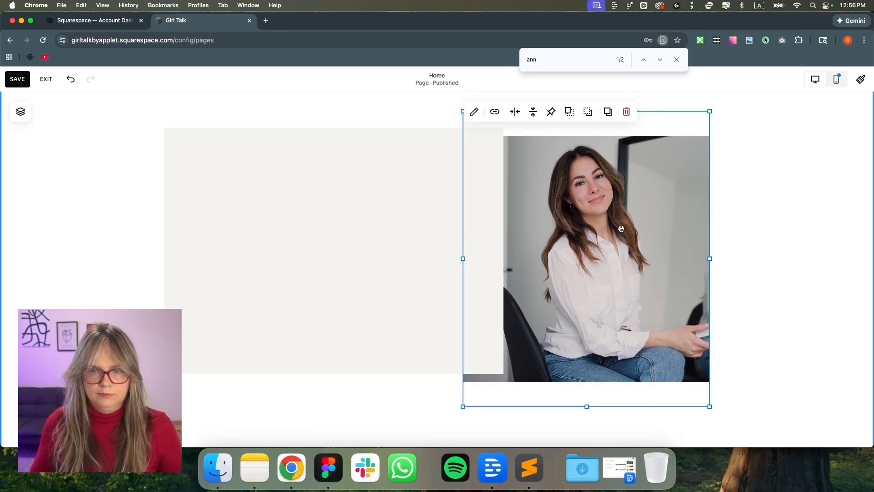
pyautogui.moveTo(463, 258); pyautogui.dragTo(487, 261)
pyautogui.press('super+Tab')
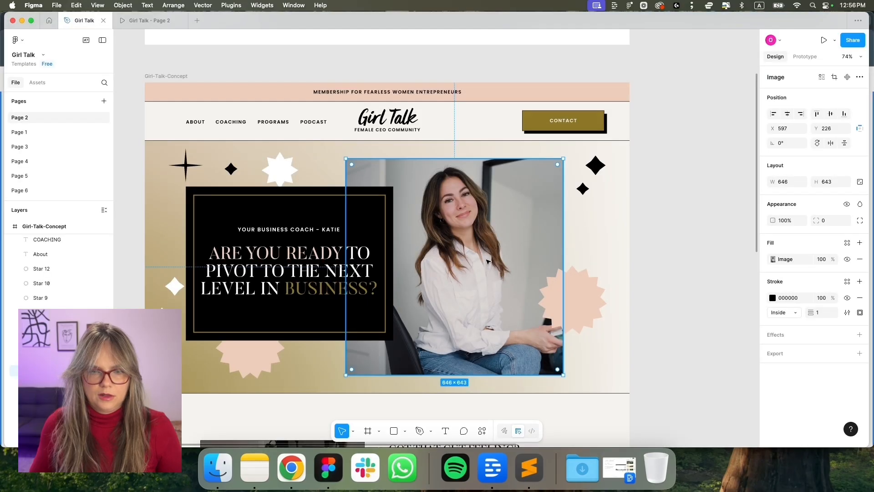
pyautogui.press('super+Tab')
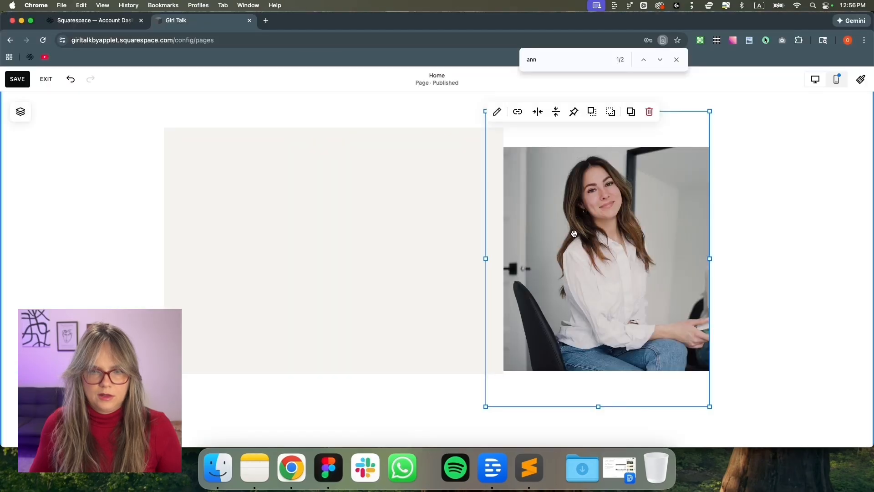
pyautogui.click(497, 114)
pyautogui.click(810, 112)
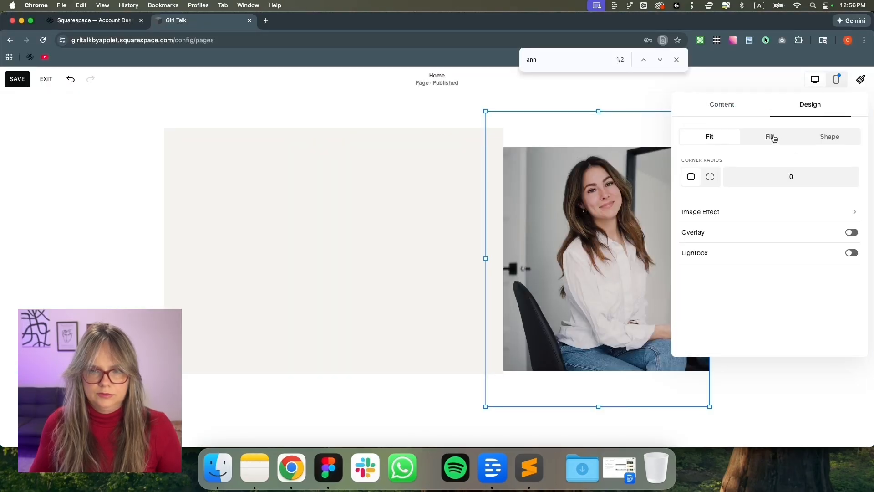
pyautogui.click(773, 137)
pyautogui.moveTo(486, 258); pyautogui.dragTo(440, 262)
# Move the beige block down a row and layer the photo behind it with send backward
pyautogui.moveTo(305, 240); pyautogui.dragTo(302, 257)
pyautogui.click(233, 126)
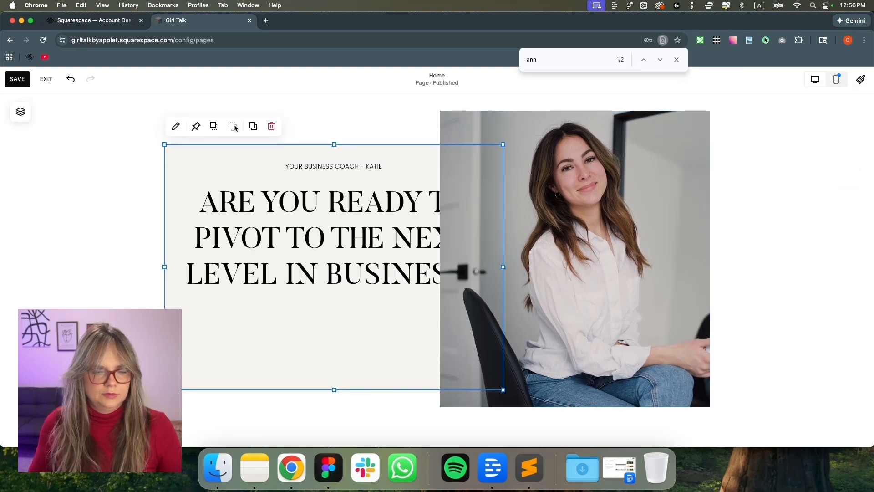
pyautogui.click(523, 132)
pyautogui.click(527, 112)
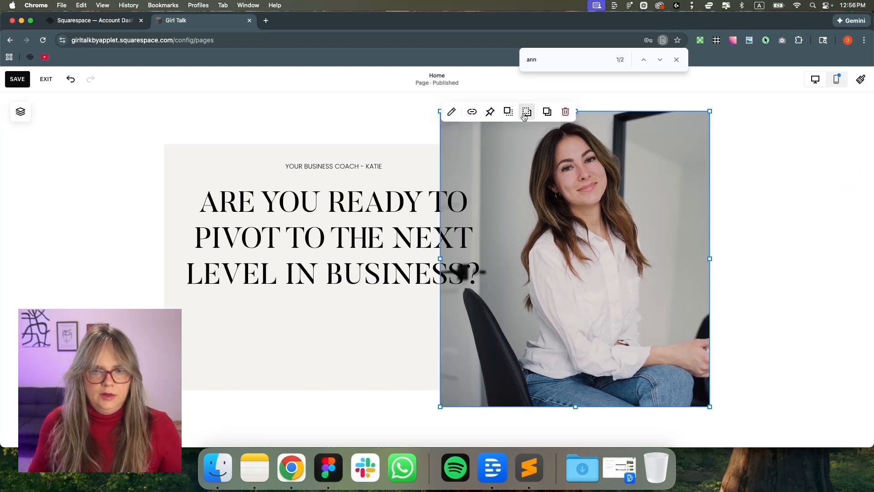
# Move the heading block down and narrow it so the heading wraps onto four lines
pyautogui.moveTo(368, 237); pyautogui.dragTo(365, 278)
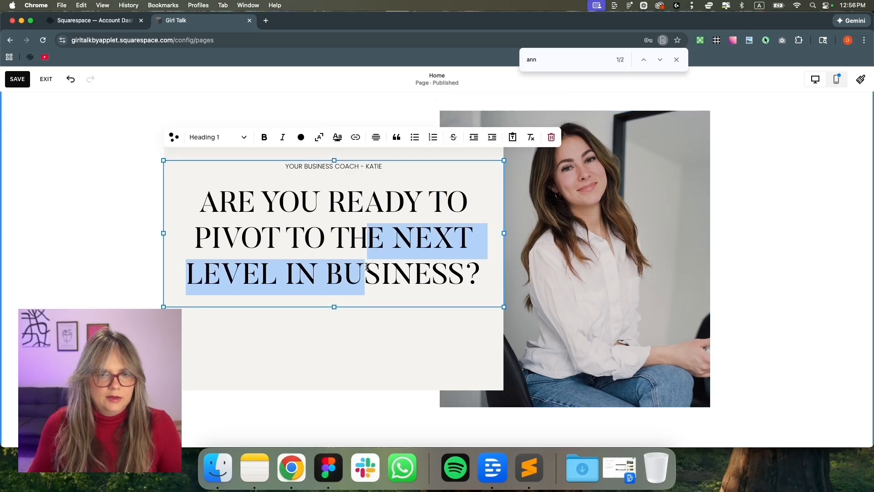
pyautogui.click(156, 263)
pyautogui.moveTo(193, 236)
pyautogui.mouseDown()
pyautogui.moveTo(196, 259)
pyautogui.moveTo(187, 249)
pyautogui.mouseUp()
pyautogui.moveTo(503, 250); pyautogui.dragTo(476, 248)
pyautogui.moveTo(333, 357); pyautogui.dragTo(334, 347)
# Inspect the inner gold border rectangle in the Figma design for reference
pyautogui.click(328, 469)
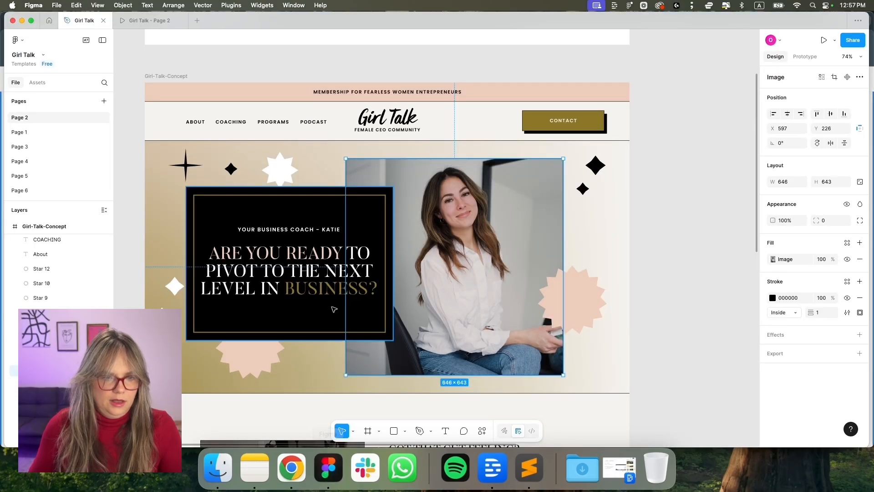
pyautogui.click(193, 275)
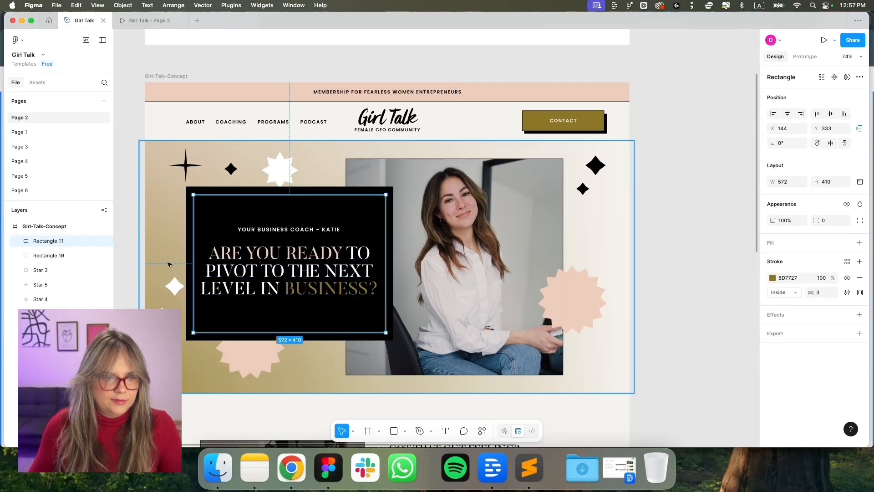
pyautogui.click(121, 265)
pyautogui.click(292, 468)
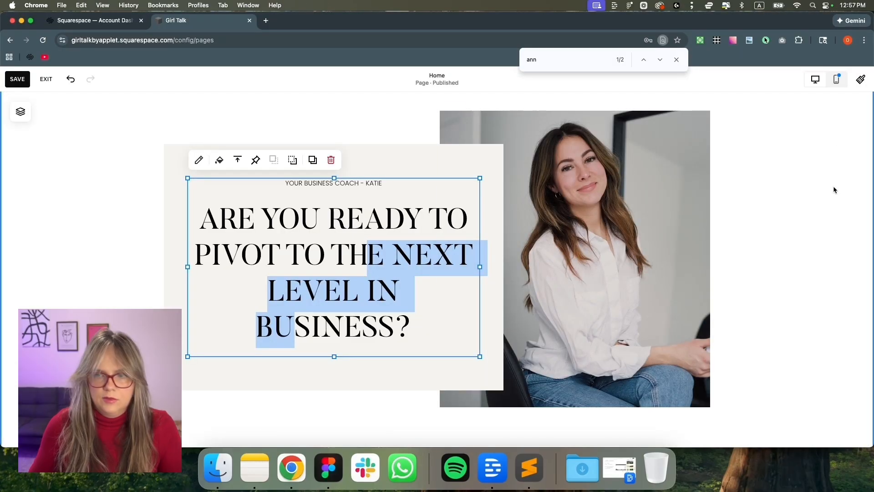
pyautogui.click(861, 79)
# Shrink Heading 1 to 2.8rem with 1.3em line height, then bring up the CSS file in Sublime Text
pyautogui.click(849, 242)
pyautogui.click(833, 272)
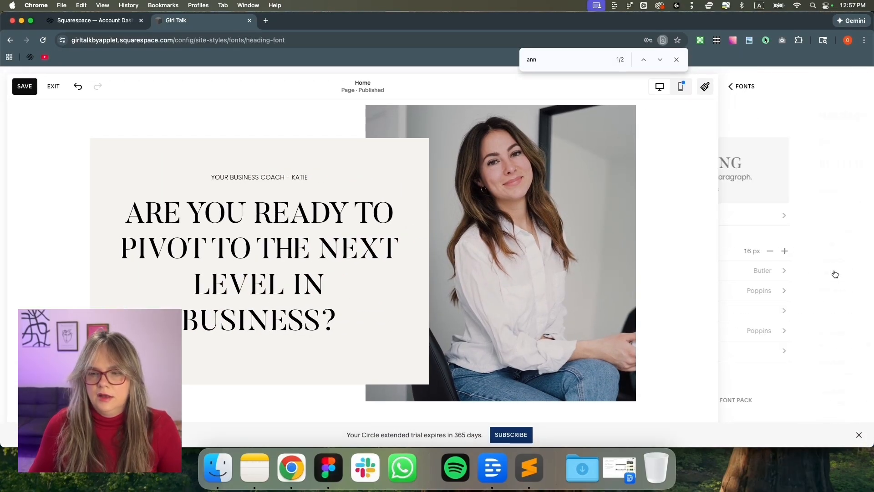
pyautogui.moveTo(782, 344); pyautogui.dragTo(769, 345)
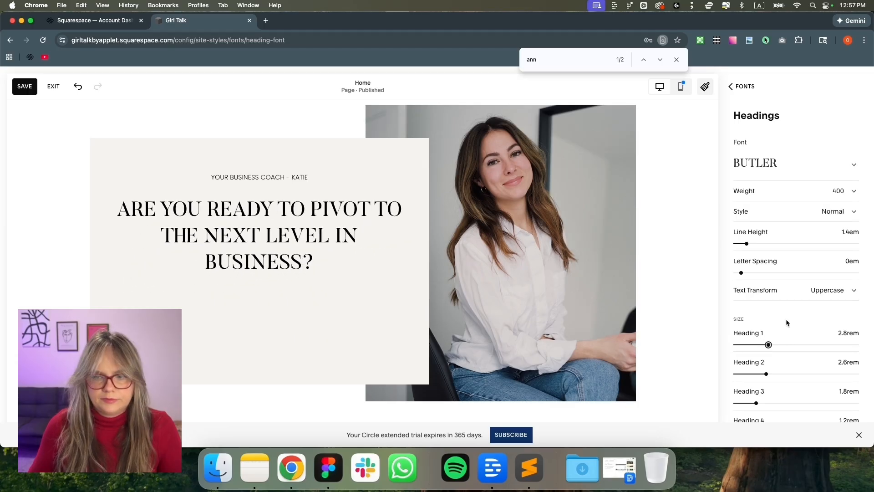
pyautogui.moveTo(746, 243); pyautogui.dragTo(746, 244)
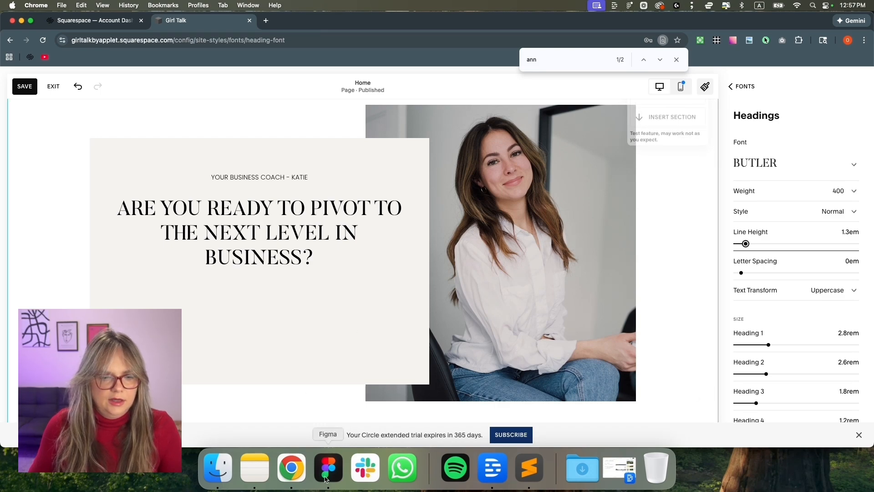
pyautogui.click(529, 468)
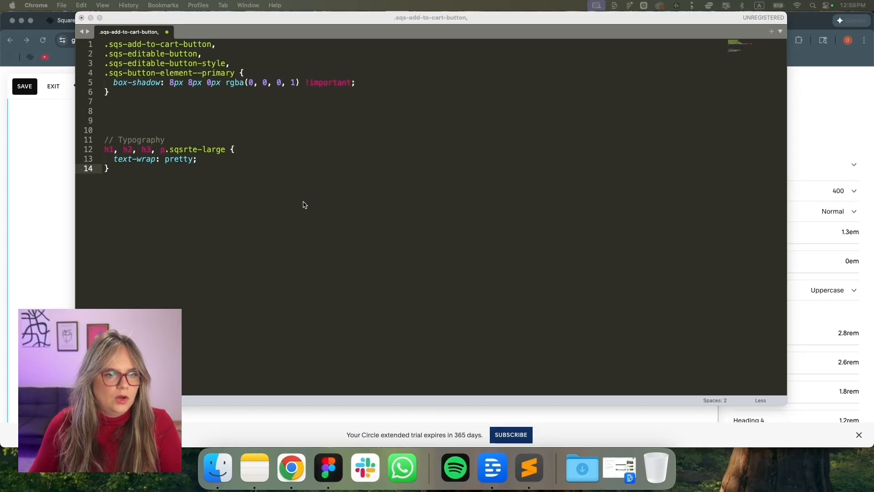
# Copy the Typography text-wrap rule (lines 11–14) in Sublime Text
pyautogui.click(116, 176)
pyautogui.click(103, 138)
pyautogui.click(106, 140)
pyautogui.moveTo(131, 170); pyautogui.dragTo(103, 138)
pyautogui.press('super+c')
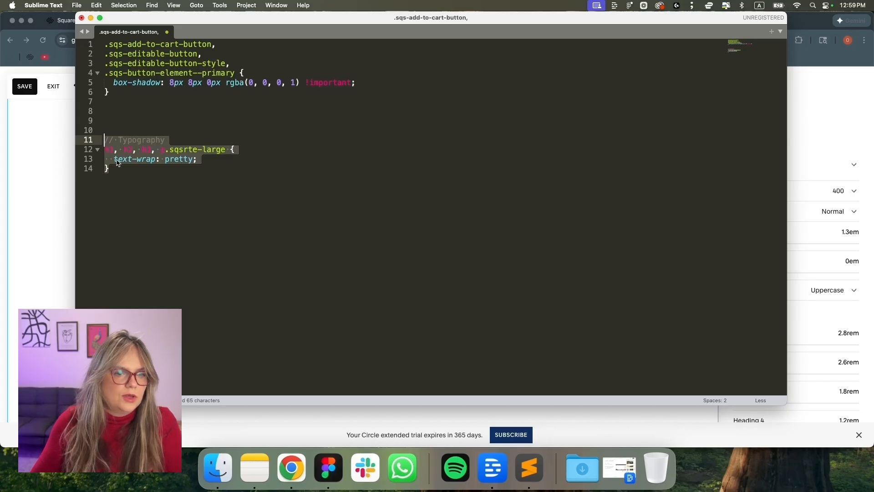
# Save the Squarespace page and exit the editor
pyautogui.click(291, 468)
pyautogui.click(24, 86)
pyautogui.click(53, 87)
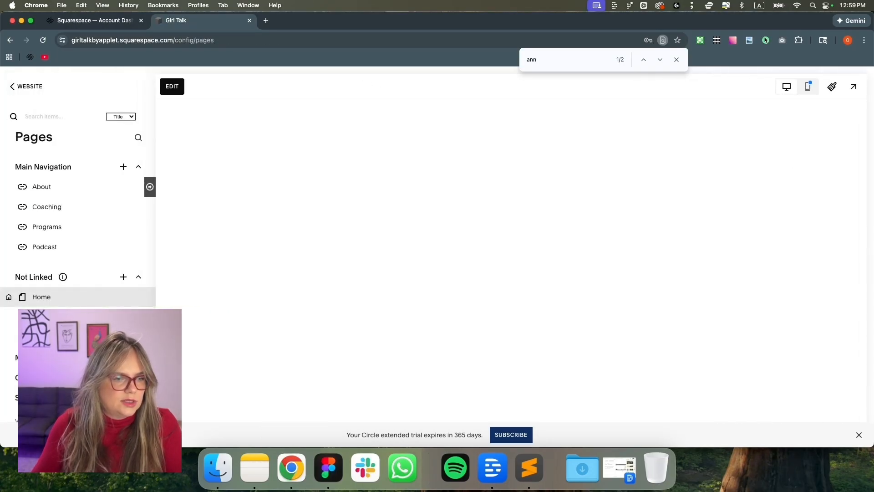
# Paste the Typography text-wrap rule into the site's Custom CSS and save it
pyautogui.click(50, 378)
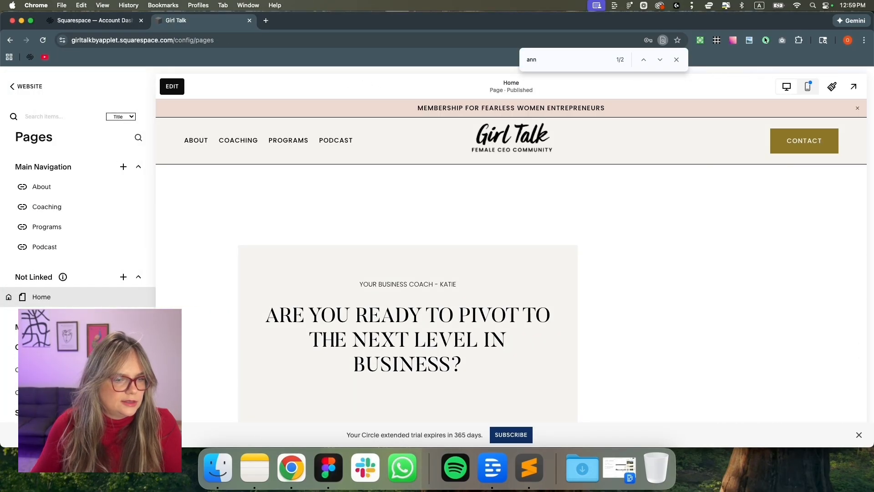
pyautogui.click(55, 397)
pyautogui.click(82, 270)
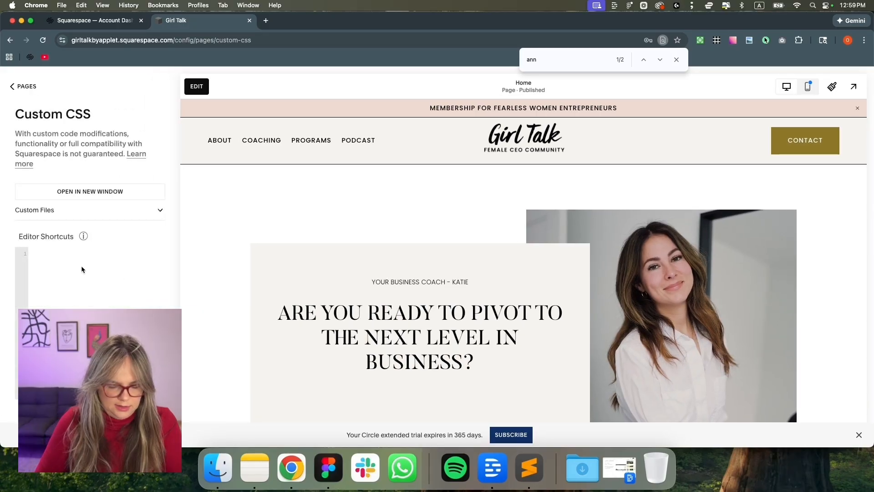
pyautogui.press('super+v')
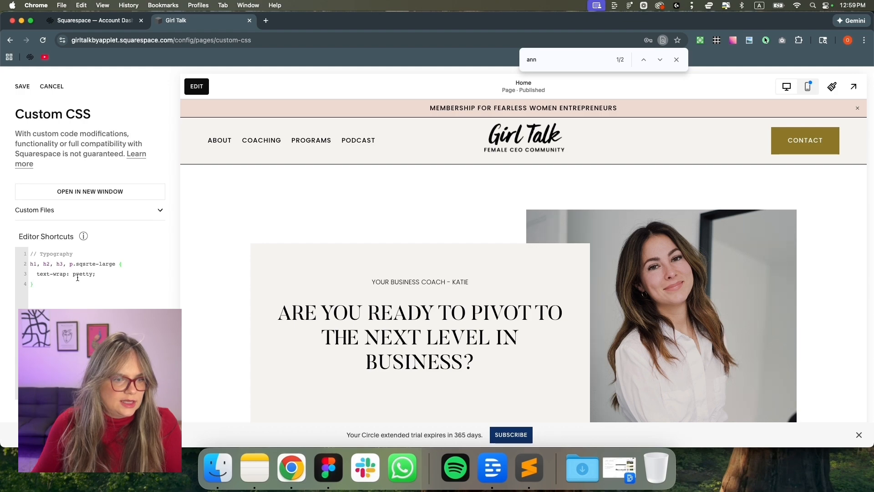
pyautogui.scroll(-2, 295, 281)
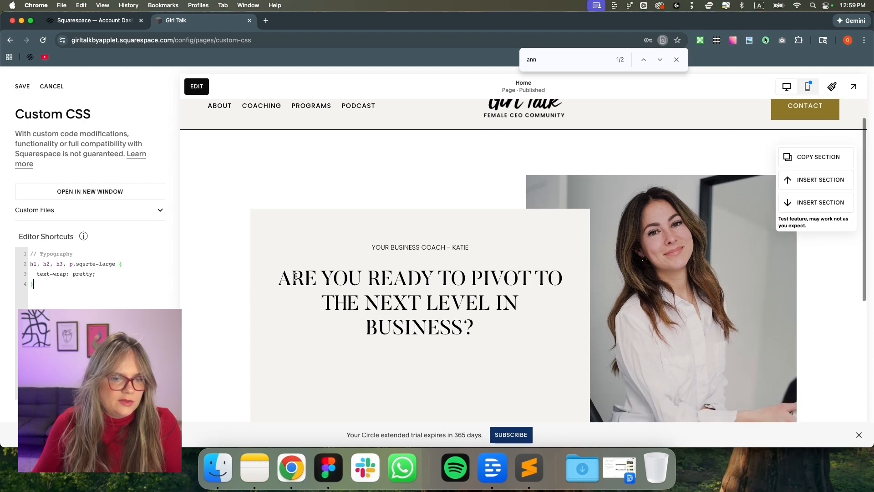
pyautogui.moveTo(281, 278); pyautogui.dragTo(484, 339)
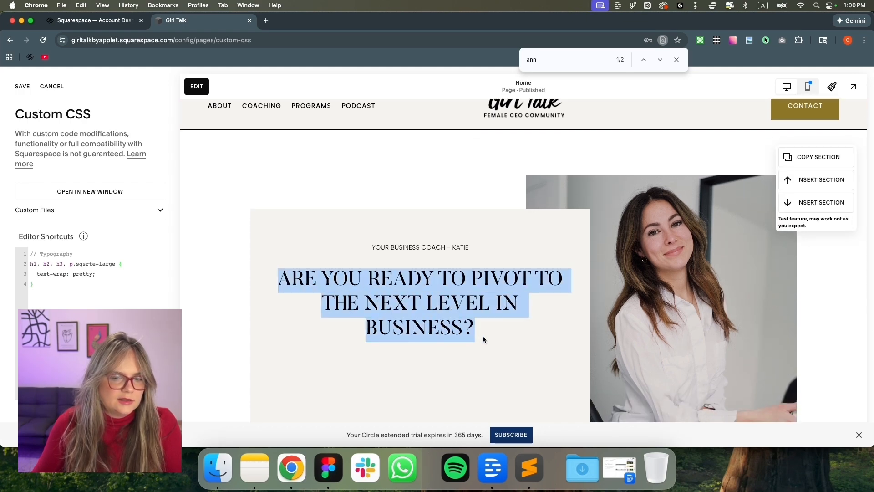
pyautogui.click(21, 87)
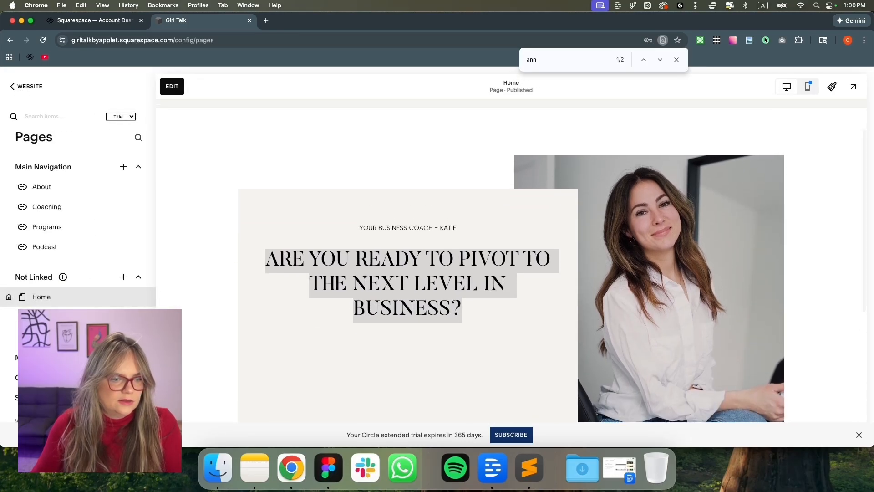
# Change the text-wrap value from 'pretty' to 'balance' and compare the heading with Figma
pyautogui.click(55, 392)
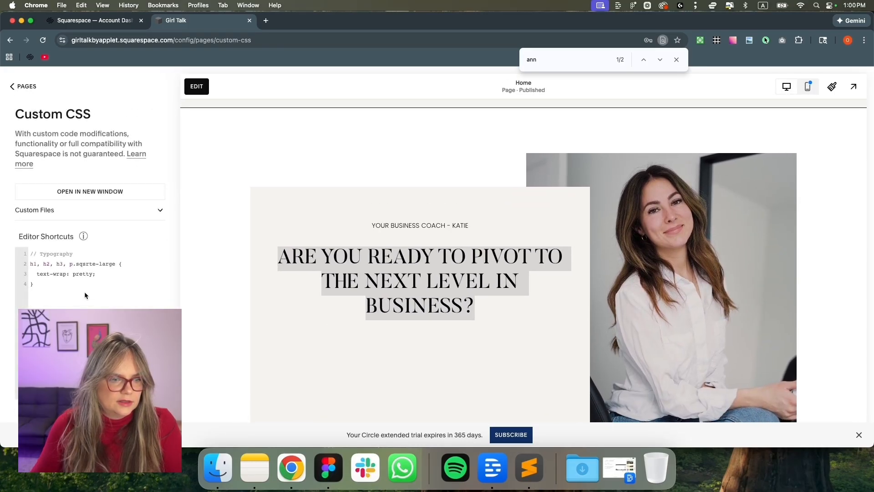
pyautogui.click(93, 273)
pyautogui.press('BackSpace')
pyautogui.press('BackSpace')
pyautogui.press('BackSpace')
pyautogui.press('BackSpace')
pyautogui.press('BackSpace')
pyautogui.write('balance')
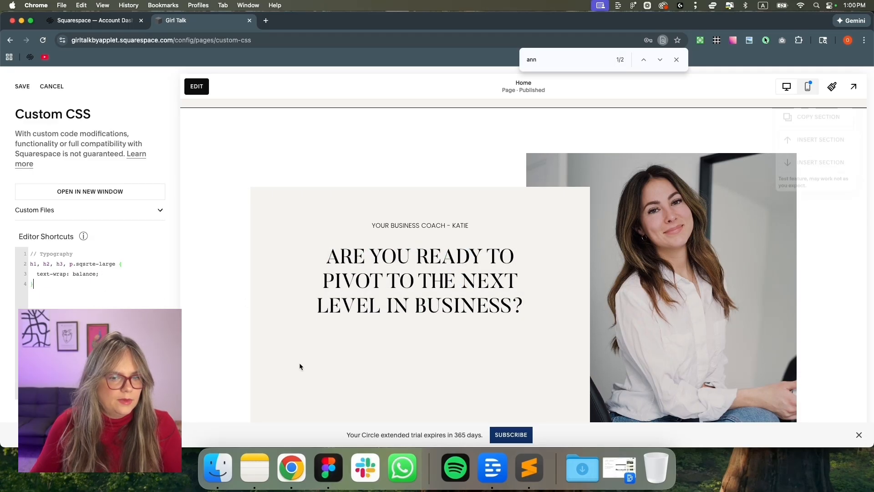
pyautogui.scroll(-2, 367, 322)
pyautogui.click(329, 469)
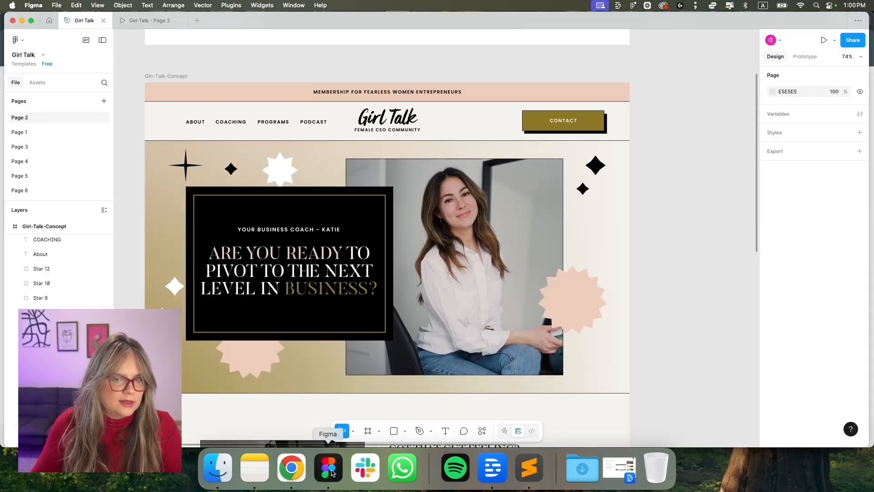
pyautogui.click(276, 263)
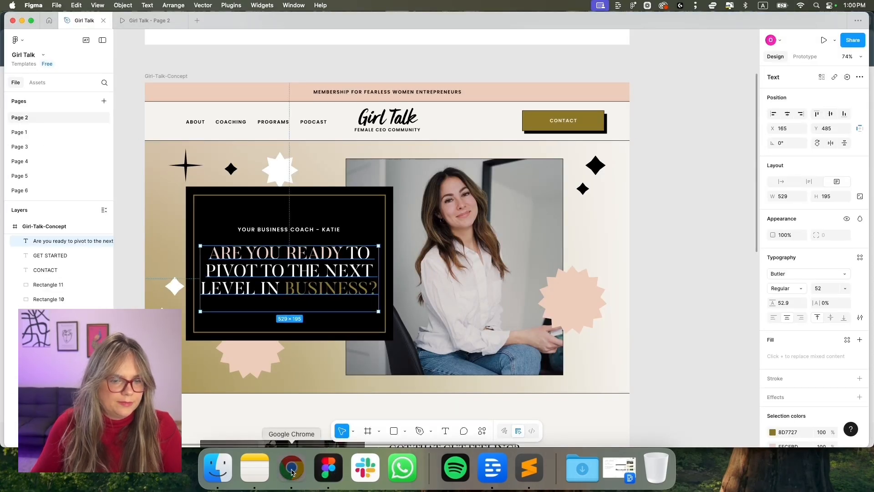
pyautogui.click(292, 469)
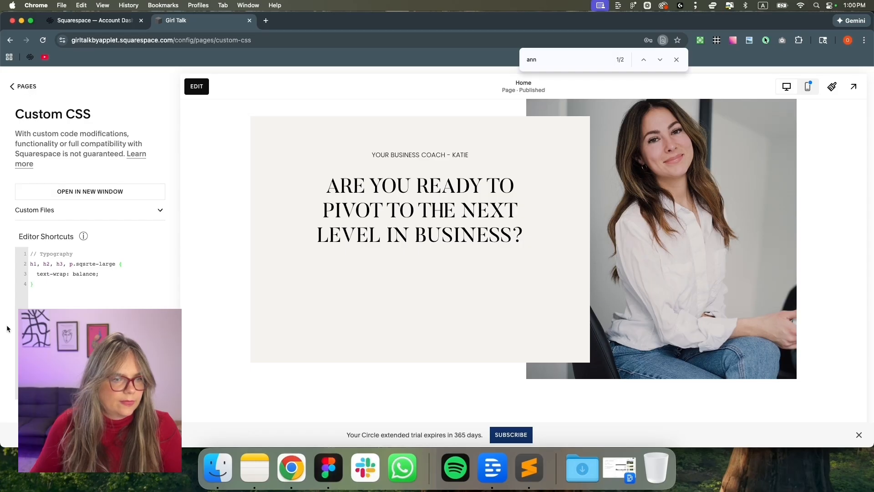
# Copy the Uppercase subhead rule (lines 16–23) from Sublime Text and return to Squarespace
pyautogui.press('super+Tab')
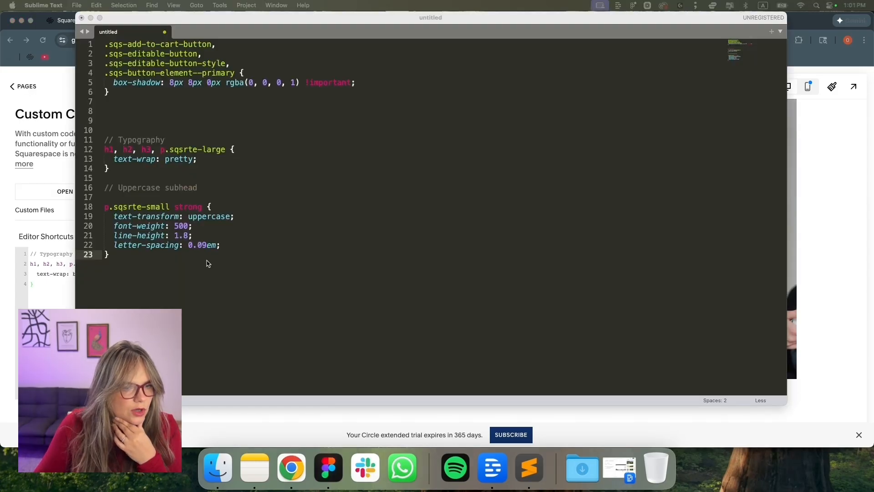
pyautogui.click(132, 256)
pyautogui.moveTo(105, 188); pyautogui.dragTo(123, 263)
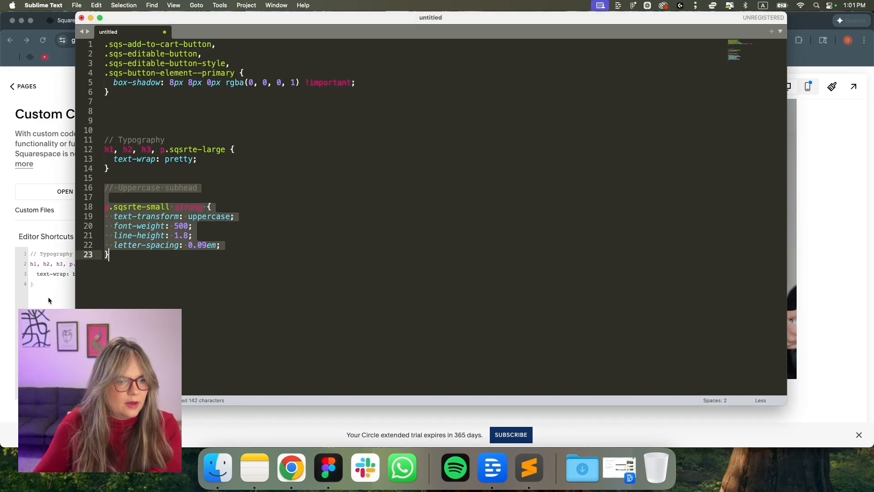
pyautogui.click(47, 303)
# Paste the Uppercase subhead rule on a new line in Custom CSS, then go back to the Home page
pyautogui.press('Return')
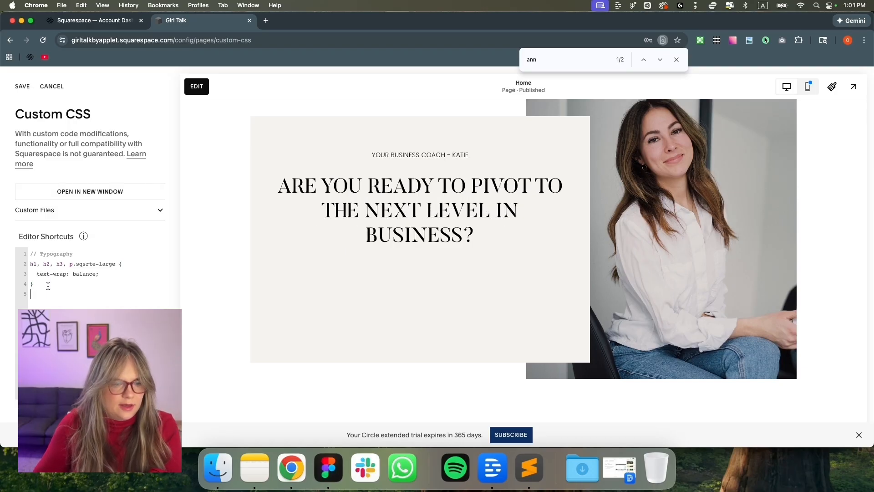
pyautogui.press('cmd+v')
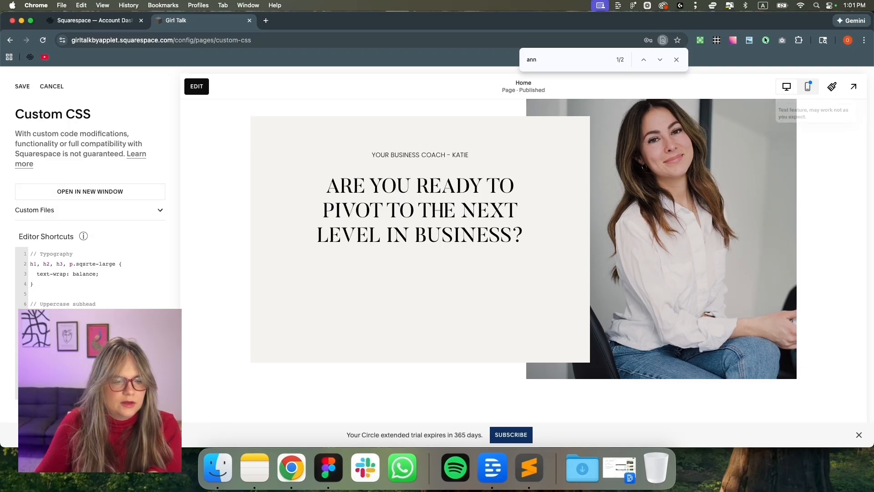
pyautogui.click(26, 87)
pyautogui.click(170, 86)
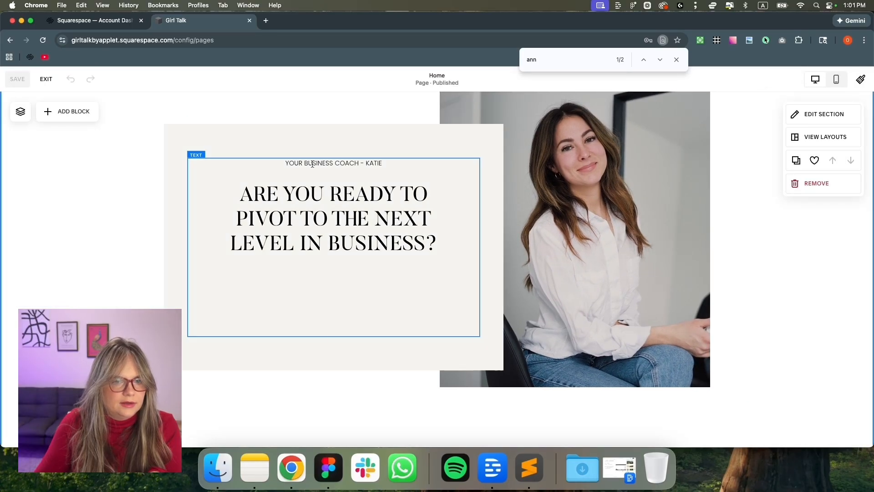
# Make the coach subhead line bold
pyautogui.click(297, 164)
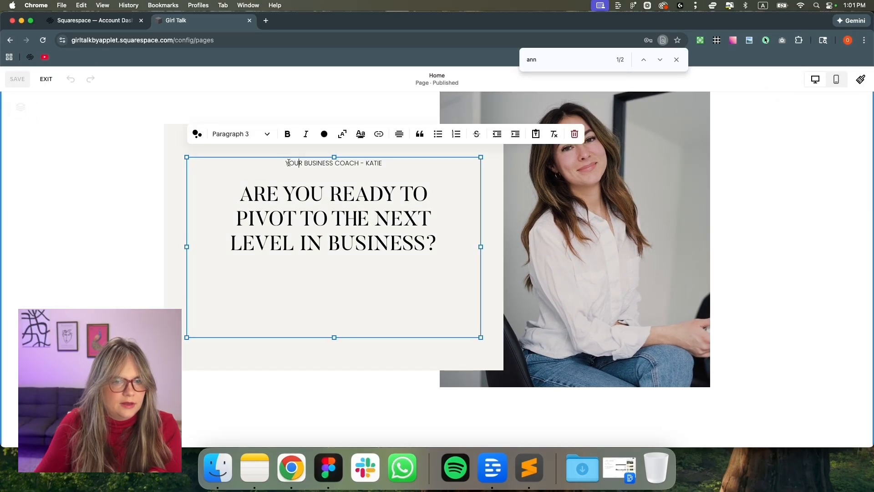
pyautogui.moveTo(298, 164); pyautogui.dragTo(287, 161)
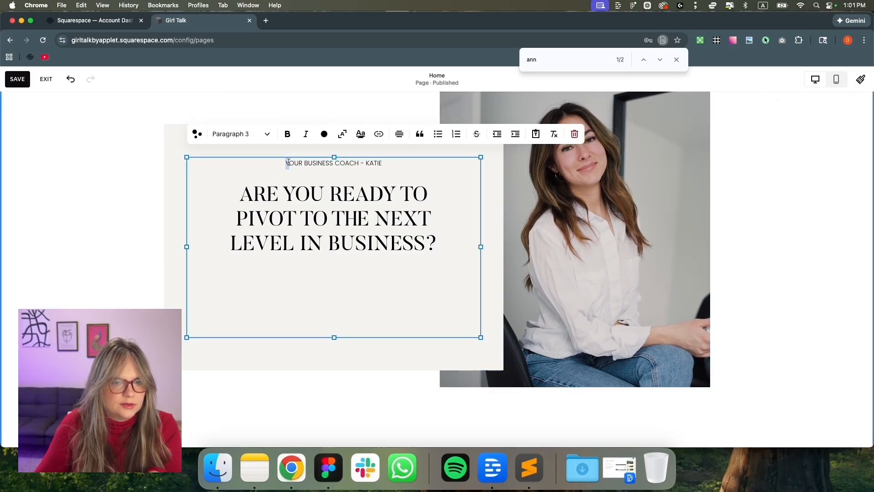
pyautogui.moveTo(383, 163); pyautogui.dragTo(380, 162)
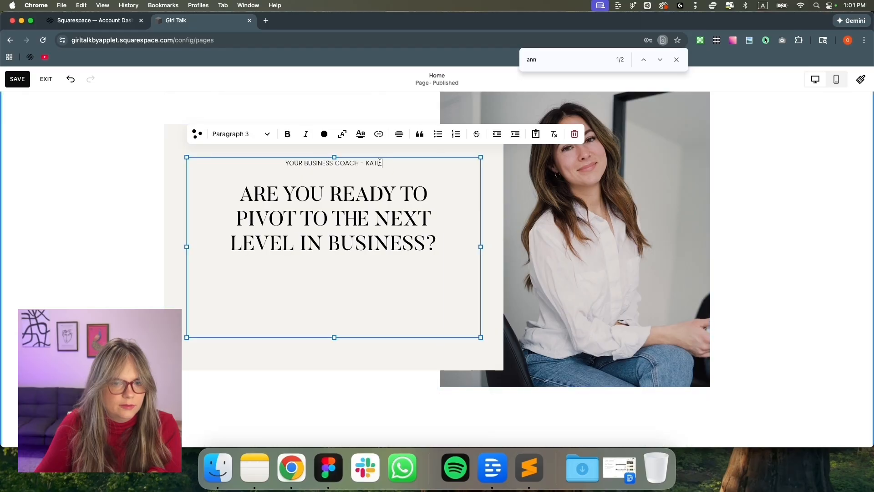
pyautogui.click(288, 134)
# Shorten the text block from the bottom and narrow the beige panel
pyautogui.moveTo(335, 336); pyautogui.dragTo(357, 266)
pyautogui.click(348, 363)
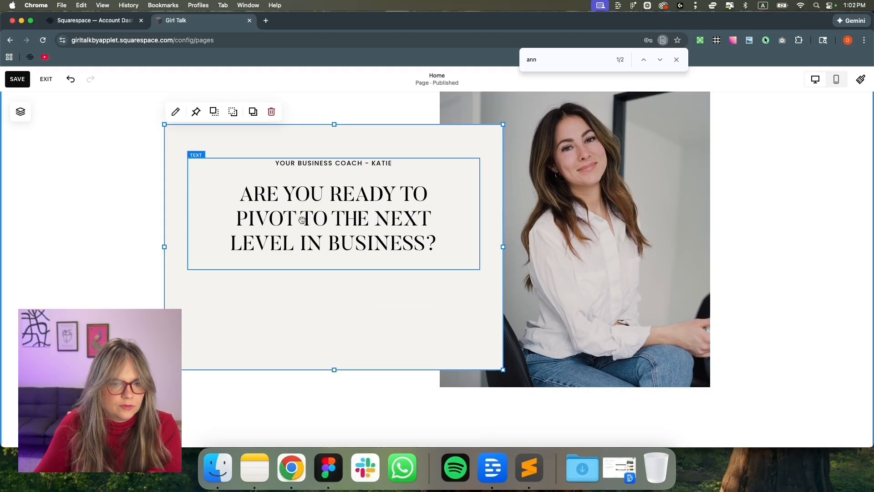
pyautogui.click(217, 222)
pyautogui.click(178, 228)
pyautogui.click(165, 230)
pyautogui.moveTo(165, 247); pyautogui.dragTo(188, 247)
pyautogui.moveTo(503, 247); pyautogui.dragTo(486, 230)
# Widen the heading block so the heading wraps onto two lines
pyautogui.click(394, 230)
pyautogui.click(152, 238)
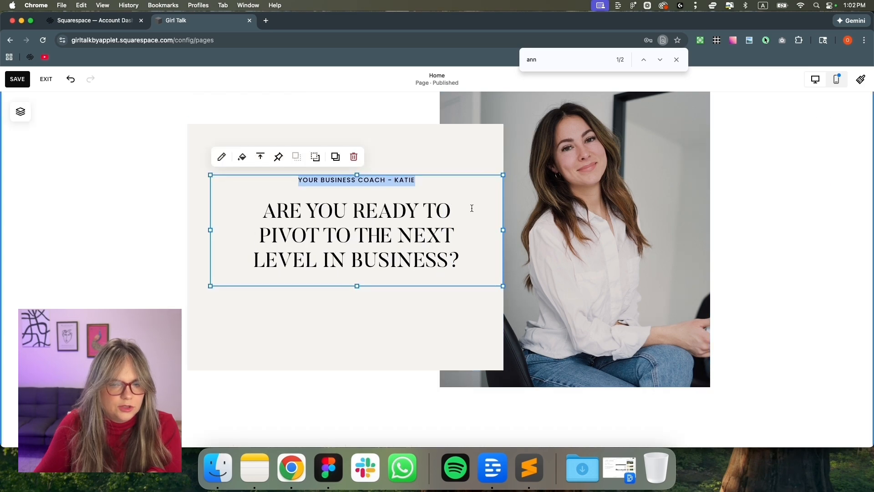
pyautogui.moveTo(212, 231); pyautogui.dragTo(188, 230)
pyautogui.click(253, 172)
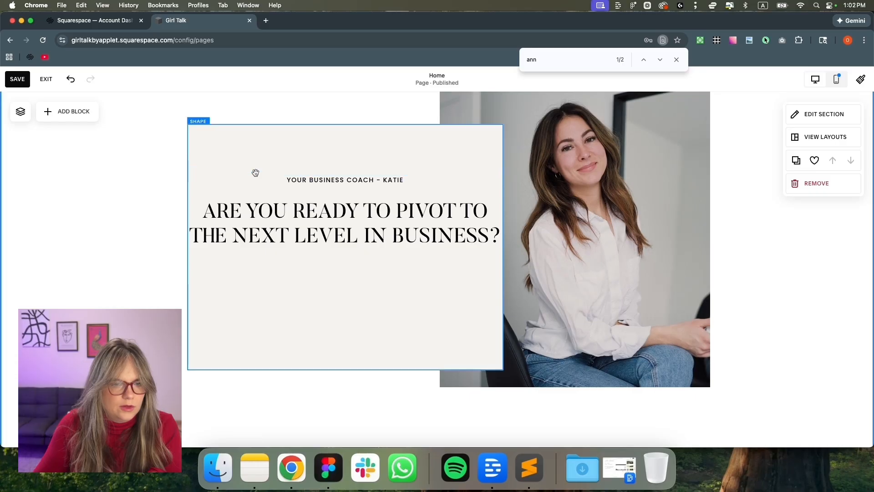
# Turn on a background for the heading block with L padding
pyautogui.click(221, 179)
pyautogui.click(219, 157)
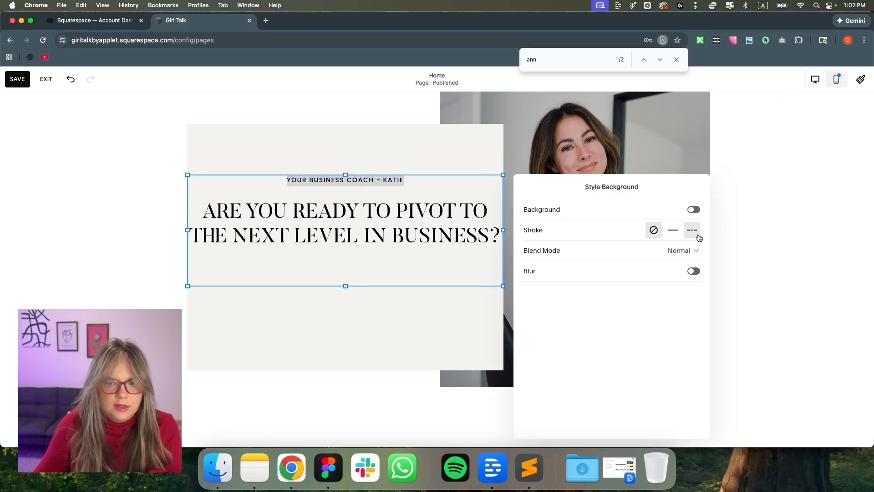
pyautogui.click(694, 210)
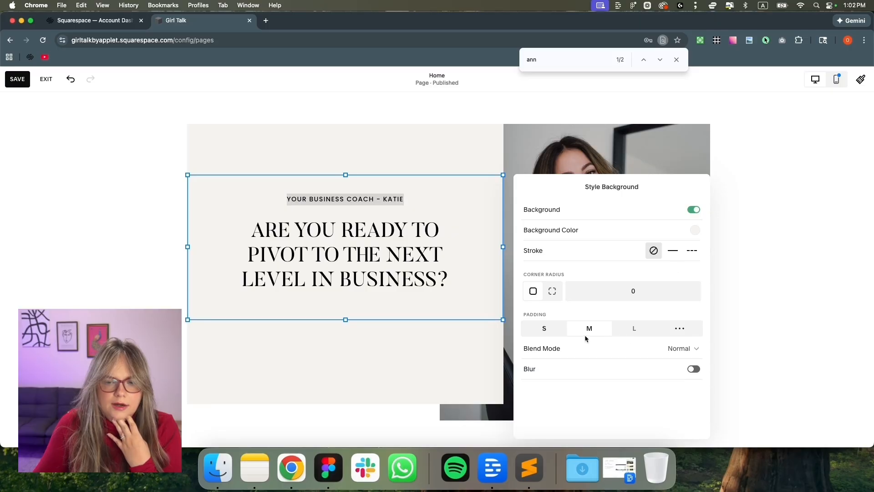
pyautogui.click(634, 330)
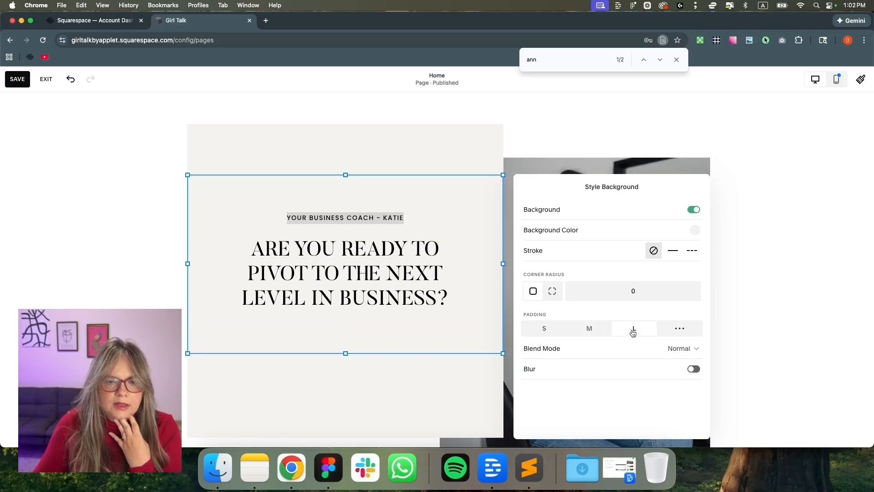
pyautogui.click(397, 152)
# Move, shorten and narrow the heading block so it sits inset in the beige panel
pyautogui.click(335, 243)
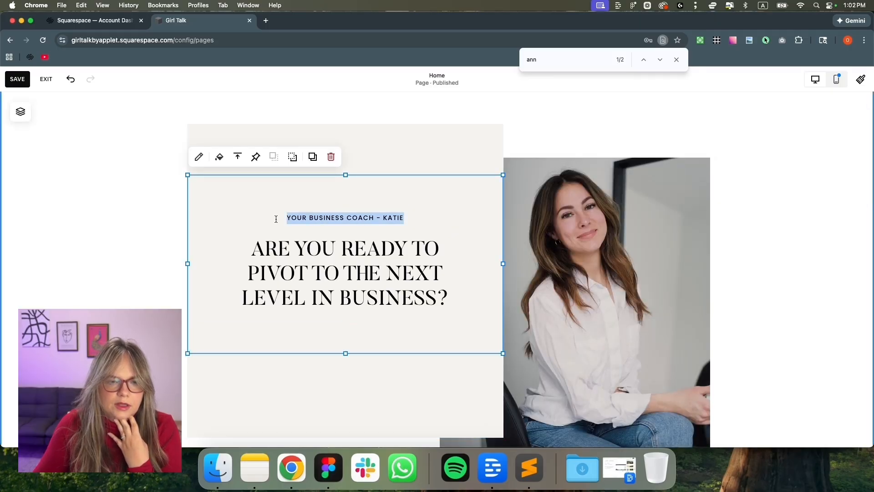
pyautogui.moveTo(412, 149); pyautogui.dragTo(413, 211)
pyautogui.scroll(-3, 419, 295)
pyautogui.moveTo(358, 398); pyautogui.dragTo(371, 234)
pyautogui.moveTo(511, 157); pyautogui.dragTo(481, 160)
pyautogui.moveTo(193, 161); pyautogui.dragTo(210, 161)
pyautogui.scroll(2, 290, 201)
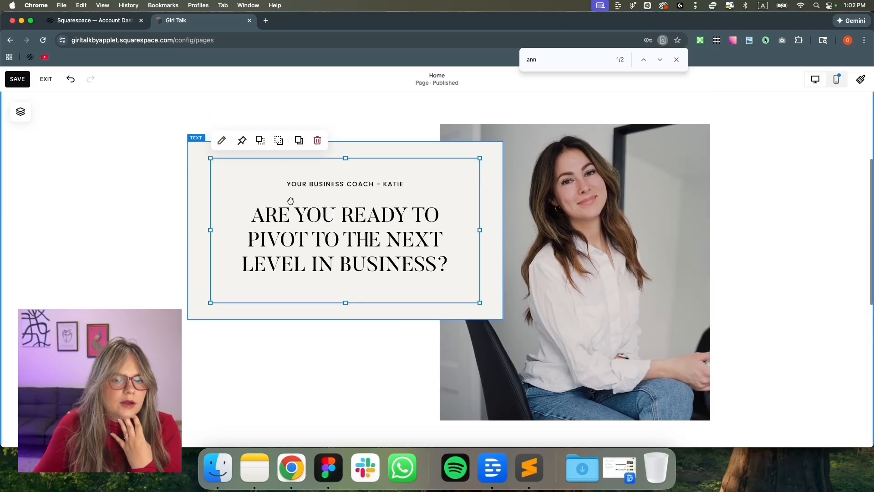
# Preview the inner box's fill options, then move the heading text lower in the panel
pyautogui.click(223, 141)
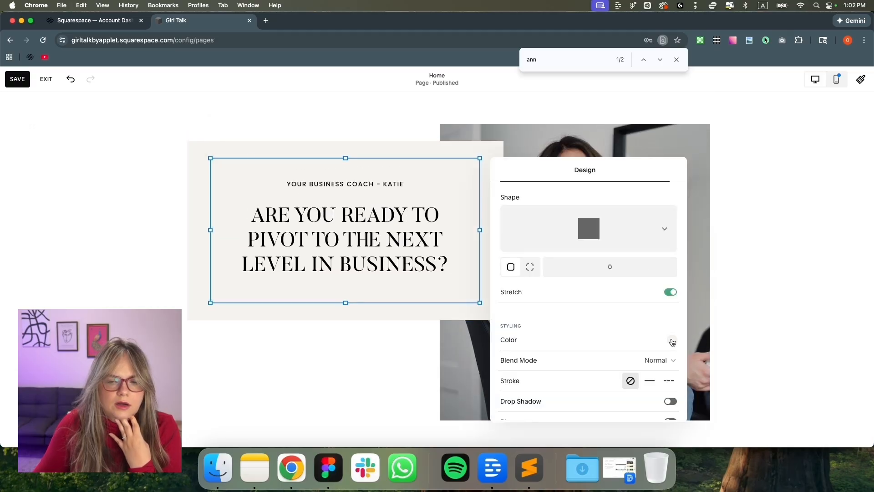
pyautogui.click(672, 340)
pyautogui.click(794, 312)
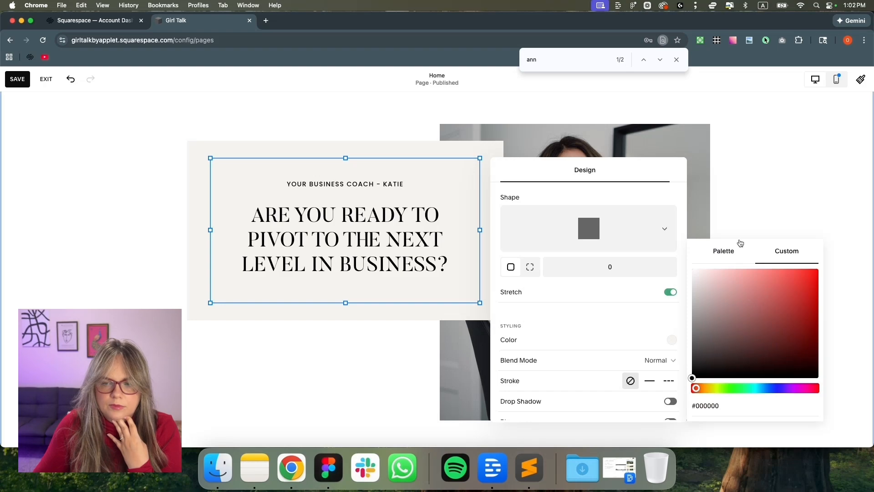
pyautogui.click(736, 219)
pyautogui.click(254, 185)
pyautogui.click(204, 200)
pyautogui.moveTo(219, 217); pyautogui.dragTo(233, 253)
# Make the inner box's fill fully transparent: Normal blend, RGB colour at 0% opacity
pyautogui.click(388, 169)
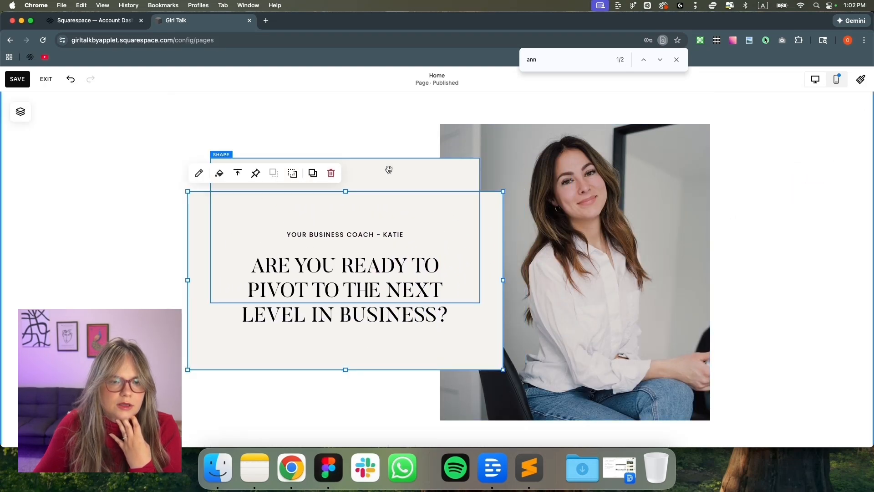
pyautogui.click(223, 140)
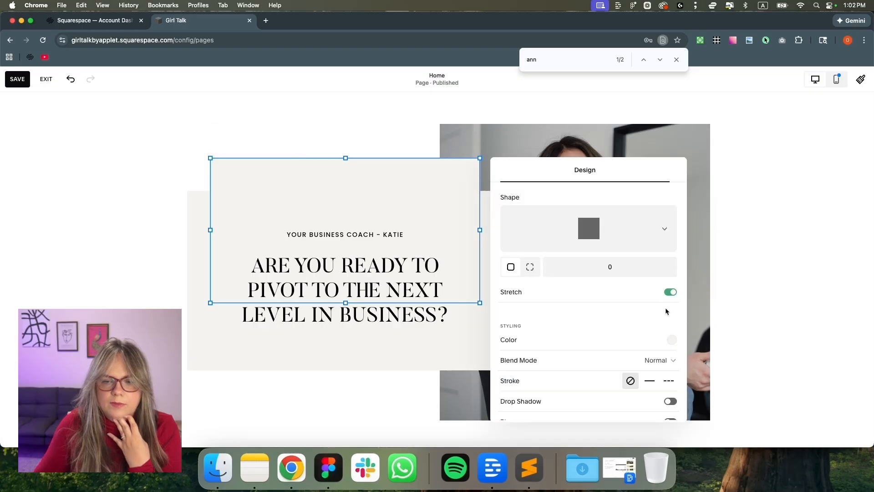
pyautogui.scroll(-1, 668, 302)
pyautogui.click(673, 322)
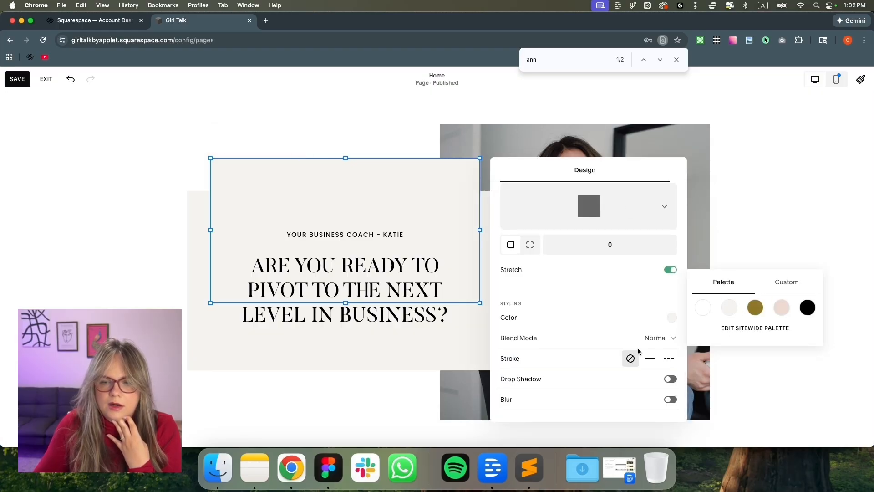
pyautogui.click(652, 339)
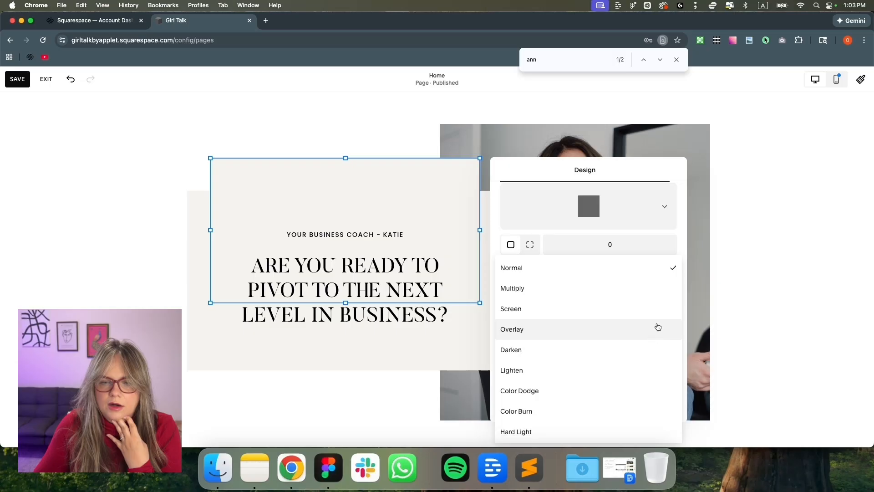
pyautogui.click(668, 269)
pyautogui.click(673, 317)
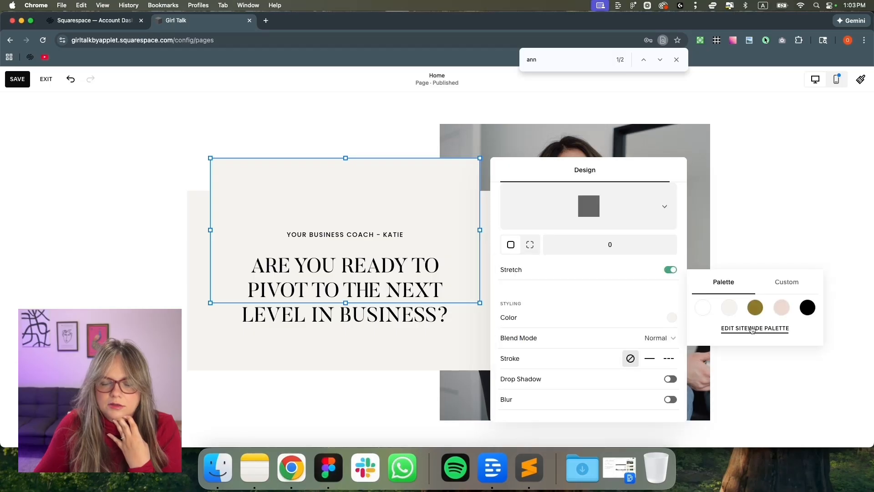
pyautogui.click(783, 282)
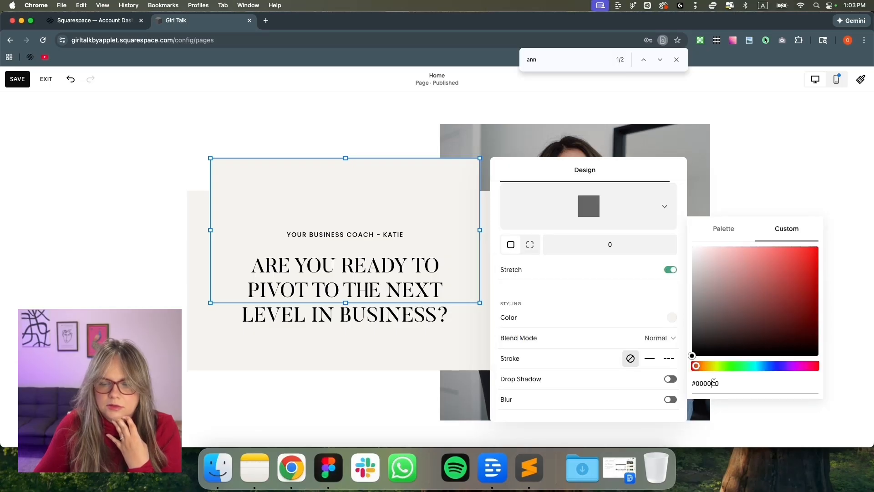
pyautogui.click(730, 390)
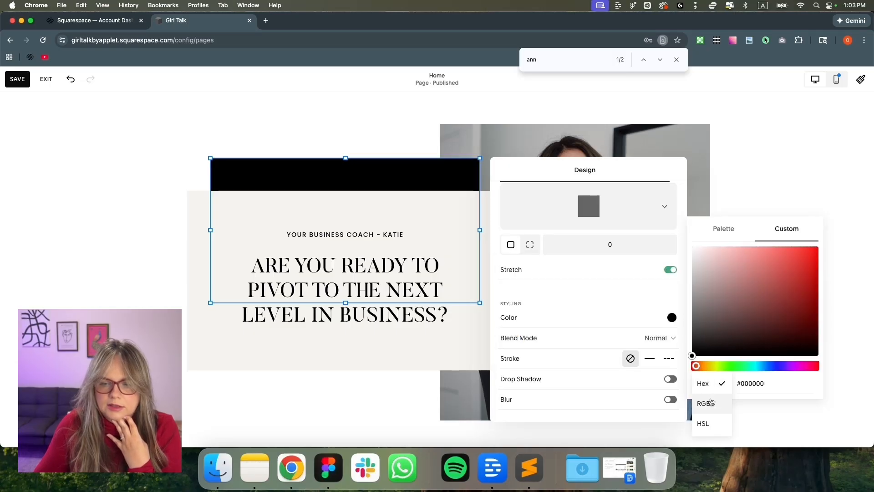
pyautogui.click(711, 402)
pyautogui.moveTo(736, 376); pyautogui.dragTo(646, 376)
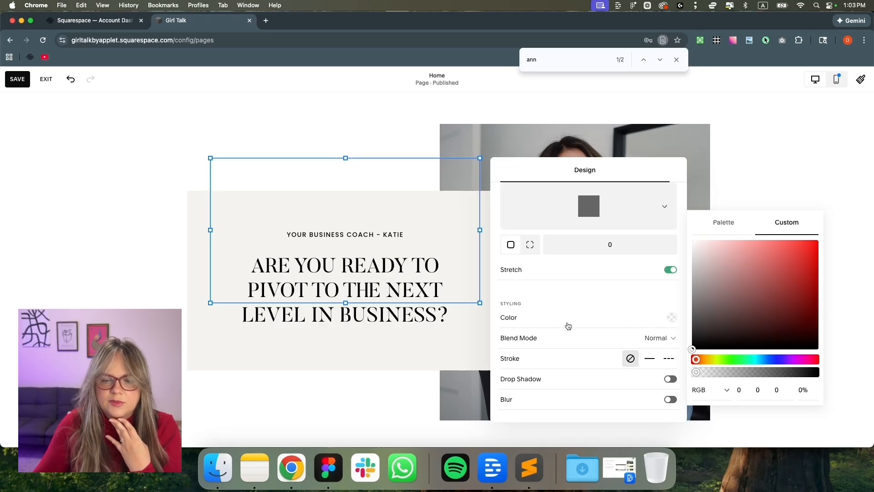
# Give the inner box a solid gold outline with custom thickness set to 0px
pyautogui.click(649, 360)
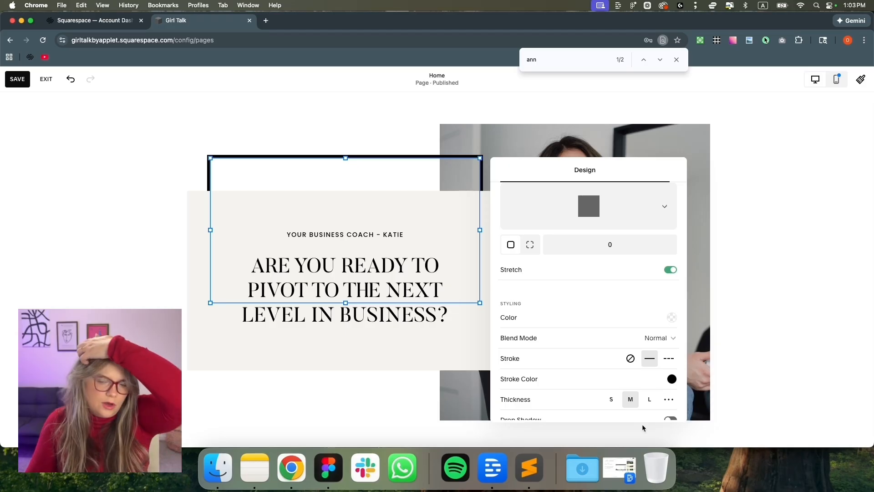
pyautogui.click(679, 380)
pyautogui.click(755, 359)
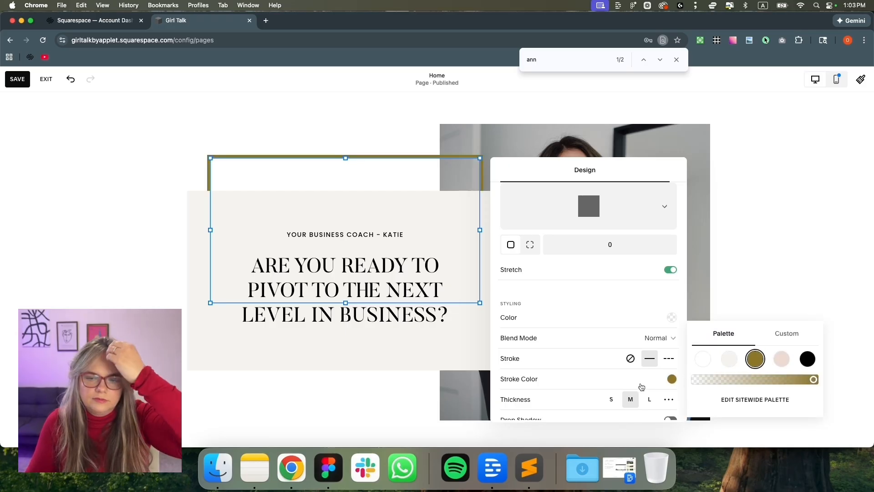
pyautogui.click(668, 401)
pyautogui.scroll(-2, 560, 367)
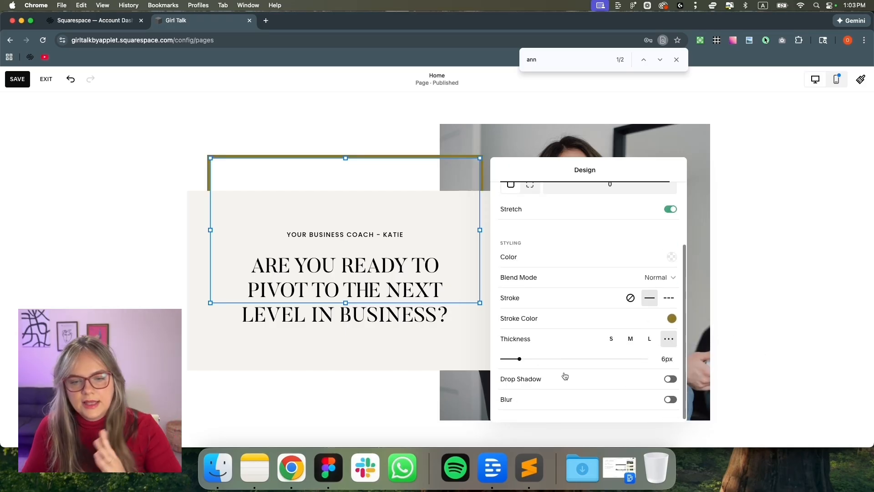
pyautogui.moveTo(520, 359); pyautogui.dragTo(502, 358)
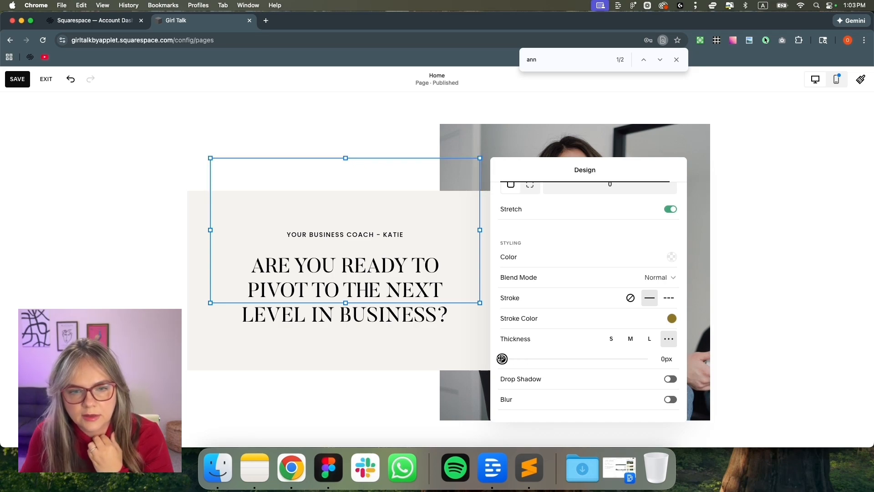
pyautogui.click(303, 199)
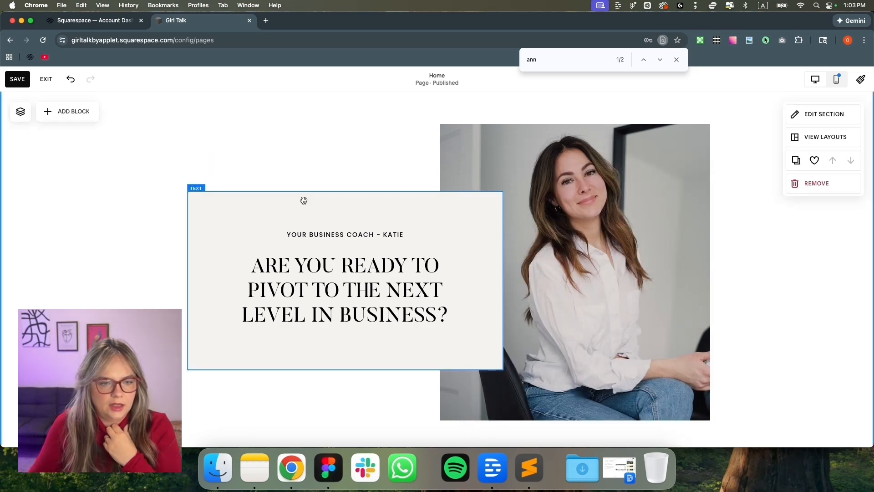
# Move the gold outline box down so it frames the heading
pyautogui.click(300, 170)
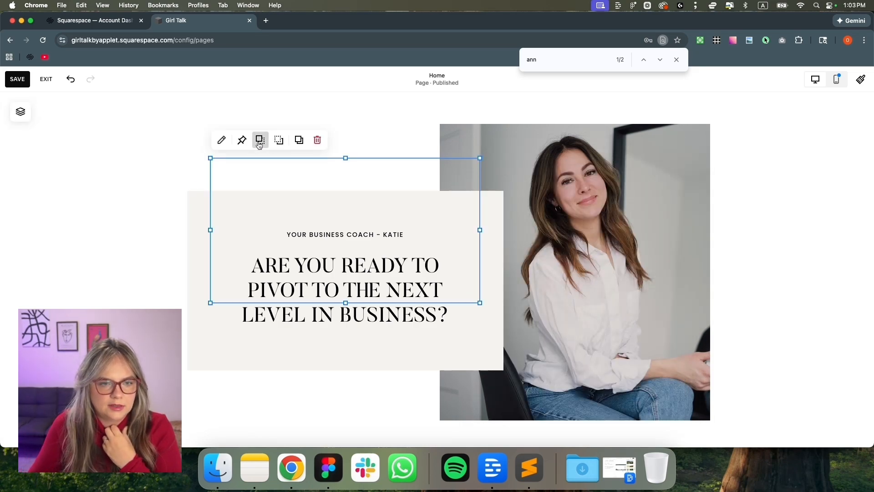
pyautogui.moveTo(292, 201); pyautogui.dragTo(266, 261)
pyautogui.click(112, 252)
# Thicken the outline box's stroke to about 2px
pyautogui.click(223, 244)
pyautogui.click(241, 187)
pyautogui.scroll(-4, 667, 361)
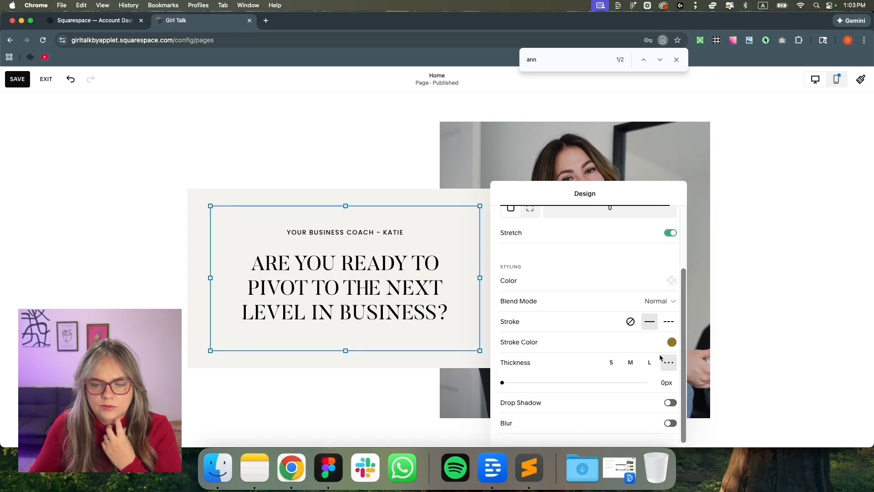
pyautogui.moveTo(508, 382); pyautogui.dragTo(508, 382)
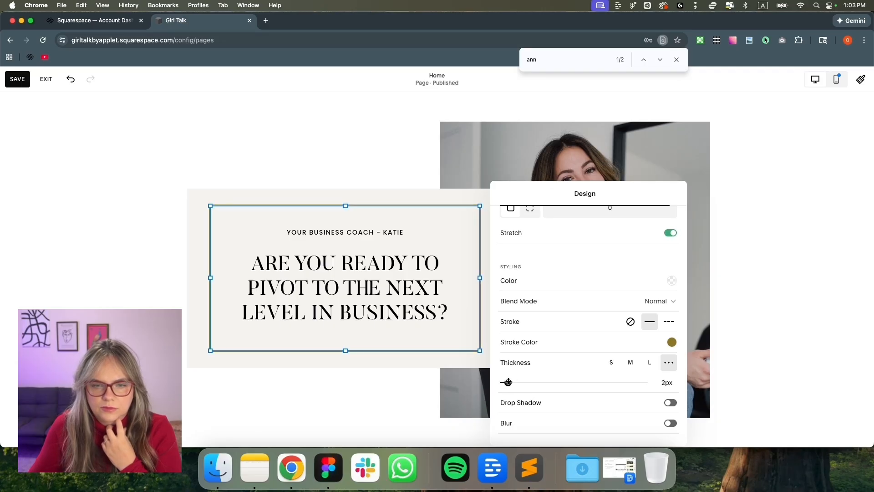
pyautogui.click(147, 247)
pyautogui.scroll(1, 148, 246)
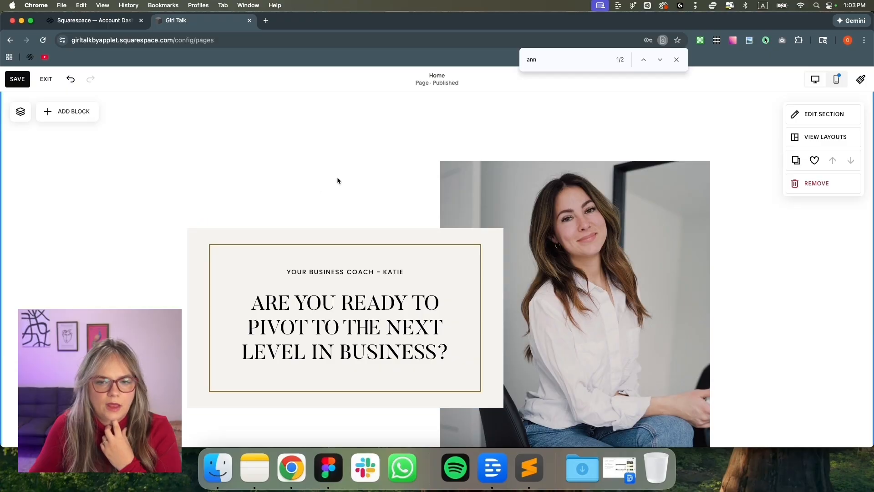
# Set the hero height to S, move the card and photo up, and trim empty rows
pyautogui.scroll(1, 542, 173)
pyautogui.click(805, 117)
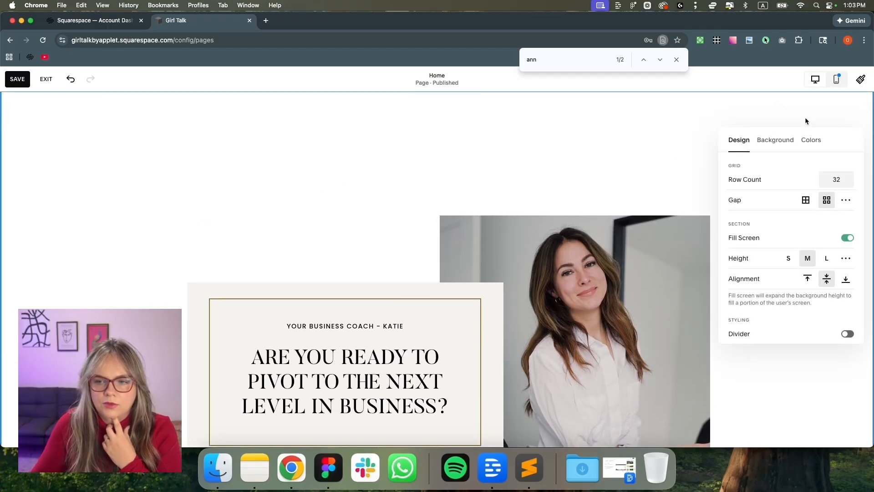
pyautogui.click(788, 259)
pyautogui.moveTo(175, 218); pyautogui.dragTo(553, 322)
pyautogui.scroll(-5, 630, 381)
pyautogui.moveTo(755, 414); pyautogui.dragTo(749, 223)
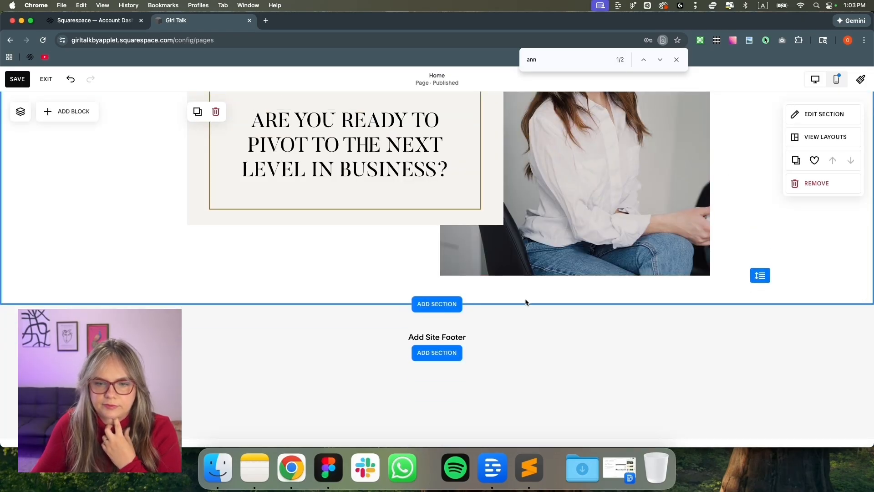
# Add a blank section below the hero and reopen the hero's section settings
pyautogui.click(438, 304)
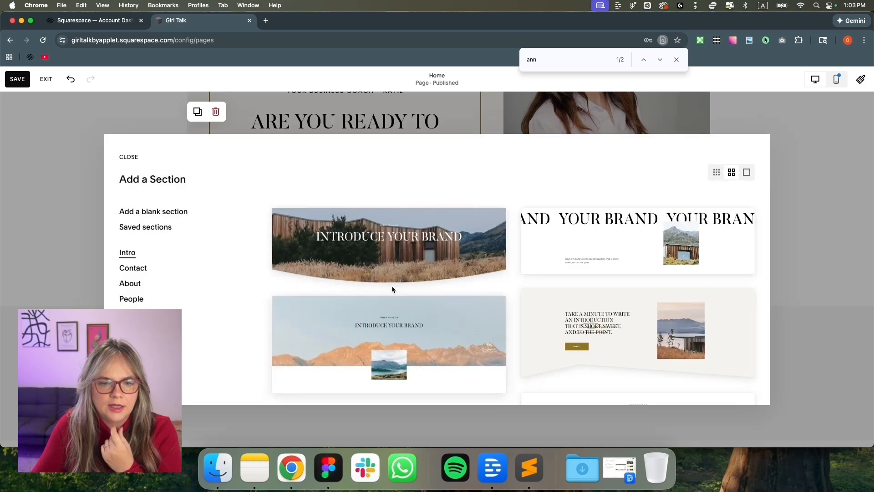
pyautogui.click(175, 212)
pyautogui.scroll(8, 273, 269)
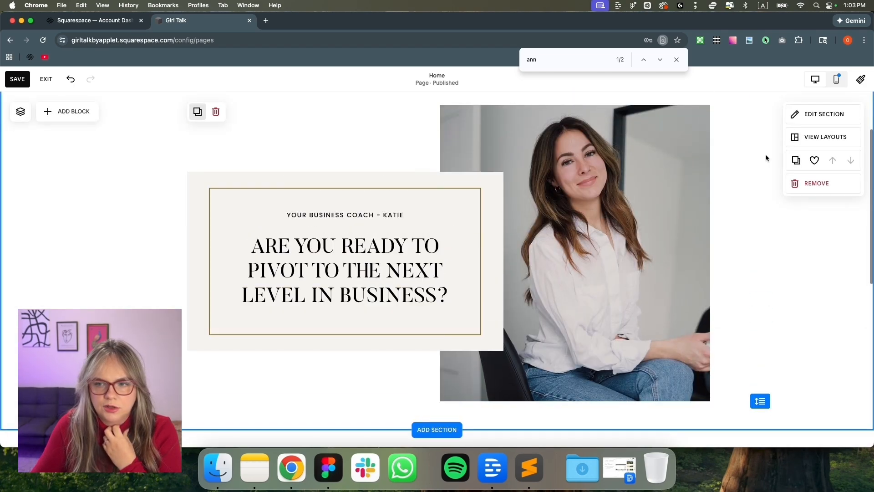
pyautogui.click(818, 114)
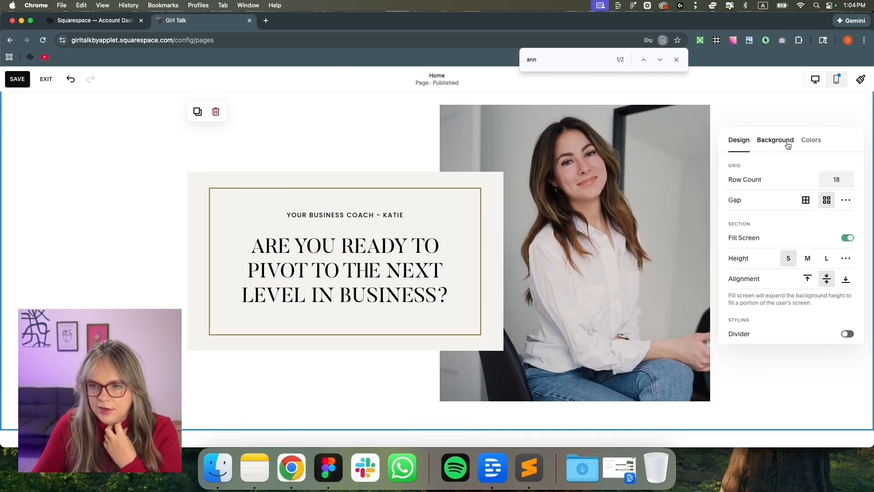
pyautogui.click(788, 145)
pyautogui.click(817, 145)
pyautogui.click(741, 141)
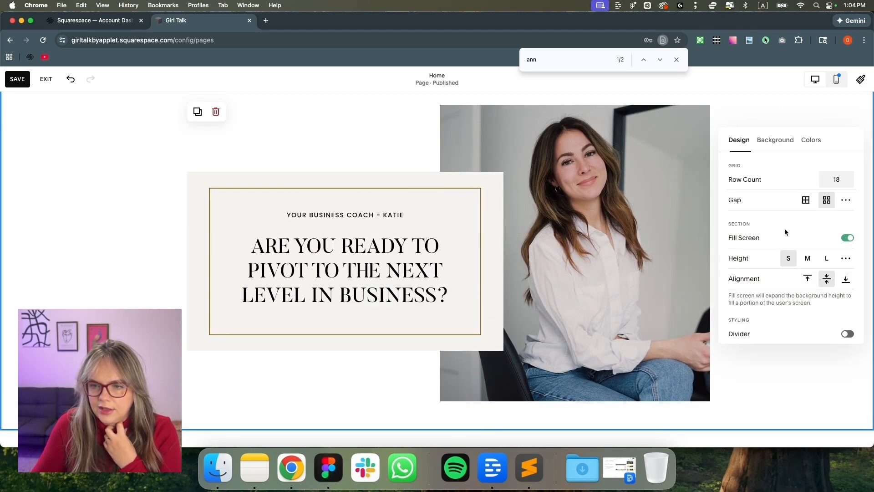
pyautogui.scroll(-3, 789, 295)
# Turn on the section divider and make its shape a straight flat line
pyautogui.click(847, 272)
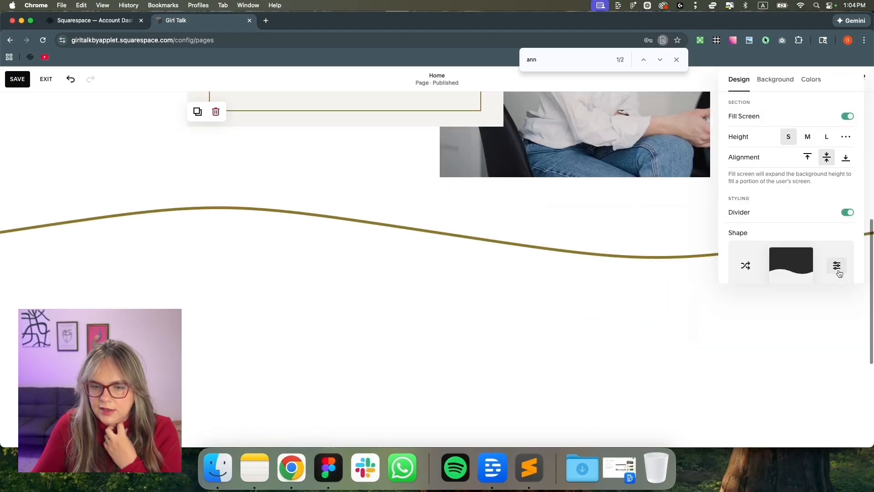
pyautogui.click(836, 265)
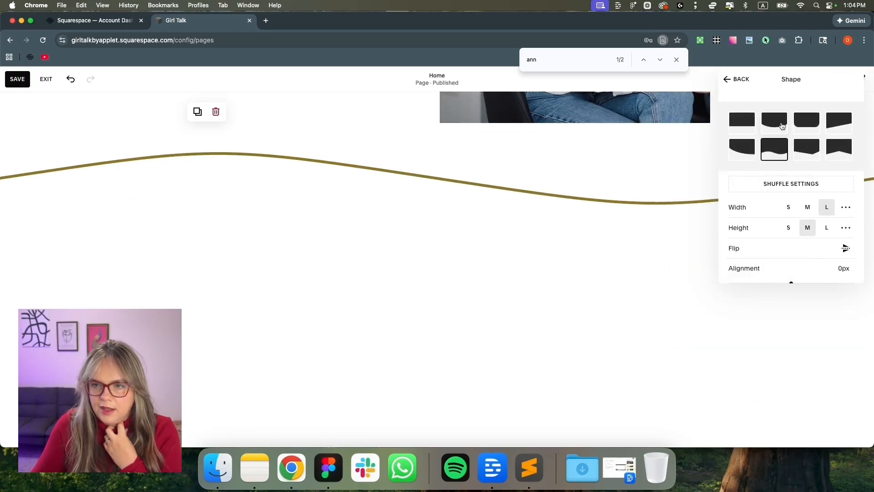
pyautogui.click(741, 130)
pyautogui.scroll(2, 634, 140)
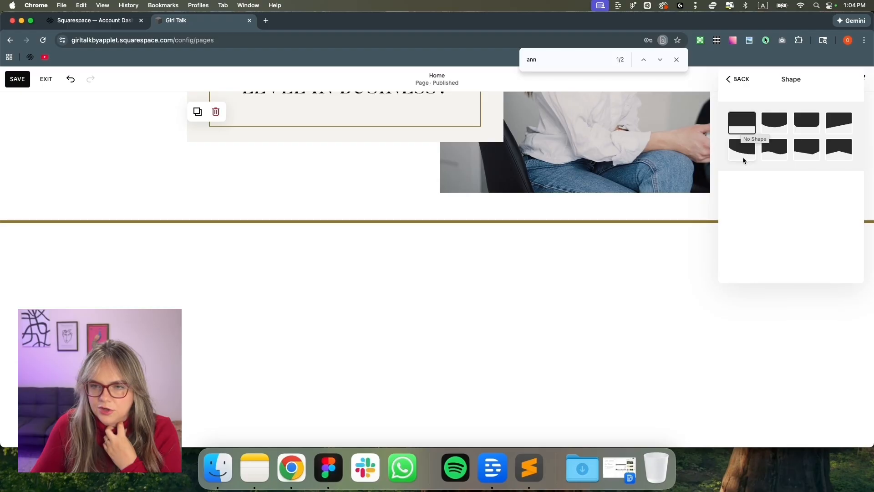
pyautogui.click(742, 79)
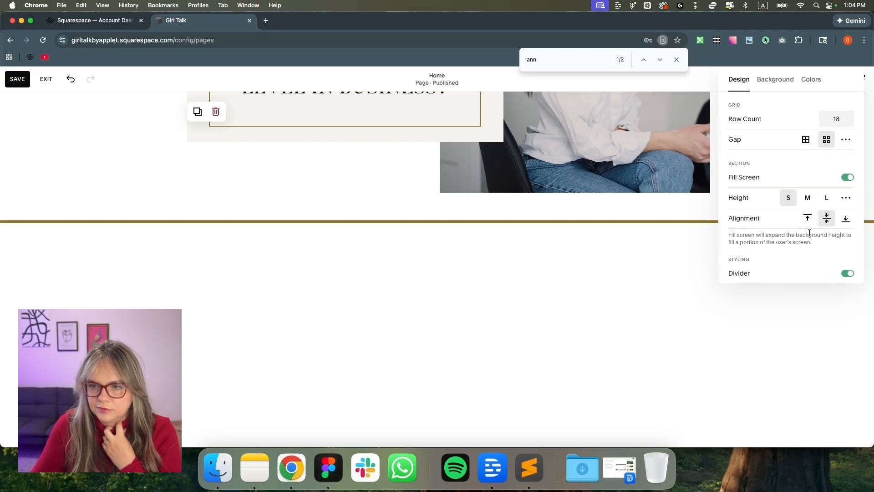
pyautogui.scroll(-5, 818, 217)
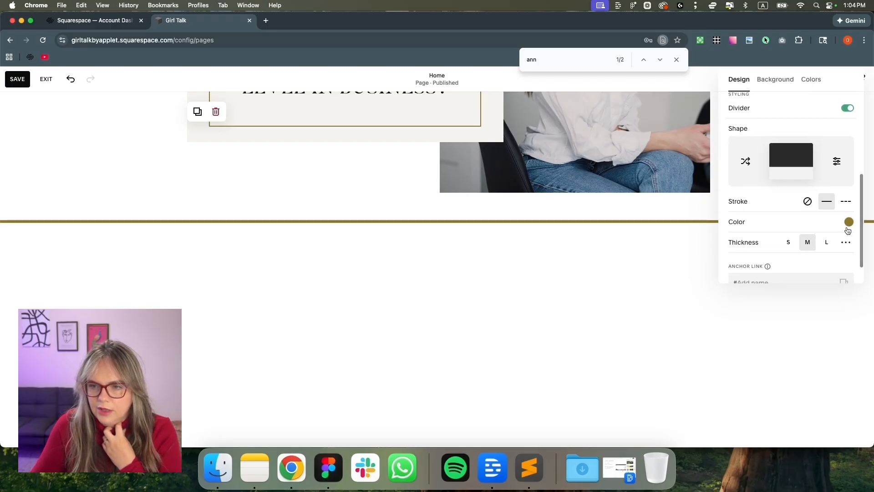
# Colour the divider black and set its thickness to 1px
pyautogui.click(848, 222)
pyautogui.click(856, 211)
pyautogui.click(721, 189)
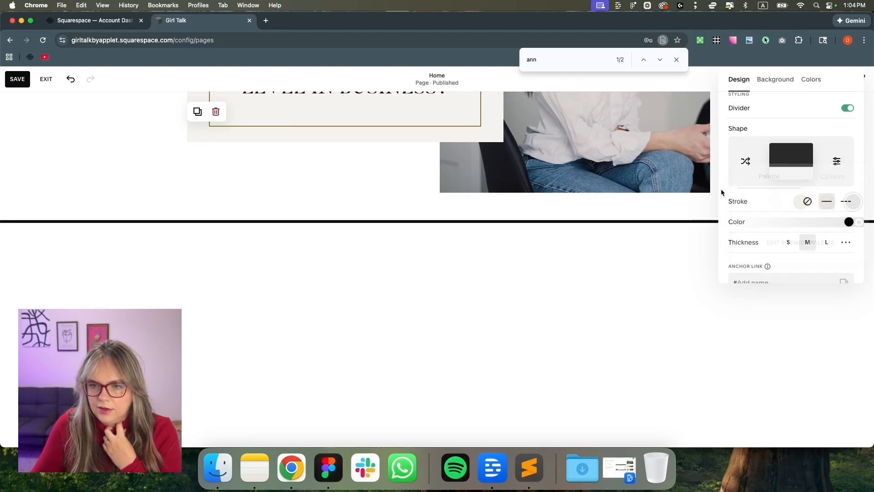
pyautogui.click(834, 246)
pyautogui.moveTo(741, 263); pyautogui.dragTo(731, 262)
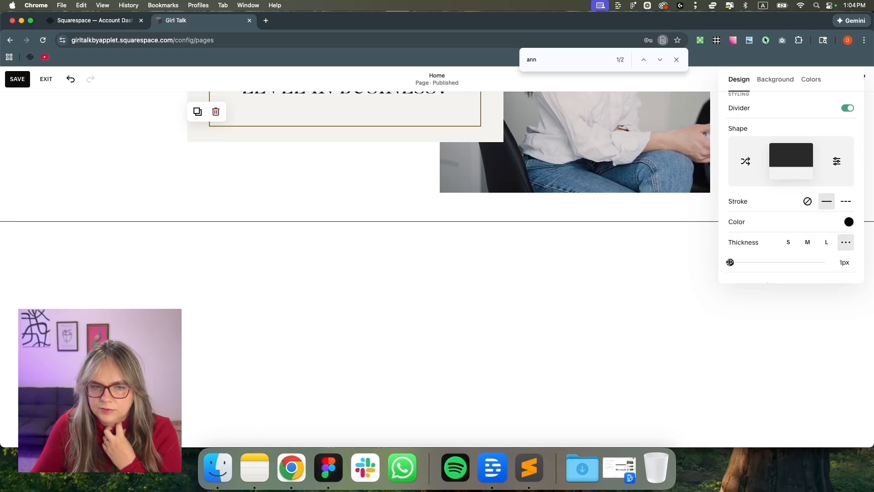
pyautogui.click(582, 252)
pyautogui.scroll(6, 582, 252)
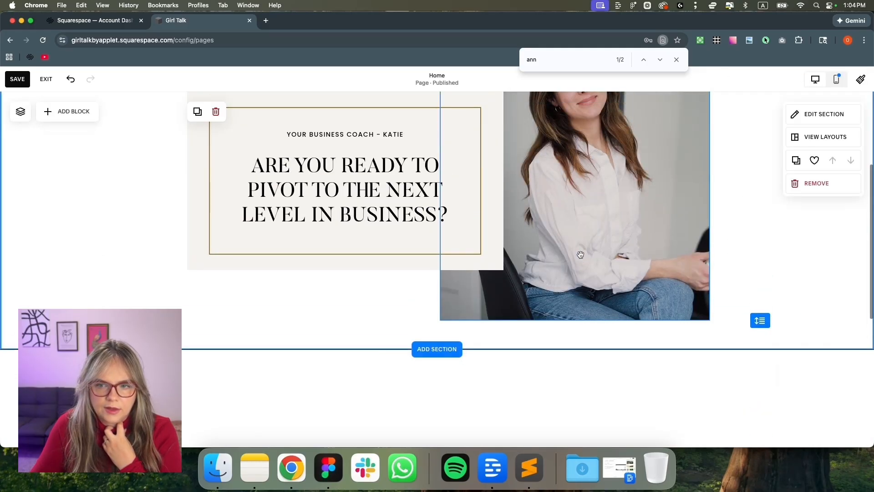
# Save the hero edits and exit the page editor
pyautogui.scroll(-2, 278, 280)
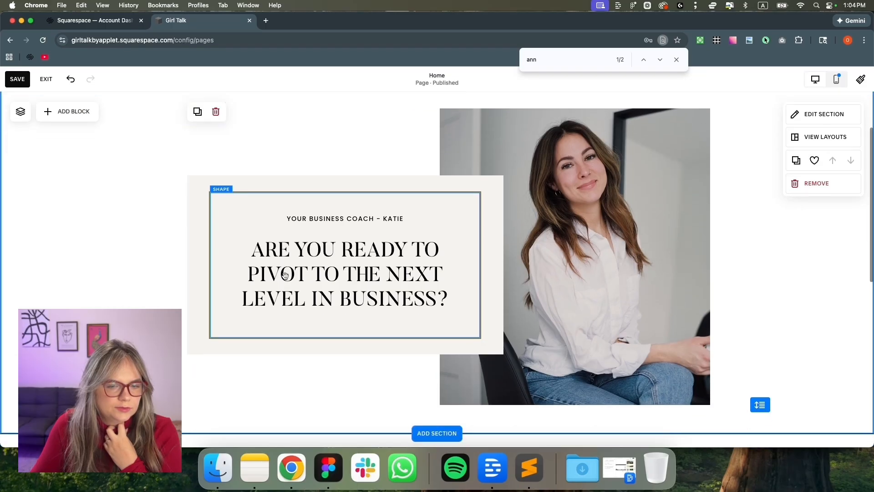
pyautogui.click(317, 271)
pyautogui.click(202, 241)
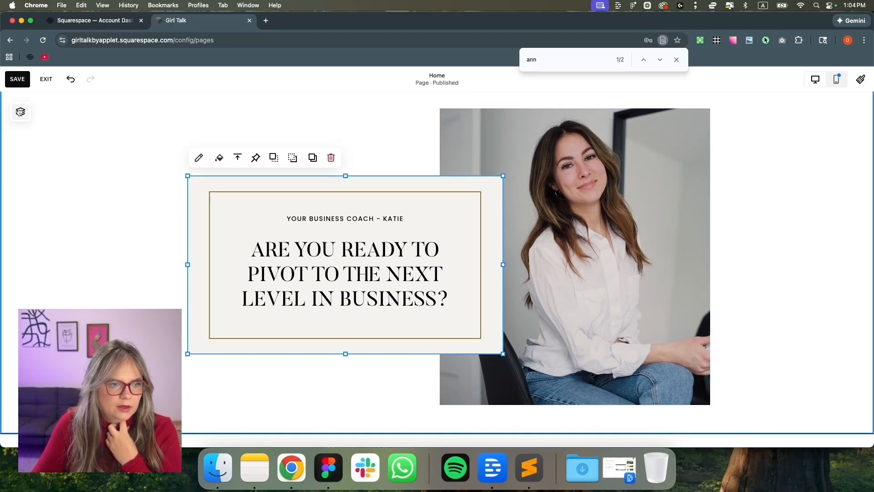
pyautogui.click(26, 79)
pyautogui.click(45, 80)
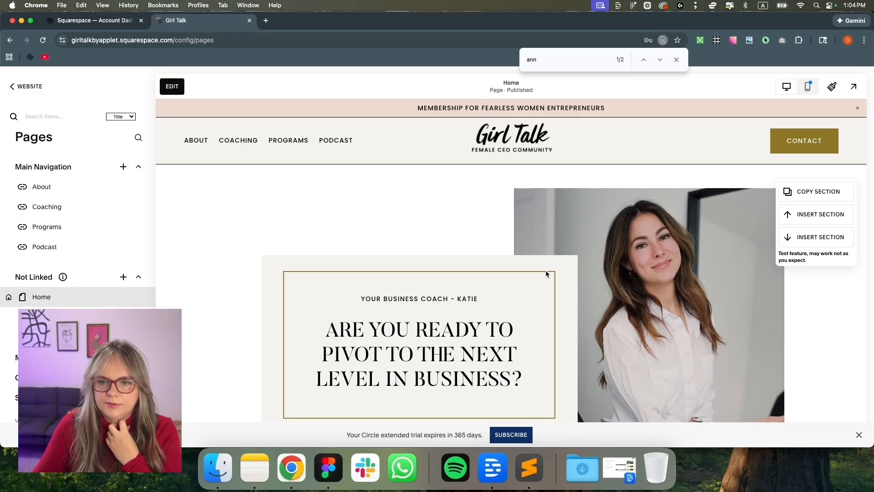
# Check the black panel rectangle in the Figma mockup, then return to Chrome
pyautogui.scroll(-1, 546, 271)
pyautogui.scroll(3, 548, 275)
pyautogui.scroll(-3, 548, 274)
pyautogui.scroll(3, 548, 274)
pyautogui.click(329, 468)
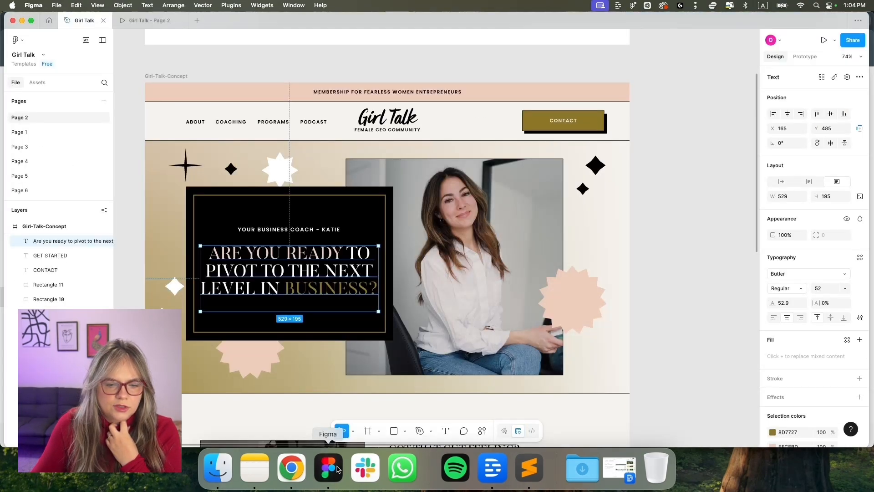
pyautogui.click(295, 206)
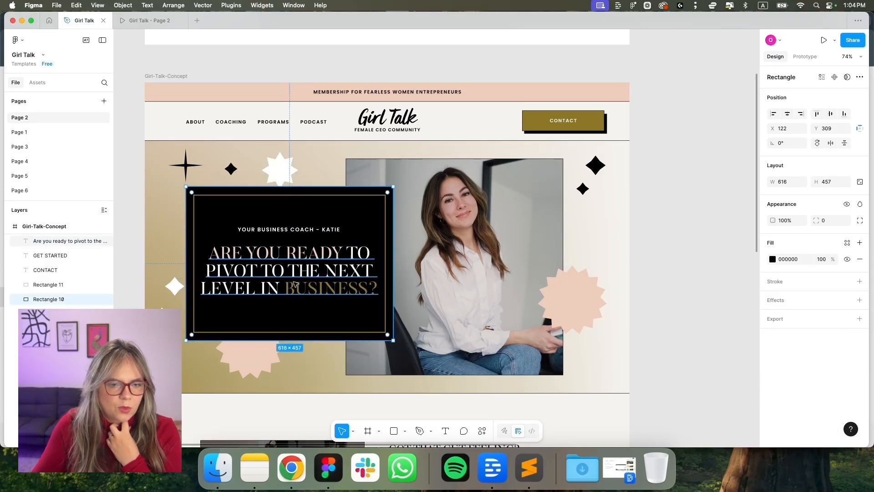
pyautogui.click(291, 468)
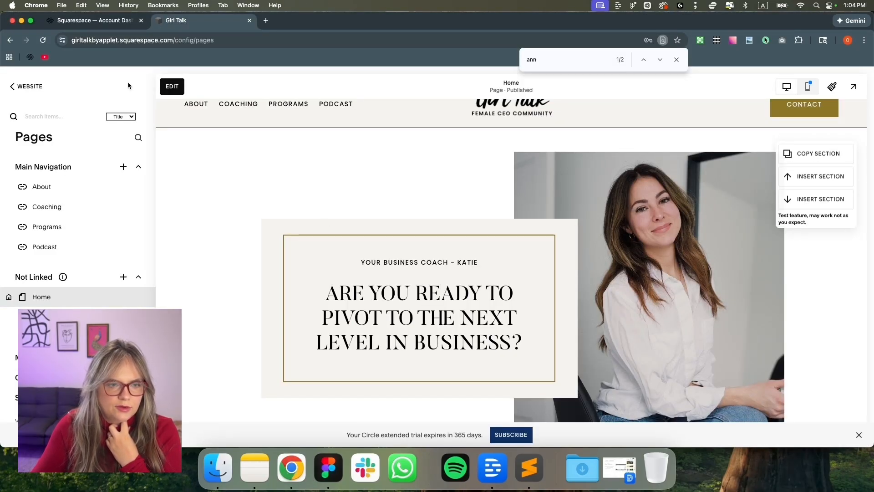
# Extend the beige card upward, centre its content vertically, and stretch the gold-outlined box up
pyautogui.click(172, 86)
pyautogui.click(323, 224)
pyautogui.moveTo(345, 220); pyautogui.dragTo(344, 190)
pyautogui.click(237, 168)
pyautogui.click(237, 189)
pyautogui.click(353, 241)
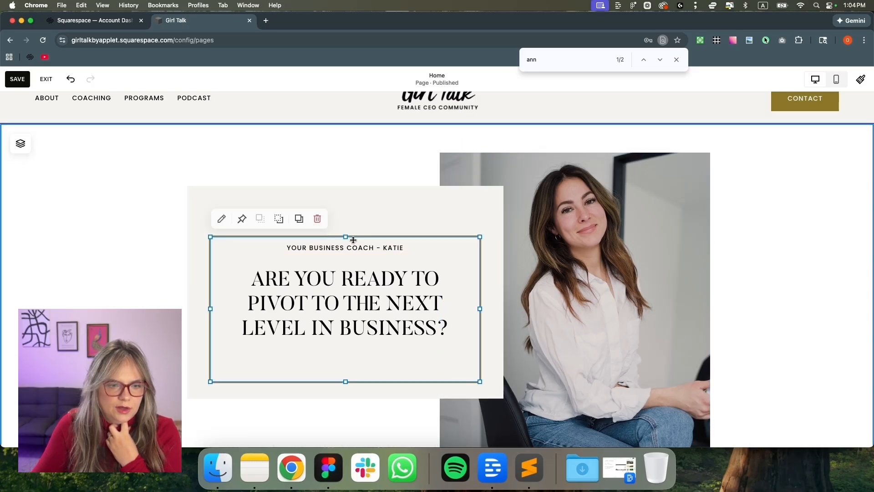
pyautogui.moveTo(345, 237); pyautogui.dragTo(343, 203)
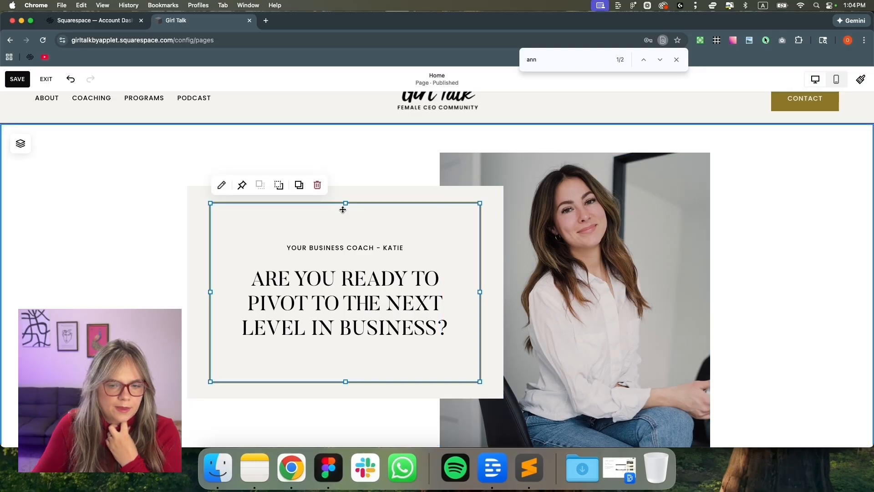
# Set the hero section's custom horizontal grid gap to 23
pyautogui.click(145, 276)
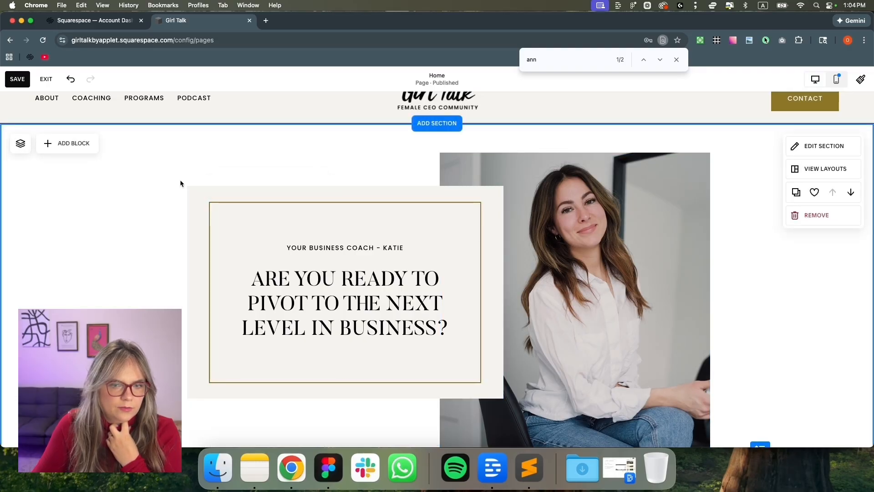
pyautogui.click(842, 146)
pyautogui.click(843, 287)
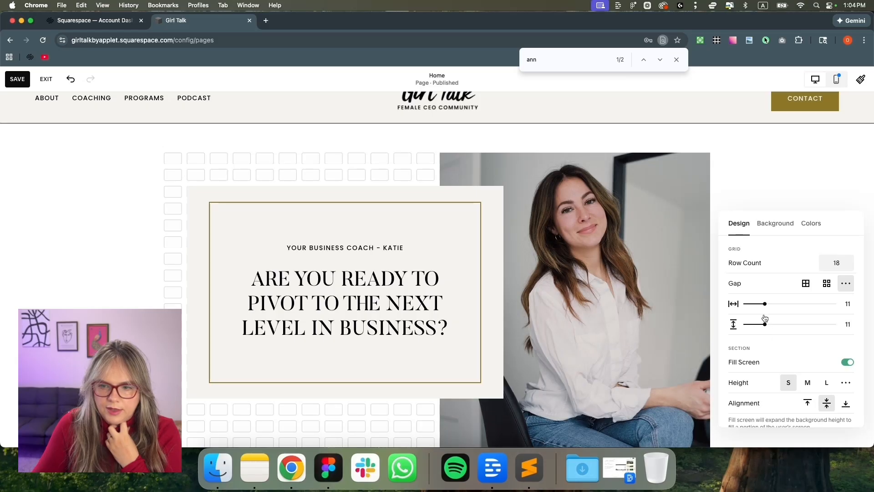
pyautogui.moveTo(765, 303); pyautogui.dragTo(787, 305)
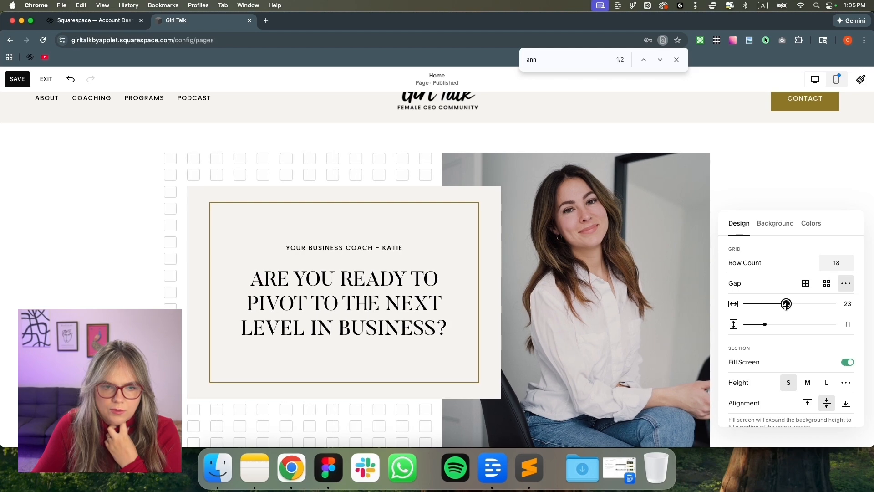
pyautogui.click(325, 473)
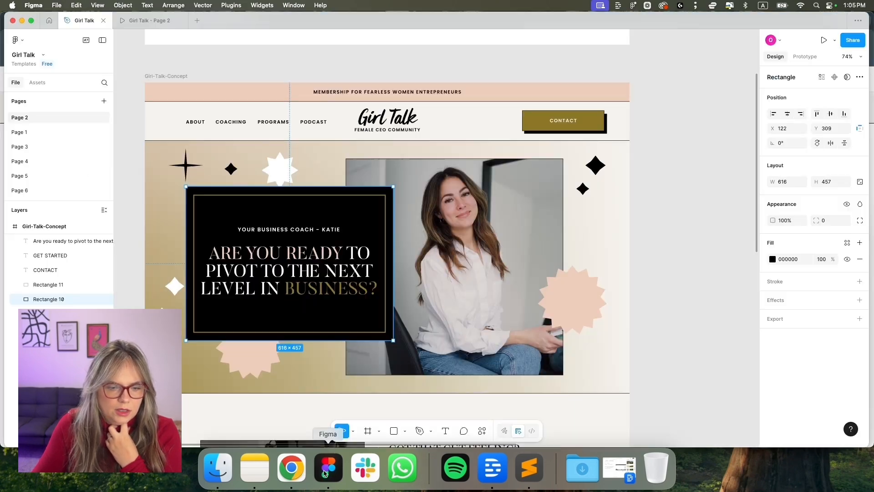
# Inspect the 1440-wide Girl-Talk-Concept frame in Figma, then return to Chrome
pyautogui.click(151, 73)
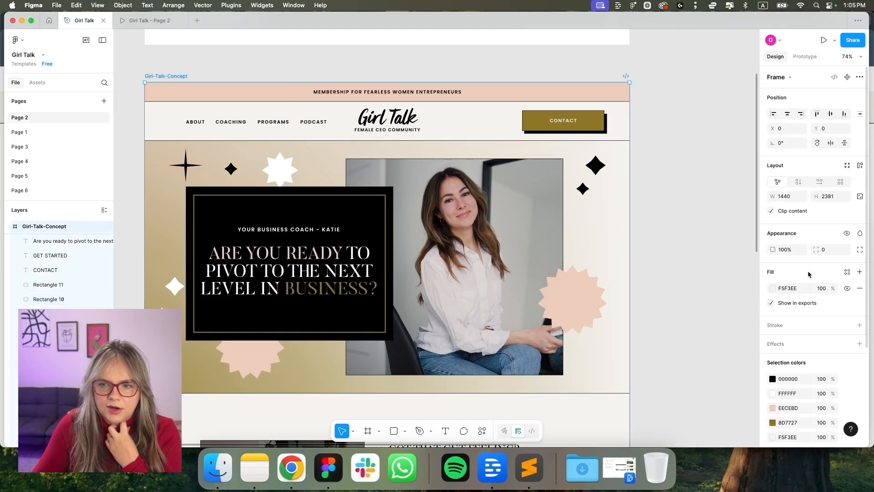
pyautogui.scroll(-2, 709, 190)
pyautogui.click(720, 203)
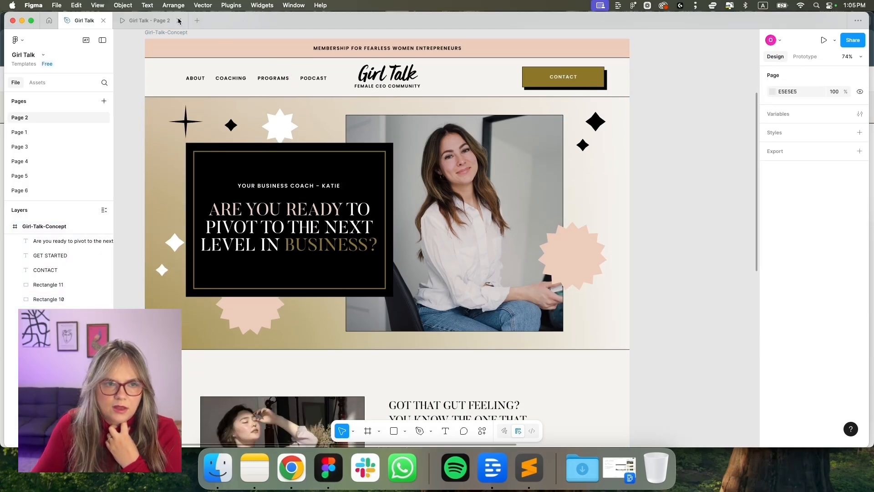
pyautogui.scroll(2, 139, 47)
pyautogui.click(150, 67)
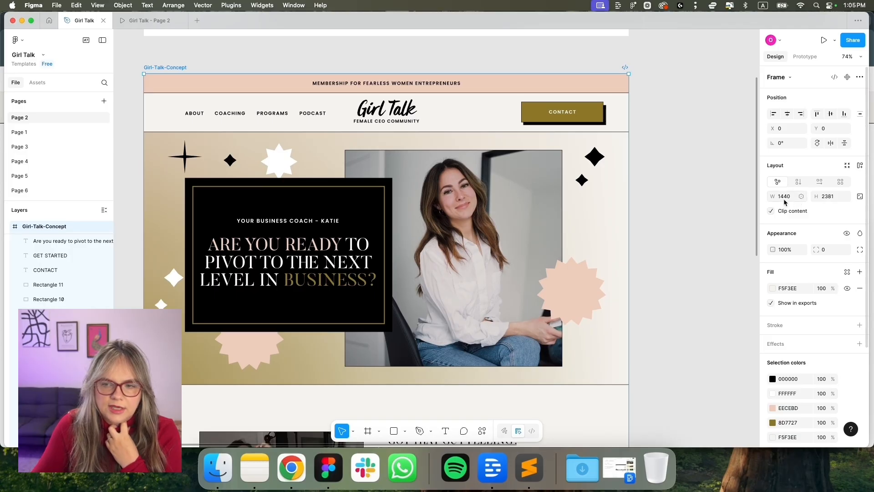
pyautogui.click(300, 468)
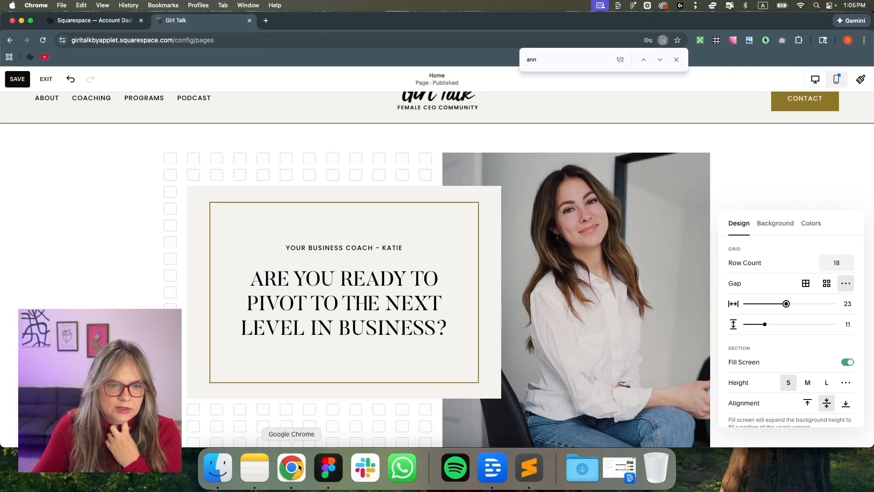
# Save and exit the editor, then resize the Chrome window beside the design
pyautogui.click(20, 79)
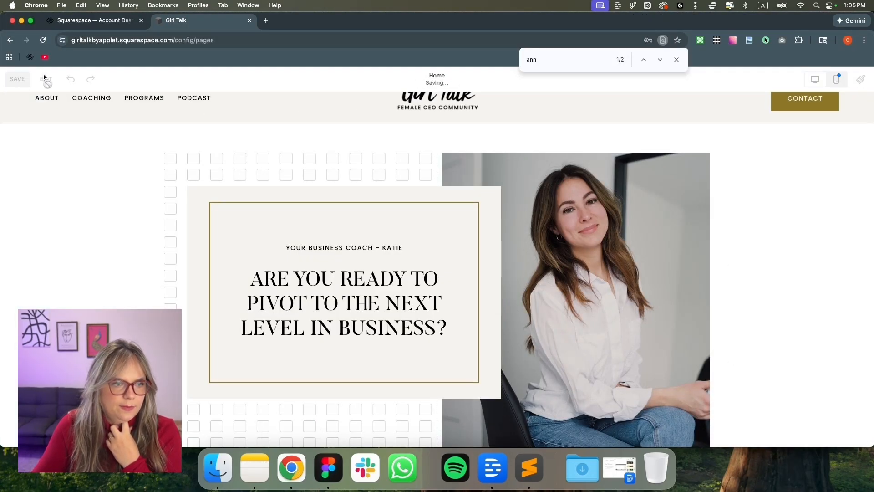
pyautogui.click(47, 80)
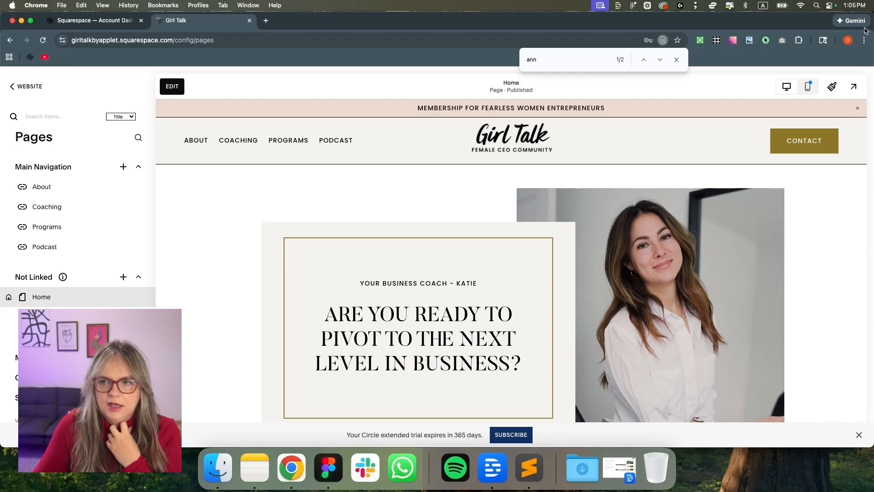
pyautogui.moveTo(802, 26); pyautogui.dragTo(757, 26)
pyautogui.moveTo(830, 43); pyautogui.dragTo(699, 47)
pyautogui.scroll(-2, 601, 205)
pyautogui.scroll(1, 604, 206)
pyautogui.moveTo(701, 213); pyautogui.dragTo(856, 218)
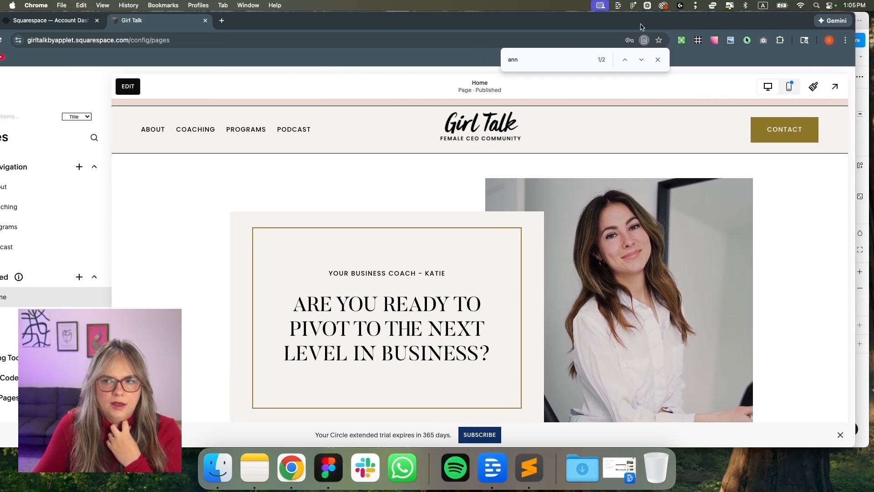
# Close the in-page find bar and re-enter editing on the Home page
pyautogui.moveTo(862, 65); pyautogui.dragTo(872, 69)
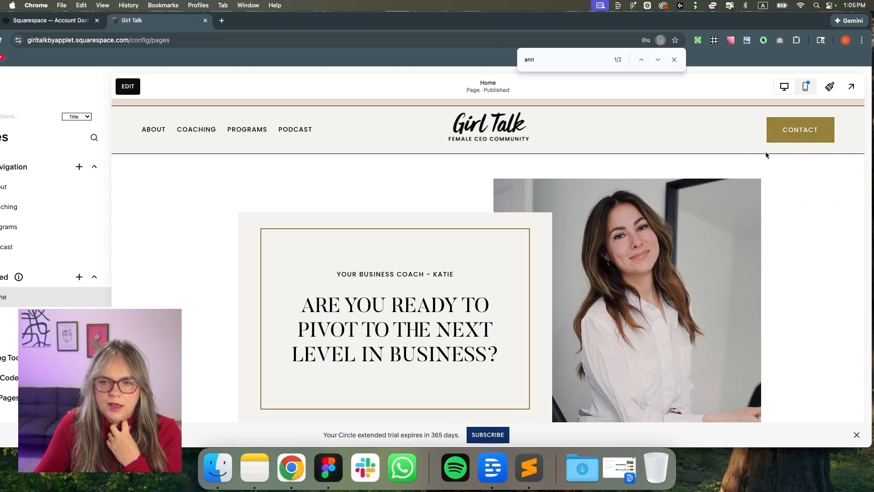
pyautogui.scroll(-1, 737, 183)
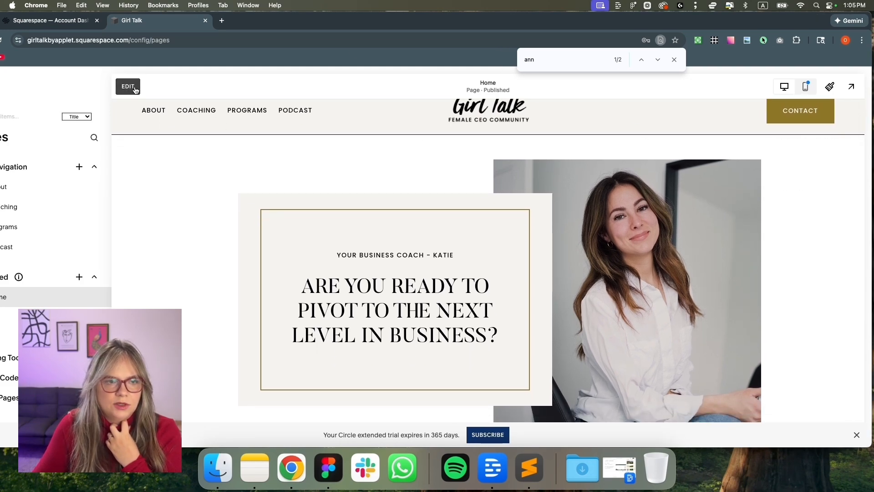
pyautogui.click(675, 60)
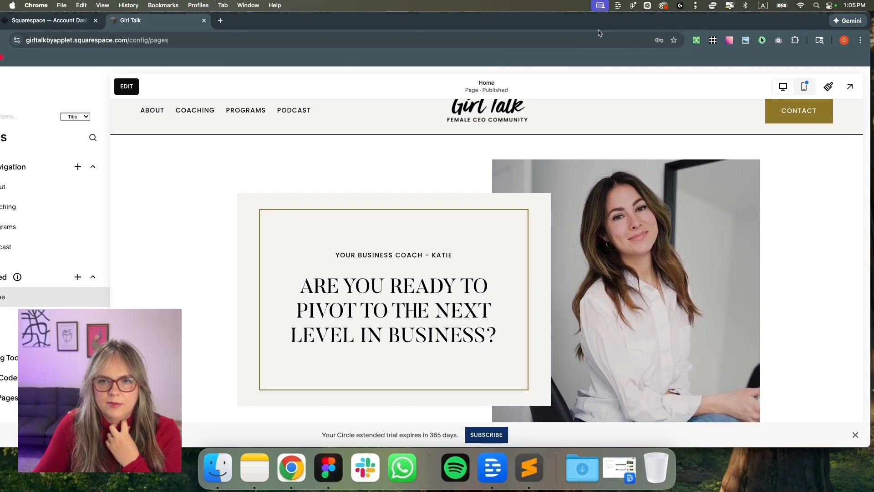
pyautogui.moveTo(599, 23); pyautogui.dragTo(606, 22)
pyautogui.click(136, 89)
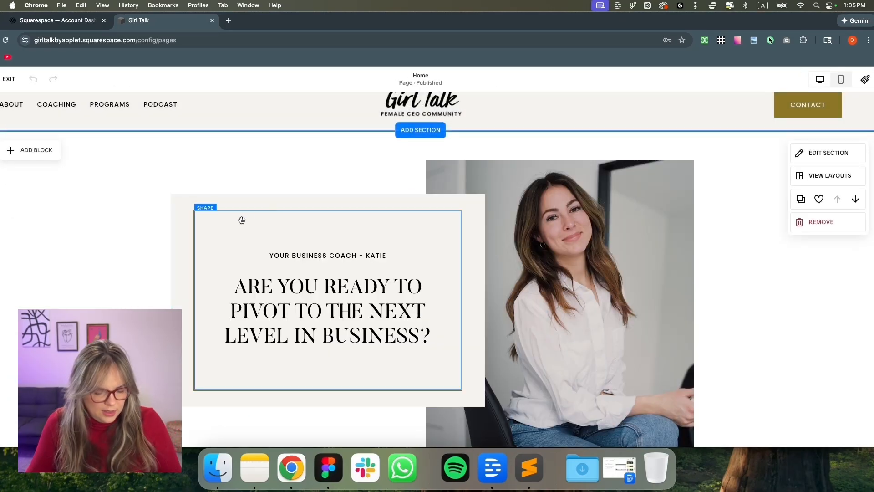
# Reposition the photo block and send it further back in the stack
pyautogui.moveTo(237, 221); pyautogui.dragTo(474, 209)
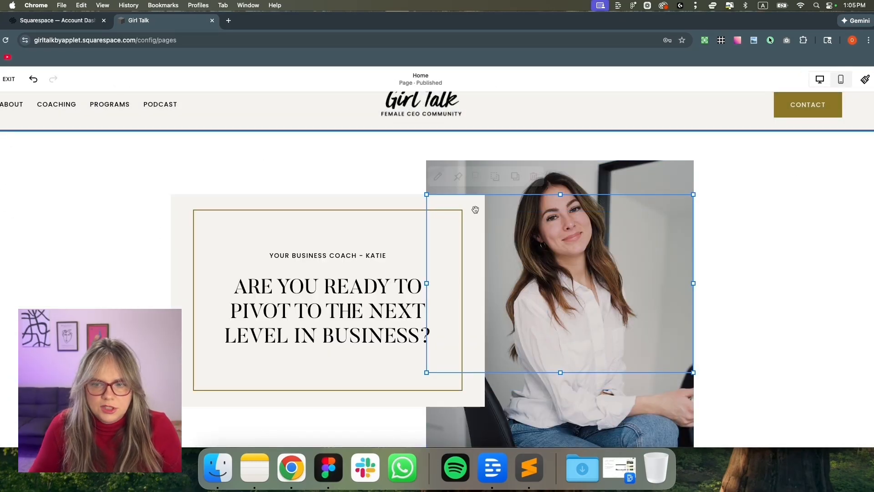
pyautogui.moveTo(559, 214); pyautogui.dragTo(559, 182)
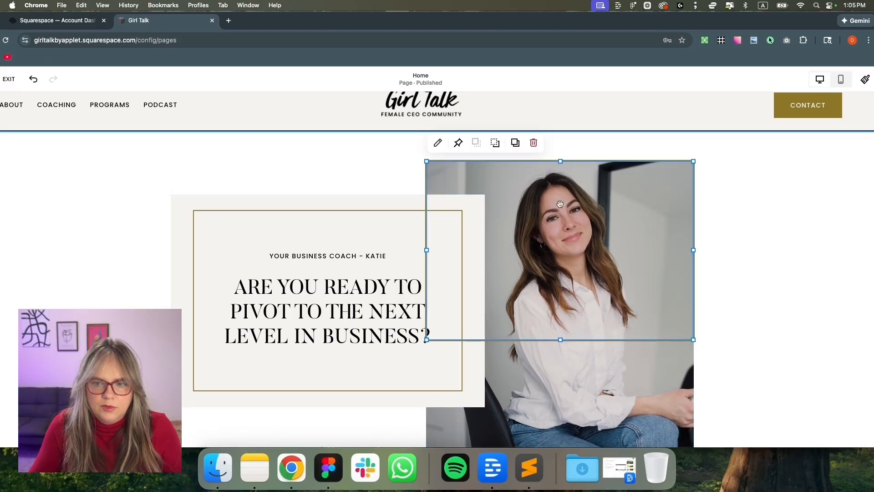
pyautogui.scroll(-5, 558, 227)
pyautogui.click(558, 227)
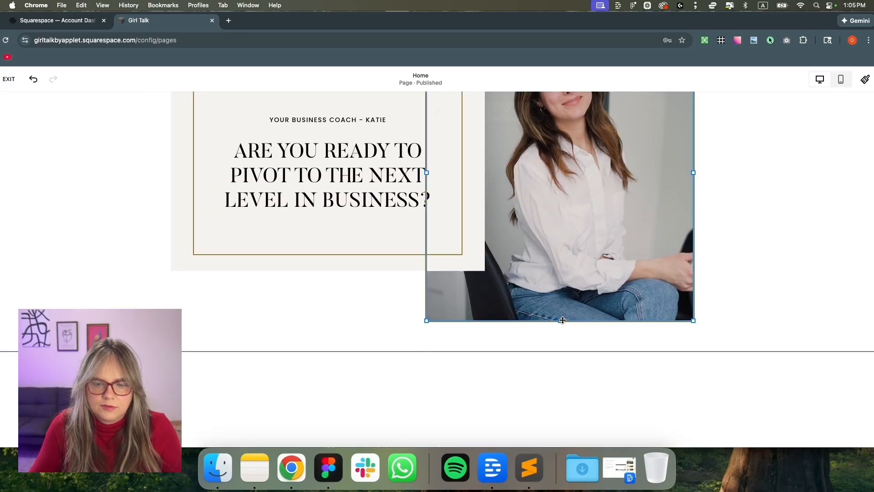
pyautogui.scroll(4, 539, 250)
pyautogui.scroll(1, 539, 250)
pyautogui.click(495, 136)
pyautogui.click(723, 198)
# Give the photo block a black stroke outline
pyautogui.click(611, 174)
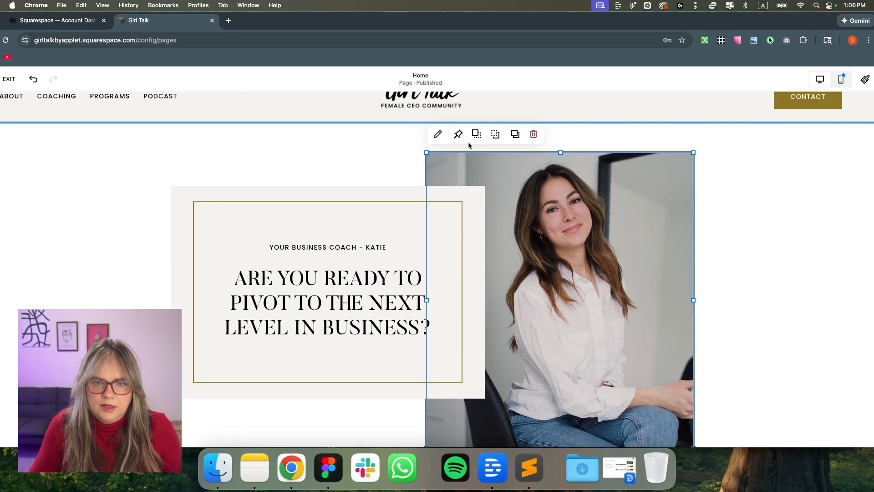
pyautogui.click(438, 135)
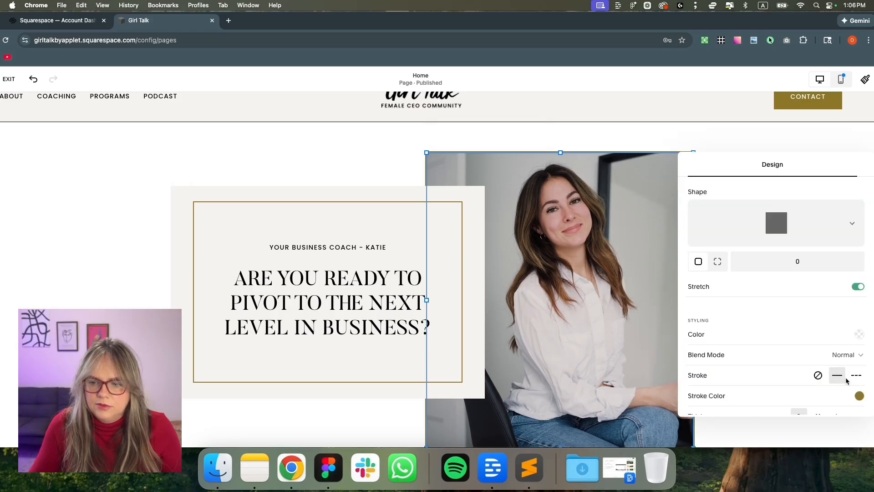
pyautogui.click(858, 395)
pyautogui.click(858, 377)
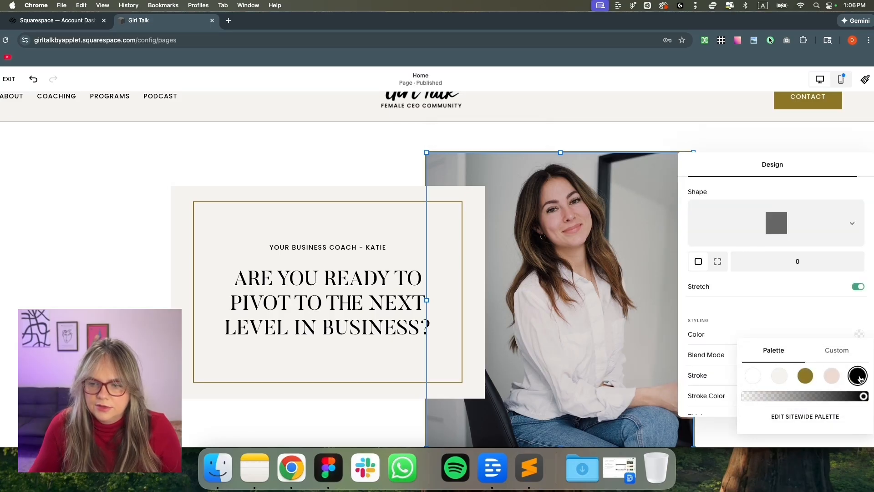
pyautogui.click(398, 168)
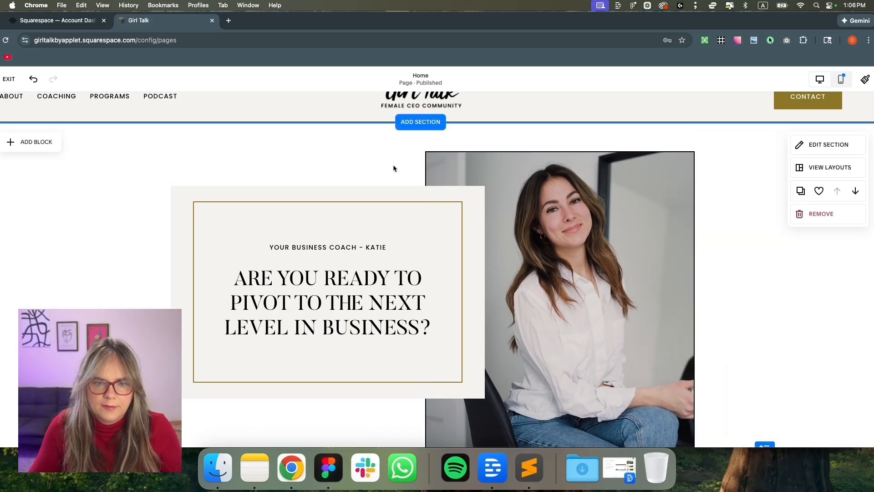
# Try Darkest 1 and Bright 2, then apply the blush Dark 1 theme to the hero
pyautogui.click(817, 145)
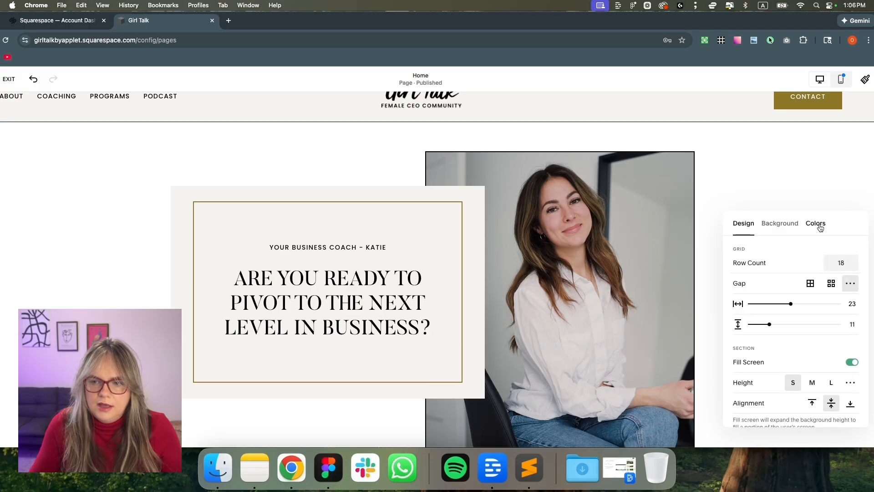
pyautogui.click(815, 223)
pyautogui.scroll(-3, 822, 313)
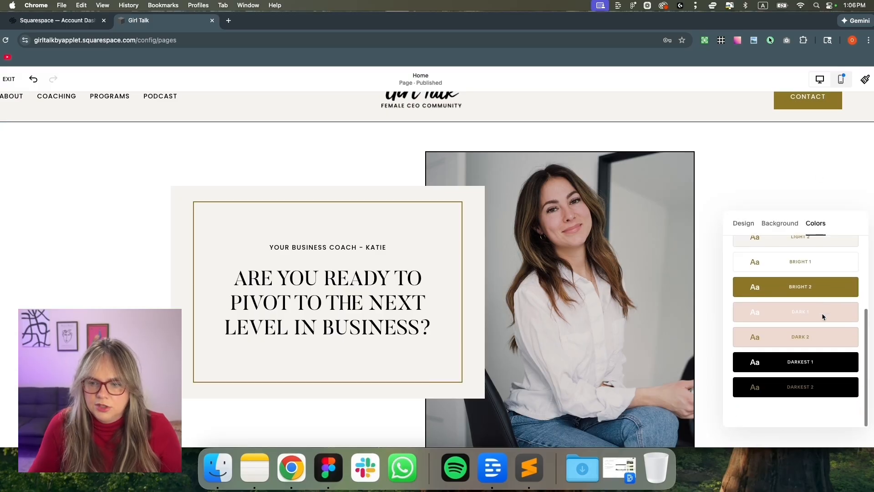
pyautogui.scroll(1, 815, 355)
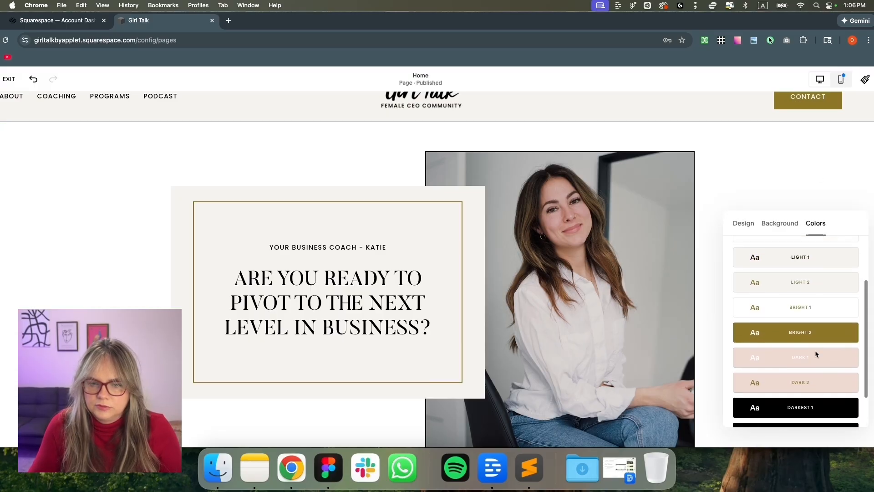
pyautogui.click(811, 408)
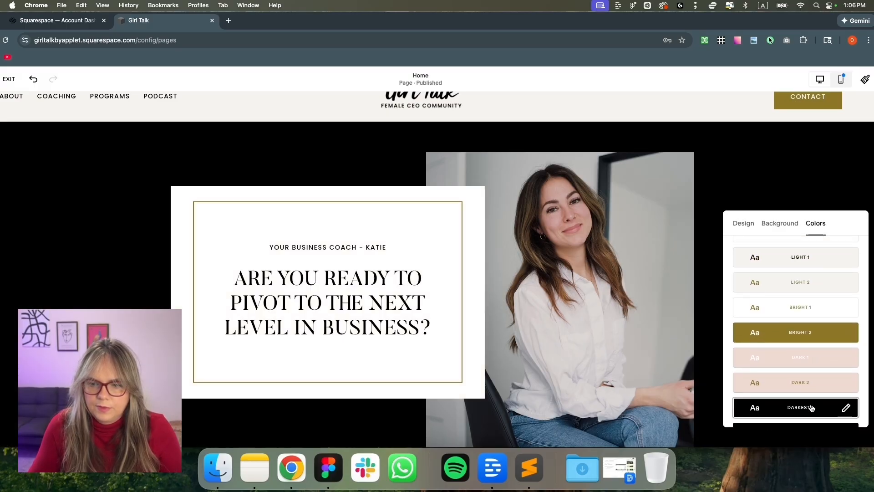
pyautogui.click(813, 355)
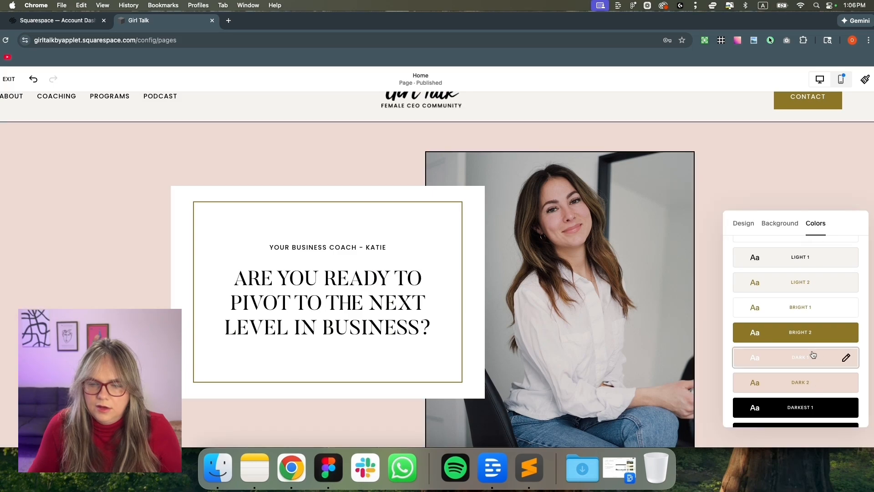
pyautogui.click(811, 336)
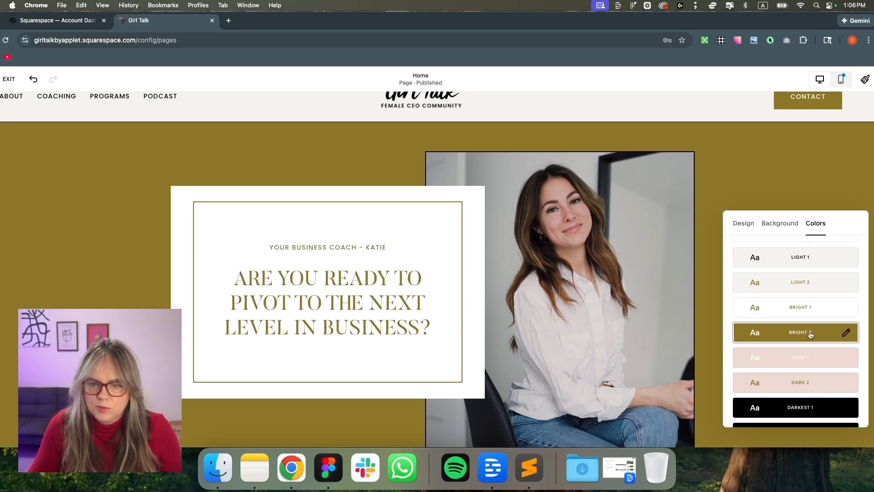
pyautogui.click(811, 361)
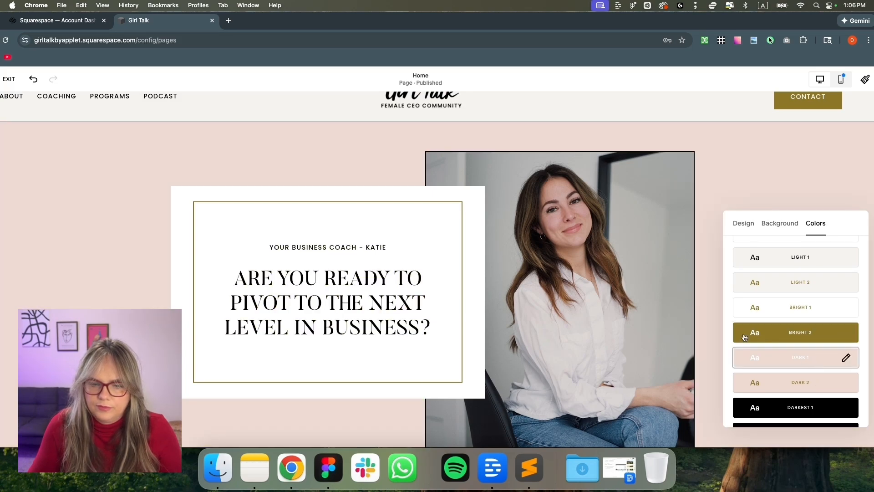
pyautogui.click(179, 205)
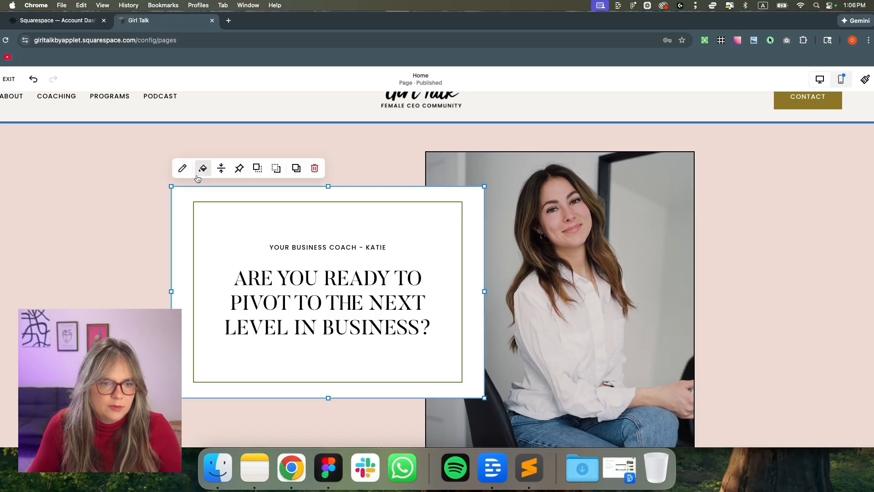
# Fill the text panel background with black and move the gold-outlined box aside
pyautogui.click(201, 169)
pyautogui.click(677, 238)
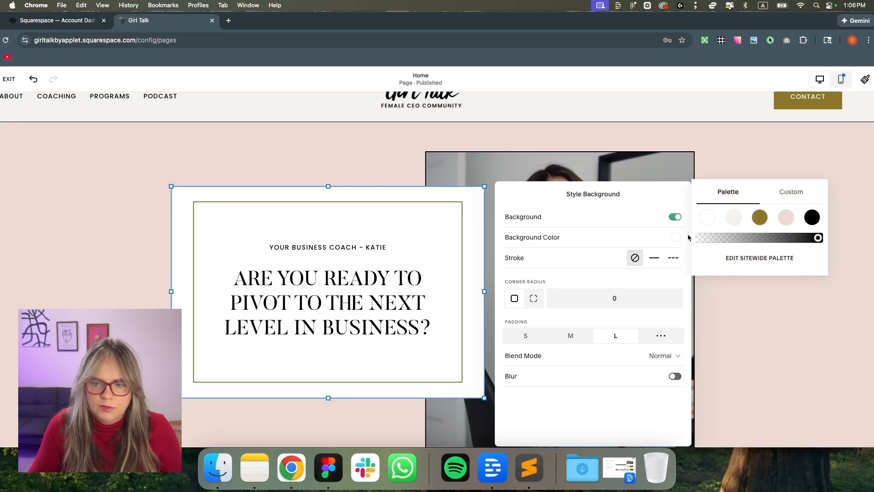
pyautogui.click(813, 218)
pyautogui.click(277, 241)
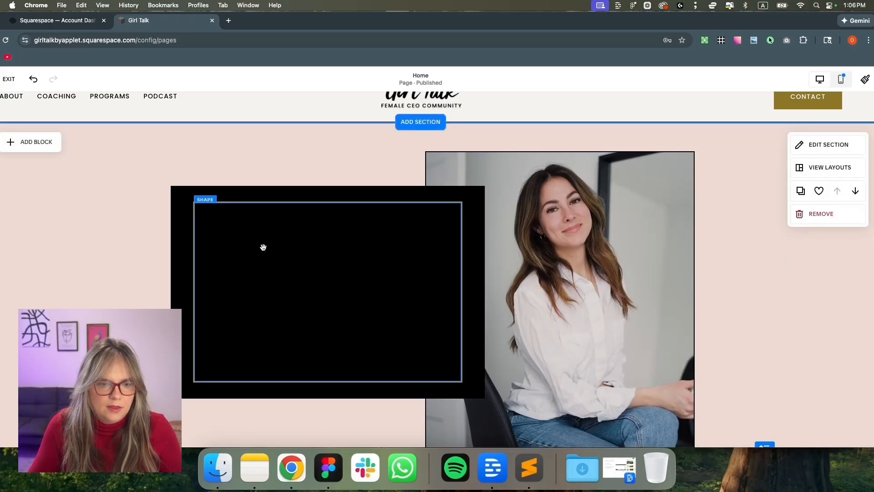
pyautogui.click(268, 262)
pyautogui.click(185, 236)
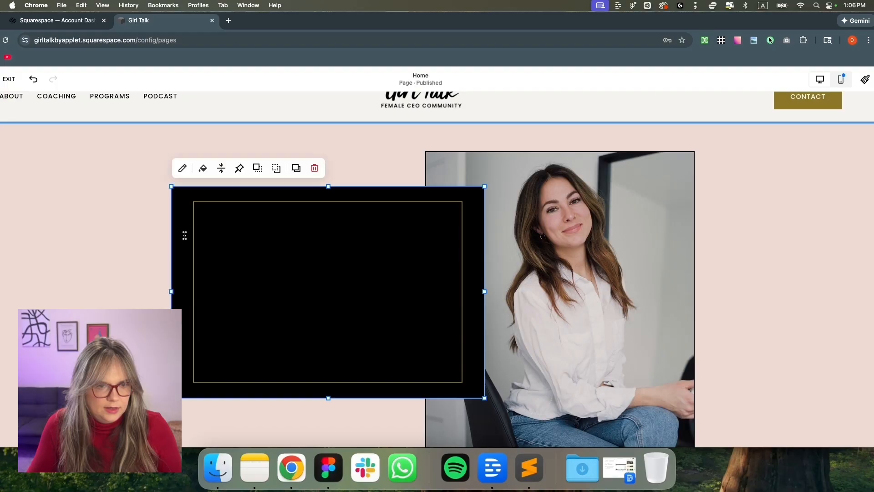
pyautogui.press('super+a')
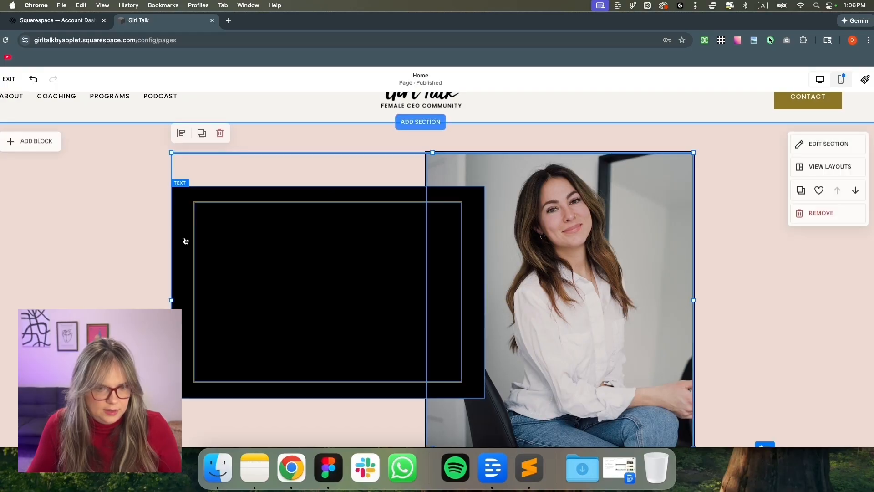
pyautogui.click(101, 241)
pyautogui.moveTo(203, 247); pyautogui.dragTo(320, 262)
# Make the heading and subtitle text white, then move the gold box back over the panel
pyautogui.click(217, 241)
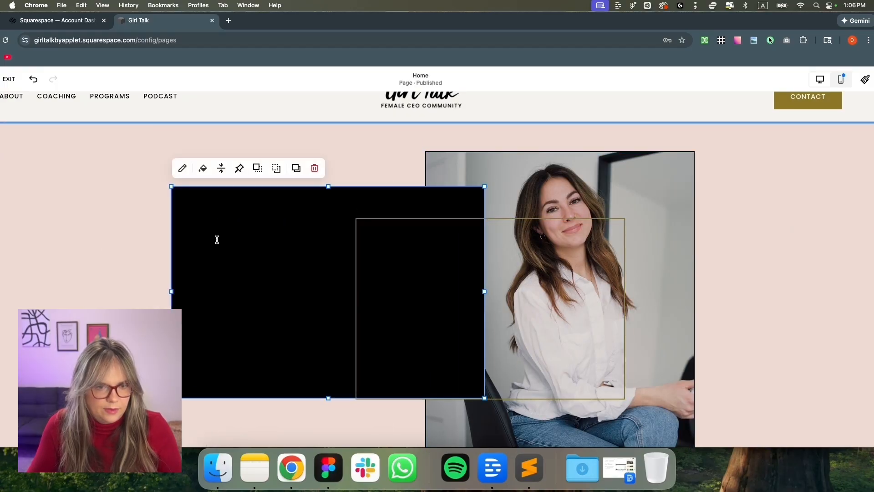
pyautogui.click(210, 228)
pyautogui.press('super+a')
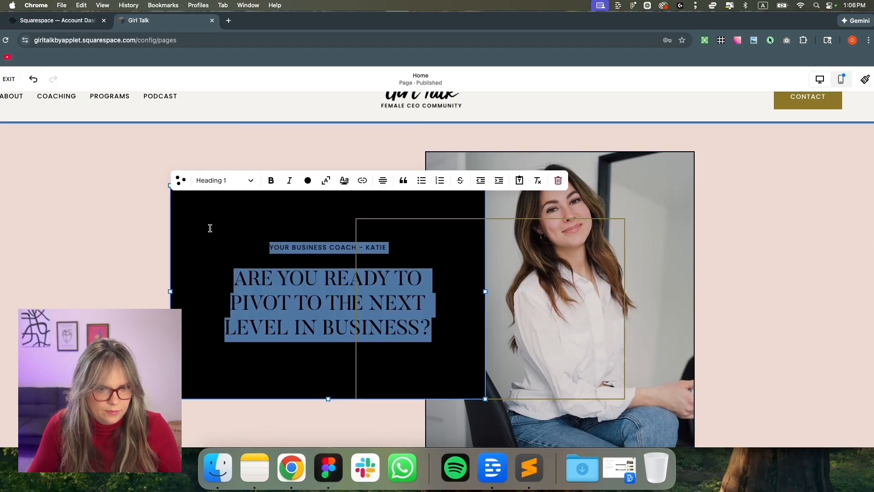
pyautogui.click(308, 180)
pyautogui.click(261, 230)
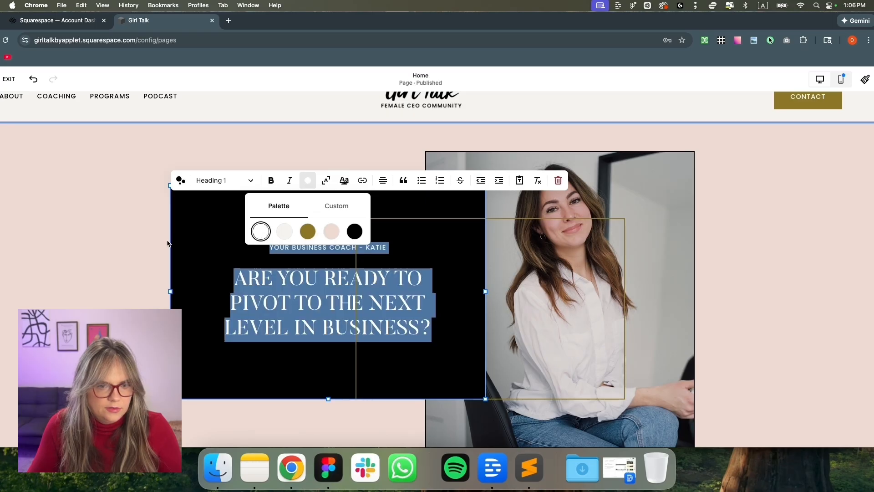
pyautogui.click(119, 251)
pyautogui.moveTo(469, 240); pyautogui.dragTo(307, 231)
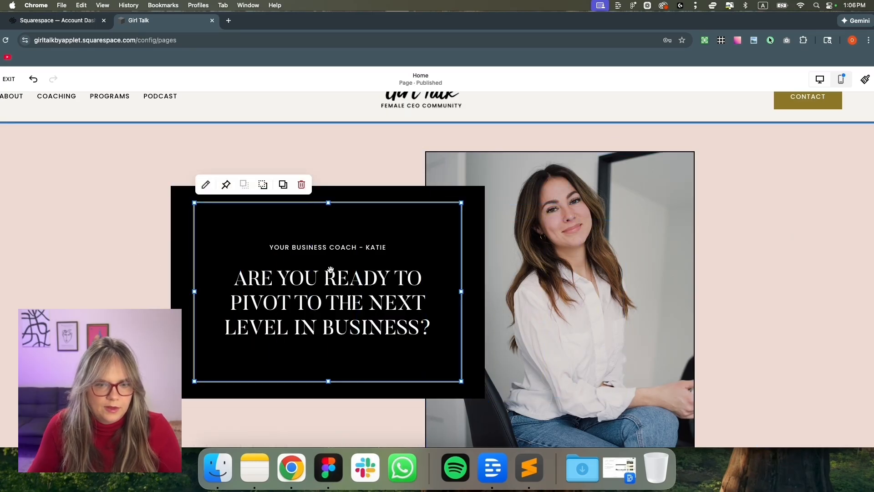
# Paste the colour swatch frame into the Figma design, then return to Squarespace
pyautogui.press('super+Tab')
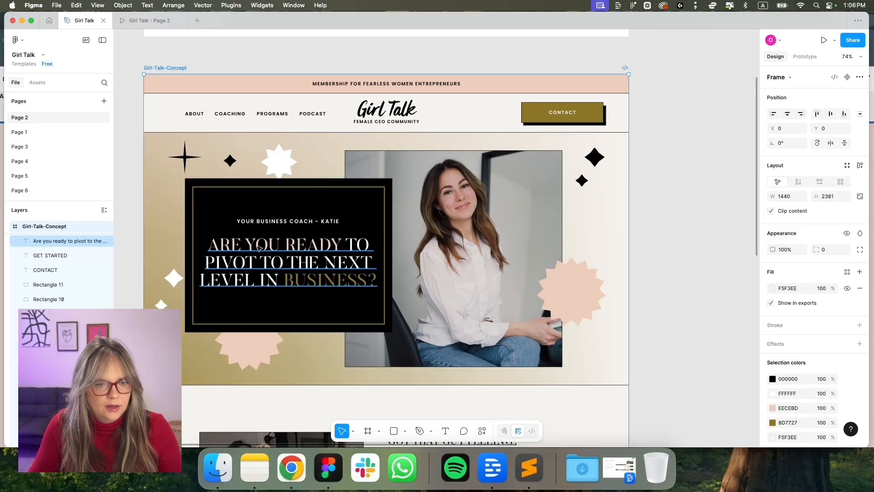
pyautogui.press('super+v')
pyautogui.scroll(-8, 291, 277)
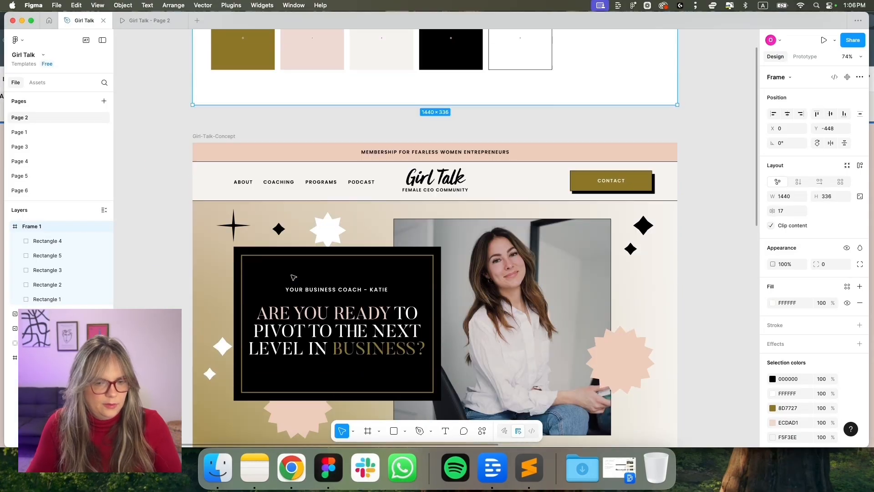
pyautogui.press('super+Tab')
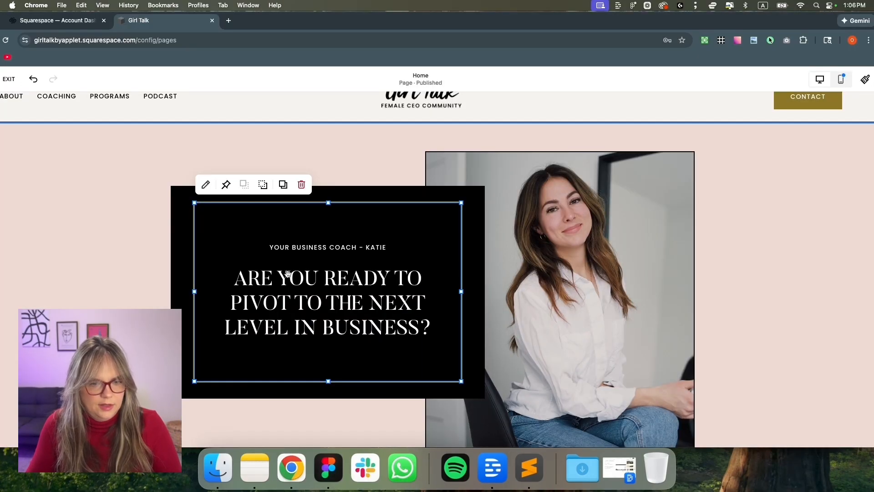
# Move the gold outline box off the heading and over the photo
pyautogui.doubleClick(241, 283)
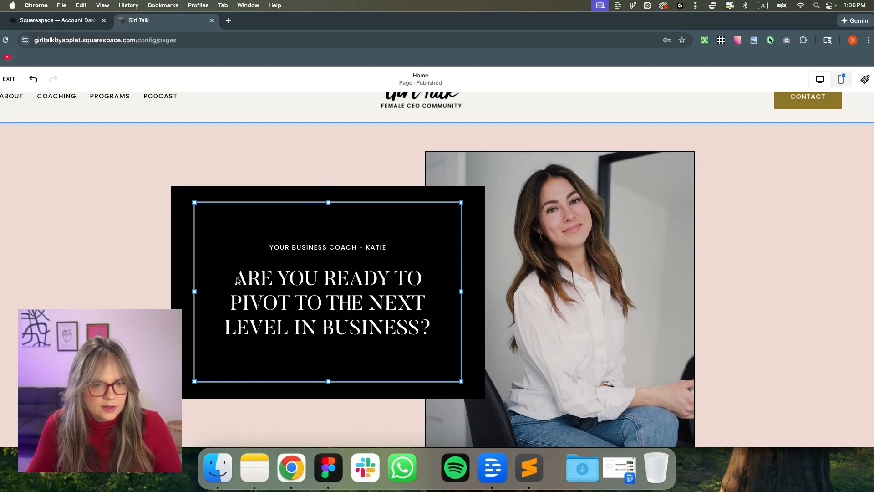
pyautogui.click(175, 236)
pyautogui.moveTo(237, 244); pyautogui.dragTo(471, 246)
# Colour the heading words ARE YOU READY gold
pyautogui.doubleClick(421, 266)
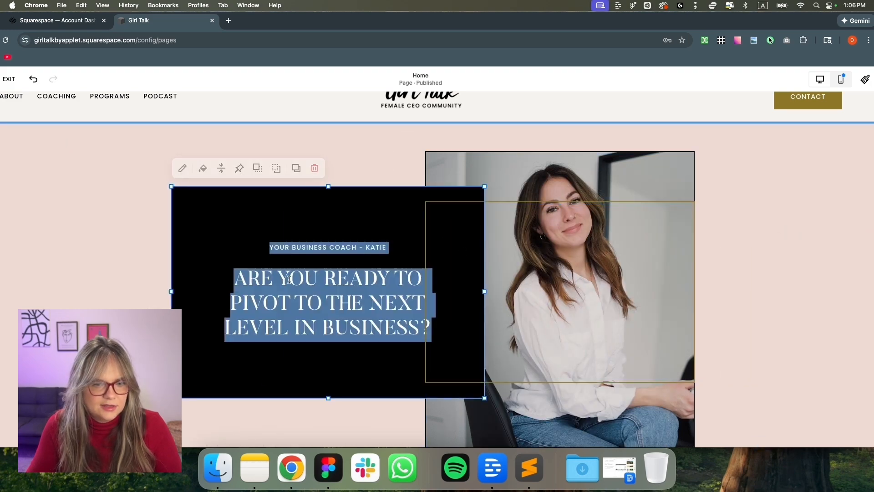
pyautogui.moveTo(234, 278); pyautogui.dragTo(356, 277)
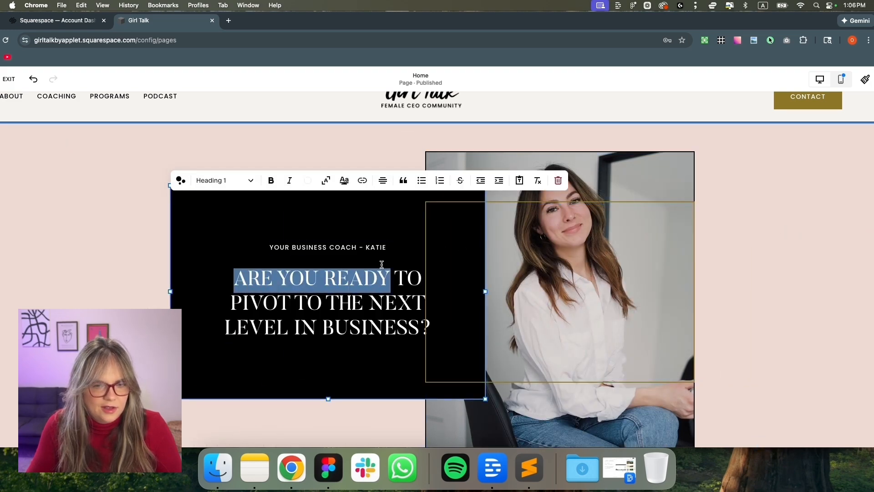
pyautogui.click(309, 185)
pyautogui.click(307, 231)
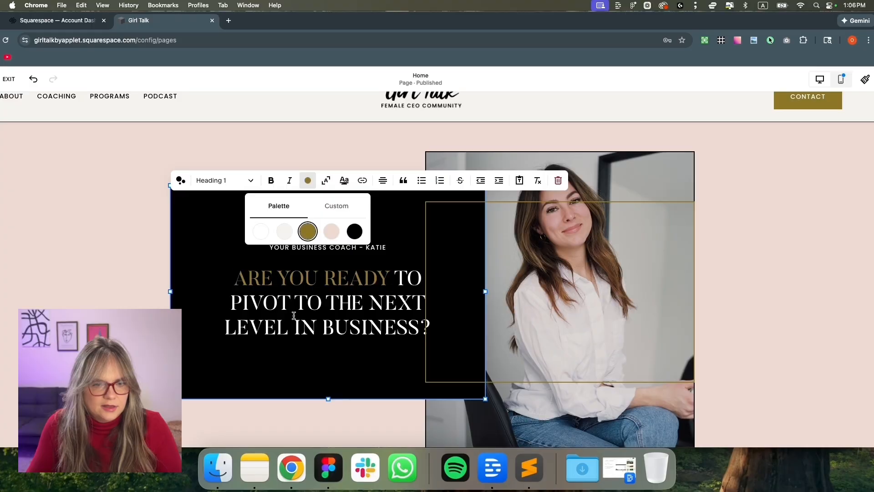
# Make TO PIVOT TO THE NEXT light and LEVEL IN BUSINESS blush
pyautogui.moveTo(395, 276); pyautogui.dragTo(412, 294)
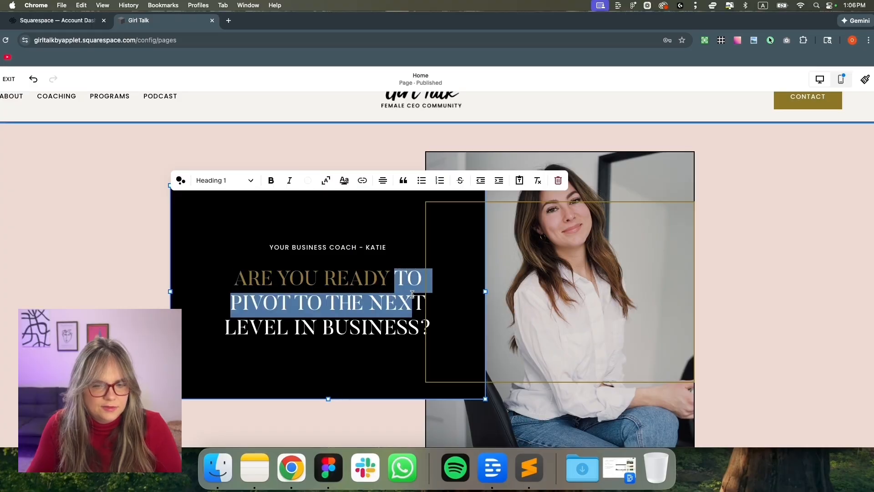
pyautogui.click(308, 180)
pyautogui.click(285, 232)
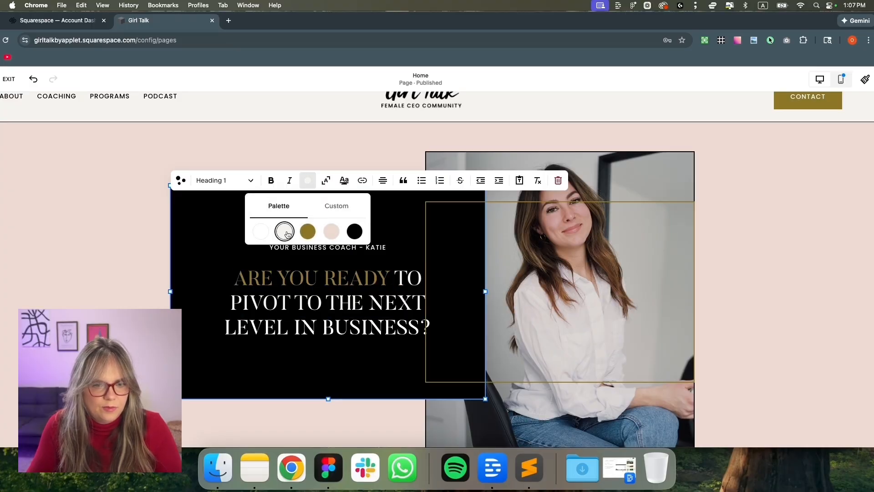
pyautogui.click(227, 313)
pyautogui.moveTo(225, 325); pyautogui.dragTo(421, 324)
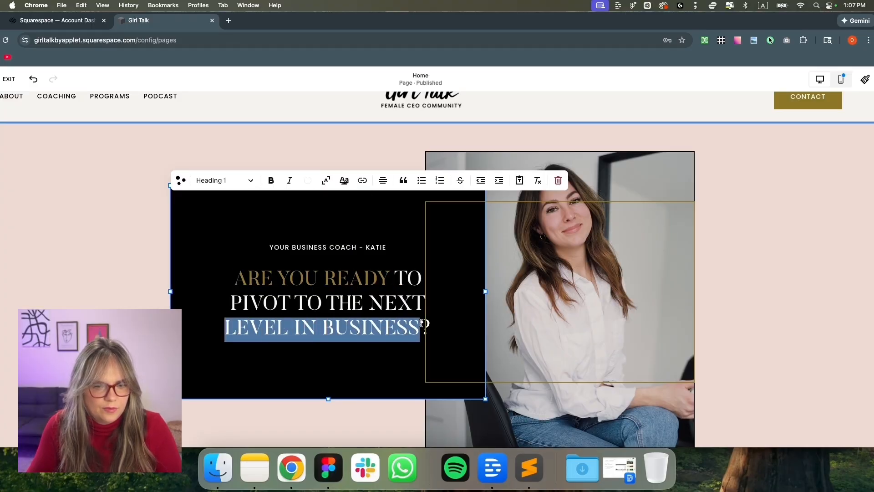
pyautogui.click(307, 180)
pyautogui.click(330, 230)
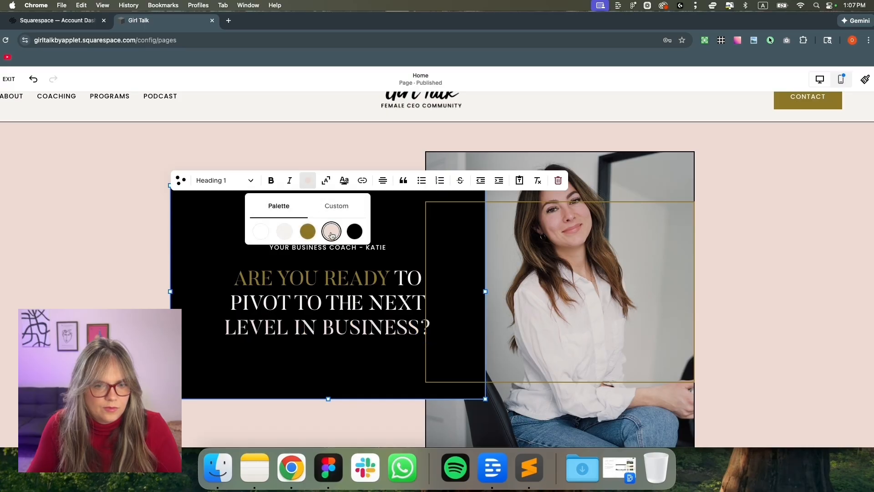
pyautogui.click(154, 263)
# Drag the gold outline back to frame the heading, then undo the last change
pyautogui.moveTo(562, 257); pyautogui.dragTo(326, 259)
pyautogui.click(721, 173)
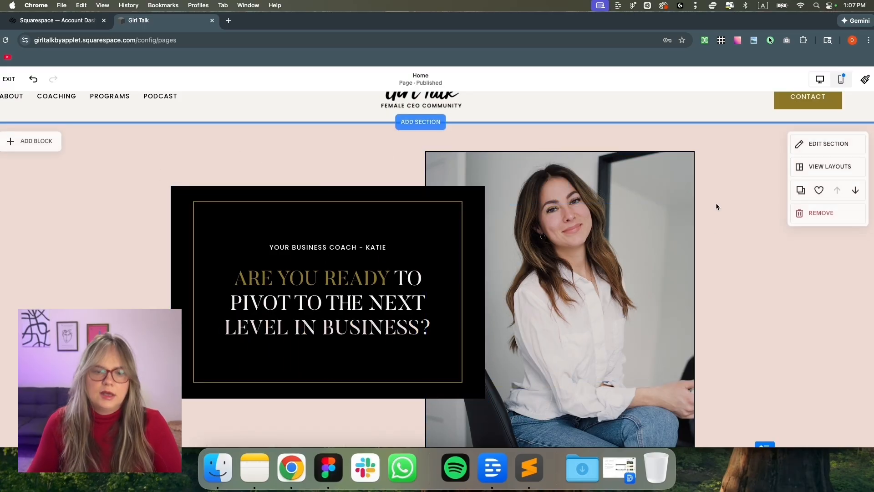
pyautogui.scroll(-3, 712, 222)
pyautogui.scroll(4, 712, 225)
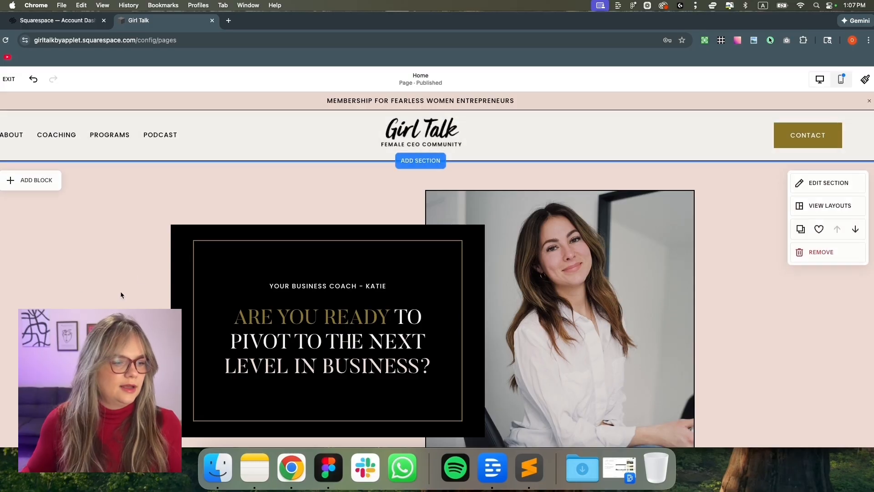
pyautogui.press('super+z')
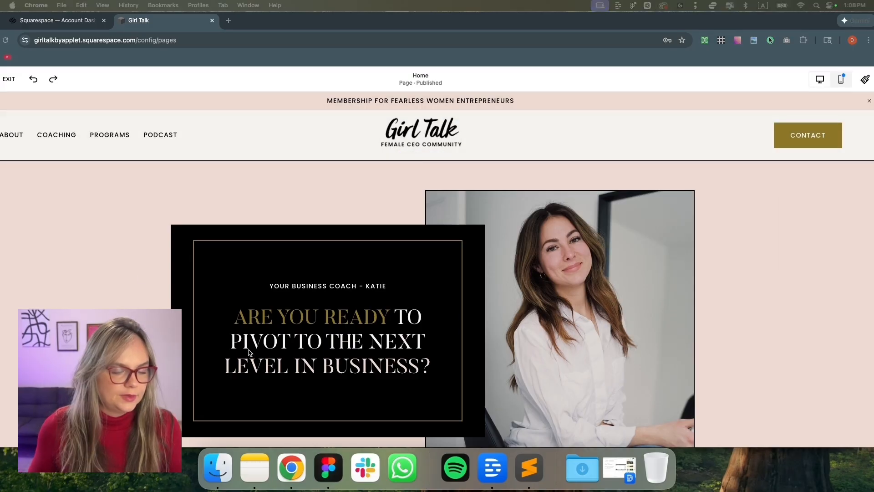
pyautogui.click(328, 468)
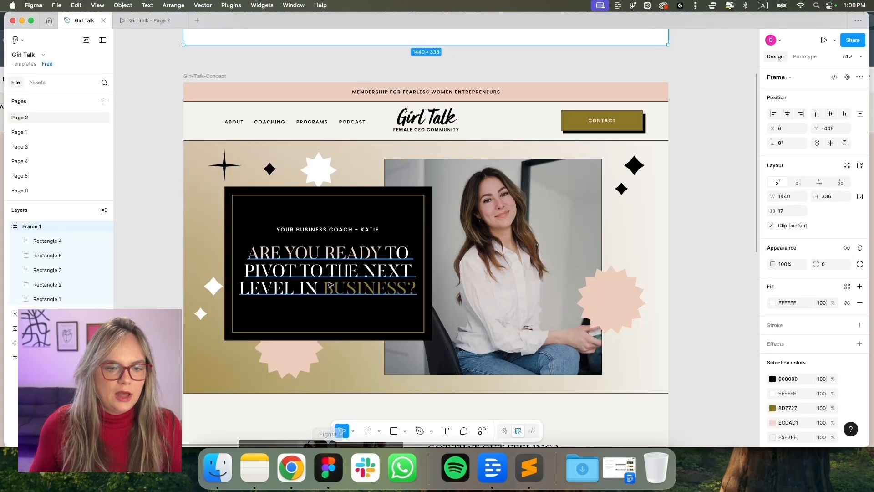
pyautogui.click(209, 375)
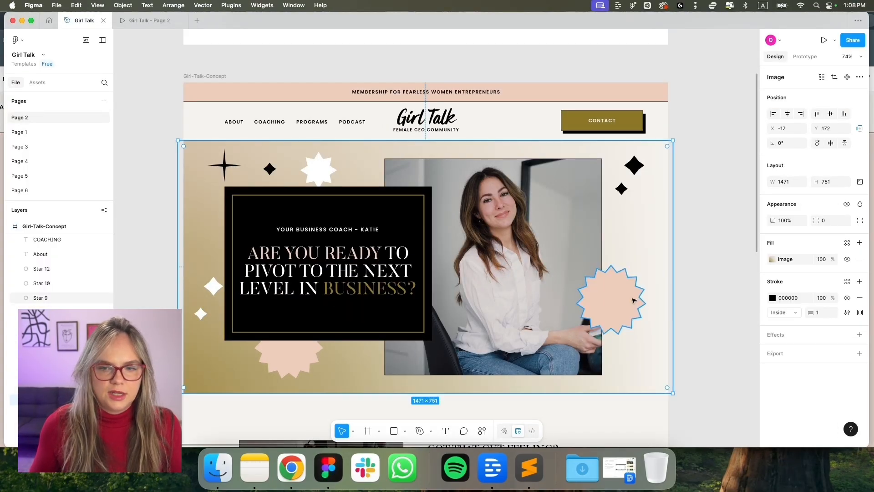
pyautogui.click(609, 300)
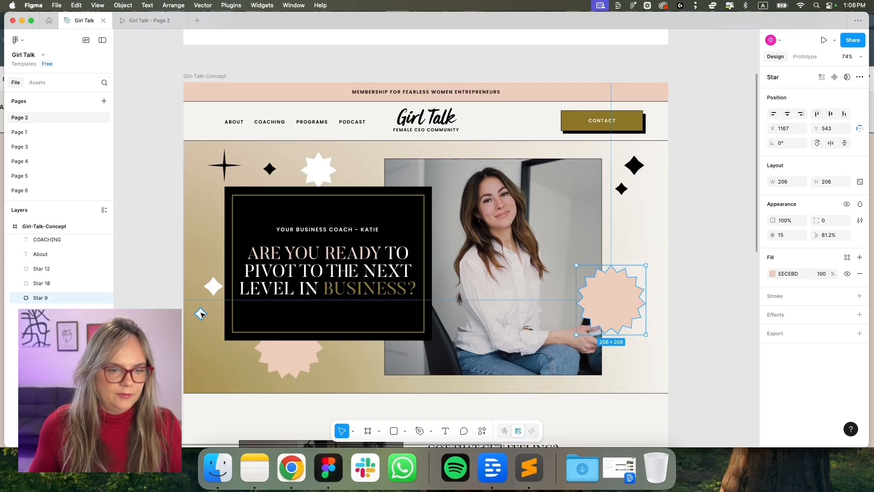
pyautogui.scroll(-3, 338, 367)
pyautogui.scroll(-15, 338, 367)
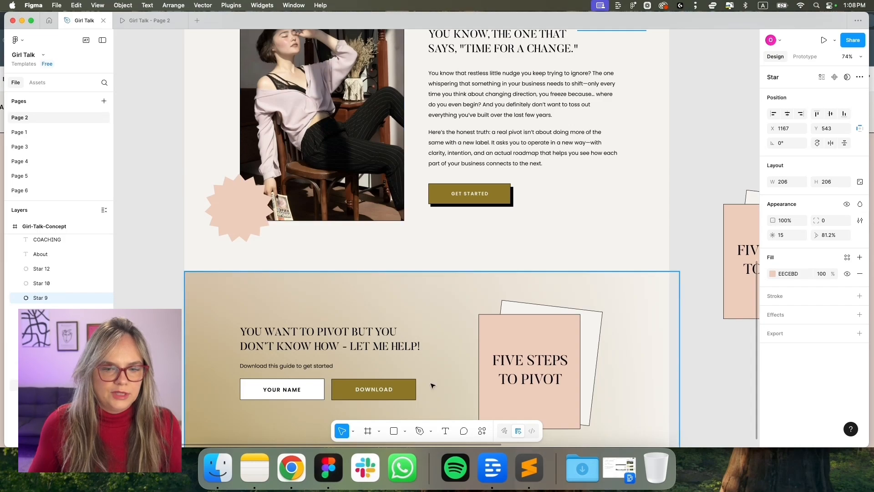
pyautogui.scroll(-2, 432, 330)
pyautogui.scroll(4, 412, 260)
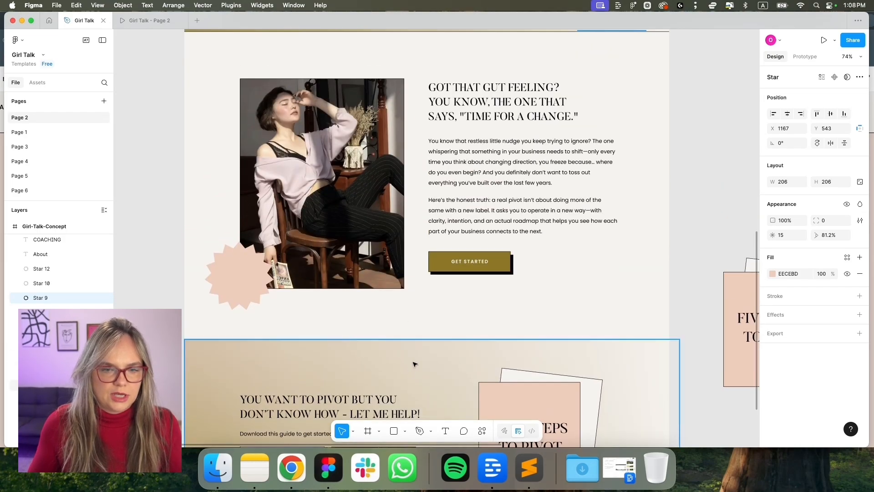
pyautogui.scroll(15, 413, 366)
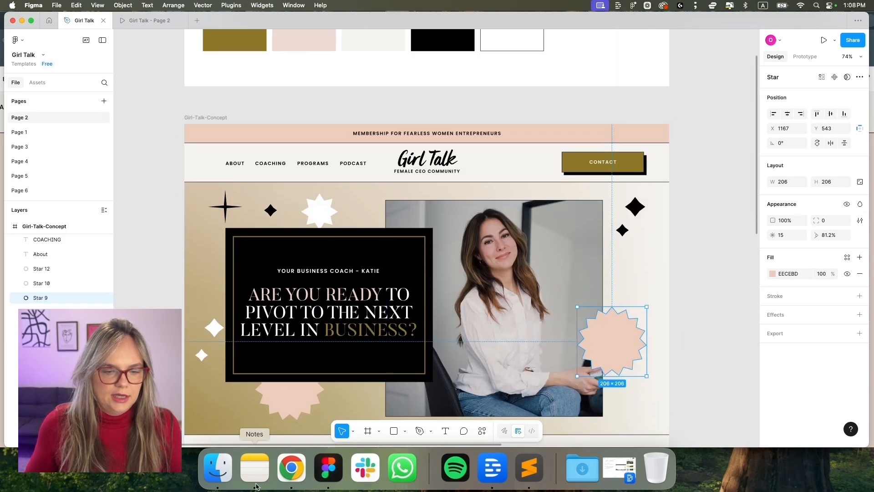
pyautogui.click(291, 476)
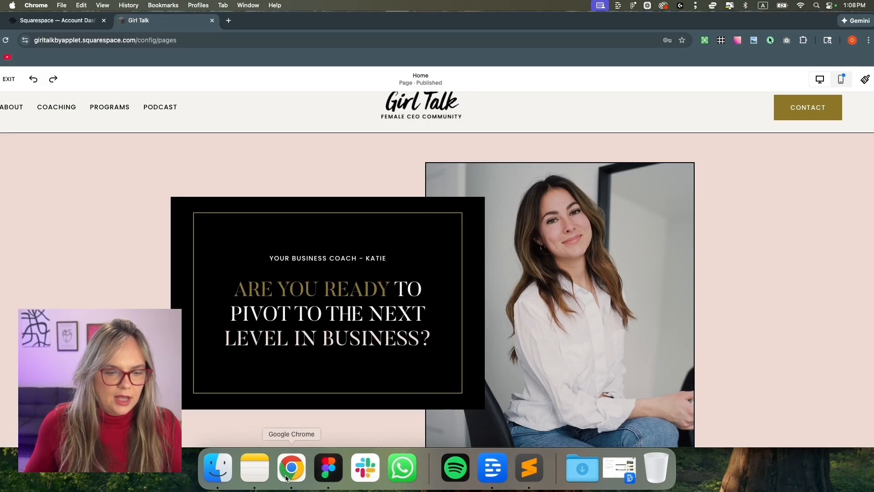
# After checking the Figma mockup, open the hero section's Background image settings
pyautogui.click(328, 469)
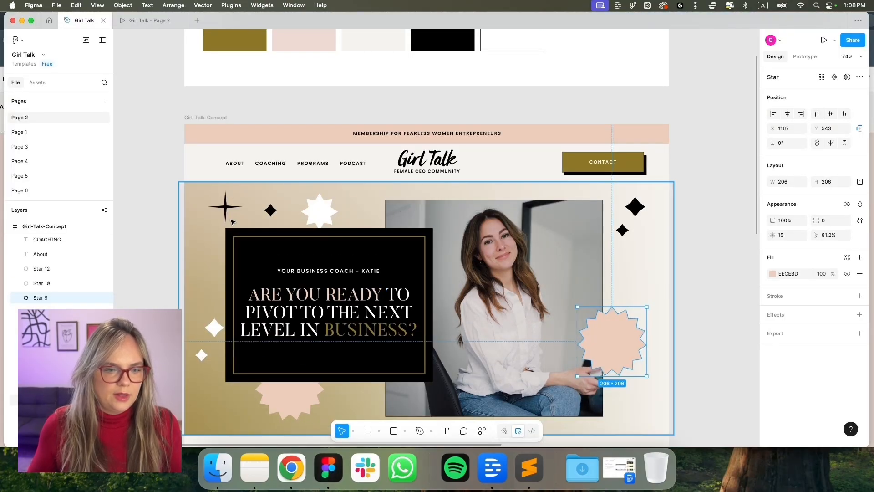
pyautogui.click(291, 469)
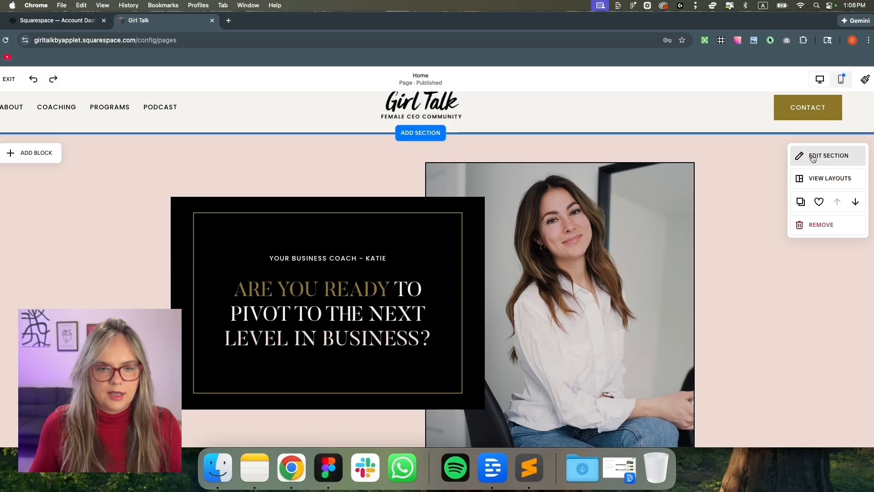
pyautogui.scroll(1, 865, 163)
pyautogui.click(848, 169)
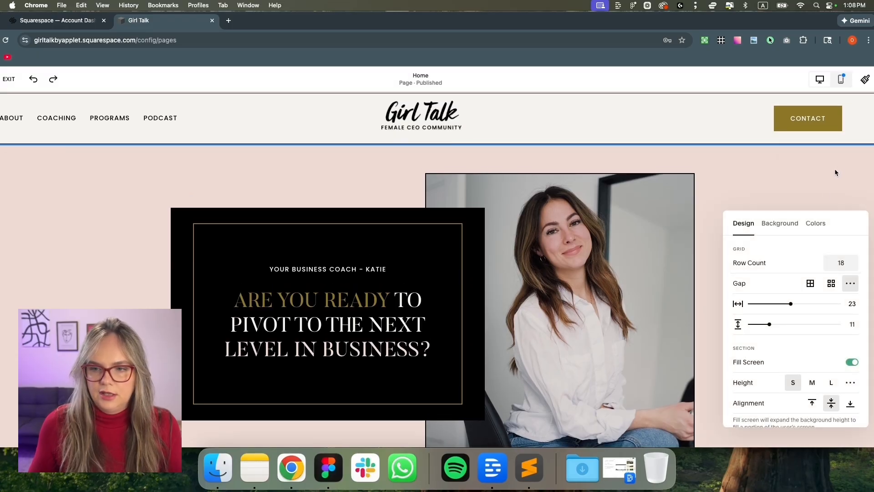
pyautogui.click(789, 229)
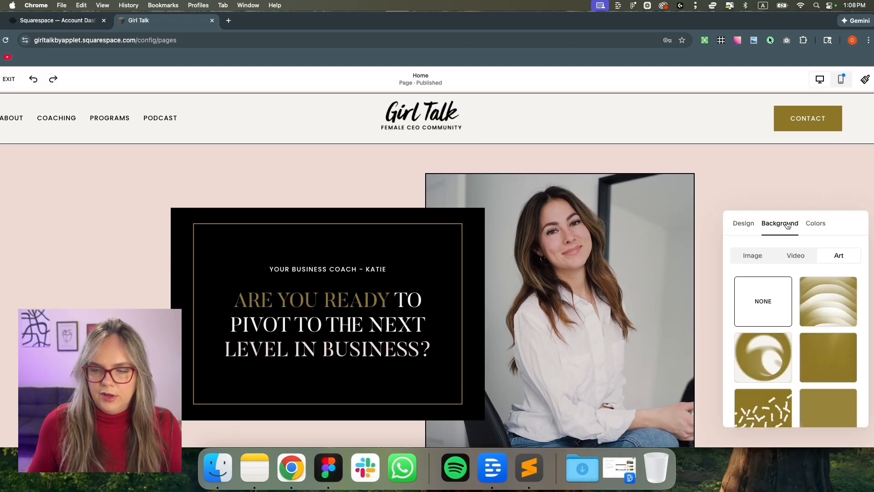
pyautogui.click(753, 257)
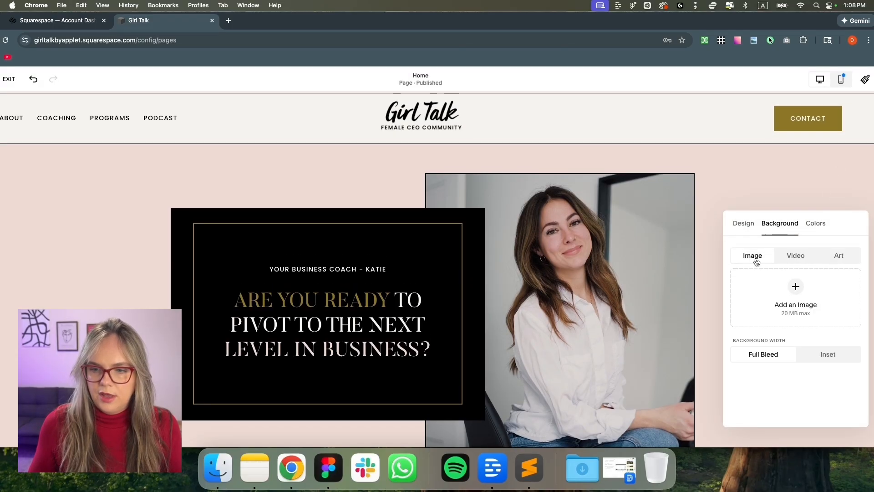
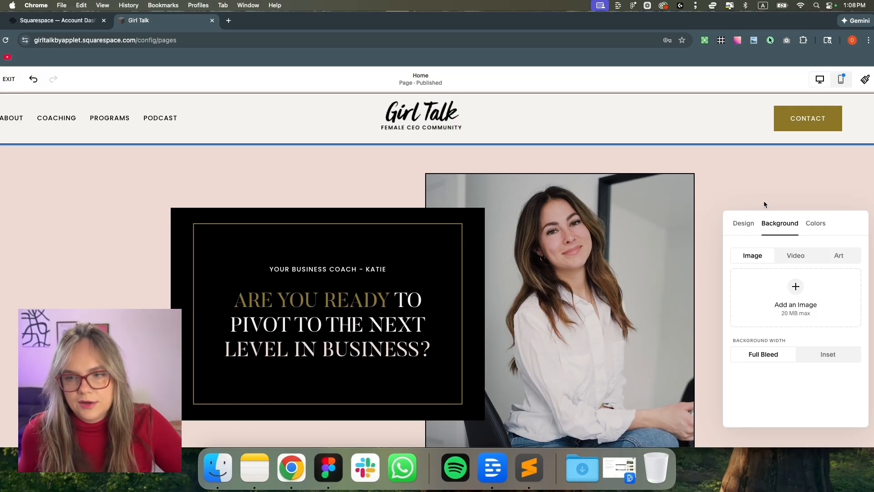
# Apply a gold gradient art background to the hero section and compare it with the Figma mockup
pyautogui.click(811, 225)
pyautogui.click(783, 225)
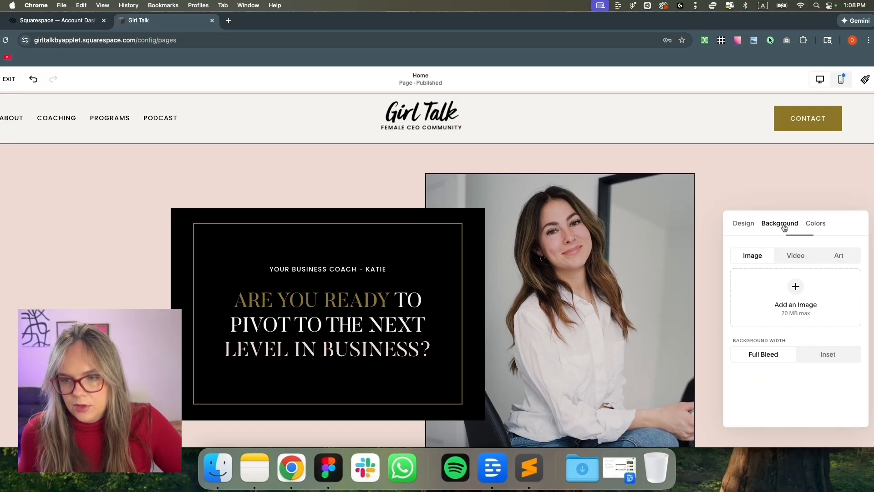
pyautogui.click(831, 257)
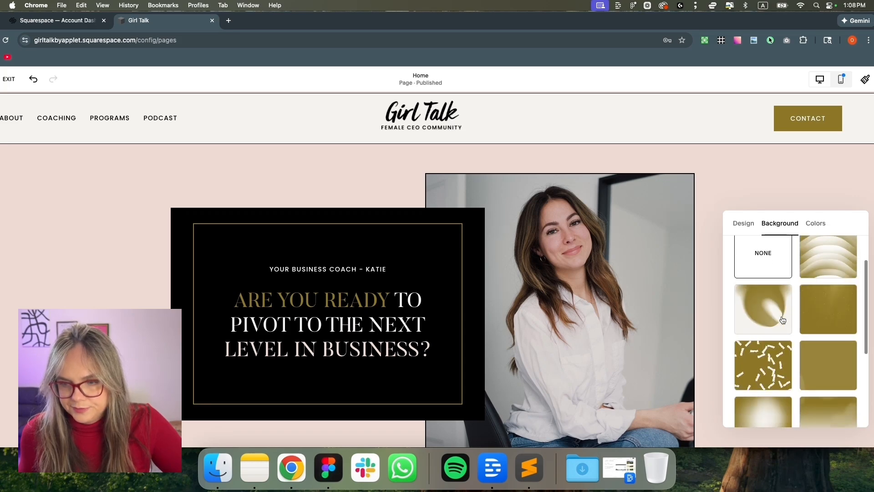
pyautogui.scroll(-3, 784, 318)
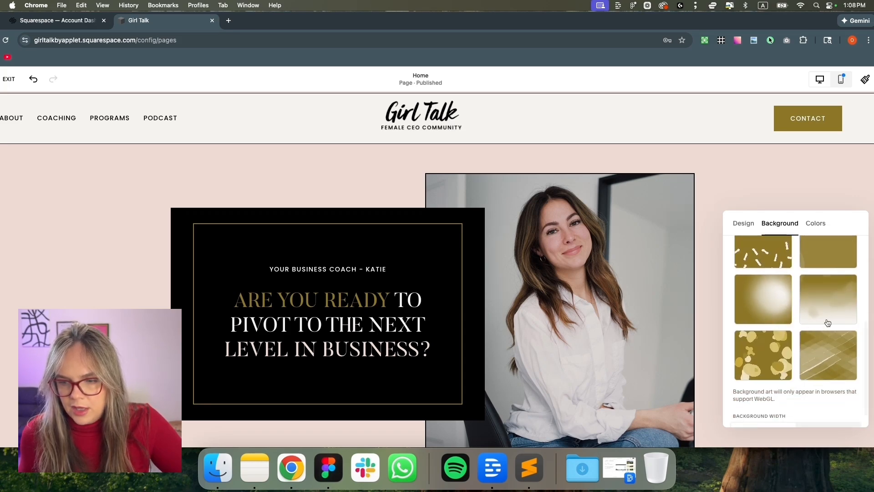
pyautogui.click(829, 312)
pyautogui.scroll(-2, 456, 305)
pyautogui.scroll(-2, 456, 304)
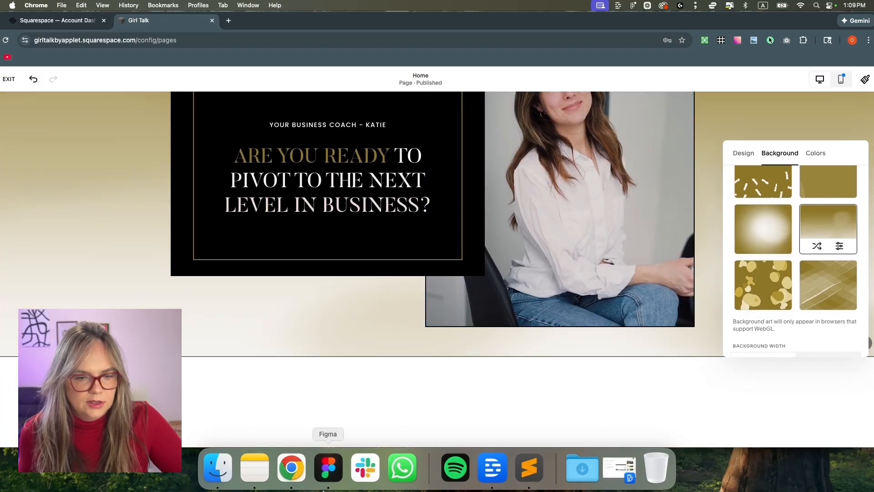
pyautogui.click(329, 467)
pyautogui.scroll(-3, 284, 292)
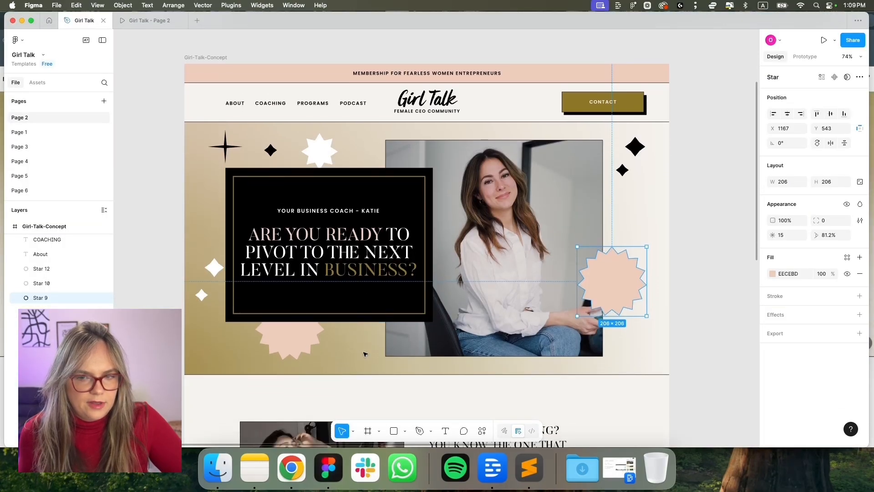
pyautogui.click(292, 467)
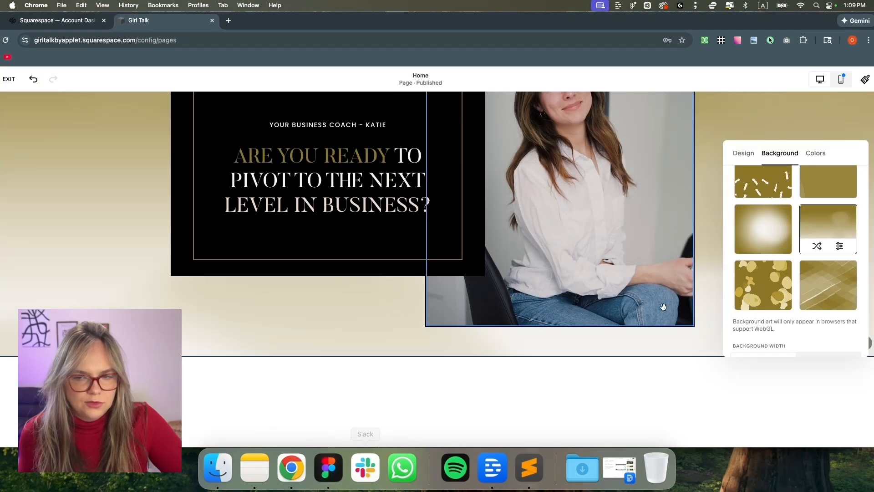
pyautogui.scroll(2, 669, 302)
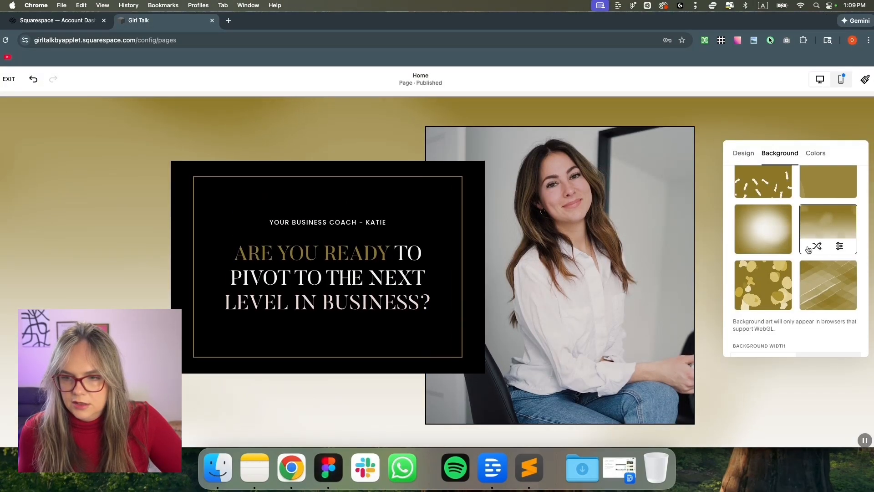
# Shuffle the gold art variations and settle on the blurred gold gradient tile
pyautogui.click(819, 247)
pyautogui.click(818, 247)
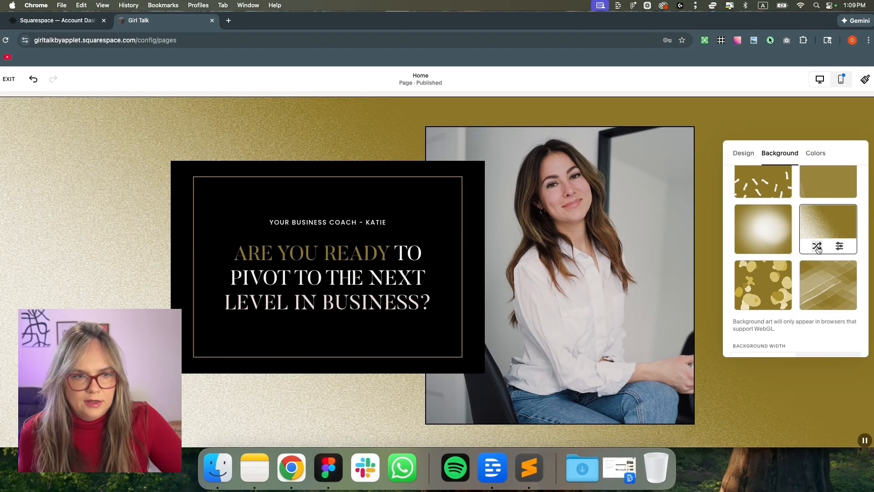
pyautogui.click(818, 247)
pyautogui.click(818, 247)
pyautogui.click(818, 247)
pyautogui.click(818, 247)
pyautogui.click(819, 247)
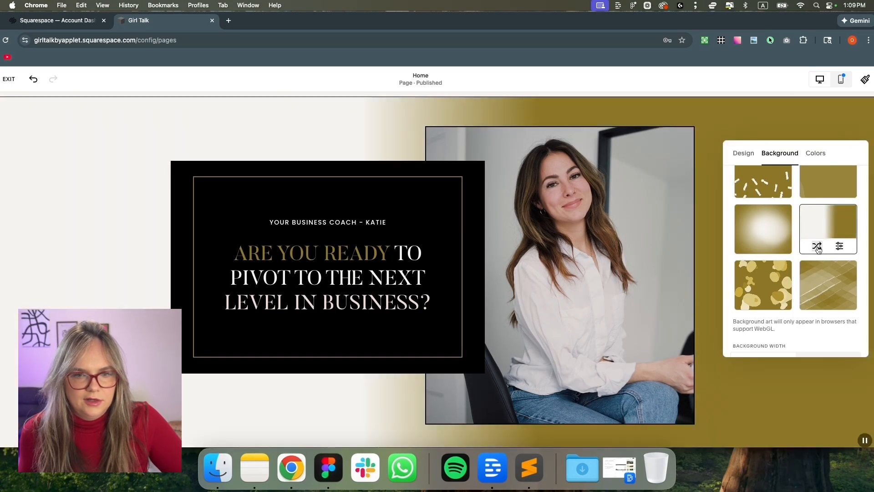
pyautogui.click(819, 247)
pyautogui.click(818, 247)
pyautogui.click(818, 248)
pyautogui.click(818, 249)
pyautogui.click(818, 248)
pyautogui.click(818, 249)
pyautogui.click(776, 246)
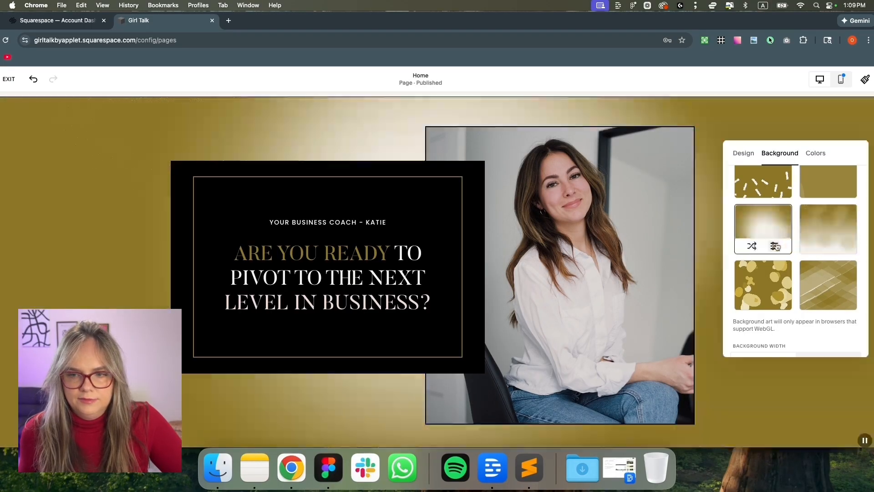
pyautogui.click(818, 247)
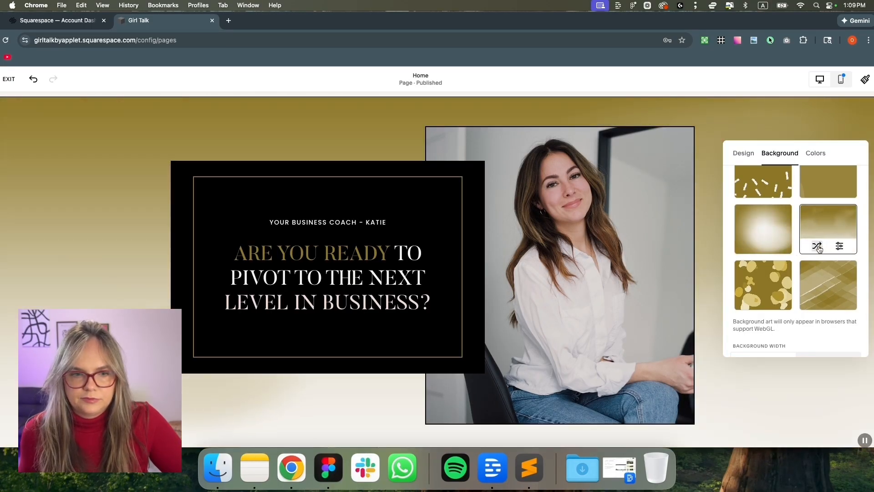
# Invert the gradient's colours and set its start position to -72 and angle to 229
pyautogui.click(839, 246)
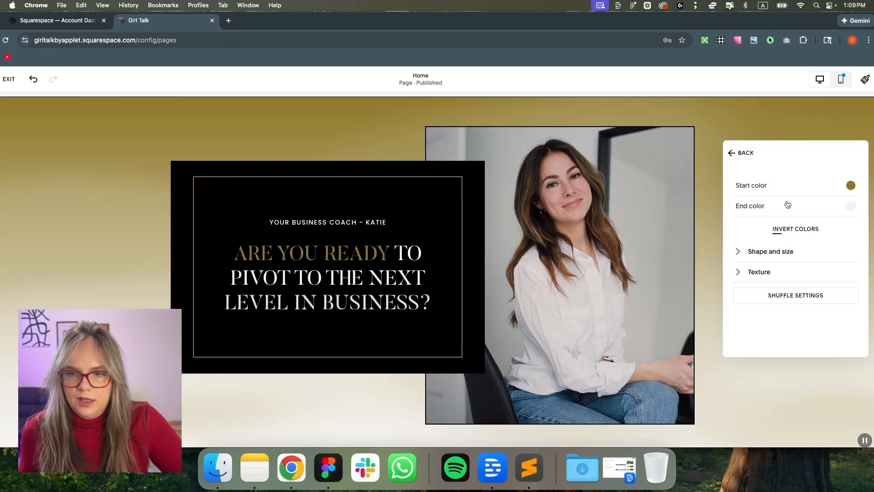
pyautogui.click(810, 232)
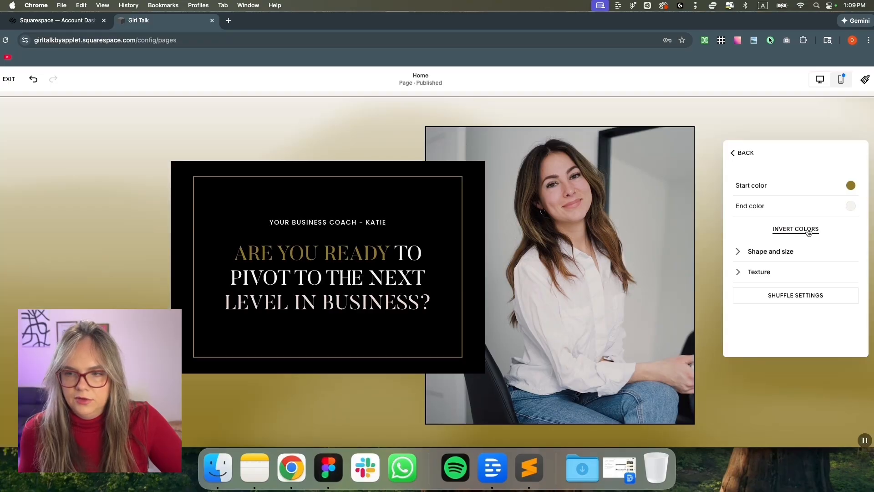
pyautogui.click(764, 253)
pyautogui.moveTo(739, 294)
pyautogui.mouseDown()
pyautogui.moveTo(787, 293)
pyautogui.moveTo(741, 294)
pyautogui.moveTo(752, 294)
pyautogui.mouseUp()
pyautogui.moveTo(857, 328)
pyautogui.mouseDown()
pyautogui.moveTo(817, 328)
pyautogui.moveTo(865, 331)
pyautogui.mouseUp()
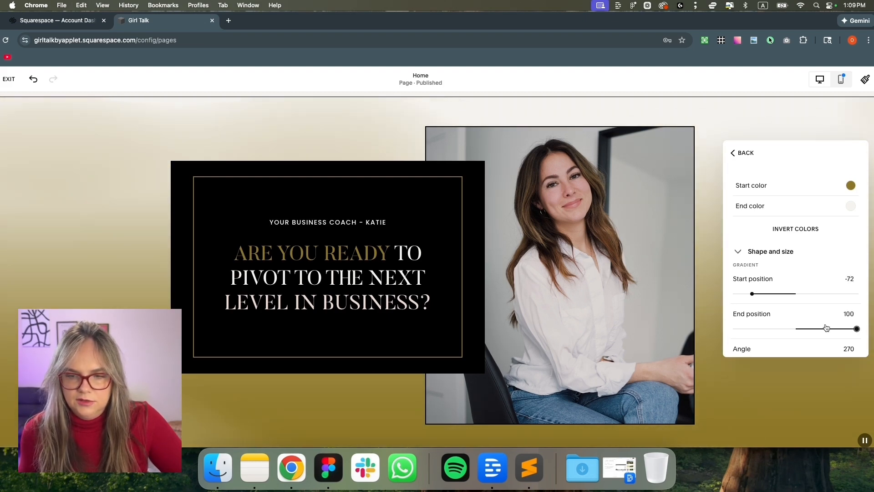
pyautogui.scroll(-2, 843, 328)
pyautogui.moveTo(820, 321)
pyautogui.mouseDown()
pyautogui.moveTo(797, 322)
pyautogui.moveTo(813, 322)
pyautogui.mouseUp()
pyautogui.scroll(-2, 801, 337)
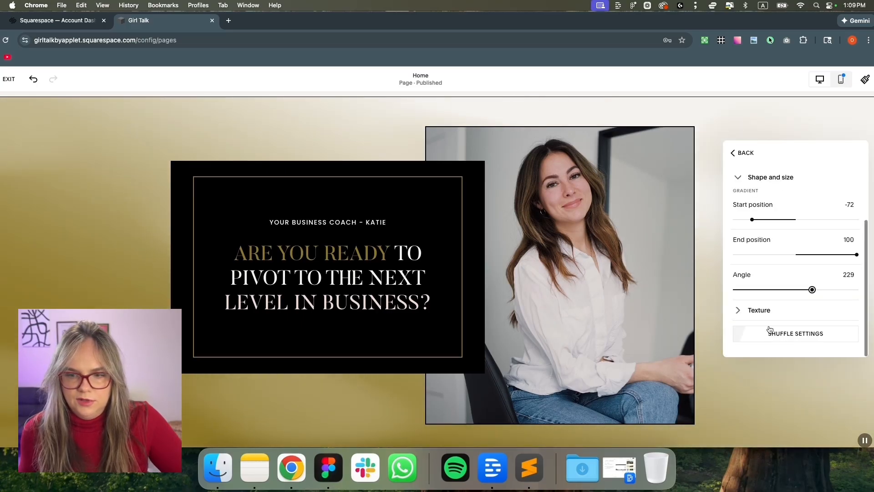
# Set the background texture complexity and direction both to 0
pyautogui.click(738, 311)
pyautogui.scroll(-3, 774, 291)
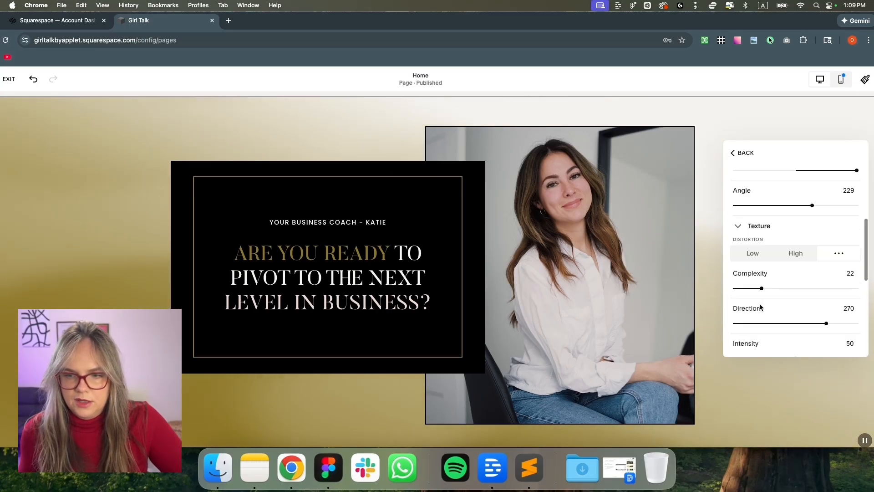
pyautogui.moveTo(755, 289); pyautogui.dragTo(735, 289)
pyautogui.moveTo(829, 324); pyautogui.dragTo(715, 322)
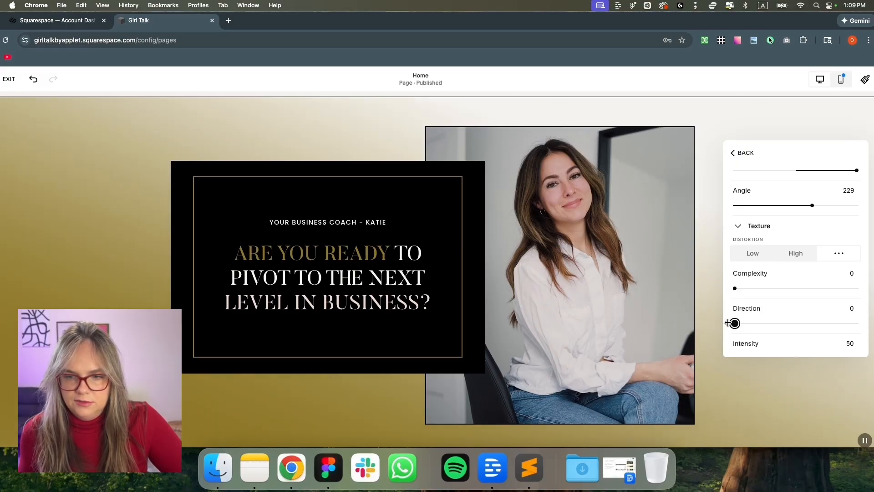
pyautogui.scroll(4, 782, 305)
# Change the gradient start colour to a paler custom gold, #BAAC79, checked against the Figma mockup
pyautogui.click(851, 185)
pyautogui.click(835, 149)
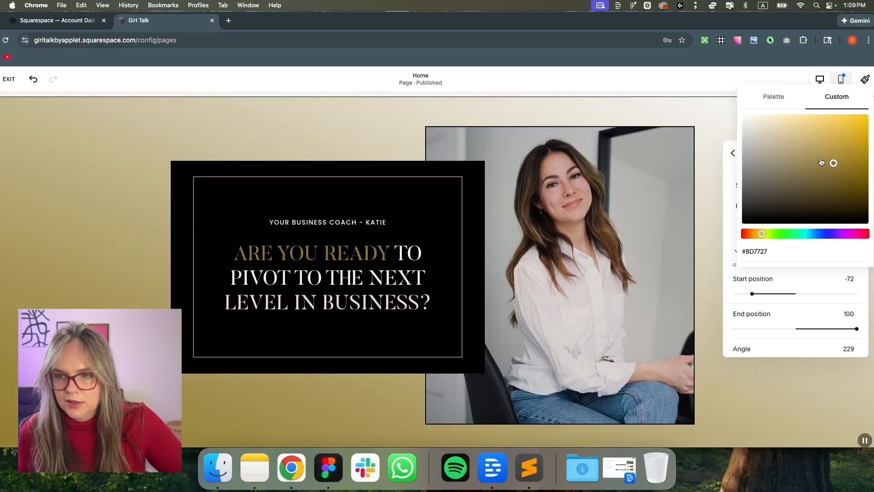
pyautogui.moveTo(833, 164); pyautogui.dragTo(792, 150)
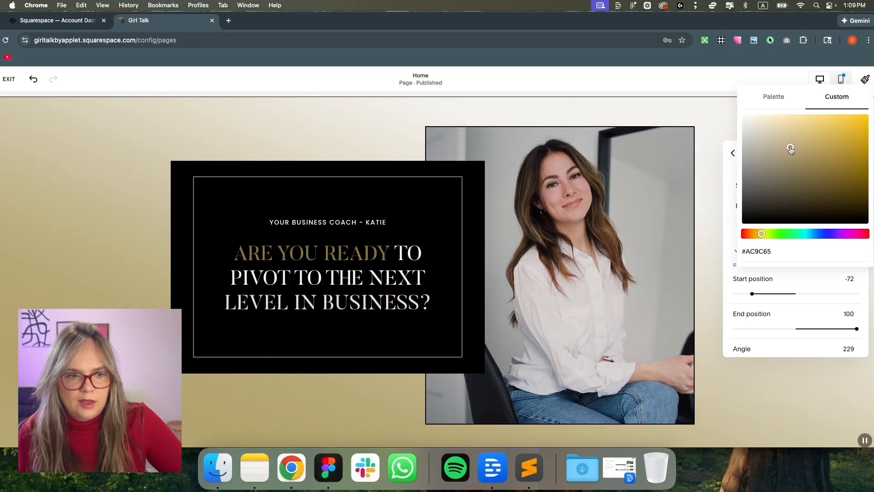
pyautogui.click(329, 468)
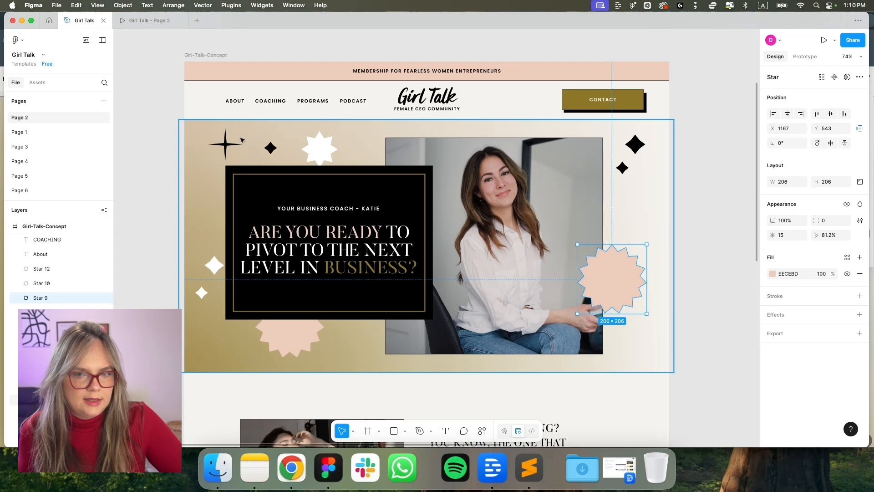
pyautogui.click(293, 468)
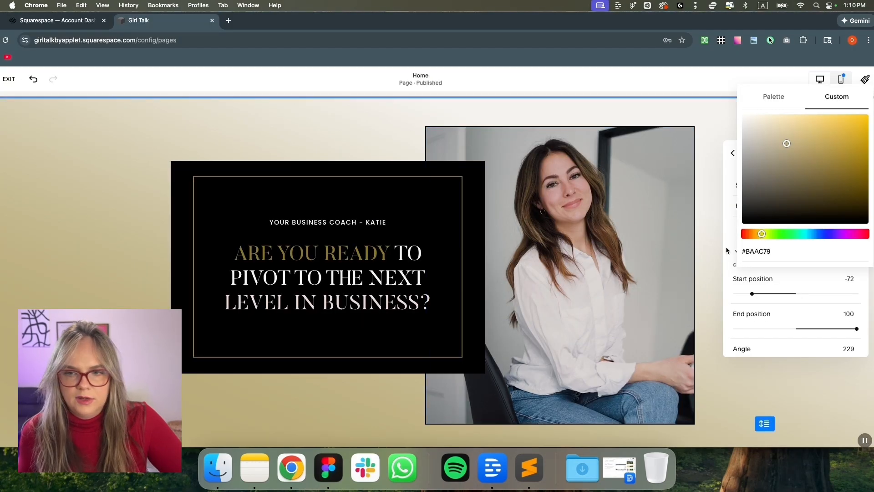
pyautogui.click(726, 171)
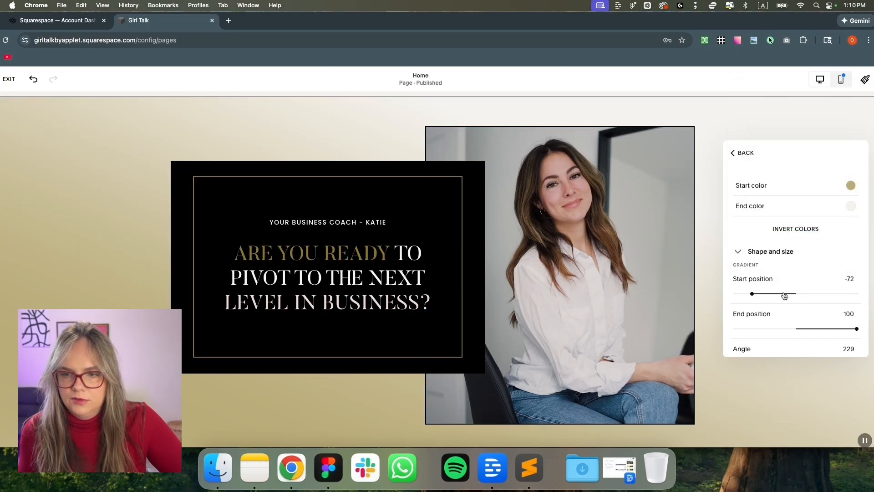
# Move the gradient start position to -81 and the angle to 192, then close the art settings
pyautogui.moveTo(760, 294)
pyautogui.mouseDown()
pyautogui.moveTo(850, 293)
pyautogui.moveTo(748, 297)
pyautogui.mouseUp()
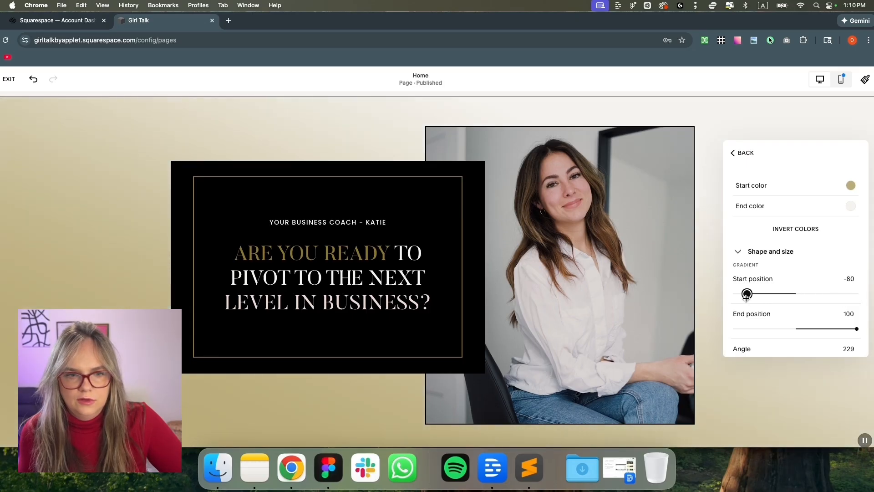
pyautogui.scroll(-3, 805, 334)
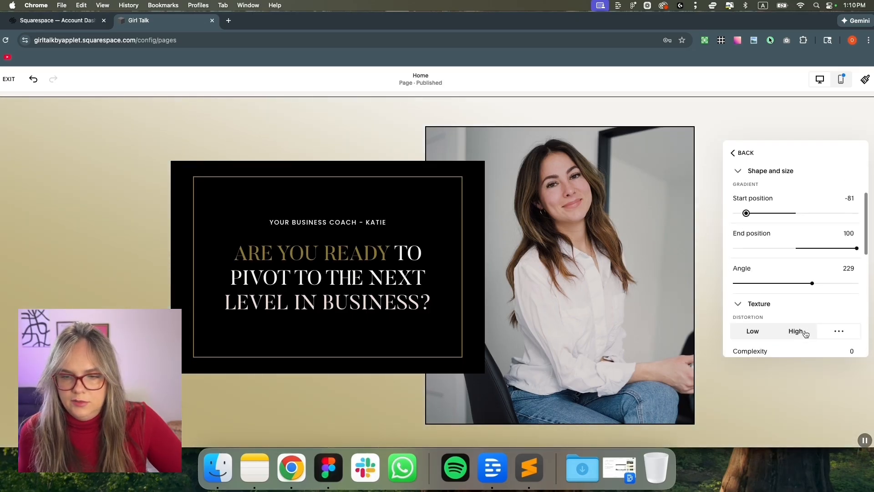
pyautogui.moveTo(804, 284)
pyautogui.mouseDown()
pyautogui.moveTo(766, 283)
pyautogui.moveTo(798, 284)
pyautogui.mouseUp()
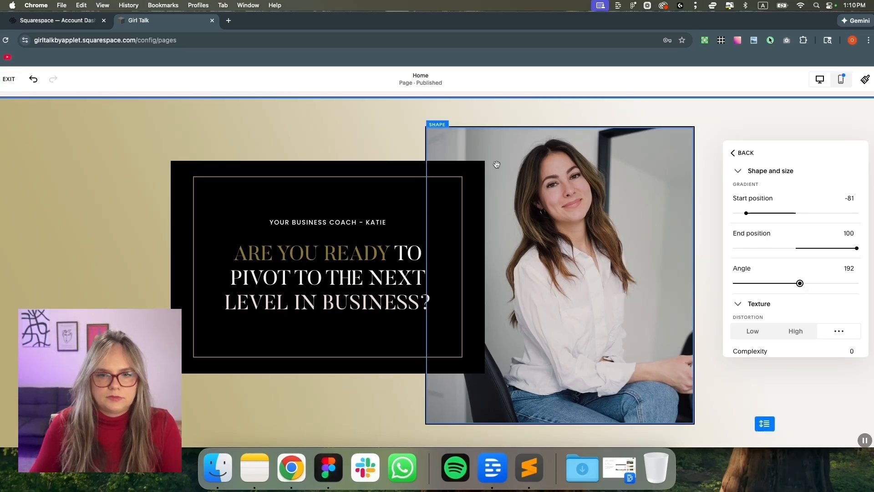
pyautogui.click(321, 133)
# Narrow the browser window and shift it right, comparing it with the Figma mockup
pyautogui.moveTo(513, 26); pyautogui.dragTo(498, 25)
pyautogui.moveTo(863, 20); pyautogui.dragTo(758, 30)
pyautogui.moveTo(661, 21); pyautogui.dragTo(723, 22)
pyautogui.click(326, 475)
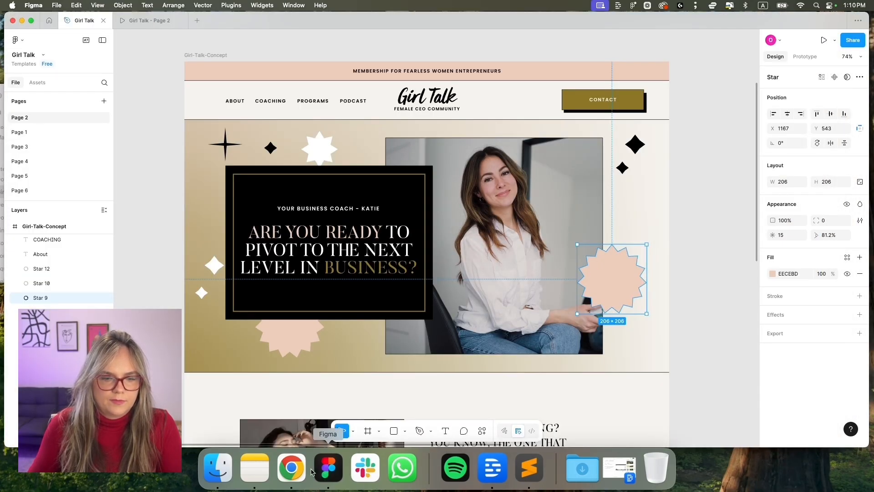
pyautogui.click(292, 473)
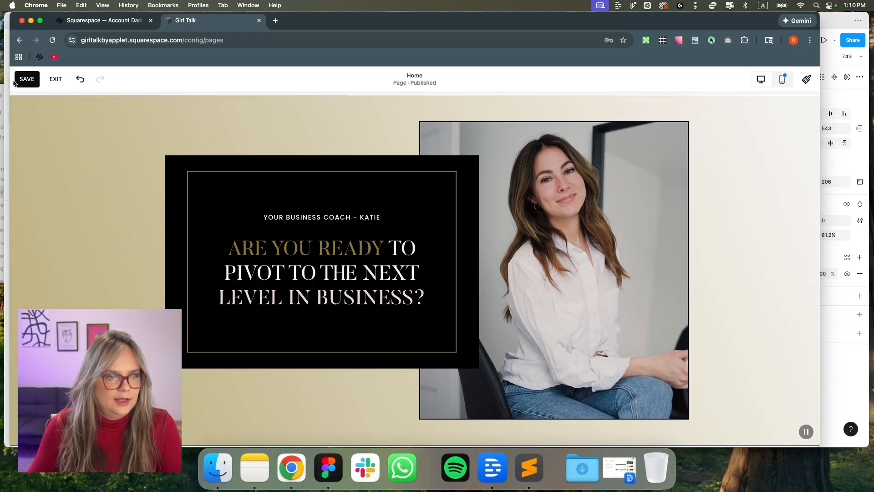
# Re-enter the homepage editor and add a shape block to the hero section
pyautogui.click(53, 80)
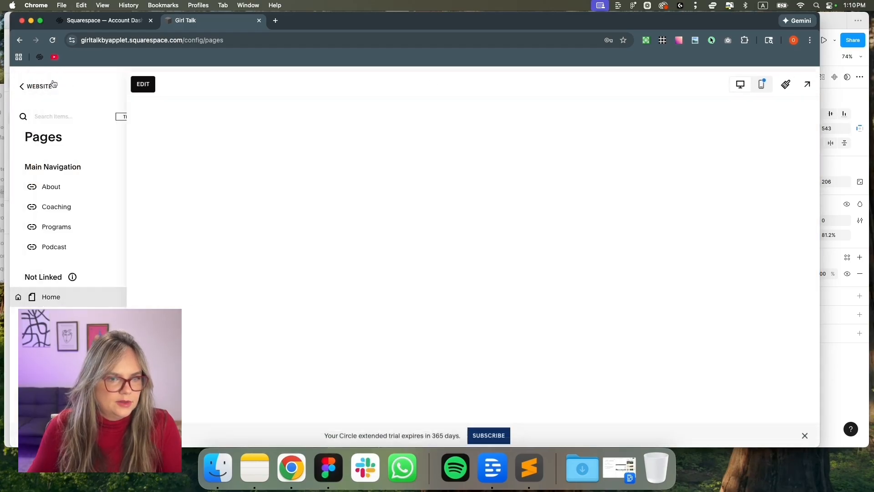
pyautogui.scroll(-3, 359, 192)
pyautogui.scroll(3, 365, 171)
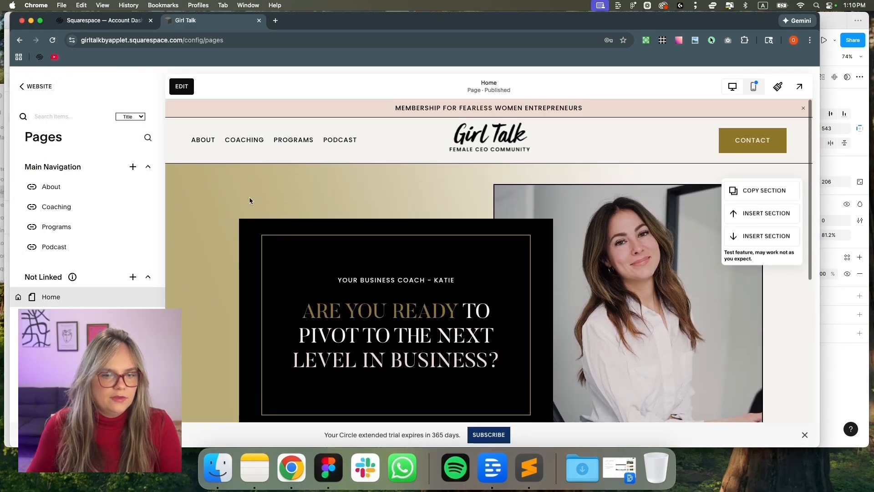
pyautogui.scroll(-3, 248, 197)
pyautogui.click(182, 86)
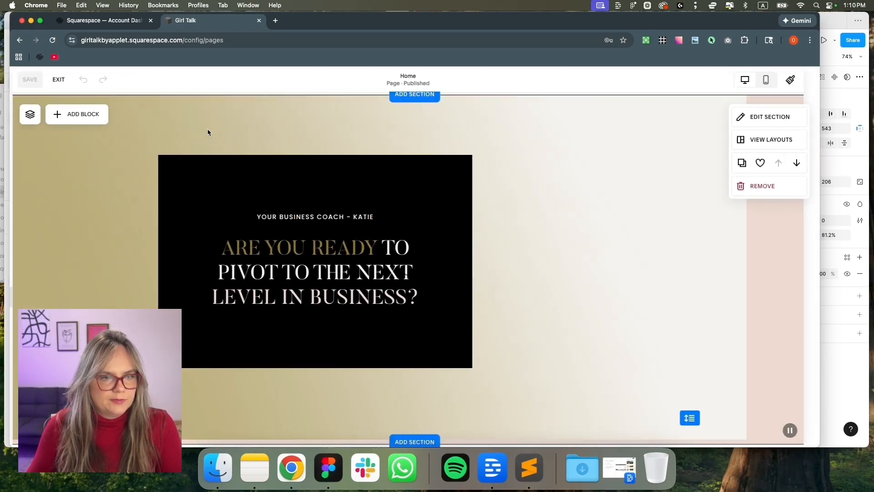
pyautogui.click(67, 113)
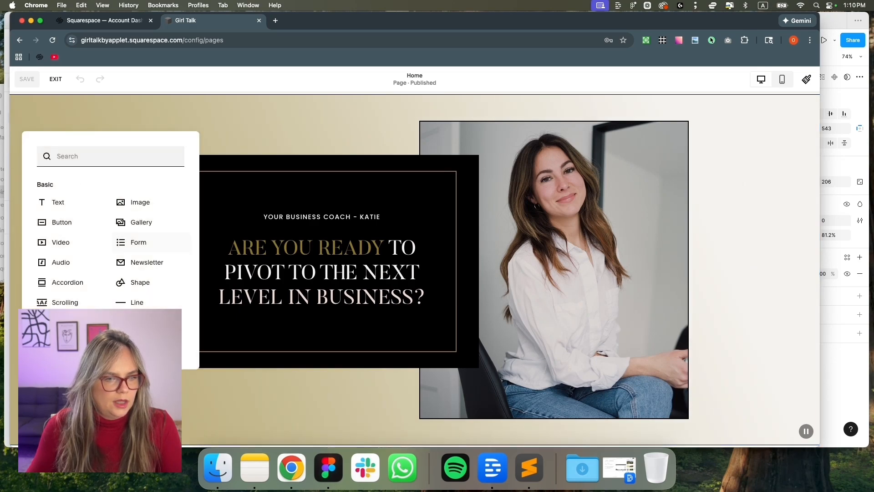
pyautogui.click(151, 286)
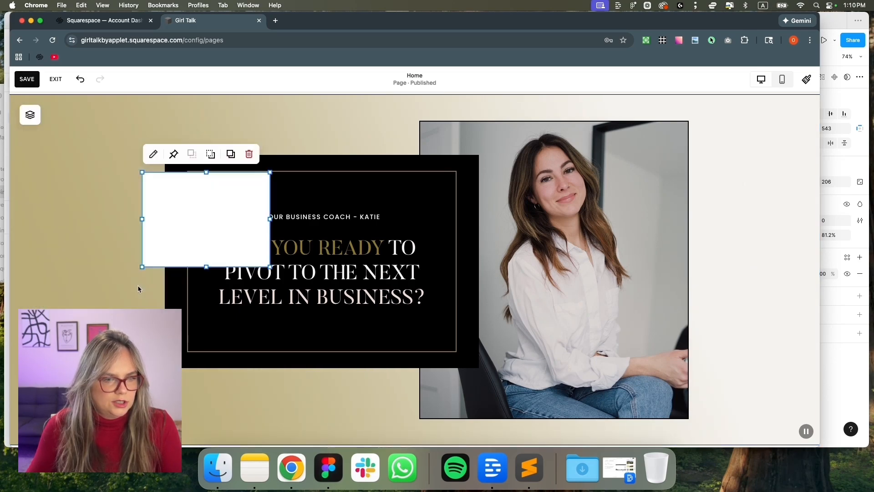
# Change the shape to a scalloped seal with Stretch turned off, matching the mockup
pyautogui.click(153, 154)
pyautogui.click(392, 264)
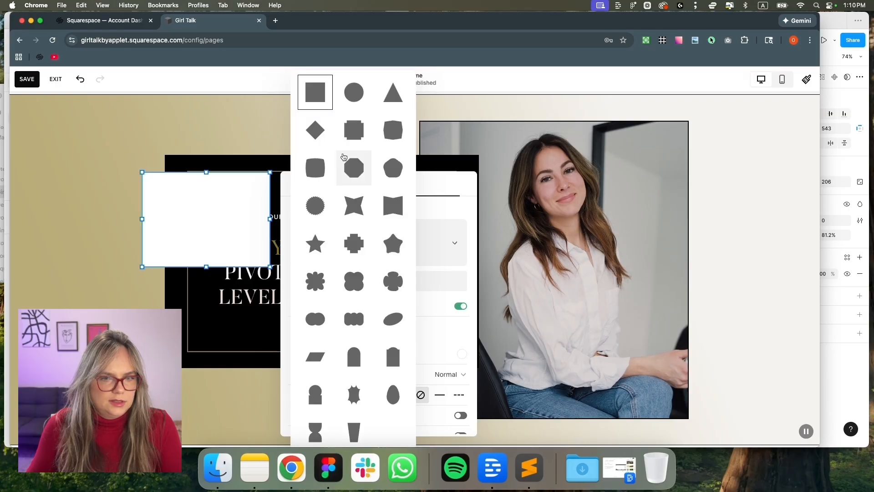
pyautogui.click(323, 477)
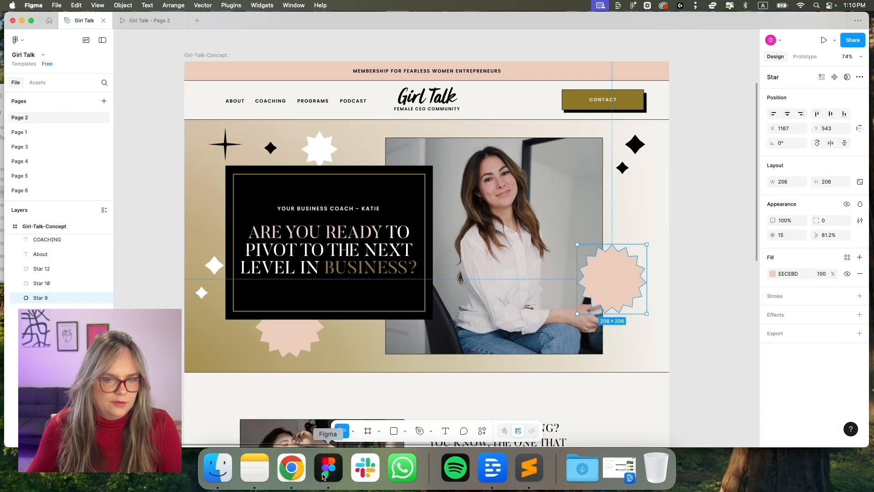
pyautogui.press('super+Tab')
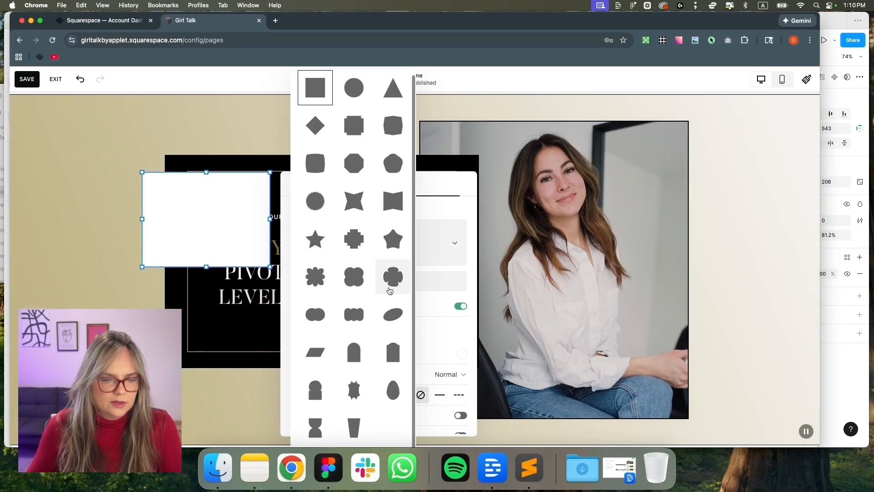
pyautogui.scroll(1, 390, 289)
pyautogui.click(319, 207)
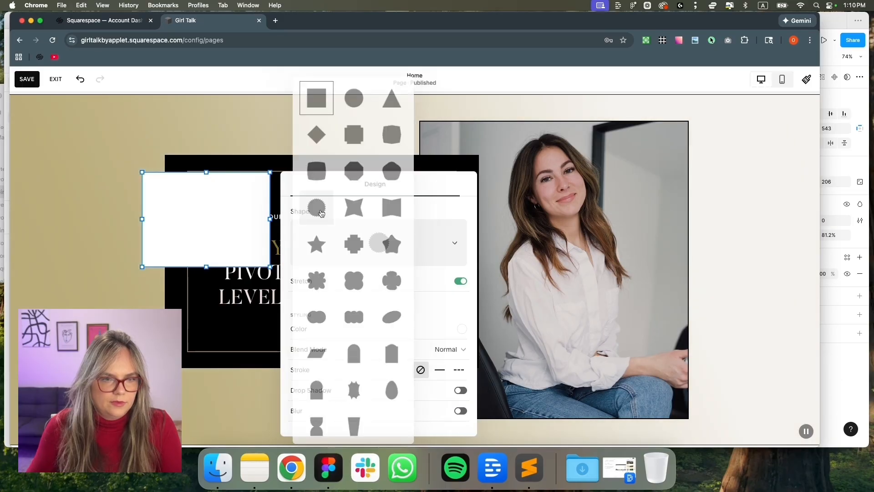
pyautogui.click(459, 282)
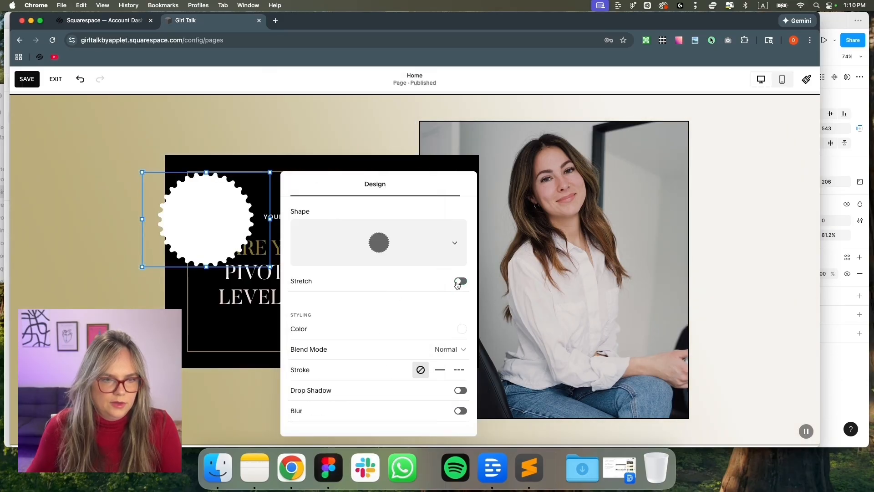
# Colour the seal pale pink and move it onto the coach photo's right edge
pyautogui.click(462, 327)
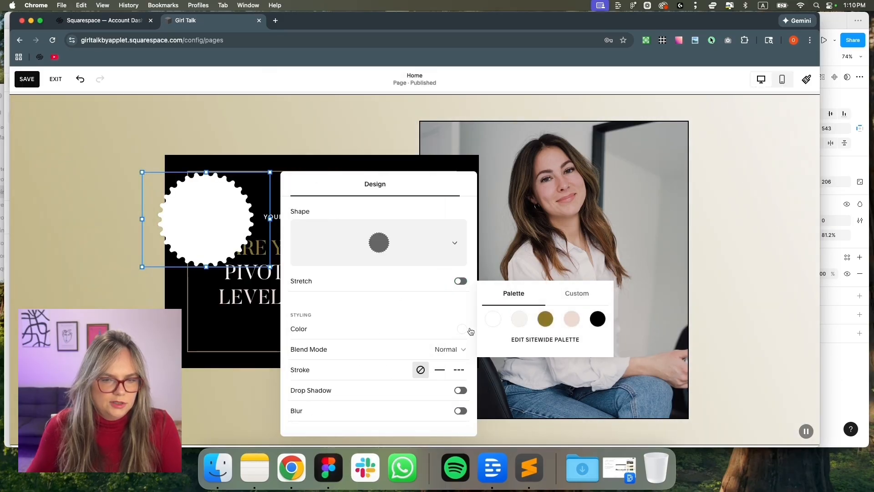
pyautogui.click(571, 322)
pyautogui.moveTo(262, 214); pyautogui.dragTo(745, 264)
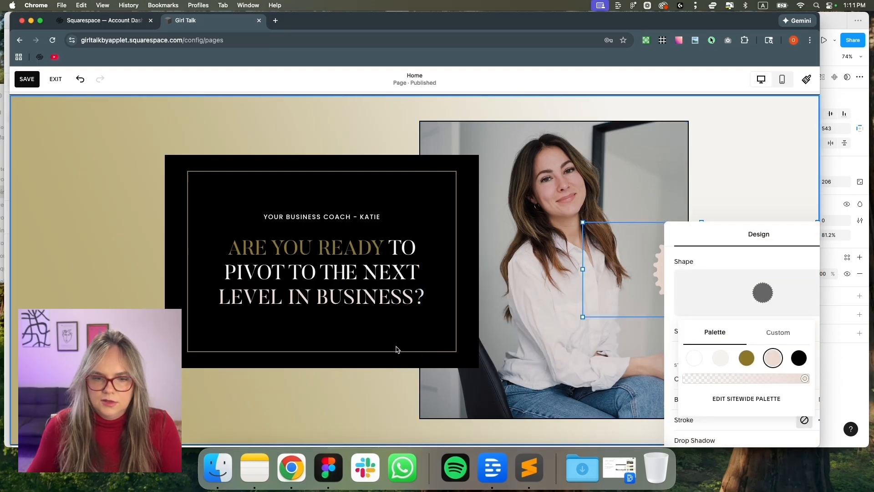
pyautogui.click(397, 350)
pyautogui.click(683, 260)
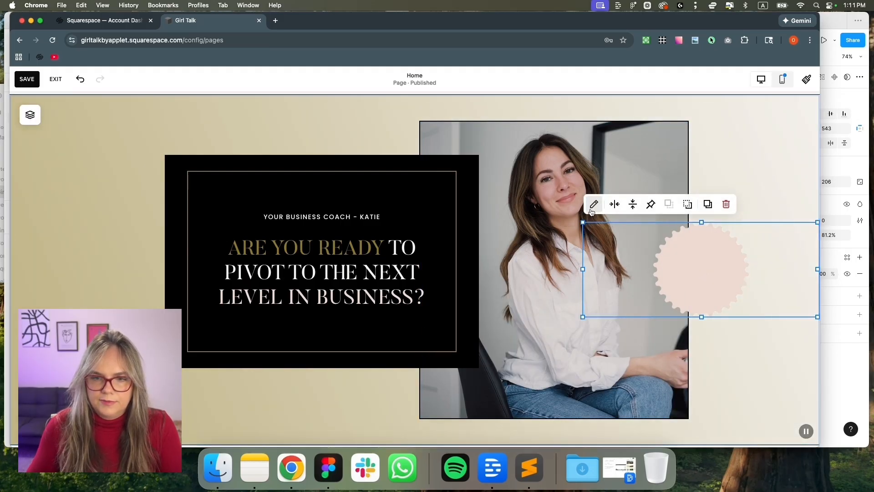
# Change the pink shape to a flower after comparing with the Figma mockup
pyautogui.click(328, 474)
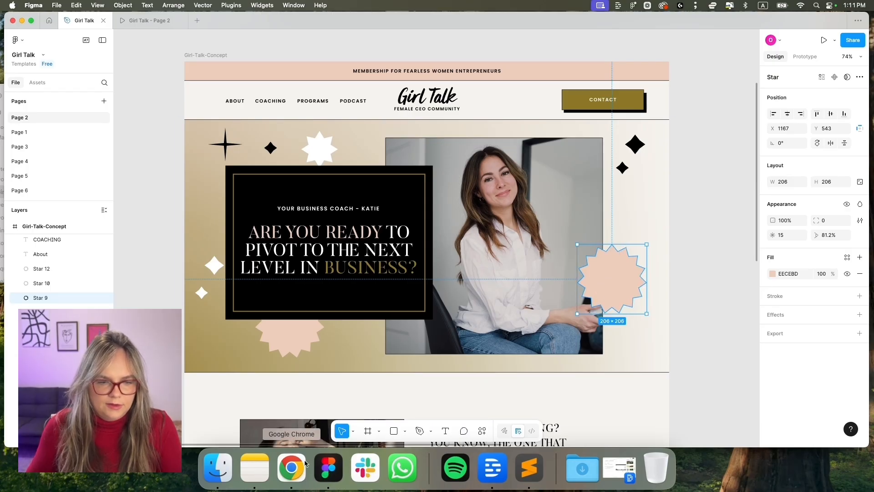
pyautogui.press('super+Tab')
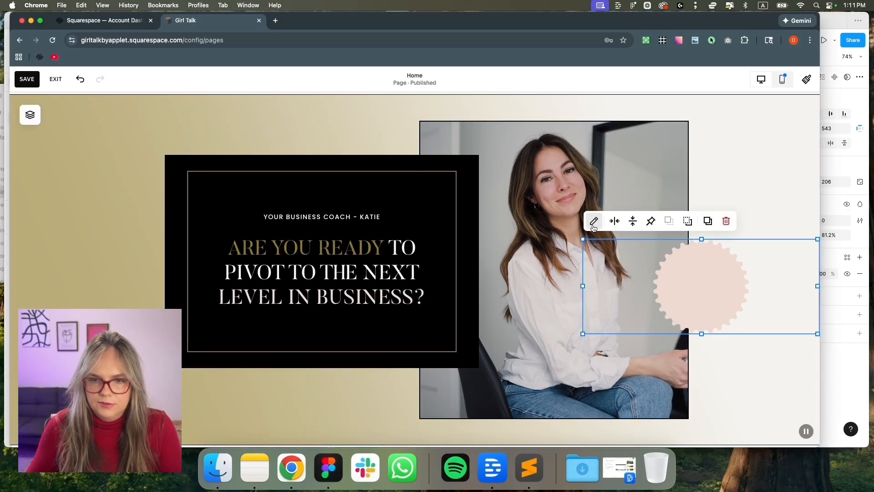
pyautogui.click(595, 220)
pyautogui.click(742, 256)
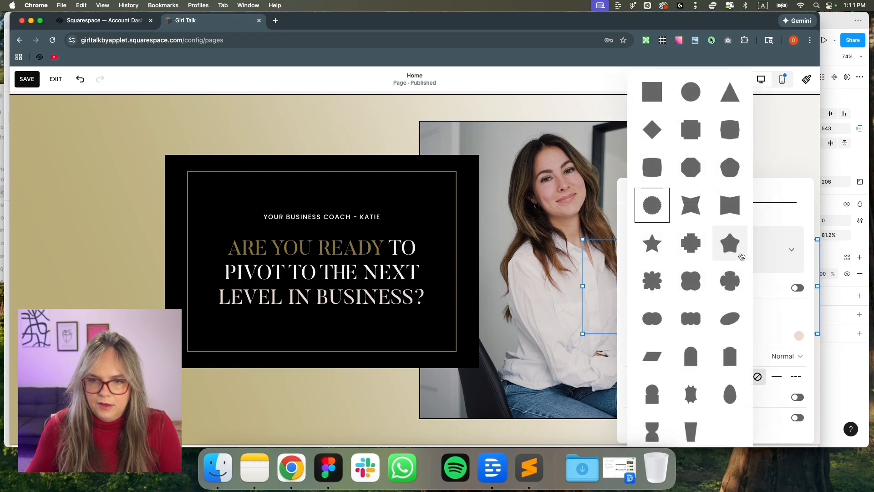
pyautogui.click(649, 241)
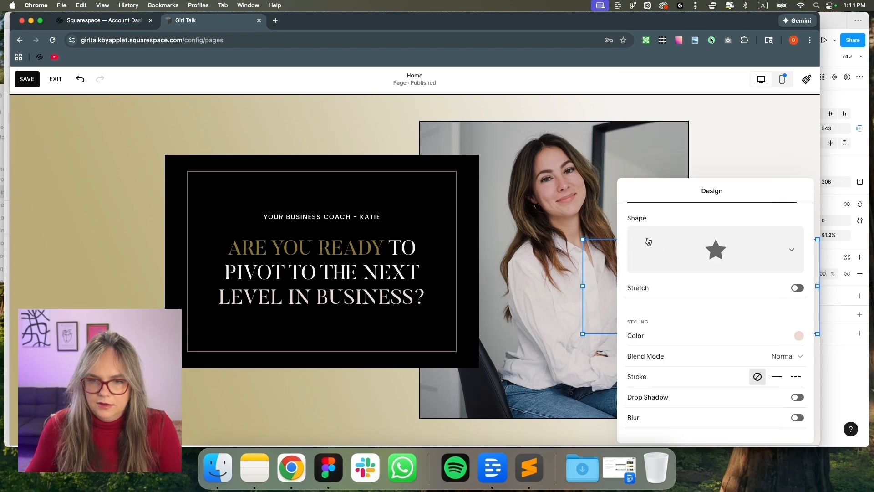
pyautogui.click(694, 270)
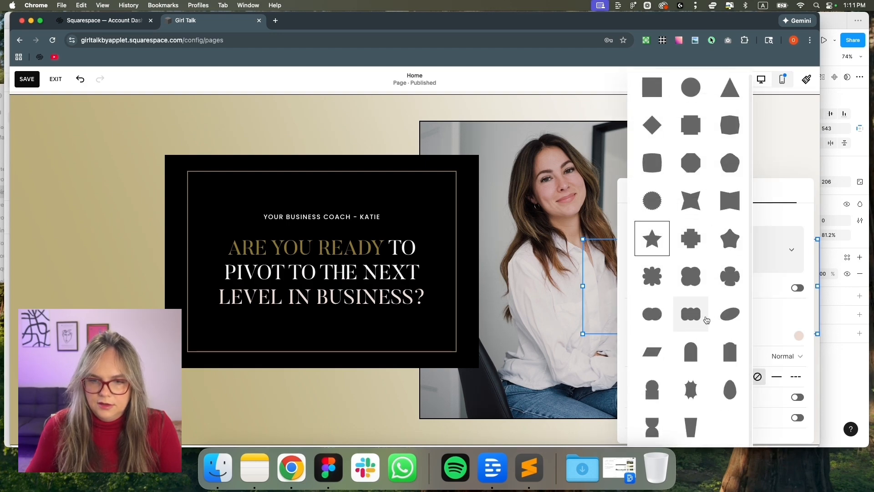
pyautogui.scroll(1, 699, 326)
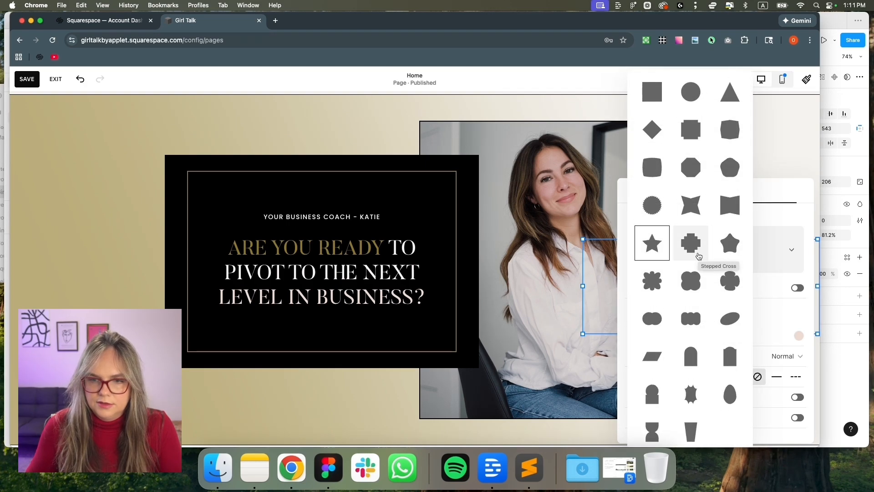
pyautogui.click(650, 284)
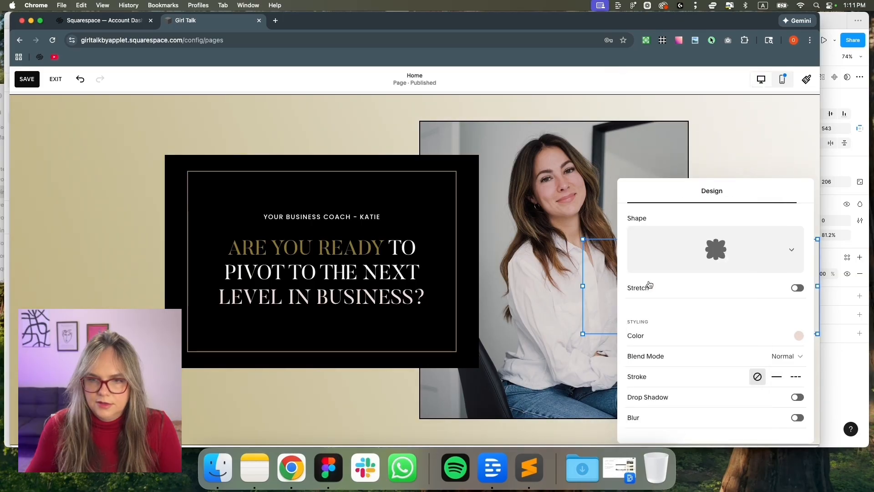
pyautogui.click(731, 154)
# Move the flower lower beside the photo and shrink it, showing the layout grid
pyautogui.moveTo(705, 282); pyautogui.dragTo(702, 305)
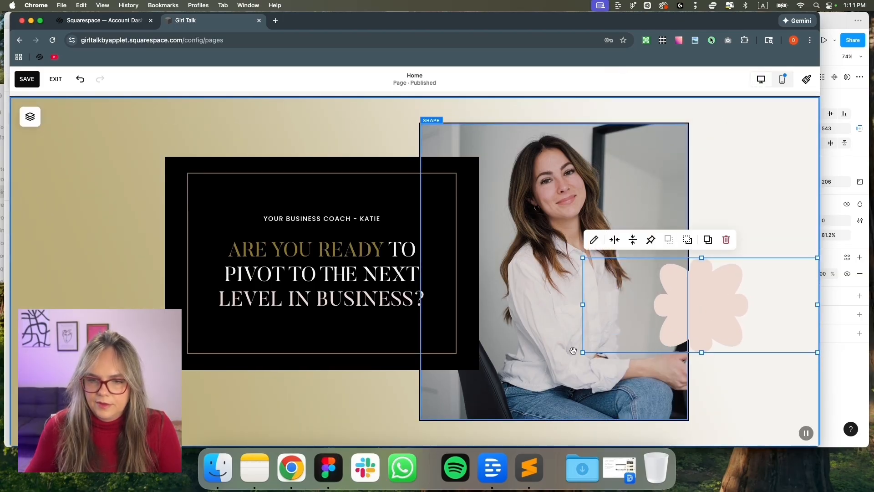
pyautogui.moveTo(581, 352)
pyautogui.mouseDown()
pyautogui.moveTo(618, 322)
pyautogui.moveTo(583, 336)
pyautogui.mouseUp()
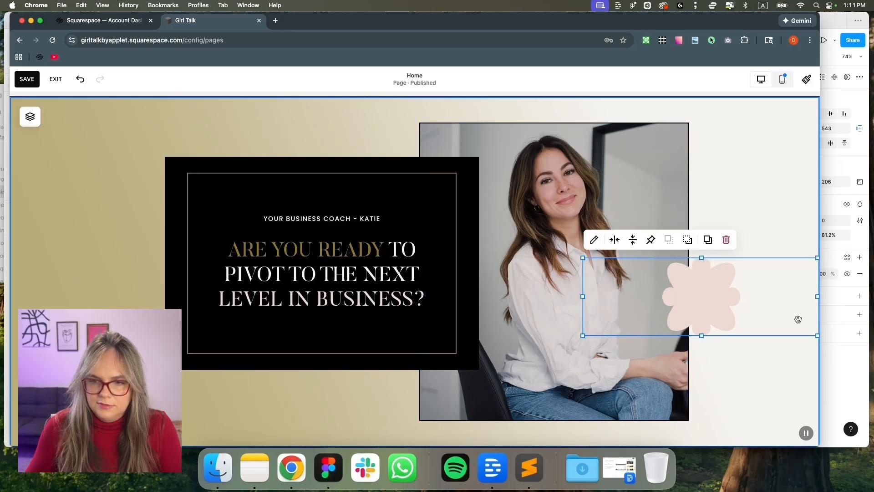
pyautogui.moveTo(582, 297)
pyautogui.mouseDown()
pyautogui.moveTo(605, 296)
pyautogui.moveTo(583, 296)
pyautogui.mouseUp()
pyautogui.press('g')
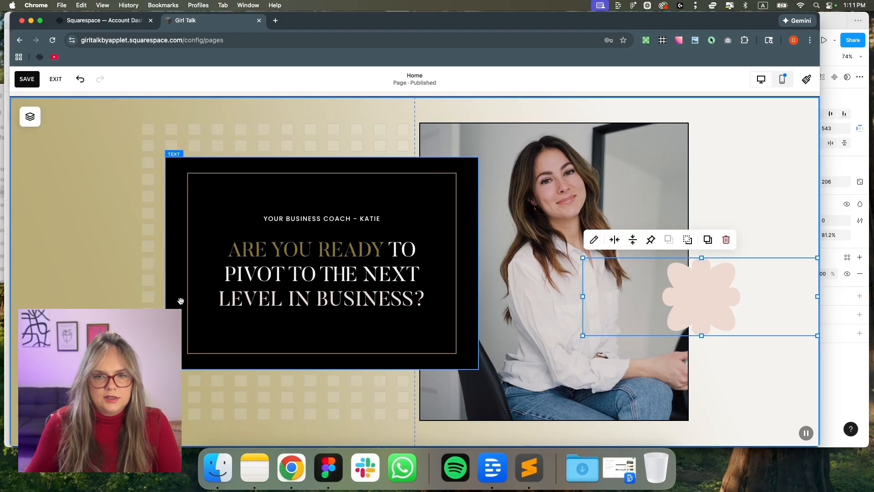
pyautogui.scroll(3, 255, 296)
pyautogui.scroll(-2, 563, 284)
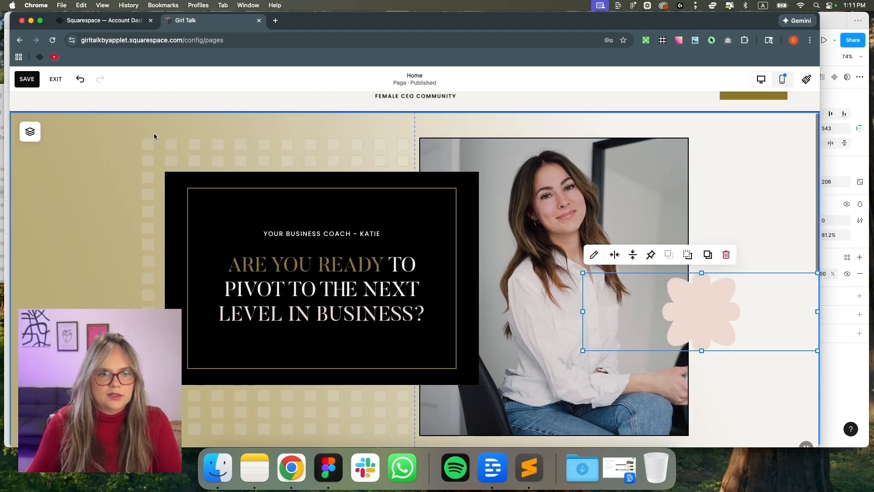
# Set Page Width (Max) to 1300px under Site Styles spacing, then close the styles panel
pyautogui.click(807, 78)
pyautogui.scroll(-2, 792, 401)
pyautogui.click(795, 406)
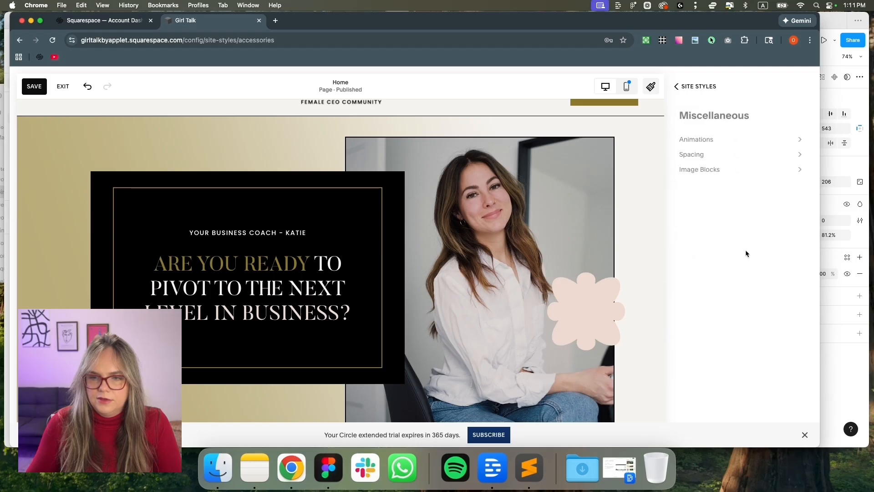
pyautogui.click(759, 157)
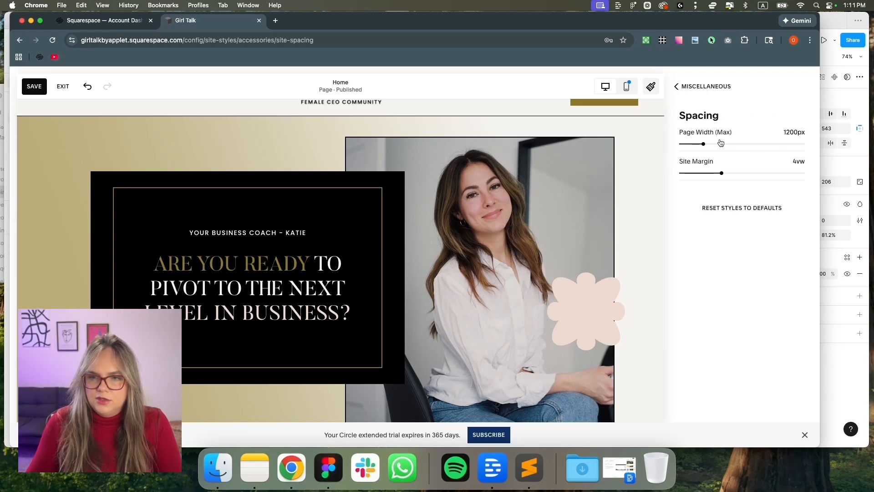
pyautogui.moveTo(705, 144); pyautogui.dragTo(712, 144)
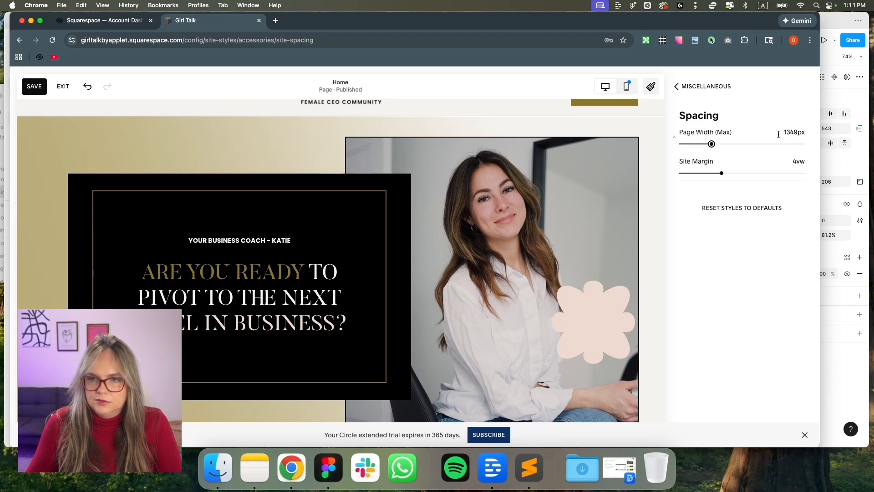
pyautogui.write('1300')
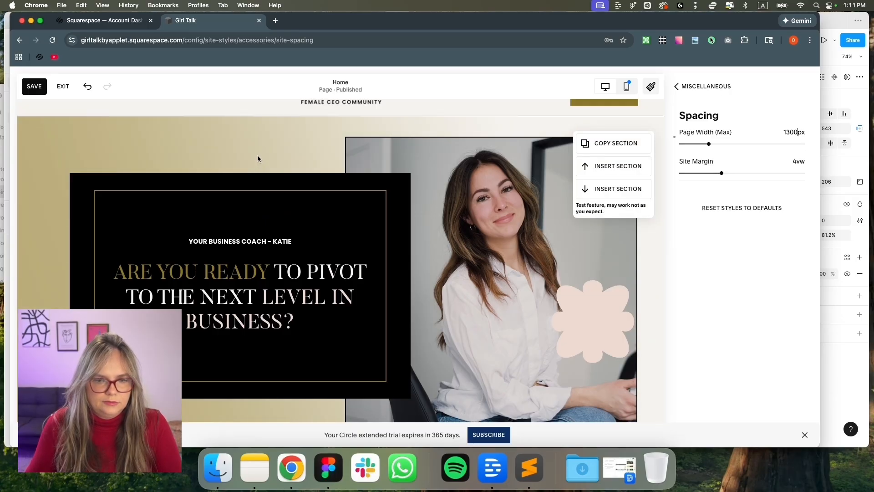
pyautogui.click(686, 86)
pyautogui.click(687, 87)
pyautogui.click(687, 88)
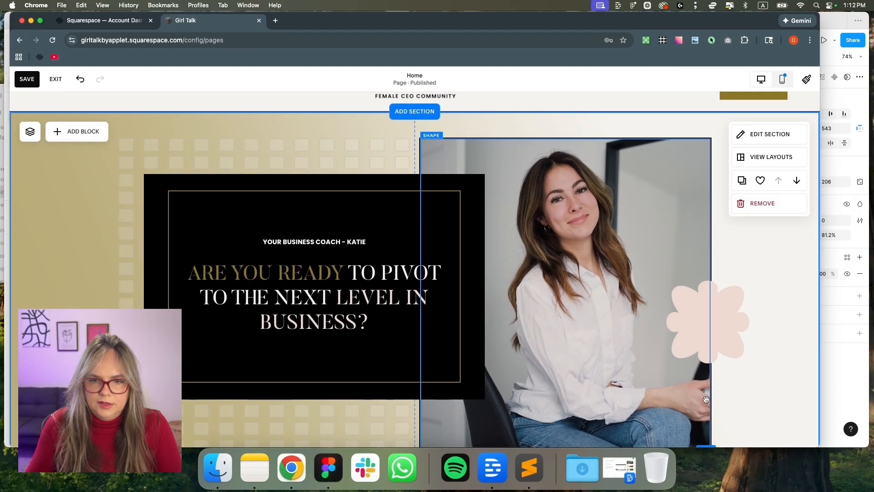
# Drag the pink flower slightly lower beside the photo and deselect it
pyautogui.moveTo(705, 334)
pyautogui.mouseDown()
pyautogui.moveTo(704, 320)
pyautogui.moveTo(710, 337)
pyautogui.mouseUp()
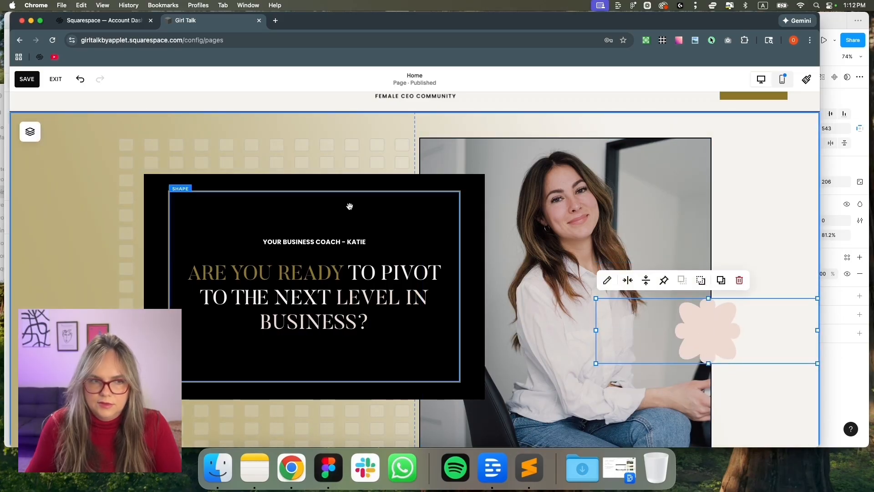
pyautogui.click(304, 157)
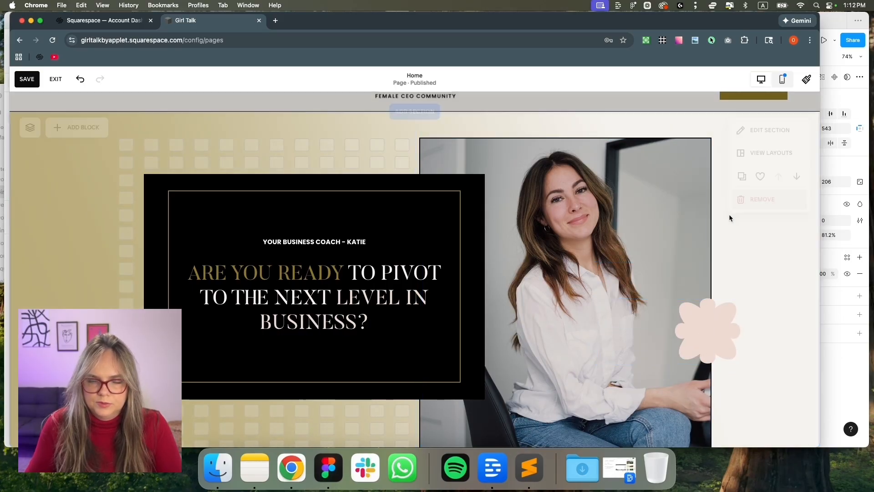
pyautogui.scroll(1, 391, 307)
pyautogui.scroll(-6, 414, 338)
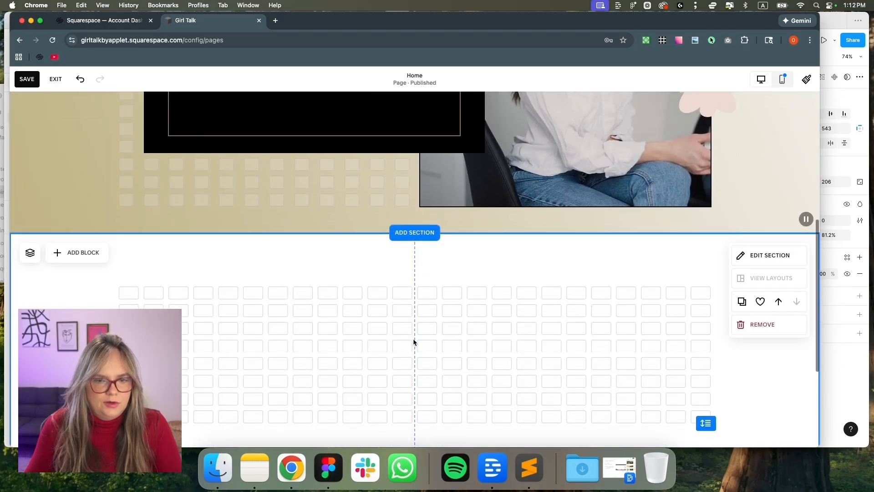
pyautogui.scroll(6, 414, 338)
# Inspect the diamond sparkle shapes in the Figma mockup, then reopen Site Styles
pyautogui.click(328, 468)
pyautogui.click(636, 145)
pyautogui.click(622, 169)
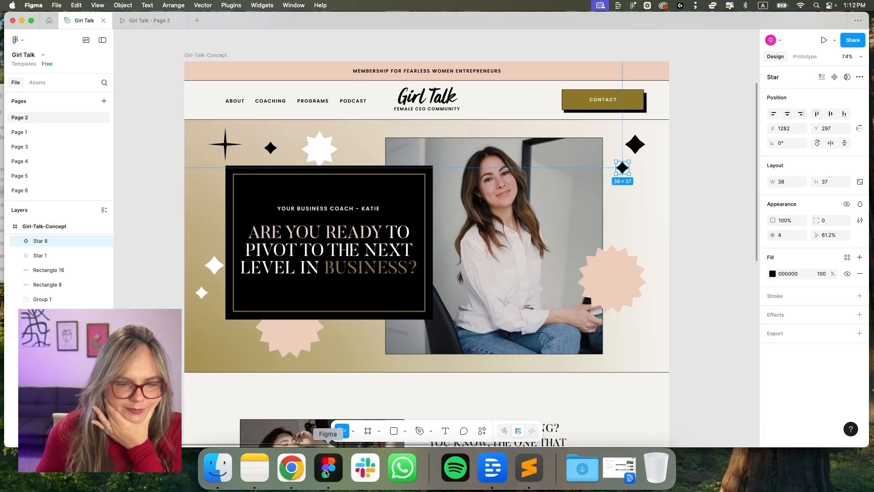
pyautogui.click(292, 468)
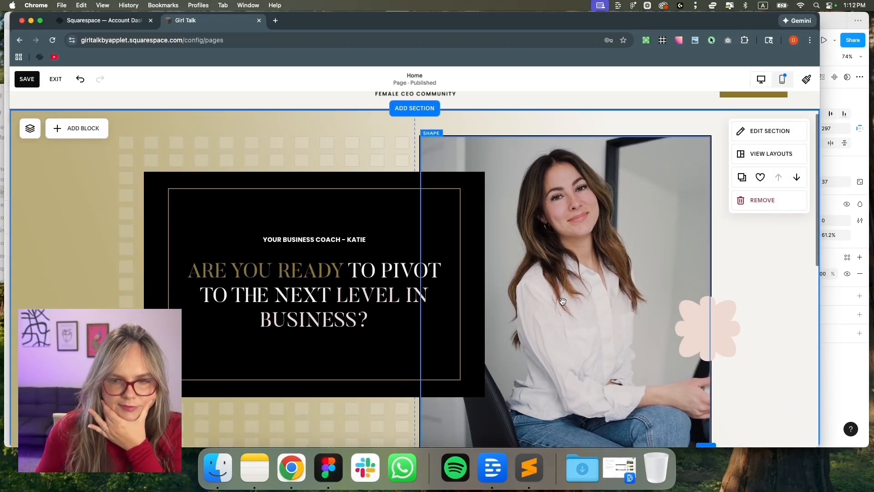
pyautogui.scroll(2, 563, 301)
pyautogui.click(806, 79)
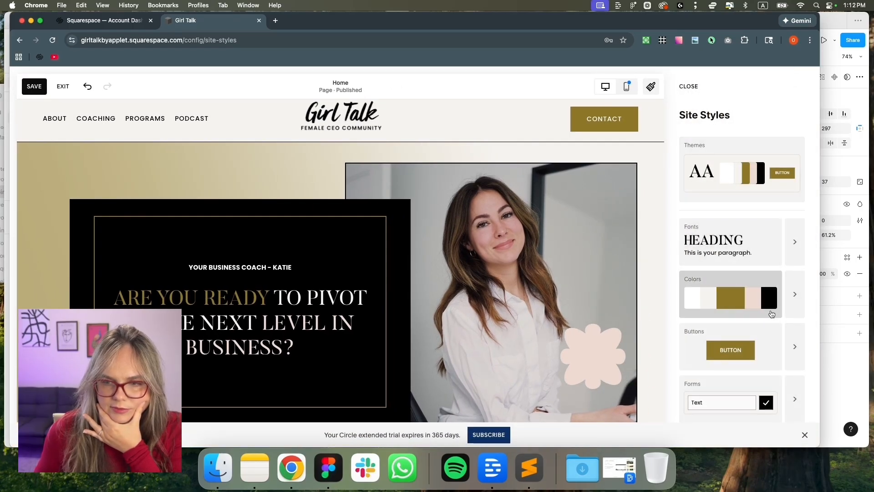
# Raise the site's maximum page width to 1600px, then bring up the Figma mockup
pyautogui.scroll(-2, 772, 315)
pyautogui.scroll(2, 768, 330)
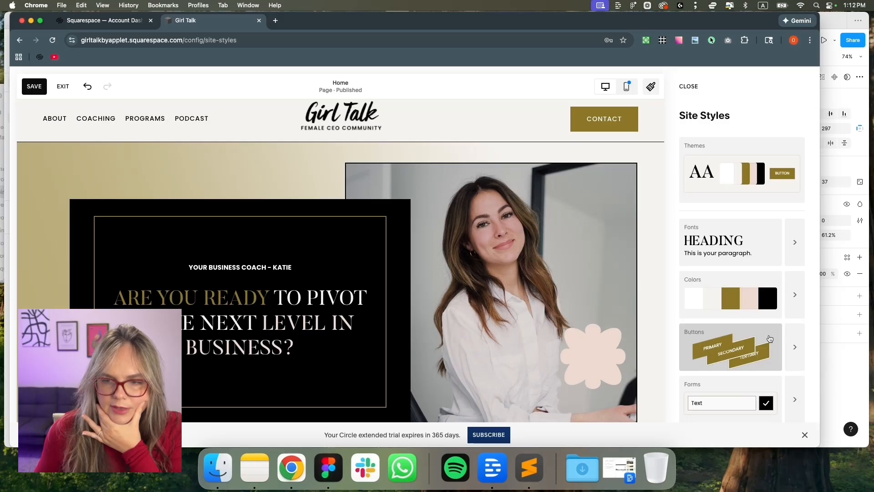
pyautogui.scroll(-2, 765, 337)
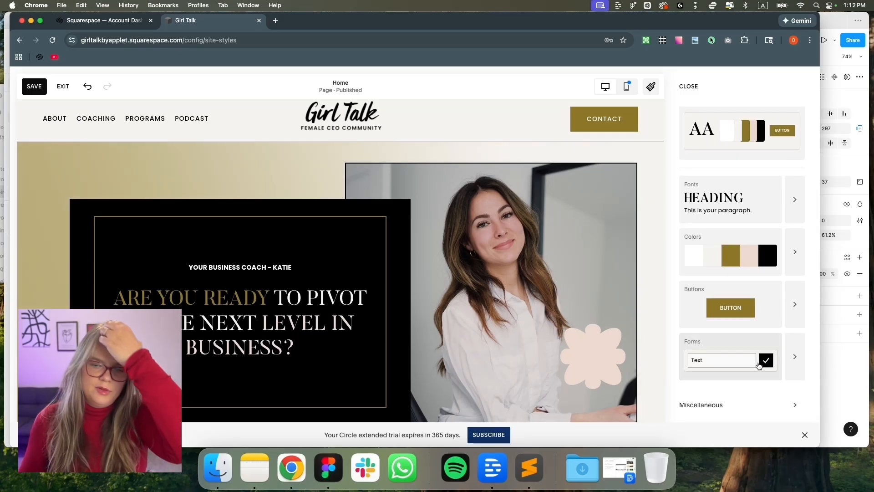
pyautogui.click(762, 406)
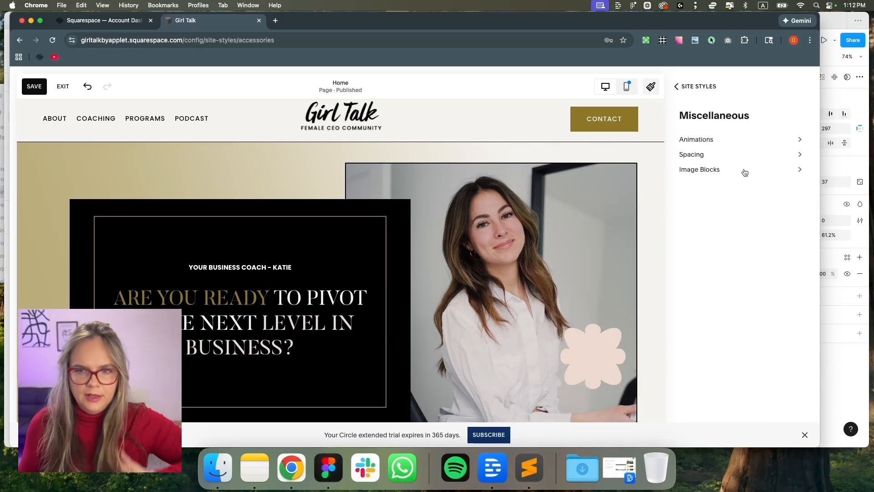
pyautogui.click(732, 158)
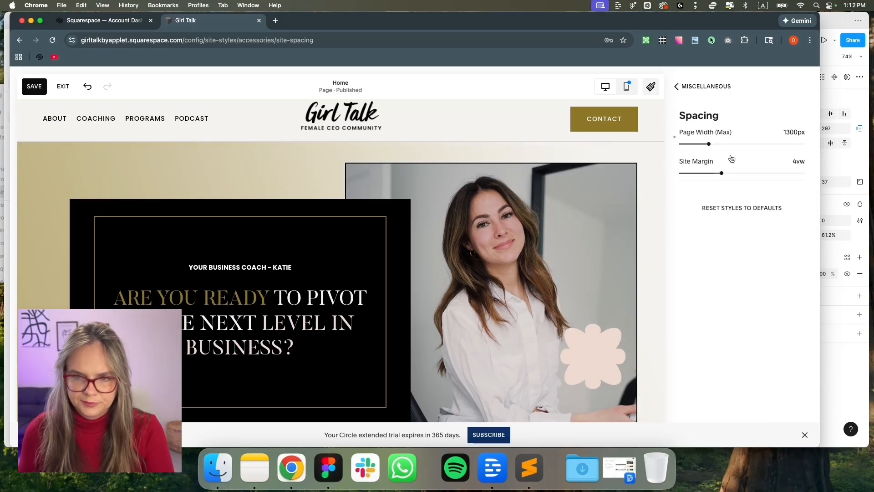
pyautogui.moveTo(709, 144); pyautogui.dragTo(719, 144)
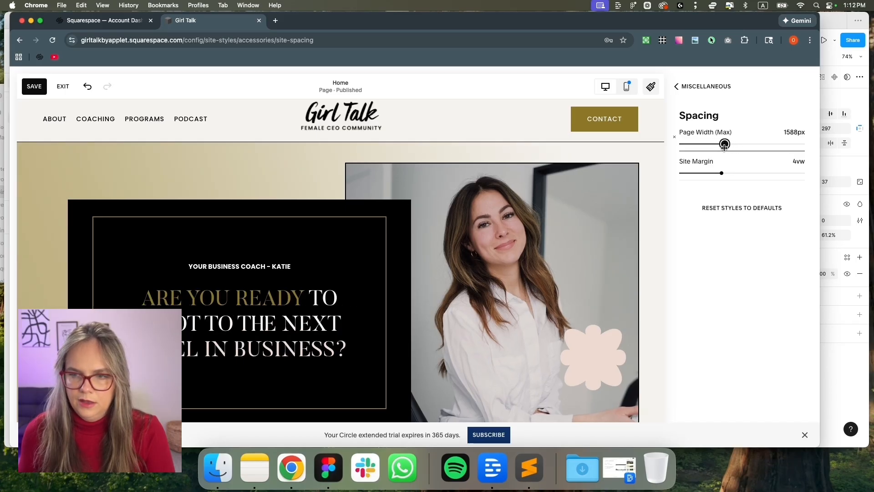
pyautogui.write('1')
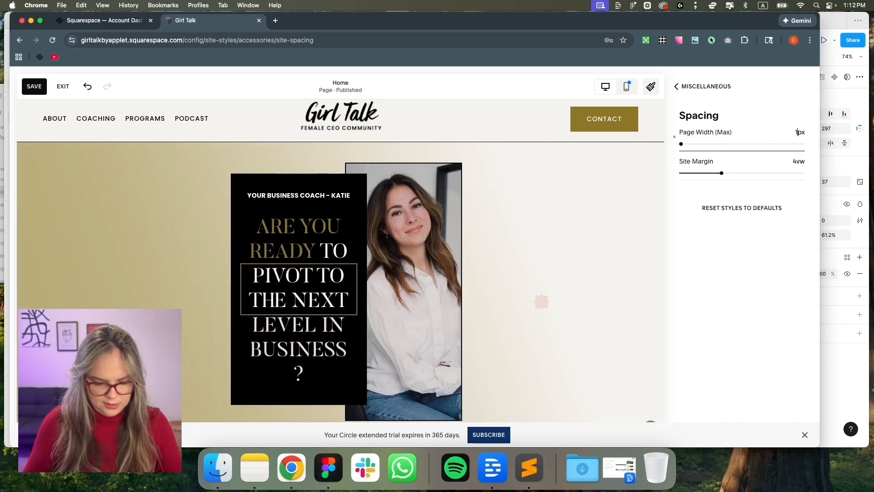
pyautogui.write('600')
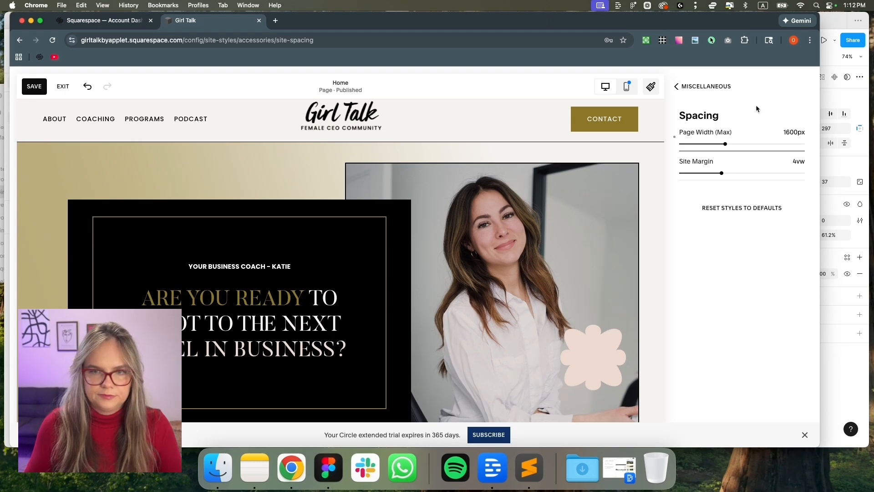
pyautogui.click(691, 89)
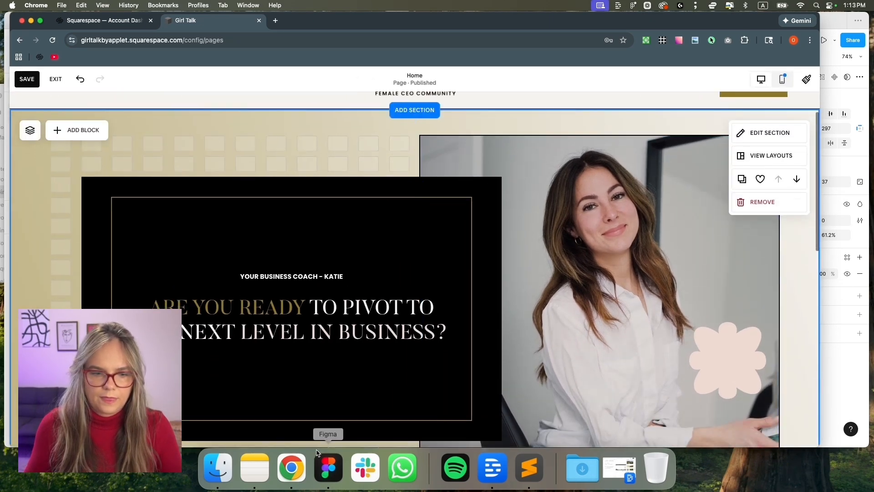
pyautogui.click(326, 466)
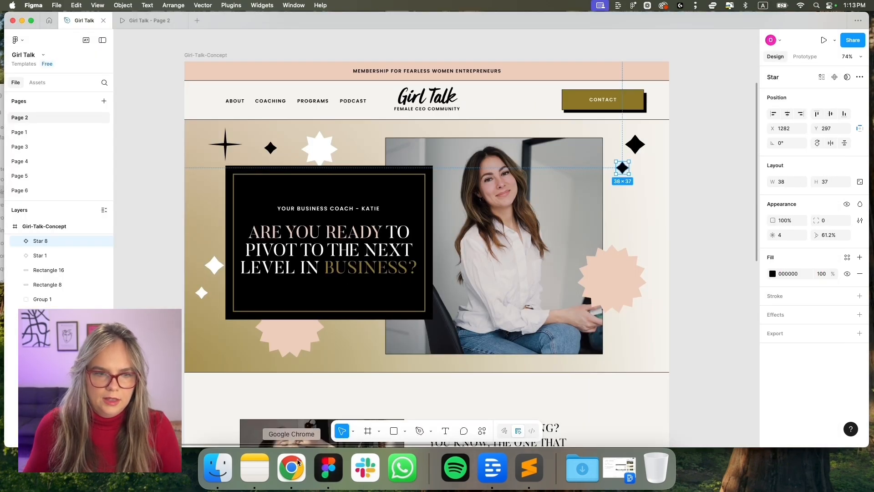
# Tighten the hero section's horizontal and vertical grid gaps
pyautogui.click(298, 462)
pyautogui.scroll(-4, 365, 367)
pyautogui.scroll(2, 366, 367)
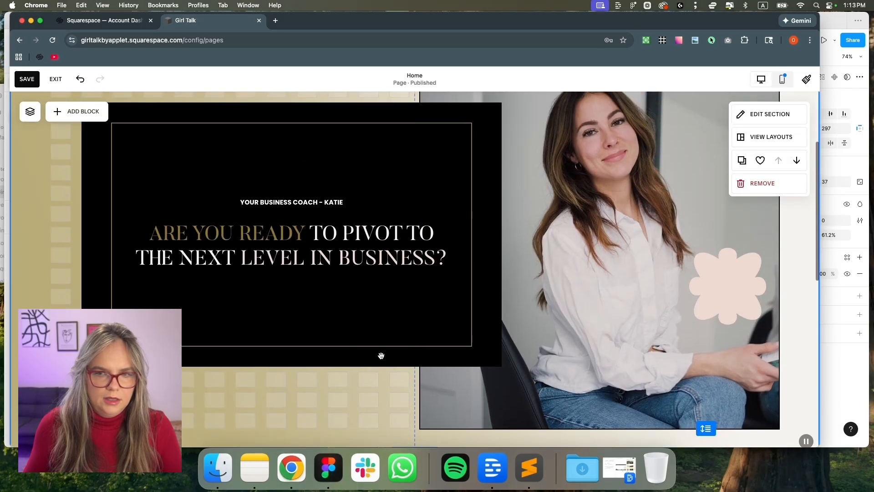
pyautogui.click(769, 114)
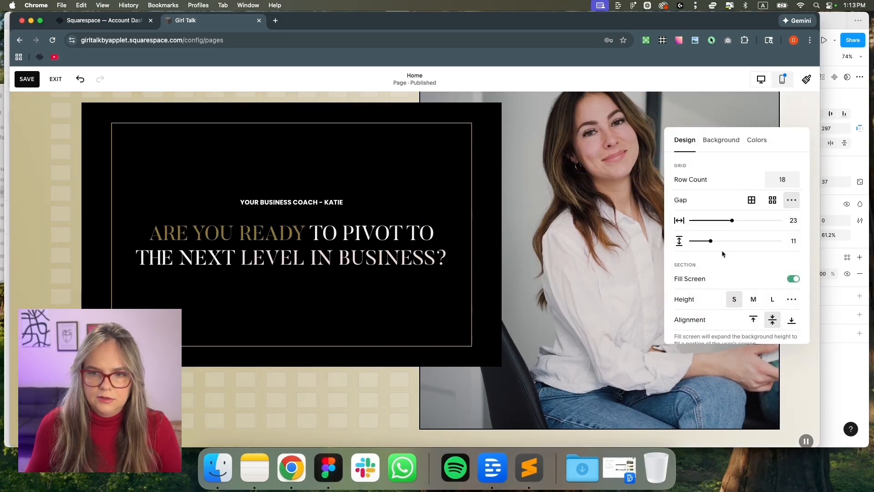
pyautogui.moveTo(731, 220); pyautogui.dragTo(714, 241)
pyautogui.click(55, 273)
pyautogui.scroll(2, 484, 279)
# Narrow the portrait photo so the pink flower overlaps its new right edge
pyautogui.click(579, 259)
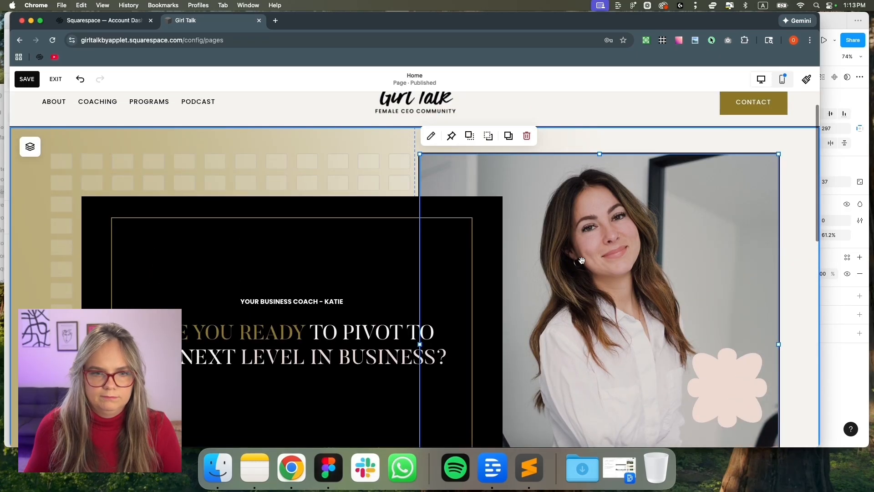
pyautogui.scroll(-4, 630, 351)
pyautogui.moveTo(779, 367); pyautogui.dragTo(689, 283)
pyautogui.click(773, 361)
pyautogui.moveTo(778, 368); pyautogui.dragTo(677, 191)
pyautogui.scroll(2, 724, 273)
pyautogui.scroll(2, 499, 210)
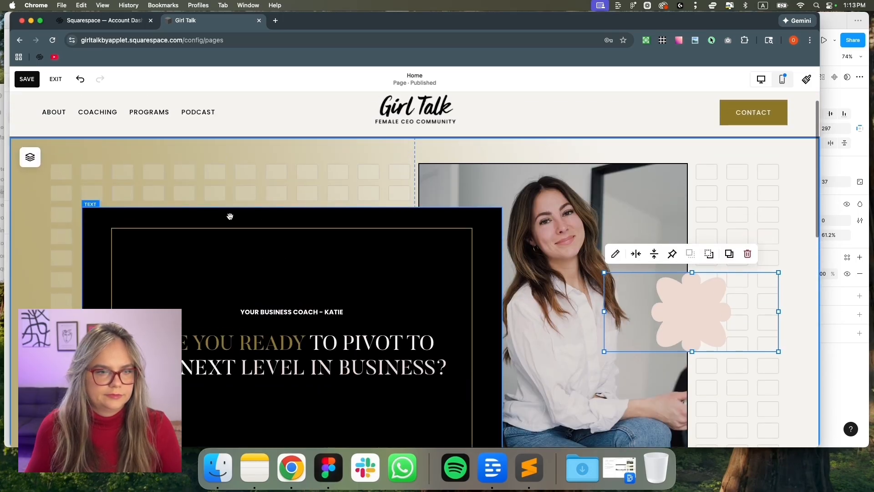
# Make the black heading box narrower and shorter
pyautogui.click(228, 204)
pyautogui.scroll(-3, 91, 356)
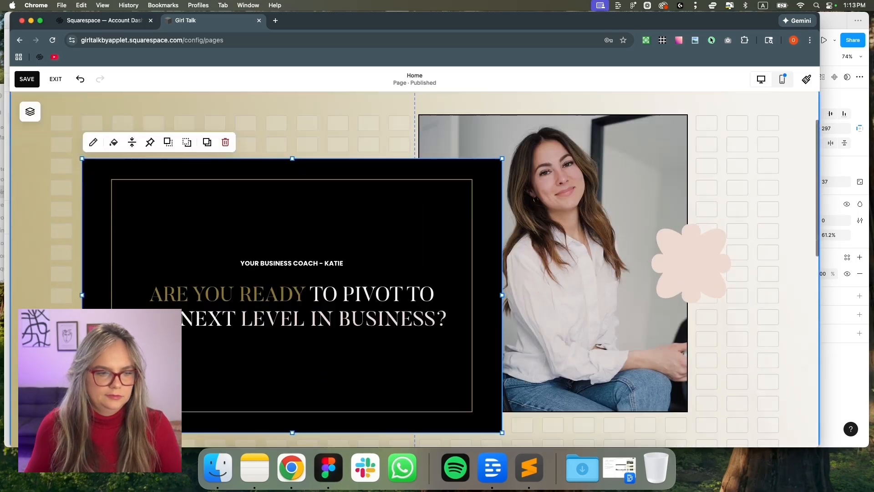
pyautogui.moveTo(82, 347); pyautogui.dragTo(138, 295)
pyautogui.moveTo(501, 304); pyautogui.dragTo(431, 284)
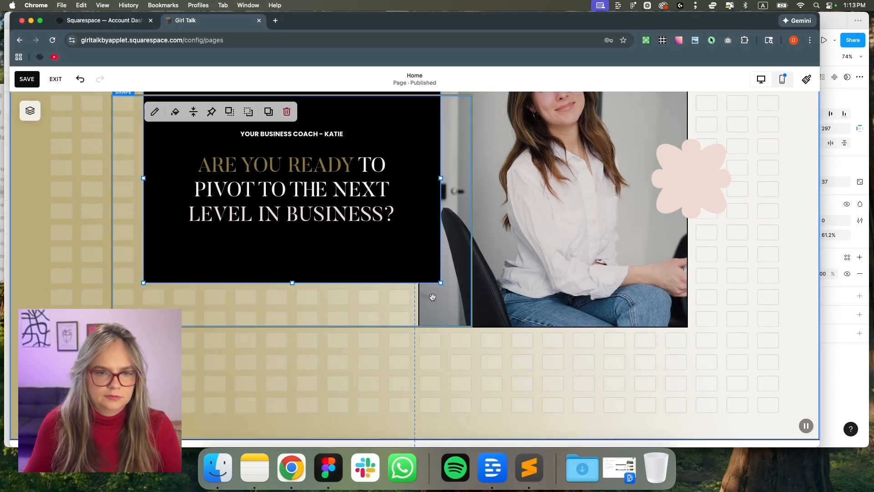
pyautogui.scroll(4, 433, 219)
# Resize and reposition the heading text block so it fits inside the black box
pyautogui.moveTo(431, 220); pyautogui.dragTo(408, 241)
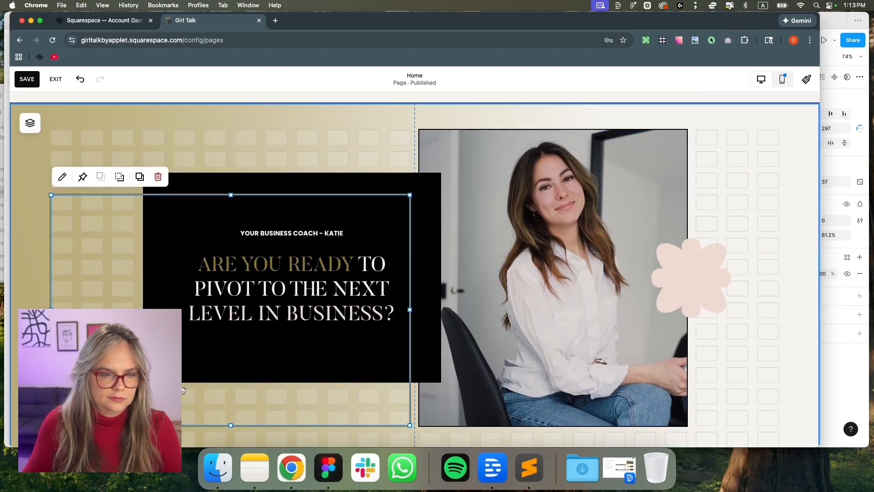
pyautogui.moveTo(51, 425); pyautogui.dragTo(144, 381)
pyautogui.moveTo(410, 195); pyautogui.dragTo(440, 173)
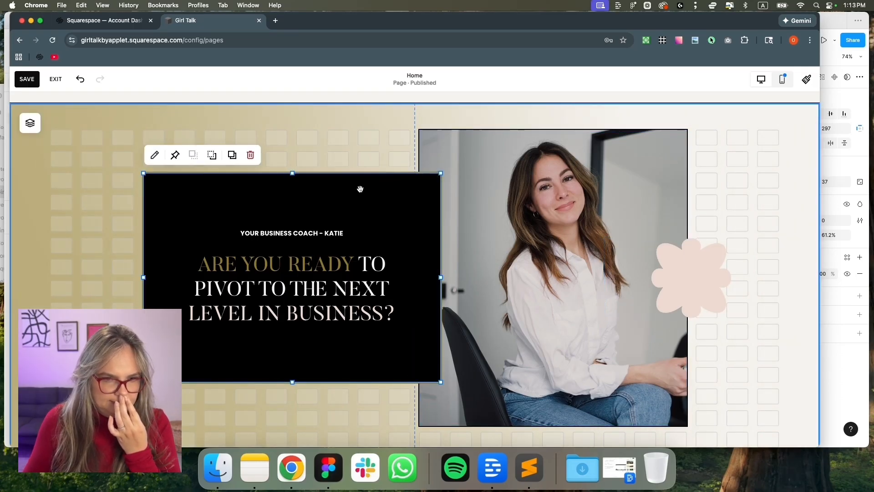
pyautogui.moveTo(144, 382); pyautogui.dragTo(112, 404)
pyautogui.moveTo(277, 173); pyautogui.dragTo(275, 151)
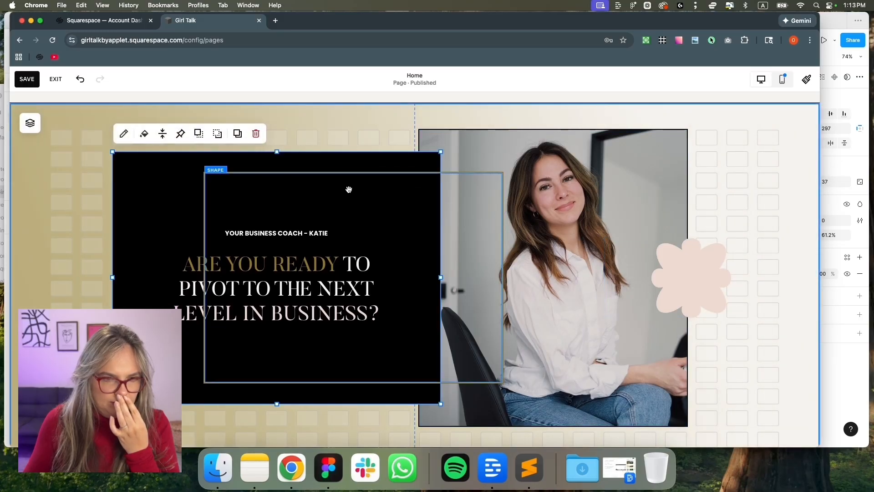
pyautogui.click(255, 191)
pyautogui.moveTo(112, 279); pyautogui.dragTo(144, 280)
pyautogui.moveTo(691, 288); pyautogui.dragTo(699, 314)
# Shorten the hero section, then save and exit the editor
pyautogui.scroll(-3, 692, 355)
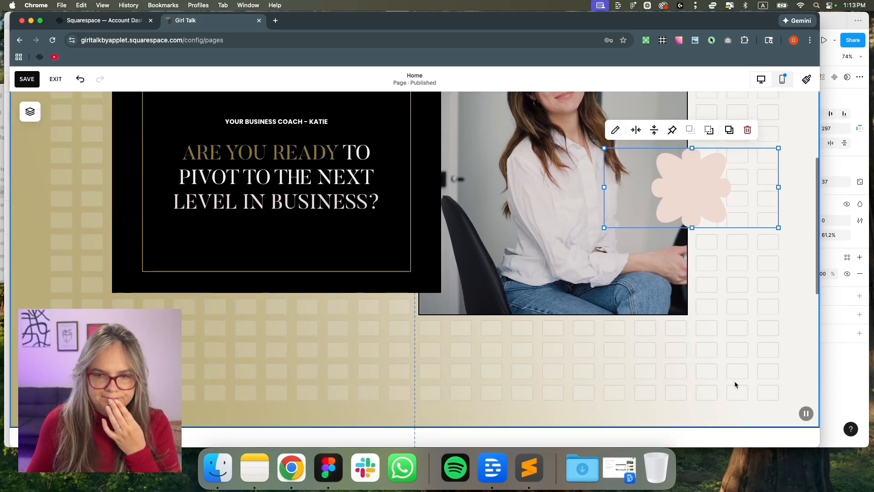
pyautogui.click(734, 378)
pyautogui.scroll(3, 743, 387)
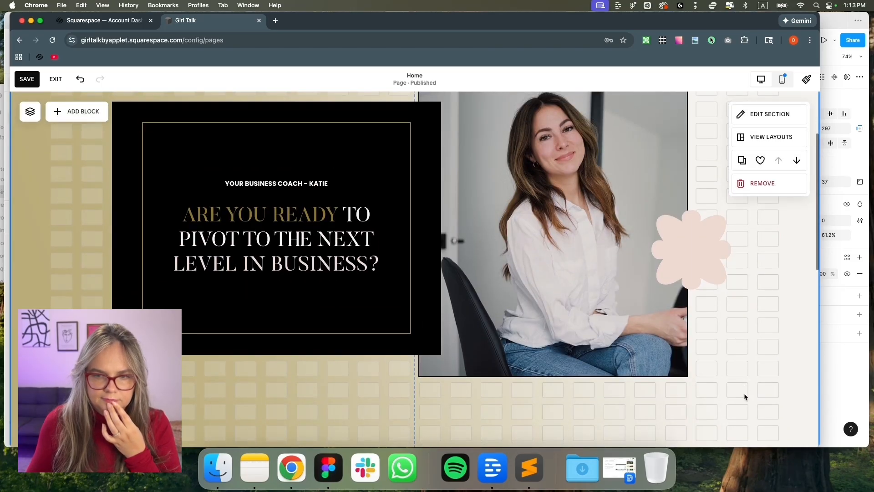
pyautogui.scroll(5, 219, 163)
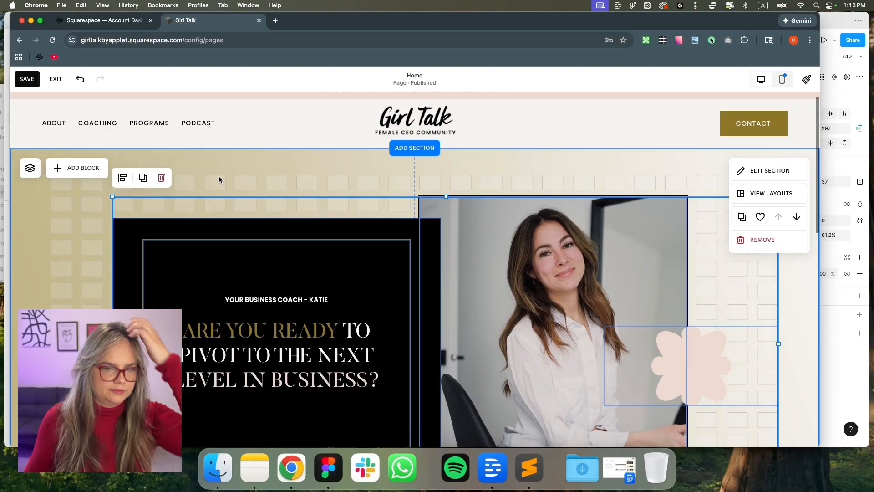
pyautogui.scroll(-3, 232, 201)
pyautogui.moveTo(311, 194)
pyautogui.mouseDown()
pyautogui.moveTo(285, 198)
pyautogui.moveTo(302, 199)
pyautogui.mouseUp()
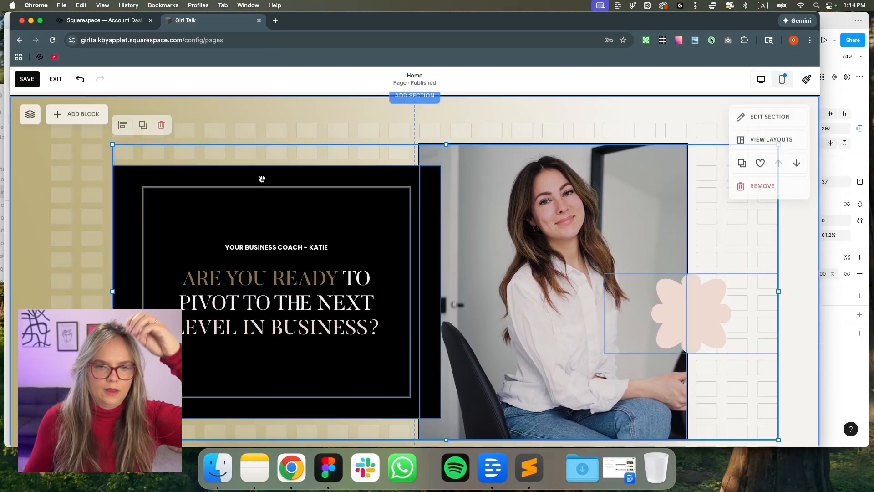
pyautogui.scroll(-5, 298, 182)
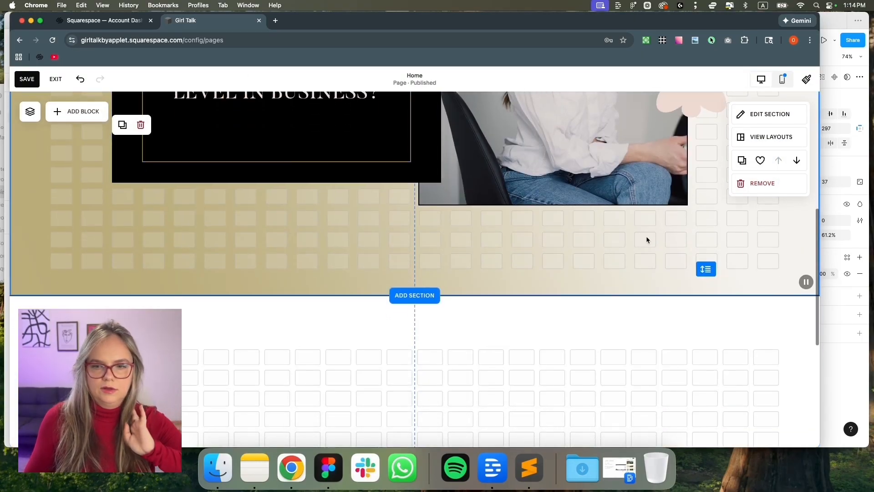
pyautogui.moveTo(711, 269); pyautogui.dragTo(705, 236)
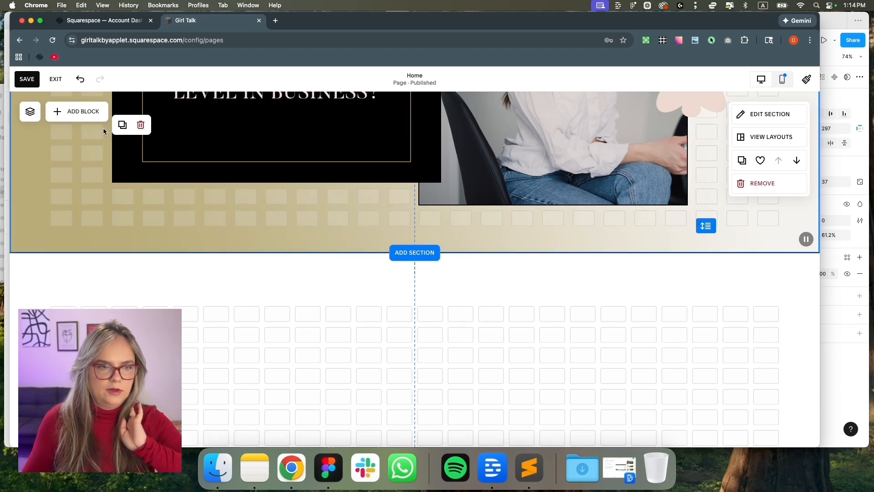
pyautogui.click(56, 80)
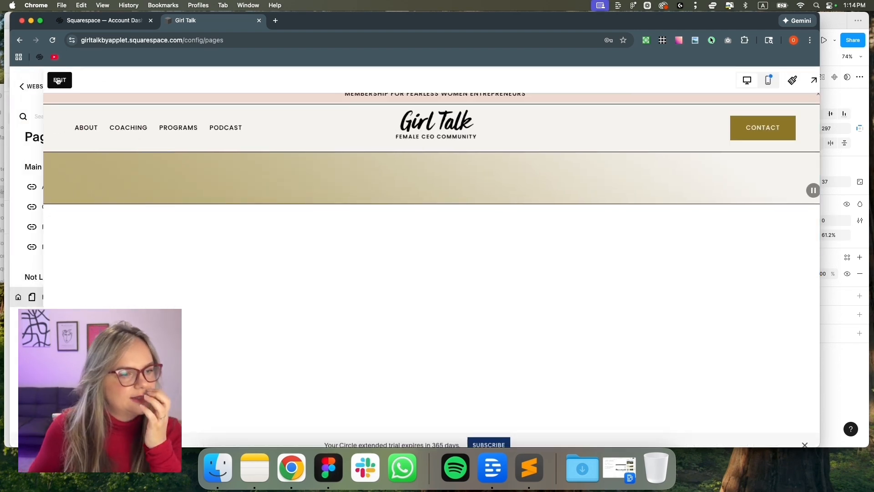
# Preview the homepage full-screen and narrow the browser window to reveal the Figma mockup
pyautogui.scroll(-2, 371, 240)
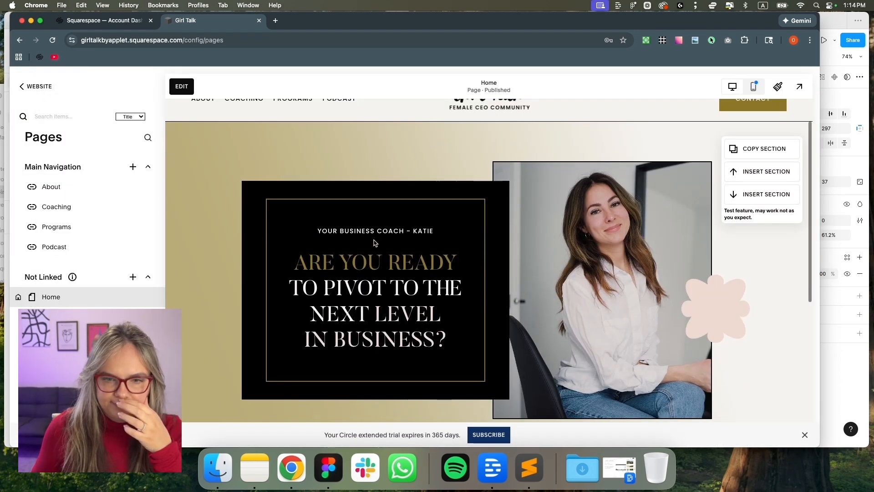
pyautogui.click(181, 86)
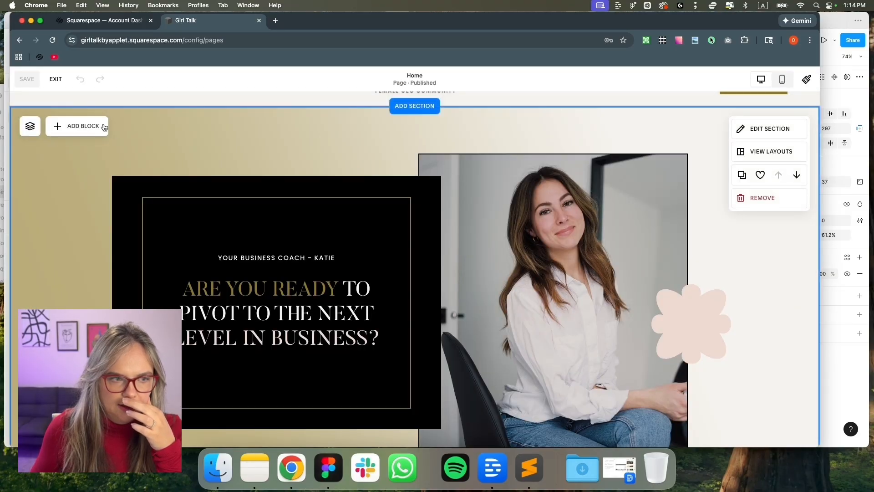
pyautogui.click(55, 79)
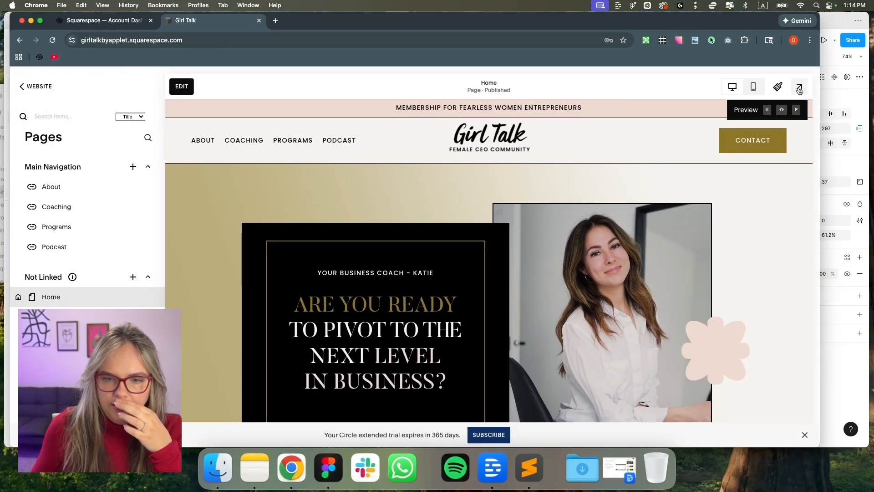
pyautogui.click(800, 90)
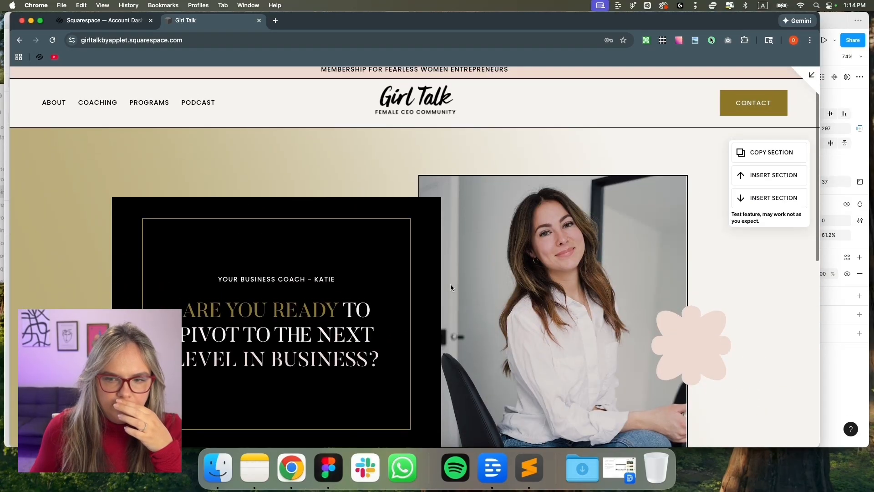
pyautogui.moveTo(824, 273); pyautogui.dragTo(802, 276)
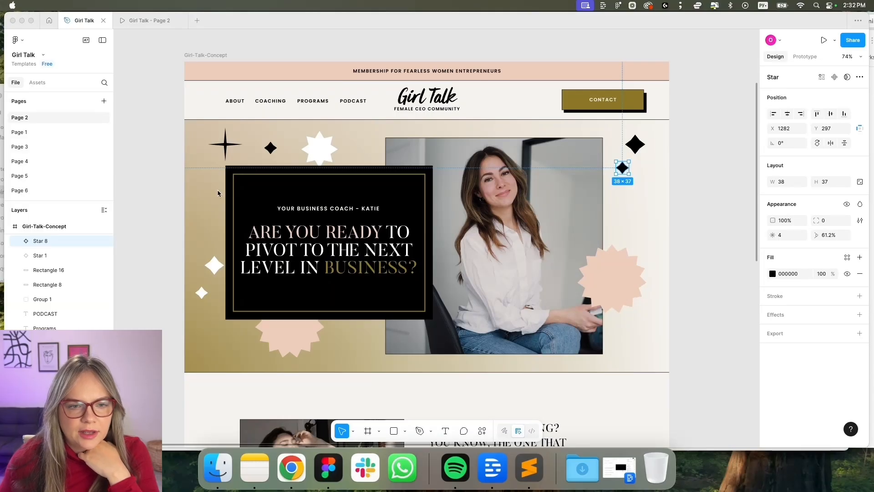
# In Figma, group the three upper-left stars, and separately the two right-side diamonds
pyautogui.click(229, 145)
pyautogui.click(227, 145)
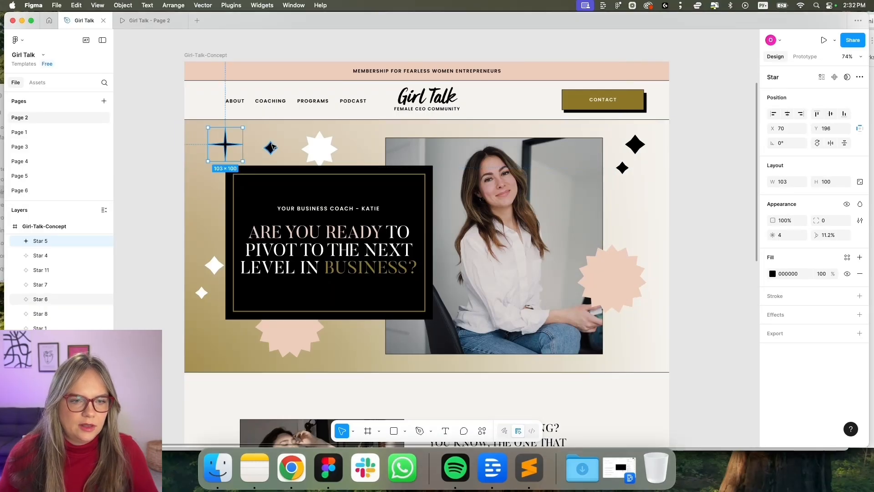
pyautogui.keyDown('shift'); pyautogui.click(272, 149); pyautogui.keyUp('shift')
pyautogui.keyDown('shift'); pyautogui.click(321, 152); pyautogui.keyUp('shift')
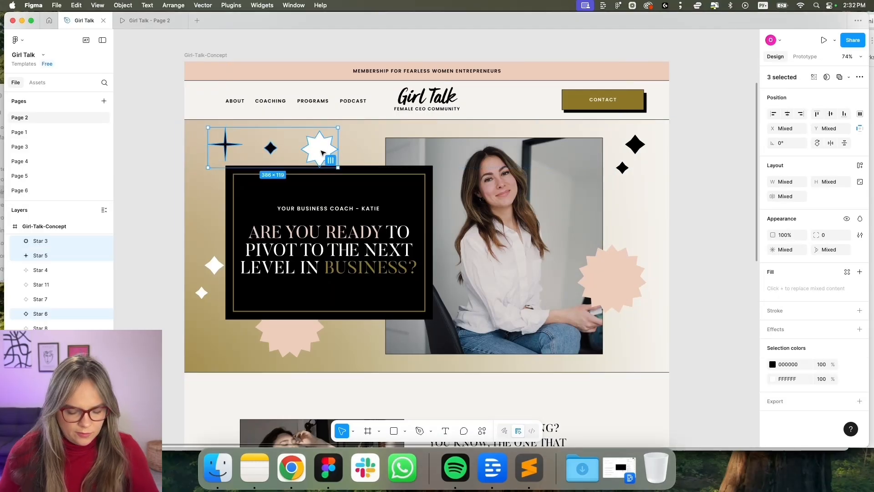
pyautogui.press('cmd+g')
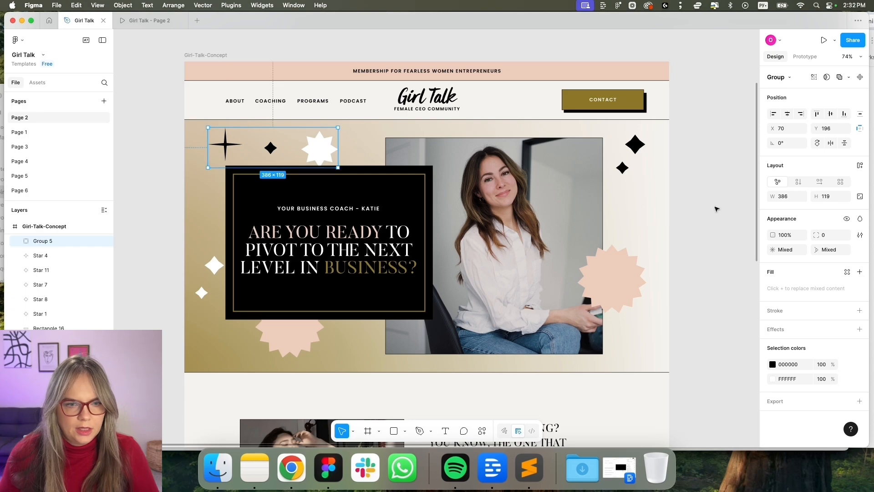
pyautogui.click(635, 145)
pyautogui.keyDown('shift'); pyautogui.click(622, 168); pyautogui.keyUp('shift')
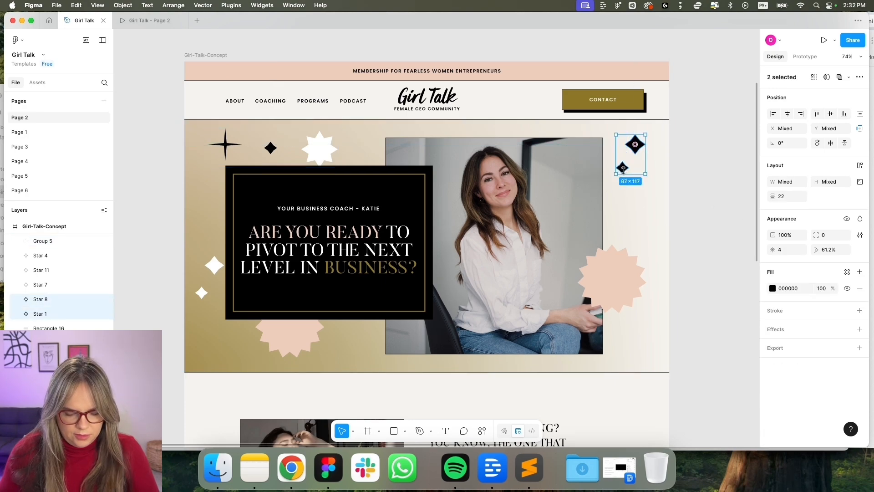
pyautogui.press('cmd+g')
# Group the two lower-left white stars with the pink burst
pyautogui.click(213, 265)
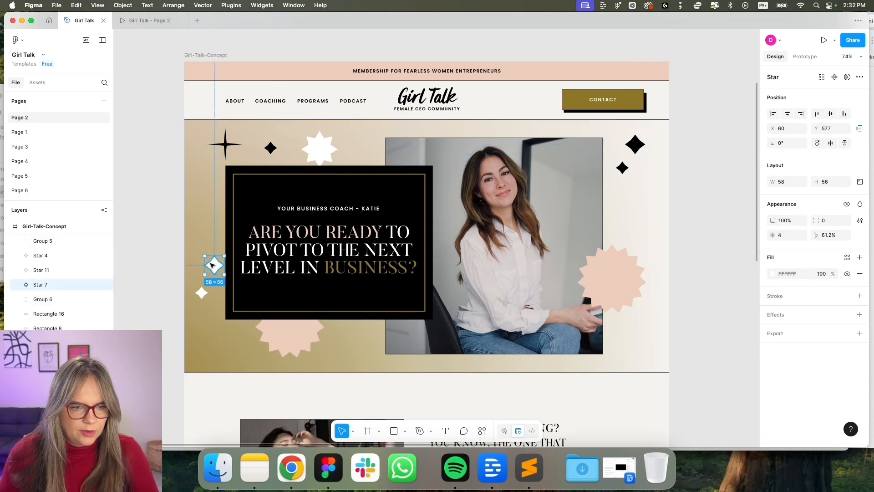
pyautogui.keyDown('shift'); pyautogui.click(201, 293); pyautogui.keyUp('shift')
pyautogui.keyDown('shift'); pyautogui.click(287, 329); pyautogui.keyUp('shift')
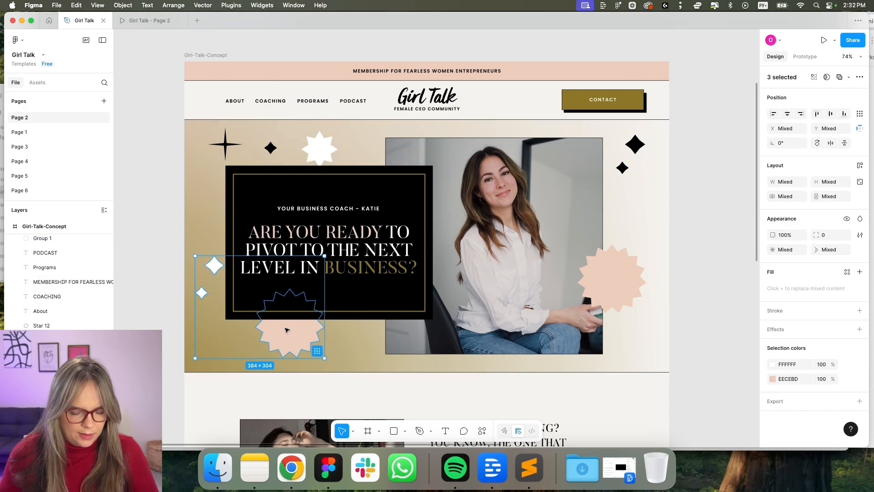
pyautogui.press('super+g')
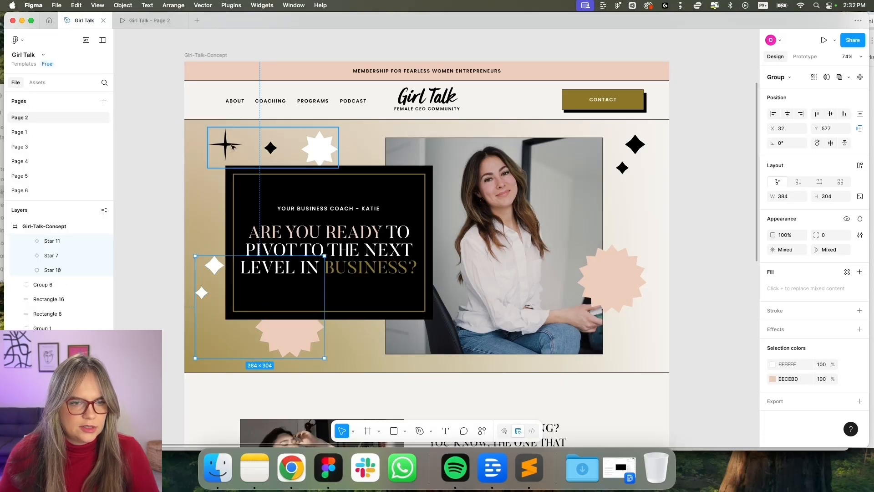
# Rename the star groups icons1 and Icons2
pyautogui.click(270, 147)
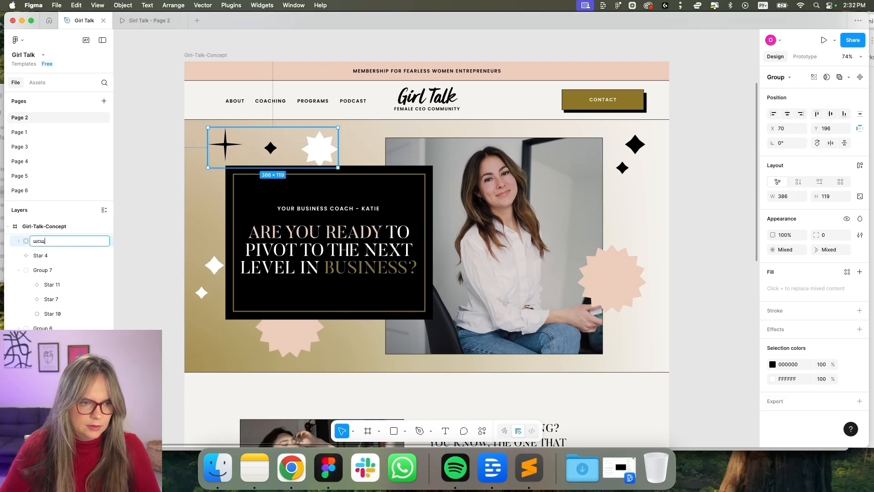
pyautogui.hotkey('ctrl', 'space')
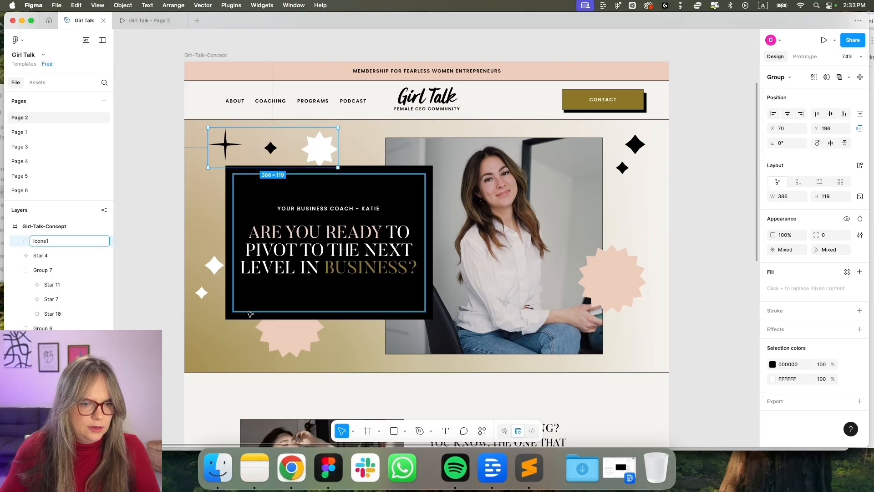
pyautogui.click(297, 343)
pyautogui.doubleClick(54, 269)
pyautogui.write('Icons2')
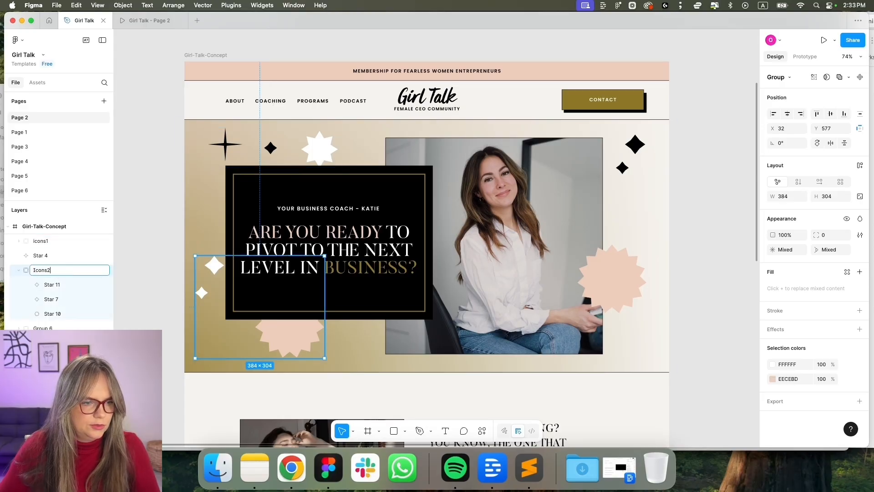
pyautogui.click(635, 144)
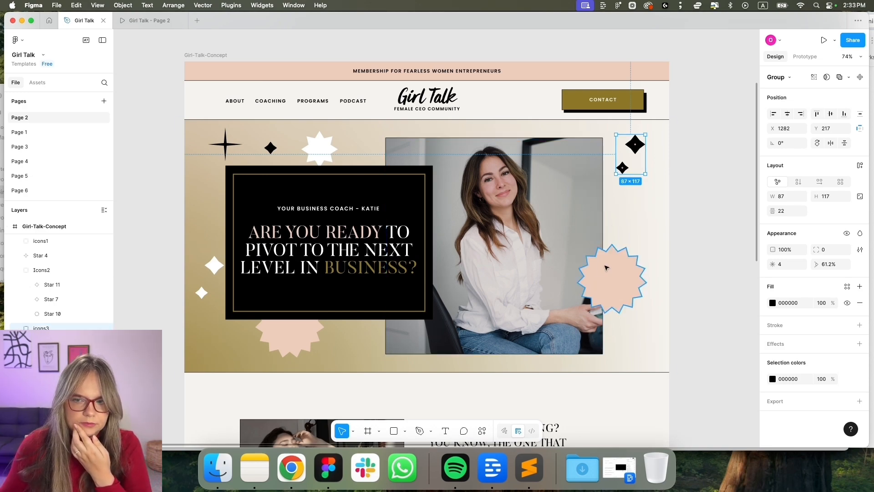
# Export the three star groups as 1x PNG files into the Girl Talk folder
pyautogui.click(319, 148)
pyautogui.keyDown('shift'); pyautogui.click(304, 329); pyautogui.keyUp('shift')
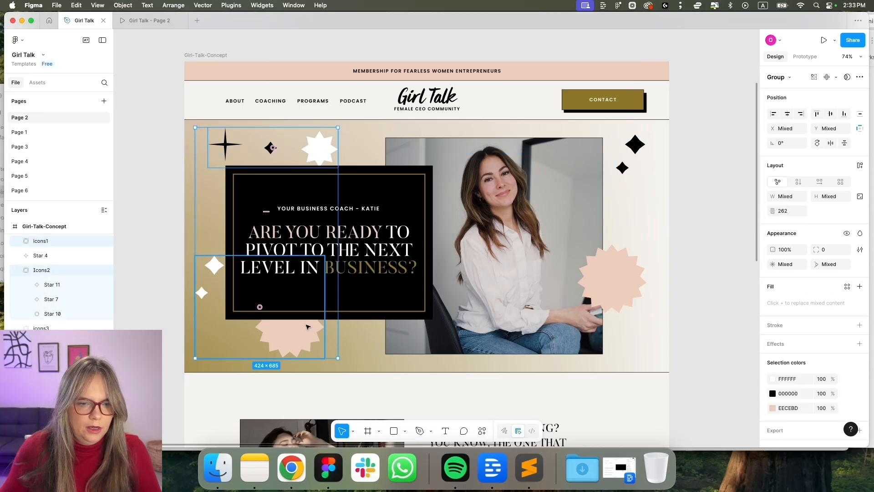
pyautogui.keyDown('shift'); pyautogui.click(635, 145); pyautogui.keyUp('shift')
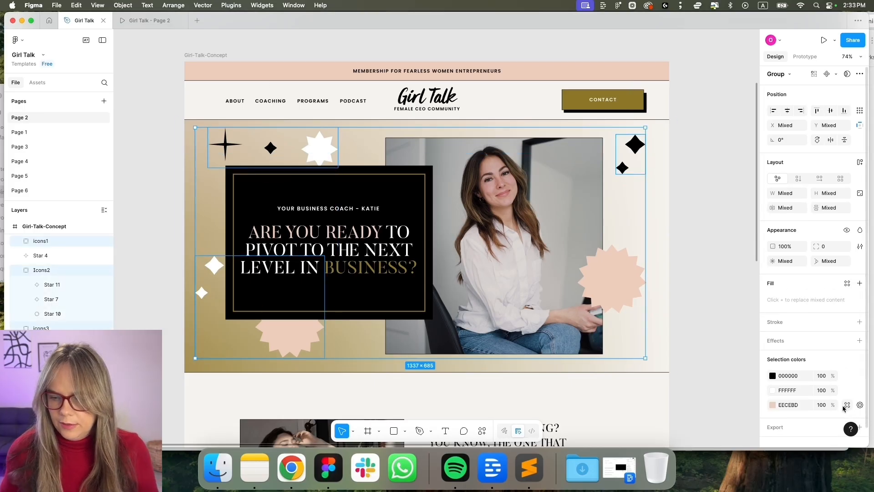
pyautogui.click(860, 427)
pyautogui.scroll(-3, 820, 410)
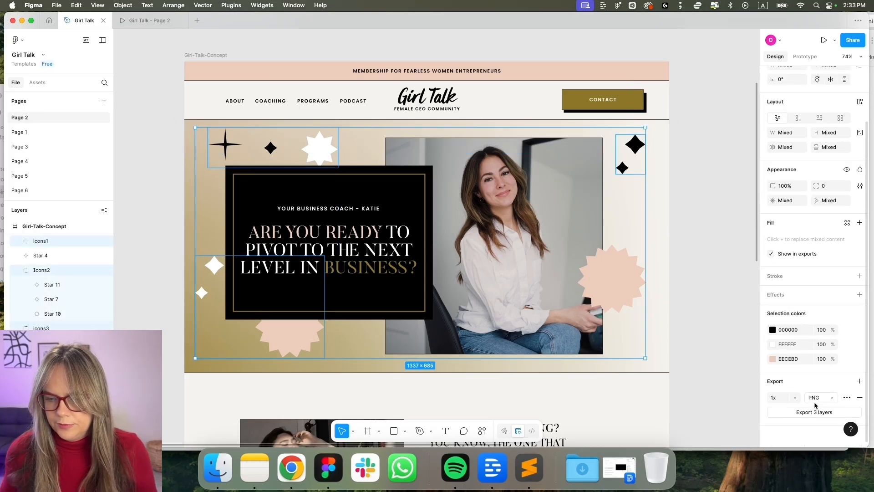
pyautogui.click(815, 412)
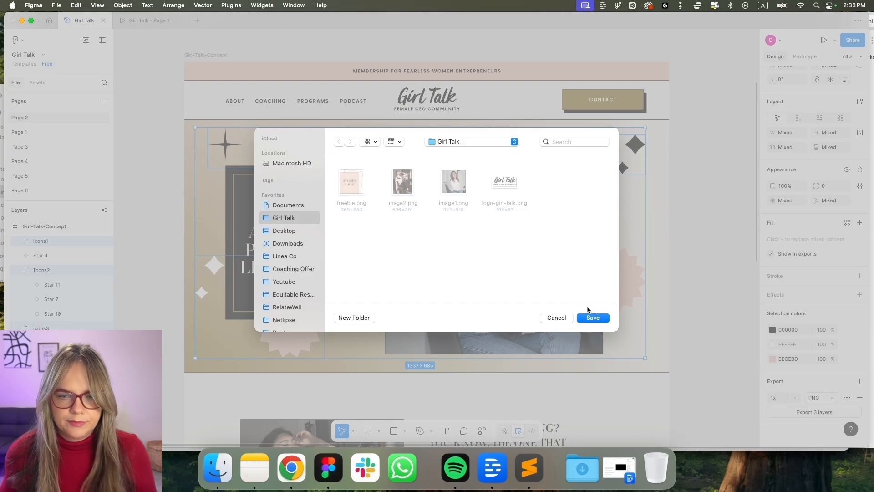
pyautogui.click(595, 318)
pyautogui.click(304, 455)
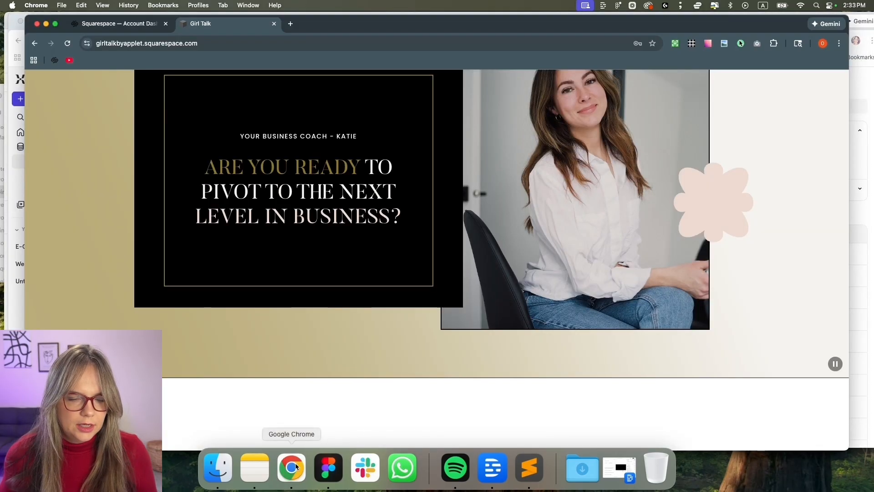
# Add an image block to the hero and drop icons1.png into it at the upper left
pyautogui.scroll(3, 221, 244)
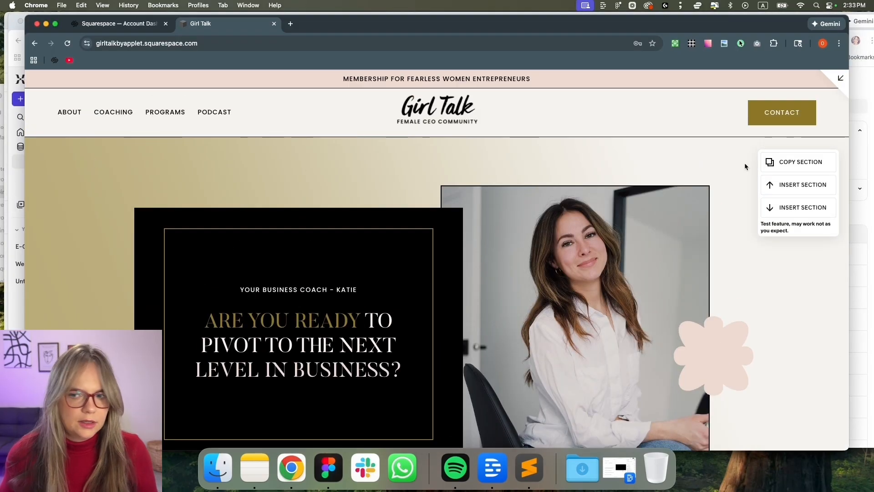
pyautogui.click(840, 81)
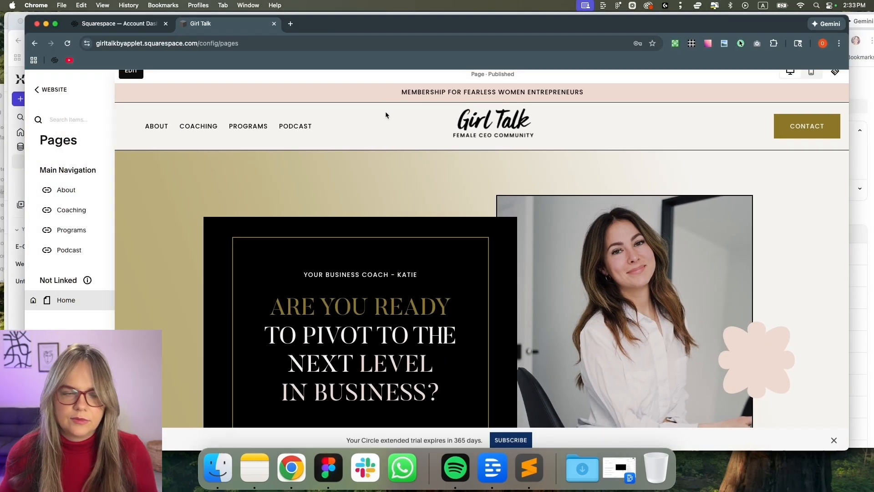
pyautogui.click(196, 88)
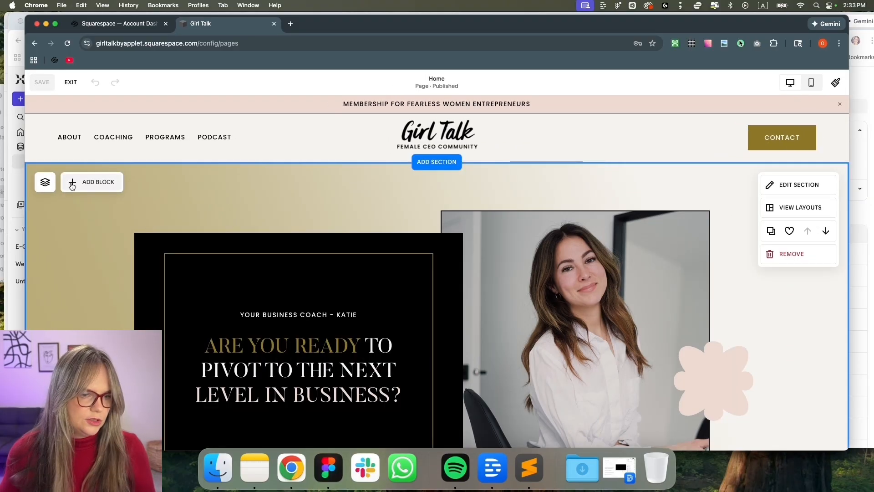
pyautogui.click(158, 197)
pyautogui.click(111, 184)
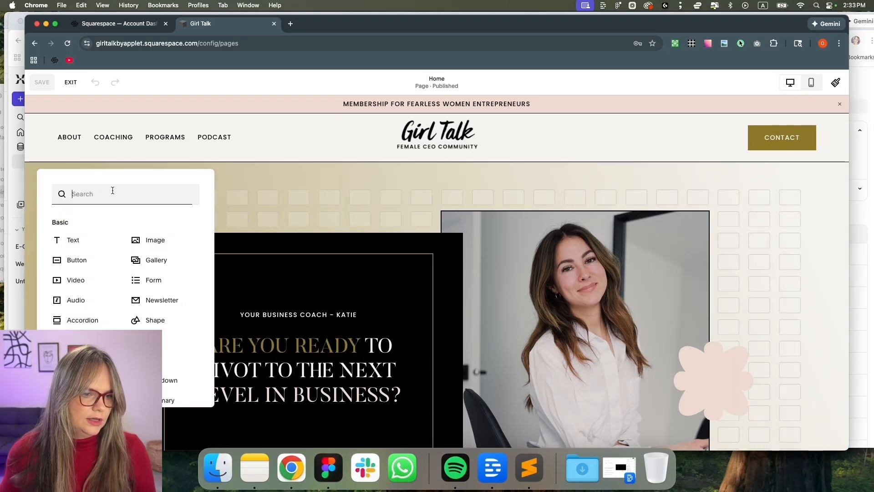
pyautogui.click(143, 240)
pyautogui.click(84, 172)
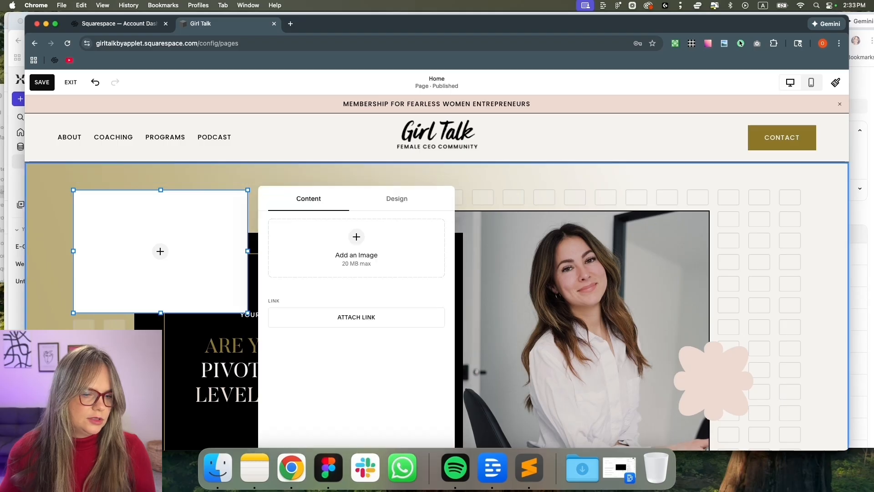
pyautogui.click(217, 467)
pyautogui.moveTo(331, 131); pyautogui.dragTo(415, 248)
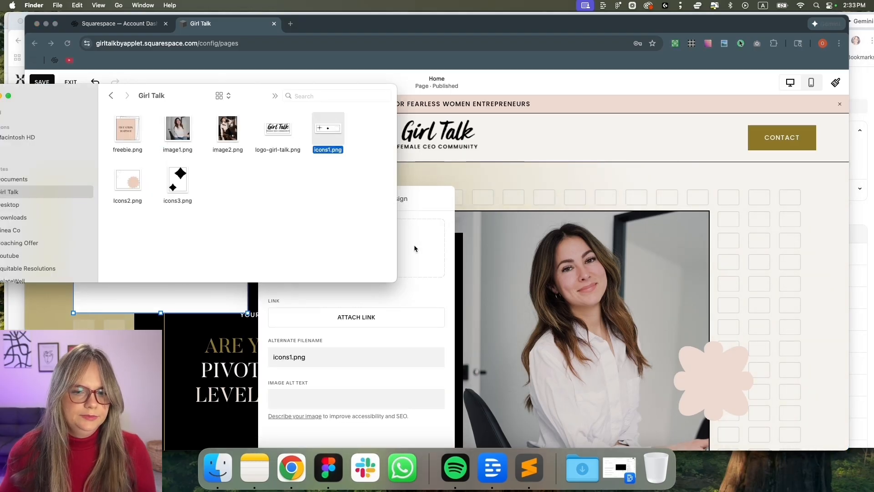
pyautogui.click(765, 208)
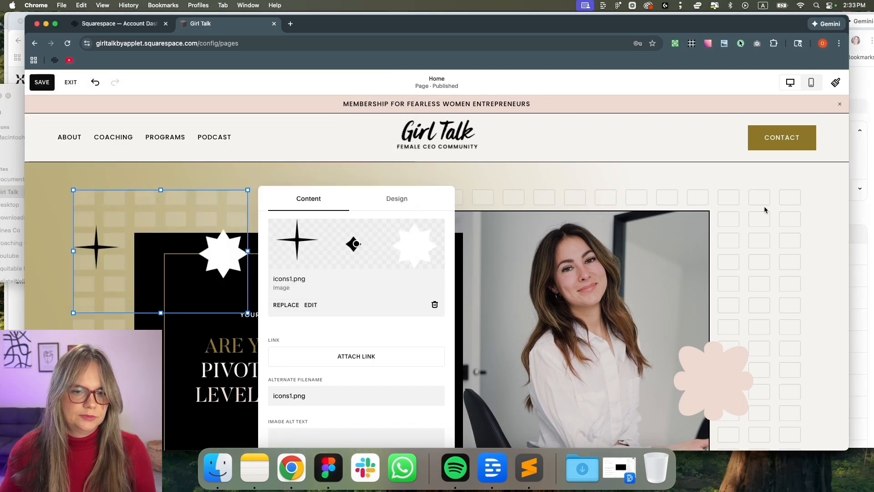
pyautogui.click(819, 226)
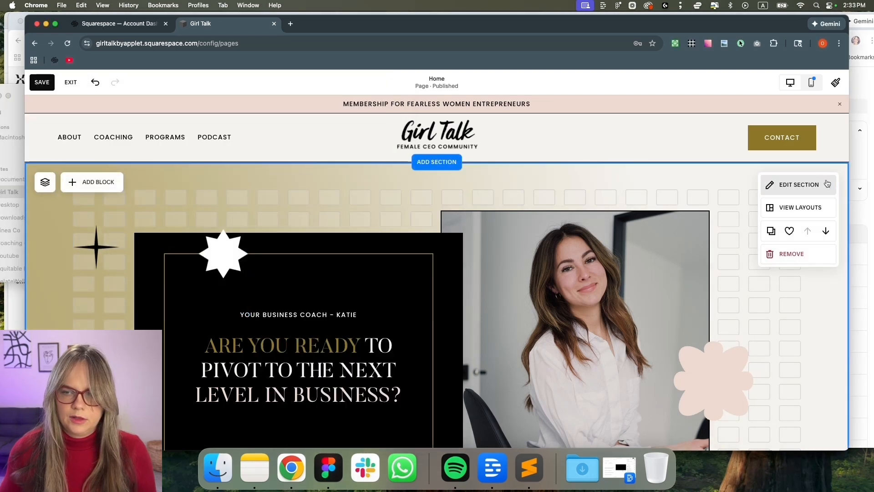
# Turn off Fill Screen in the hero section's design settings
pyautogui.click(814, 187)
pyautogui.press('super+Tab')
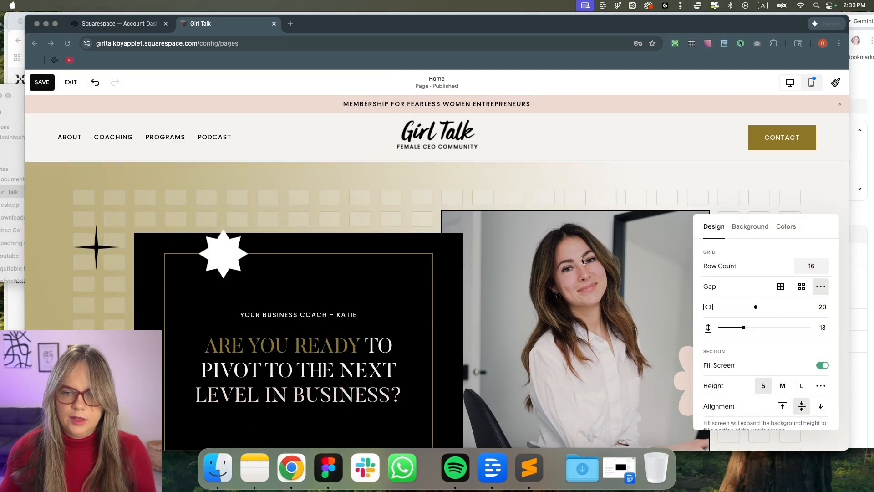
pyautogui.click(824, 367)
pyautogui.click(824, 367)
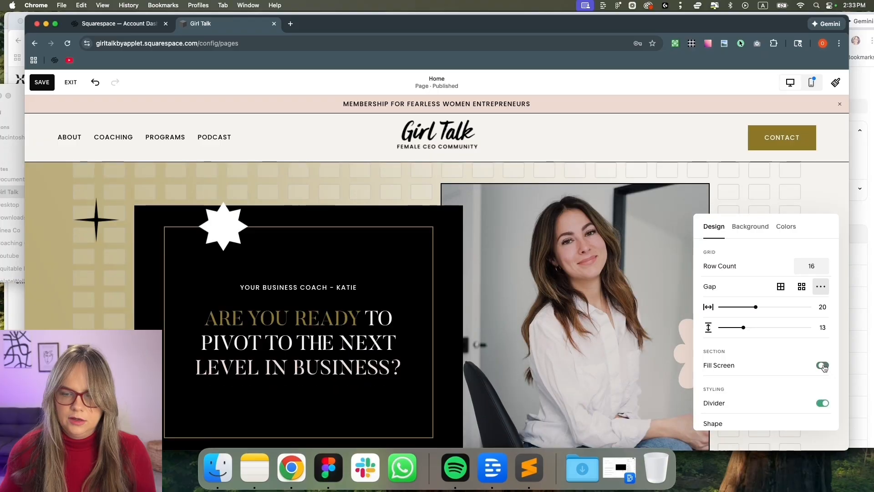
pyautogui.scroll(-2, 418, 285)
pyautogui.moveTo(106, 218); pyautogui.dragTo(701, 375)
# Adjust the portrait photo and make the star graphic block shorter
pyautogui.click(599, 191)
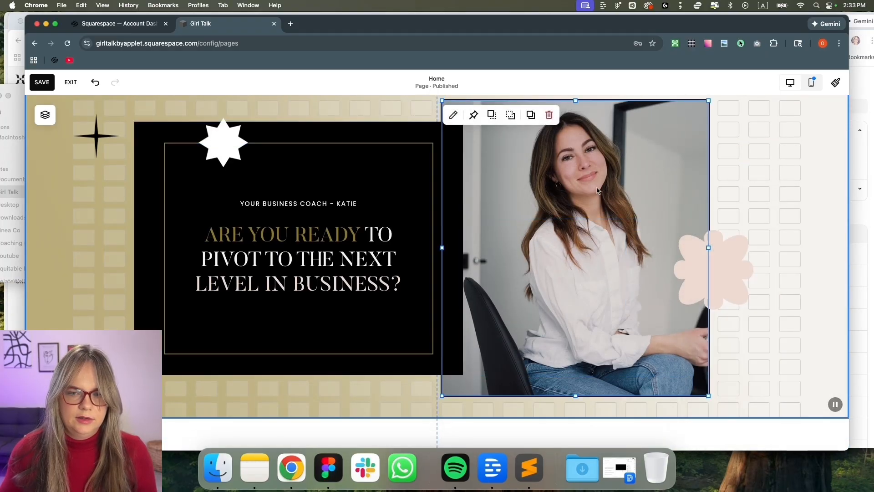
pyautogui.moveTo(97, 197); pyautogui.dragTo(132, 205)
pyautogui.scroll(2, 139, 219)
pyautogui.moveTo(189, 285); pyautogui.dragTo(198, 214)
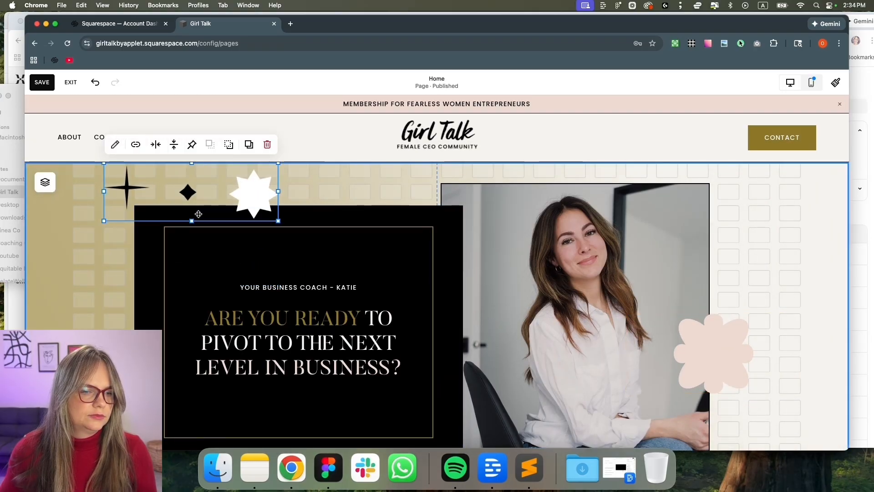
pyautogui.click(102, 269)
# Make the hero taller and move the box, text, photo and flower down below the stars
pyautogui.scroll(-4, 102, 269)
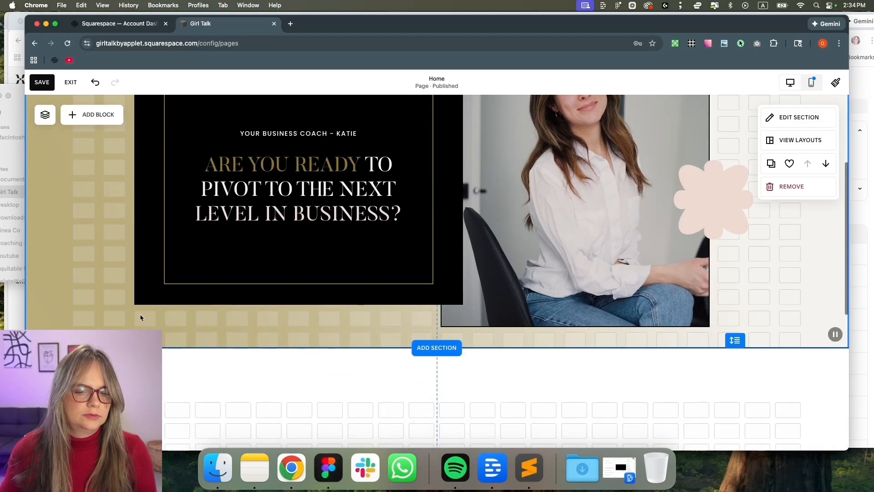
pyautogui.moveTo(729, 337); pyautogui.dragTo(736, 409)
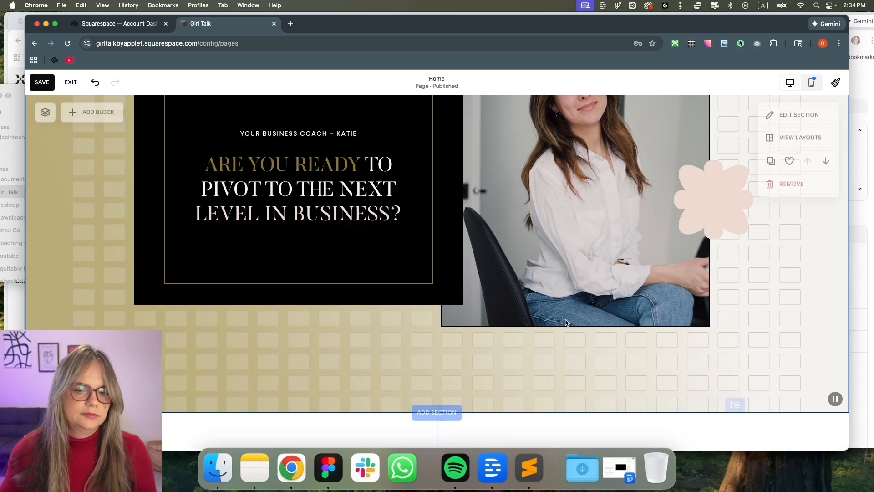
pyautogui.moveTo(117, 165); pyautogui.dragTo(720, 287)
pyautogui.moveTo(548, 189); pyautogui.dragTo(547, 202)
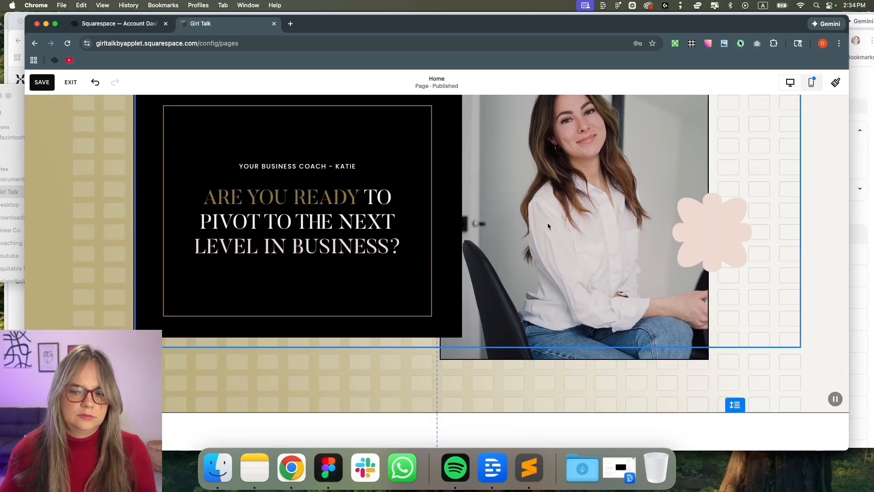
pyautogui.scroll(4, 548, 226)
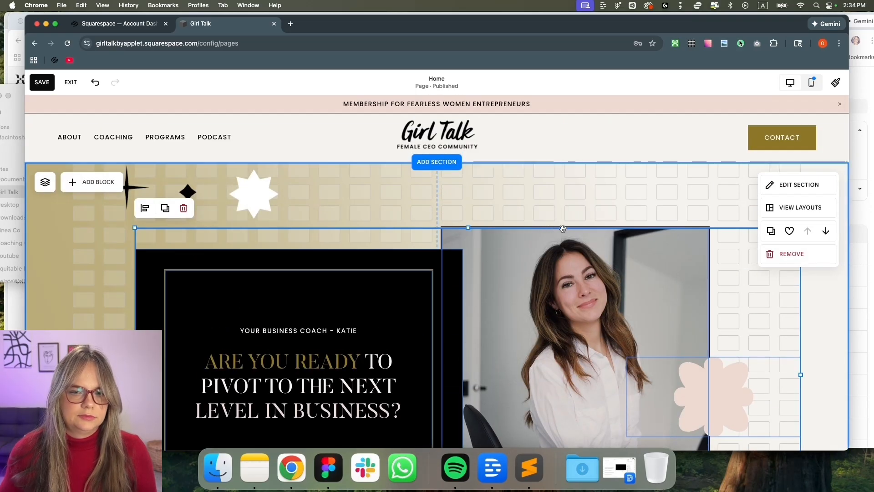
pyautogui.moveTo(269, 190); pyautogui.dragTo(266, 212)
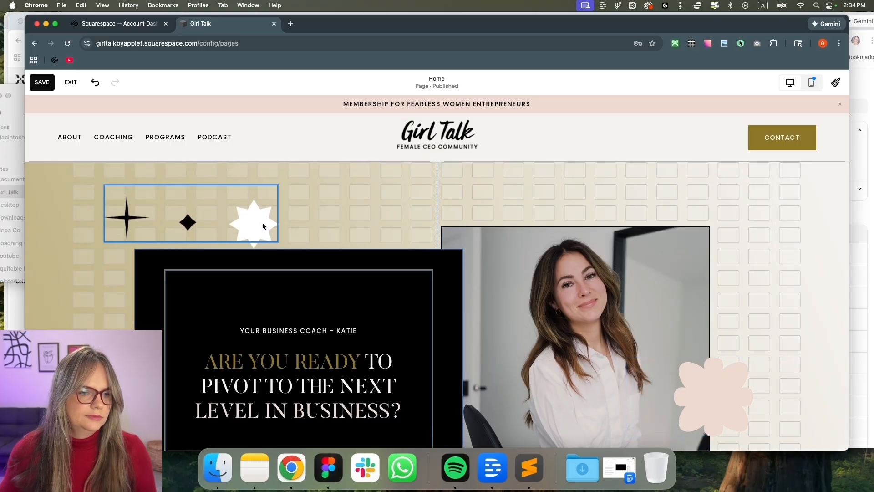
pyautogui.scroll(-3, 322, 219)
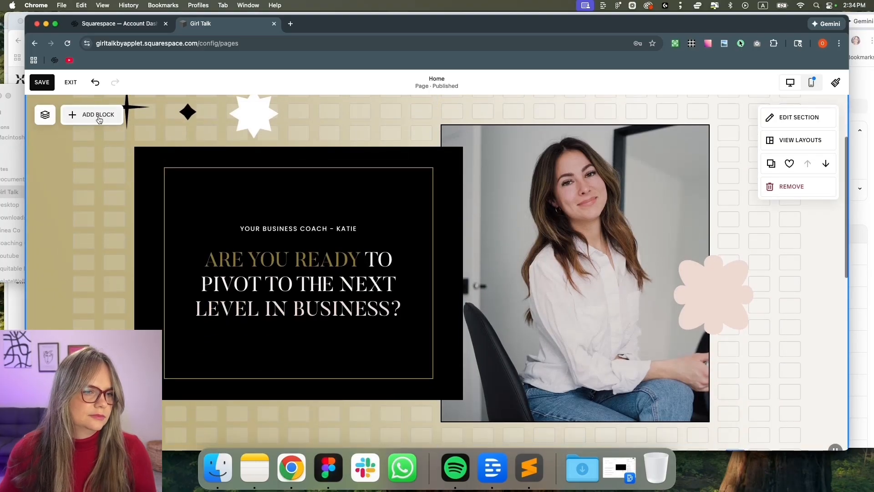
# Add another image block holding icons3.png, the pair of black diamonds
pyautogui.click(91, 113)
pyautogui.click(173, 209)
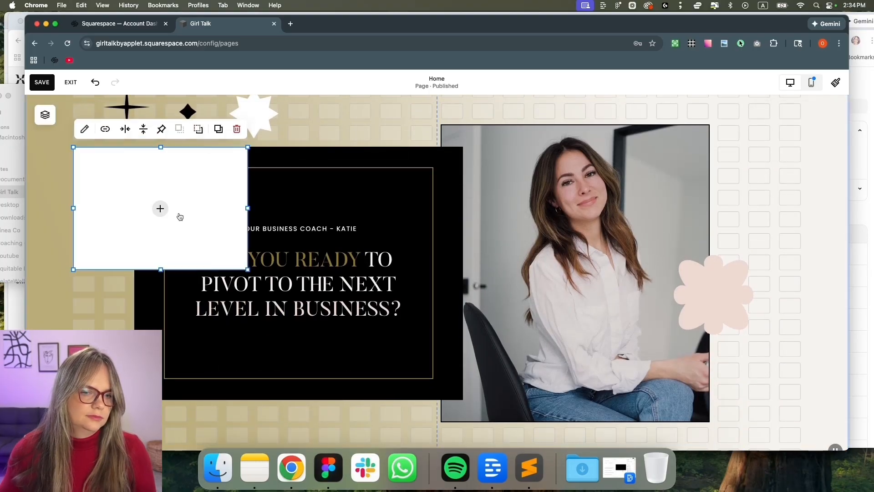
pyautogui.click(218, 468)
pyautogui.moveTo(139, 97); pyautogui.dragTo(552, 108)
pyautogui.moveTo(594, 198); pyautogui.dragTo(210, 178)
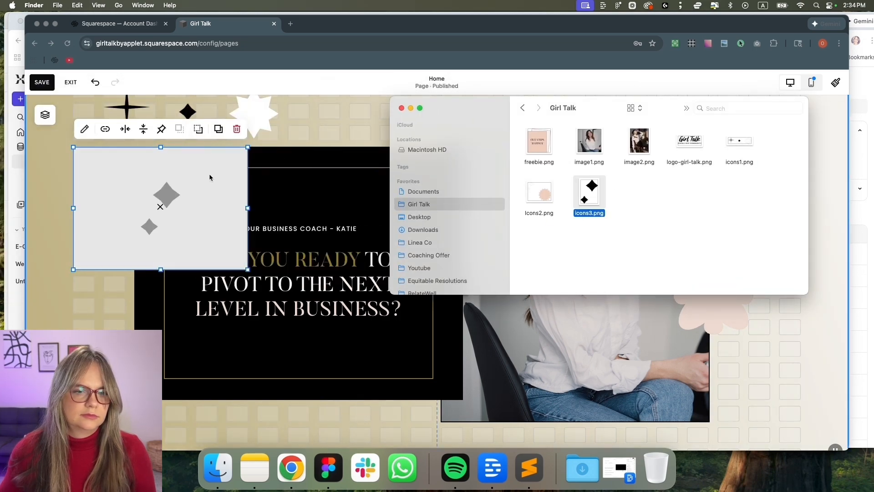
pyautogui.click(104, 294)
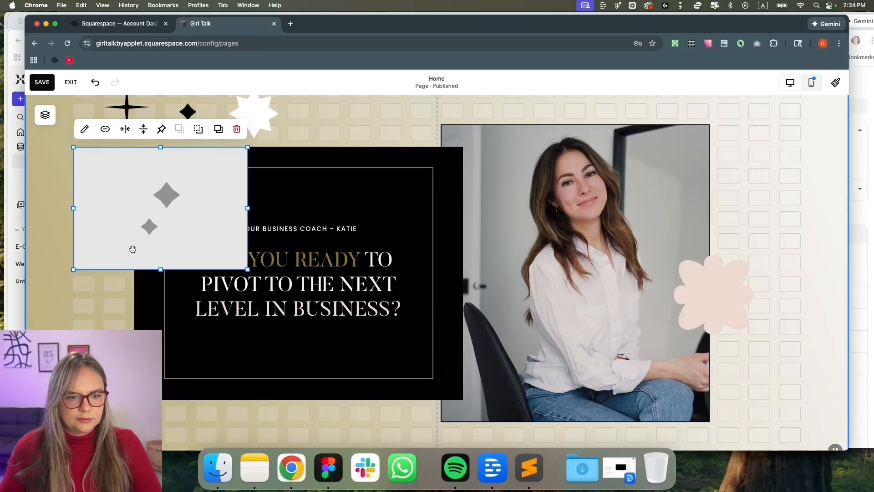
# Move the diamonds graphic to the right of the photo and narrow it
pyautogui.moveTo(129, 230); pyautogui.dragTo(686, 207)
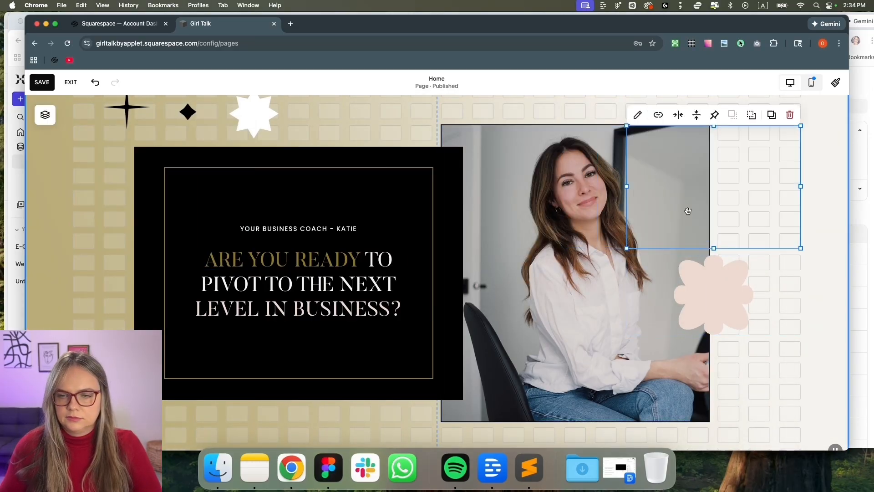
pyautogui.moveTo(629, 185); pyautogui.dragTo(763, 158)
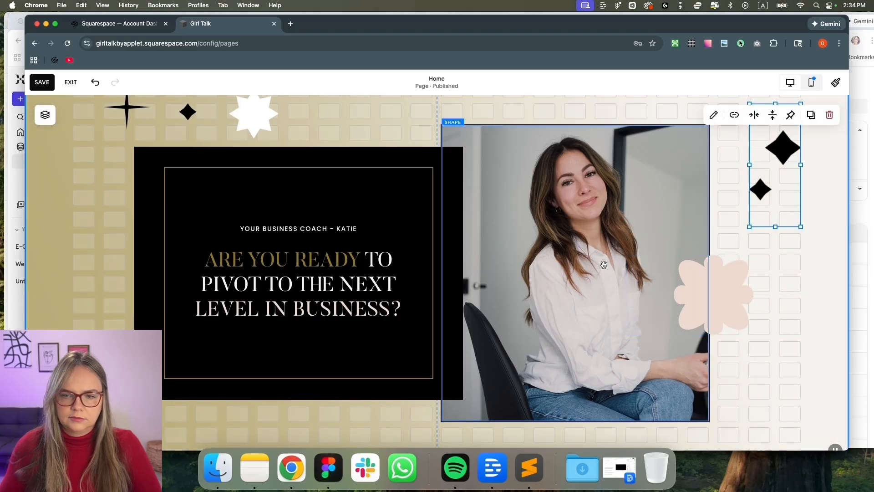
pyautogui.scroll(-3, 175, 392)
pyautogui.scroll(4, 107, 174)
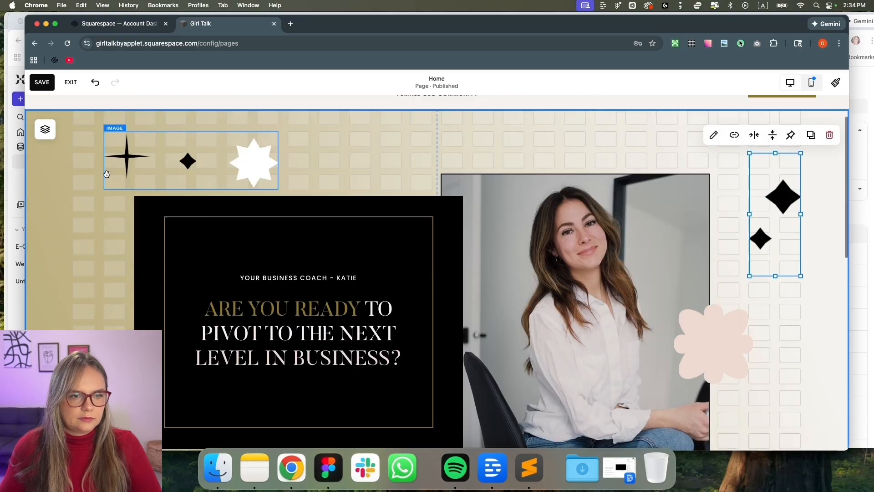
# Add an image block at the hero's lower left holding the icons2 pink burst, and adjust its height
pyautogui.click(61, 151)
pyautogui.click(91, 131)
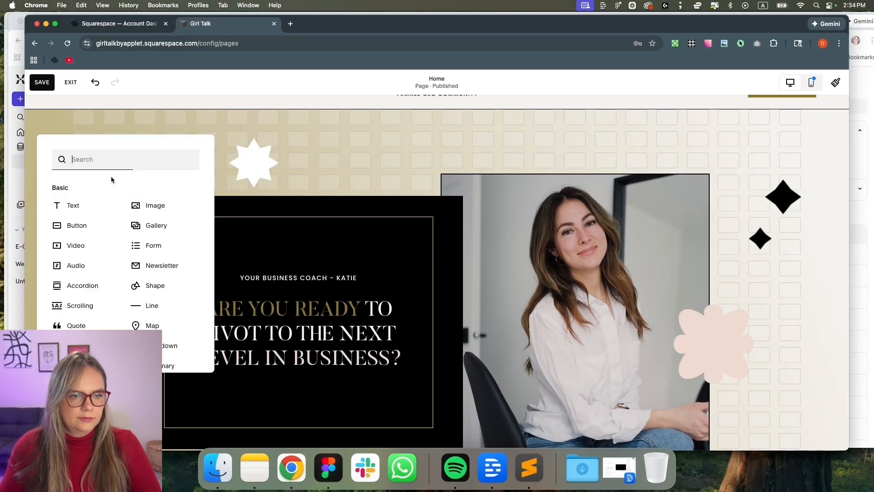
pyautogui.click(151, 214)
pyautogui.scroll(-4, 97, 141)
pyautogui.scroll(2, 145, 154)
pyautogui.moveTo(118, 185); pyautogui.dragTo(120, 405)
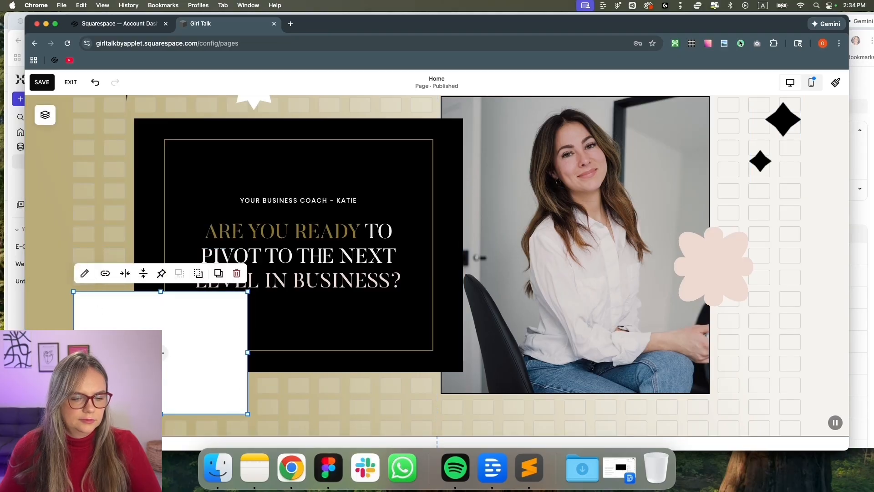
pyautogui.click(226, 462)
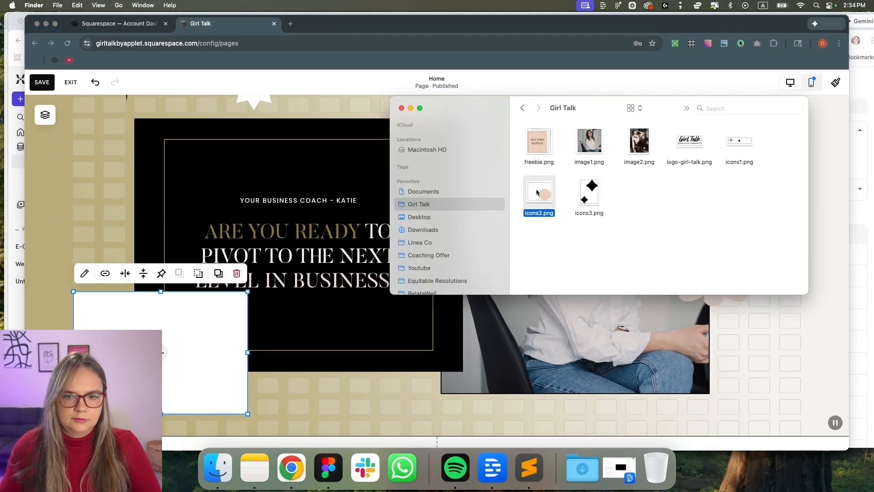
pyautogui.moveTo(117, 295); pyautogui.dragTo(105, 310)
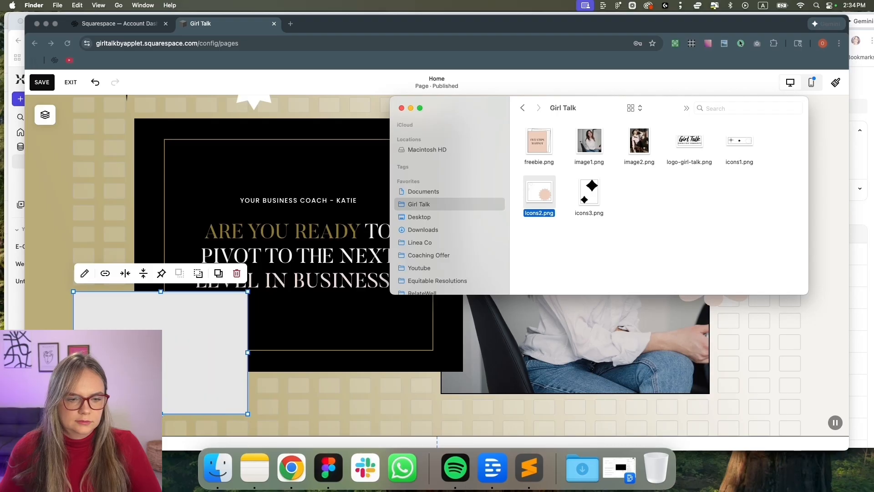
pyautogui.click(162, 406)
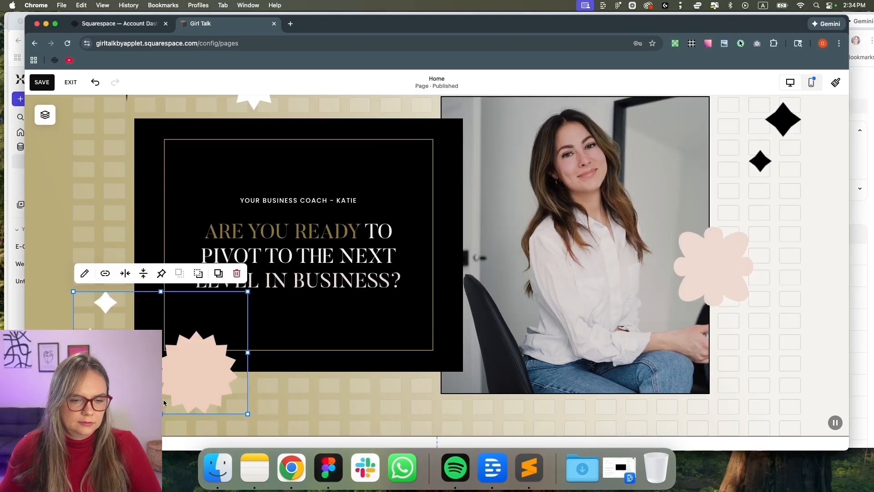
pyautogui.moveTo(163, 399)
pyautogui.mouseDown()
pyautogui.moveTo(165, 369)
pyautogui.moveTo(163, 392)
pyautogui.mouseUp()
pyautogui.moveTo(175, 361)
pyautogui.mouseDown()
pyautogui.moveTo(186, 370)
pyautogui.moveTo(177, 368)
pyautogui.mouseUp()
pyautogui.click(324, 407)
# Enlarge the top-left star graphic, shift it left, and trim its height
pyautogui.scroll(3, 373, 397)
pyautogui.scroll(1, 376, 397)
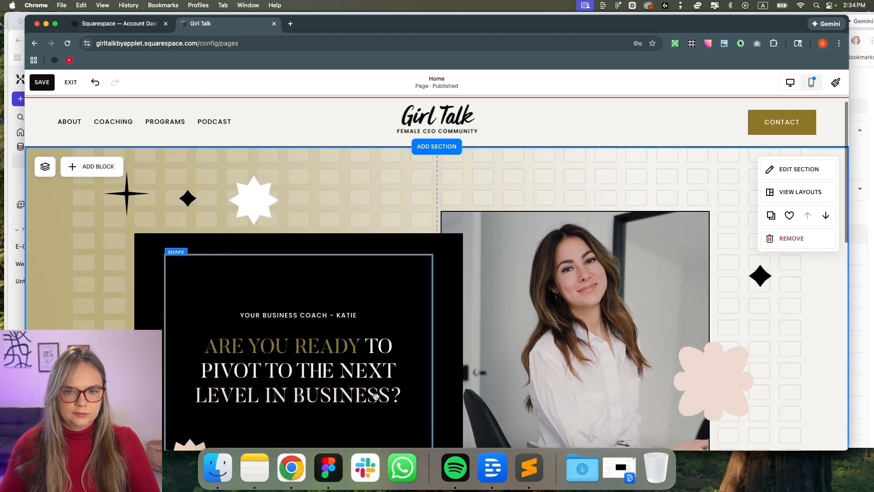
pyautogui.scroll(-3, 376, 396)
pyautogui.scroll(2, 376, 395)
pyautogui.click(244, 172)
pyautogui.moveTo(278, 208); pyautogui.dragTo(371, 250)
pyautogui.moveTo(323, 219); pyautogui.dragTo(291, 212)
pyautogui.moveTo(205, 251); pyautogui.dragTo(205, 233)
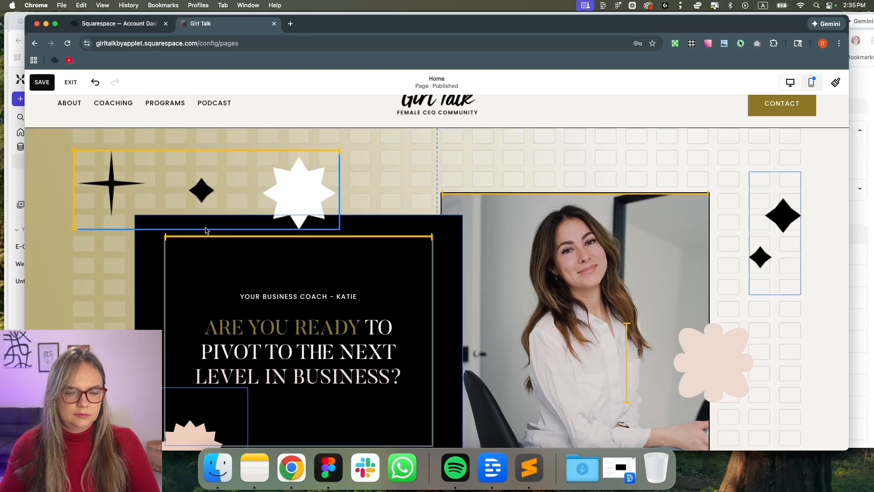
pyautogui.click(122, 270)
pyautogui.scroll(-3, 114, 283)
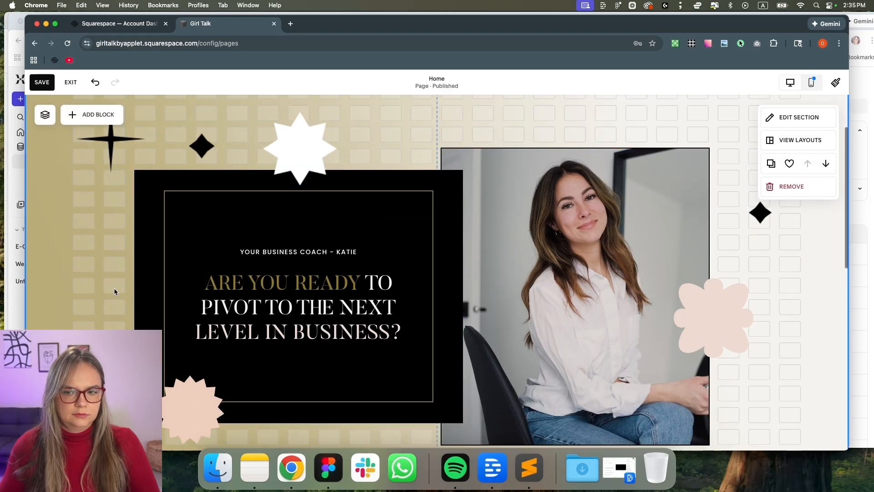
pyautogui.scroll(5, 114, 288)
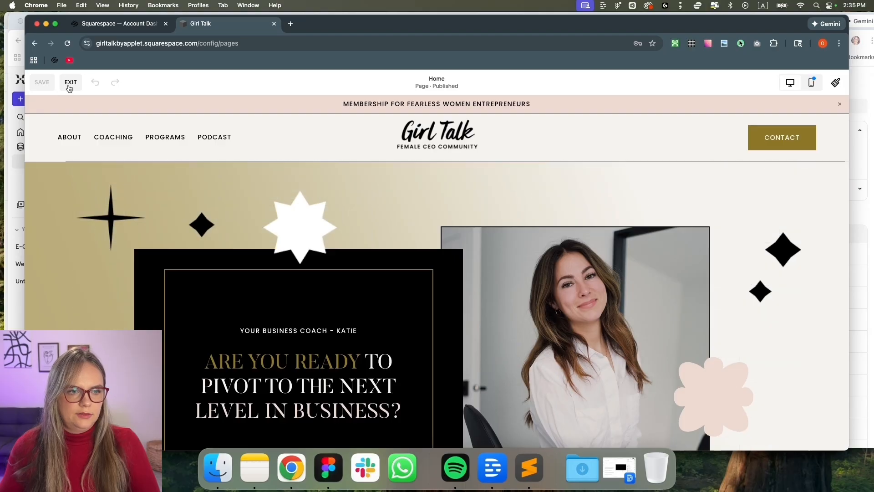
# Exit the page editor and scroll through the Home page preview
pyautogui.click(70, 85)
pyautogui.scroll(-4, 422, 255)
pyautogui.scroll(3, 423, 256)
pyautogui.scroll(-5, 422, 257)
pyautogui.scroll(-1, 353, 365)
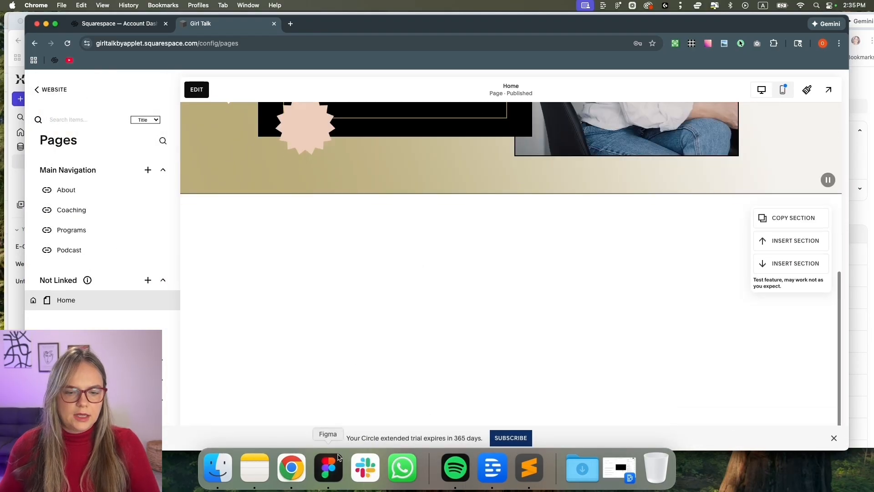
# Check the size of the next section's photo in the Figma mockup, then return to Squarespace
pyautogui.click(329, 468)
pyautogui.scroll(-4, 446, 178)
pyautogui.scroll(-4, 437, 192)
pyautogui.click(384, 191)
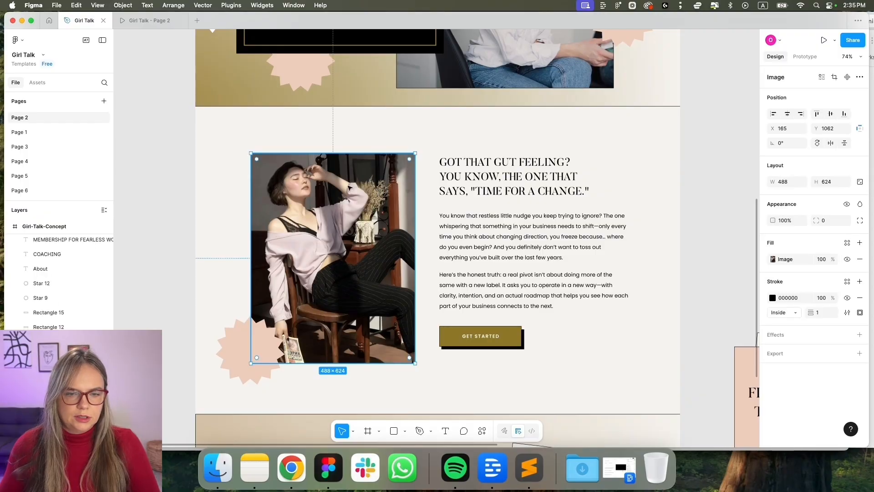
pyautogui.click(292, 469)
pyautogui.scroll(5, 456, 338)
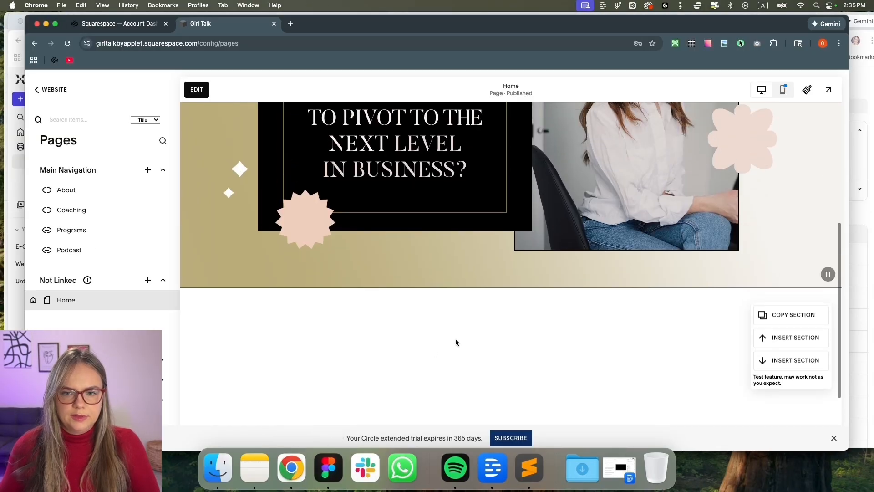
pyautogui.scroll(2, 641, 267)
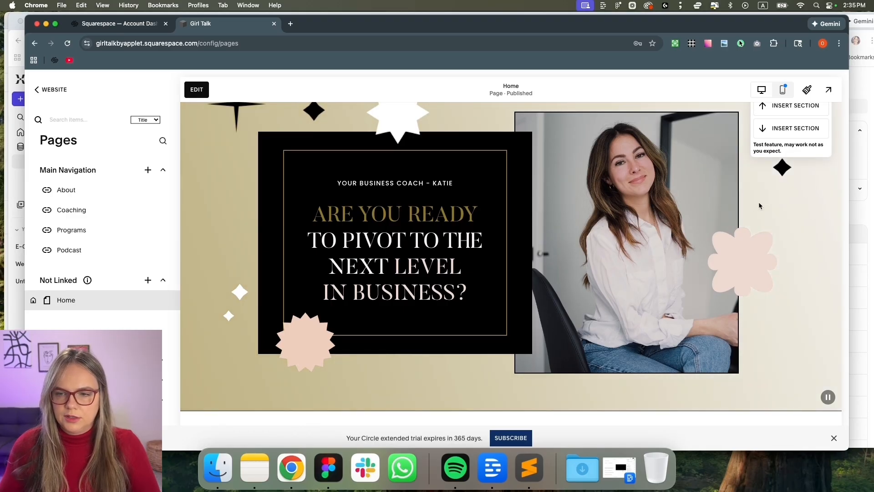
# Paste a copy of the hero's portrait photo into the empty section below the hero
pyautogui.click(196, 89)
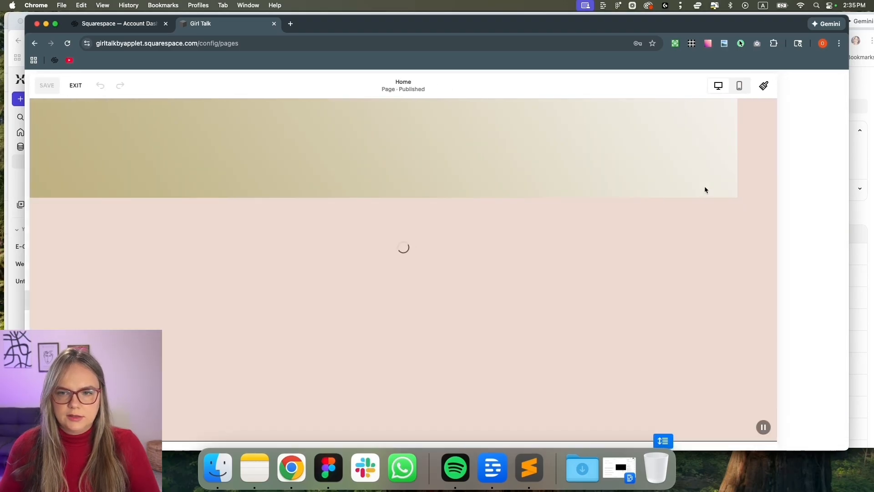
pyautogui.click(661, 154)
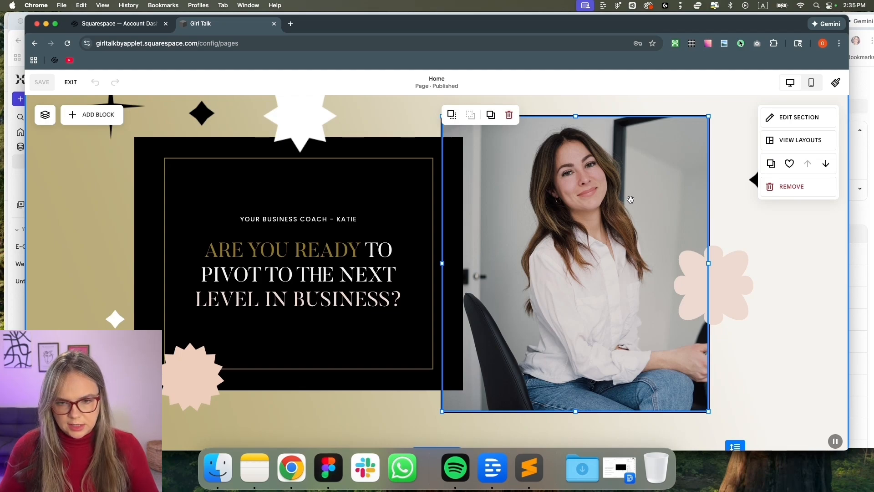
pyautogui.scroll(-5, 632, 184)
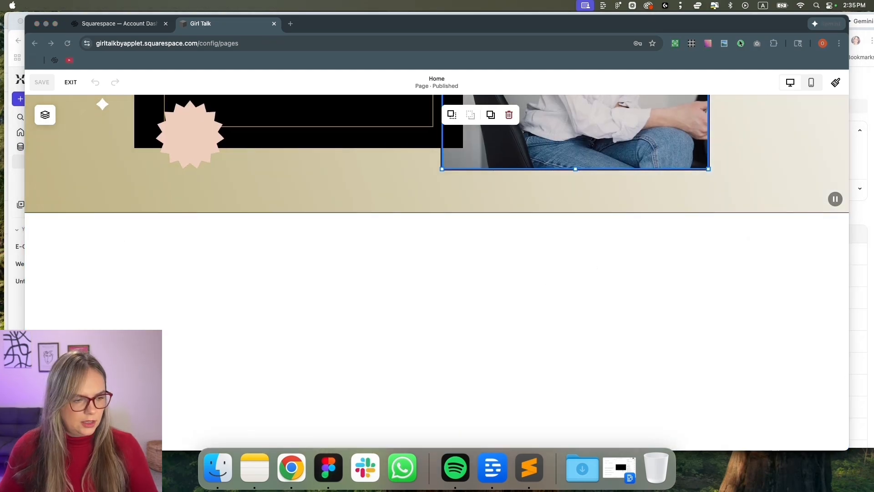
pyautogui.click(401, 289)
pyautogui.press('super+v')
# Remove the portrait picture from the pasted image block
pyautogui.scroll(-4, 415, 299)
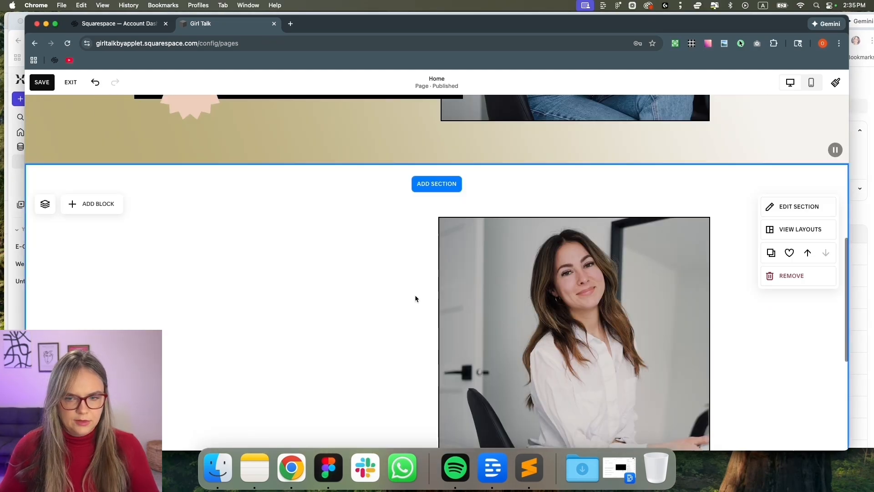
pyautogui.scroll(2, 530, 258)
pyautogui.click(508, 255)
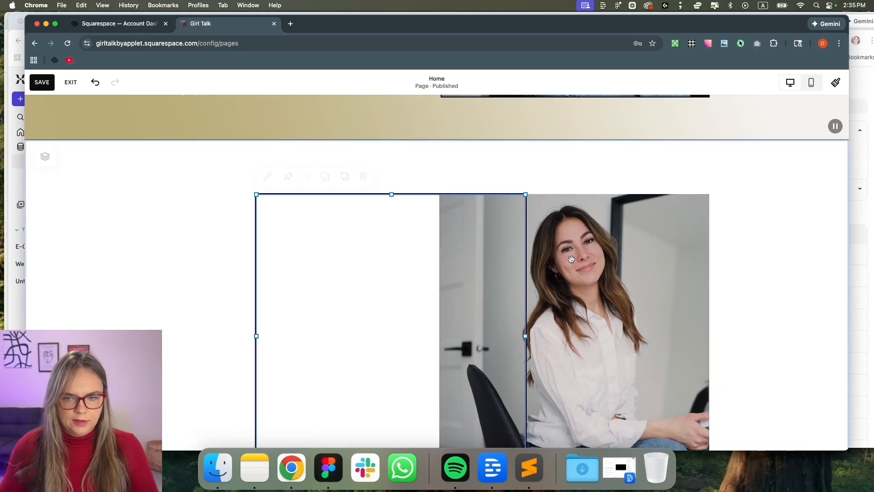
pyautogui.click(451, 177)
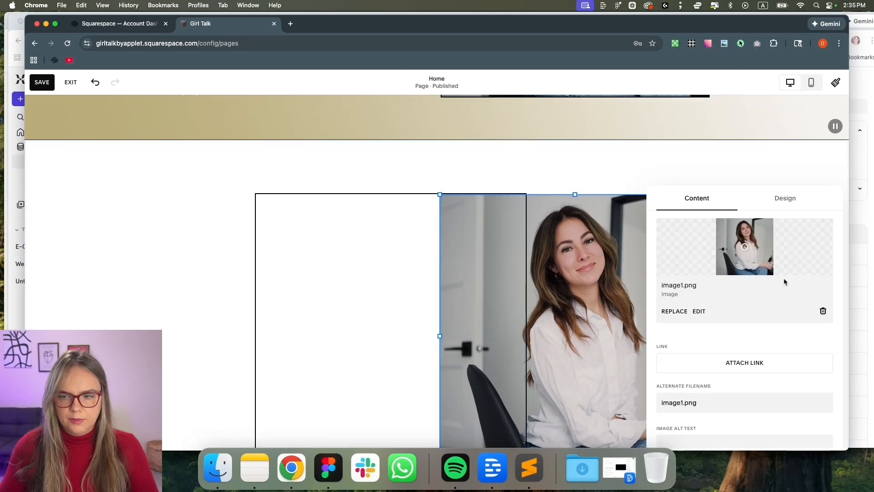
pyautogui.click(824, 312)
# Drop image2.png from the design assets folder into the block and shift it left
pyautogui.click(230, 473)
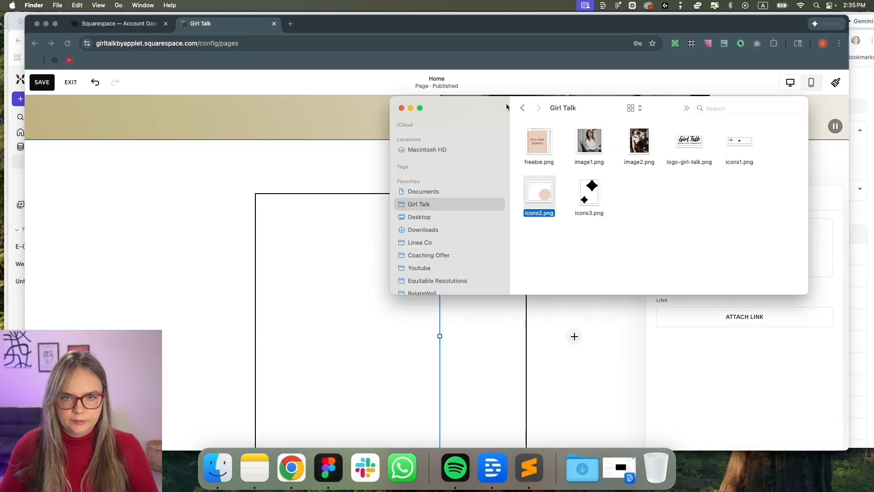
pyautogui.moveTo(509, 106); pyautogui.dragTo(343, 117)
pyautogui.moveTo(486, 153); pyautogui.dragTo(747, 254)
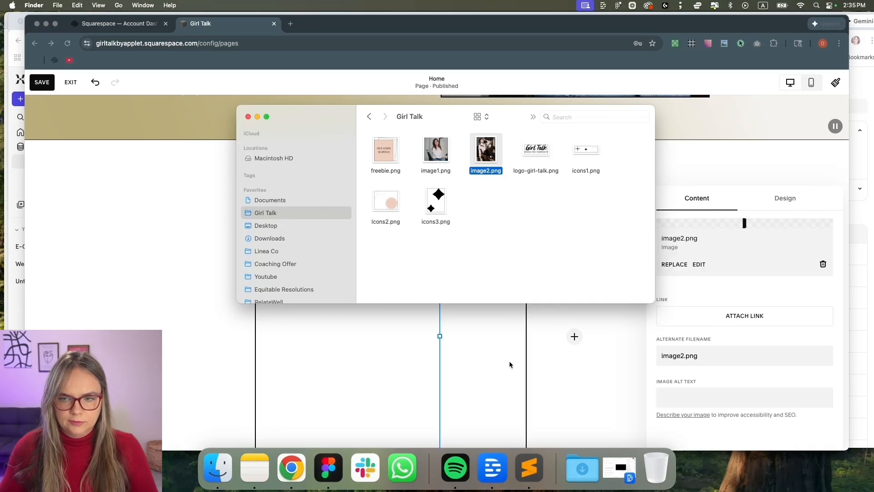
pyautogui.click(225, 326)
pyautogui.moveTo(520, 292); pyautogui.dragTo(364, 294)
pyautogui.scroll(-2, 185, 275)
pyautogui.click(165, 244)
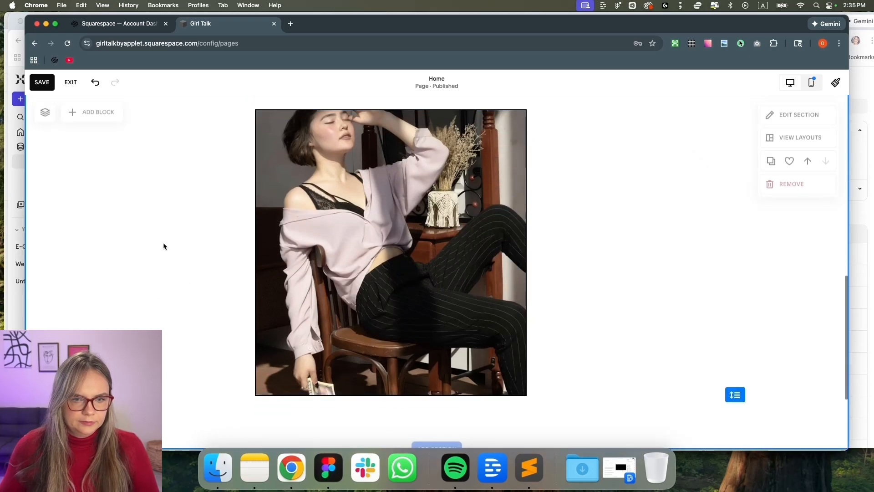
# Snap the photo onto the section's left columns and make it taller
pyautogui.moveTo(321, 328); pyautogui.dragTo(248, 331)
pyautogui.scroll(-1, 248, 331)
pyautogui.moveTo(269, 363); pyautogui.dragTo(269, 408)
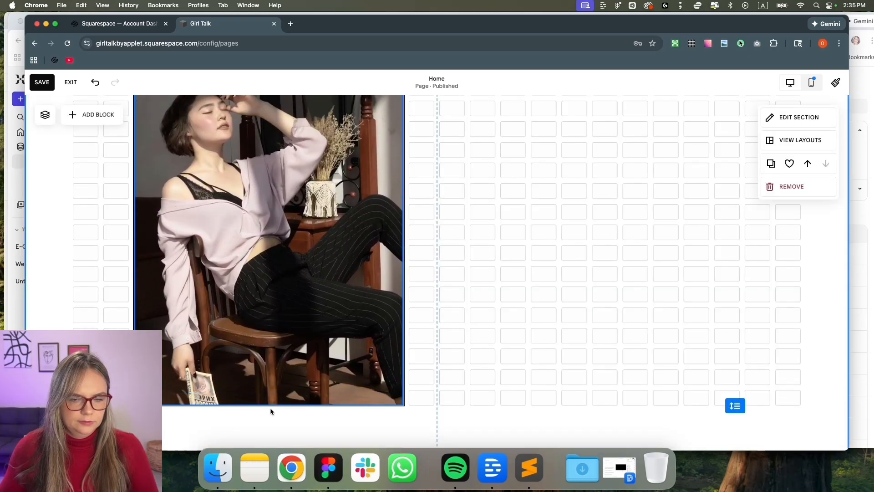
pyautogui.scroll(1, 447, 304)
# Add a text block right of the photo holding the mockup's gut-feeling heading
pyautogui.click(95, 115)
pyautogui.click(74, 199)
pyautogui.moveTo(103, 153); pyautogui.dragTo(506, 174)
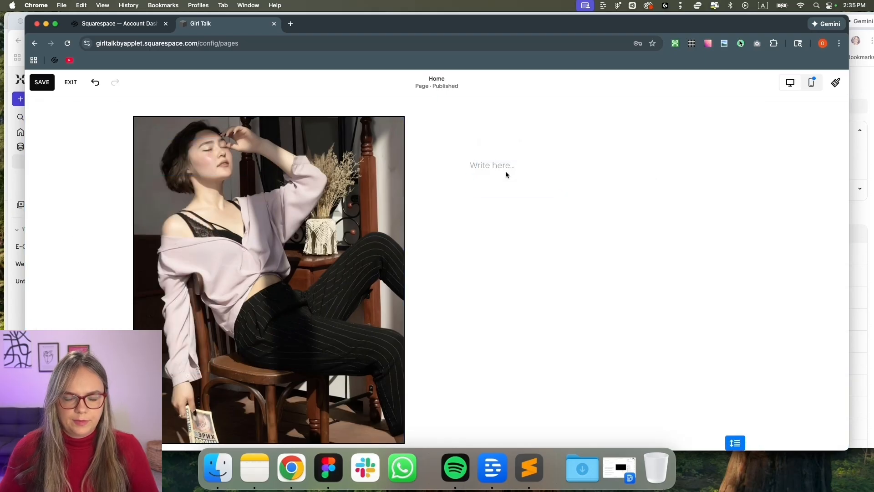
pyautogui.press('super+Tab')
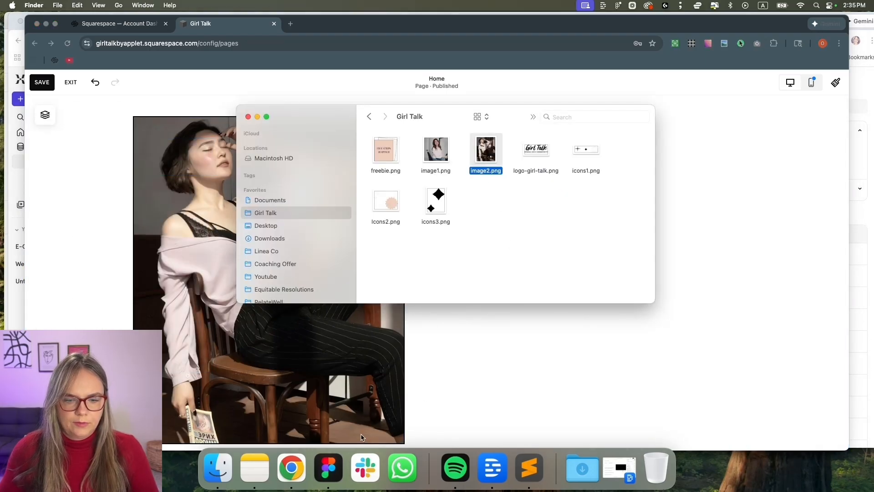
pyautogui.click(326, 460)
pyautogui.doubleClick(483, 188)
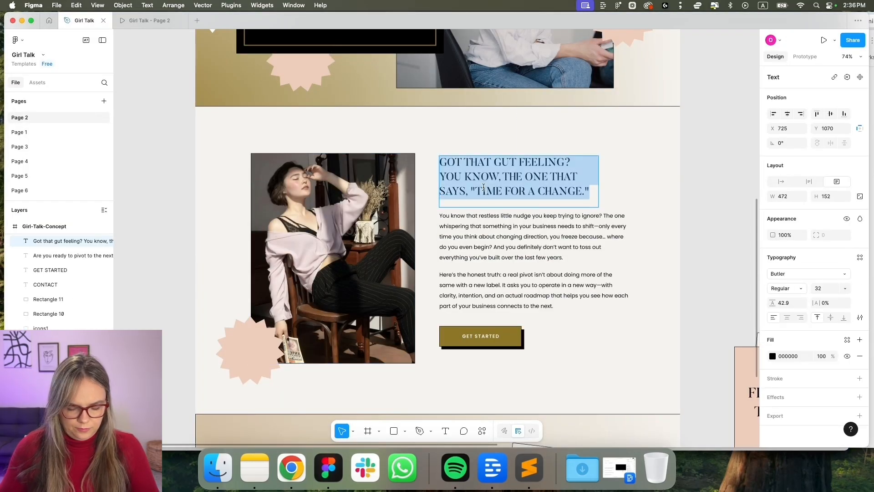
pyautogui.press('super+Tab')
pyautogui.click(291, 477)
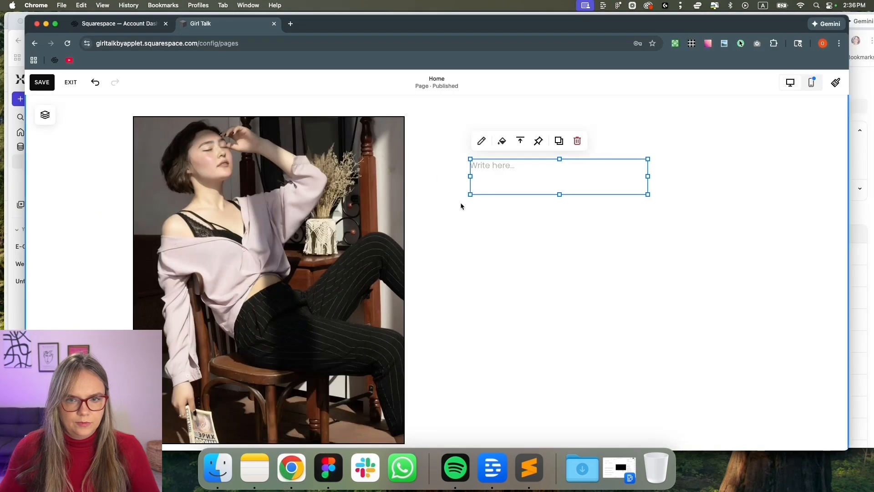
pyautogui.click(506, 169)
pyautogui.write('Got that gut feeling? You know, the one that says, "time for a change"')
# Format the heading as Heading 2 and widen and lengthen its text block
pyautogui.click(491, 139)
pyautogui.click(490, 179)
pyautogui.moveTo(650, 229); pyautogui.dragTo(774, 232)
pyautogui.moveTo(614, 301); pyautogui.dragTo(621, 423)
pyautogui.press('super+Tab')
pyautogui.click(298, 483)
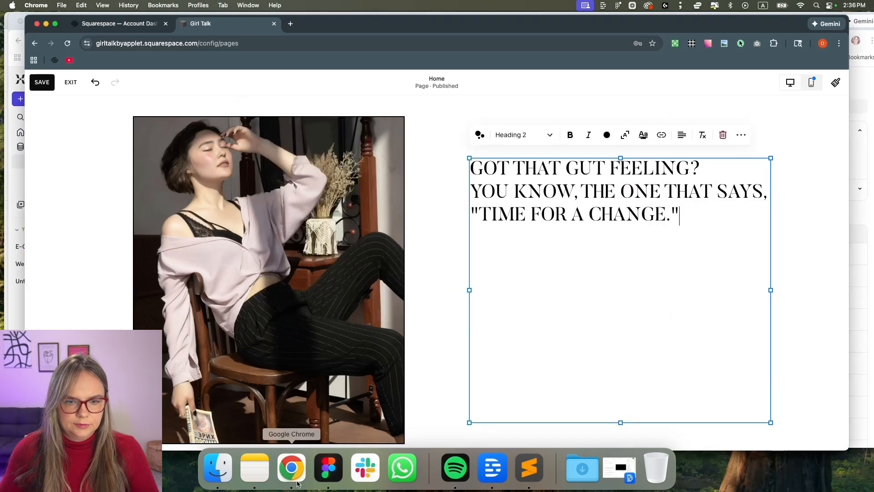
# Copy the mockup's two body paragraphs from Figma and paste them under the heading
pyautogui.click(337, 474)
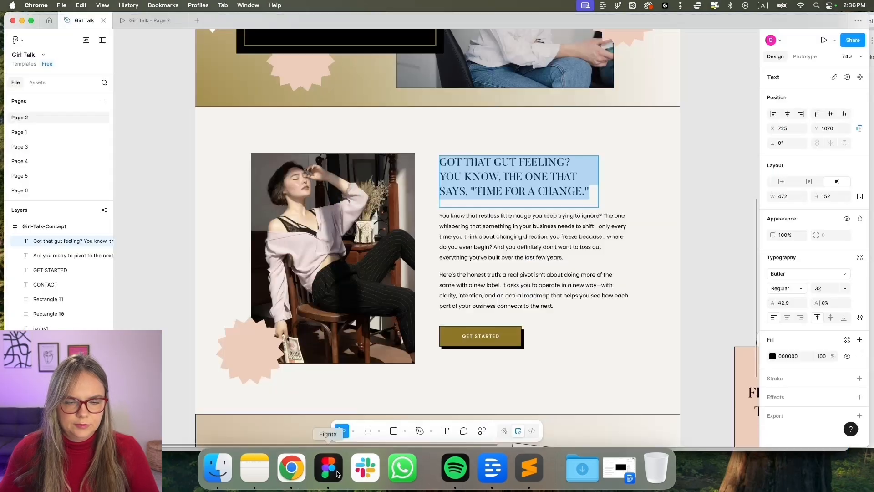
pyautogui.click(511, 239)
pyautogui.press('Return')
pyautogui.press('super+c')
pyautogui.press('super+Tab')
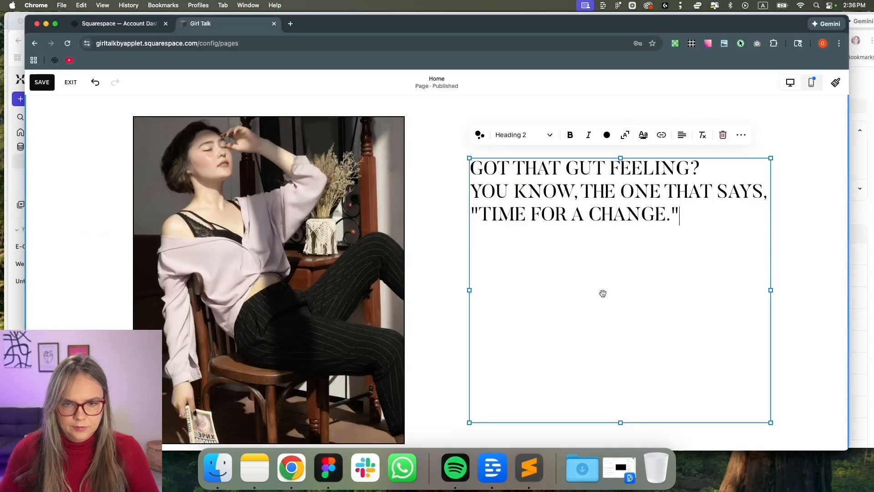
pyautogui.moveTo(621, 419); pyautogui.dragTo(643, 220)
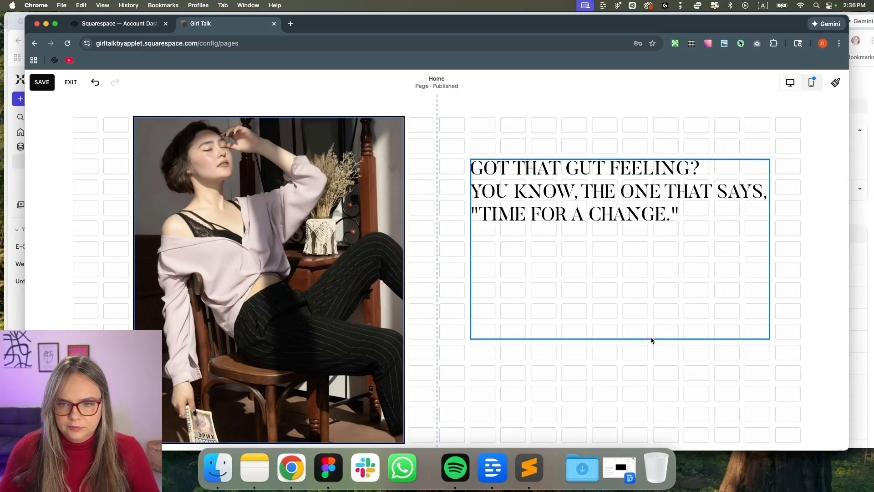
pyautogui.moveTo(652, 329); pyautogui.dragTo(652, 376)
pyautogui.press('super+v')
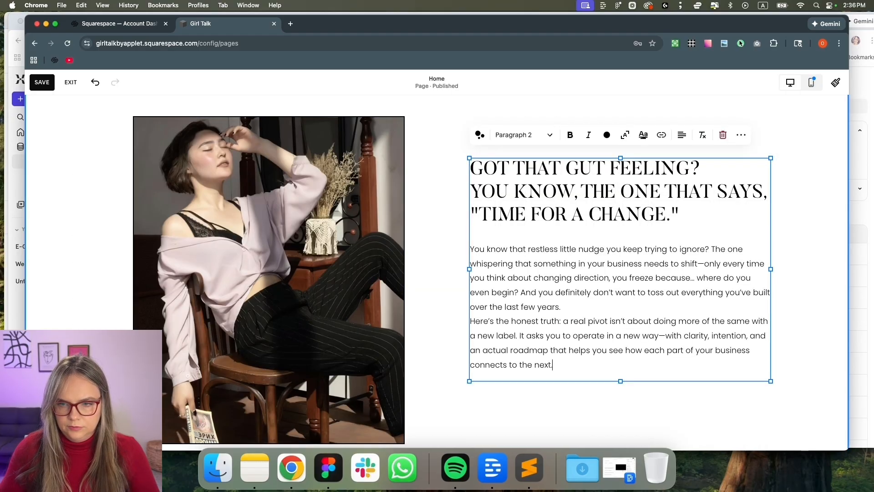
# Narrow the text block so it sits beside the photo
pyautogui.moveTo(772, 269); pyautogui.dragTo(746, 271)
pyautogui.click(759, 278)
pyautogui.press('super+Tab')
pyautogui.press('super+Tab')
pyautogui.click(89, 116)
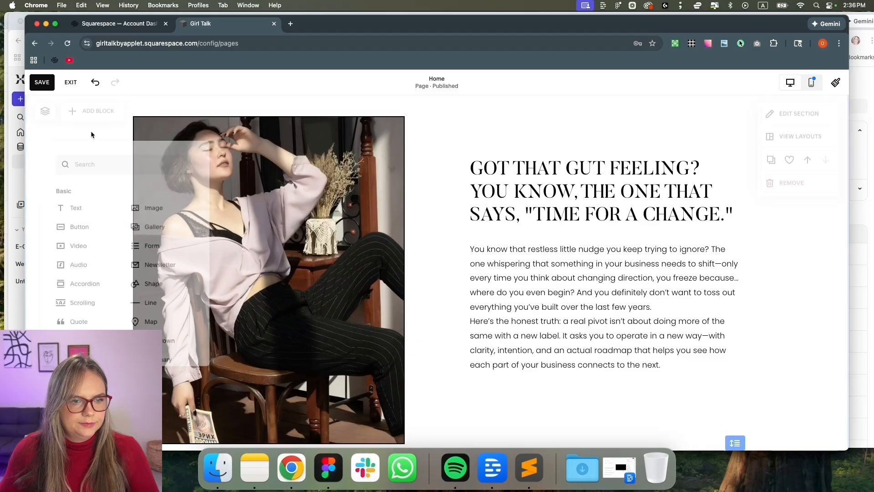
# Add a LEARN MORE button below the body text in the Primary style
pyautogui.click(78, 225)
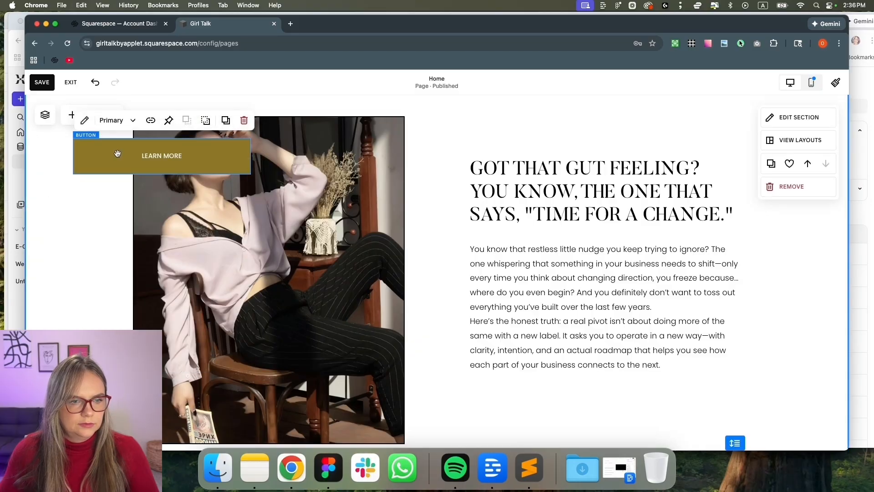
pyautogui.click(117, 121)
pyautogui.click(117, 168)
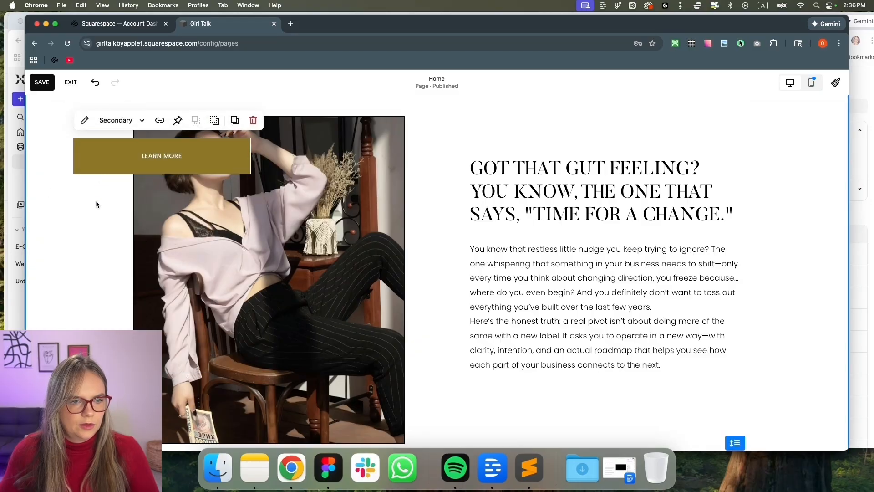
pyautogui.moveTo(111, 155); pyautogui.dragTo(590, 421)
pyautogui.click(421, 265)
pyautogui.click(428, 292)
# Set the button's design width to Fit and its alignment to left
pyautogui.scroll(-2, 587, 419)
pyautogui.moveTo(648, 358); pyautogui.dragTo(613, 363)
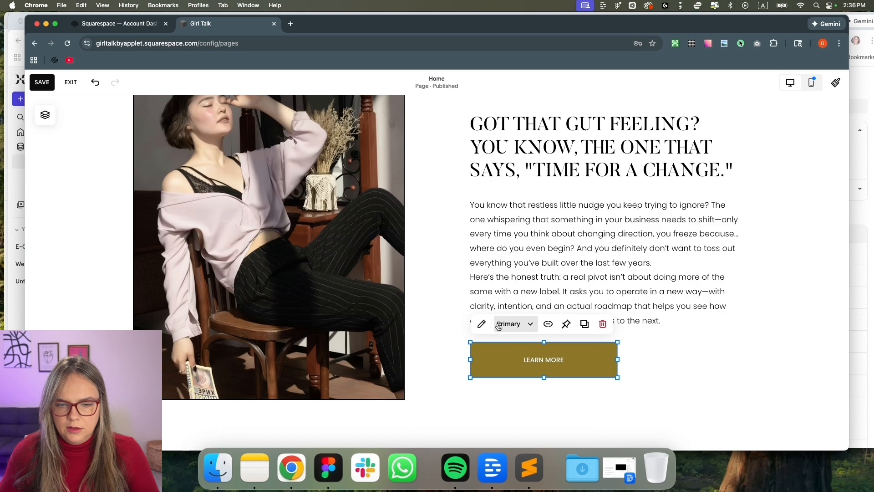
pyautogui.click(499, 326)
pyautogui.click(482, 328)
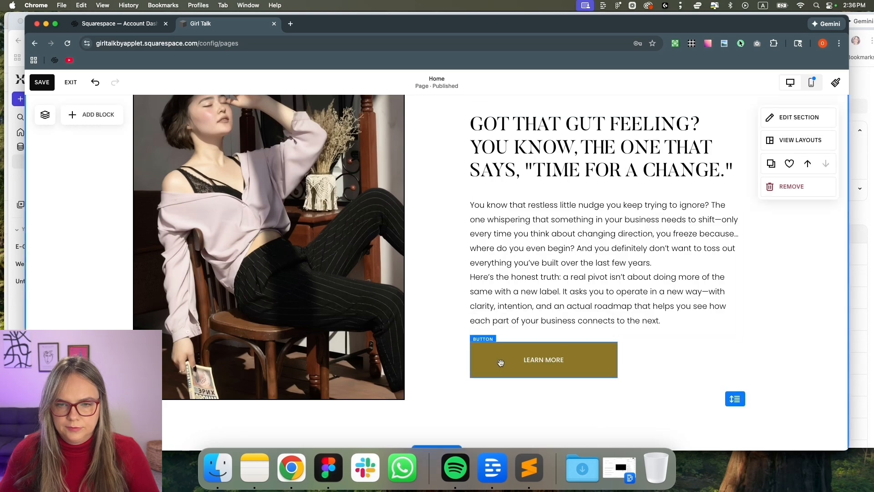
pyautogui.click(501, 363)
pyautogui.click(481, 324)
pyautogui.click(757, 186)
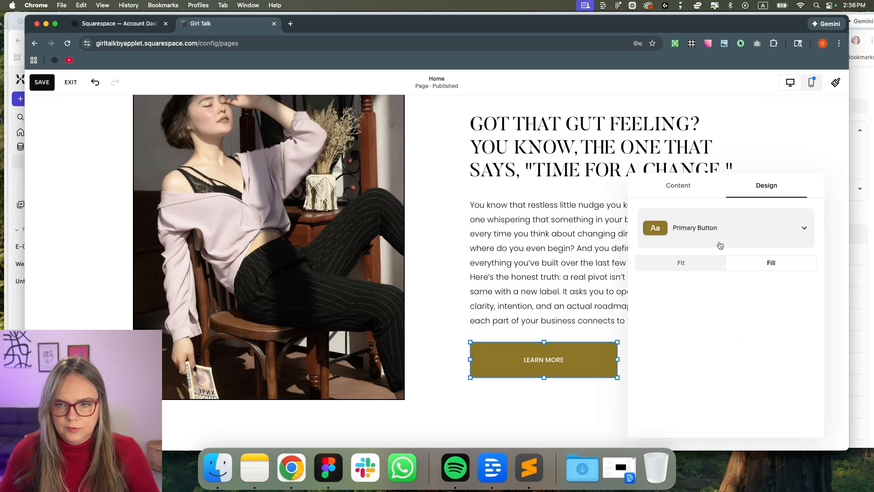
pyautogui.click(708, 269)
pyautogui.click(669, 302)
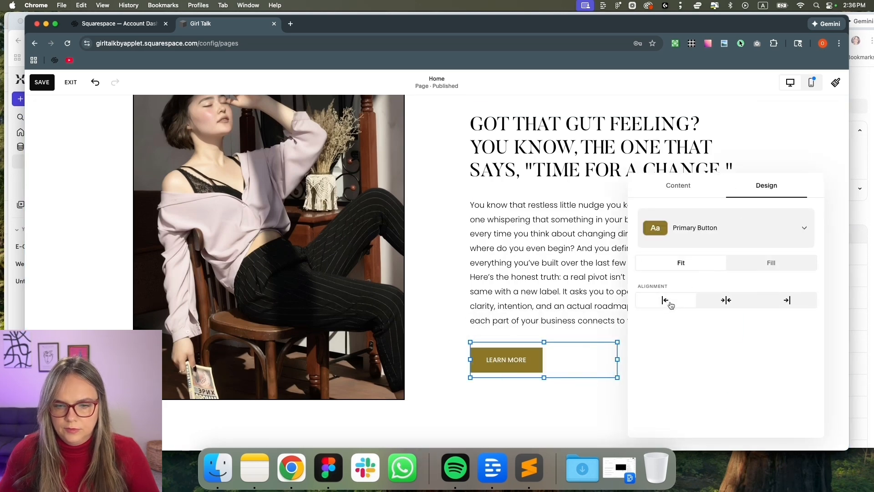
pyautogui.click(574, 395)
pyautogui.scroll(-5, 579, 392)
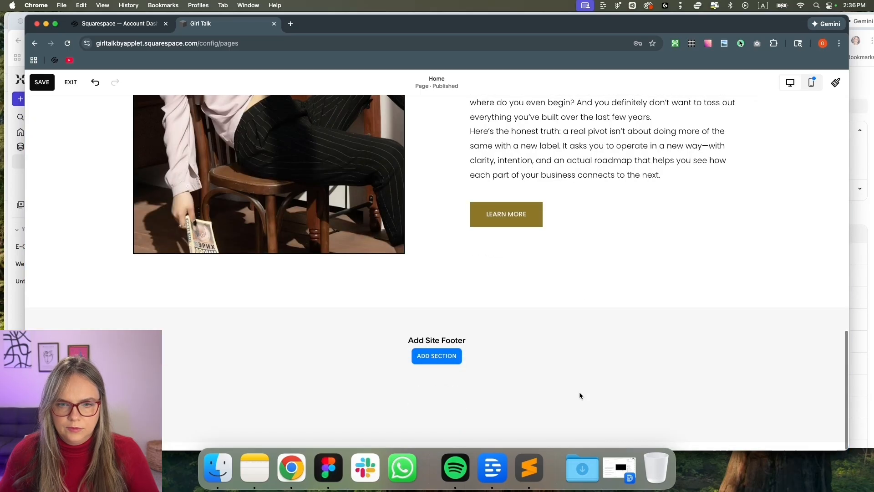
# Add a blank section below the gut-feeling section
pyautogui.scroll(5, 579, 392)
pyautogui.scroll(-5, 579, 391)
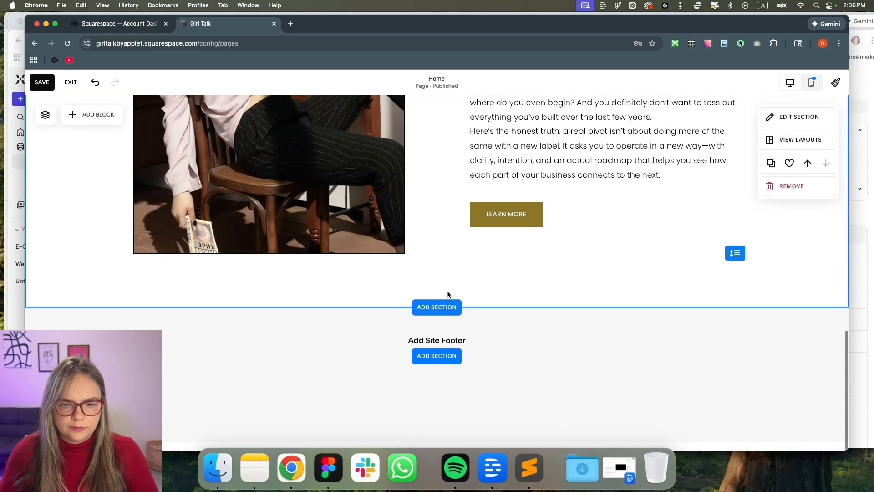
pyautogui.click(447, 316)
pyautogui.click(153, 205)
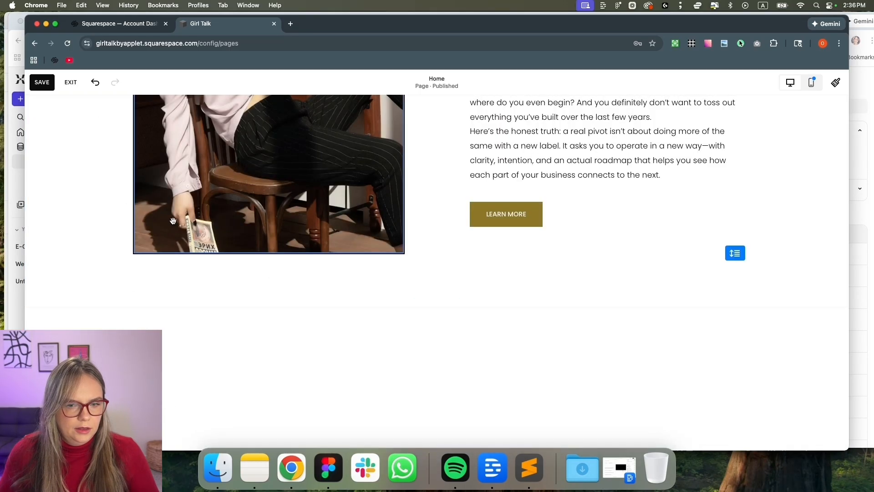
# Turn on the Divider in the gut-feeling section's settings
pyautogui.scroll(7, 317, 312)
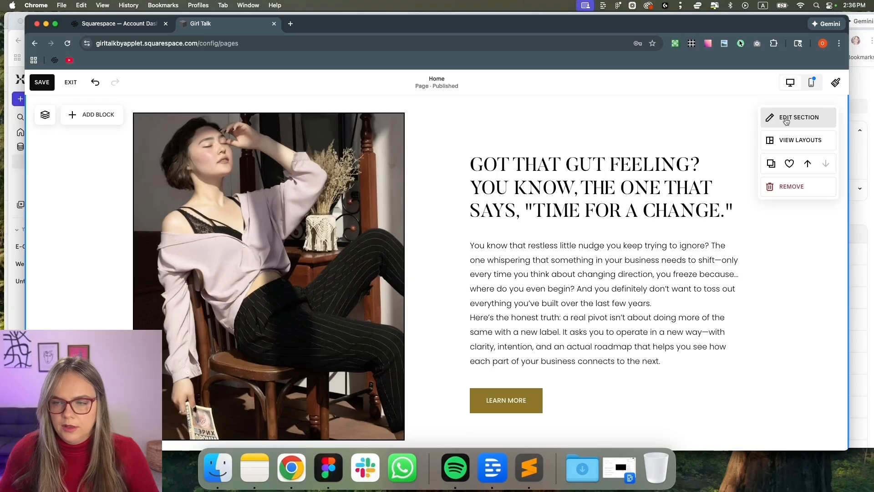
pyautogui.click(787, 119)
pyautogui.click(821, 337)
pyautogui.scroll(-5, 688, 318)
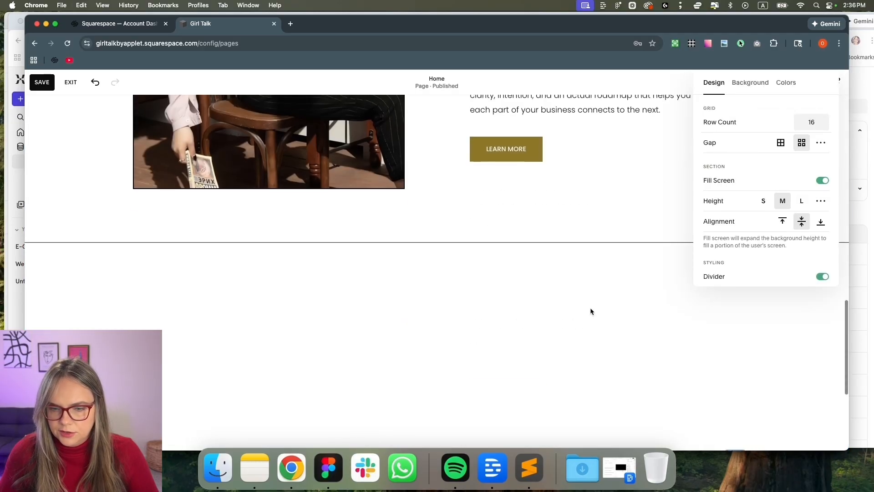
pyautogui.scroll(10, 592, 298)
pyautogui.scroll(2, 592, 301)
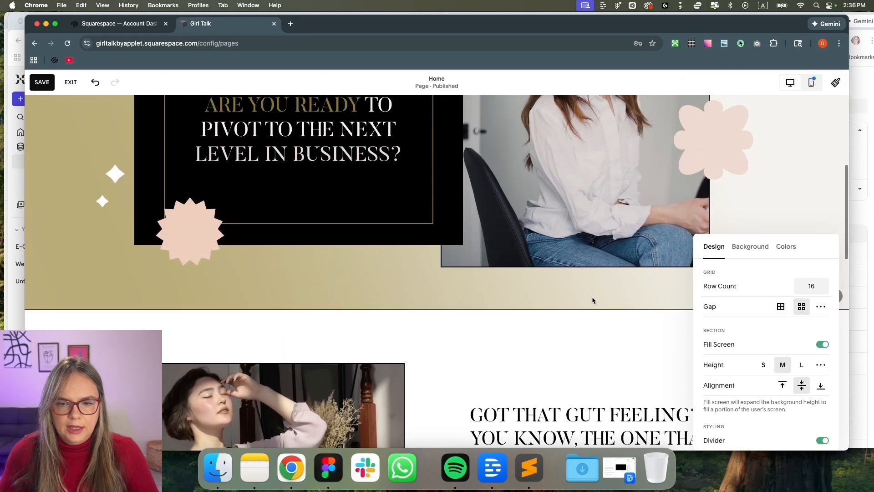
pyautogui.scroll(-5, 593, 298)
pyautogui.scroll(3, 464, 168)
pyautogui.scroll(1, 636, 253)
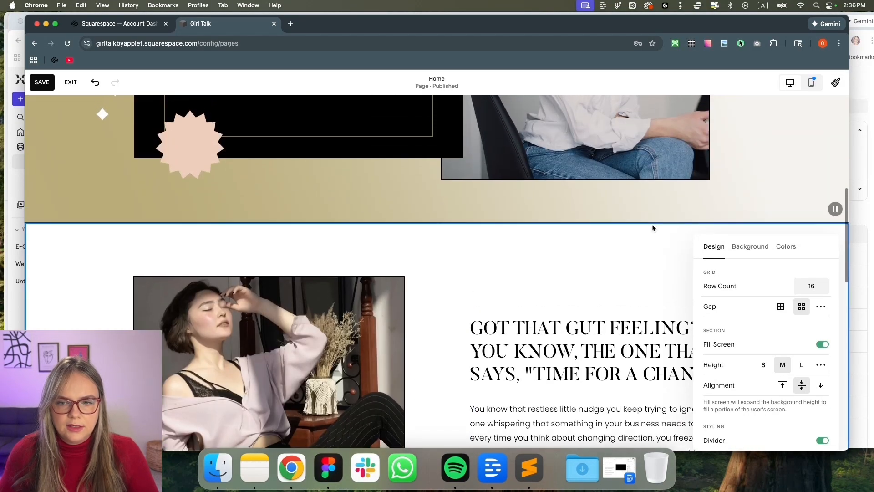
pyautogui.scroll(-2, 644, 237)
pyautogui.scroll(2, 510, 195)
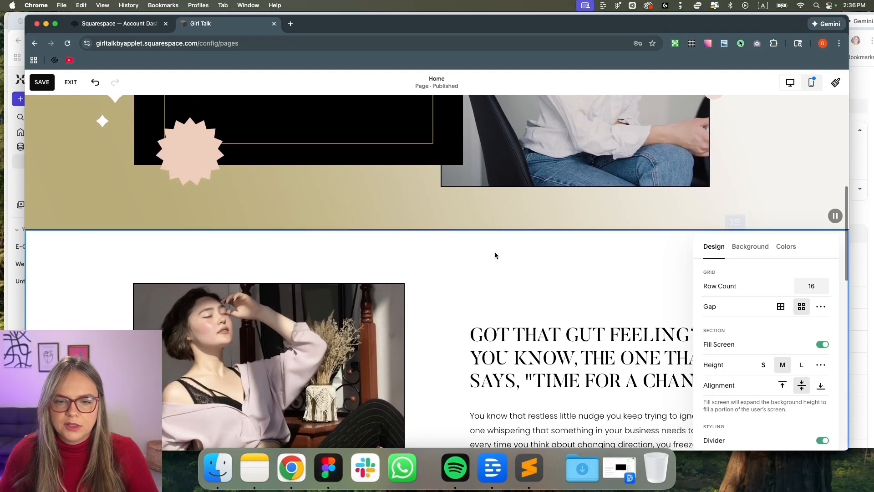
pyautogui.scroll(-8, 493, 251)
pyautogui.scroll(-4, 492, 250)
pyautogui.scroll(10, 494, 248)
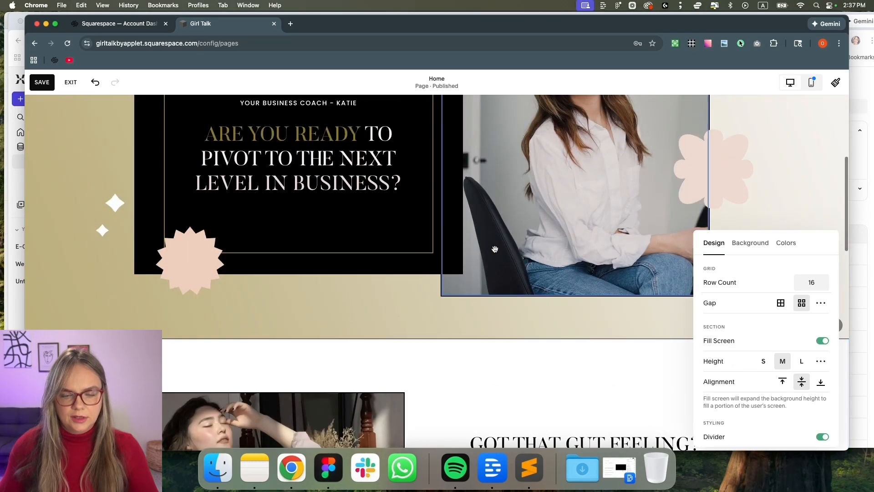
pyautogui.scroll(-3, 497, 248)
pyautogui.scroll(3, 498, 261)
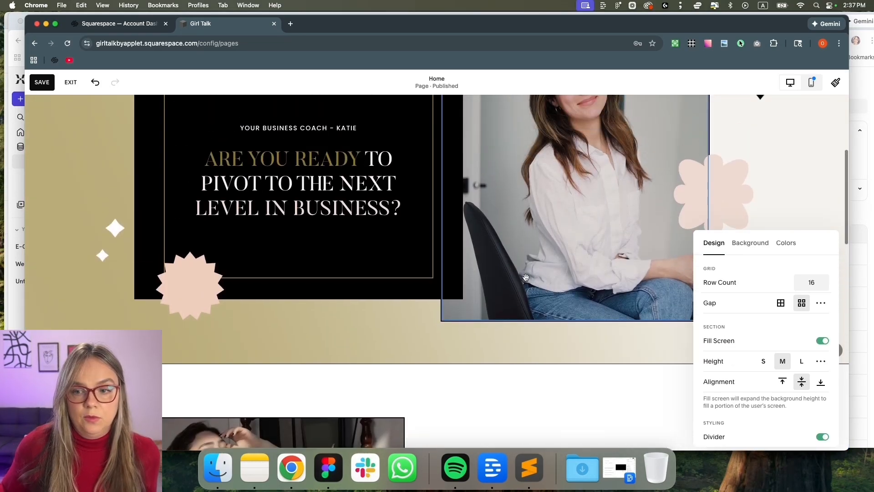
pyautogui.scroll(1, 610, 378)
pyautogui.click(611, 378)
# Compare the page layout against the Figma mockup
pyautogui.press('super+Tab')
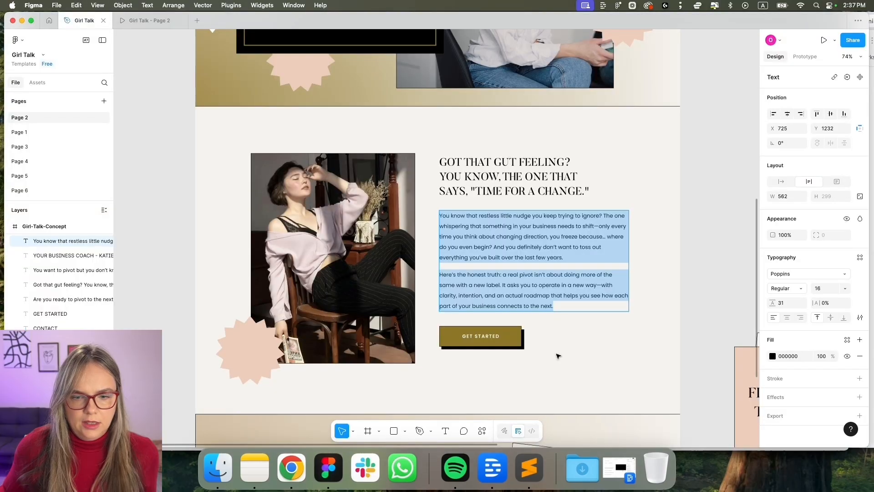
pyautogui.scroll(-4, 556, 352)
pyautogui.scroll(-1, 557, 354)
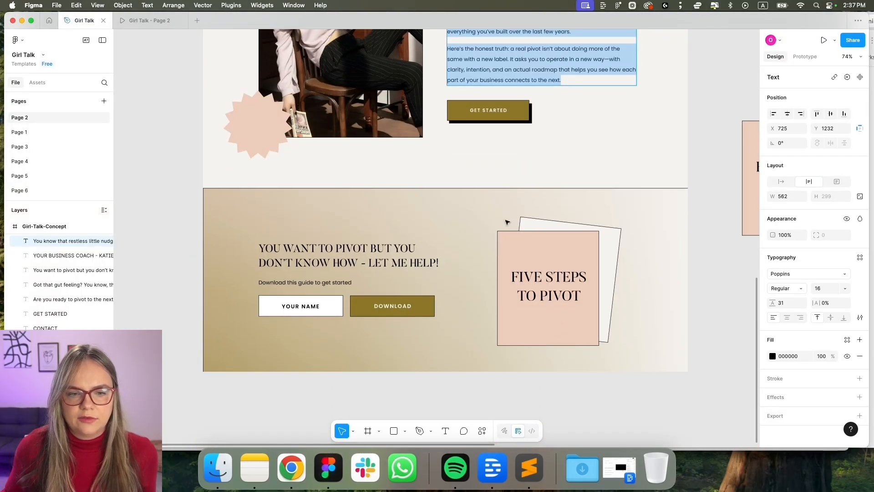
pyautogui.press('super+Tab')
pyautogui.scroll(3, 722, 232)
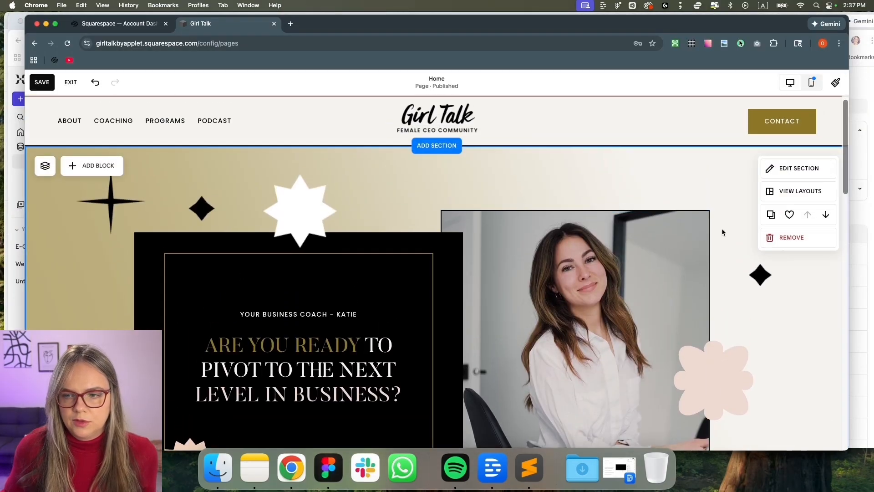
# Duplicate the hero section lower down and delete its pink flower and diamond stars
pyautogui.click(771, 215)
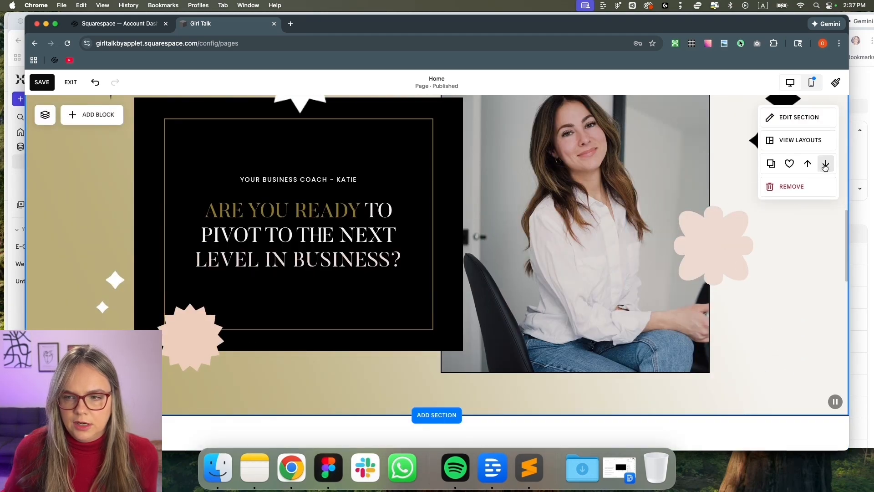
pyautogui.click(825, 165)
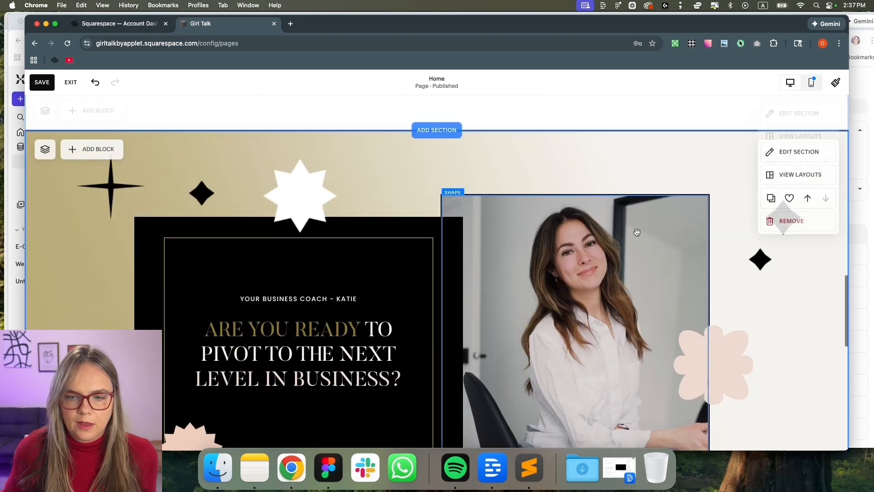
pyautogui.click(623, 243)
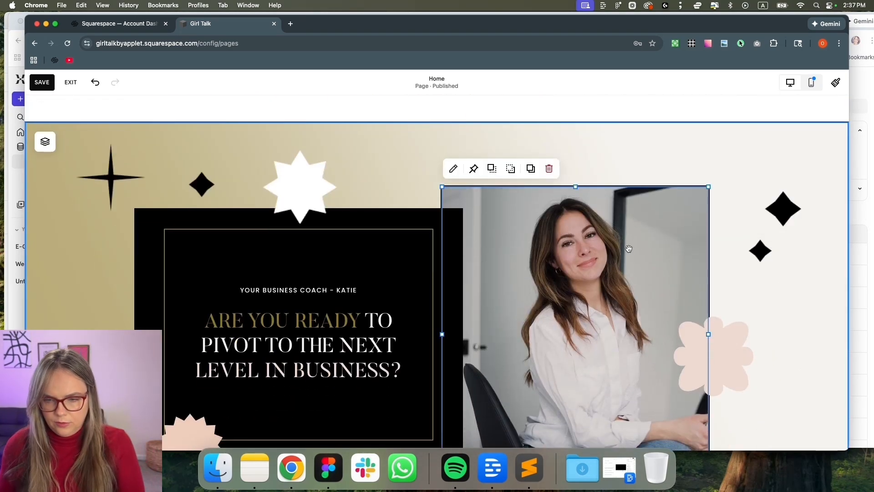
pyautogui.click(712, 355)
pyautogui.press('Delete')
pyautogui.click(669, 252)
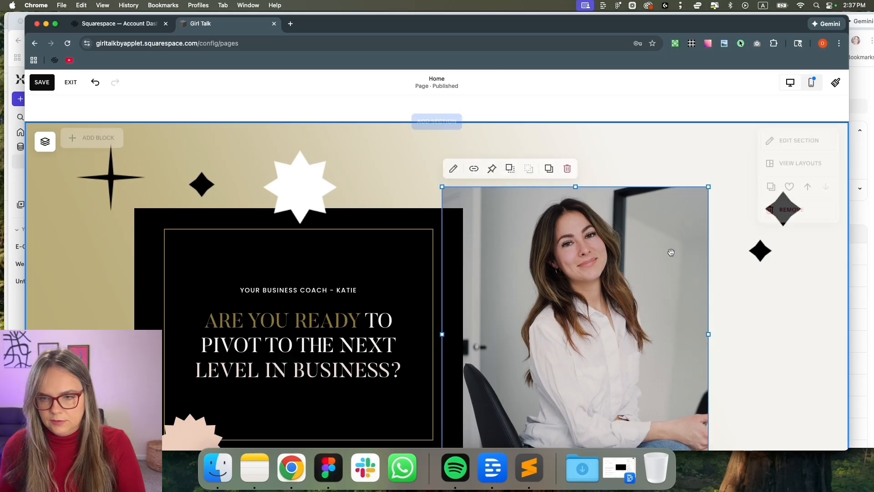
pyautogui.click(757, 250)
pyautogui.press('Delete')
# Delete the copy's photo, black text block and three stars, then shorten the section
pyautogui.click(543, 238)
pyautogui.press('Delete')
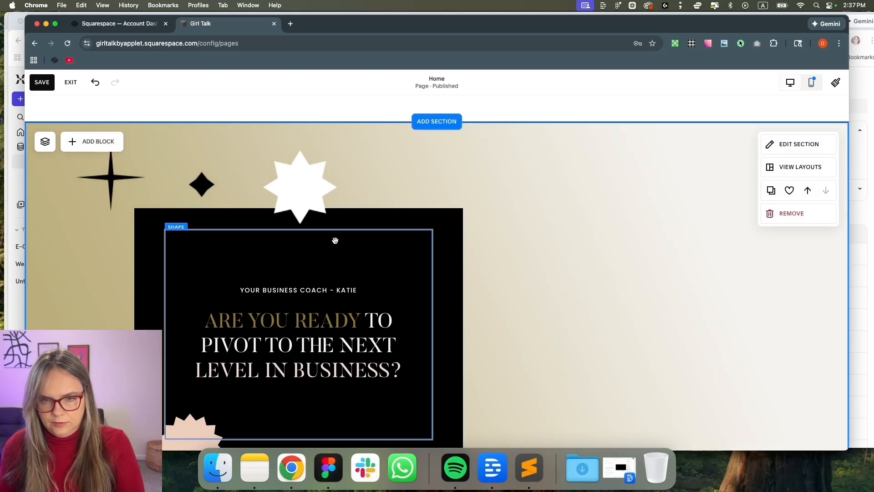
pyautogui.click(300, 293)
pyautogui.click(314, 252)
pyautogui.click(482, 274)
pyautogui.click(458, 270)
pyautogui.press('Delete')
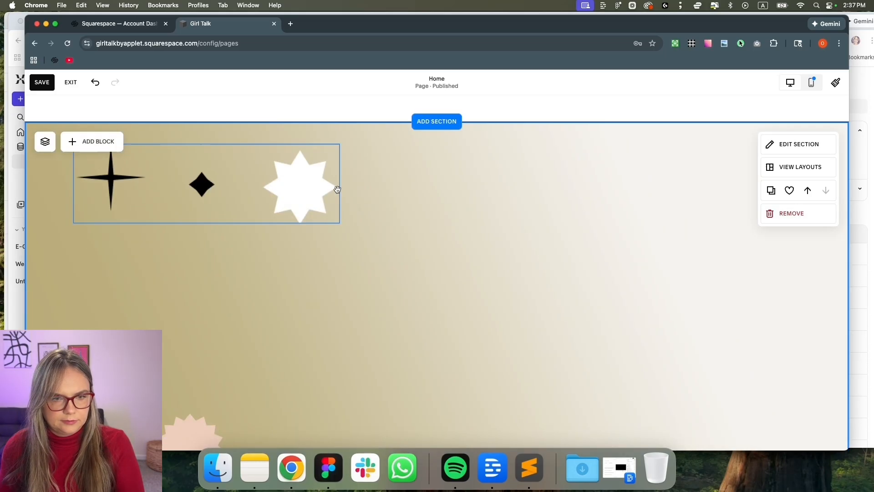
pyautogui.click(320, 187)
pyautogui.press('Delete')
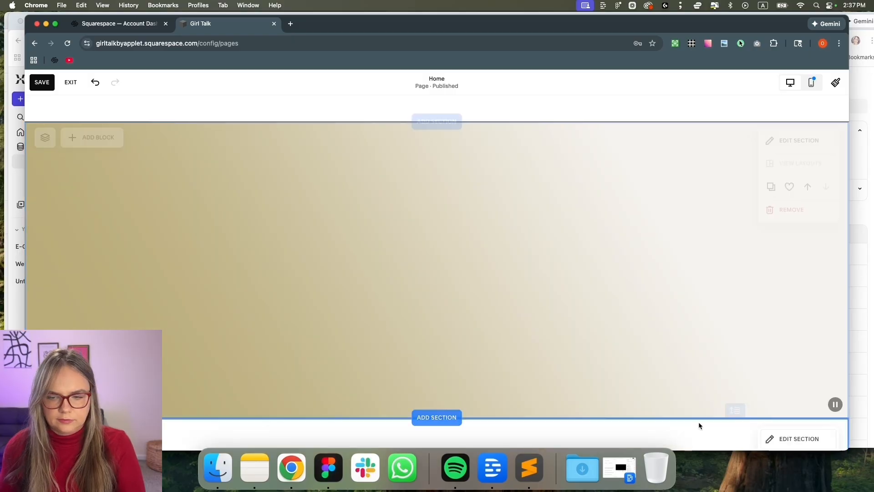
pyautogui.moveTo(734, 408); pyautogui.dragTo(737, 279)
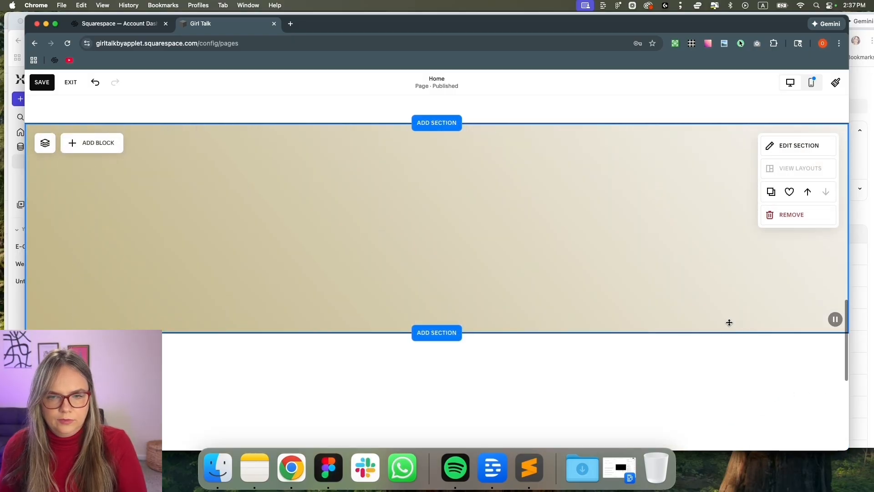
pyautogui.scroll(10, 729, 319)
# Add an image block with freebie.png on the right and make the beige section taller
pyautogui.scroll(-5, 628, 314)
pyautogui.scroll(8, 622, 323)
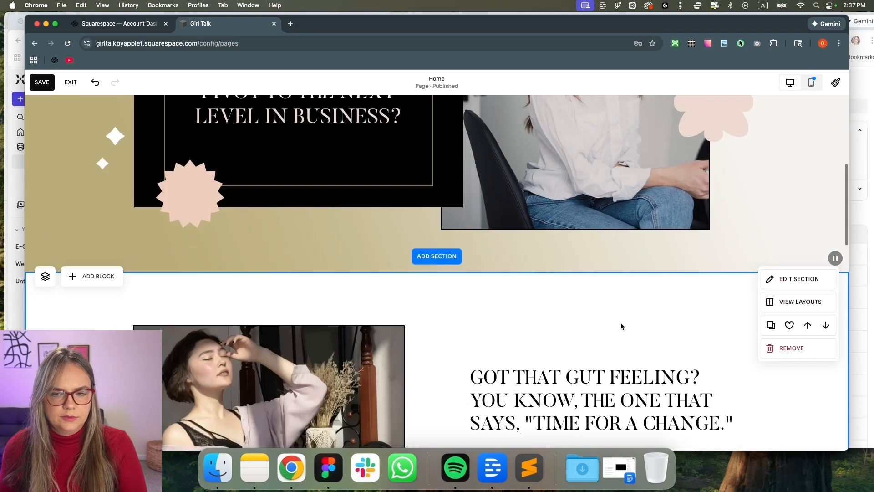
pyautogui.scroll(-12, 622, 324)
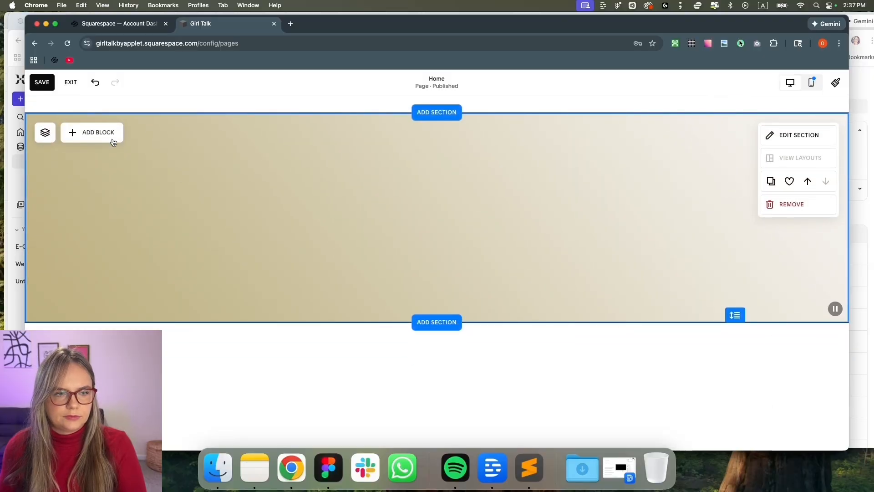
pyautogui.click(97, 133)
pyautogui.click(154, 202)
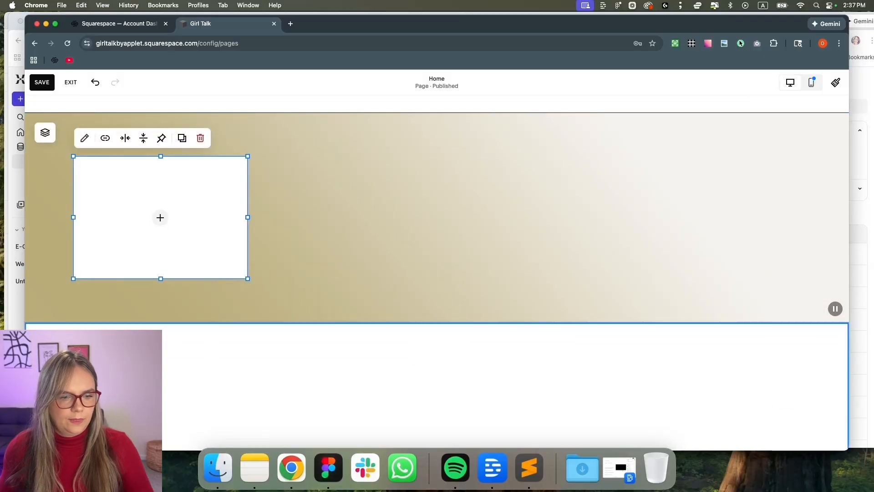
pyautogui.click(225, 463)
pyautogui.moveTo(386, 150); pyautogui.dragTo(205, 216)
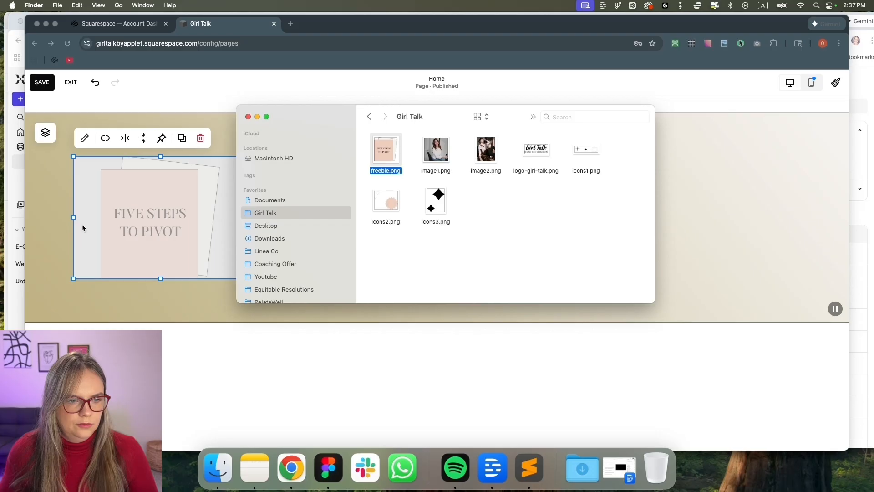
pyautogui.click(47, 234)
pyautogui.moveTo(170, 236); pyautogui.dragTo(626, 239)
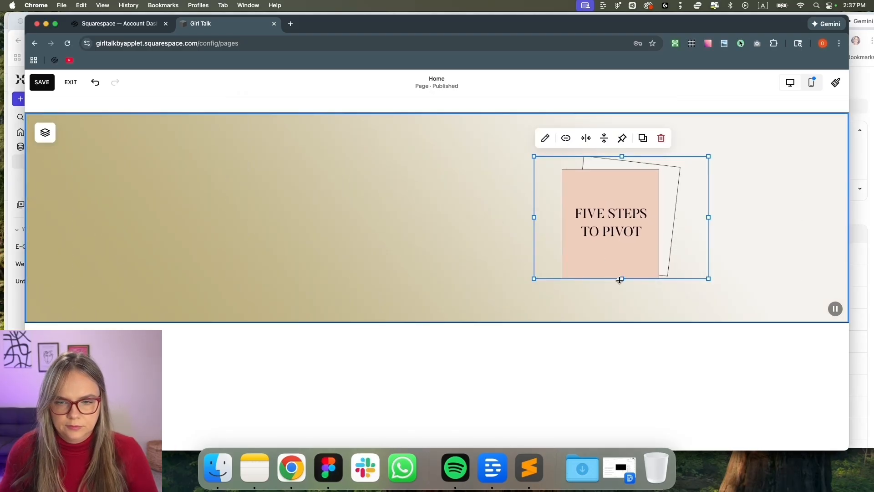
pyautogui.click(461, 294)
pyautogui.moveTo(749, 318); pyautogui.dragTo(741, 355)
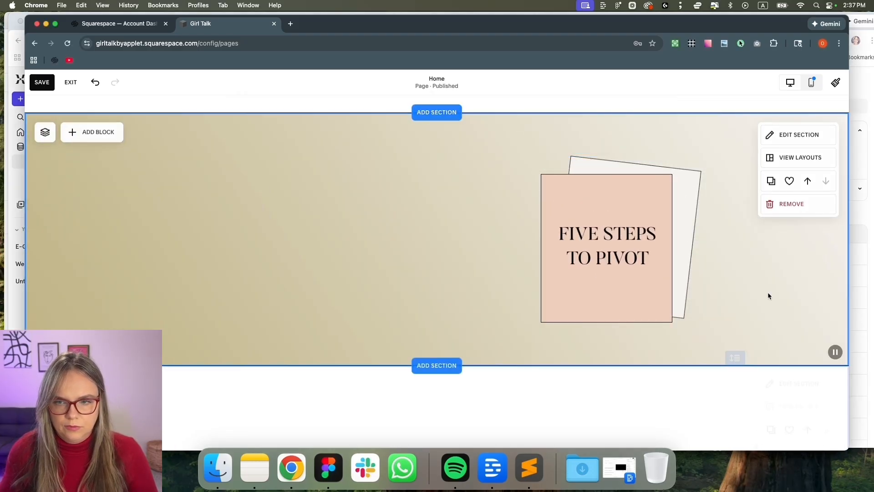
# Turn on Fill Screen, move the Five Steps image up two rows, and shorten the section
pyautogui.click(788, 144)
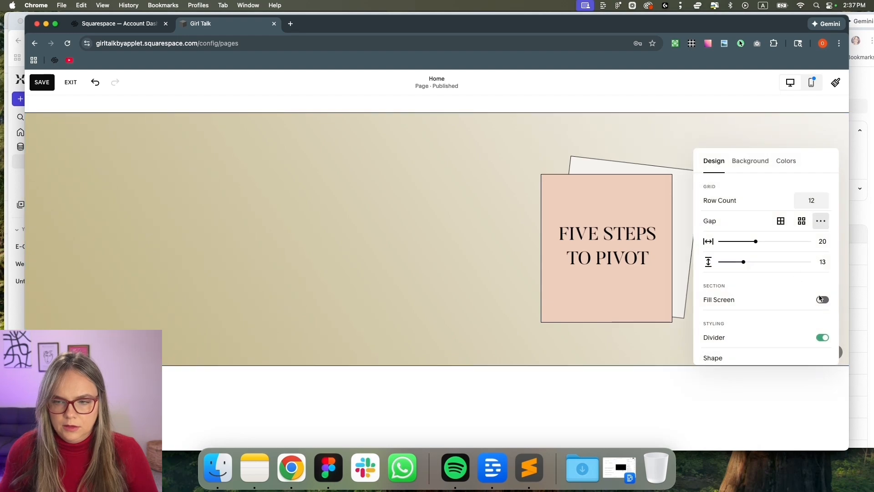
pyautogui.click(821, 299)
pyautogui.moveTo(622, 290); pyautogui.dragTo(619, 248)
pyautogui.click(622, 359)
pyautogui.moveTo(740, 391); pyautogui.dragTo(735, 305)
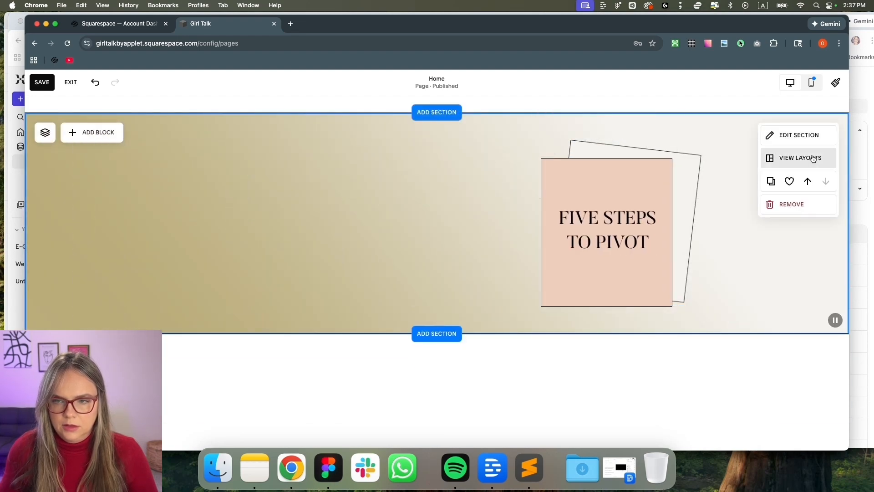
# Give the section a custom height of 53
pyautogui.click(808, 137)
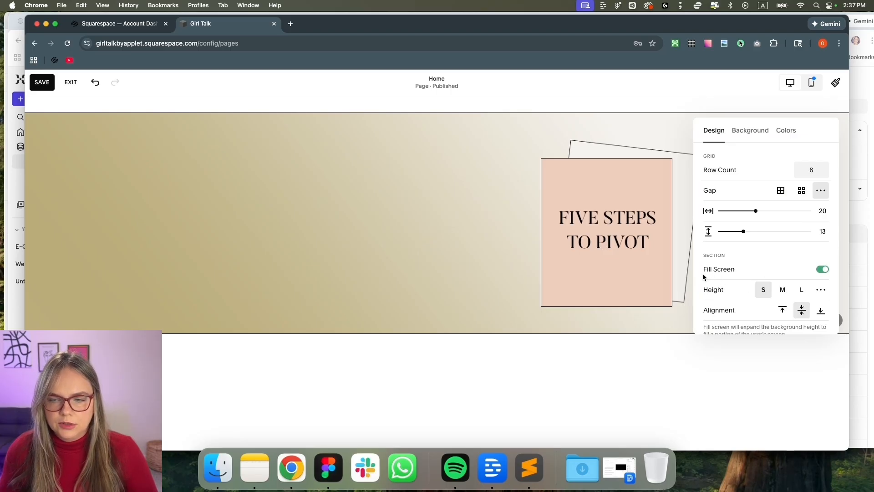
pyautogui.click(785, 291)
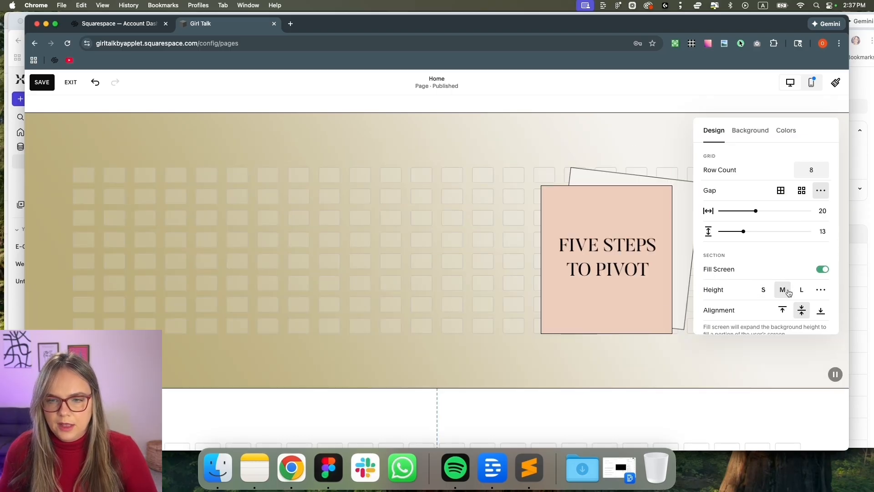
pyautogui.click(821, 291)
pyautogui.moveTo(706, 301); pyautogui.dragTo(760, 303)
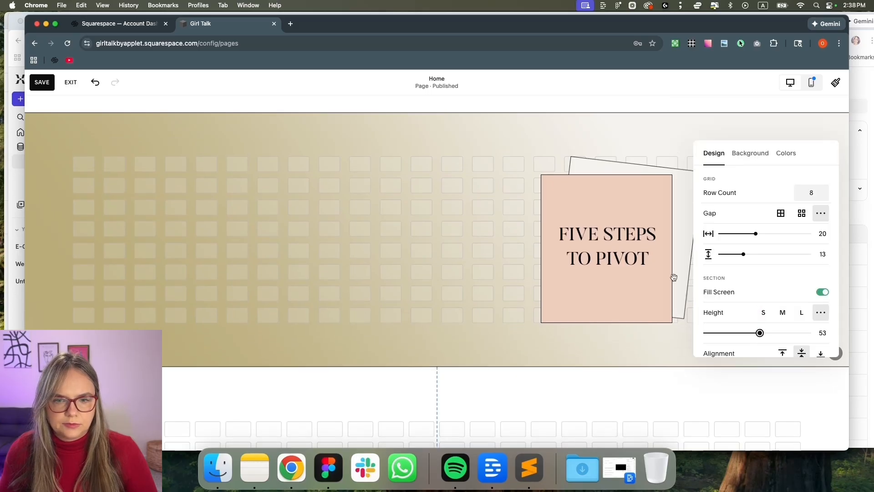
pyautogui.click(408, 235)
# Add a Subscribe newsletter block beside the Five Steps image and widen it
pyautogui.click(107, 134)
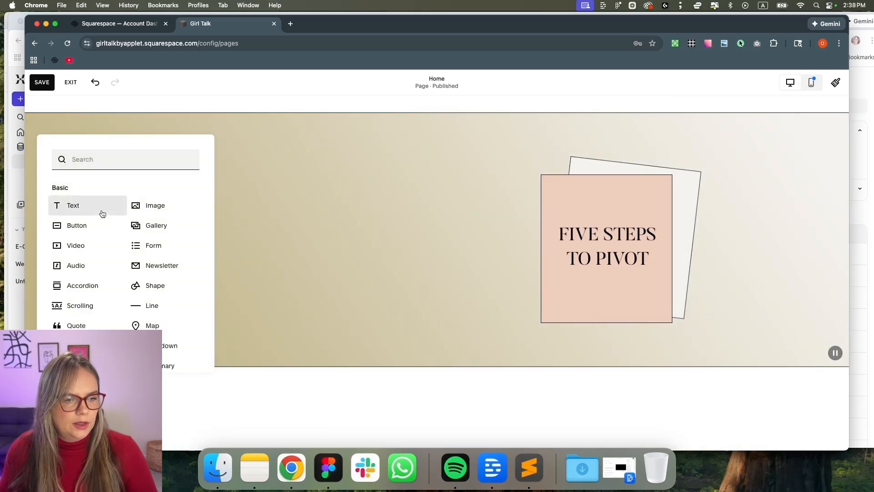
pyautogui.click(159, 265)
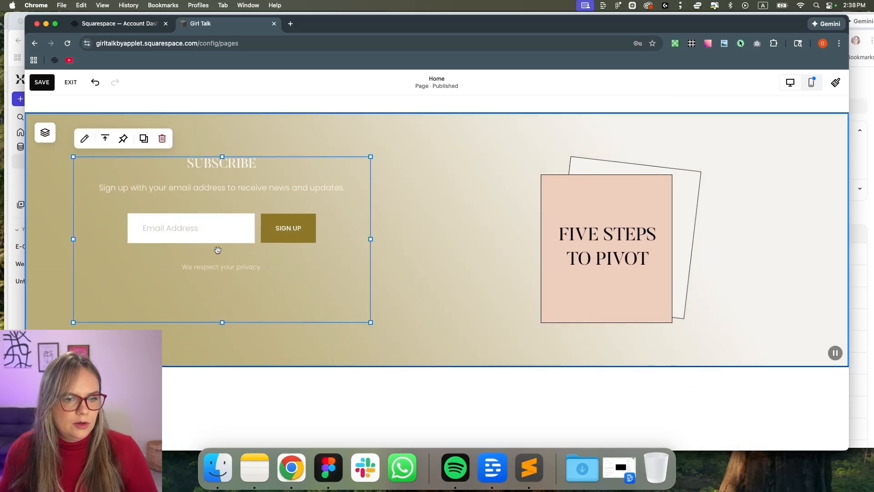
pyautogui.moveTo(436, 250); pyautogui.dragTo(472, 237)
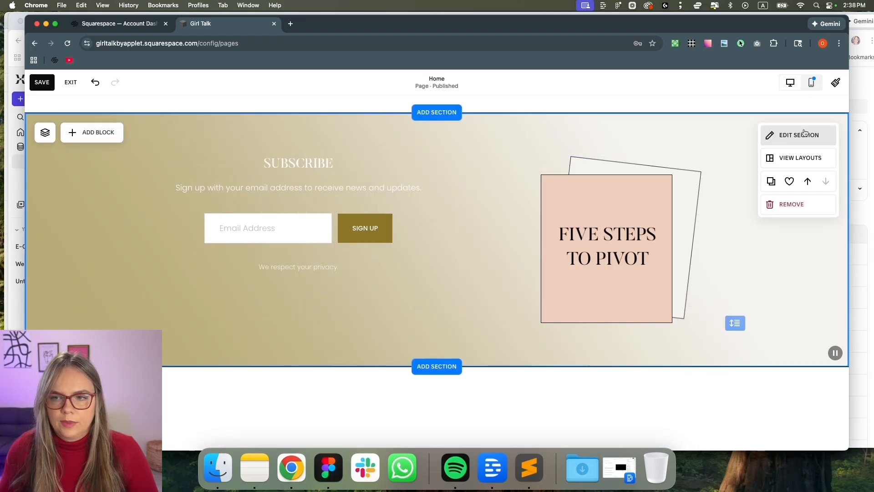
# After trying Bright 2 and Darkest 1, give the section the Light 1 colour theme
pyautogui.click(801, 133)
pyautogui.click(787, 162)
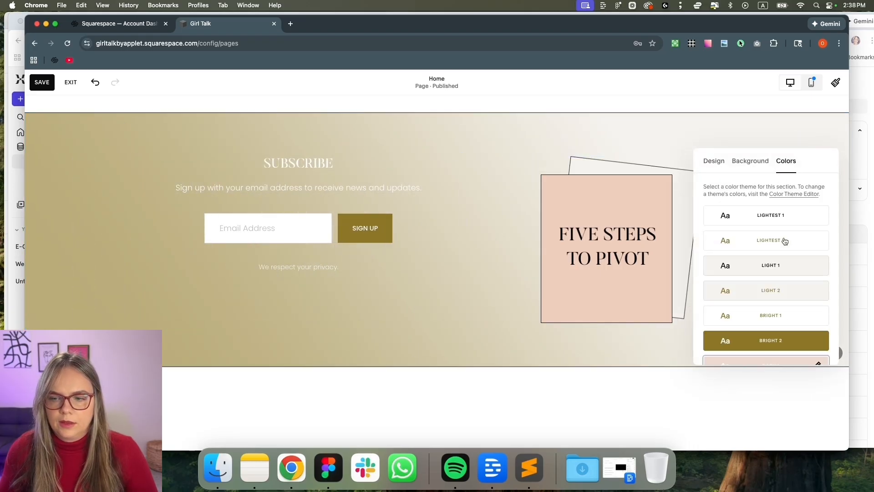
pyautogui.scroll(-3, 788, 259)
pyautogui.click(791, 279)
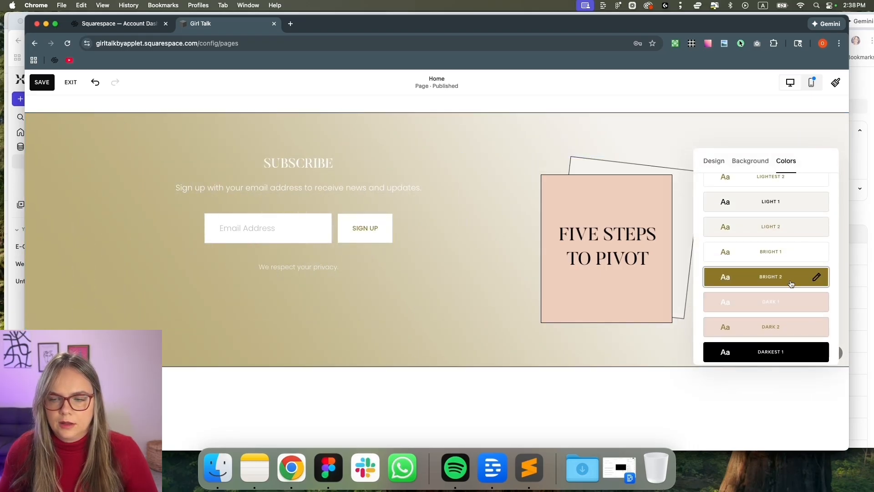
pyautogui.click(775, 349)
pyautogui.scroll(-1, 774, 355)
pyautogui.scroll(1, 780, 231)
pyautogui.click(782, 211)
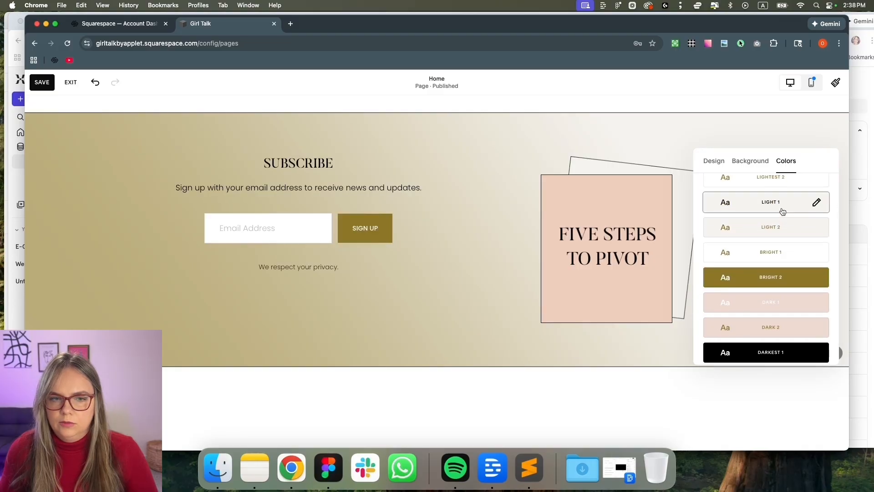
# Copy the signup heading from the Figma mockup, then select the Subscribe block
pyautogui.press('super+Tab')
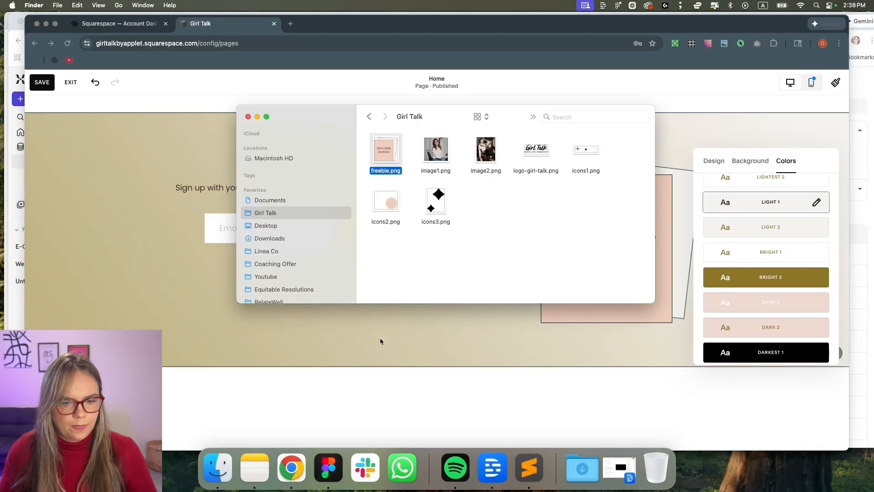
pyautogui.click(315, 460)
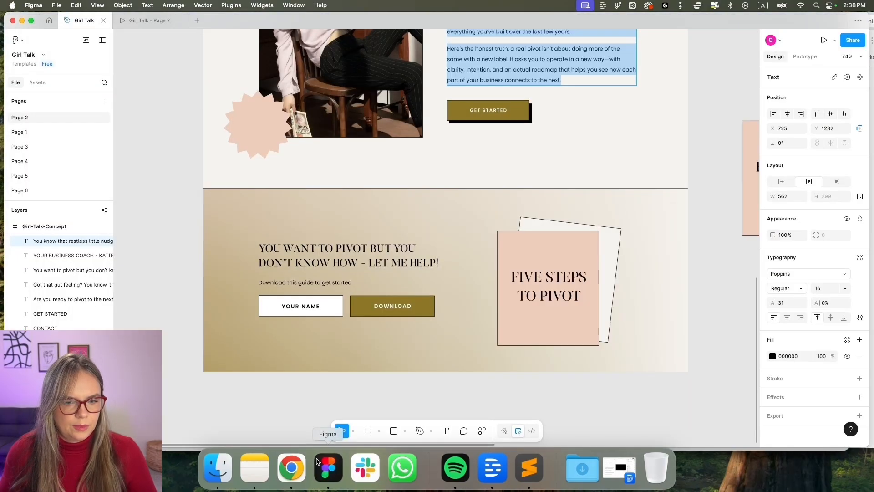
pyautogui.click(310, 263)
pyautogui.doubleClick(313, 254)
pyautogui.press('super+Tab')
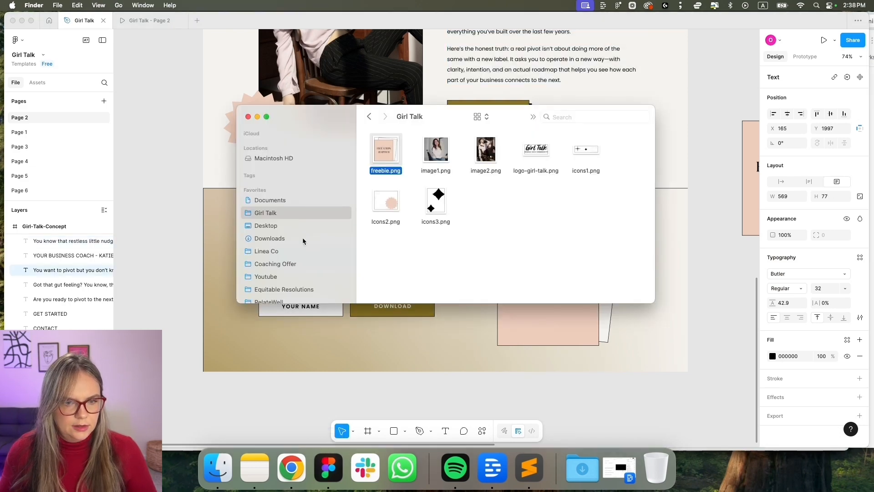
pyautogui.click(292, 469)
pyautogui.click(289, 199)
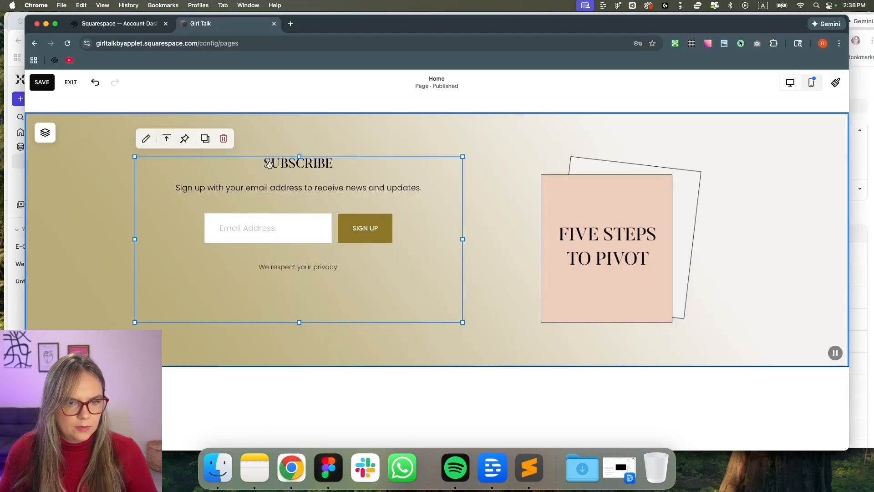
# Replace the newsletter title with 'You want to pivot but you don't know how - Let me help!'
pyautogui.click(147, 139)
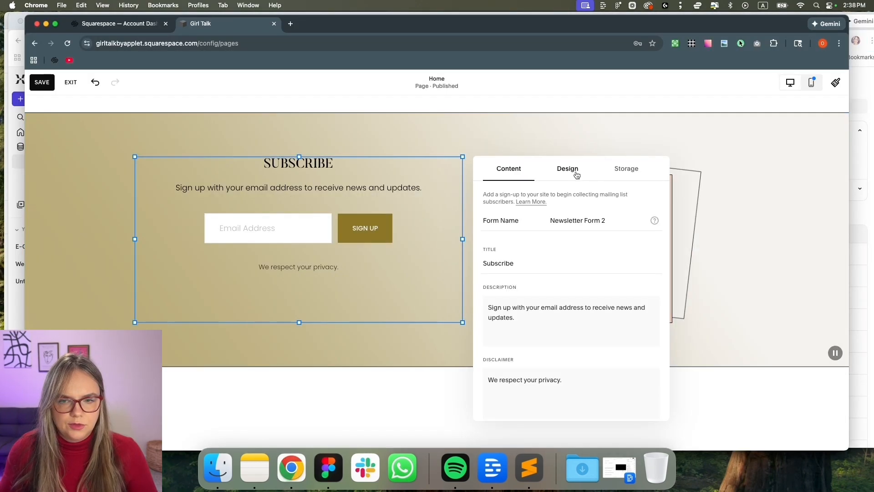
pyautogui.click(572, 173)
pyautogui.click(610, 181)
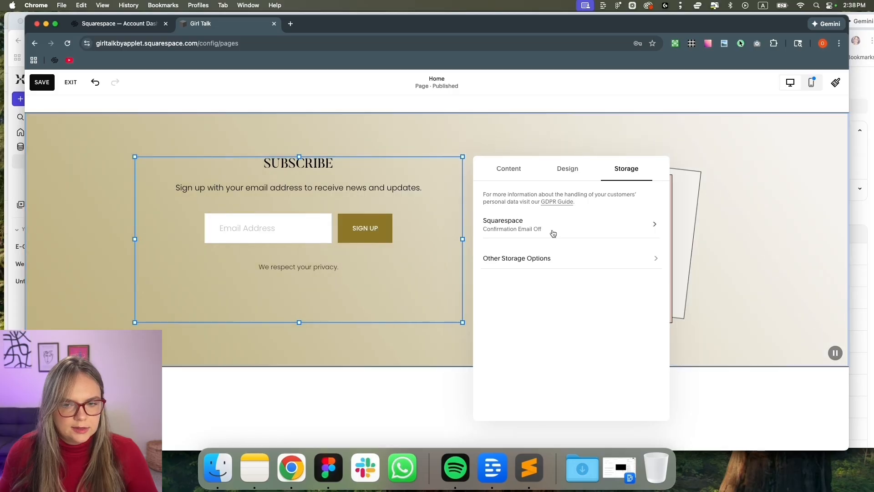
pyautogui.click(516, 170)
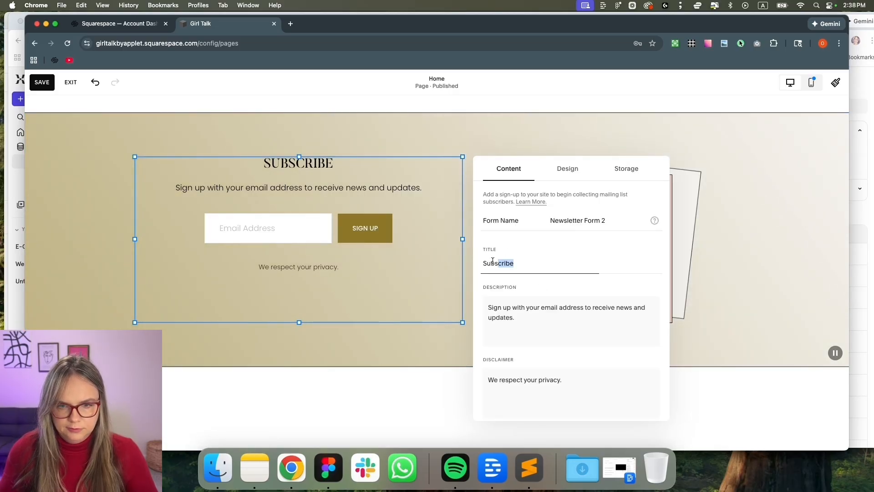
pyautogui.moveTo(526, 262); pyautogui.dragTo(473, 263)
pyautogui.write('You want to pivot but you don’t know how - Let me help!')
# Copy the Figma subheading and make 'Download this guide to get started' the newsletter description
pyautogui.press('super+Tab')
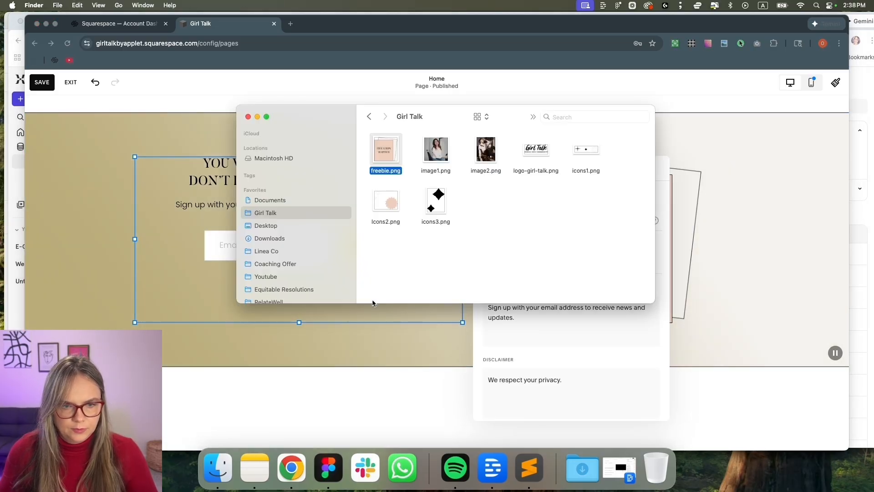
pyautogui.click(303, 468)
pyautogui.click(328, 467)
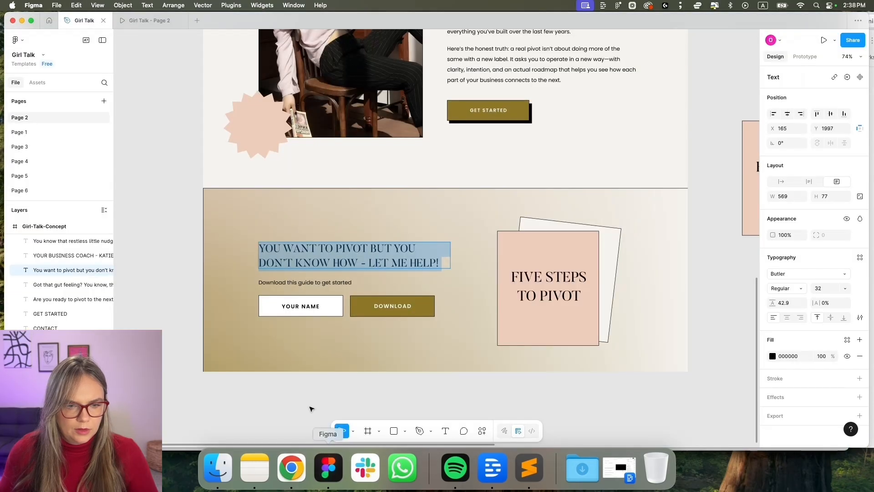
pyautogui.click(288, 281)
pyautogui.doubleClick(287, 281)
pyautogui.press('super+c')
pyautogui.press('super+Tab')
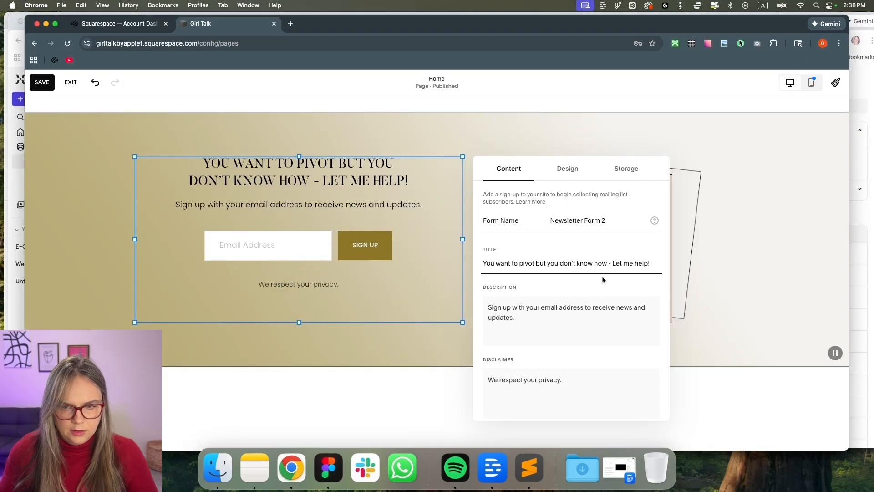
pyautogui.click(556, 325)
pyautogui.press('super+a')
pyautogui.press('super+v')
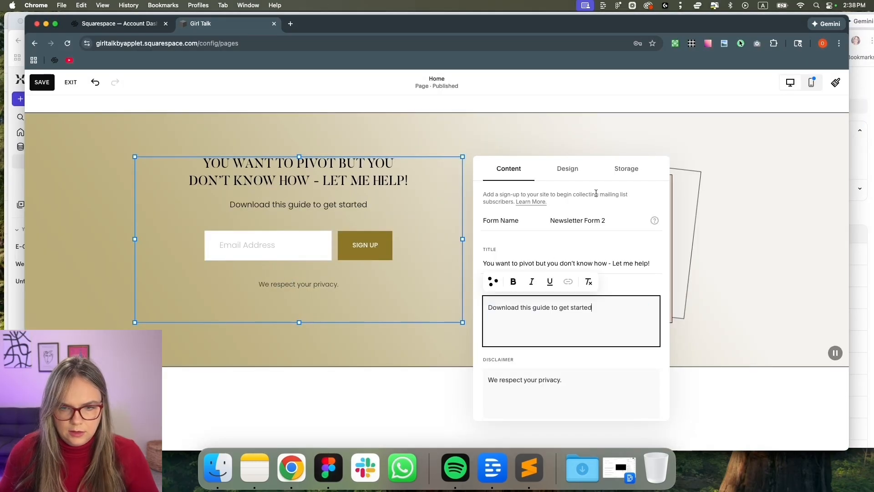
# Left-align the newsletter content and adjust the block's height and position
pyautogui.click(566, 173)
pyautogui.click(519, 246)
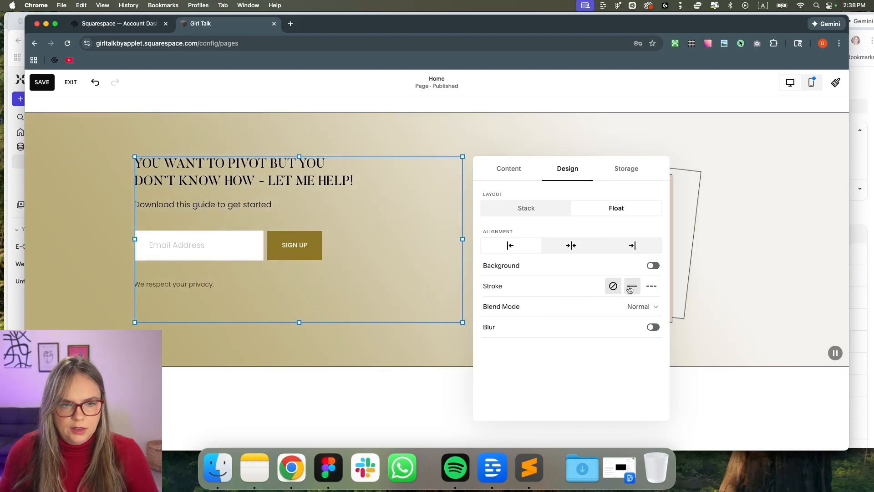
pyautogui.moveTo(299, 322)
pyautogui.mouseDown()
pyautogui.moveTo(297, 256)
pyautogui.moveTo(300, 313)
pyautogui.mouseUp()
pyautogui.moveTo(289, 261)
pyautogui.mouseDown()
pyautogui.moveTo(288, 283)
pyautogui.moveTo(292, 272)
pyautogui.mouseUp()
pyautogui.moveTo(300, 301); pyautogui.dragTo(300, 322)
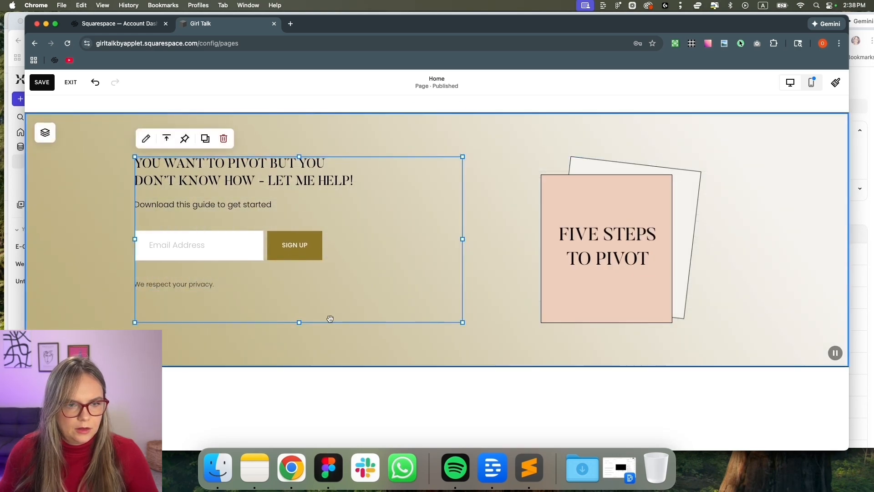
pyautogui.click(166, 145)
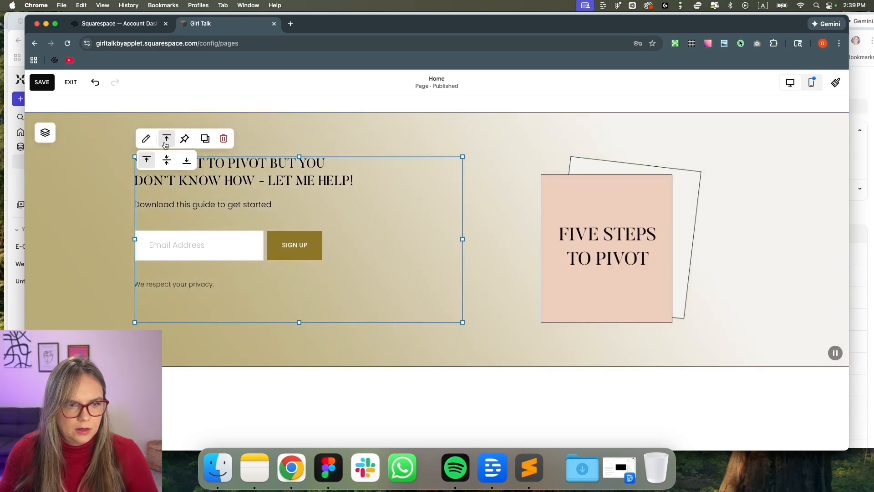
# Centre the form vertically, move form and Five Steps image closer, then save and exit
pyautogui.click(165, 164)
pyautogui.click(110, 186)
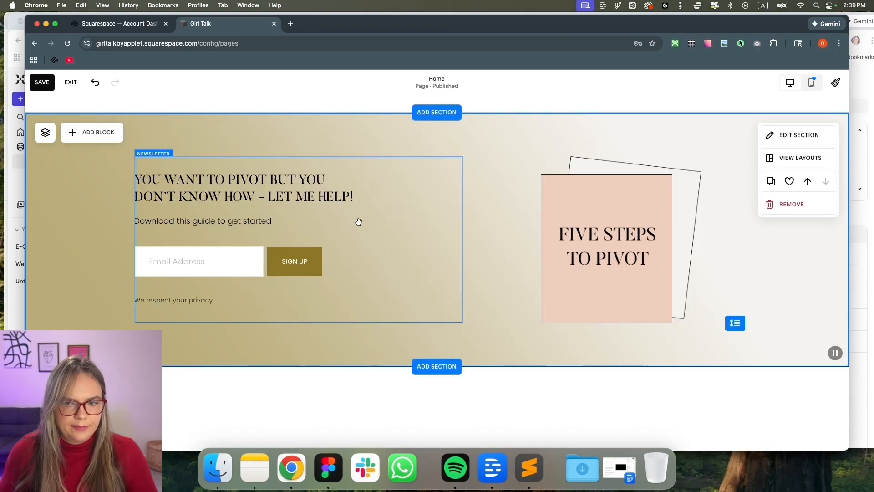
pyautogui.moveTo(345, 222); pyautogui.dragTo(396, 224)
pyautogui.moveTo(605, 233); pyautogui.dragTo(574, 234)
pyautogui.click(122, 252)
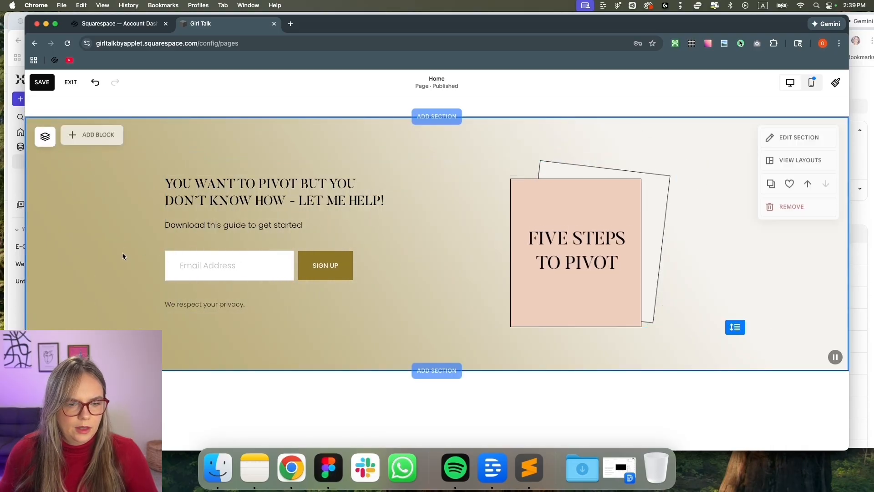
pyautogui.click(42, 84)
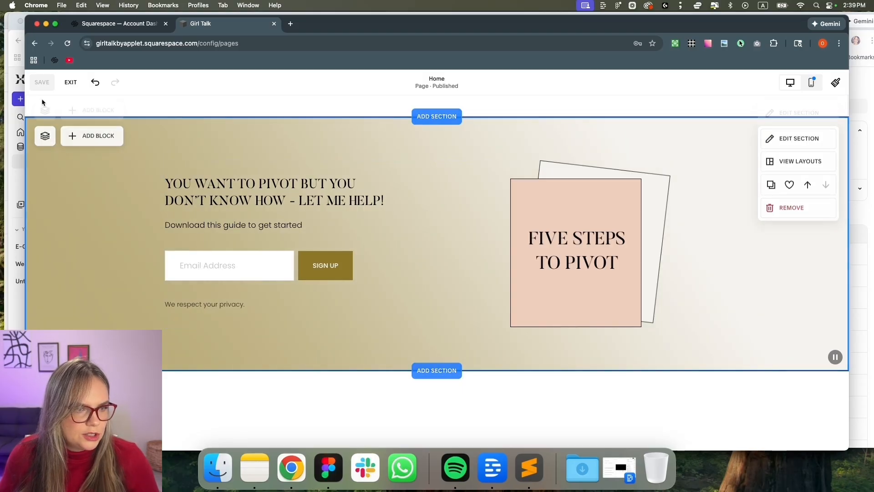
pyautogui.click(71, 82)
# Widen the 'Got that gut feeling' text block, shorten it, and raise the Learn More button beneath it
pyautogui.scroll(-10, 512, 215)
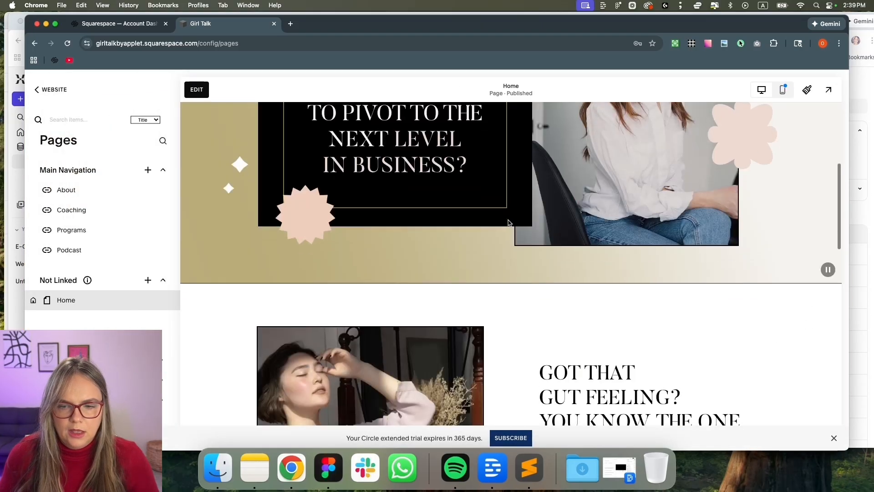
pyautogui.scroll(3, 245, 108)
pyautogui.click(197, 89)
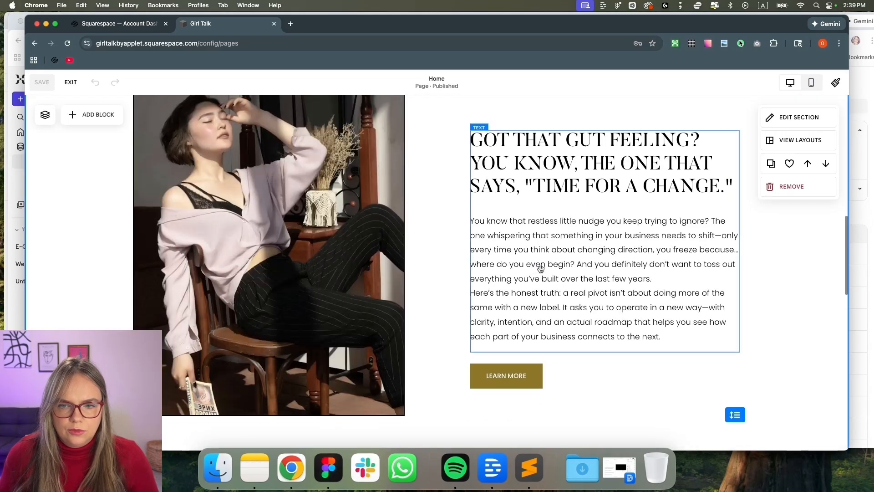
pyautogui.moveTo(738, 241); pyautogui.dragTo(798, 241)
pyautogui.moveTo(639, 347); pyautogui.dragTo(638, 317)
pyautogui.moveTo(569, 374); pyautogui.dragTo(570, 354)
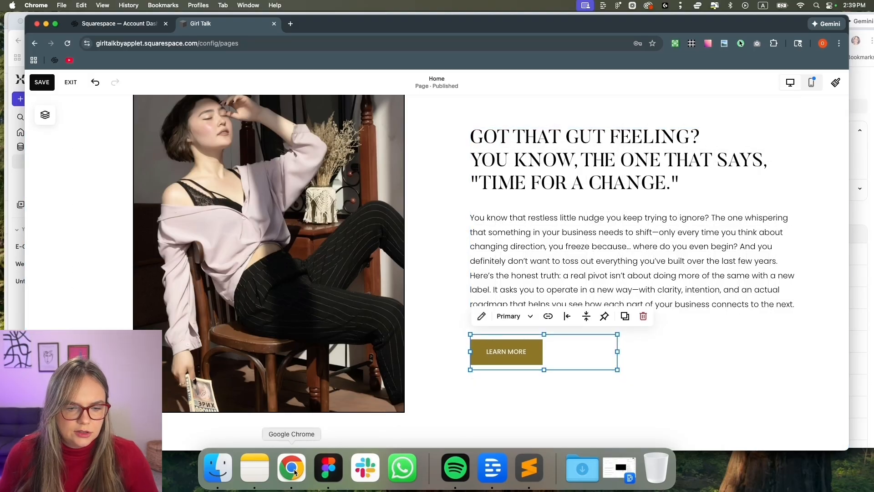
# Compare the layout against the Figma mockup, then save and exit the editor
pyautogui.click(329, 469)
pyautogui.scroll(3, 512, 145)
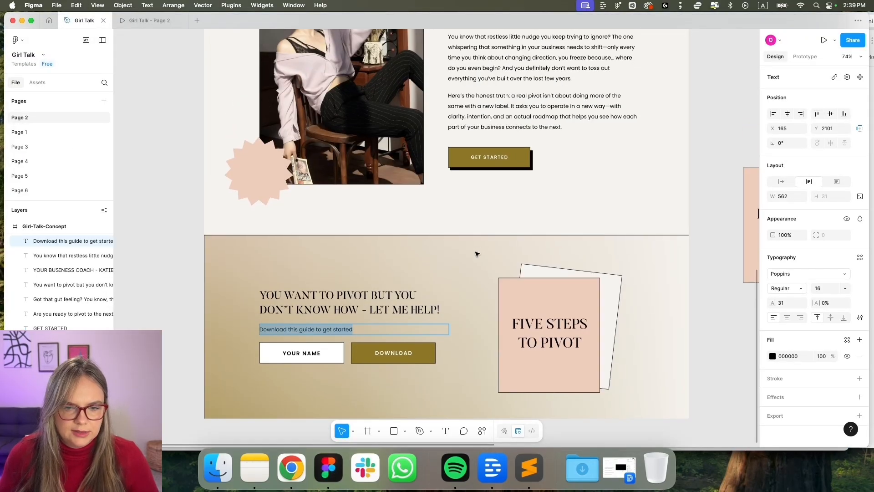
pyautogui.press('super+Tab')
pyautogui.click(43, 82)
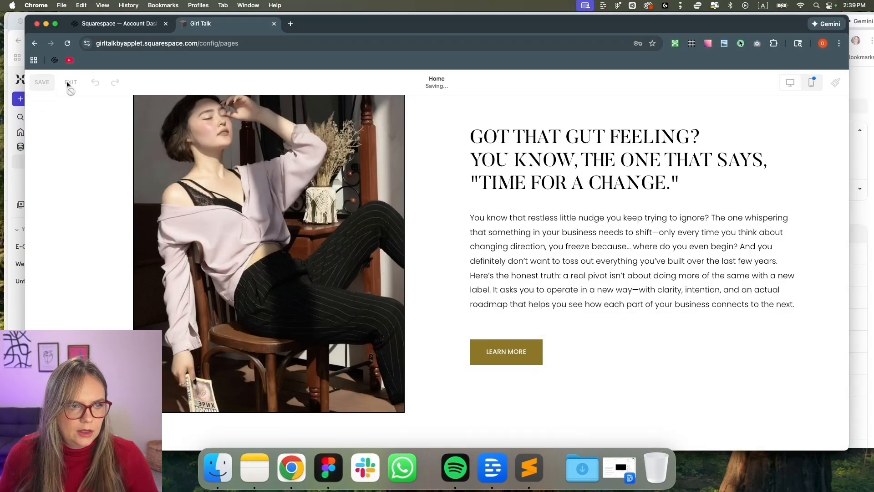
pyautogui.click(70, 83)
pyautogui.scroll(-10, 415, 223)
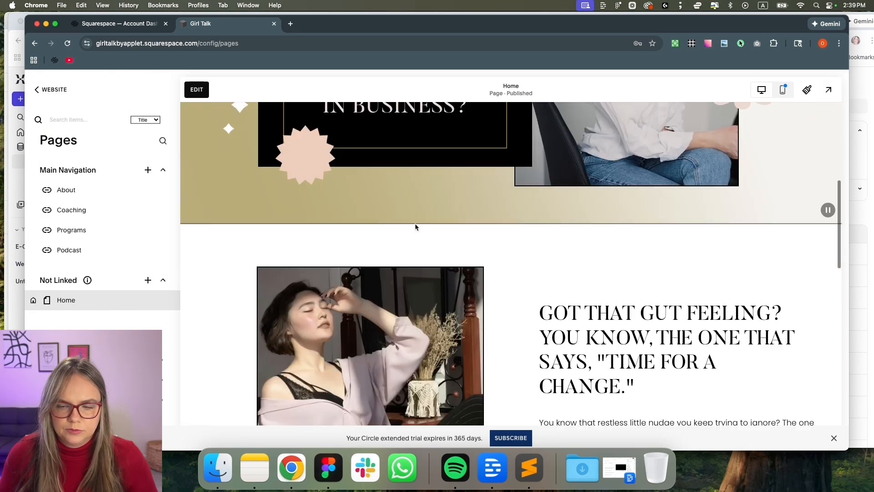
pyautogui.scroll(-5, 414, 225)
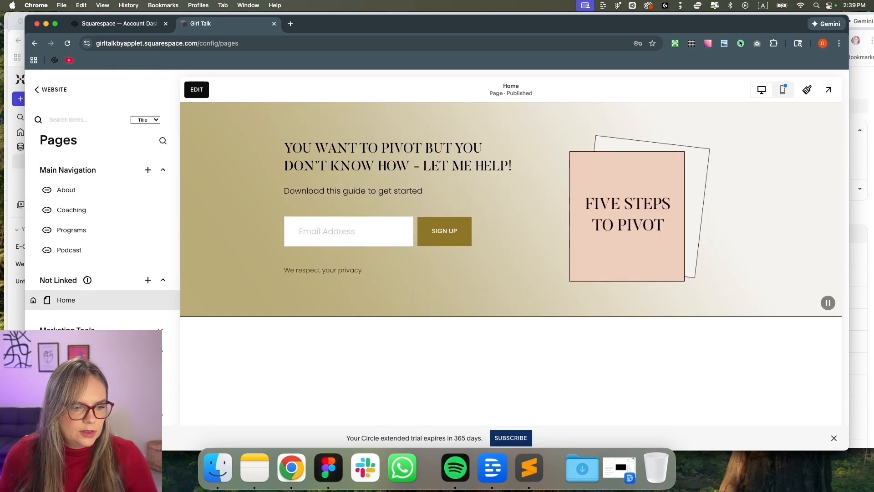
# Open the Custom CSS editor and scroll through the site preview
pyautogui.click(66, 371)
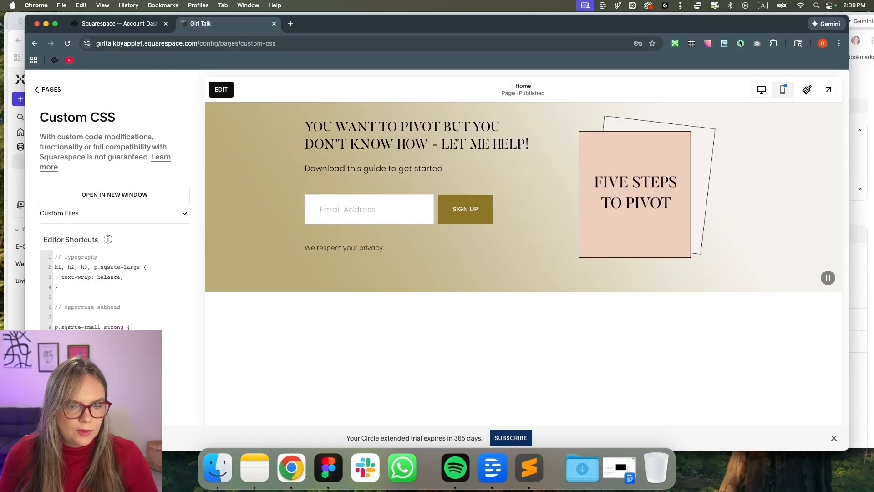
pyautogui.scroll(3, 363, 307)
pyautogui.scroll(-1, 359, 308)
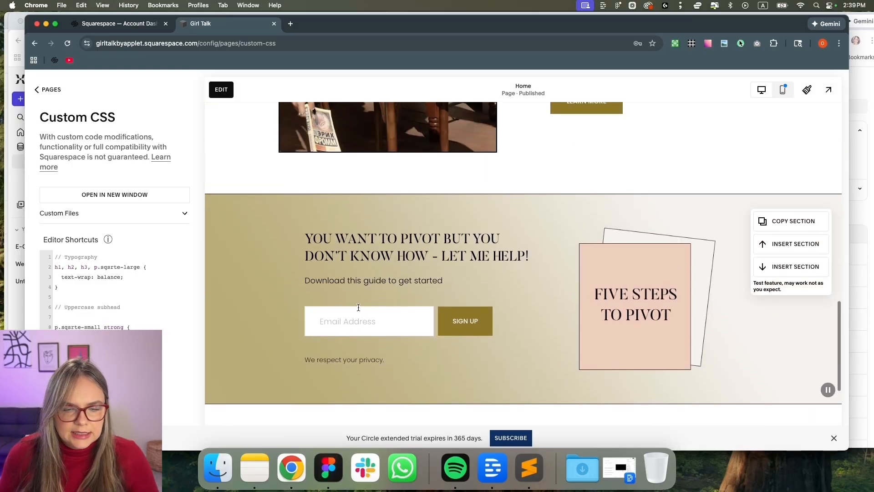
pyautogui.scroll(-2, 357, 307)
pyautogui.scroll(10, 364, 308)
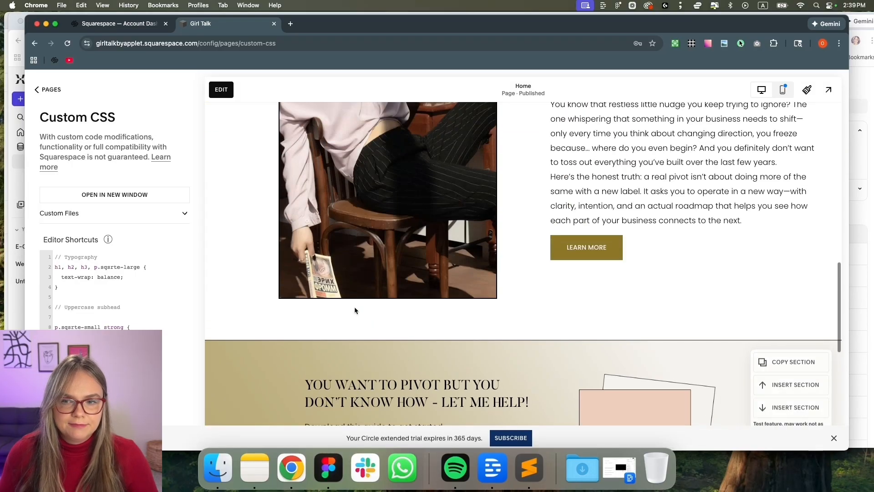
pyautogui.scroll(-5, 371, 308)
pyautogui.scroll(10, 371, 308)
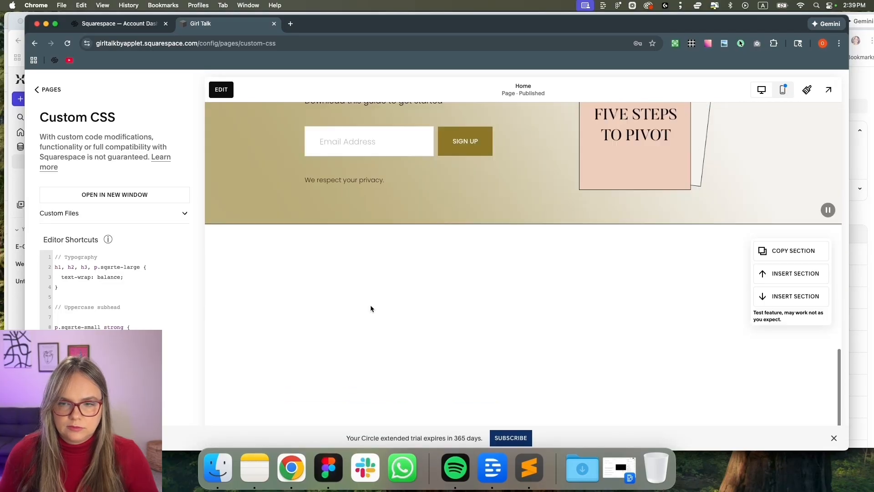
pyautogui.scroll(3, 371, 308)
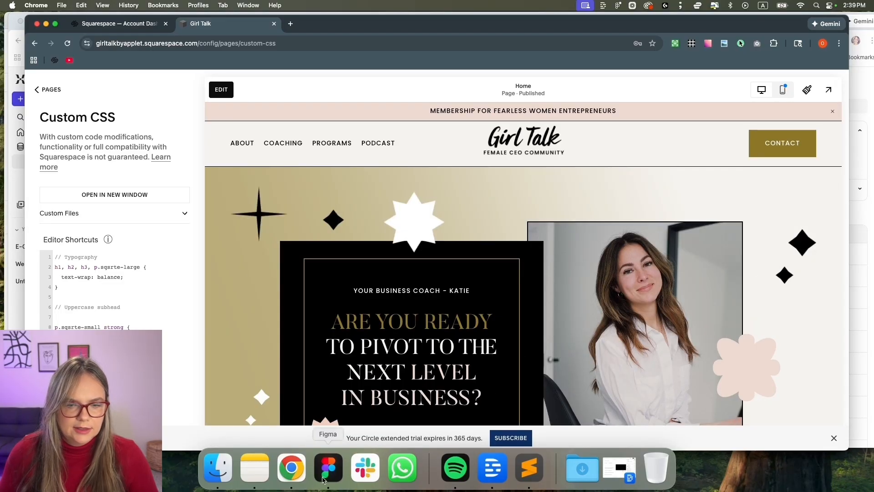
pyautogui.scroll(-3, 415, 291)
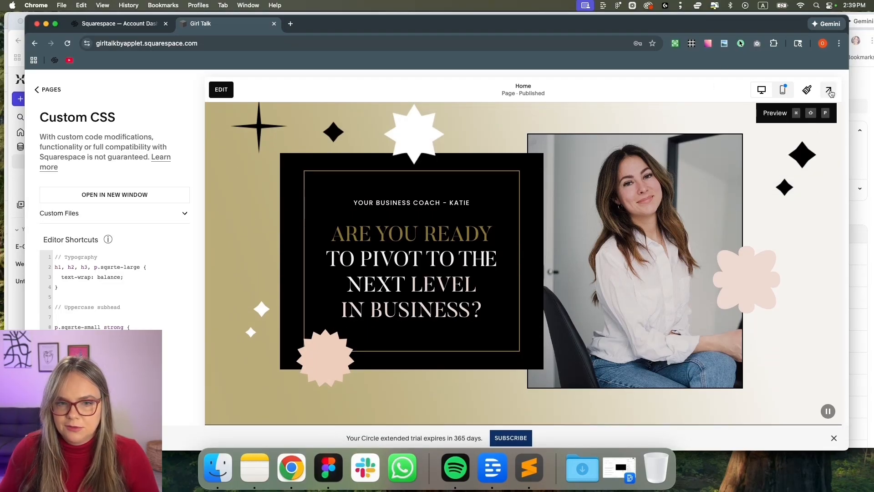
# Check the full-screen preview, then reopen the home page editor with Site Styles open
pyautogui.click(829, 89)
pyautogui.press('Escape')
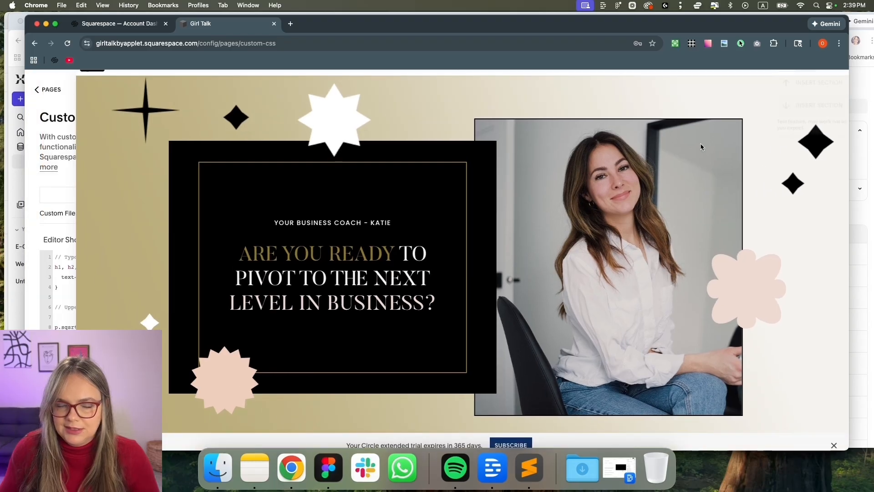
pyautogui.scroll(-1, 448, 322)
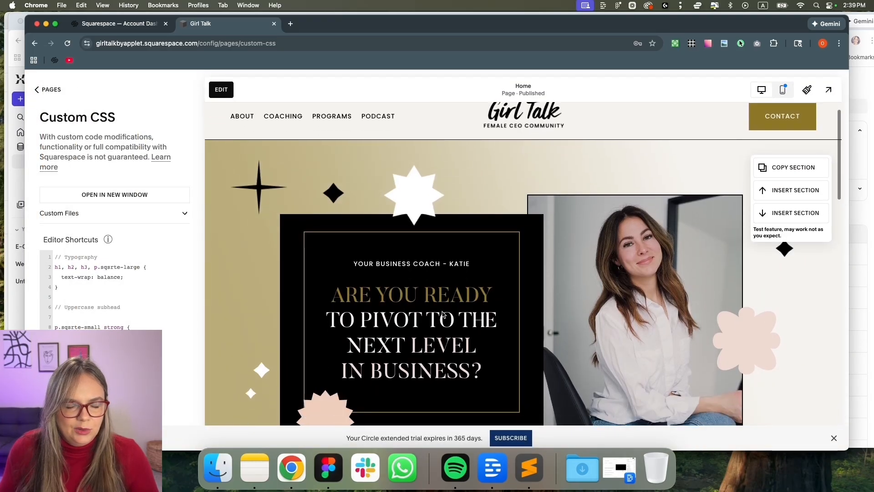
pyautogui.scroll(-10, 474, 369)
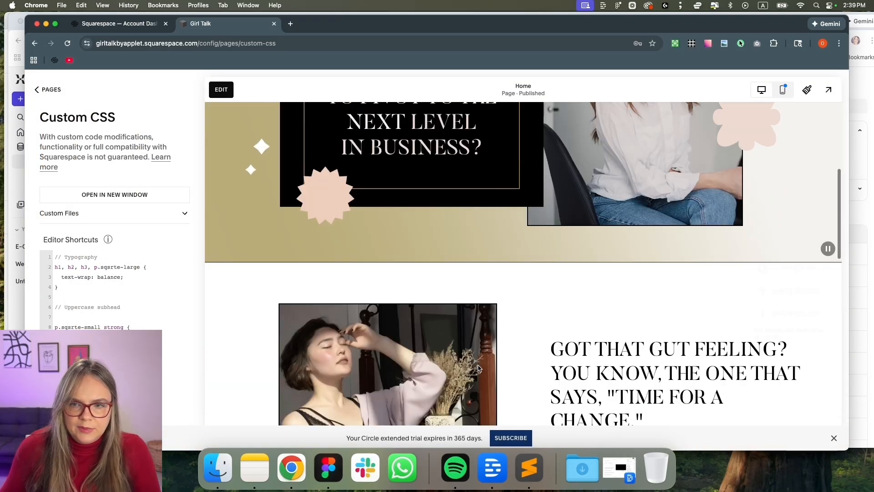
pyautogui.scroll(3, 485, 363)
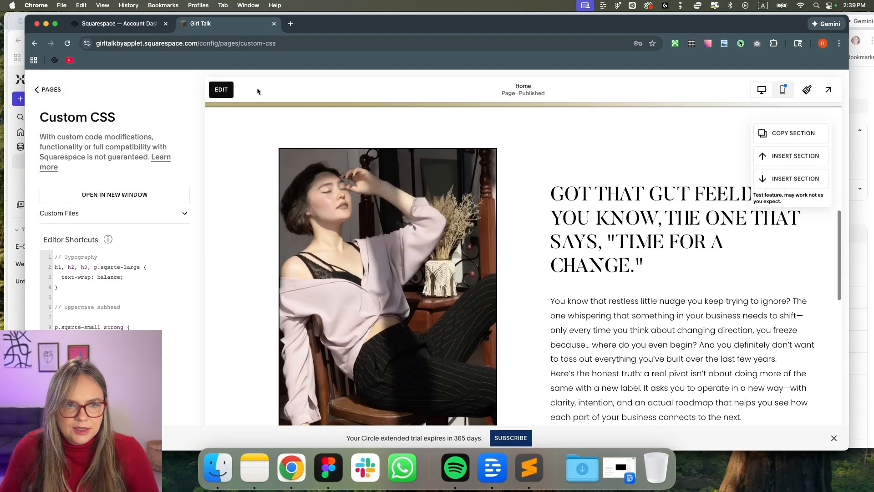
pyautogui.click(222, 90)
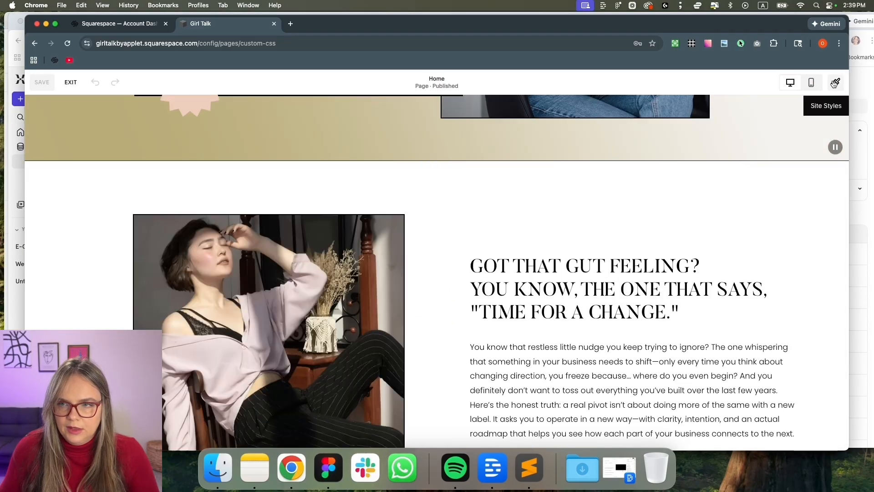
pyautogui.click(835, 83)
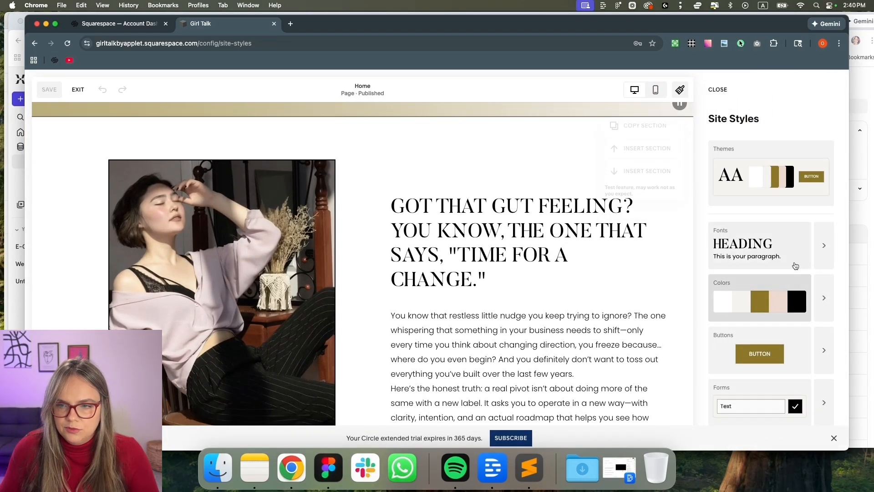
# Reduce the Heading 2 font size to 2.1rem
pyautogui.click(824, 246)
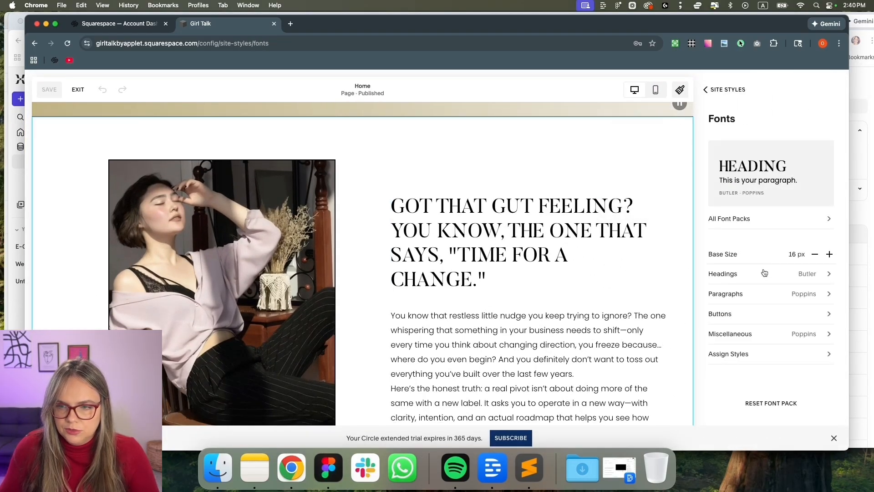
pyautogui.click(764, 272)
pyautogui.moveTo(741, 377); pyautogui.dragTo(735, 377)
pyautogui.scroll(-3, 458, 252)
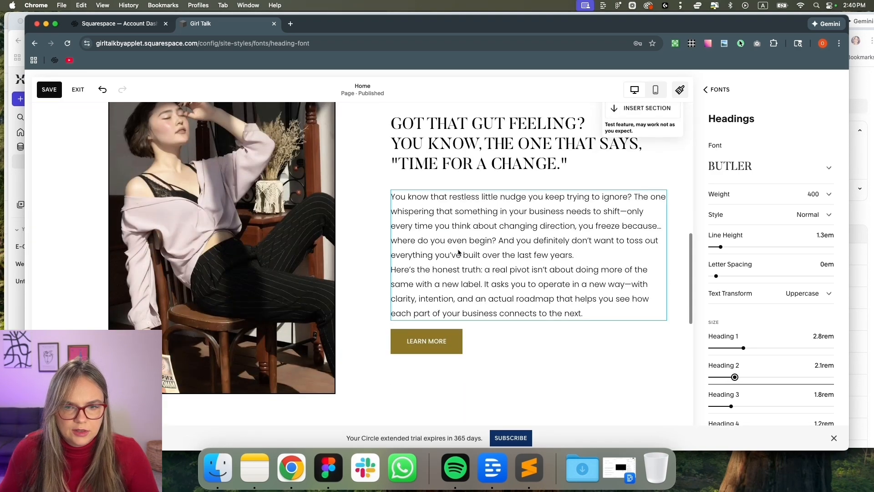
pyautogui.click(711, 90)
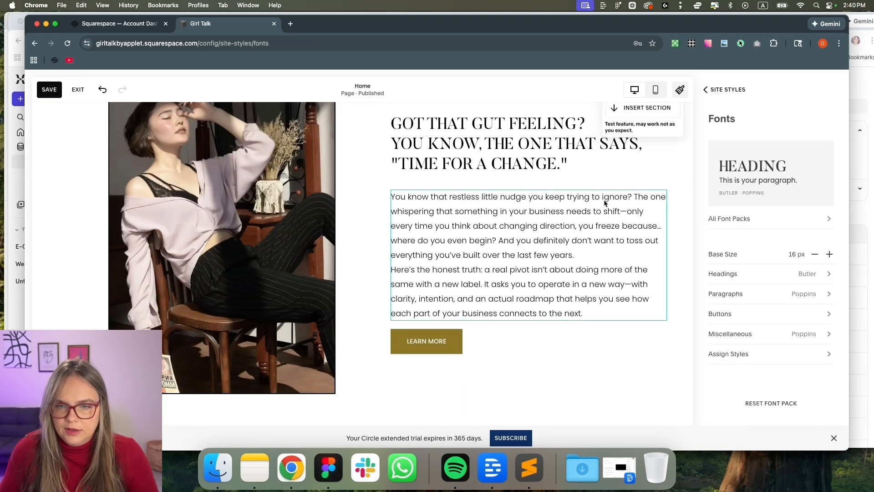
# Set Paragraph 2 to 1rem with weight 400, then close Site Styles
pyautogui.click(824, 295)
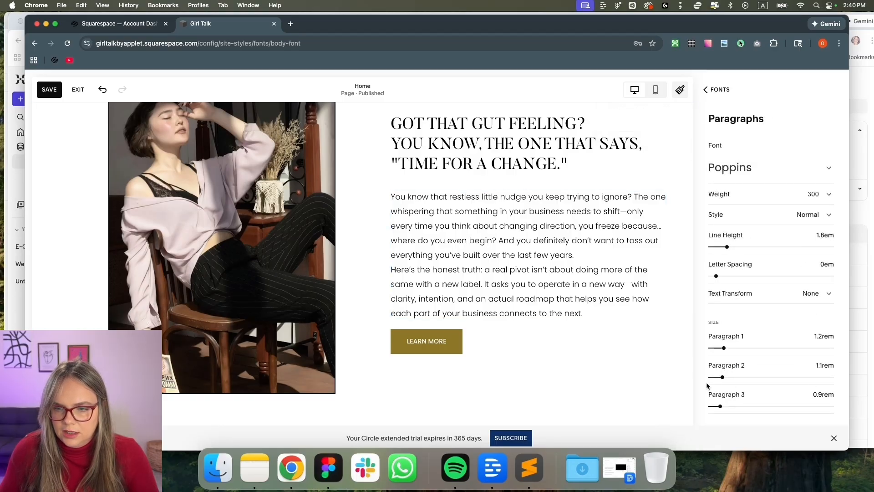
pyautogui.moveTo(722, 377); pyautogui.dragTo(720, 377)
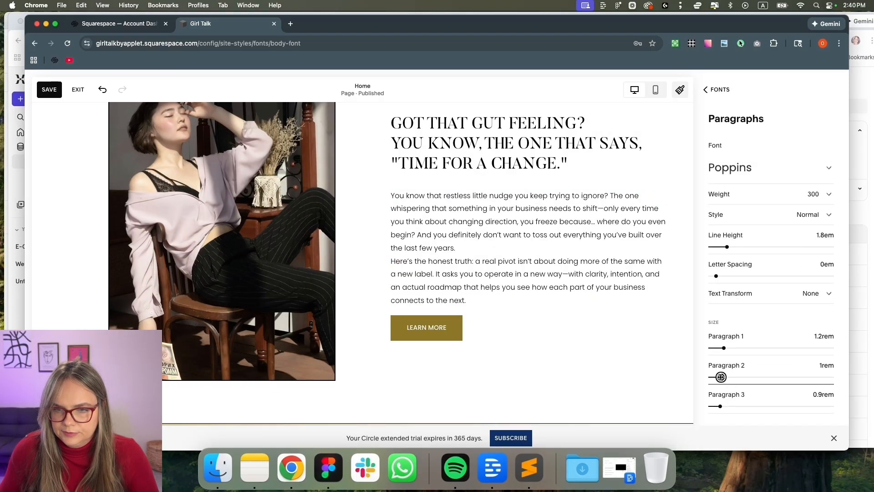
pyautogui.click(768, 196)
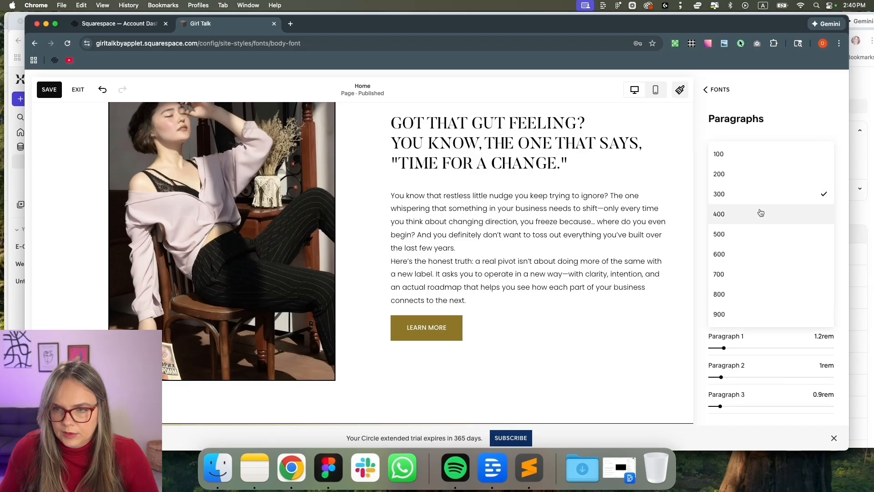
pyautogui.click(758, 214)
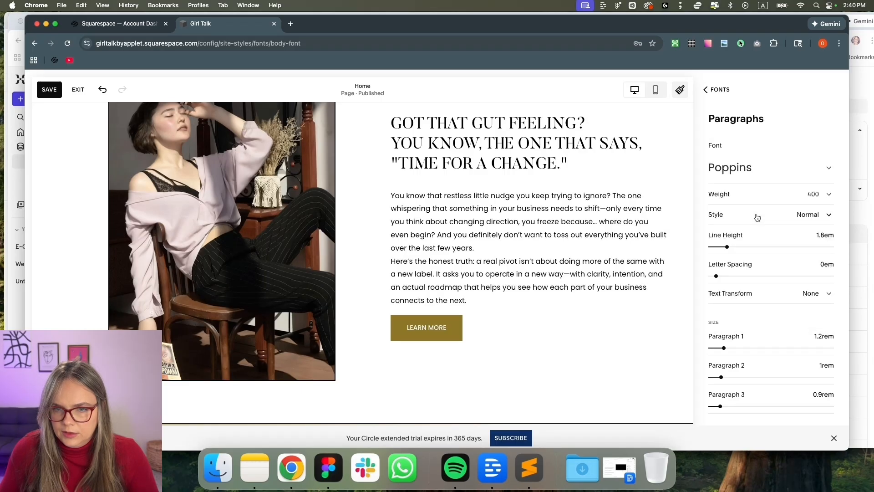
pyautogui.click(716, 90)
pyautogui.click(715, 90)
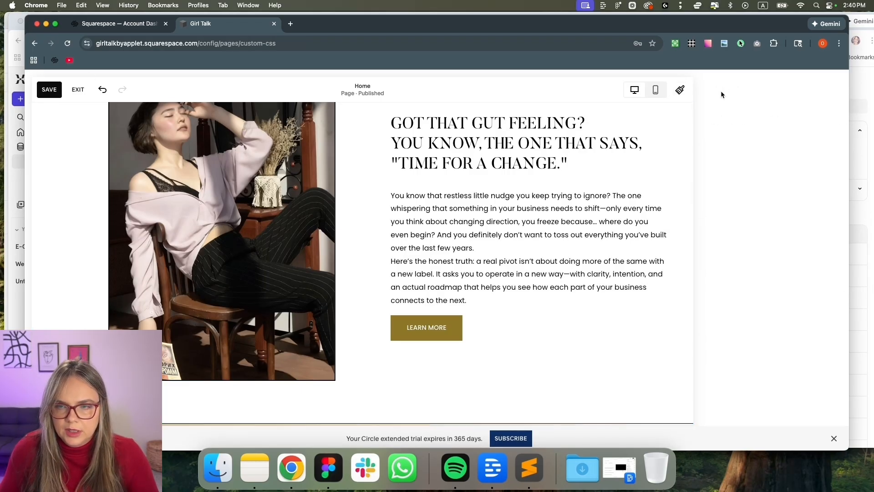
pyautogui.click(710, 91)
# Save the font style changes and resize the browser window beside the Figma mockup
pyautogui.scroll(-1, 747, 207)
pyautogui.click(760, 203)
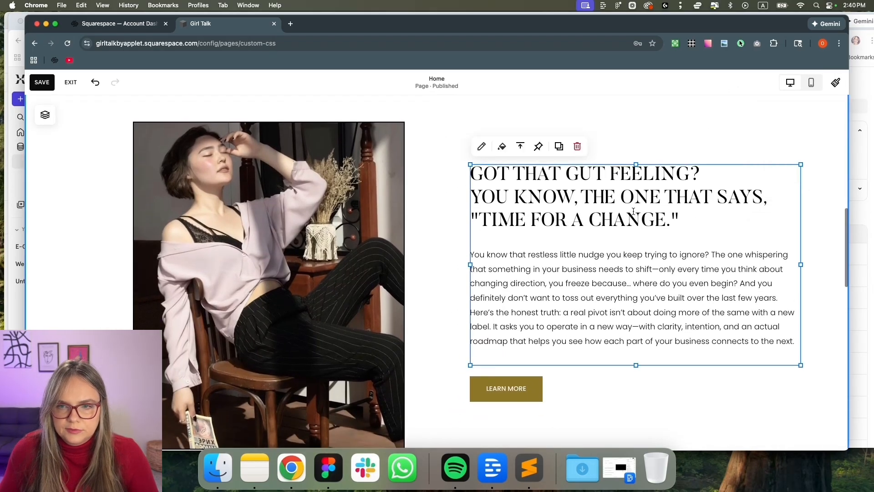
pyautogui.click(42, 82)
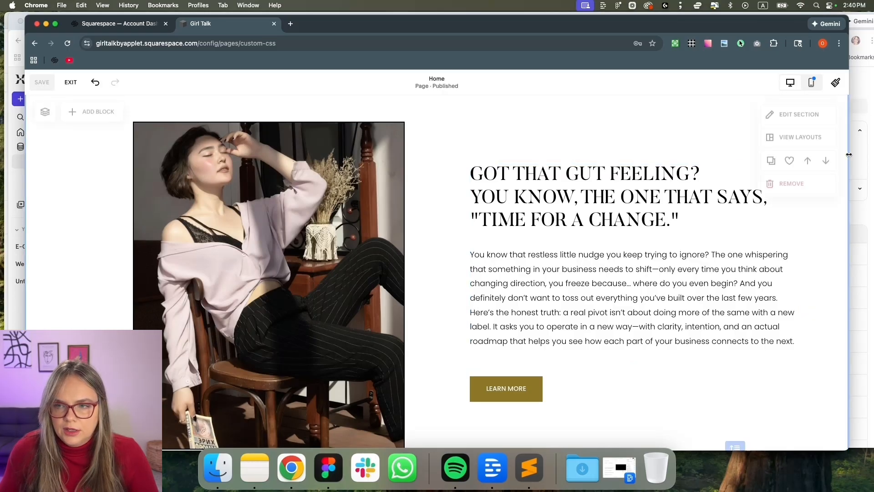
pyautogui.moveTo(849, 155); pyautogui.dragTo(802, 153)
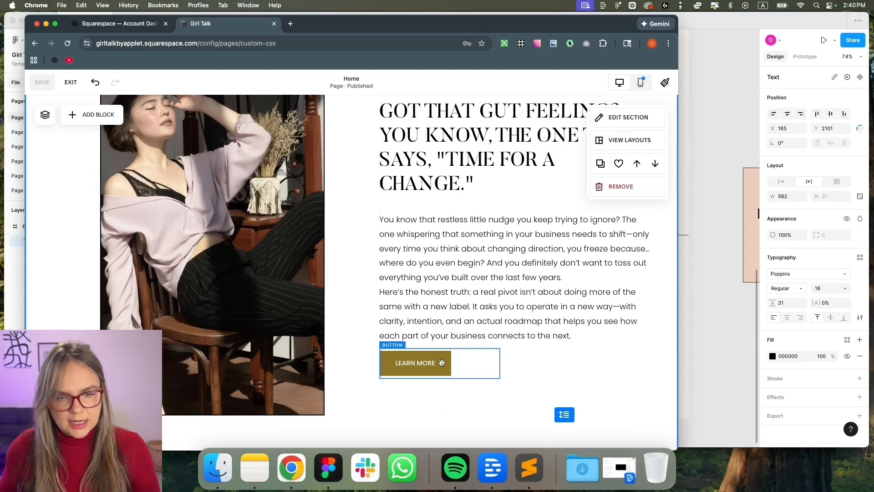
pyautogui.moveTo(678, 338); pyautogui.dragTo(856, 336)
# Bottom-align the text block, move it up, and stretch the LEARN MORE button full width
pyautogui.click(609, 350)
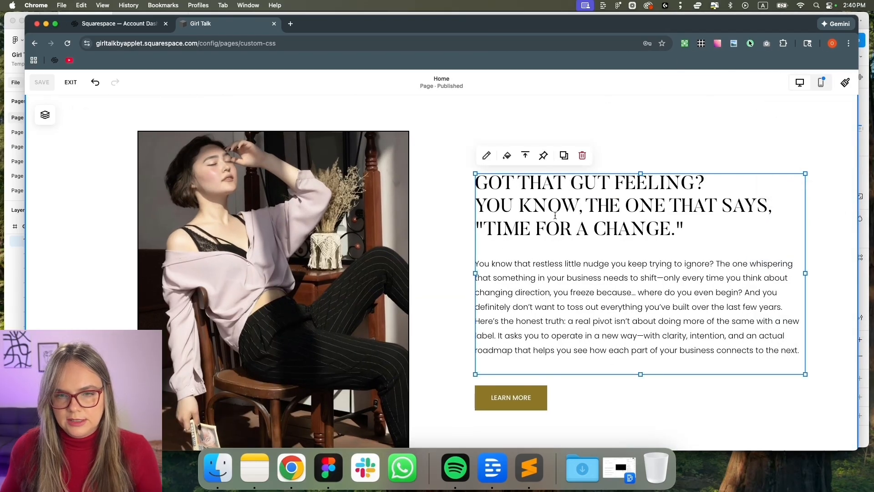
pyautogui.click(545, 178)
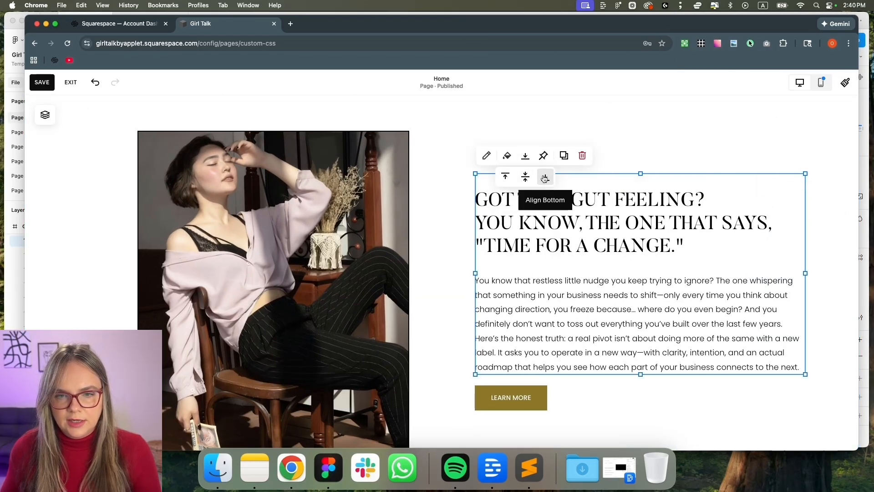
pyautogui.click(414, 324)
pyautogui.moveTo(519, 339); pyautogui.dragTo(520, 319)
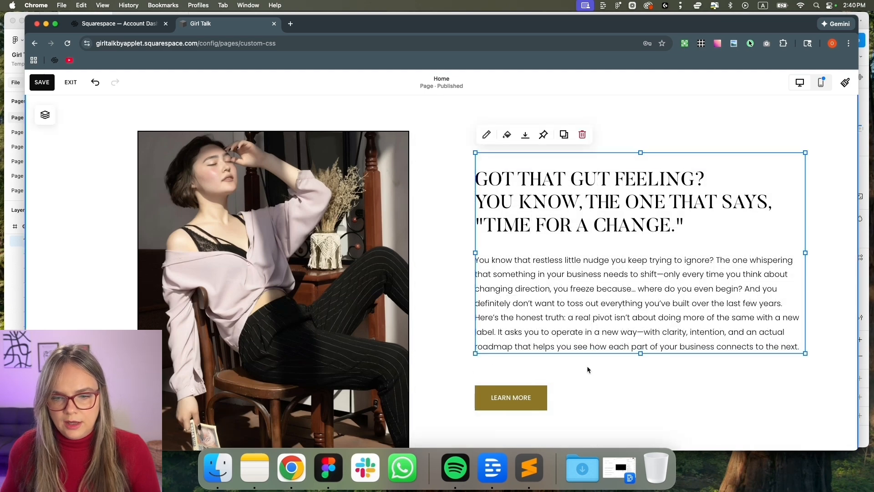
pyautogui.click(564, 390)
pyautogui.moveTo(621, 397); pyautogui.dragTo(805, 399)
# Save the page, leave the editor, and preview the site full-width
pyautogui.click(40, 85)
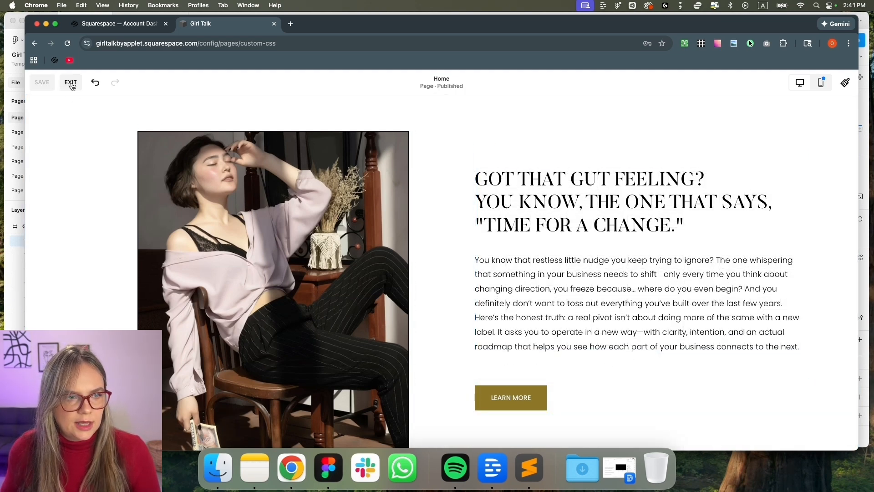
pyautogui.click(70, 83)
pyautogui.moveTo(788, 30); pyautogui.dragTo(806, 27)
pyautogui.click(856, 86)
pyautogui.scroll(-10, 790, 252)
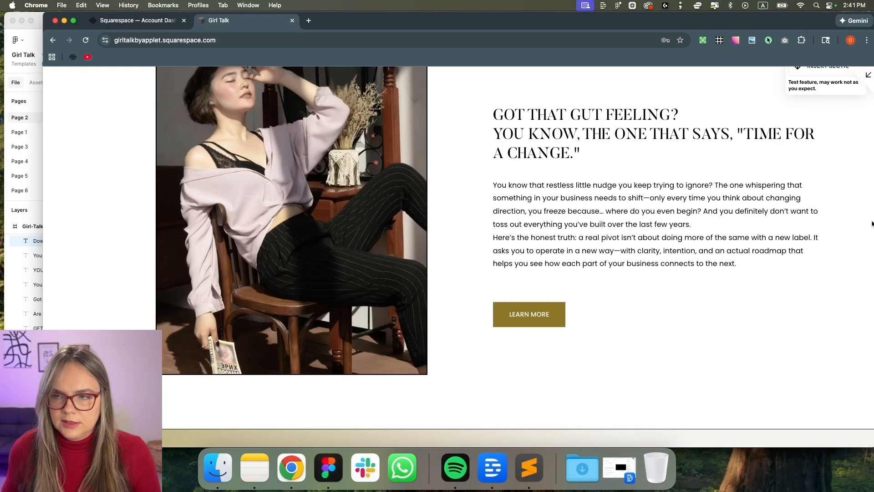
# Narrow the browser window to compare the preview with the mockup, then close the preview
pyautogui.moveTo(811, 21); pyautogui.dragTo(793, 21)
pyautogui.moveTo(858, 52); pyautogui.dragTo(820, 60)
pyautogui.scroll(2, 769, 208)
pyautogui.scroll(-2, 767, 218)
pyautogui.scroll(3, 760, 237)
pyautogui.scroll(-1, 753, 242)
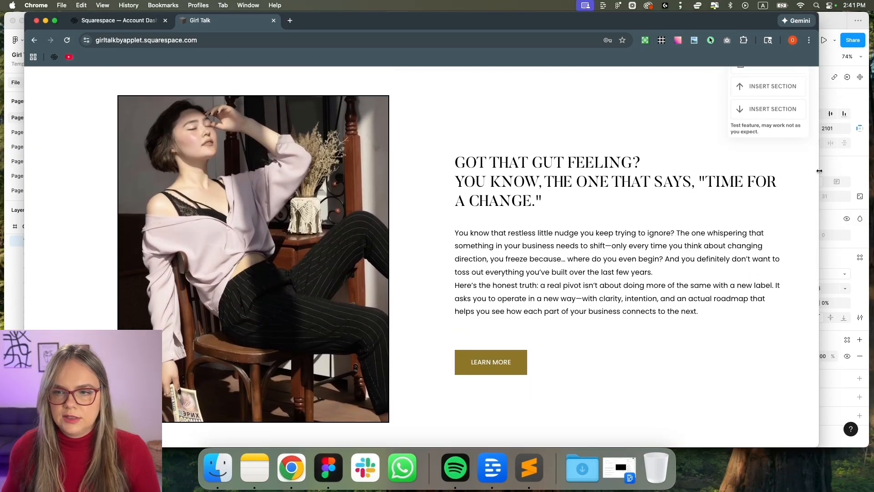
pyautogui.moveTo(819, 172); pyautogui.dragTo(835, 169)
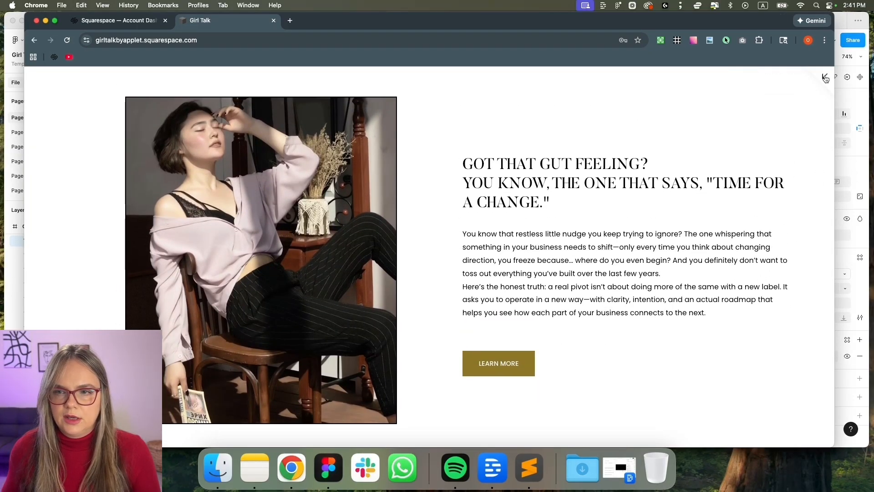
pyautogui.click(826, 79)
# Shift the text block right one column, narrow it so it rewraps, and reposition the button
pyautogui.click(220, 86)
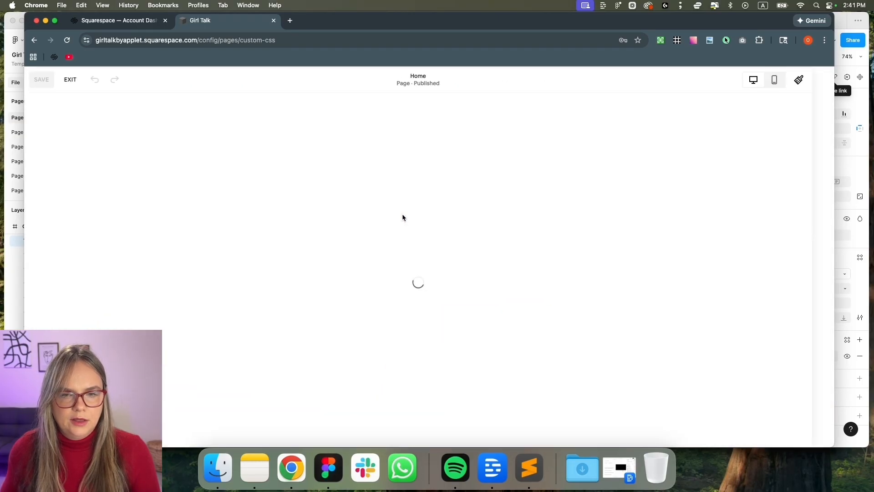
pyautogui.moveTo(573, 151); pyautogui.dragTo(546, 166)
pyautogui.moveTo(792, 244); pyautogui.dragTo(723, 233)
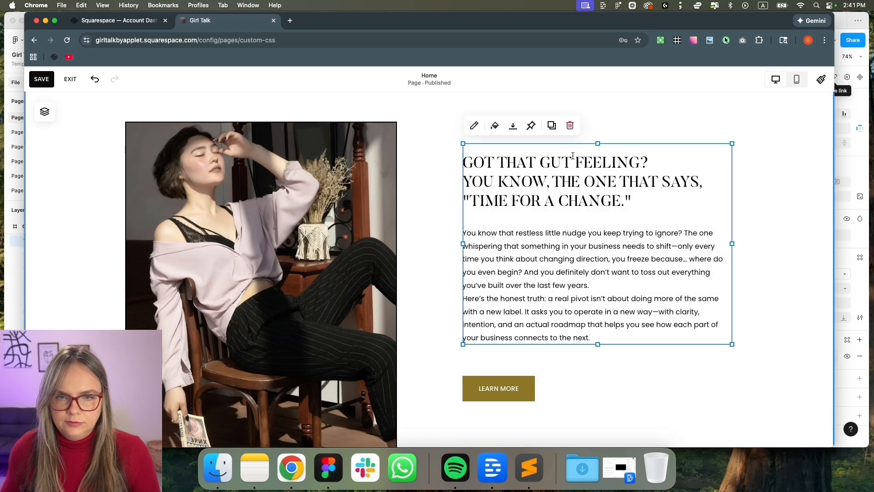
pyautogui.scroll(-3, 503, 359)
pyautogui.moveTo(489, 334); pyautogui.dragTo(491, 340)
pyautogui.moveTo(527, 234); pyautogui.dragTo(528, 242)
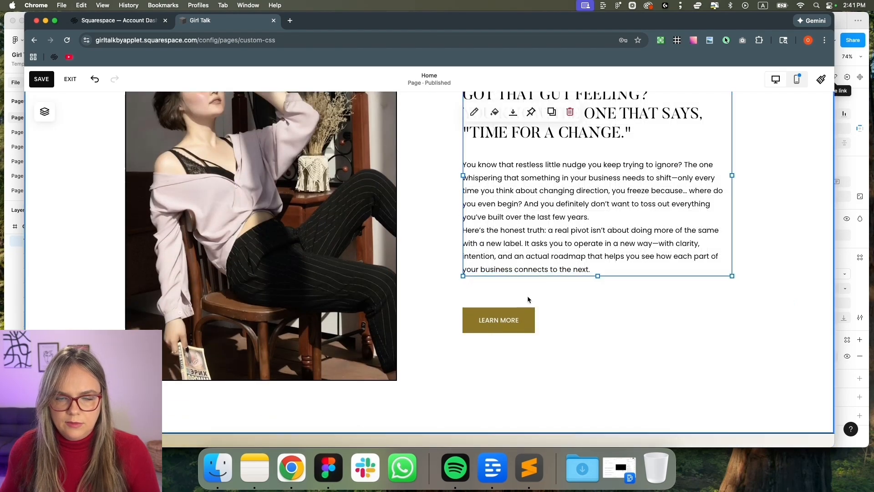
pyautogui.click(733, 293)
# Change the section's grid gap and move the LEARN MORE button down
pyautogui.scroll(3, 756, 250)
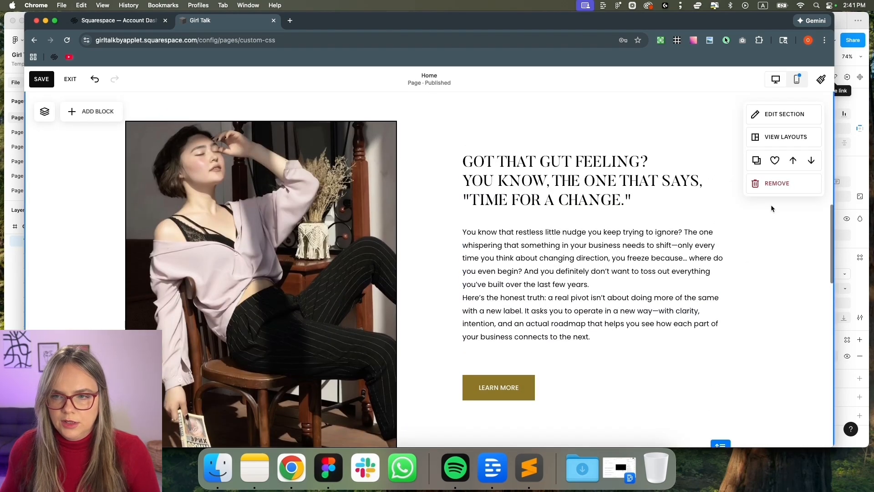
pyautogui.click(764, 113)
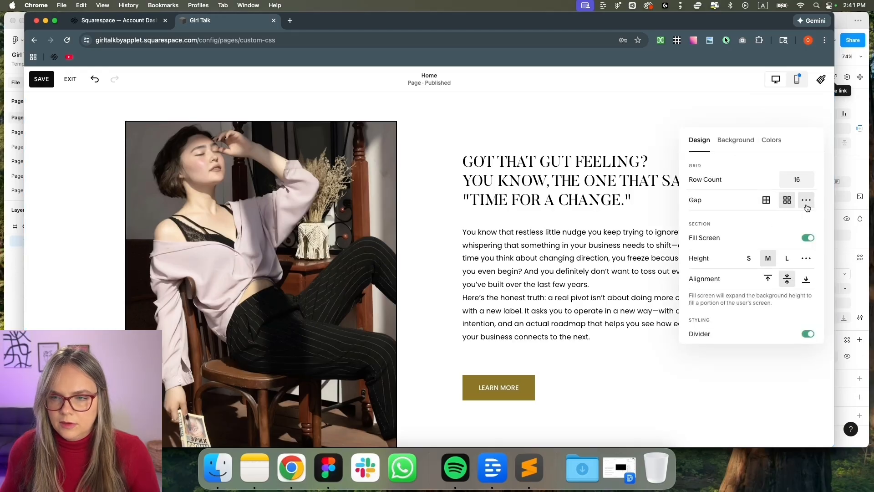
pyautogui.click(763, 204)
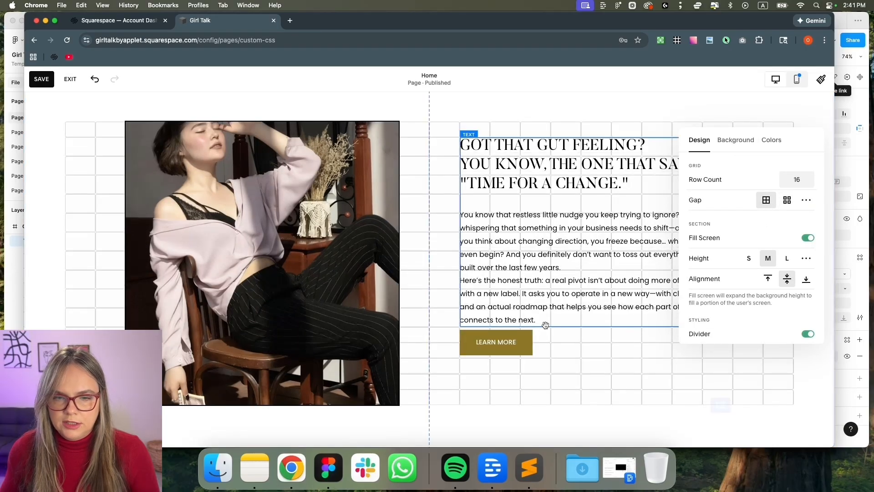
pyautogui.moveTo(500, 350); pyautogui.dragTo(503, 385)
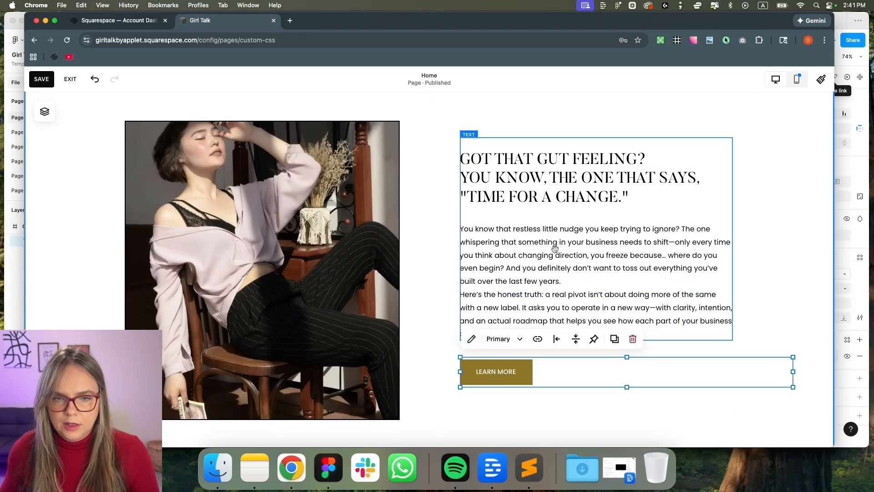
pyautogui.click(554, 236)
# Narrow the photo by one column, move text and button left toward it, and compare with Figma
pyautogui.click(361, 293)
pyautogui.scroll(-2, 363, 301)
pyautogui.moveTo(399, 219); pyautogui.dragTo(371, 219)
pyautogui.click(403, 220)
pyautogui.scroll(2, 404, 220)
pyautogui.moveTo(435, 213); pyautogui.dragTo(540, 403)
pyautogui.moveTo(538, 283); pyautogui.dragTo(514, 284)
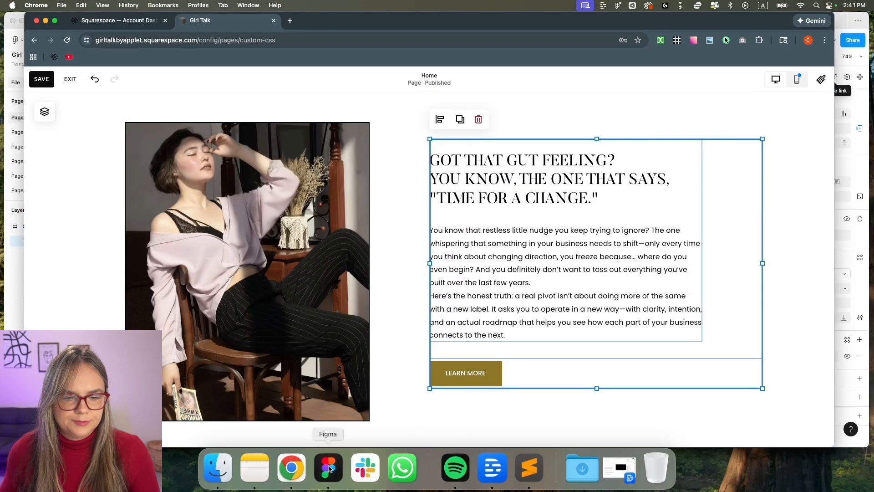
pyautogui.click(328, 468)
pyautogui.scroll(3, 425, 351)
# Drag the pale flower shape from the hero onto the photo's lower-left corner, then exit the editor
pyautogui.scroll(-2, 425, 351)
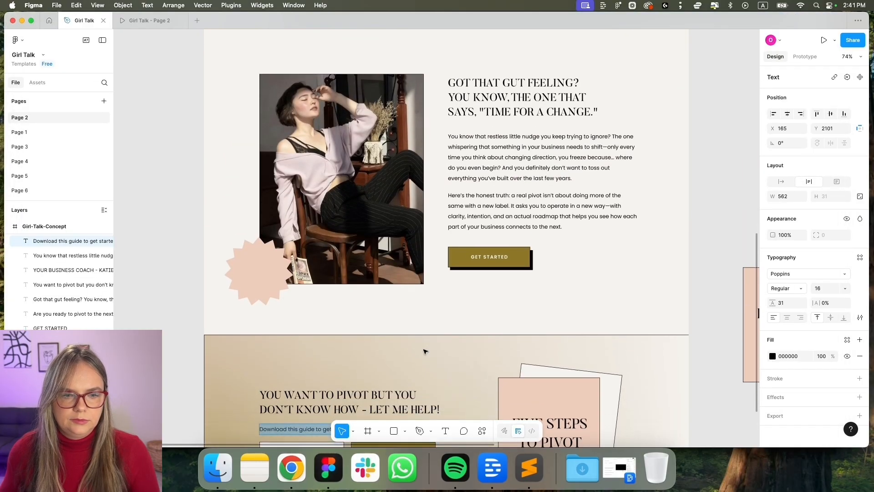
pyautogui.click(292, 468)
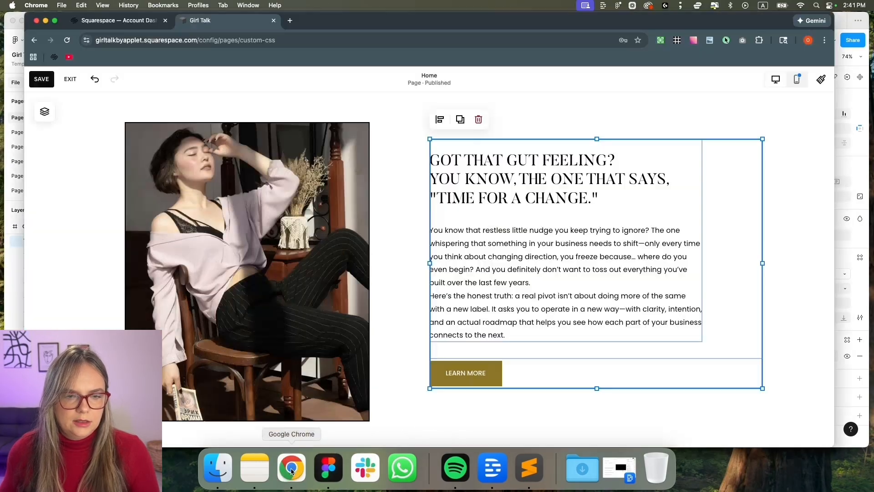
pyautogui.scroll(6, 703, 181)
pyautogui.click(703, 180)
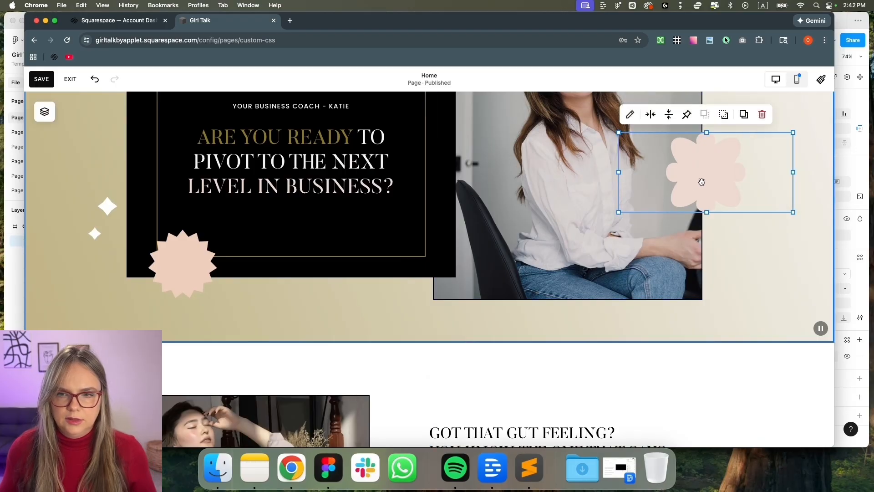
pyautogui.scroll(-10, 574, 291)
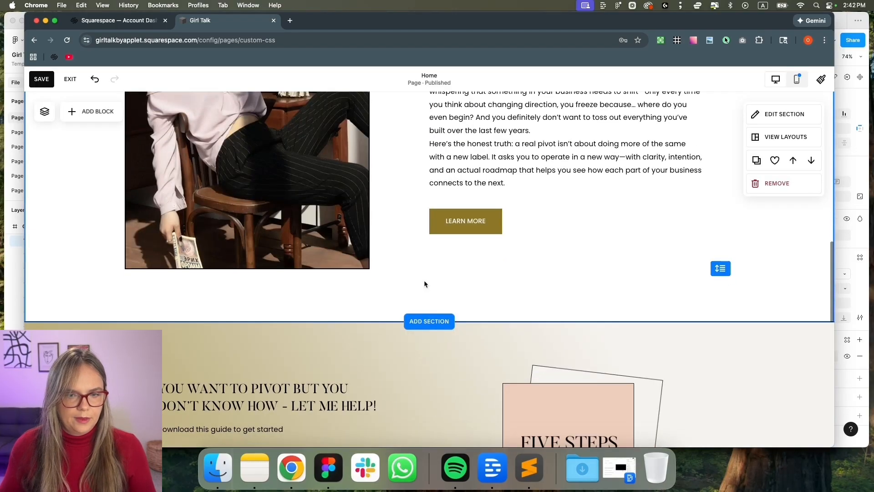
pyautogui.moveTo(703, 136); pyautogui.dragTo(205, 275)
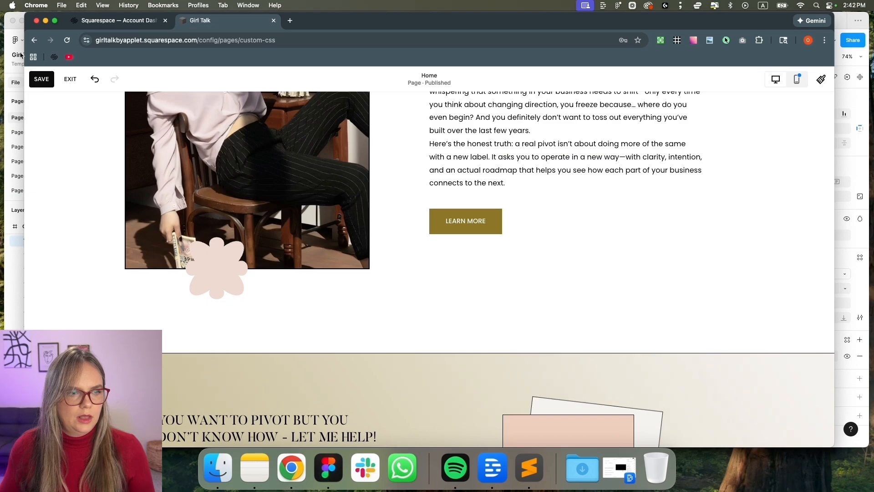
pyautogui.click(72, 81)
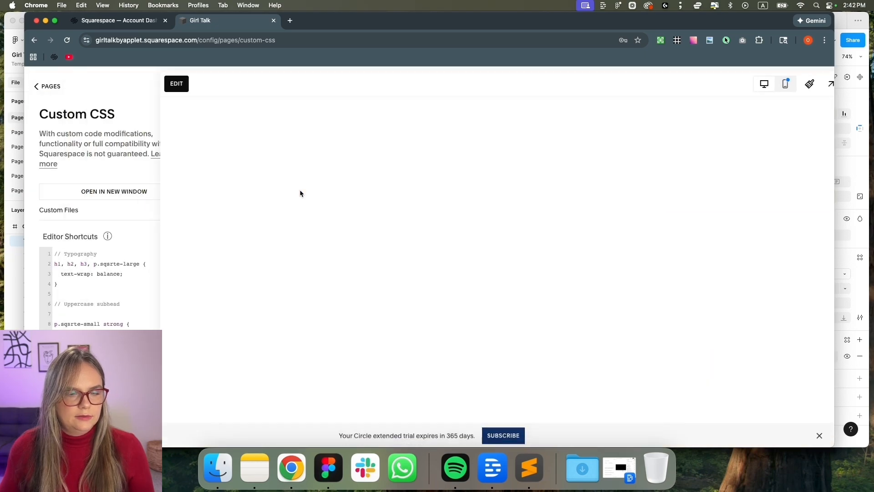
# Compare the result against the Figma mockup, then bring the CSS file in Sublime Text forward
pyautogui.click(323, 469)
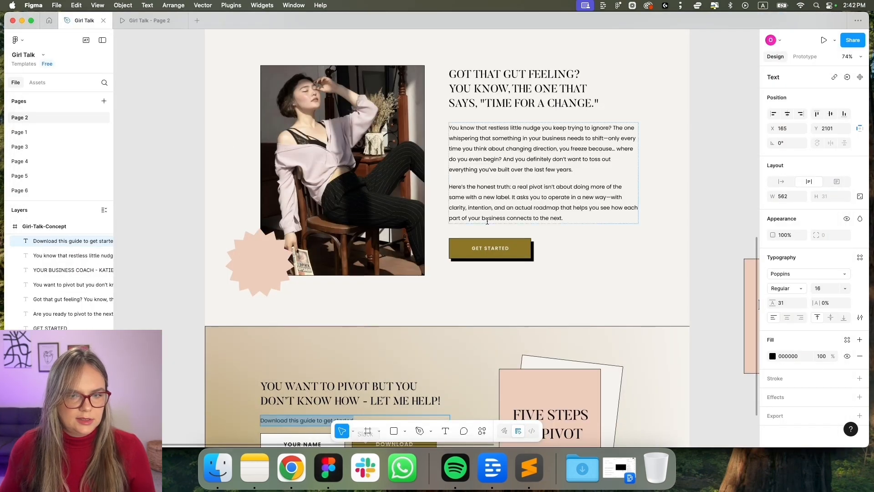
pyautogui.scroll(5, 450, 236)
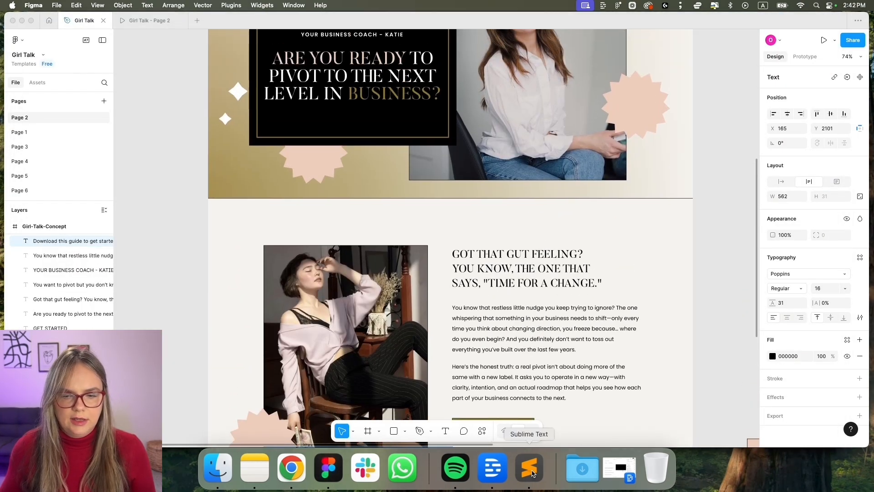
pyautogui.click(532, 474)
# Select the button box-shadow rule (lines 1–6) in Sublime Text and return to Squarespace's Custom CSS panel
pyautogui.click(159, 255)
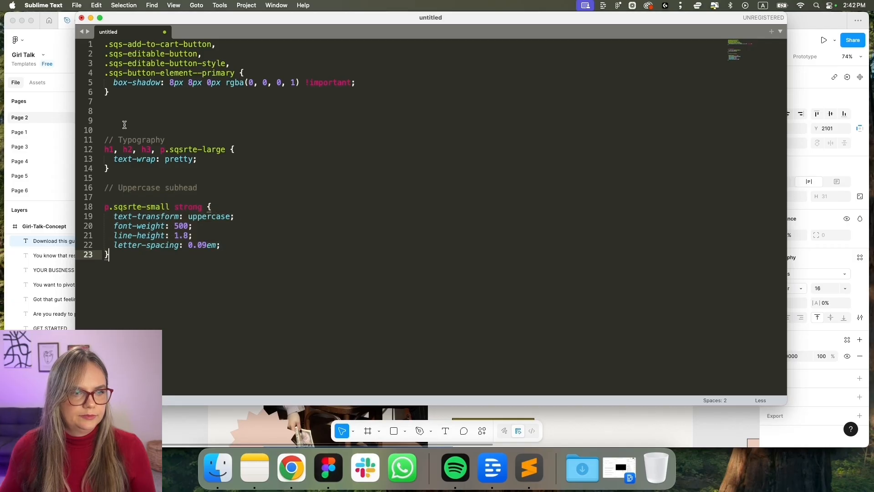
pyautogui.moveTo(126, 104); pyautogui.dragTo(104, 44)
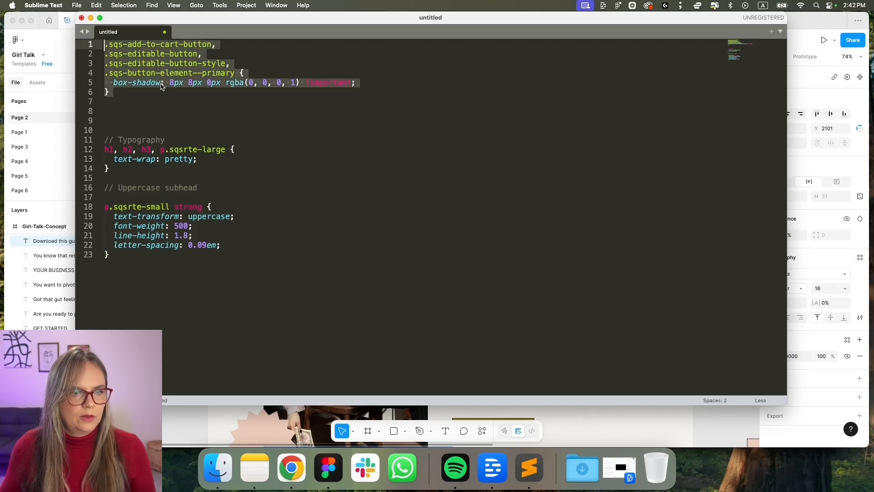
pyautogui.click(109, 52)
pyautogui.moveTo(127, 100); pyautogui.dragTo(102, 46)
pyautogui.press('super+Tab')
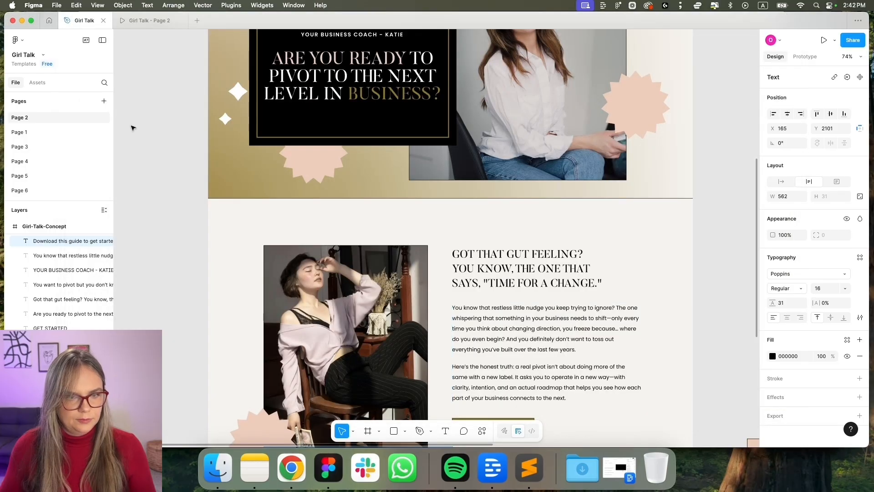
pyautogui.click(291, 471)
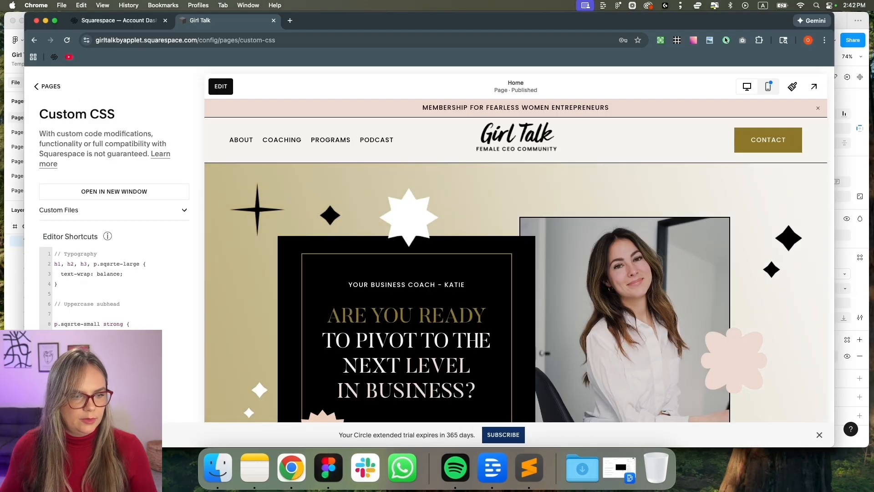
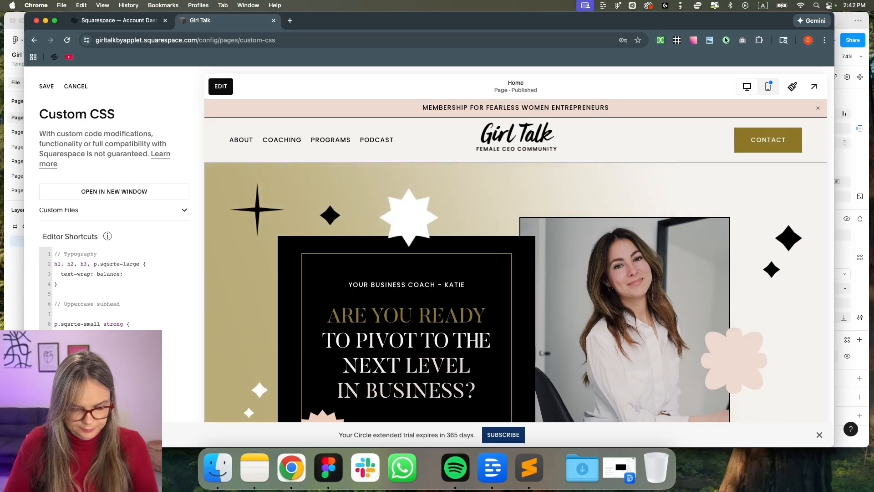
# Open the Site Styles font assignments, choosing to stay on the page rather than discard changes
pyautogui.scroll(-2, 114, 333)
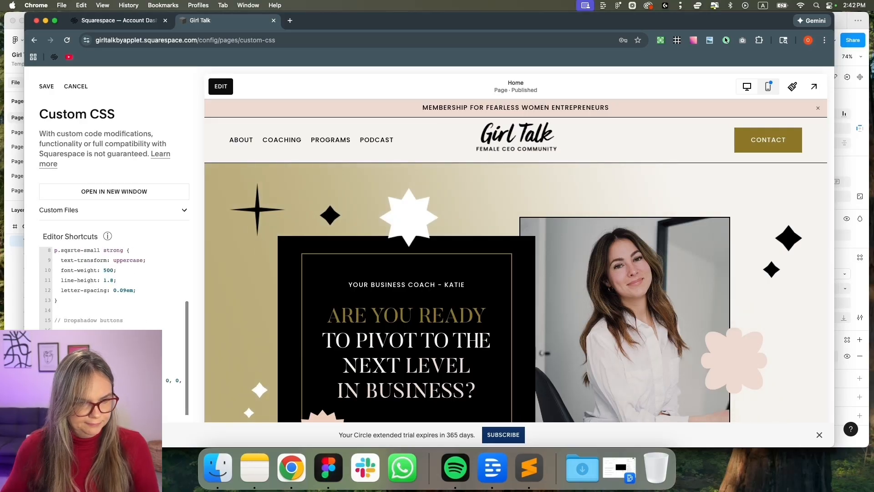
pyautogui.scroll(-15, 403, 329)
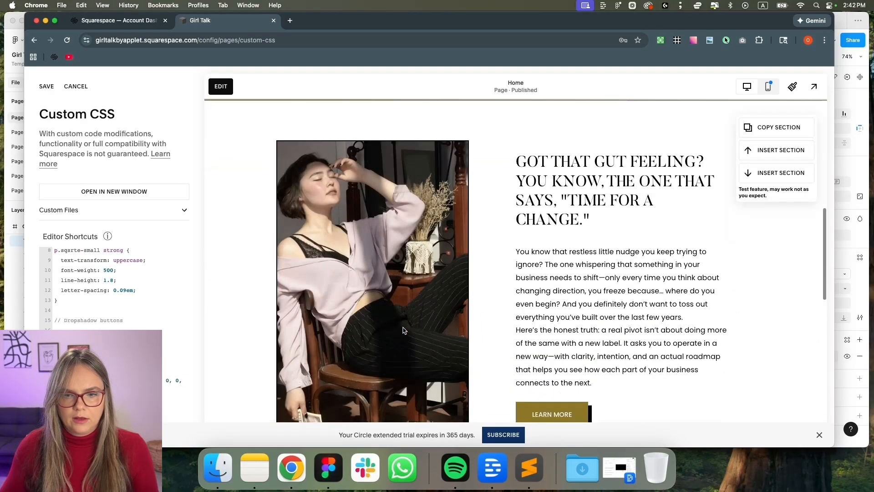
pyautogui.scroll(4, 403, 327)
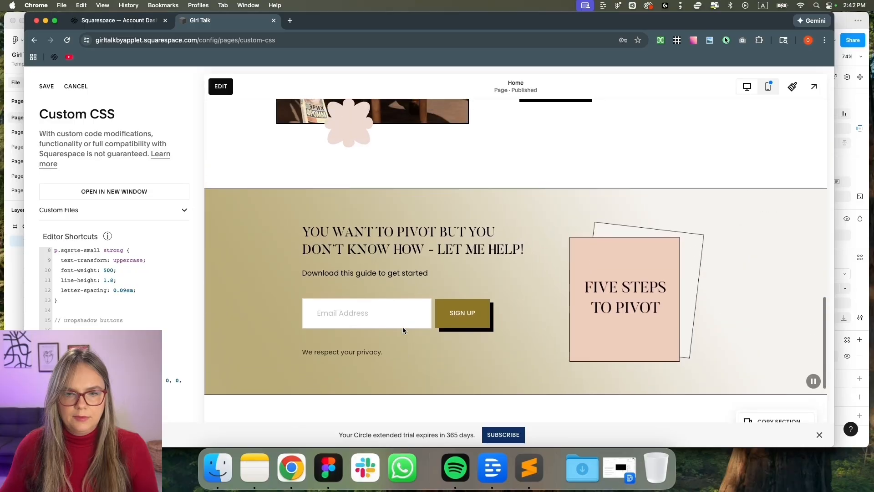
pyautogui.scroll(2, 469, 351)
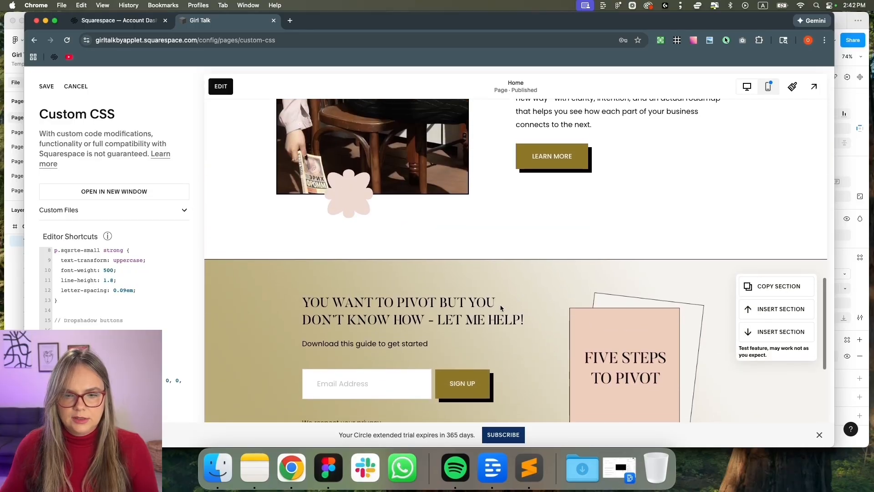
pyautogui.scroll(-1, 454, 384)
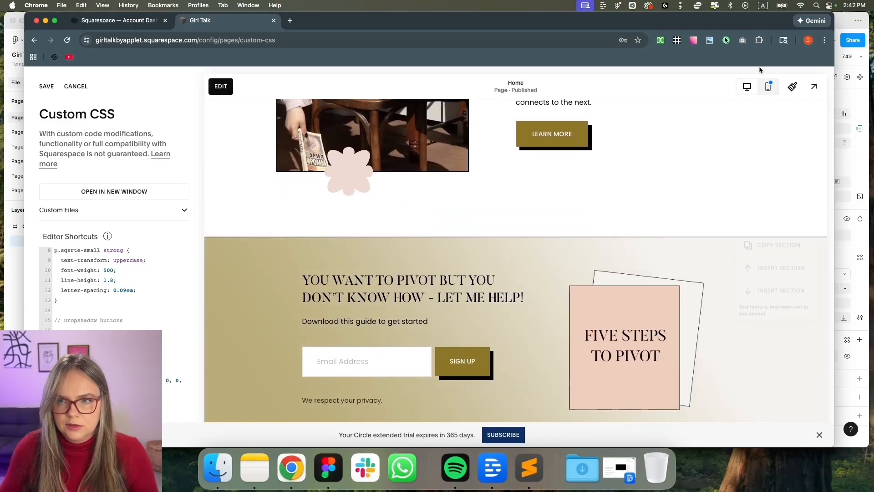
pyautogui.click(792, 87)
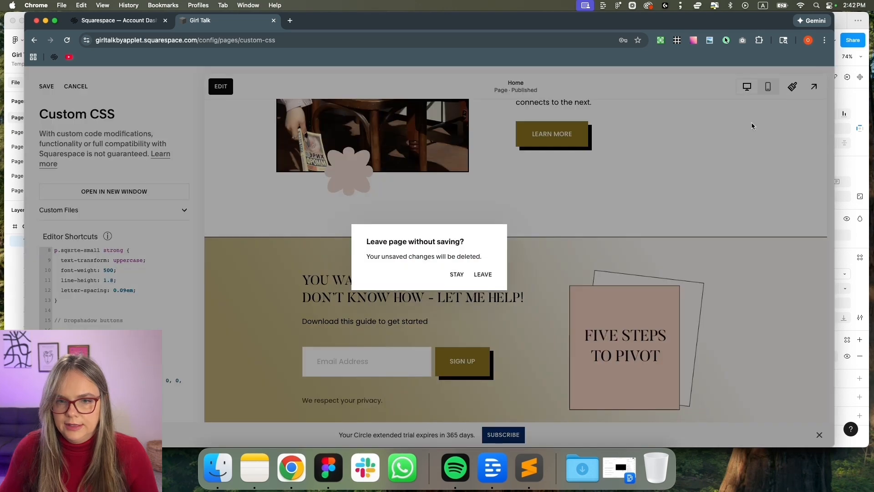
pyautogui.click(457, 274)
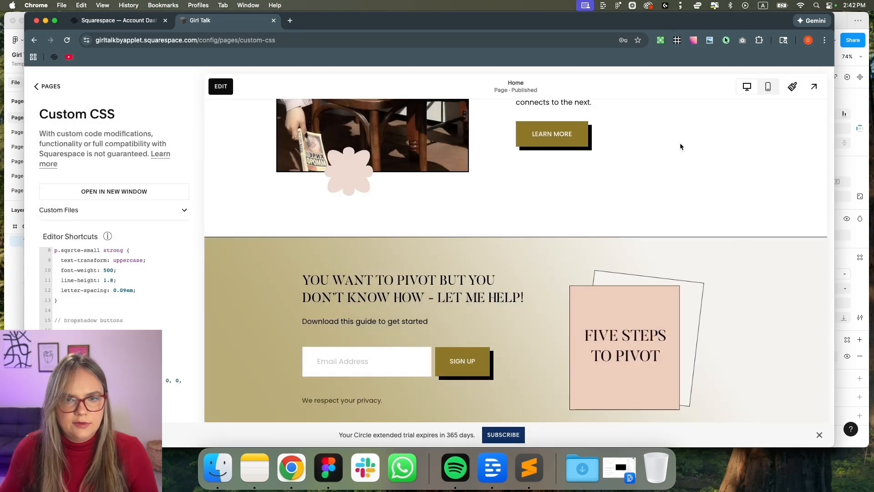
pyautogui.click(792, 86)
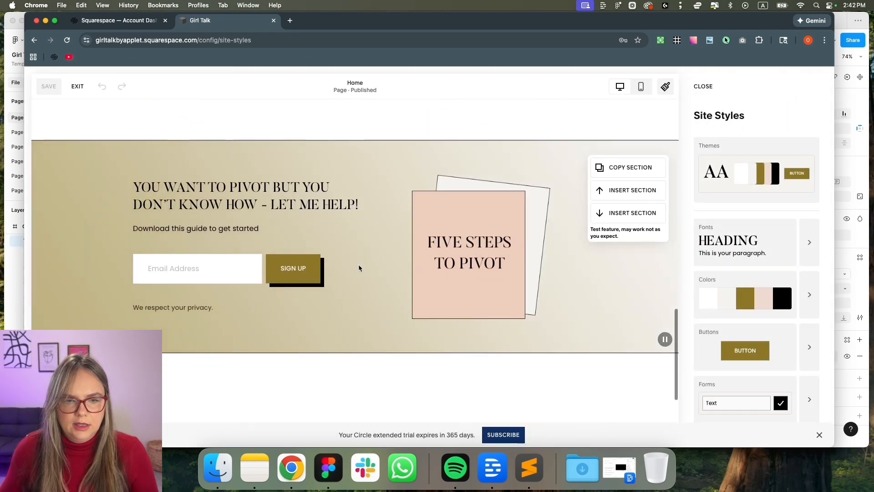
pyautogui.scroll(2, 253, 282)
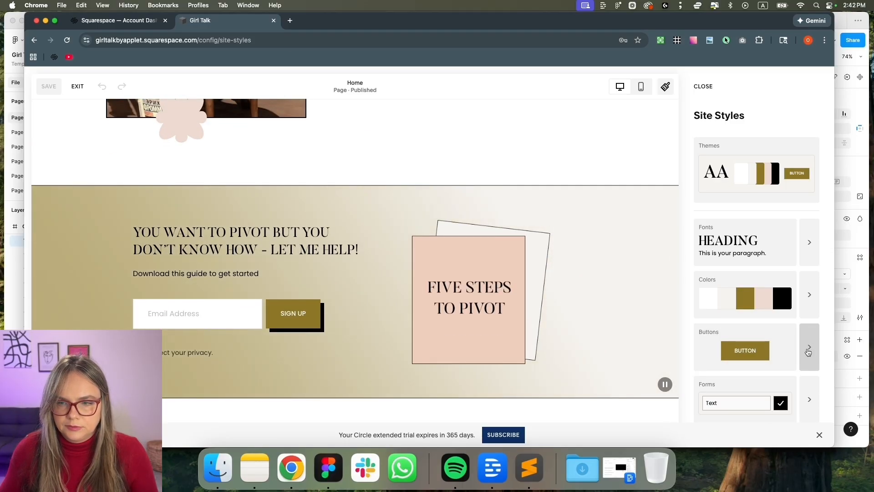
pyautogui.scroll(-2, 808, 358)
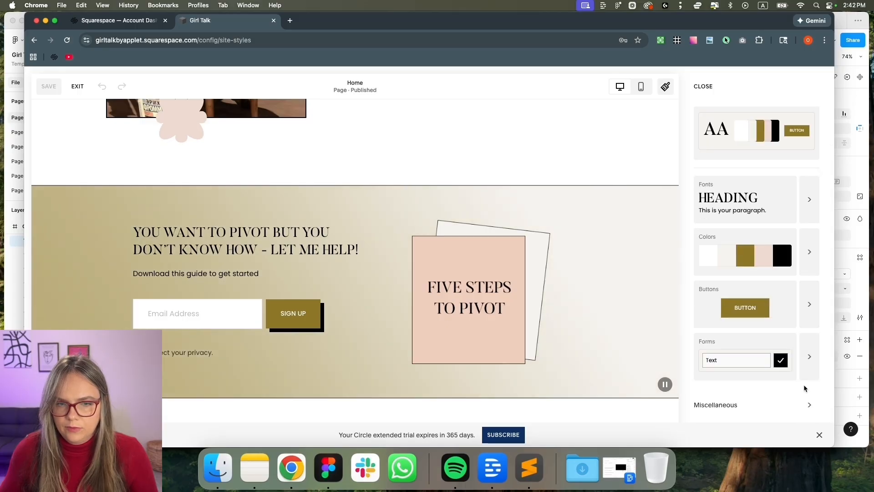
pyautogui.click(806, 199)
pyautogui.click(738, 344)
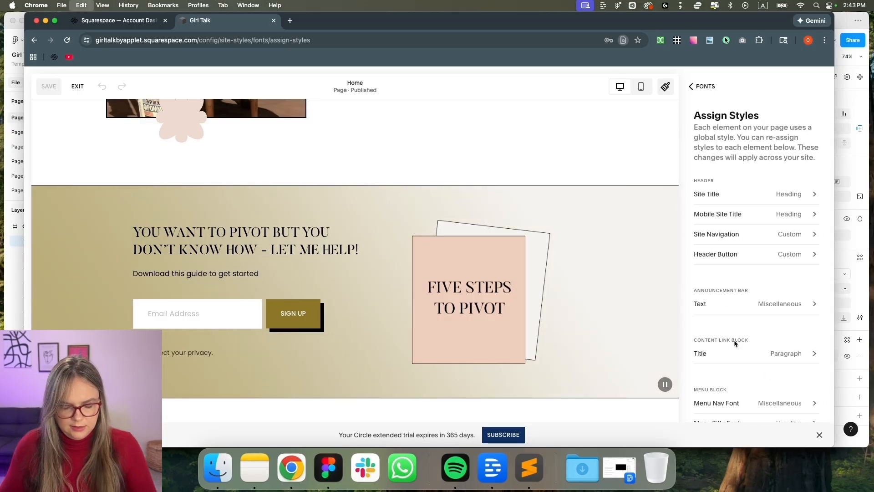
# Set the Newsletter Block Button style and size to Miscellaneous, then save and exit
pyautogui.press('super+f')
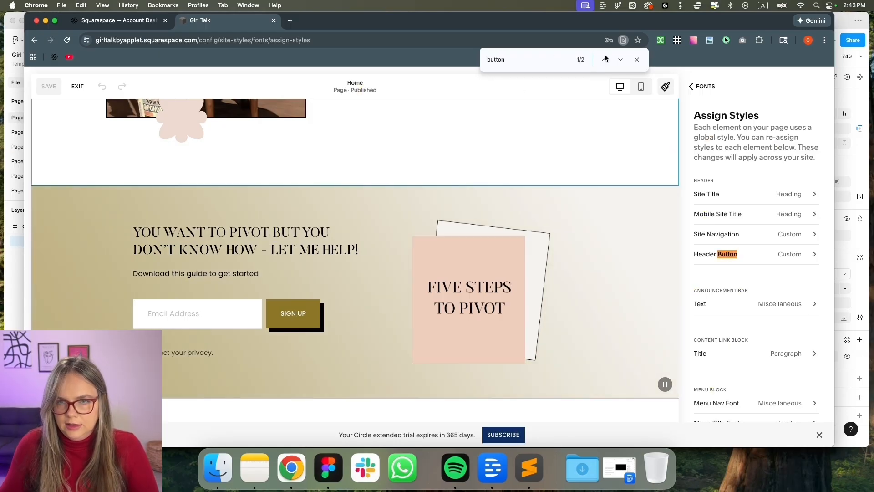
pyautogui.click(618, 62)
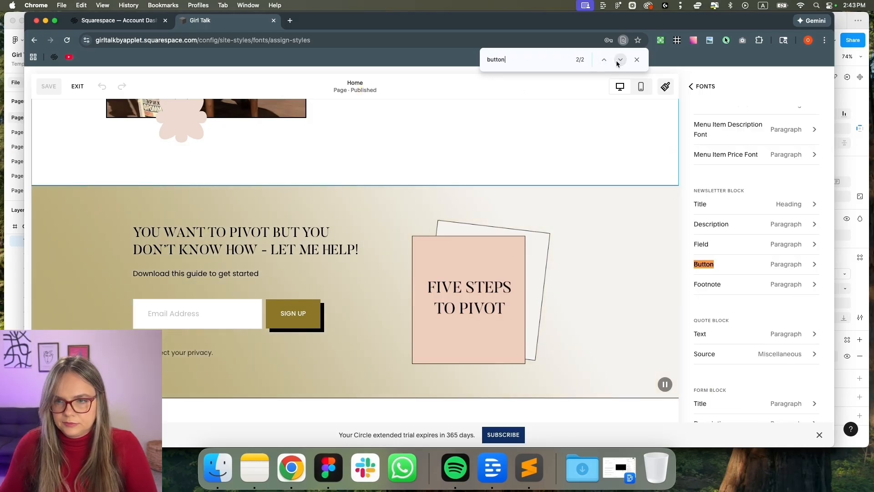
pyautogui.click(814, 265)
pyautogui.click(796, 155)
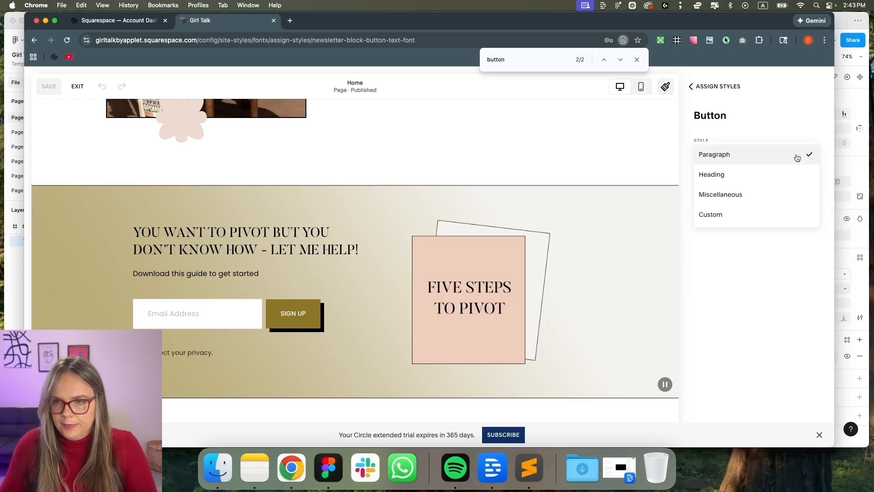
pyautogui.click(769, 193)
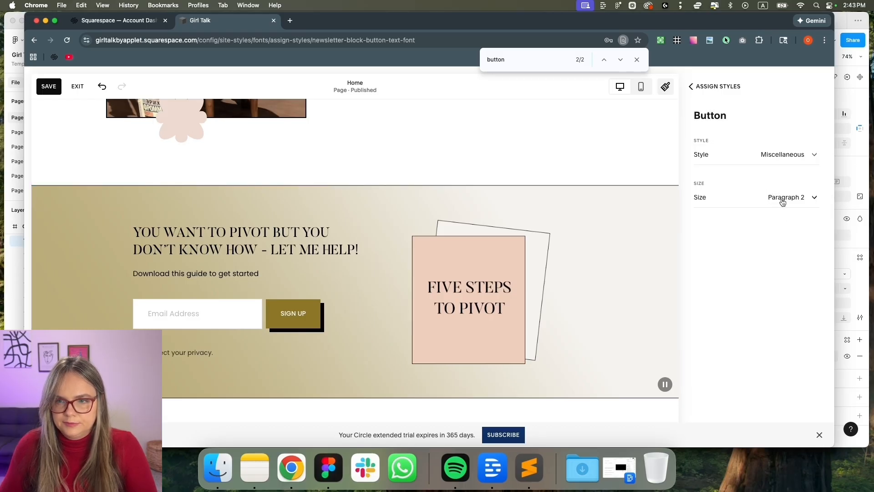
pyautogui.click(782, 201)
pyautogui.click(755, 282)
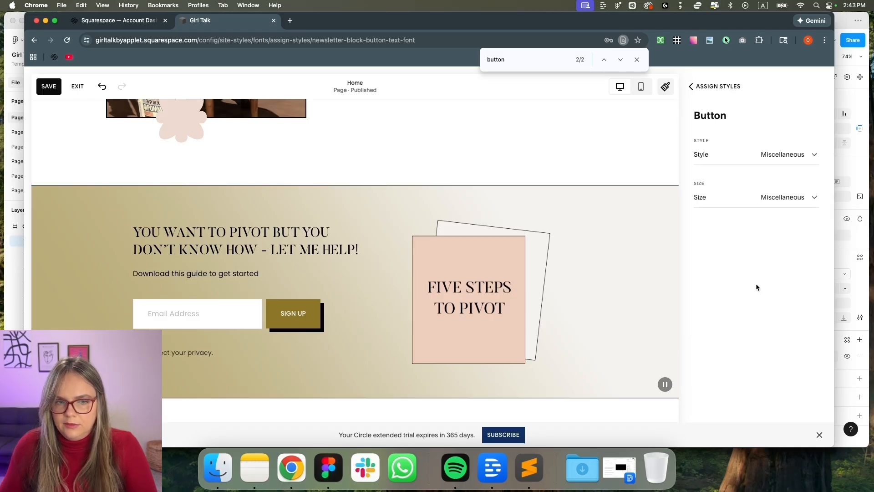
pyautogui.click(43, 87)
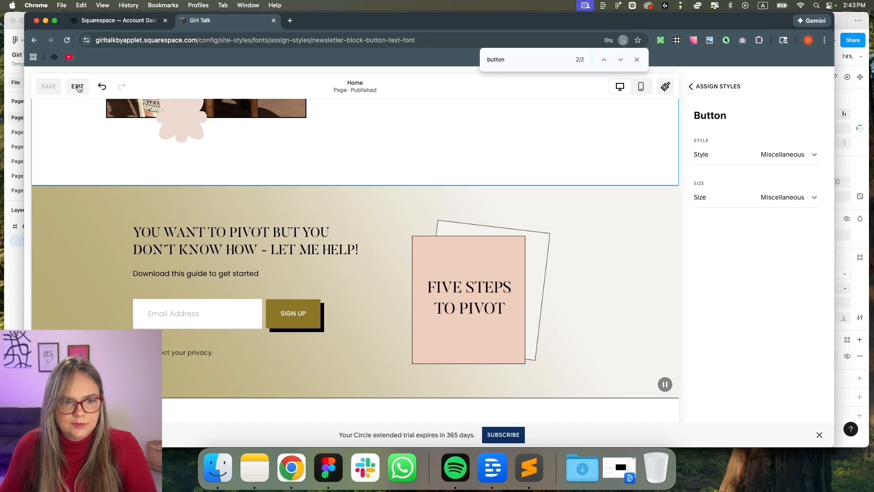
pyautogui.click(78, 89)
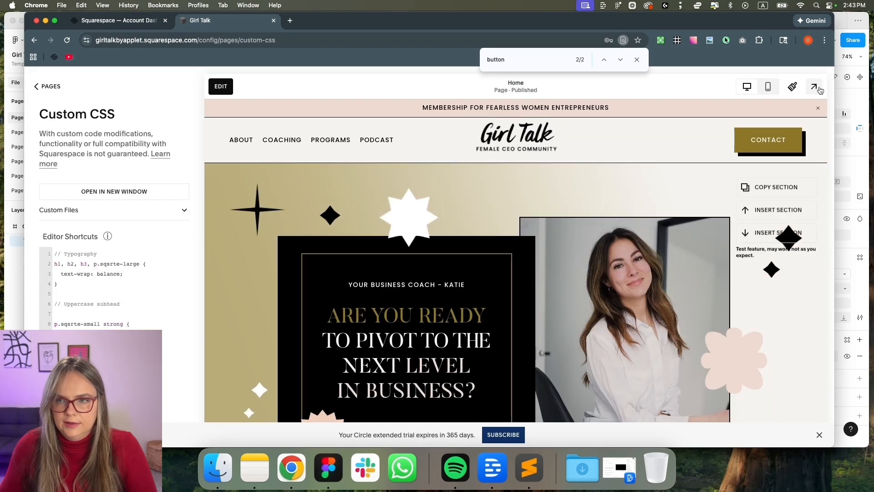
# Preview the homepage at full width and scroll through it
pyautogui.click(811, 90)
pyautogui.scroll(-8, 628, 240)
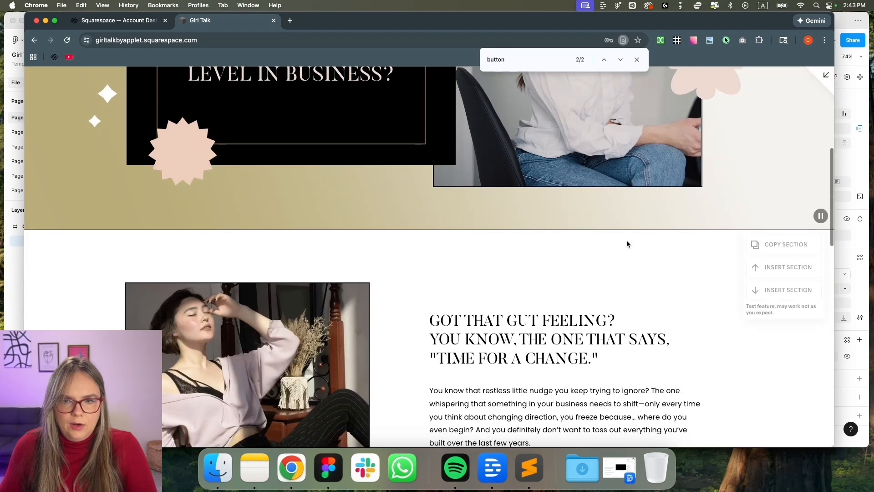
pyautogui.scroll(5, 626, 240)
pyautogui.scroll(3, 627, 239)
pyautogui.scroll(-10, 535, 259)
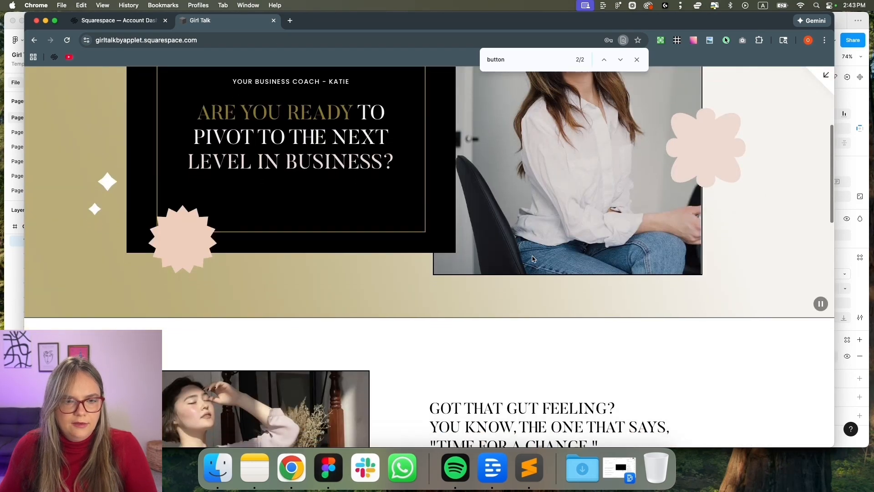
pyautogui.scroll(-12, 533, 258)
pyautogui.scroll(7, 533, 259)
pyautogui.scroll(10, 532, 257)
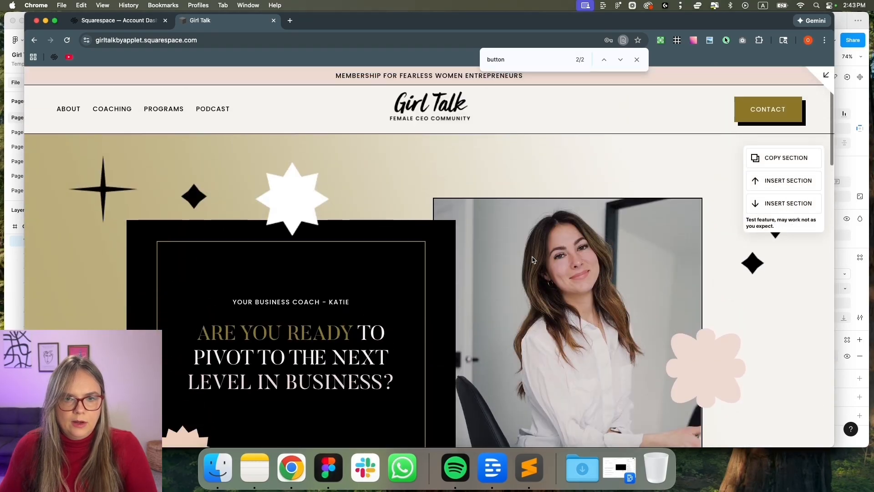
# Check the 'Download this guide' text styling in the Figma mockup, then return to the browser
pyautogui.click(339, 489)
pyautogui.scroll(-12, 469, 162)
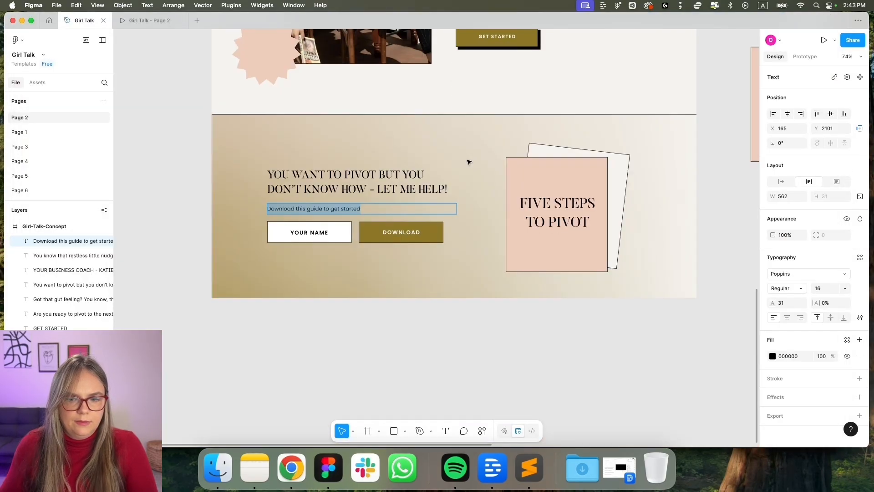
pyautogui.scroll(15, 469, 161)
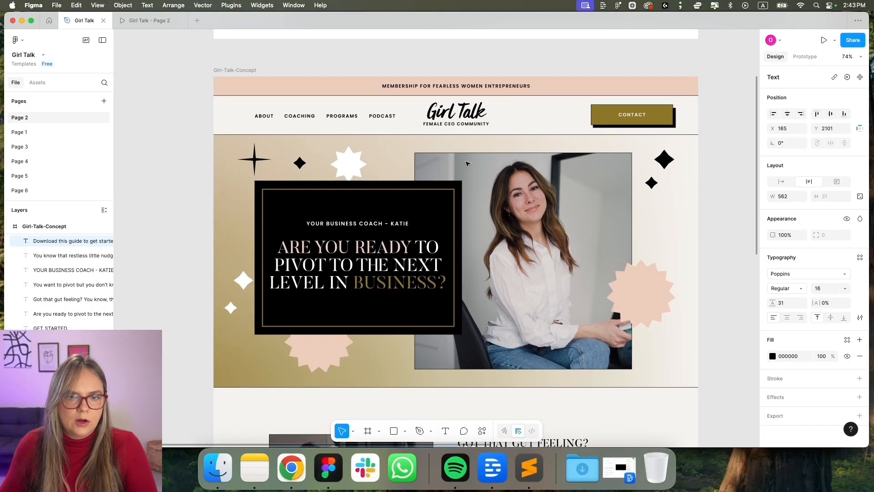
pyautogui.scroll(-10, 350, 341)
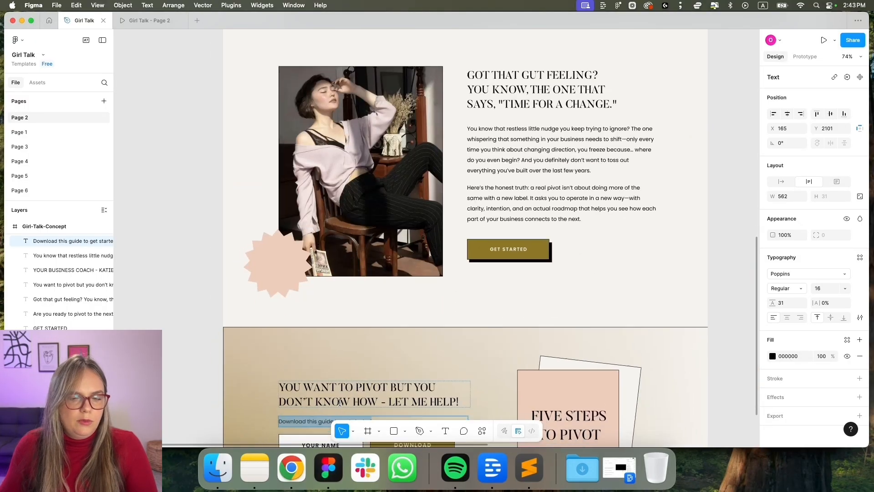
pyautogui.doubleClick(344, 269)
pyautogui.scroll(-2, 351, 303)
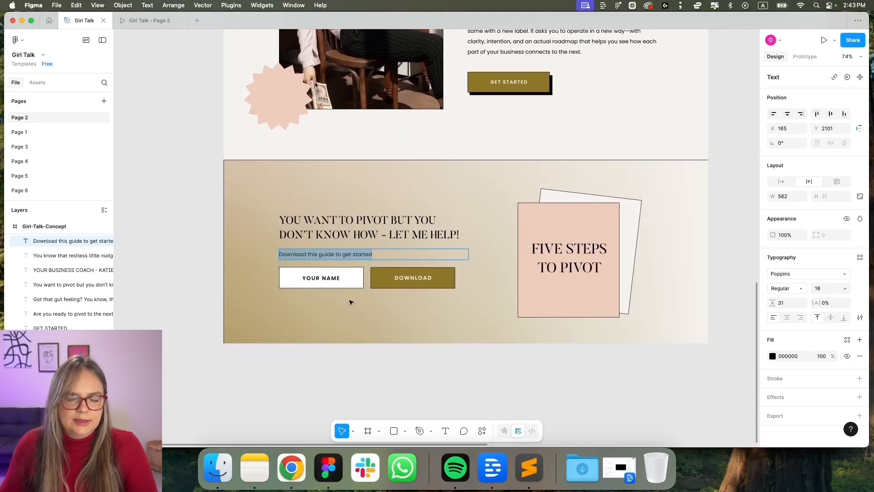
pyautogui.click(292, 467)
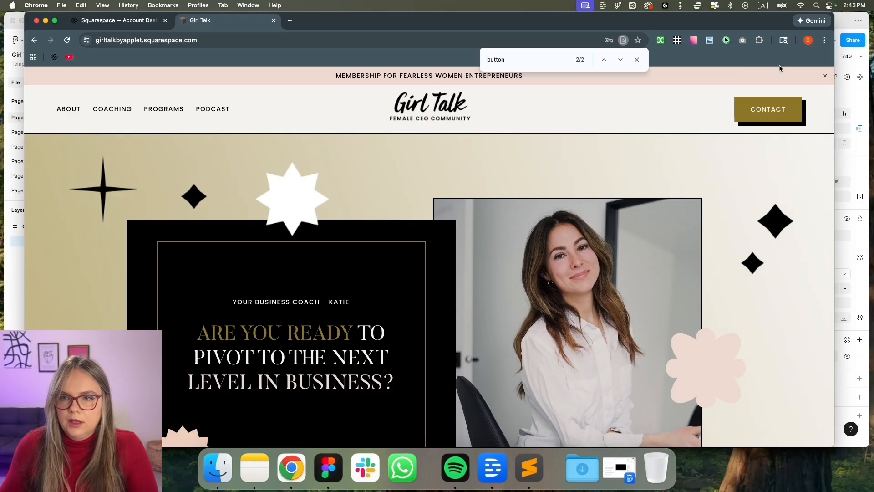
# Exit the preview, check the homepage in mobile and desktop layouts, then leave Custom CSS for Pages
pyautogui.click(825, 79)
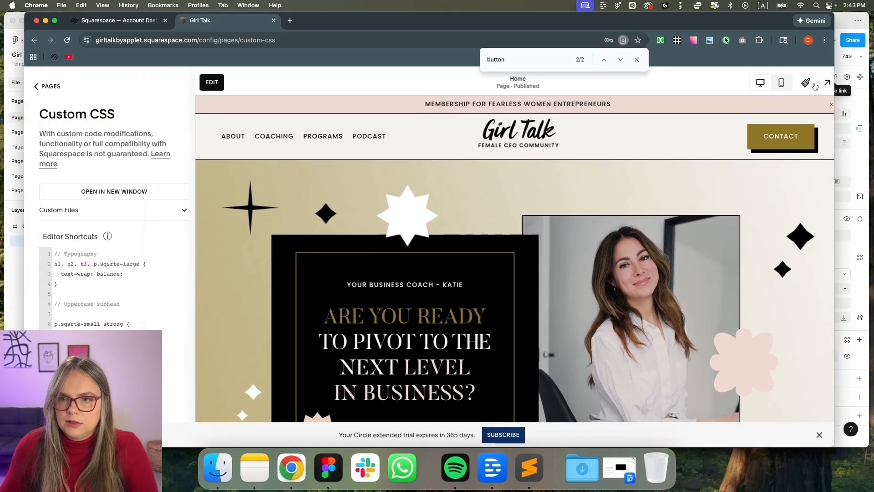
pyautogui.click(768, 86)
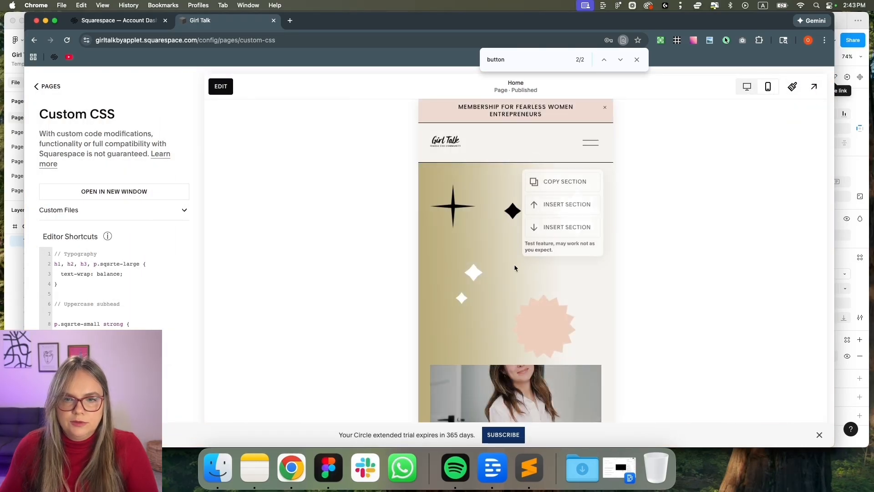
pyautogui.scroll(-10, 543, 299)
pyautogui.scroll(-15, 546, 295)
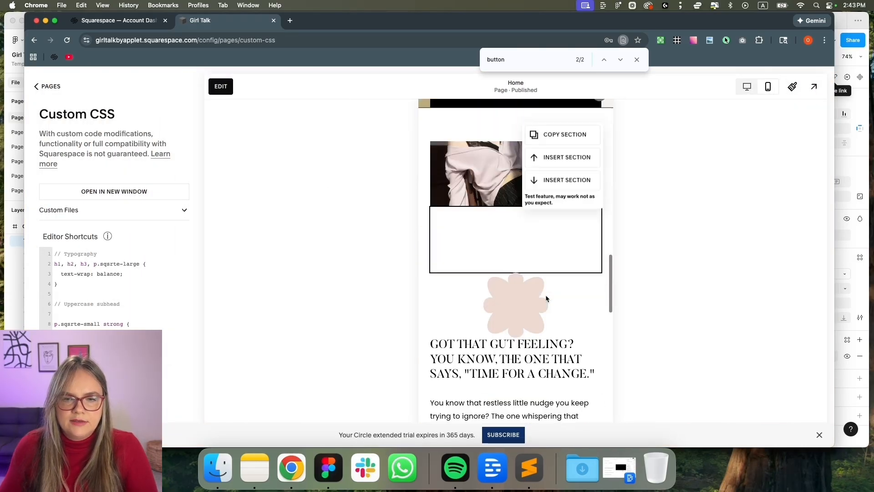
pyautogui.scroll(20, 545, 295)
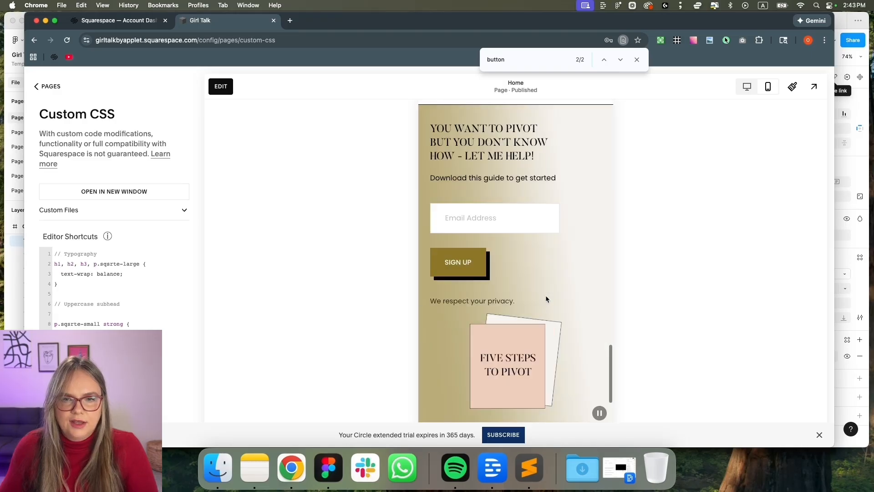
pyautogui.scroll(2, 545, 294)
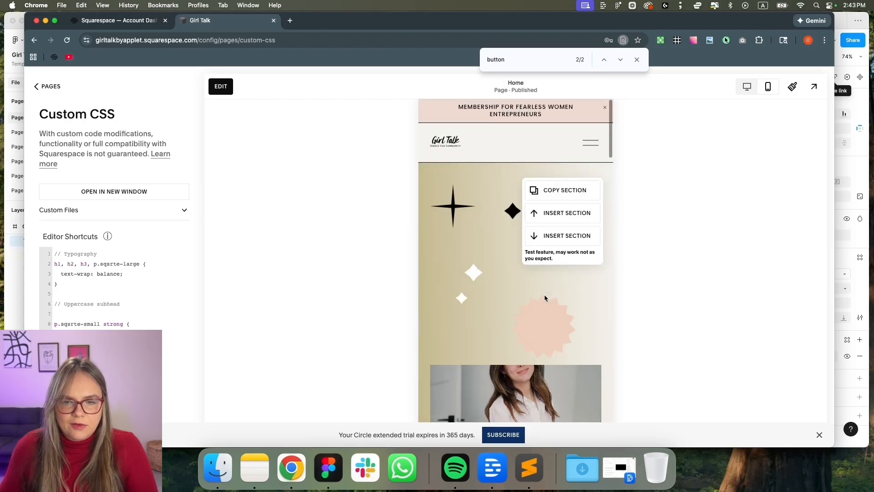
pyautogui.click(742, 89)
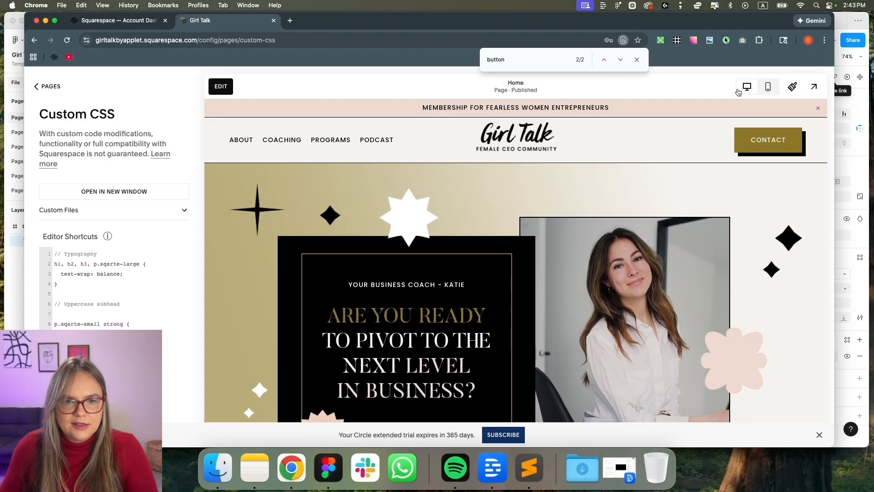
pyautogui.click(767, 88)
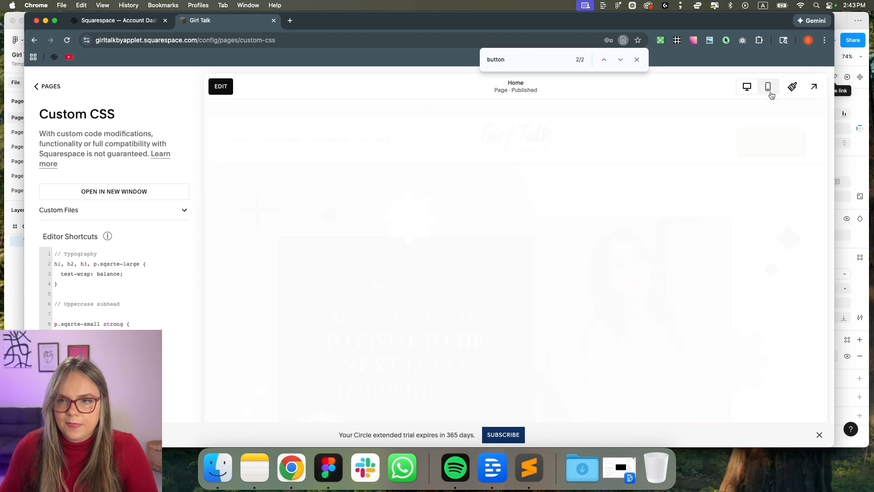
pyautogui.moveTo(520, 284)
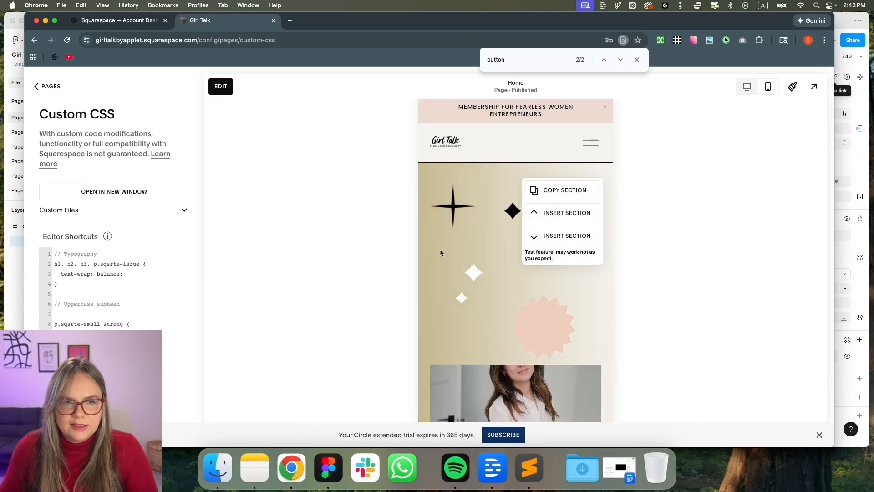
pyautogui.click(51, 87)
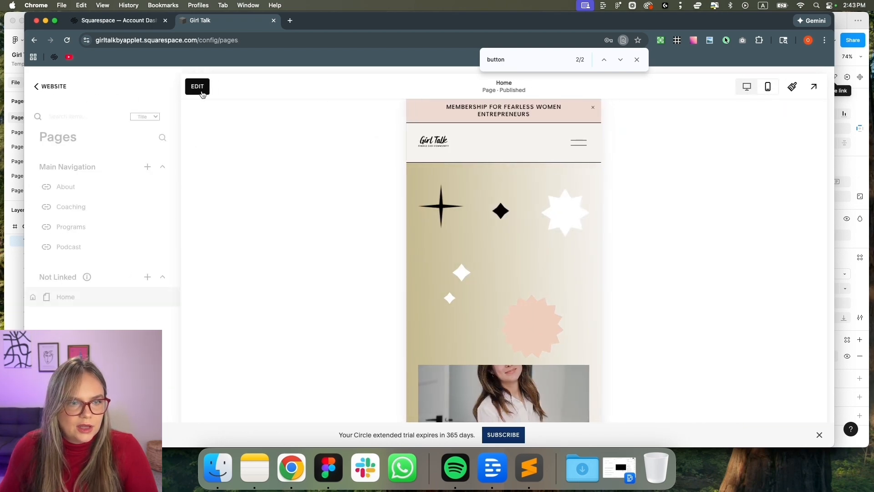
# Start editing the Home page and hide the two-diamond image in the mobile layout
pyautogui.click(197, 87)
pyautogui.moveTo(411, 247)
pyautogui.scroll(-15, 411, 248)
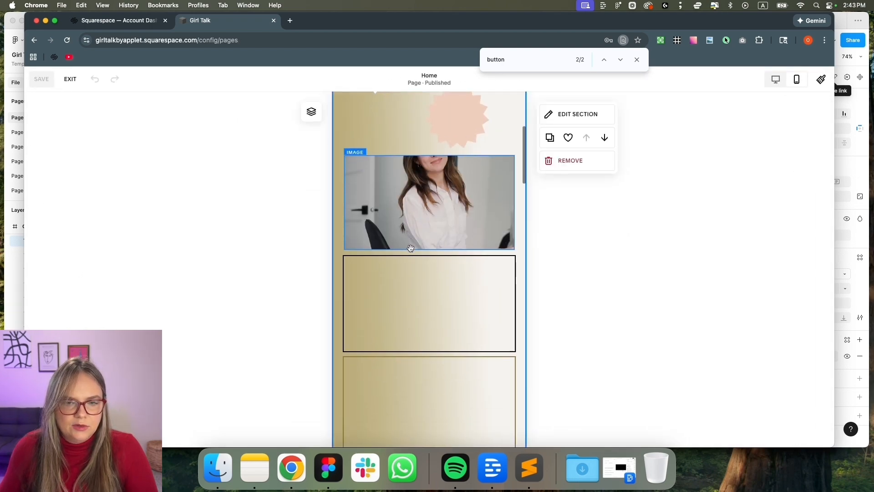
pyautogui.scroll(1, 412, 248)
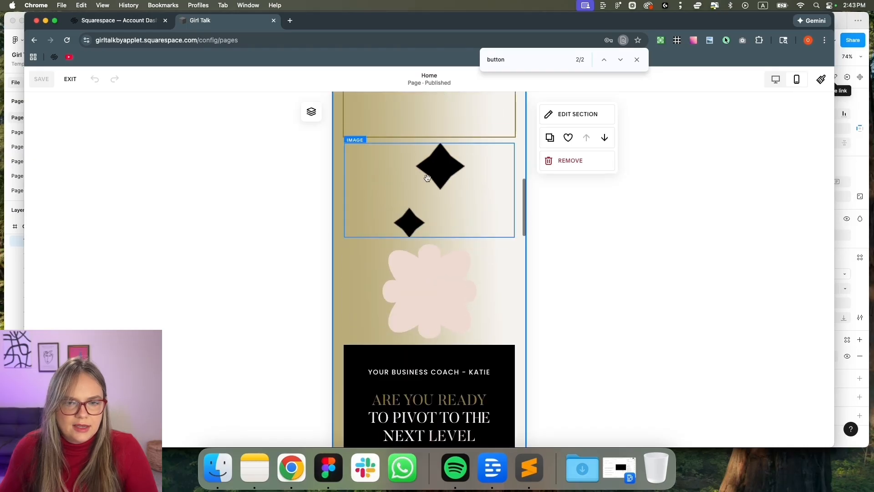
pyautogui.click(426, 178)
pyautogui.click(311, 114)
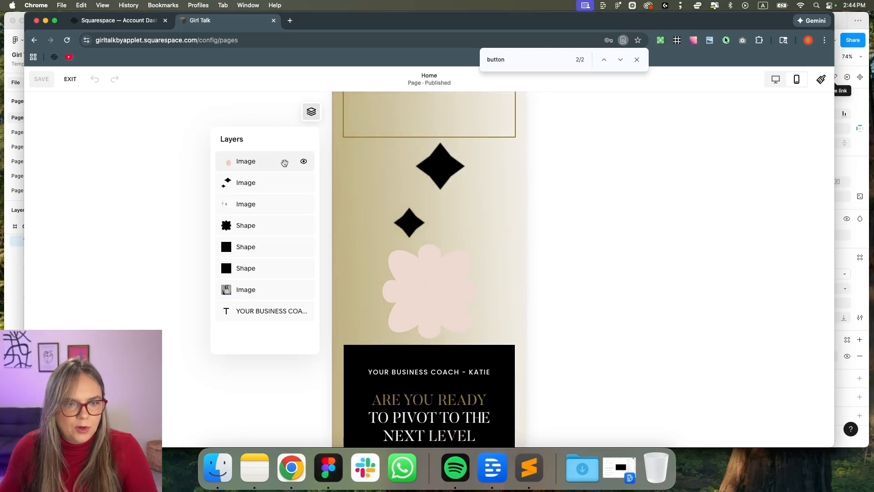
pyautogui.click(279, 188)
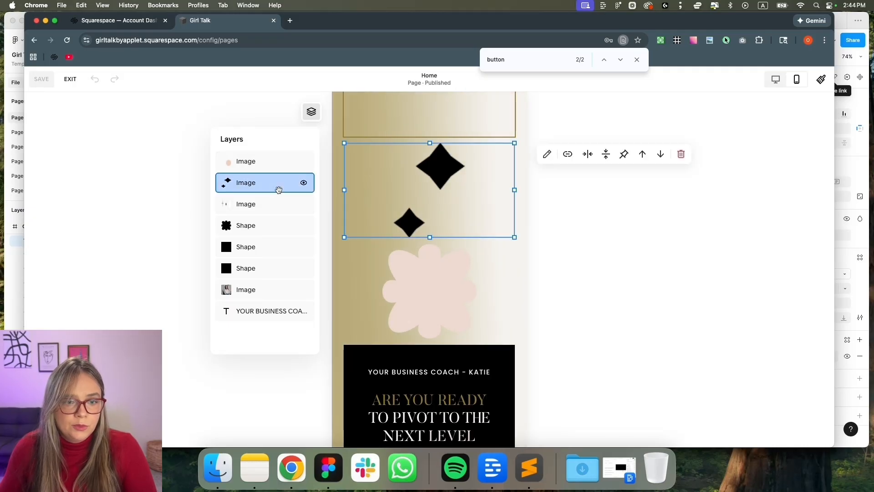
pyautogui.click(303, 184)
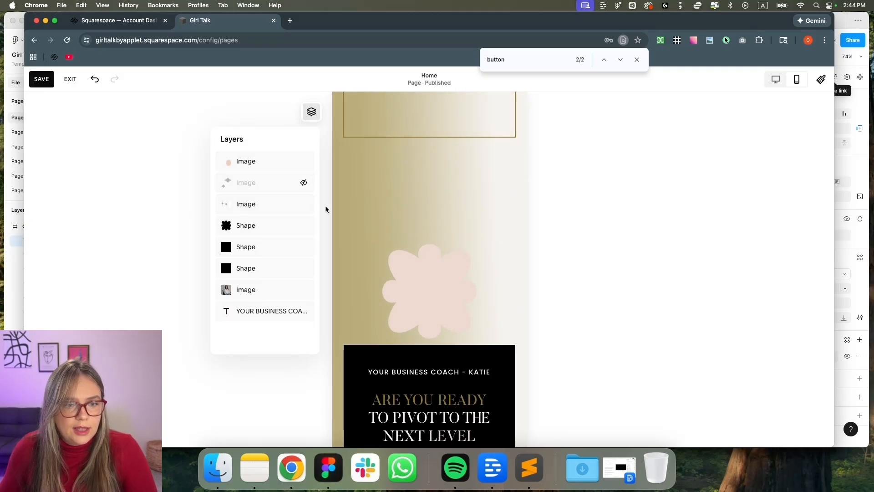
# Hide the black-star and top pink image layers, keeping the flower shape visible
pyautogui.scroll(10, 415, 242)
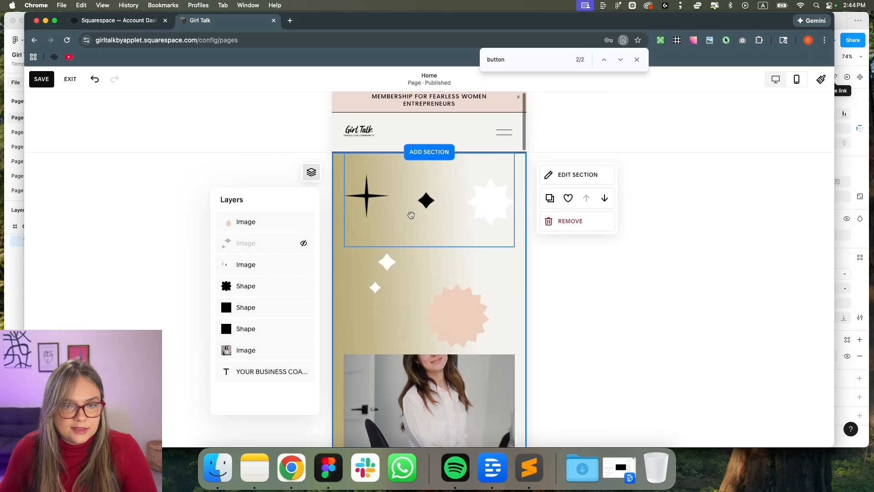
pyautogui.click(411, 215)
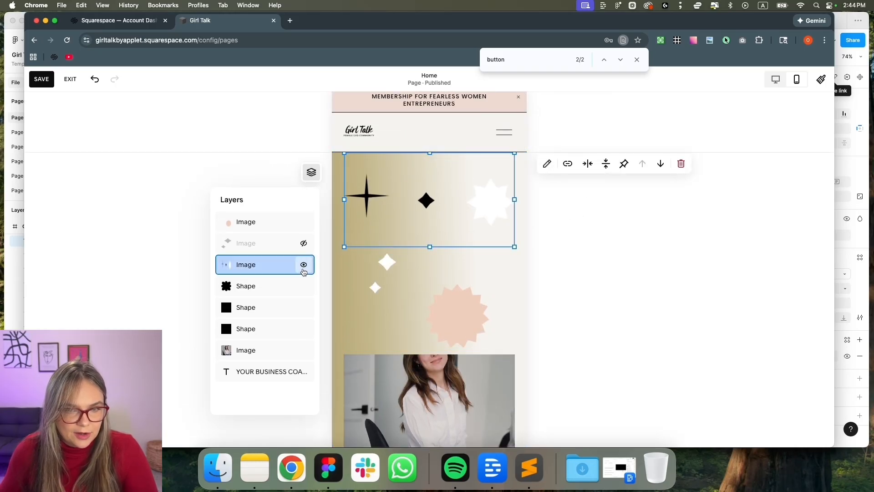
pyautogui.click(304, 265)
pyautogui.click(379, 266)
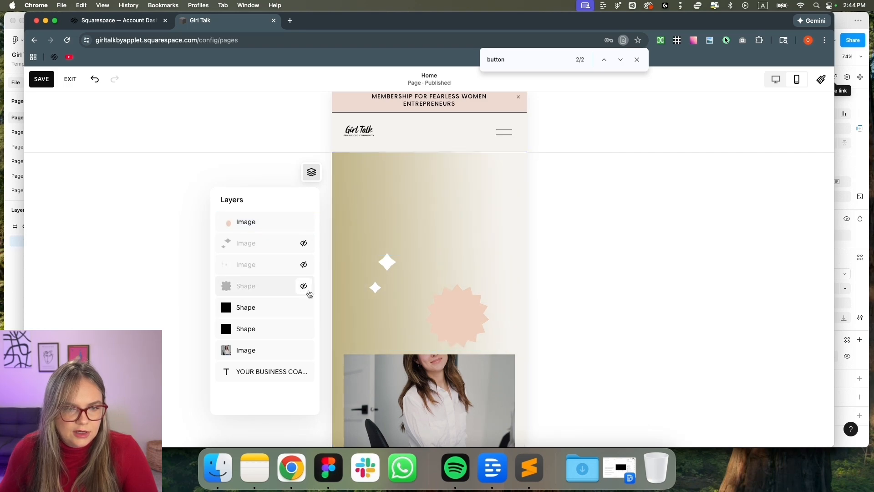
pyautogui.click(303, 286)
pyautogui.click(303, 223)
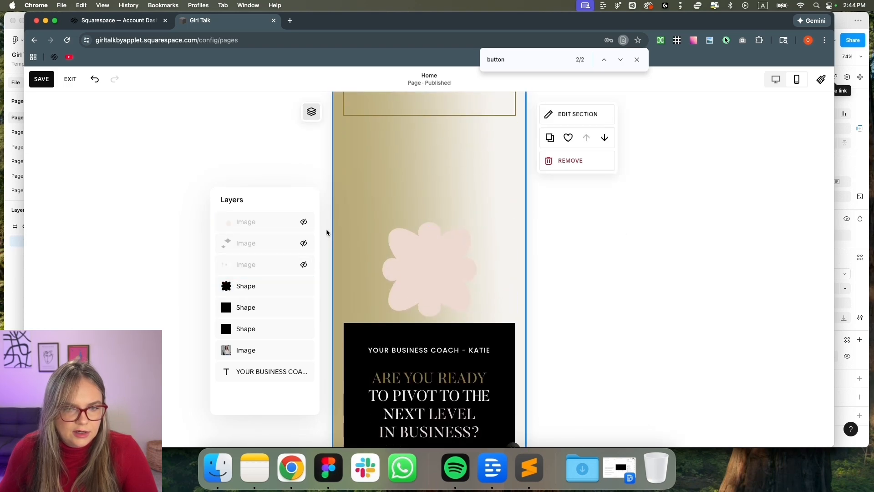
pyautogui.click(410, 273)
pyautogui.scroll(5, 430, 287)
pyautogui.scroll(3, 431, 287)
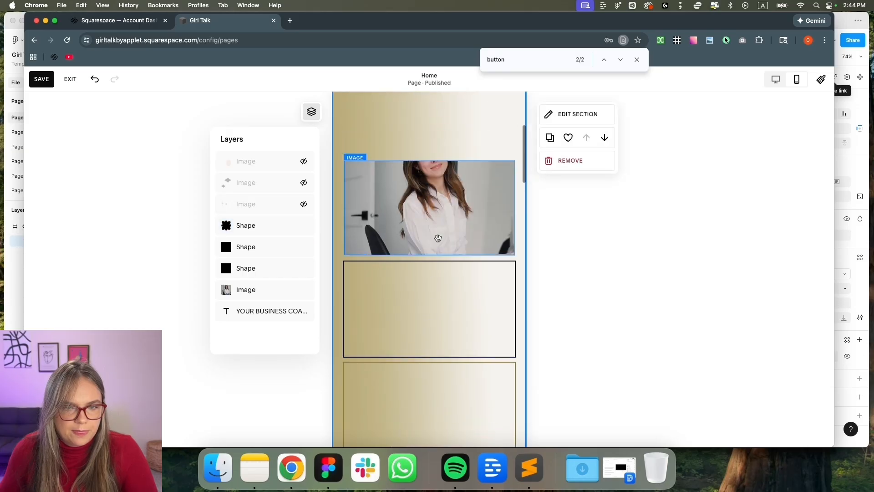
# Reposition the coach photo and nearby blocks higher in the mobile hero
pyautogui.click(437, 237)
pyautogui.scroll(2, 437, 229)
pyautogui.moveTo(431, 220); pyautogui.dragTo(438, 135)
pyautogui.scroll(-9, 437, 240)
pyautogui.scroll(-3, 437, 240)
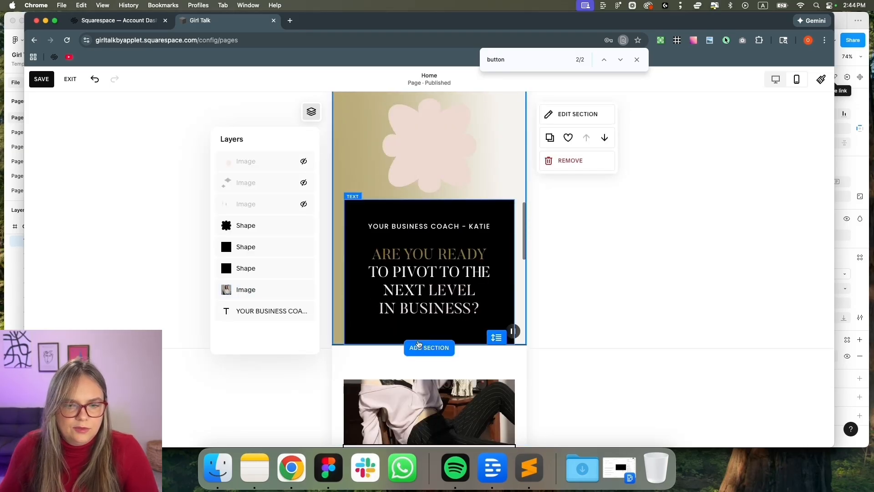
pyautogui.moveTo(426, 255); pyautogui.dragTo(426, 190)
pyautogui.scroll(2, 426, 194)
pyautogui.moveTo(417, 326); pyautogui.dragTo(419, 186)
pyautogui.scroll(4, 420, 200)
pyautogui.scroll(2, 421, 207)
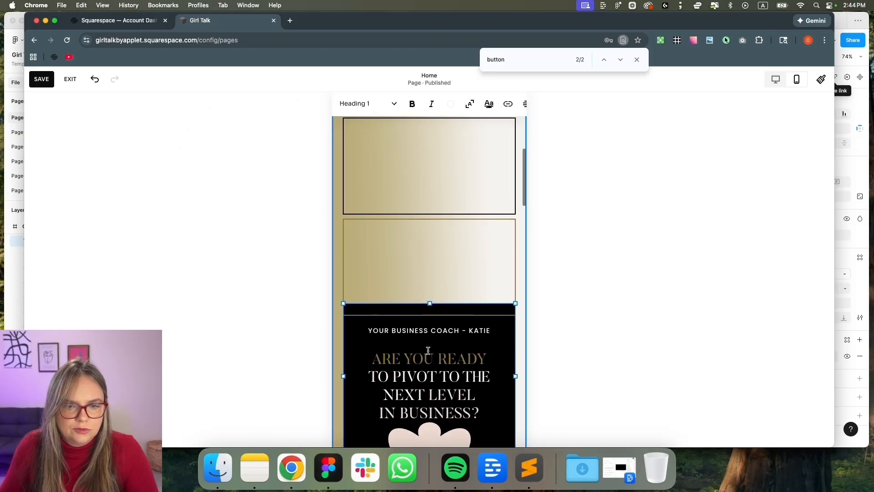
# Move the YOUR BUSINESS COACH text block over the photo and bring it to the front
pyautogui.click(336, 339)
pyautogui.moveTo(372, 342); pyautogui.dragTo(372, 203)
pyautogui.scroll(4, 372, 203)
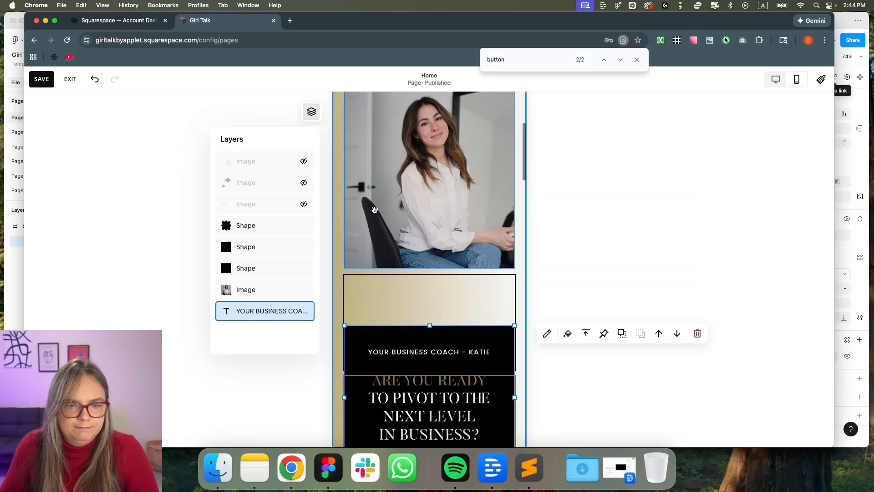
pyautogui.scroll(-1, 411, 370)
pyautogui.moveTo(383, 387); pyautogui.dragTo(386, 176)
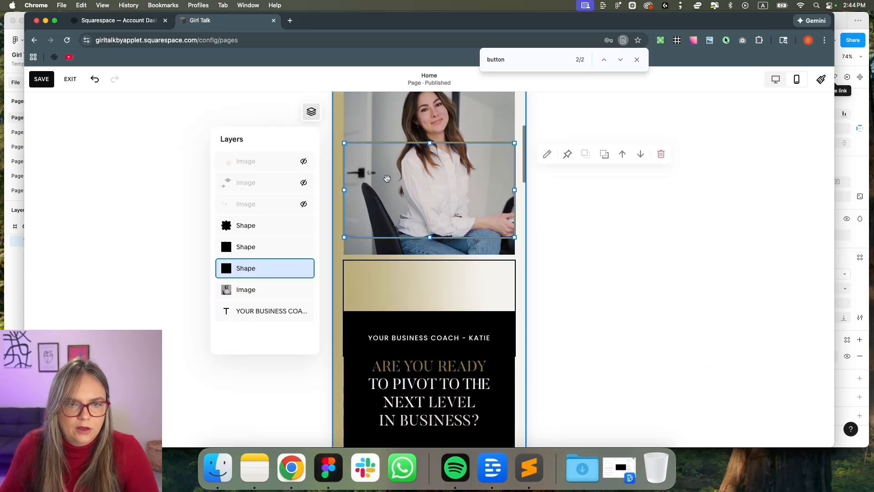
pyautogui.moveTo(437, 362); pyautogui.dragTo(428, 187)
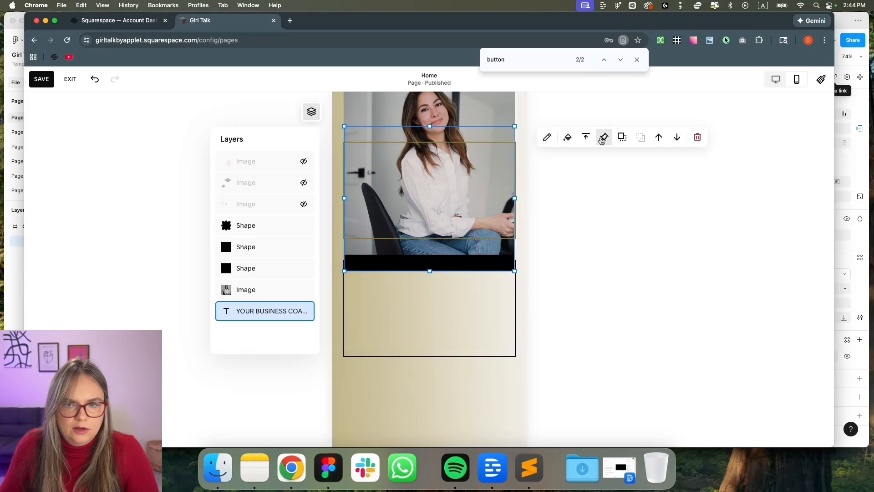
pyautogui.click(660, 140)
# Place the black text block at the section top, make it taller, and center its text vertically
pyautogui.scroll(3, 418, 192)
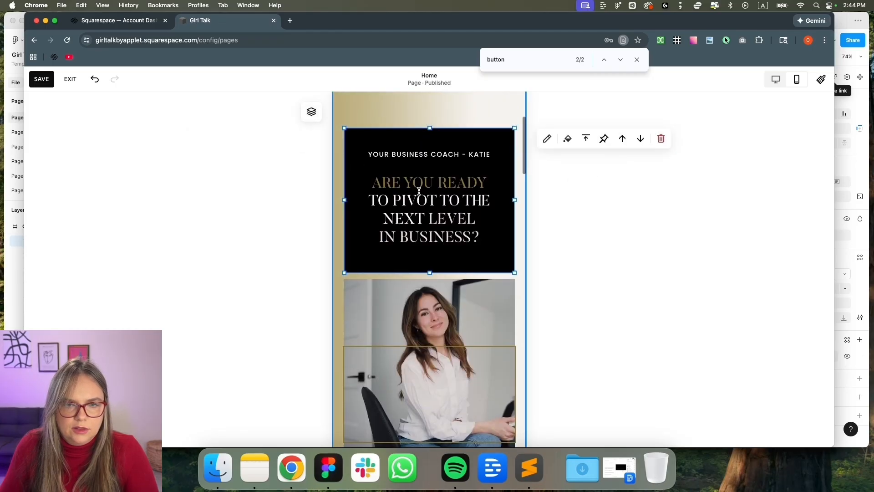
pyautogui.moveTo(453, 278); pyautogui.dragTo(453, 176)
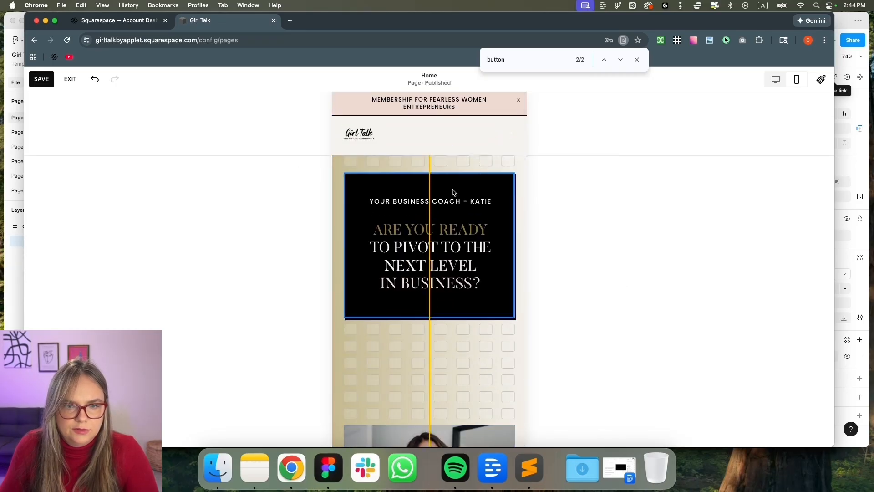
pyautogui.moveTo(430, 316); pyautogui.dragTo(428, 340)
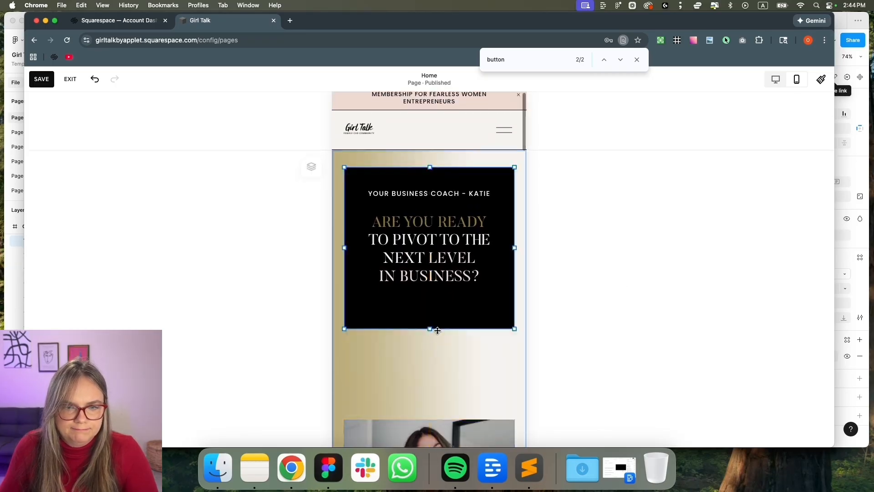
pyautogui.click(586, 178)
pyautogui.click(587, 203)
pyautogui.scroll(-5, 518, 305)
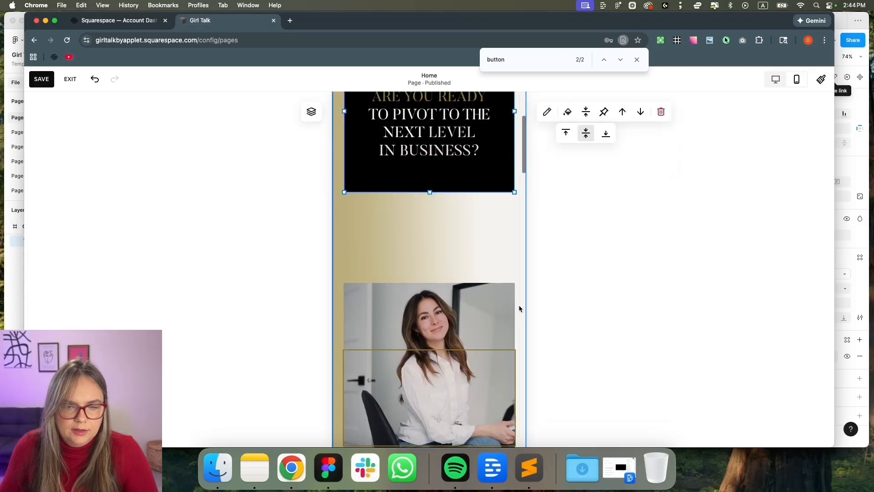
pyautogui.moveTo(472, 296); pyautogui.dragTo(472, 212)
pyautogui.scroll(-3, 472, 237)
pyautogui.moveTo(473, 286); pyautogui.dragTo(474, 237)
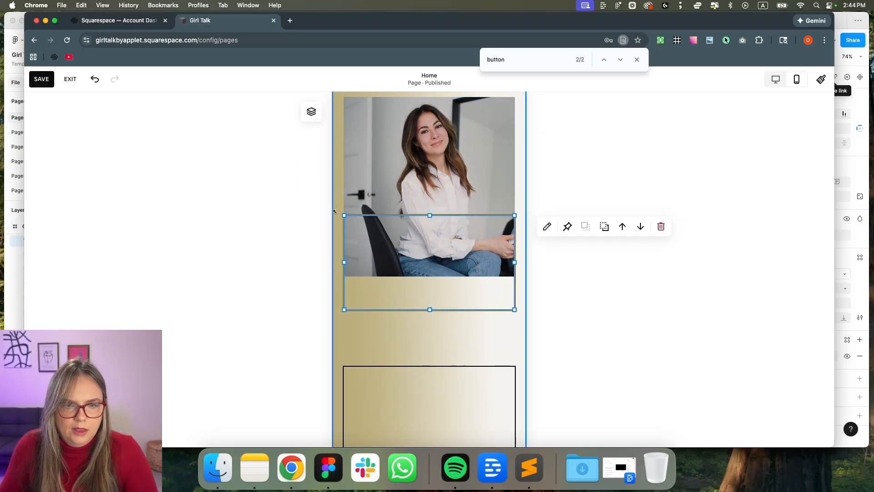
# Hide the black box shape layer and stretch the lower box up to the photo's top edge
pyautogui.click(314, 120)
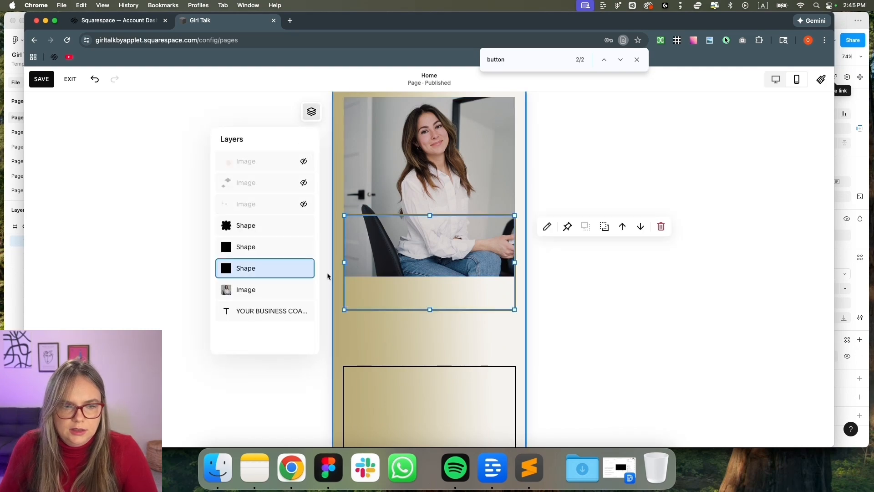
pyautogui.click(303, 268)
pyautogui.click(410, 381)
pyautogui.moveTo(383, 381); pyautogui.dragTo(400, 199)
pyautogui.scroll(2, 399, 200)
pyautogui.moveTo(430, 253); pyautogui.dragTo(431, 173)
pyautogui.scroll(-5, 436, 264)
pyautogui.click(436, 265)
pyautogui.scroll(-4, 460, 332)
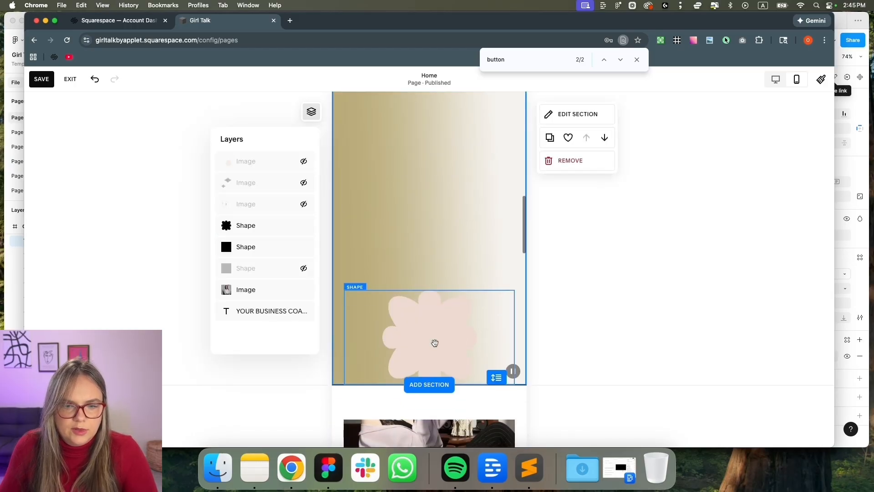
# Move the flower shape up onto the hero photo's bottom edge
pyautogui.moveTo(435, 343); pyautogui.dragTo(433, 267)
pyautogui.moveTo(430, 302); pyautogui.dragTo(430, 139)
pyautogui.scroll(1, 433, 264)
pyautogui.scroll(3, 432, 138)
pyautogui.click(431, 213)
pyautogui.moveTo(414, 242); pyautogui.dragTo(432, 157)
pyautogui.scroll(3, 432, 164)
pyautogui.moveTo(426, 319); pyautogui.dragTo(413, 242)
# Shrink the flower shape from its right, left, bottom and top edges
pyautogui.moveTo(492, 231); pyautogui.dragTo(448, 231)
pyautogui.moveTo(333, 233); pyautogui.dragTo(345, 232)
pyautogui.moveTo(395, 261); pyautogui.dragTo(396, 248)
pyautogui.moveTo(396, 201); pyautogui.dragTo(396, 212)
pyautogui.click(428, 301)
pyautogui.scroll(-6, 430, 305)
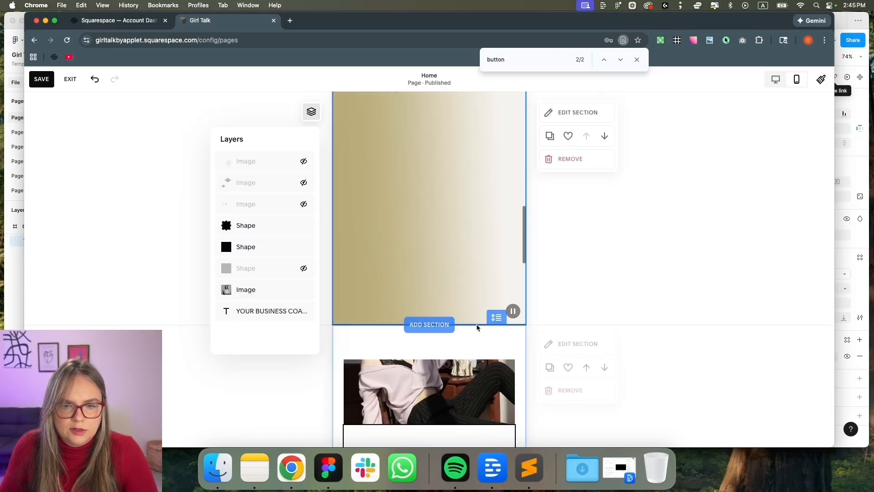
pyautogui.scroll(-4, 472, 328)
pyautogui.scroll(3, 485, 148)
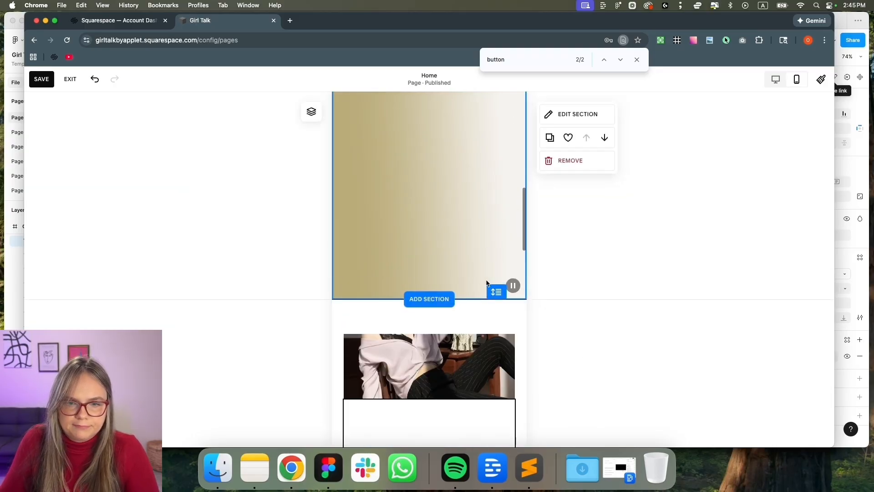
pyautogui.scroll(-4, 489, 166)
pyautogui.scroll(3, 487, 176)
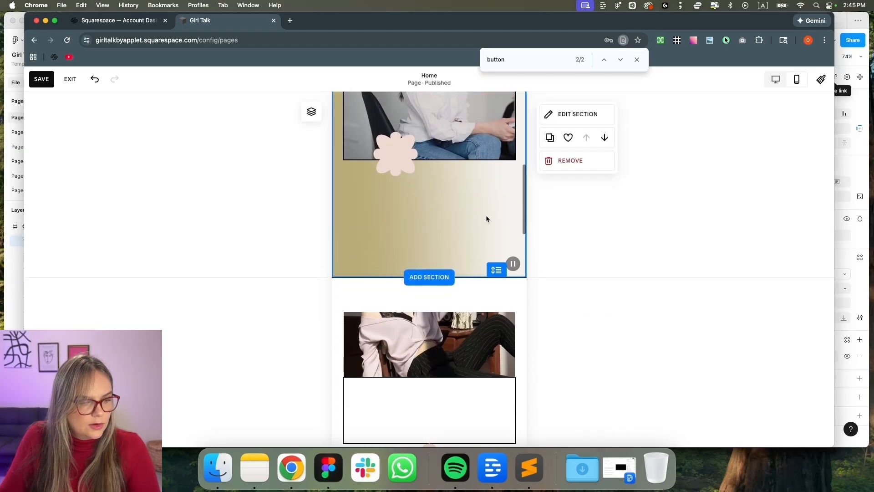
pyautogui.scroll(-5, 498, 213)
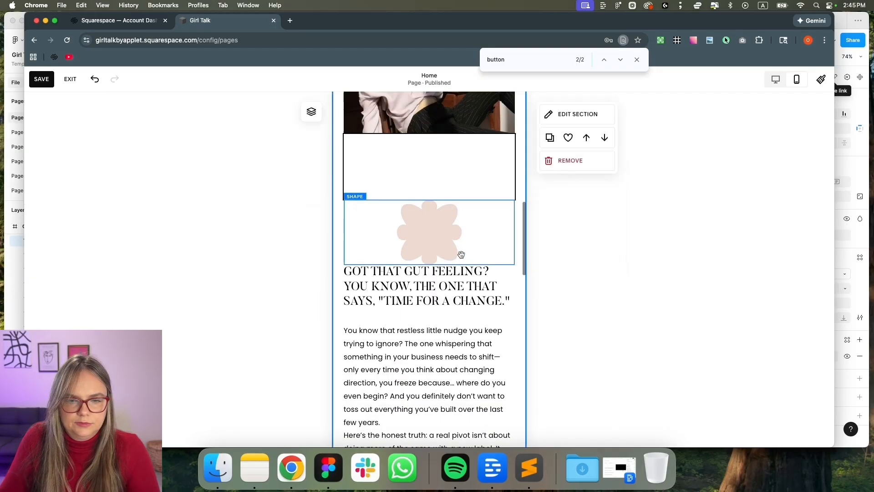
# Extend the photo down and line up the white box frame with it
pyautogui.click(436, 131)
pyautogui.moveTo(435, 132); pyautogui.dragTo(430, 253)
pyautogui.click(463, 188)
pyautogui.scroll(2, 463, 188)
pyautogui.moveTo(463, 206); pyautogui.dragTo(464, 141)
pyautogui.moveTo(451, 224); pyautogui.dragTo(429, 305)
pyautogui.click(436, 186)
pyautogui.scroll(5, 430, 306)
pyautogui.scroll(-7, 429, 308)
# Move the paragraph text and LEARN MORE button above the photo, then trim the section's bottom
pyautogui.click(433, 280)
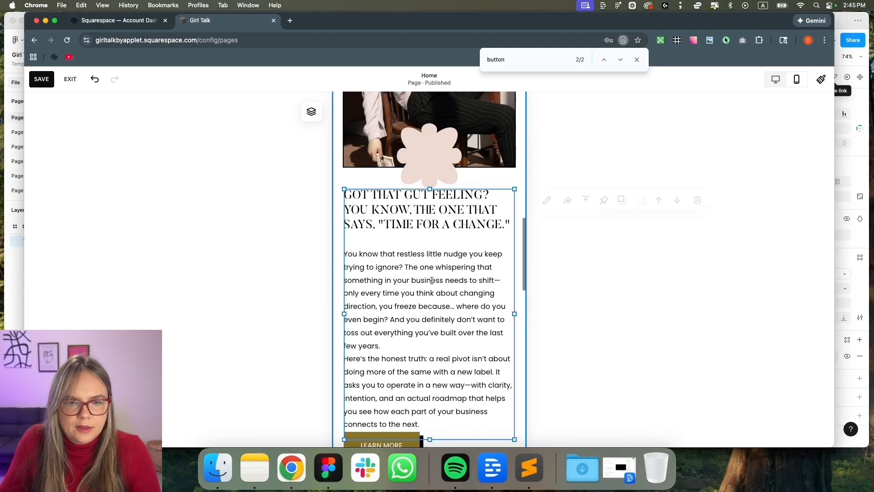
pyautogui.click(654, 204)
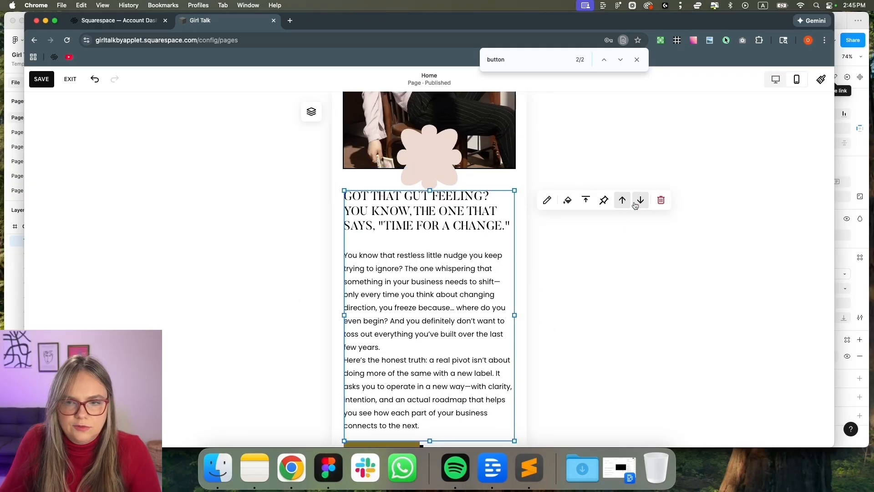
pyautogui.scroll(-10, 569, 274)
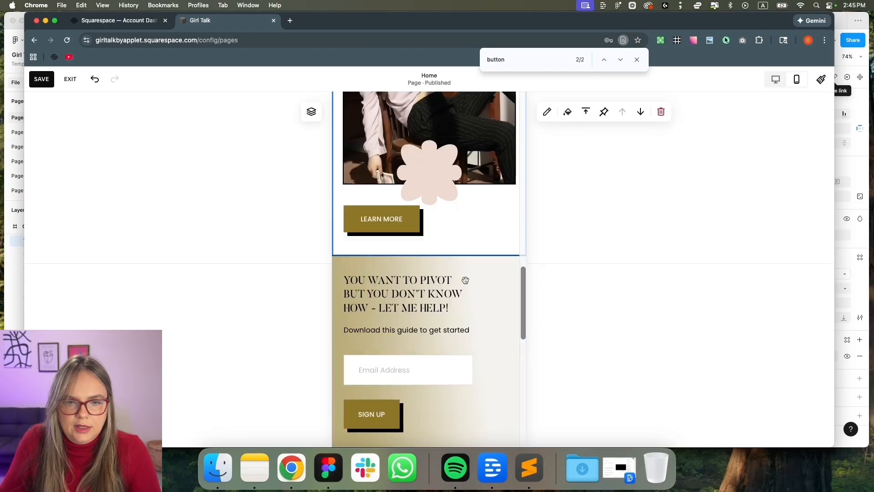
pyautogui.click(404, 215)
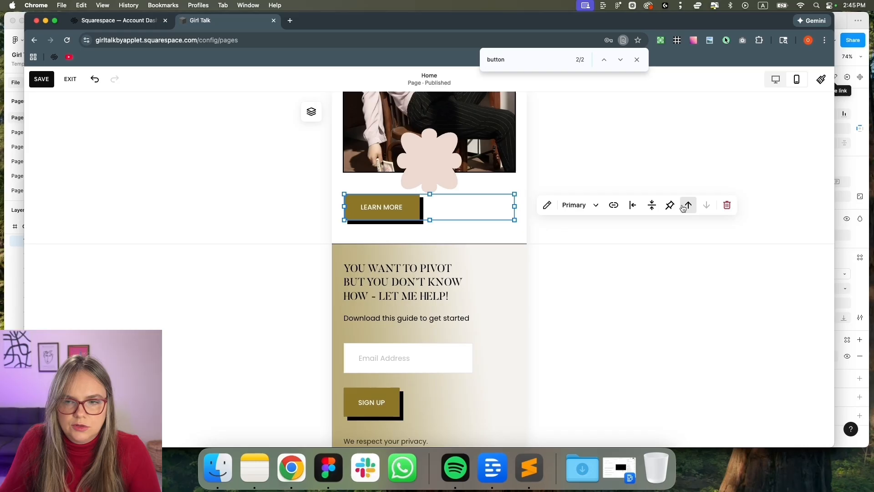
pyautogui.click(683, 208)
pyautogui.moveTo(454, 266); pyautogui.dragTo(454, 287)
pyautogui.moveTo(461, 237); pyautogui.dragTo(432, 279)
pyautogui.scroll(-4, 455, 258)
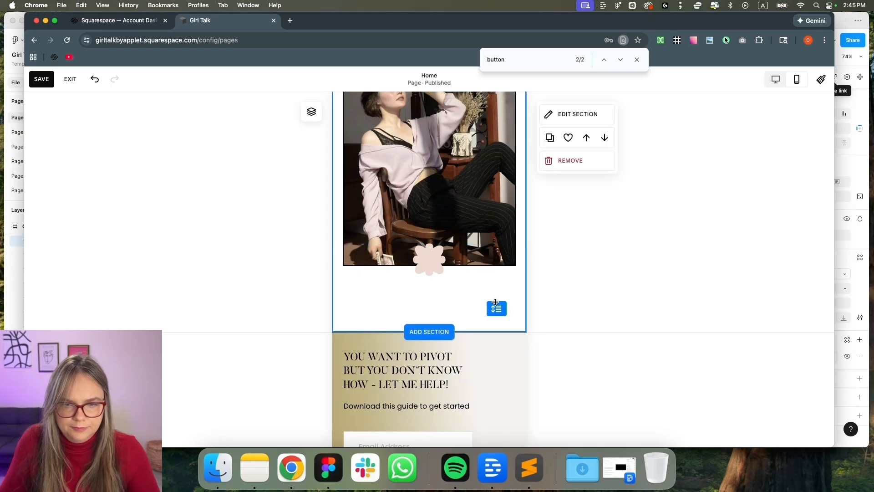
pyautogui.moveTo(497, 308); pyautogui.dragTo(499, 276)
# Move the Five Steps to Pivot image above the sign-up form and narrow it from both sides
pyautogui.scroll(-4, 467, 313)
pyautogui.click(435, 236)
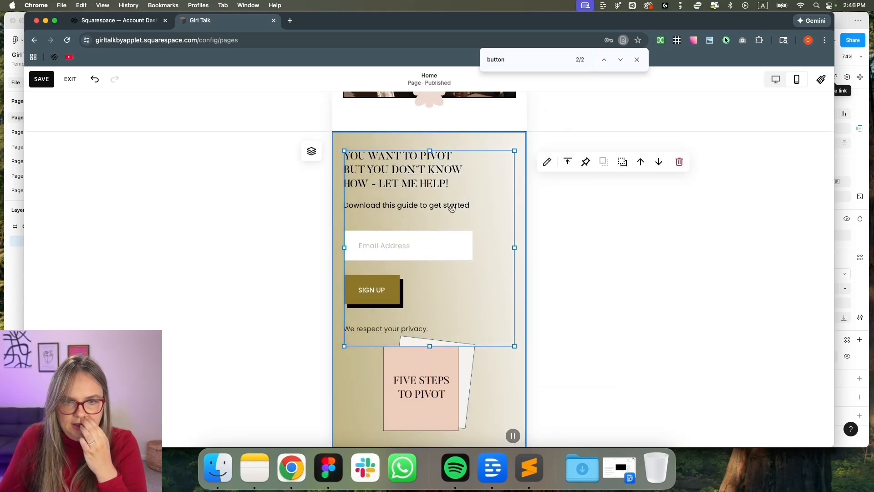
pyautogui.click(450, 406)
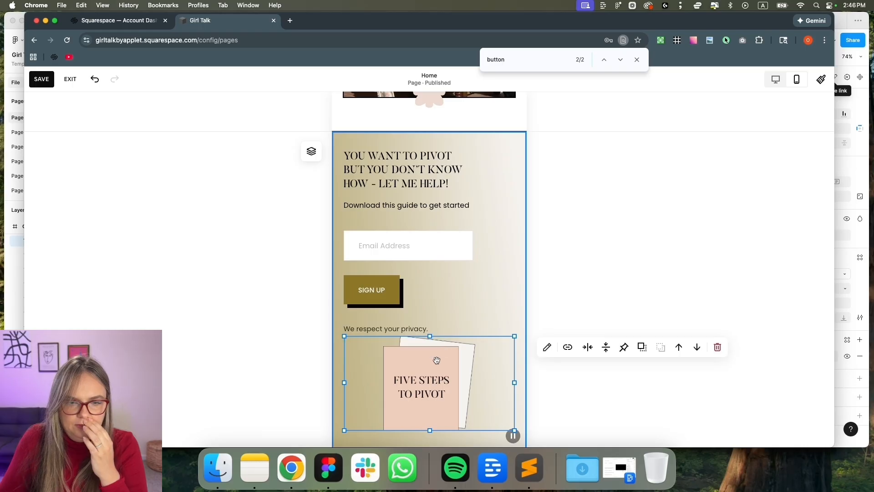
pyautogui.click(679, 347)
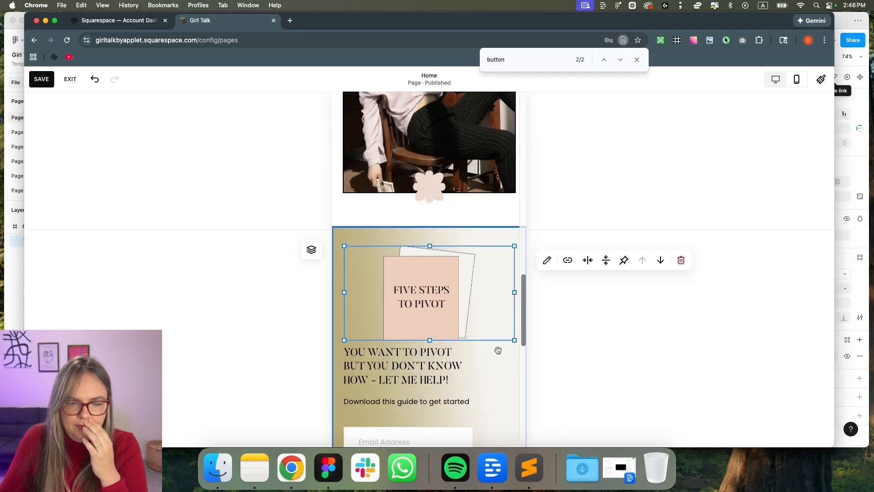
pyautogui.moveTo(488, 263); pyautogui.dragTo(455, 245)
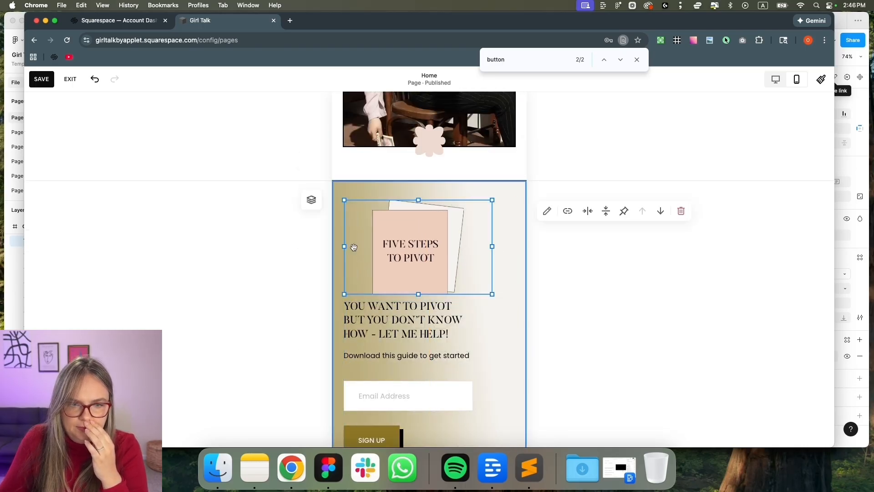
pyautogui.moveTo(344, 246); pyautogui.dragTo(370, 244)
# Narrow the sign-up form, align it left beneath the image, then preview the desktop layout
pyautogui.moveTo(386, 356); pyautogui.dragTo(410, 356)
pyautogui.moveTo(523, 398)
pyautogui.mouseDown()
pyautogui.moveTo(502, 394)
pyautogui.moveTo(514, 396)
pyautogui.mouseUp()
pyautogui.scroll(-3, 448, 308)
pyautogui.moveTo(447, 308); pyautogui.dragTo(418, 302)
pyautogui.moveTo(460, 127); pyautogui.dragTo(461, 129)
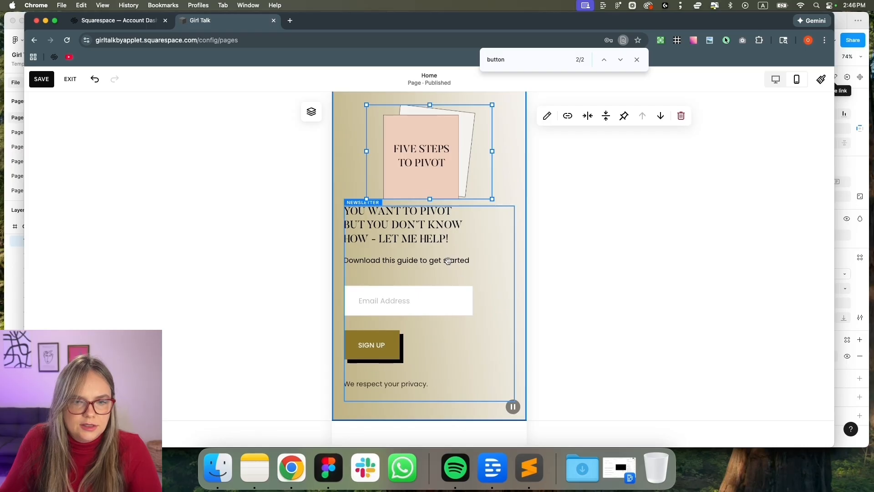
pyautogui.click(448, 260)
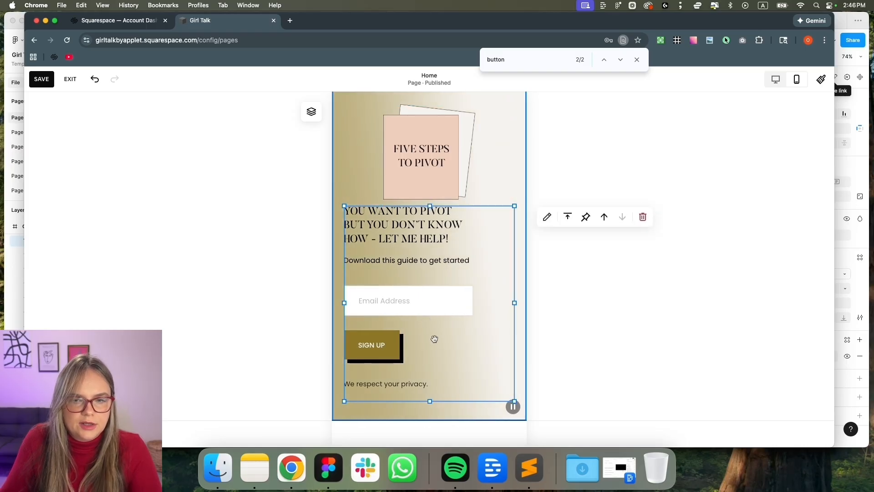
pyautogui.click(776, 79)
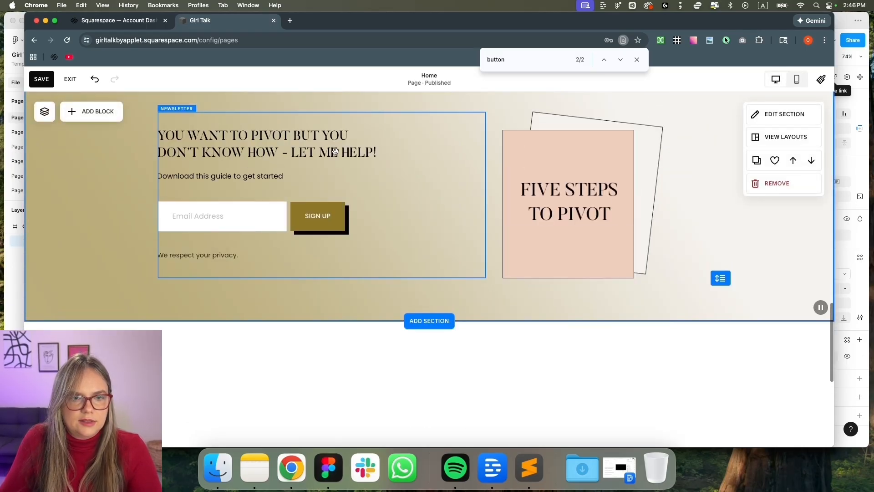
# Set the newsletter block's Design alignment to center and shift the block slightly left
pyautogui.click(220, 131)
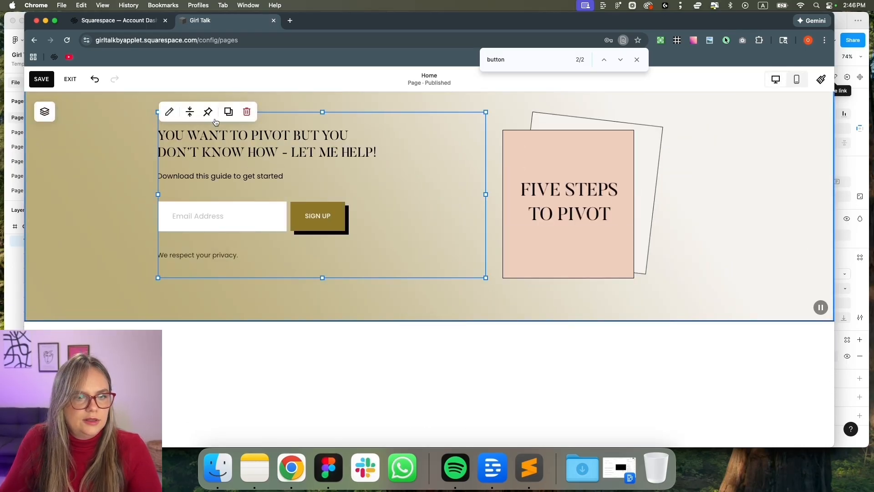
pyautogui.click(169, 112)
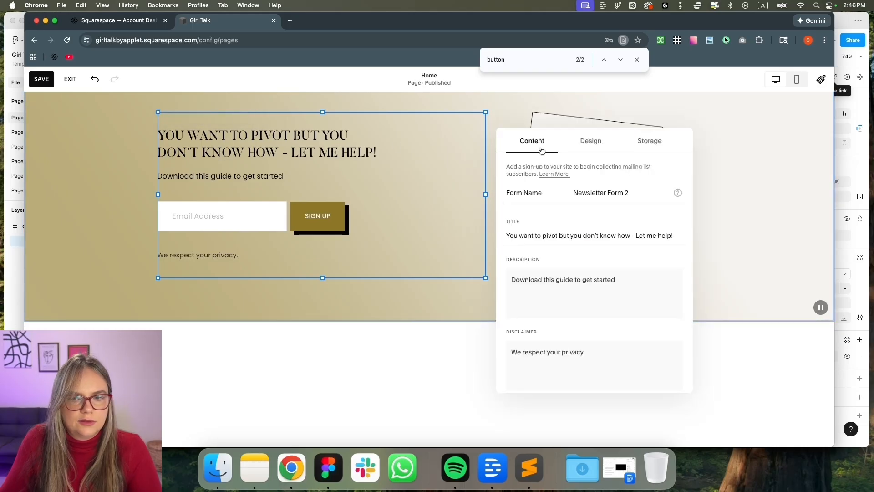
pyautogui.click(590, 141)
pyautogui.click(583, 218)
pyautogui.moveTo(418, 190); pyautogui.dragTo(386, 190)
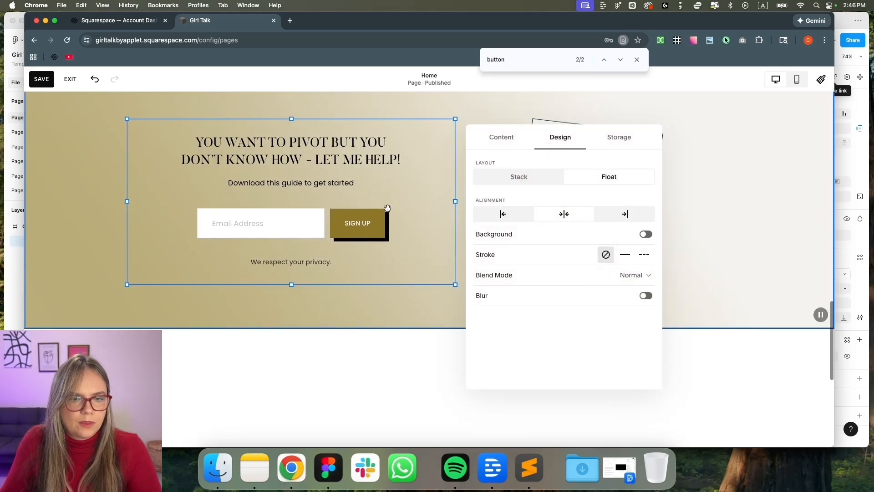
pyautogui.click(714, 211)
# In the mobile layout, adjust the newsletter block and shorten it from the bottom
pyautogui.click(797, 80)
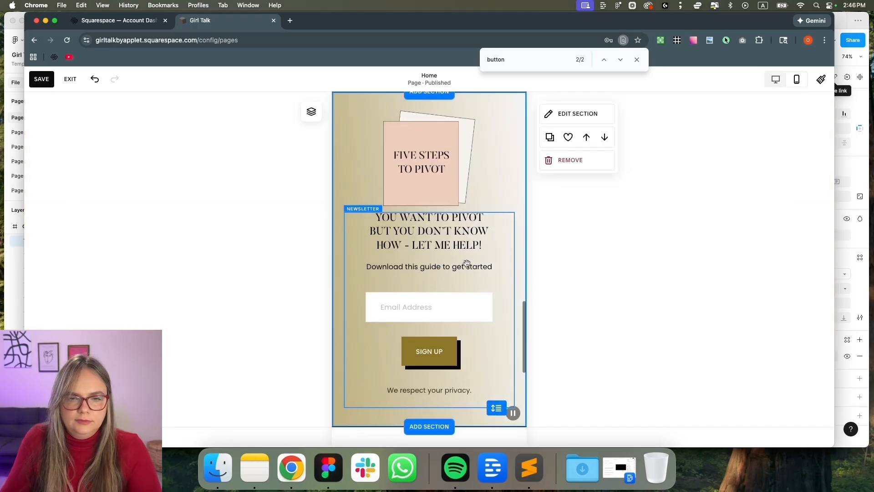
pyautogui.moveTo(450, 250); pyautogui.dragTo(451, 270)
pyautogui.scroll(-2, 444, 325)
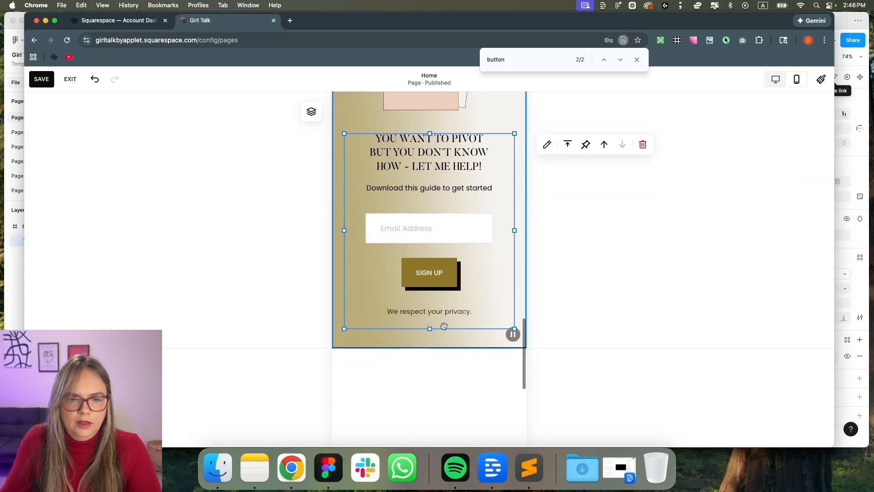
pyautogui.moveTo(427, 329); pyautogui.dragTo(428, 312)
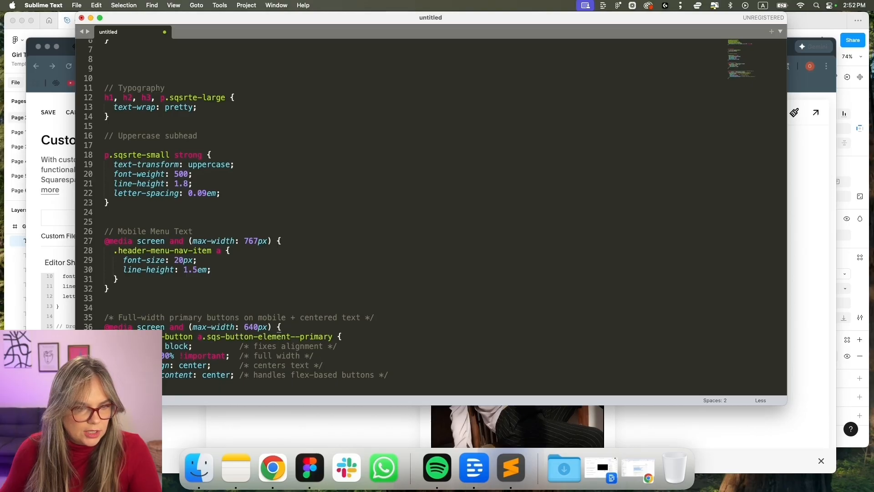
# Copy the full-width mobile button rule (max-width: 640px) from Sublime Text into the Custom CSS editor
pyautogui.scroll(-1, 431, 217)
pyautogui.scroll(1, 431, 217)
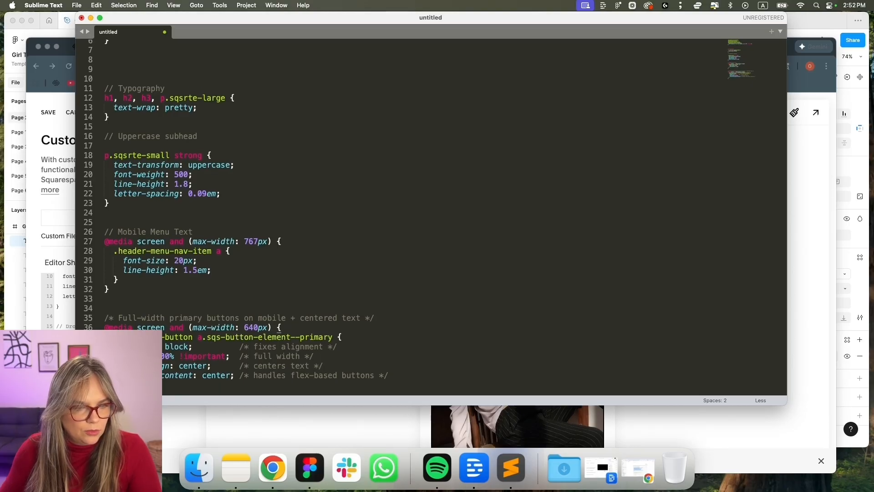
pyautogui.moveTo(104, 317); pyautogui.dragTo(318, 387)
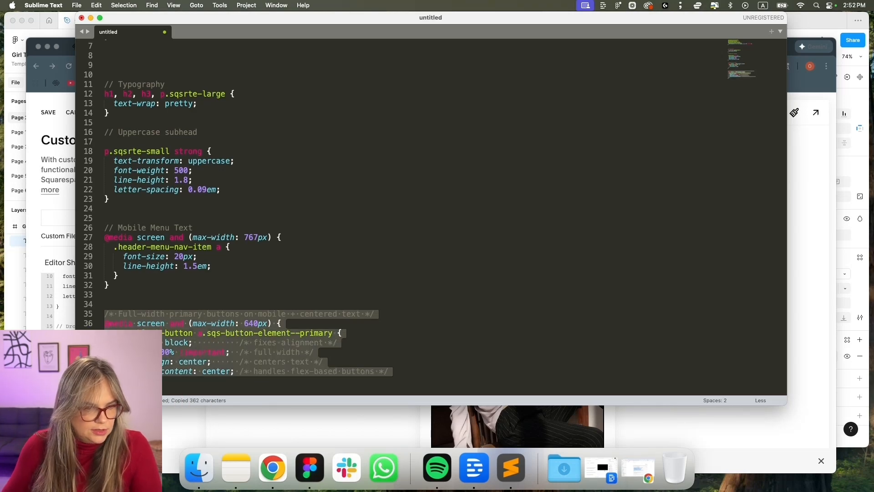
pyautogui.press('super+Tab')
pyautogui.press('super+v')
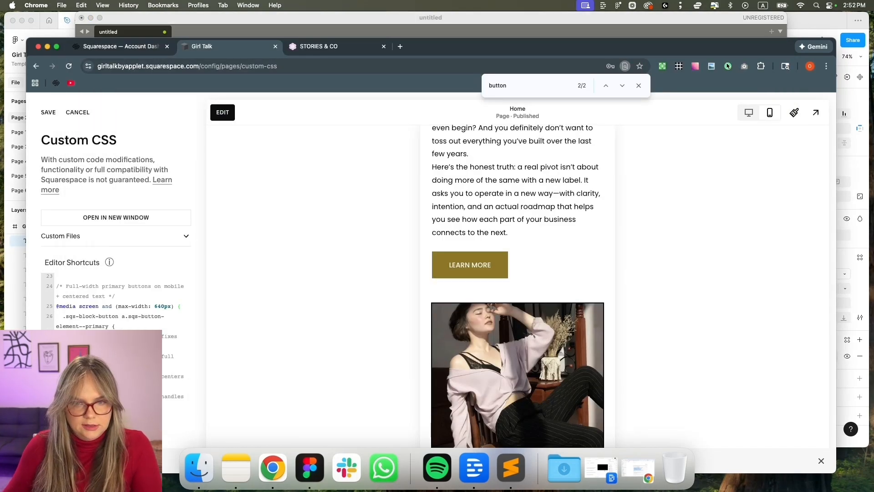
# Check the mobile hamburger menu, close the find bar, and open the homepage for editing at desktop width
pyautogui.scroll(15, 526, 273)
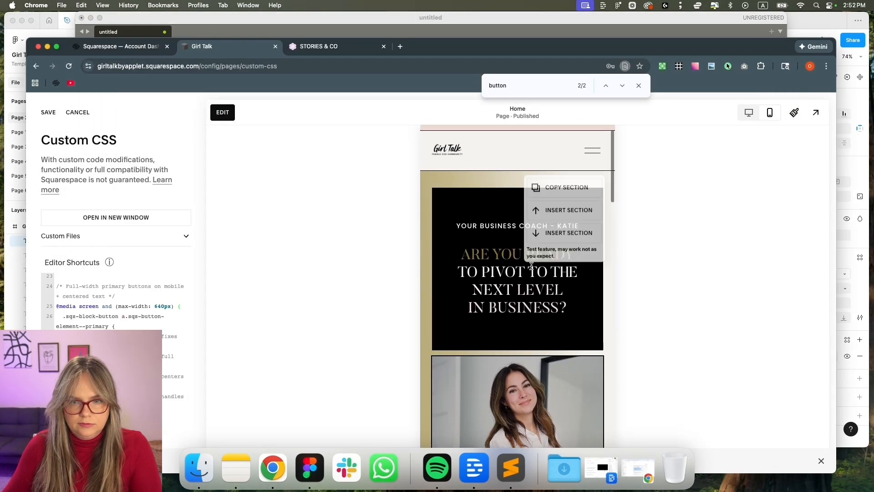
pyautogui.click(592, 172)
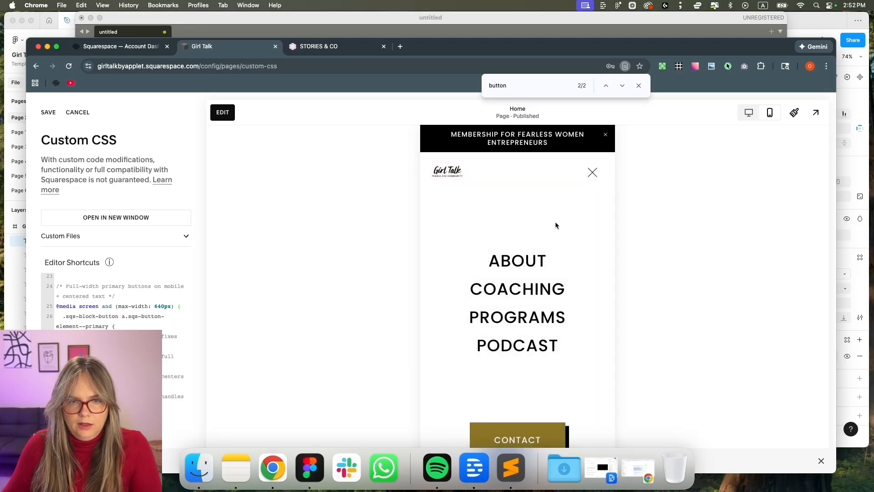
pyautogui.click(592, 172)
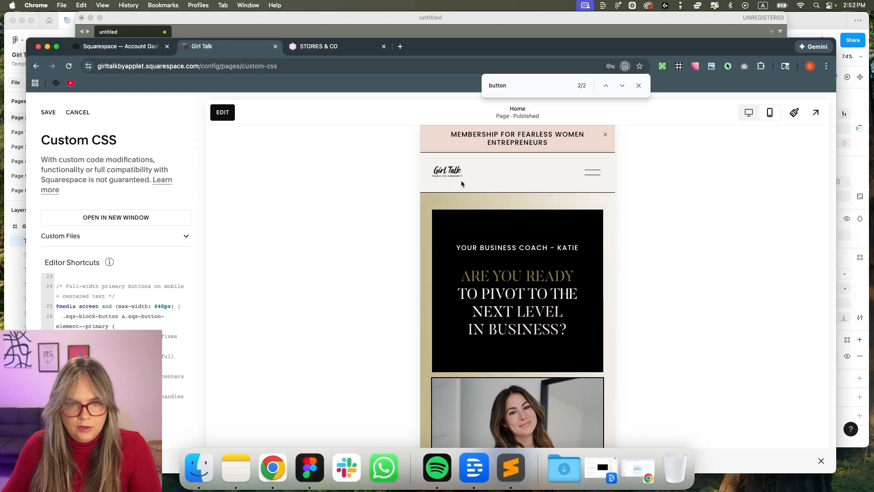
pyautogui.click(639, 85)
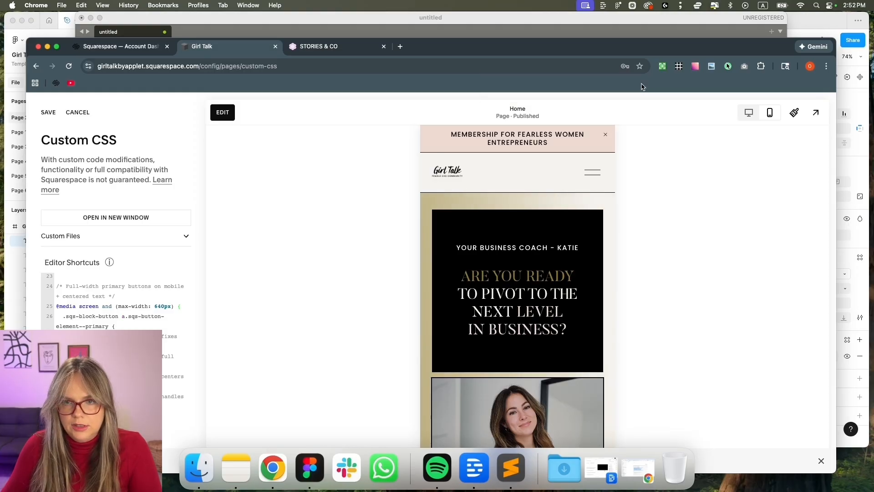
pyautogui.click(749, 112)
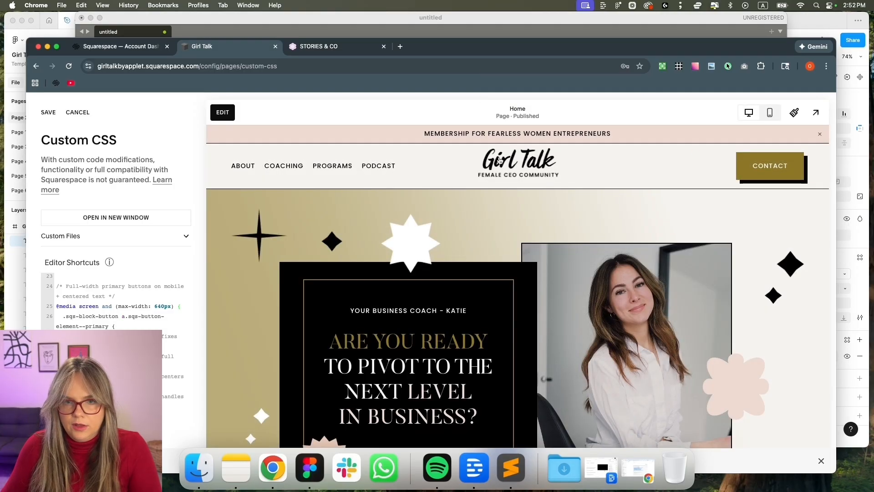
pyautogui.click(223, 113)
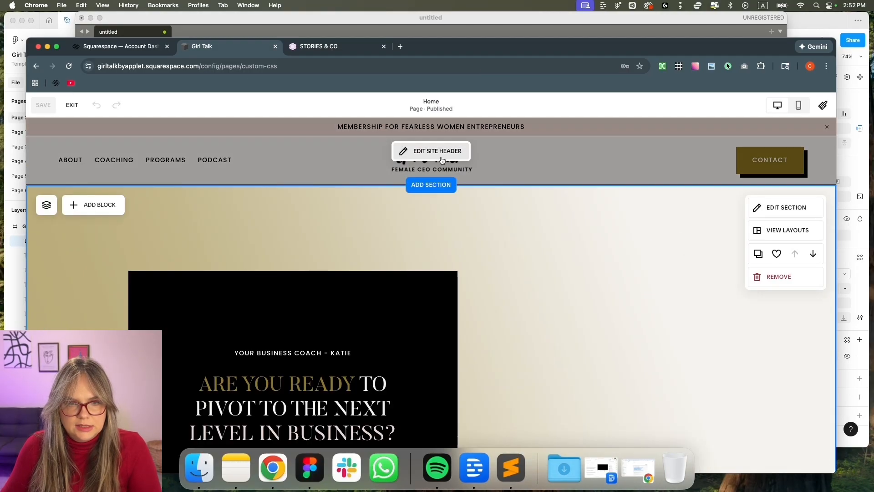
# Raise the header logo's Mobile Logo Max Height from 40px to 52px and verify it in mobile view
pyautogui.click(439, 156)
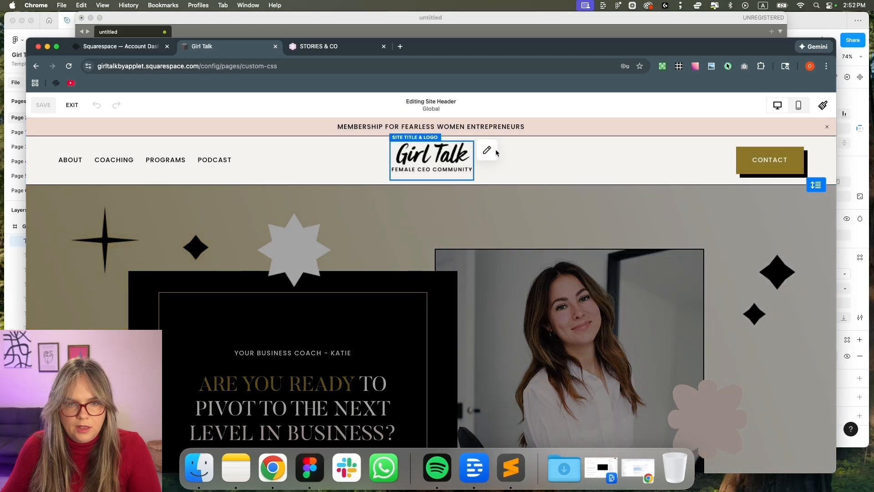
pyautogui.click(495, 153)
pyautogui.scroll(-5, 474, 353)
pyautogui.scroll(1, 425, 268)
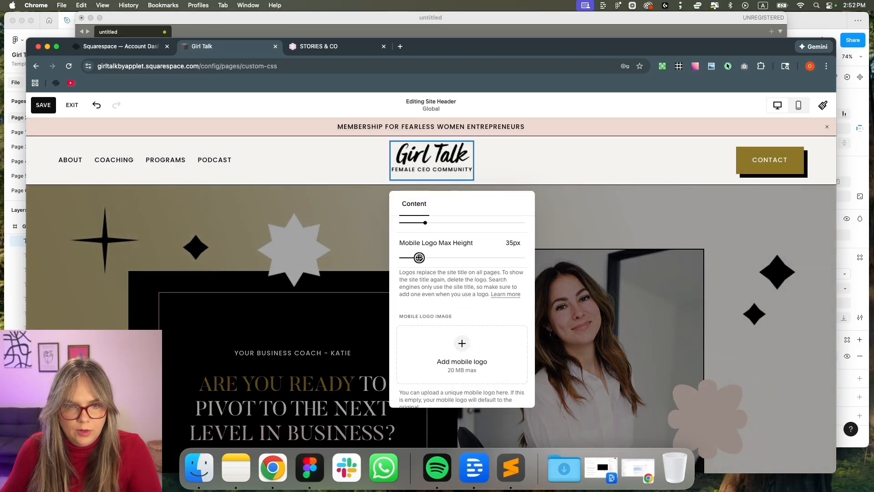
pyautogui.click(792, 111)
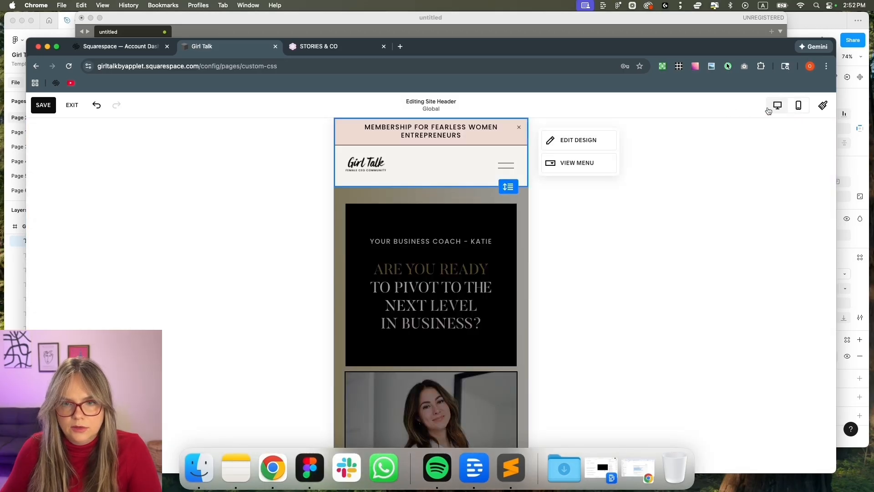
pyautogui.click(776, 105)
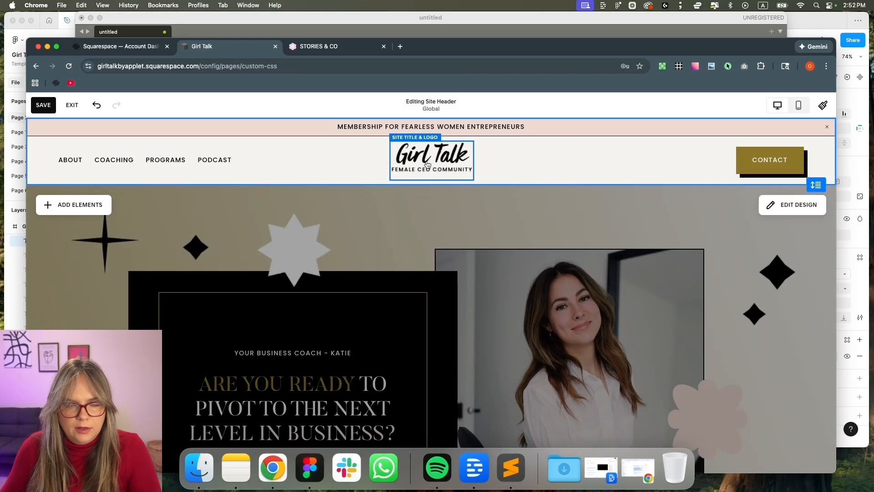
pyautogui.click(487, 151)
pyautogui.scroll(-1, 434, 390)
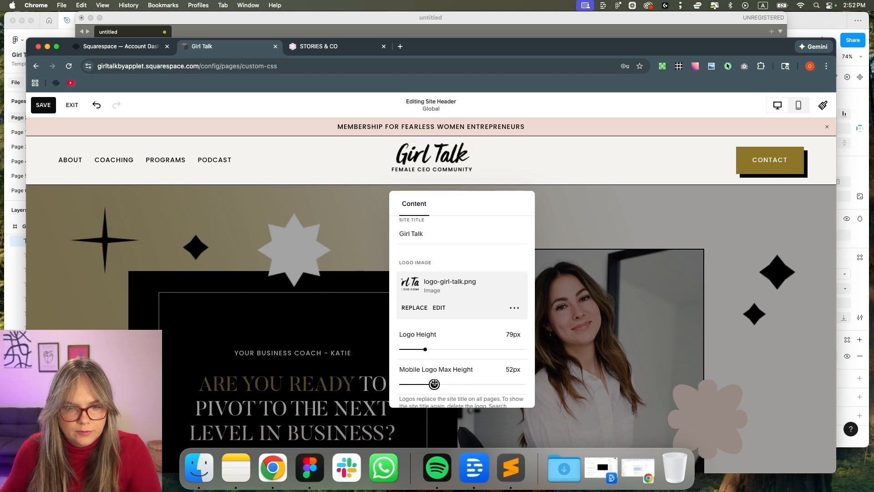
pyautogui.click(793, 103)
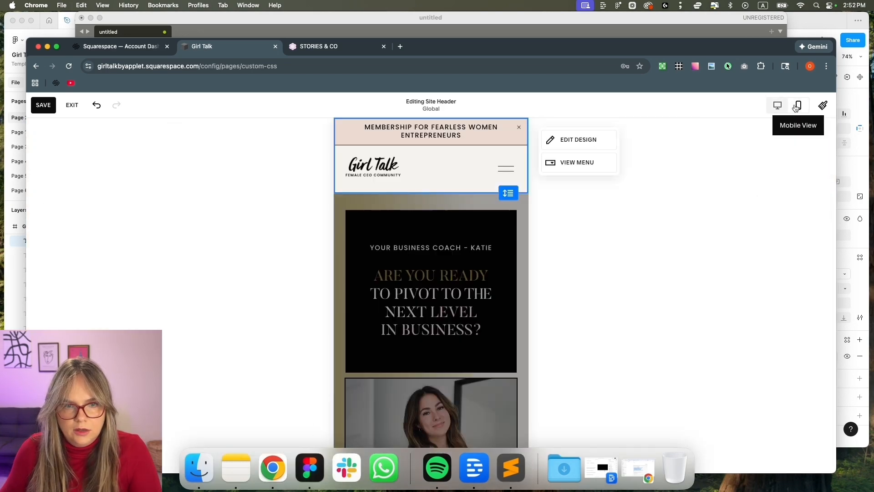
pyautogui.click(510, 172)
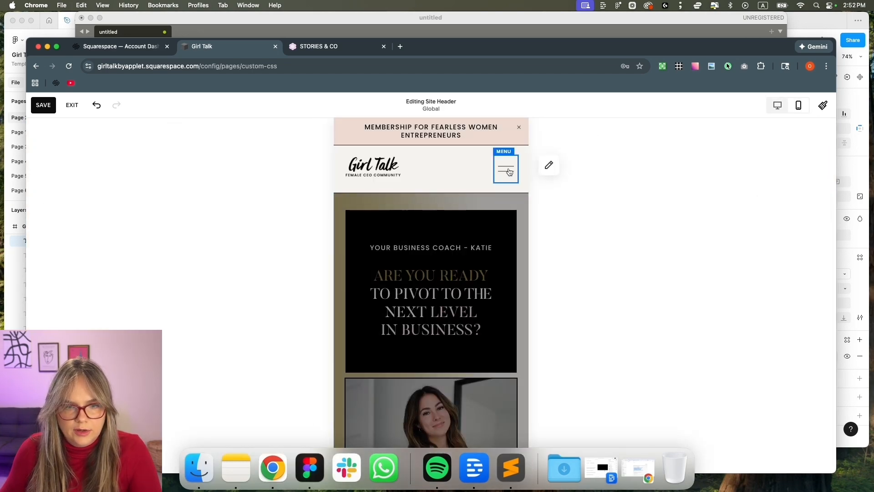
pyautogui.click(73, 107)
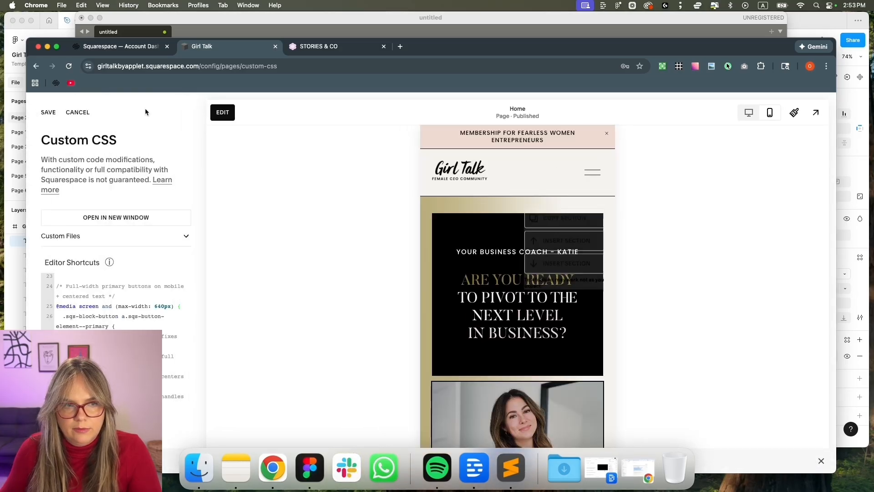
# Copy the Mobile Menu Text rules from the snippets file into the site's Custom CSS
pyautogui.click(590, 174)
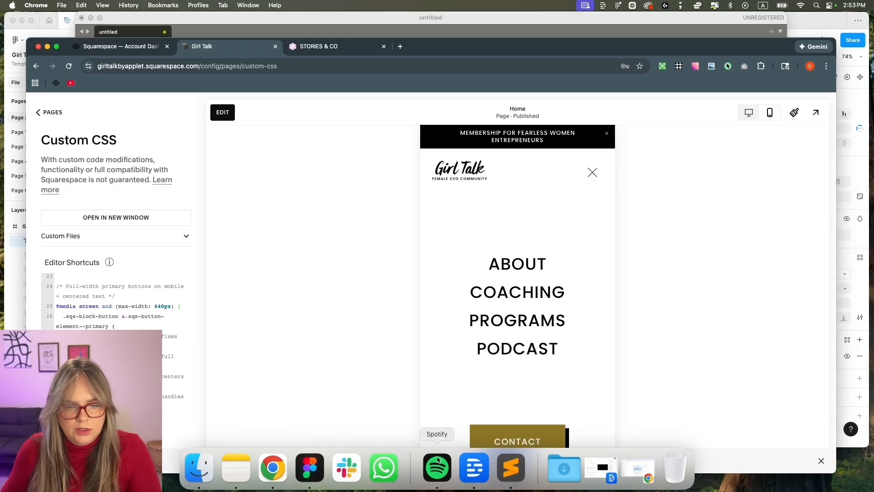
pyautogui.click(513, 469)
pyautogui.moveTo(112, 285); pyautogui.dragTo(92, 231)
pyautogui.press('super+Tab')
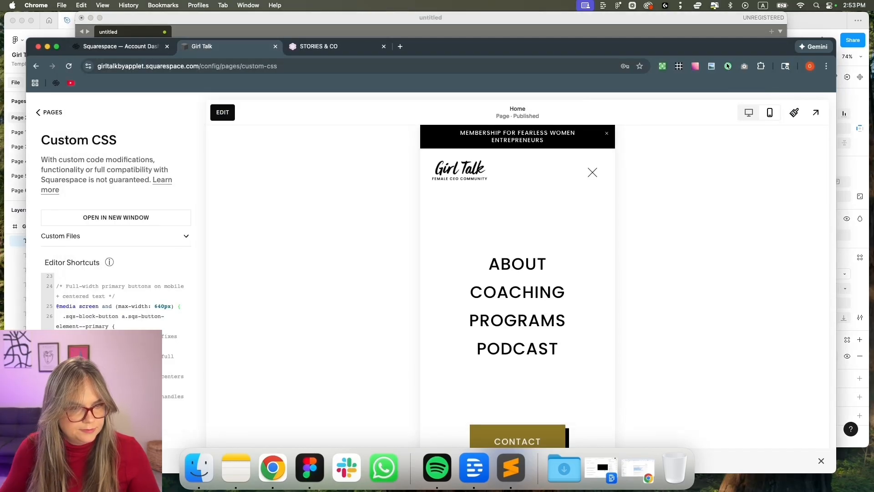
pyautogui.press('super+v')
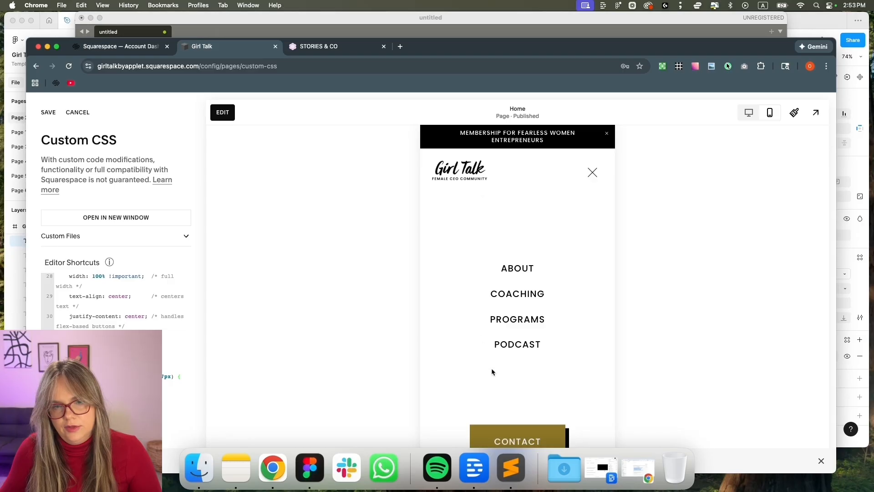
# Keep the CSS changes by choosing Stay and bring up Site Styles
pyautogui.click(749, 114)
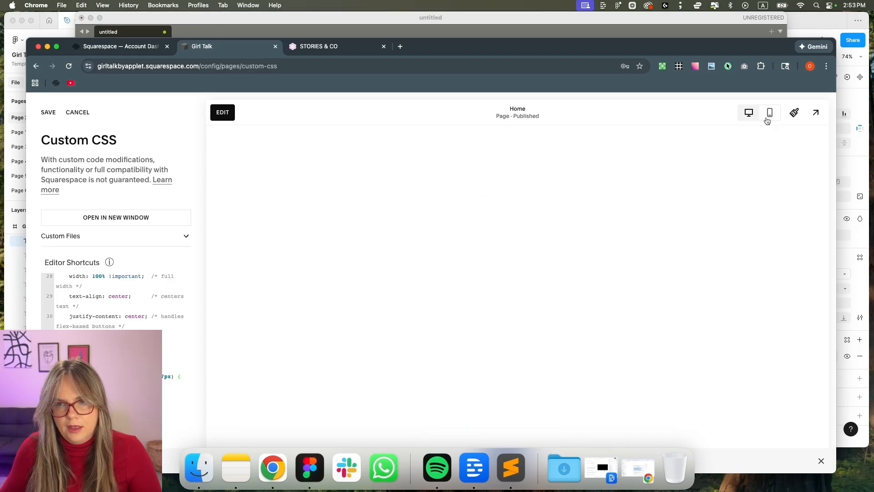
pyautogui.click(792, 115)
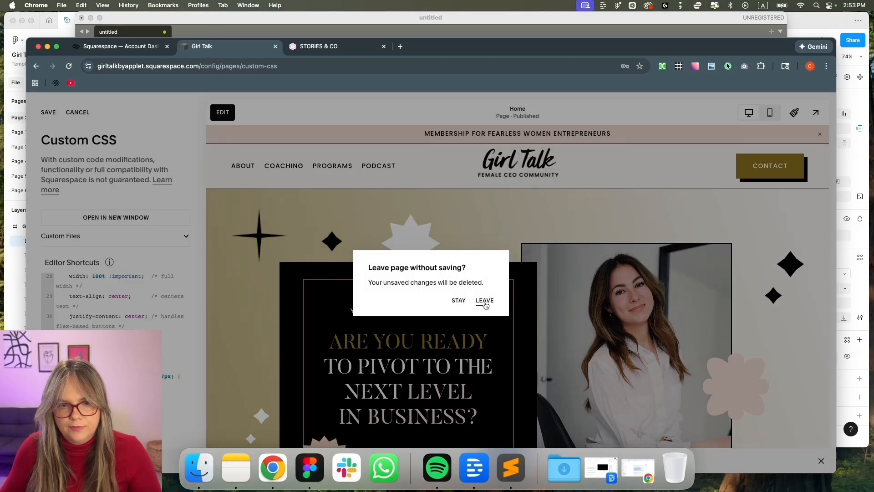
pyautogui.click(458, 302)
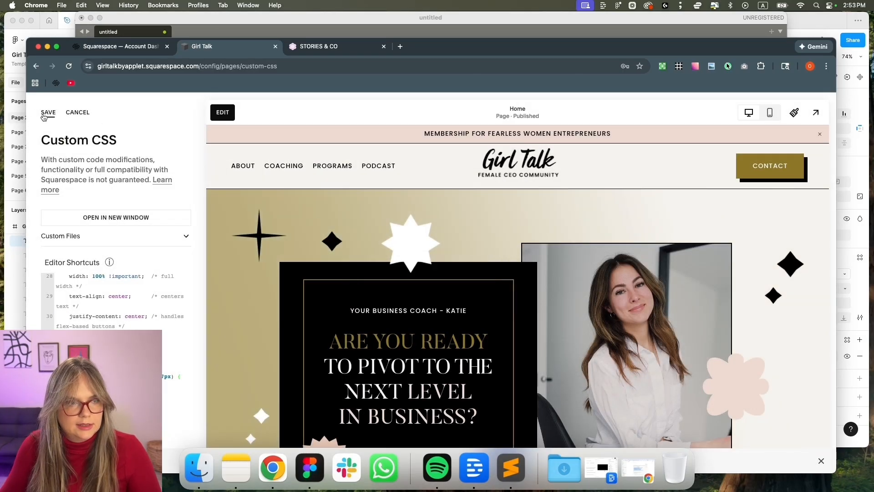
pyautogui.click(796, 112)
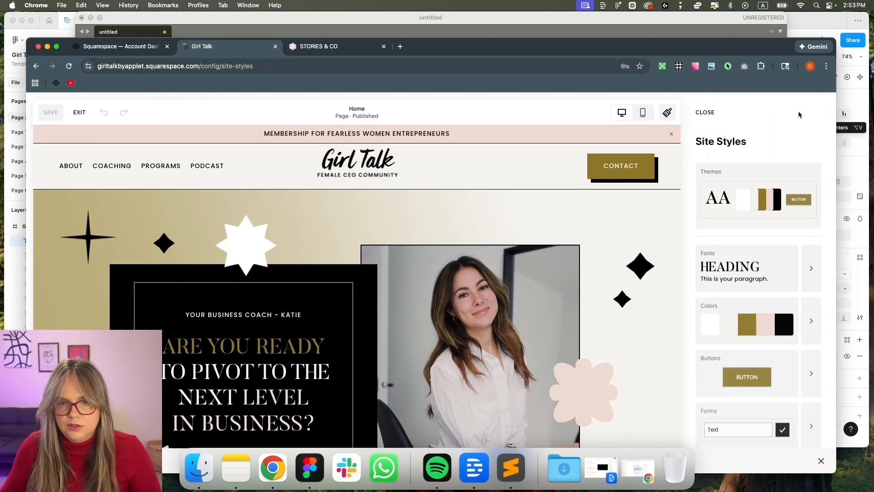
# Search the LIGHT 1 colour theme for 'mobi' colour options, then return to the homepage
pyautogui.scroll(-2, 790, 277)
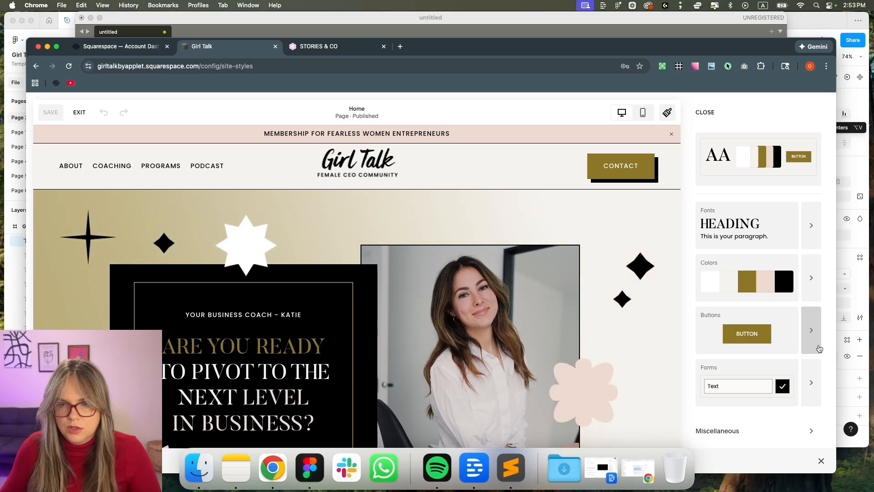
pyautogui.click(808, 291)
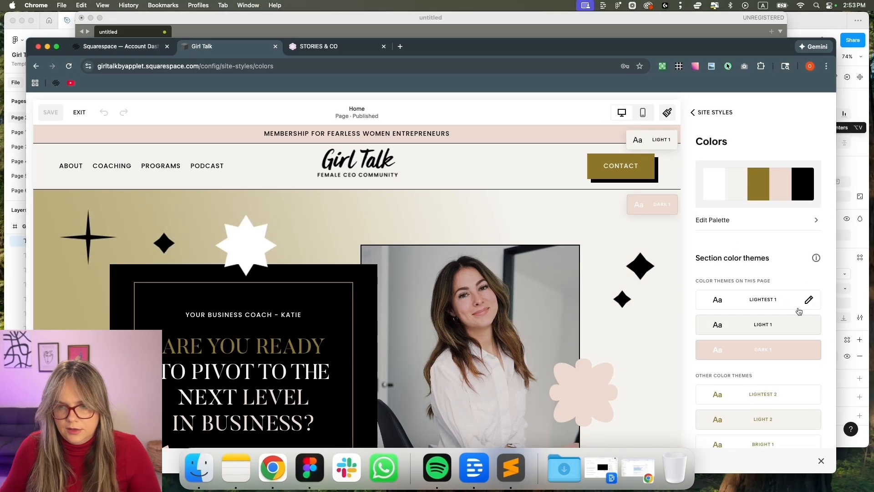
pyautogui.click(809, 325)
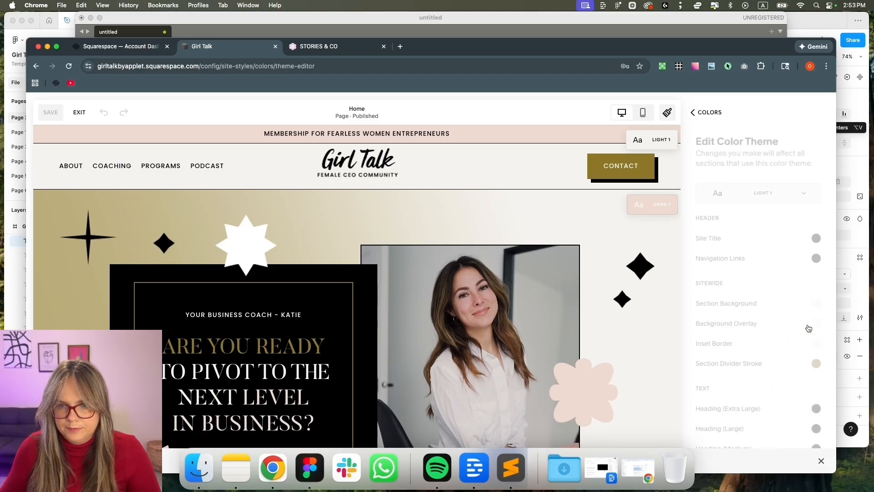
pyautogui.scroll(-3, 809, 329)
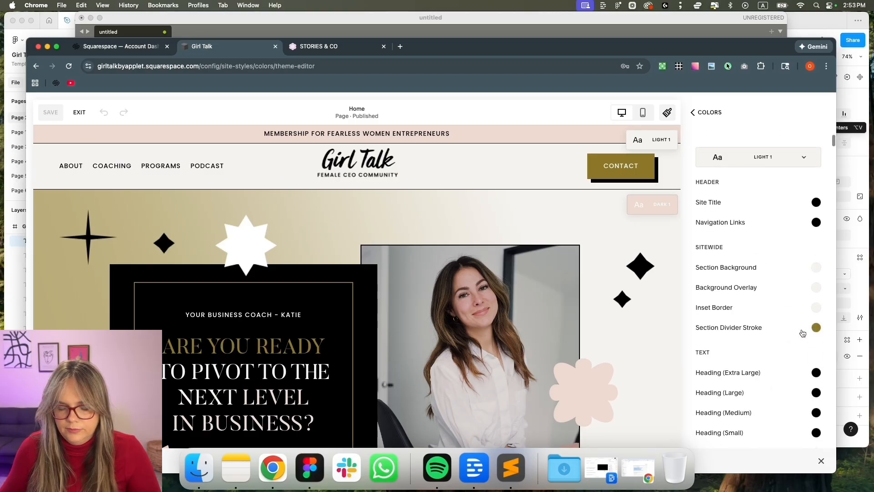
pyautogui.press('super+f')
pyautogui.write('mobile')
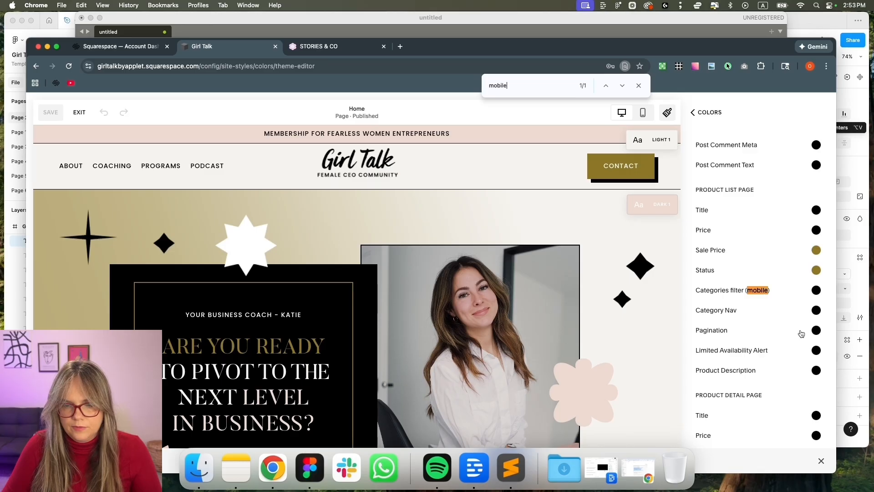
pyautogui.scroll(2, 777, 259)
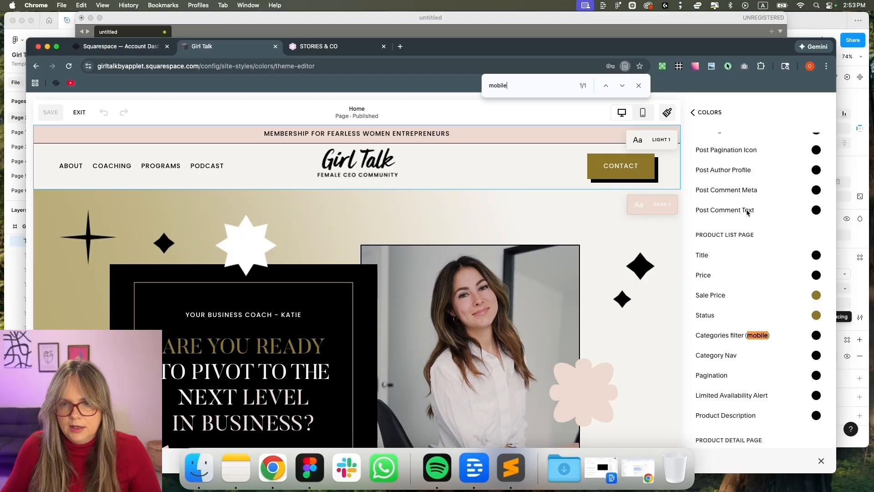
pyautogui.scroll(15, 747, 212)
pyautogui.scroll(6, 746, 213)
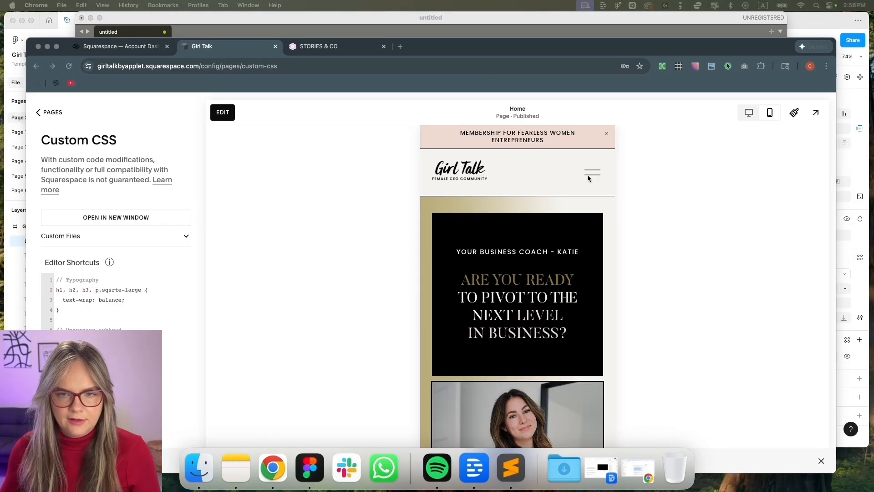
pyautogui.click(588, 177)
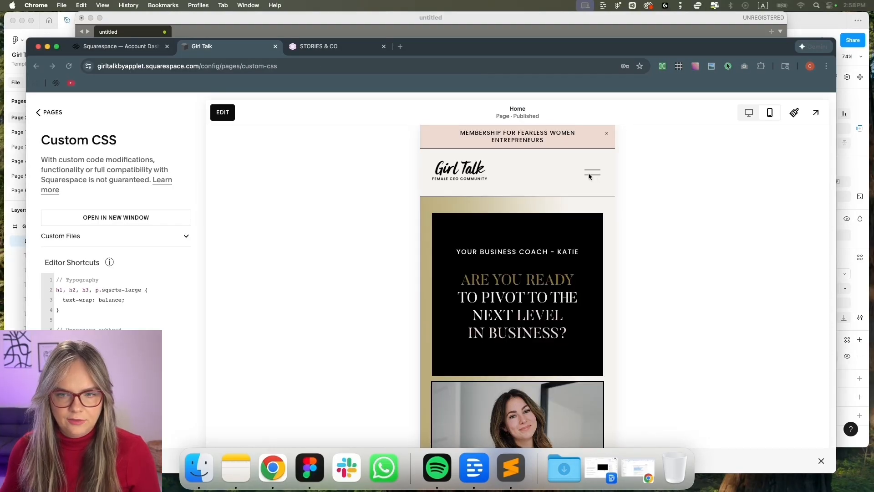
# Set the site header's menu colour theme to Light 2 and save it
pyautogui.click(223, 113)
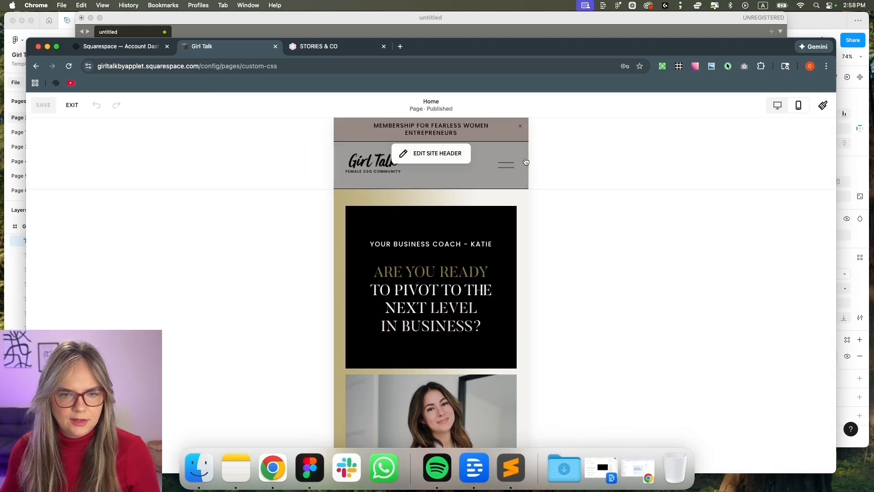
pyautogui.moveTo(498, 170)
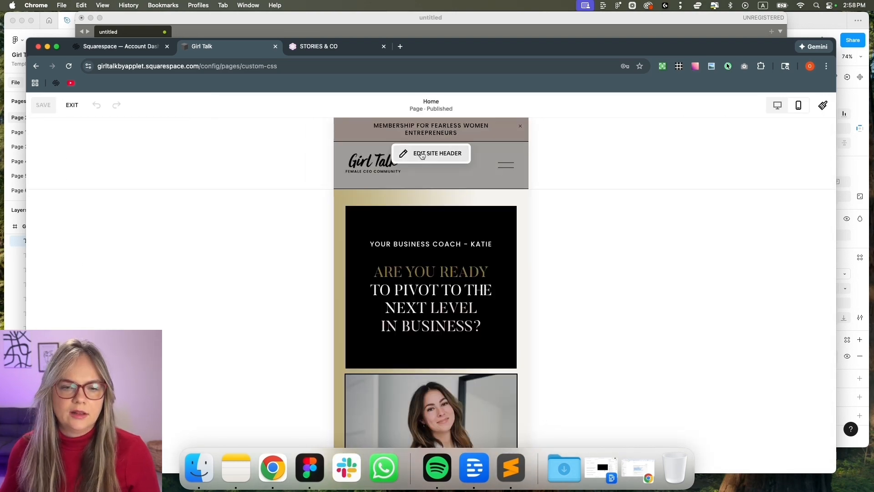
pyautogui.click(422, 159)
pyautogui.click(581, 142)
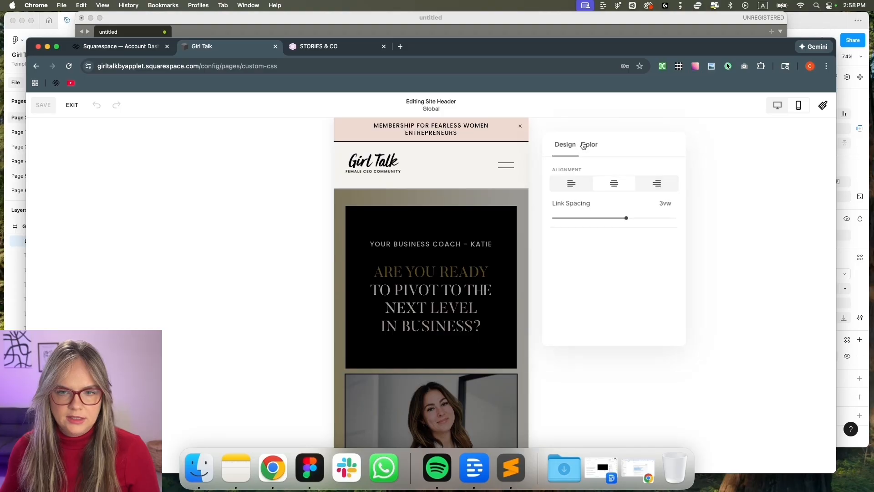
pyautogui.click(590, 144)
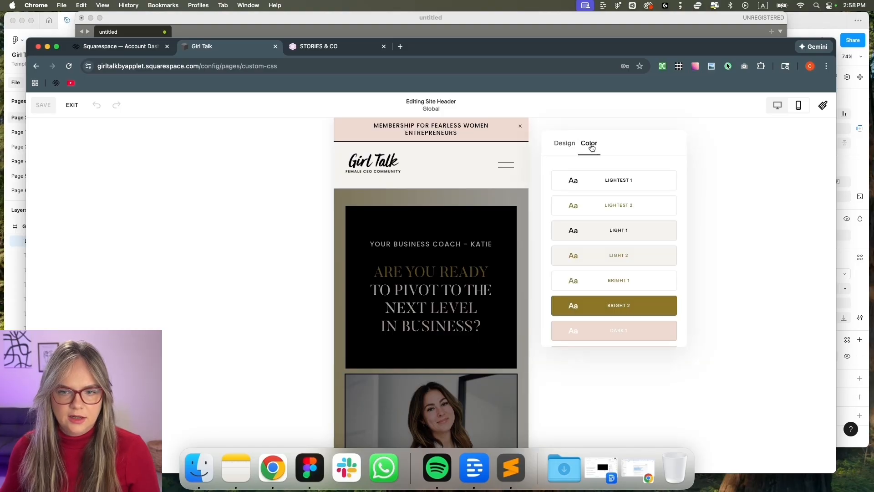
pyautogui.click(603, 230)
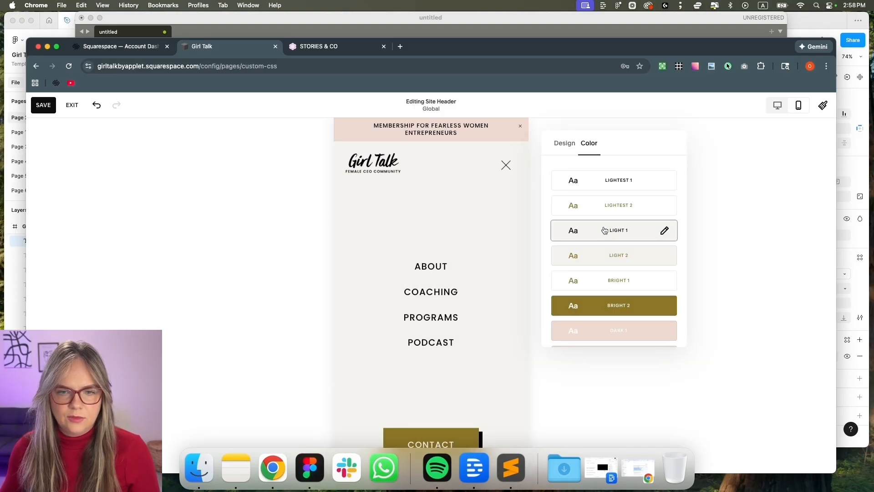
pyautogui.click(594, 261)
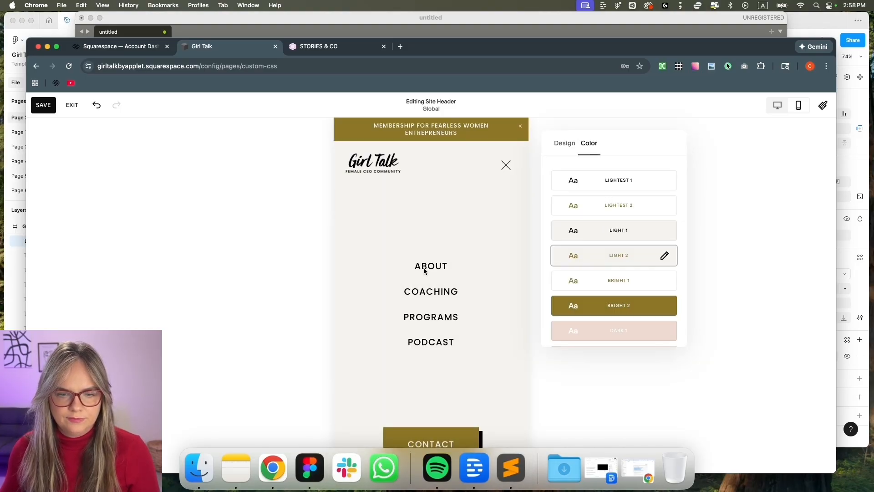
pyautogui.click(45, 108)
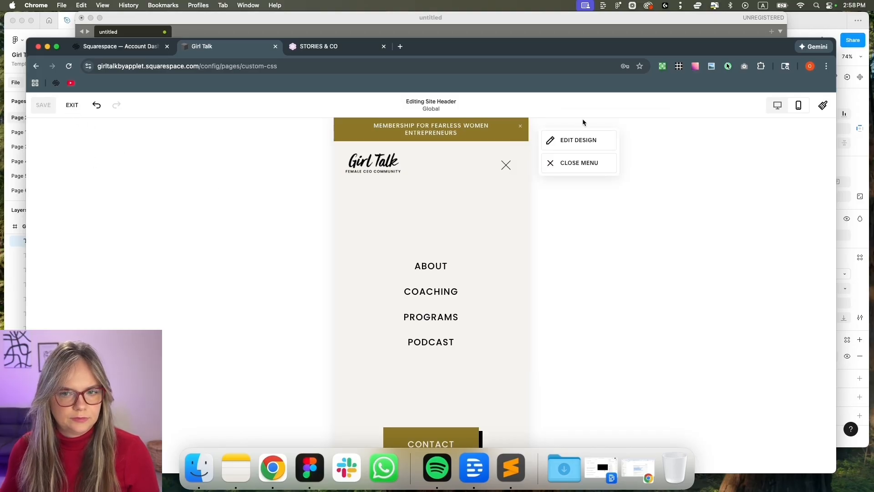
# Close the menu, exit header editing, recheck the mobile menu, and preview at desktop width
pyautogui.click(582, 163)
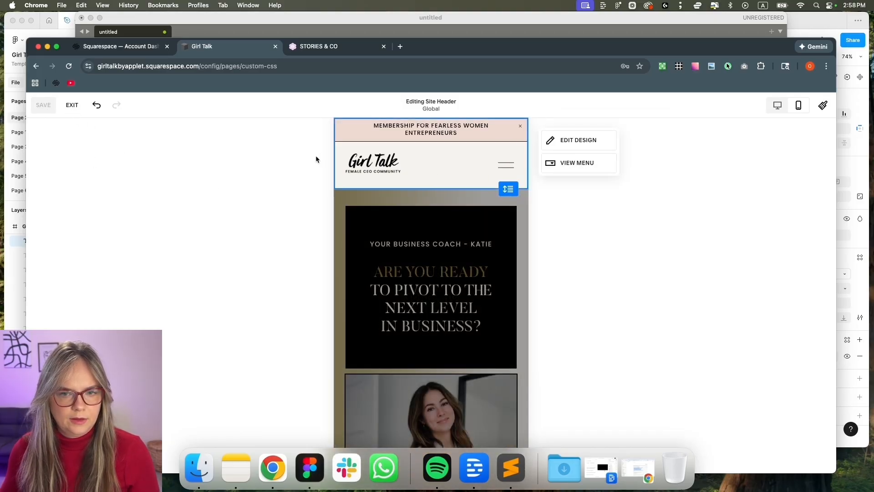
pyautogui.click(72, 106)
pyautogui.click(592, 173)
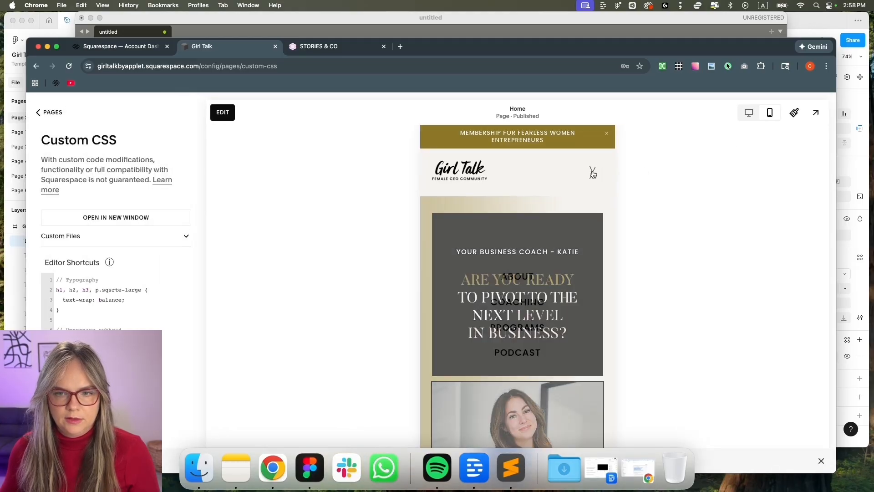
pyautogui.click(592, 172)
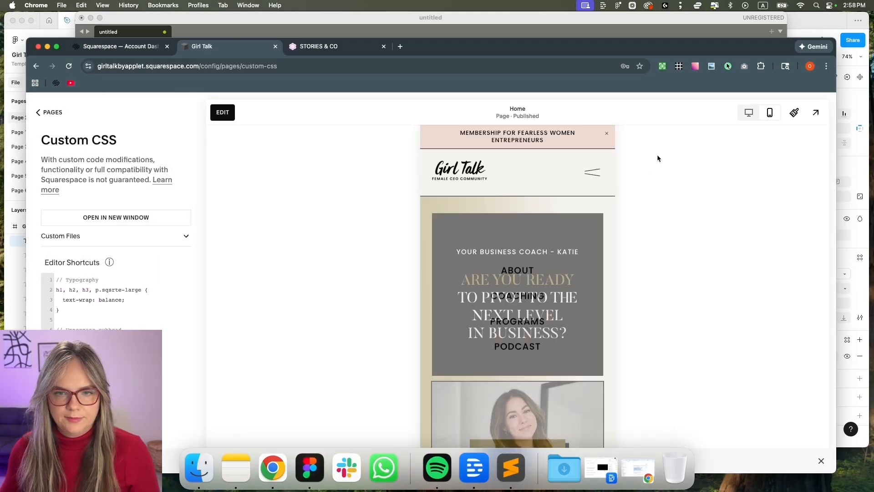
pyautogui.click(749, 114)
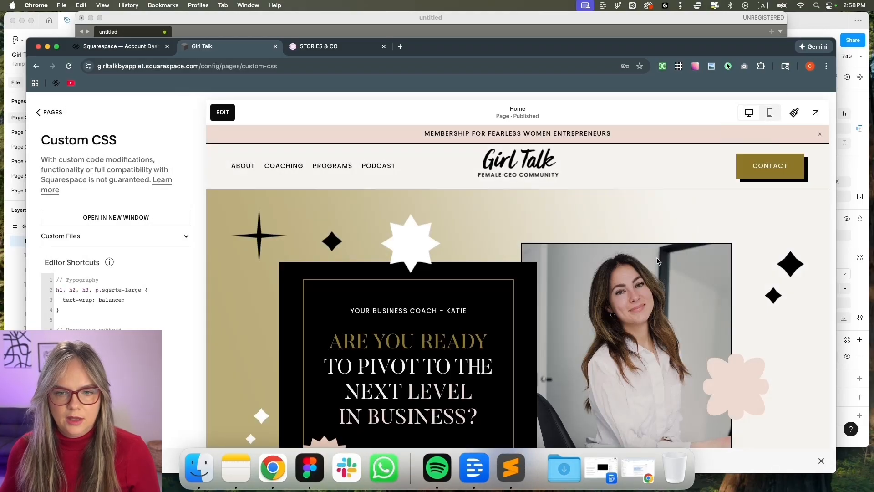
# Open the full-site preview, widen the window, and scroll to the Five Steps to Pivot sign-up
pyautogui.scroll(-15, 656, 259)
pyautogui.scroll(10, 656, 259)
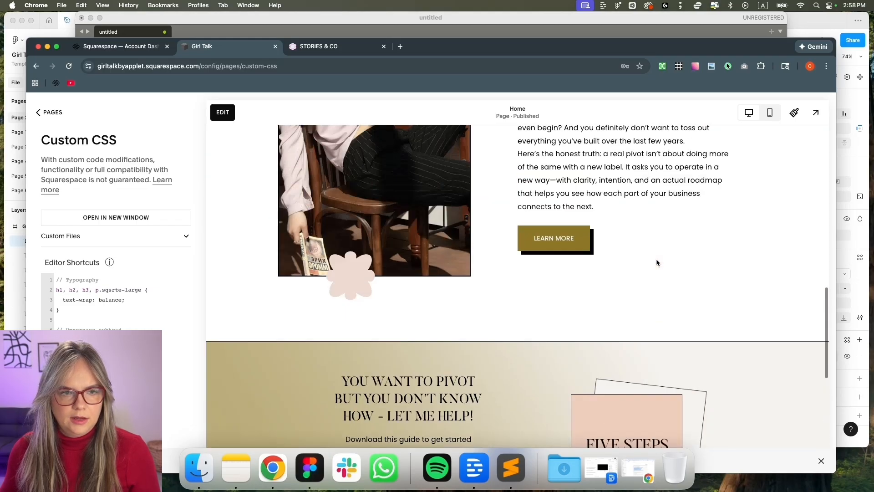
pyautogui.click(813, 114)
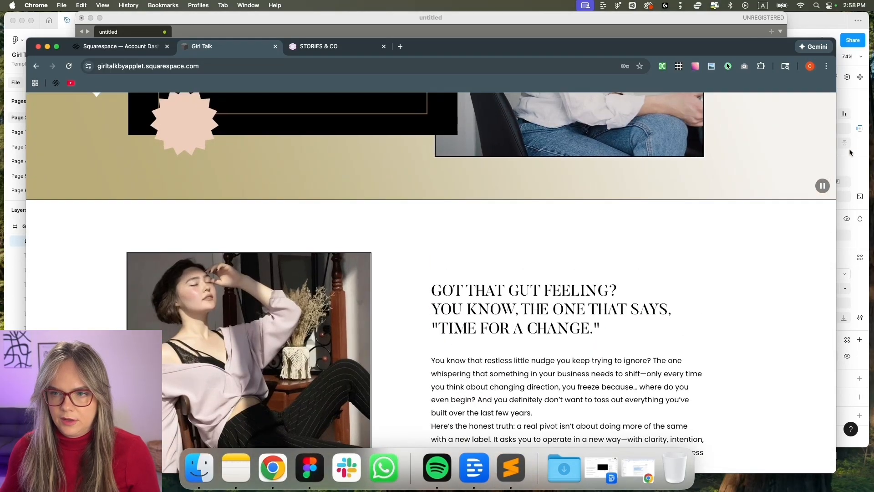
pyautogui.moveTo(835, 157); pyautogui.dragTo(856, 157)
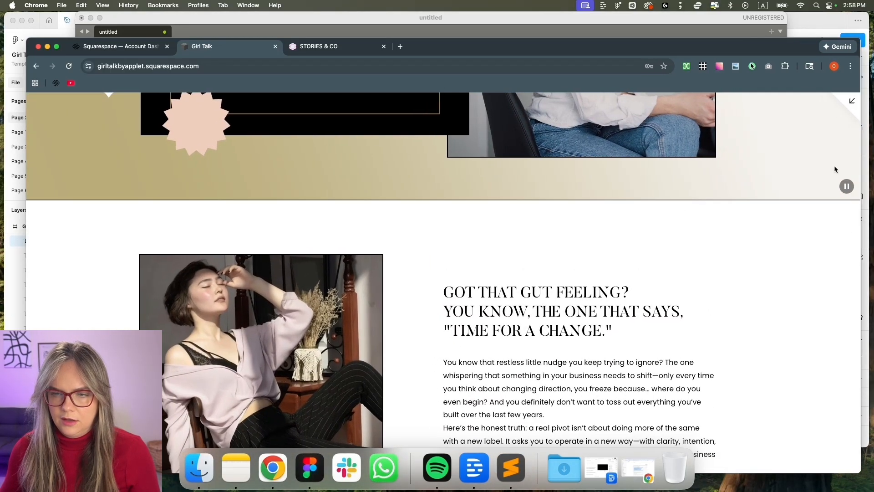
pyautogui.scroll(6, 650, 220)
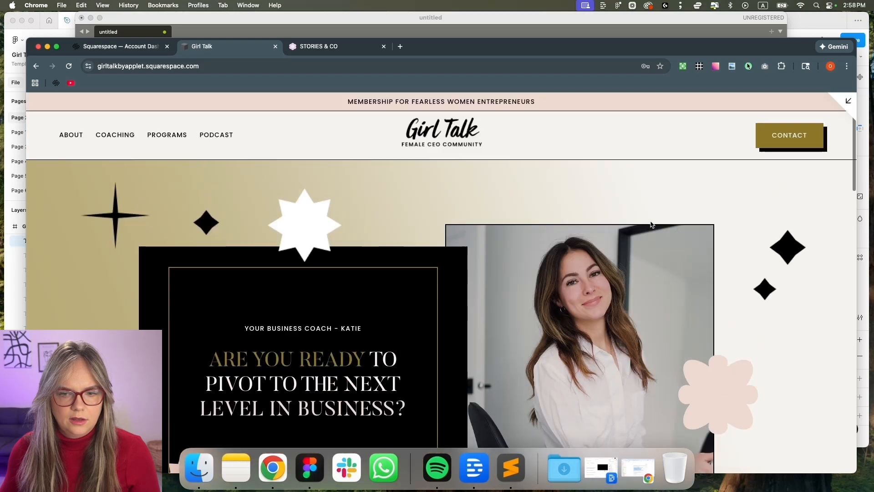
pyautogui.scroll(-15, 651, 223)
pyautogui.scroll(15, 640, 272)
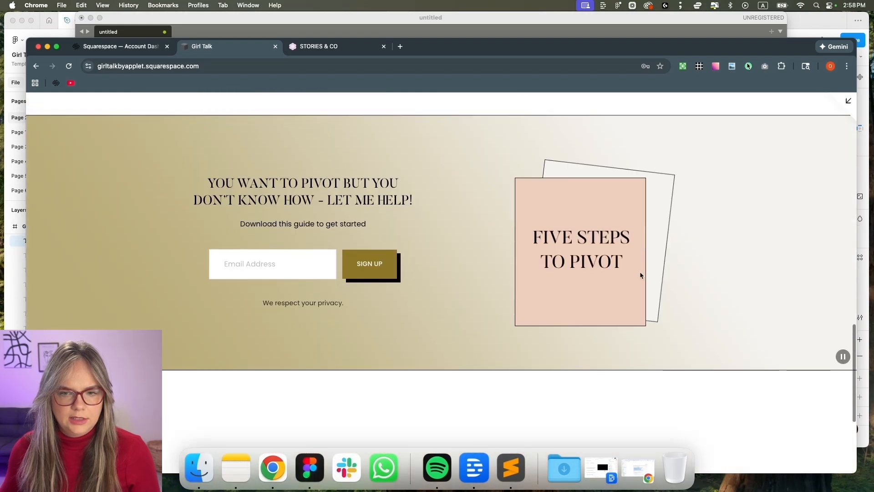
pyautogui.click(310, 473)
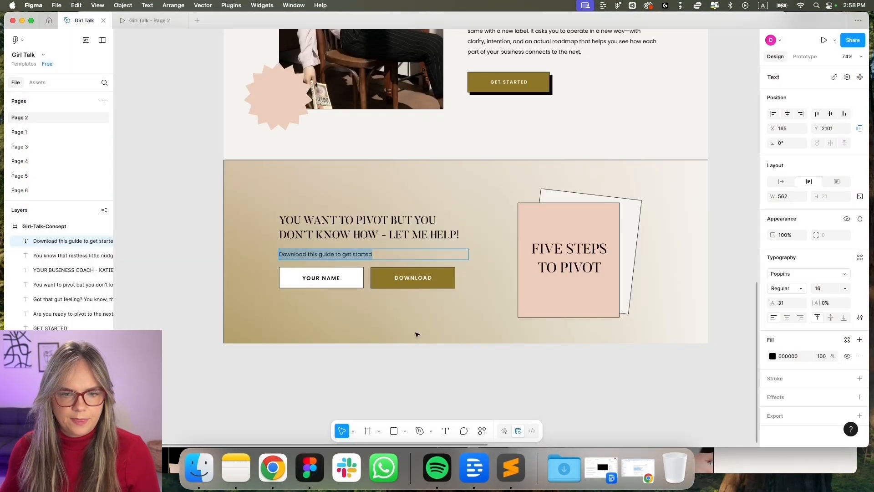
pyautogui.scroll(15, 417, 334)
pyautogui.scroll(2, 394, 334)
pyautogui.scroll(-10, 401, 346)
pyautogui.scroll(6, 410, 364)
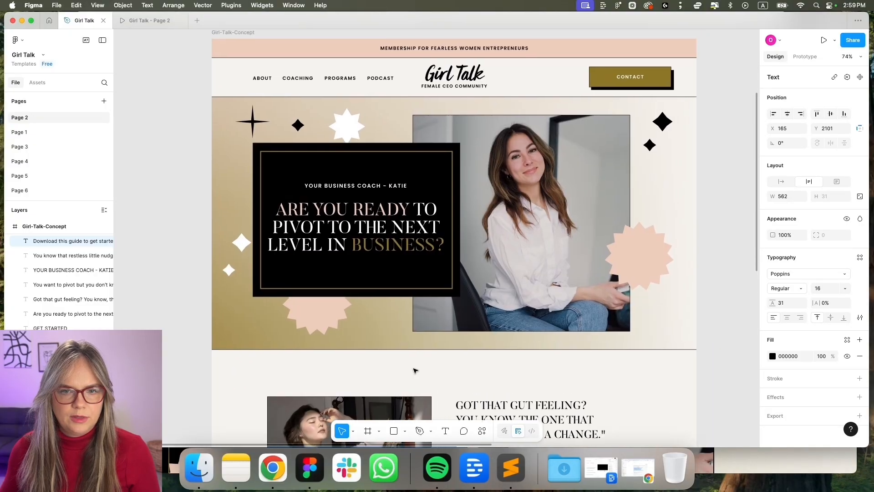
pyautogui.scroll(2, 414, 370)
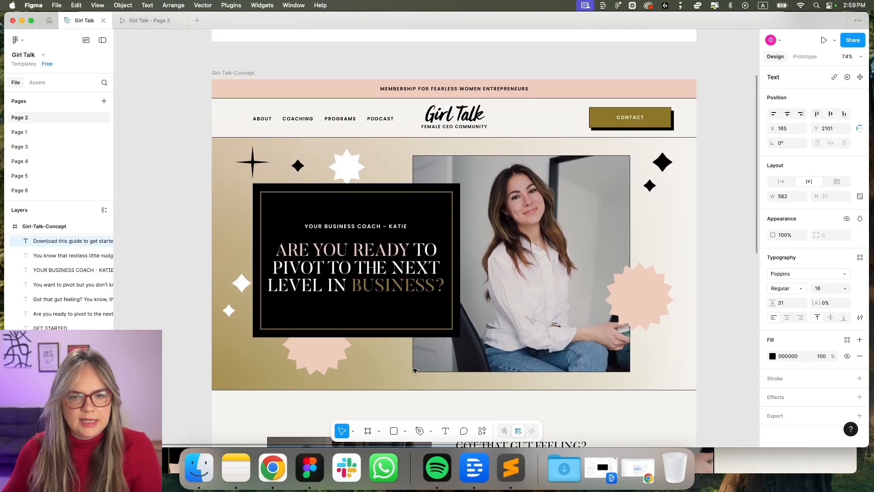
pyautogui.scroll(-1, 461, 353)
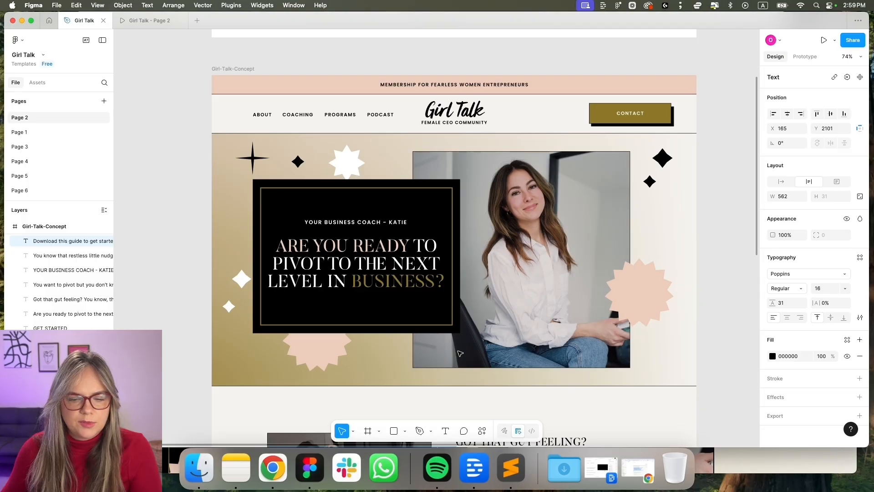
pyautogui.scroll(-2, 430, 379)
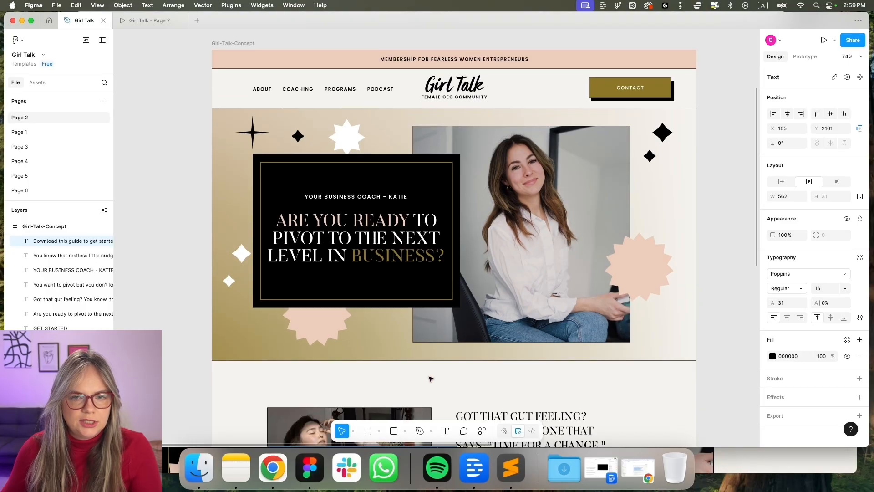
pyautogui.scroll(1, 430, 378)
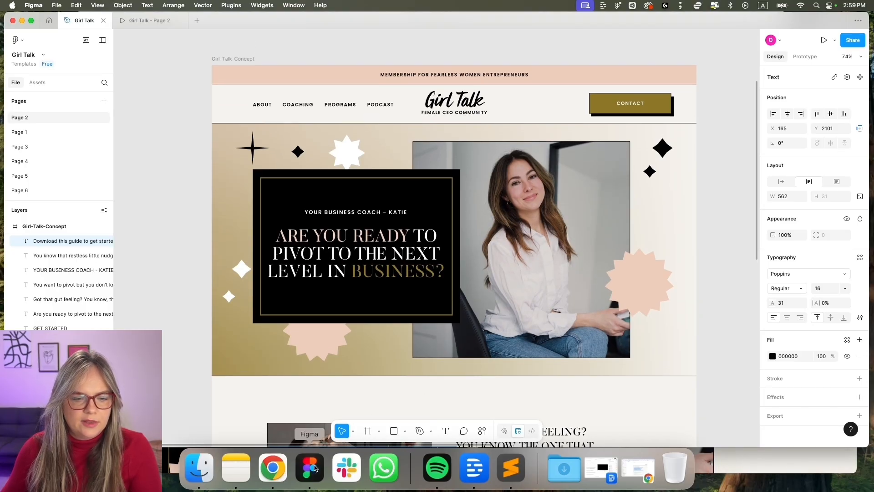
pyautogui.click(273, 468)
pyautogui.scroll(-5, 405, 364)
pyautogui.scroll(4, 407, 368)
pyautogui.scroll(-4, 406, 368)
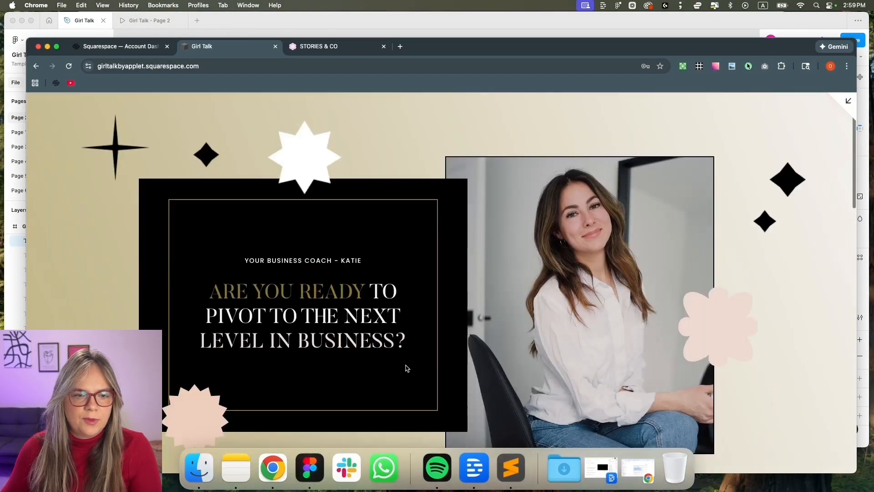
pyautogui.scroll(5, 406, 368)
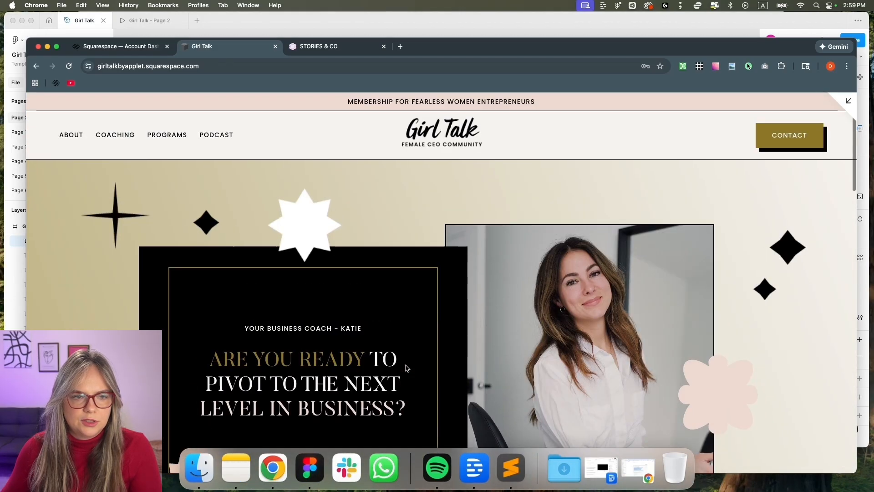